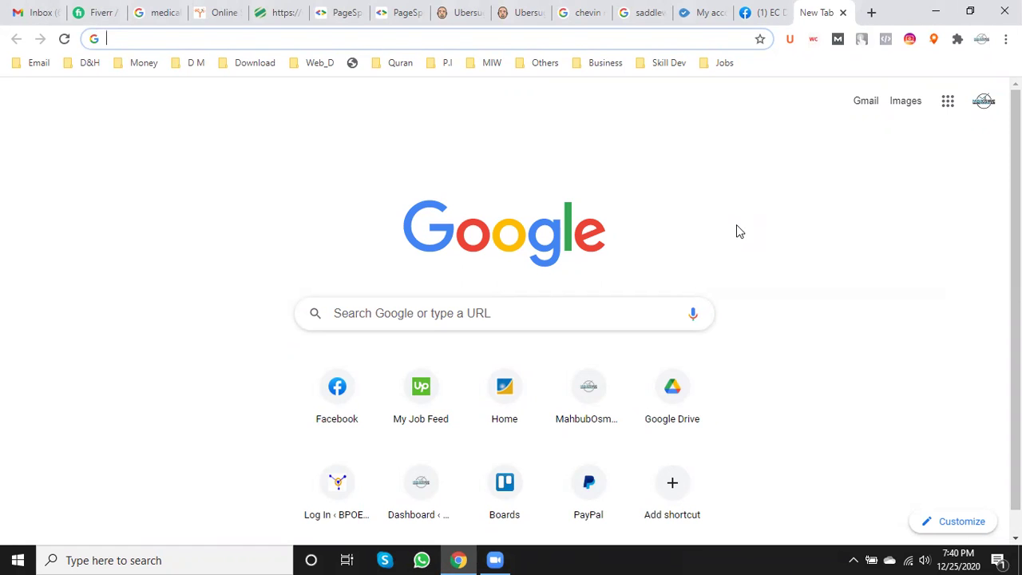
- Go to drive.google.com by accepting the 'dr' address-bar autocomplete
text(drive.google.com)
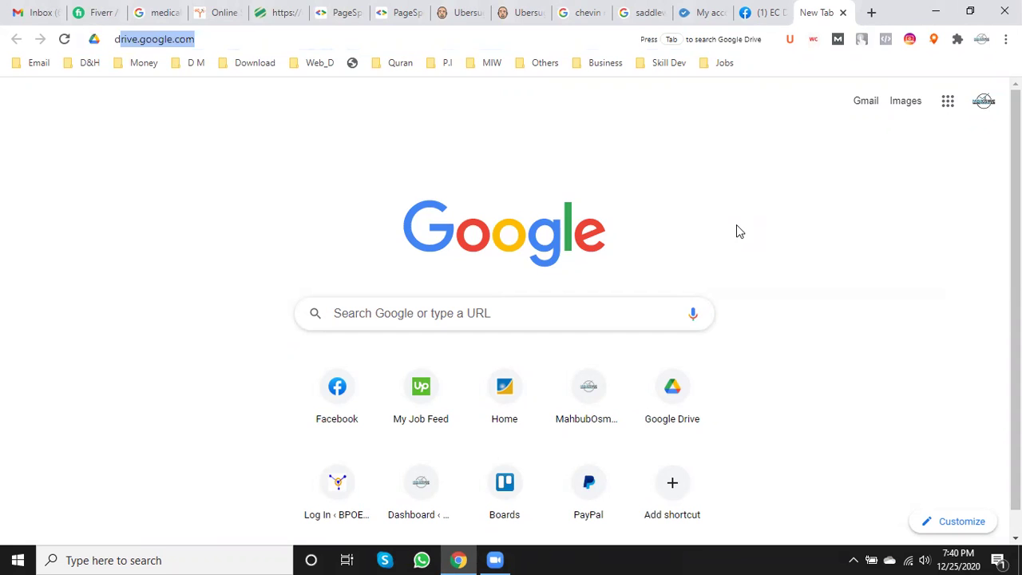
key(Right)
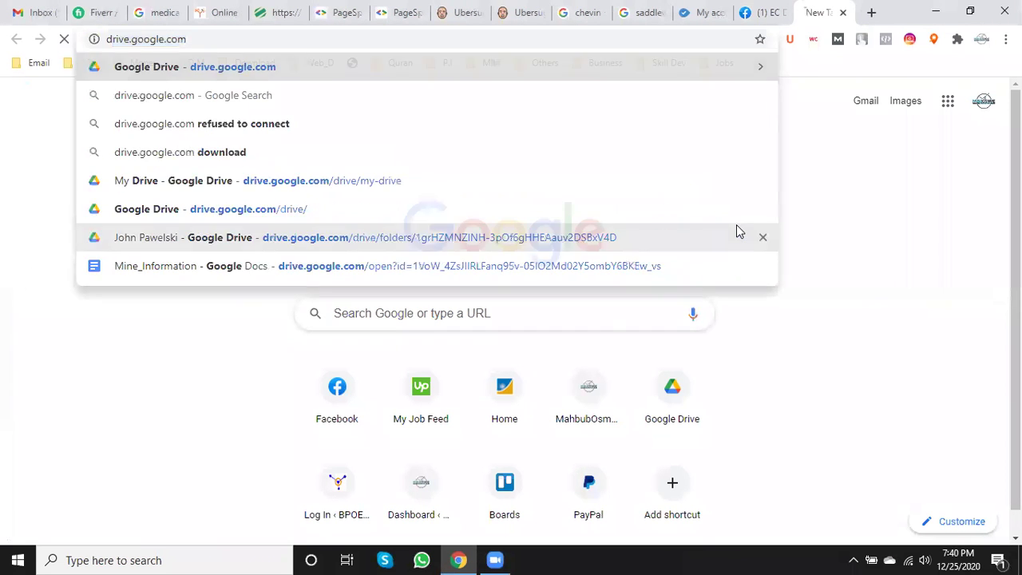
key(Return)
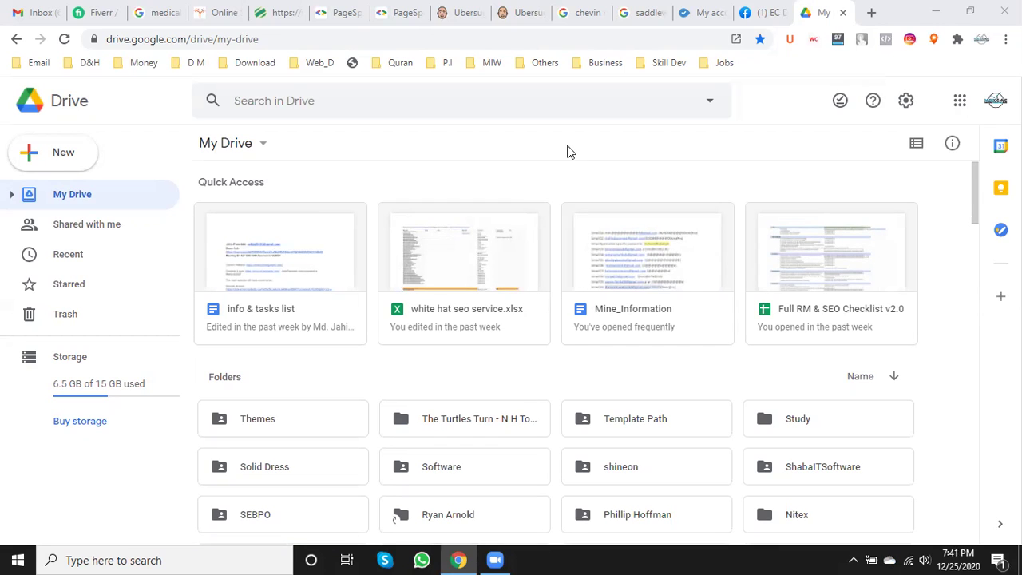
- Open white hat seo service.xlsx from BPOEngine.com > Back Link / Link Building in a new tab
scroll(563, 208, down, 1)
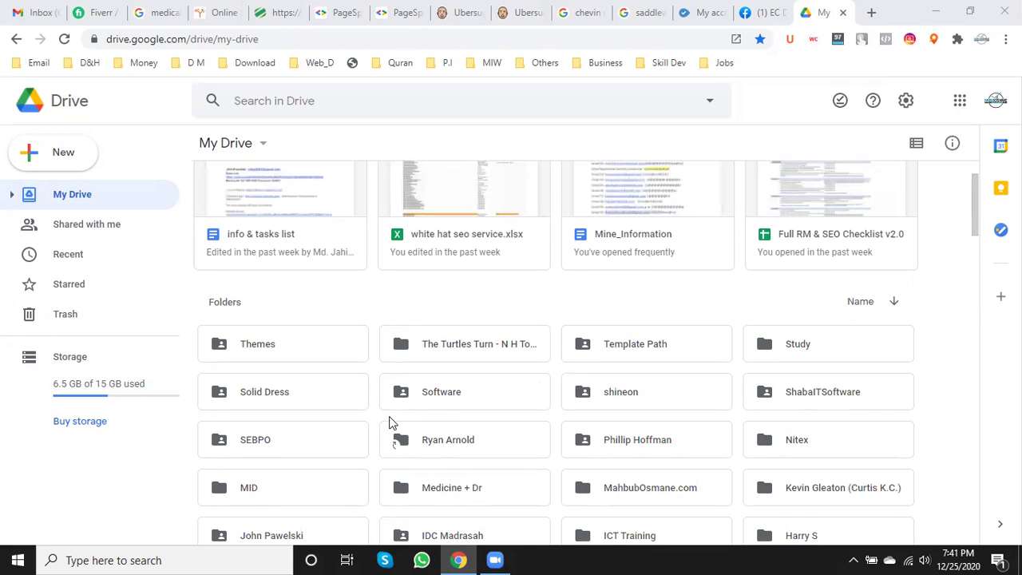
scroll(548, 383, down, 4)
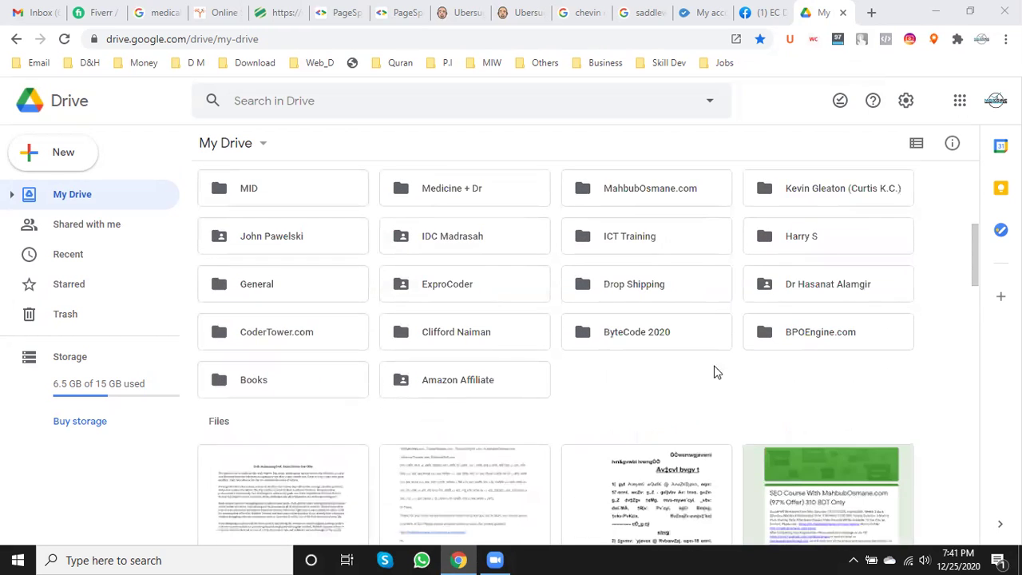
double_click(797, 335)
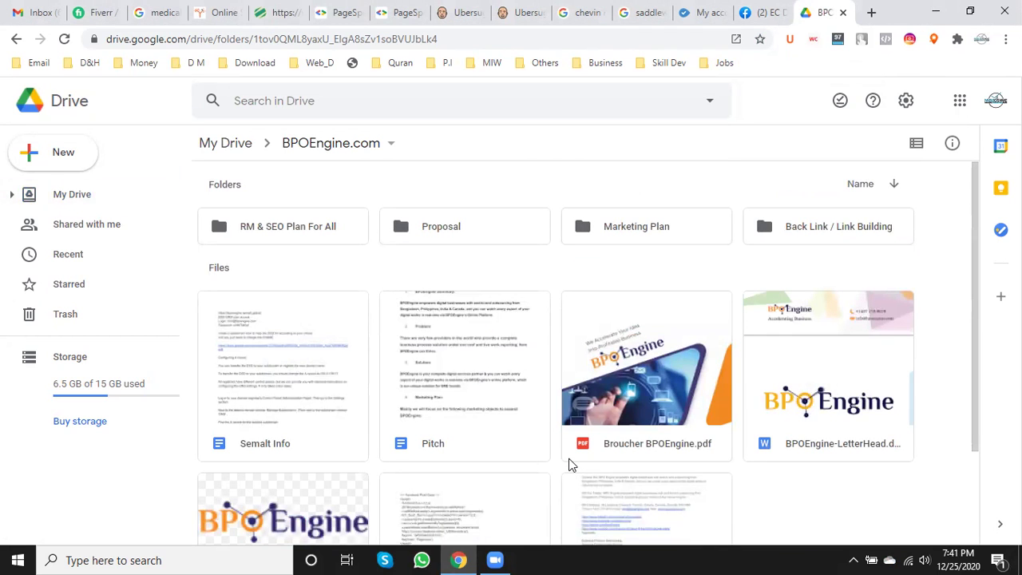
double_click(813, 227)
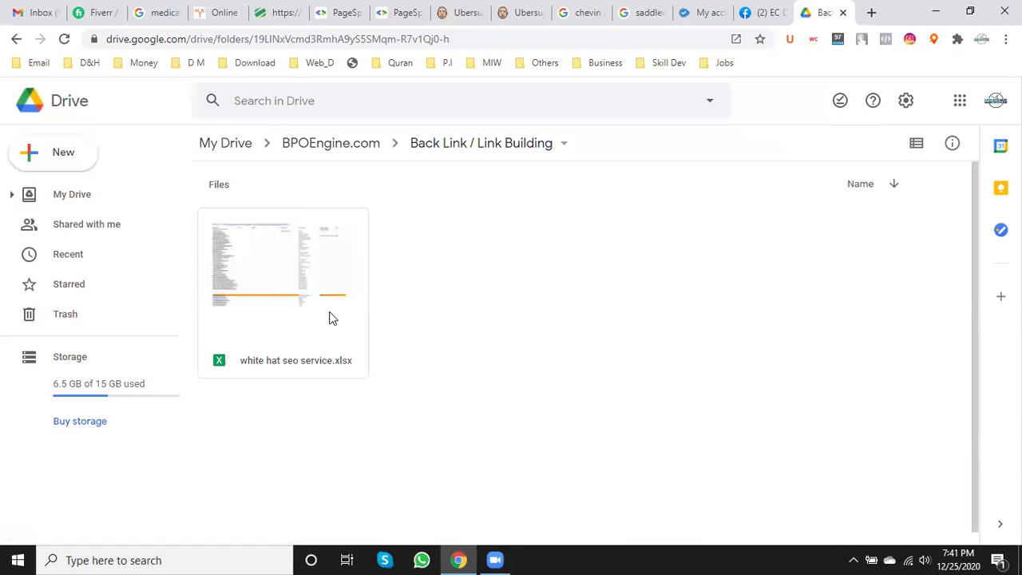
double_click(271, 309)
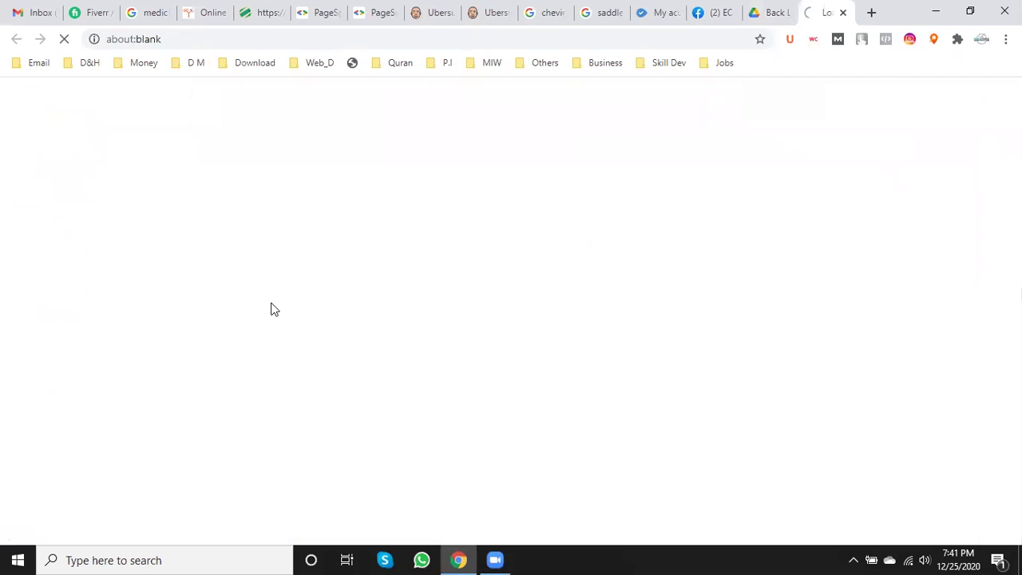
click(776, 9)
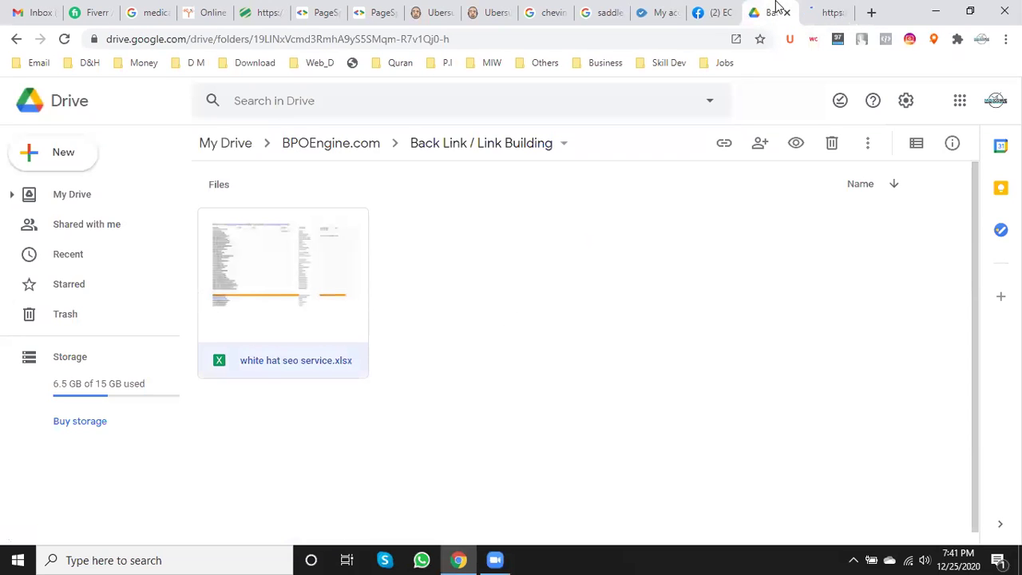
click(826, 8)
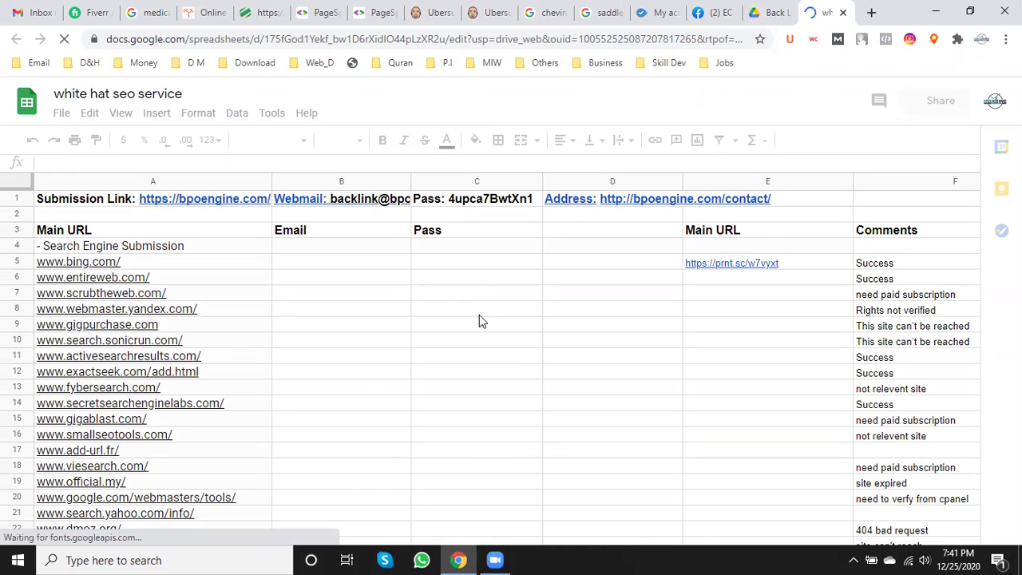
scroll(432, 327, down, 1)
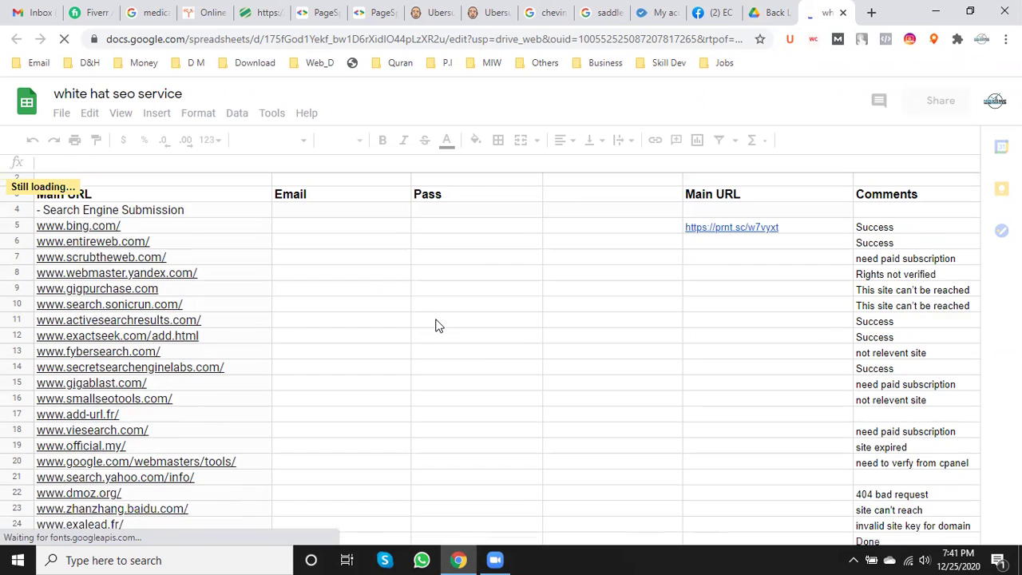
scroll(435, 326, down, 5)
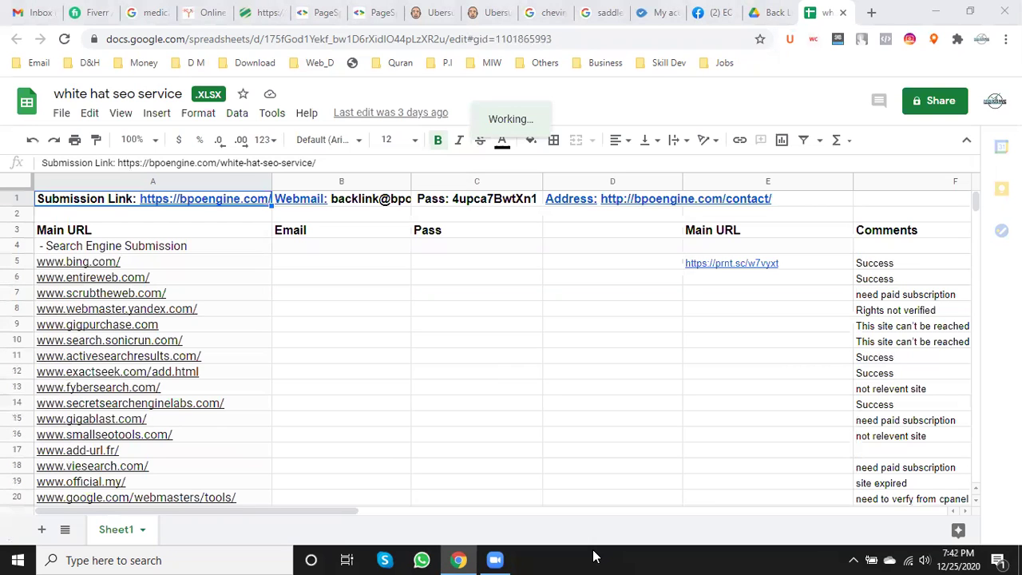
scroll(306, 416, down, 7)
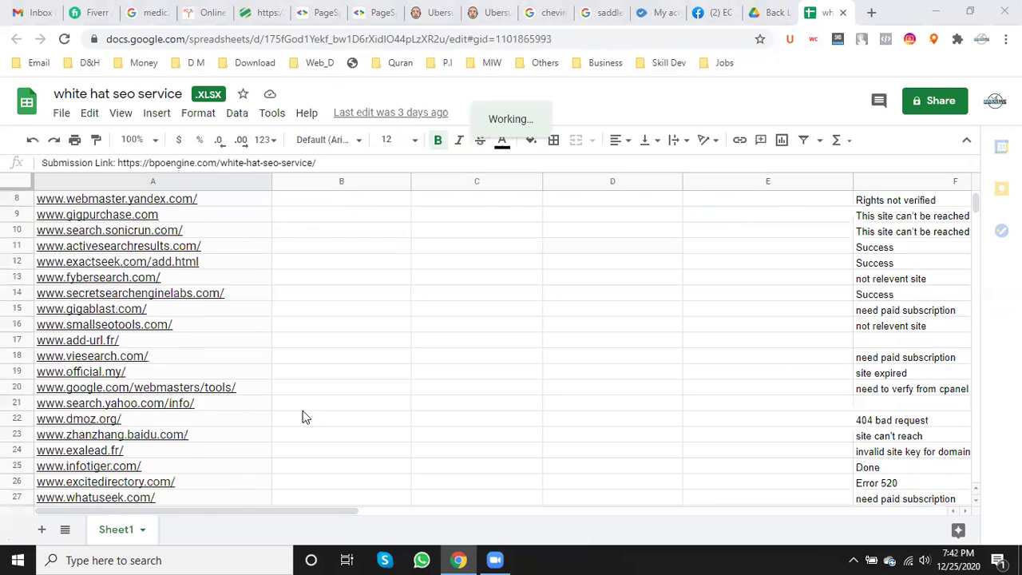
scroll(305, 416, down, 14)
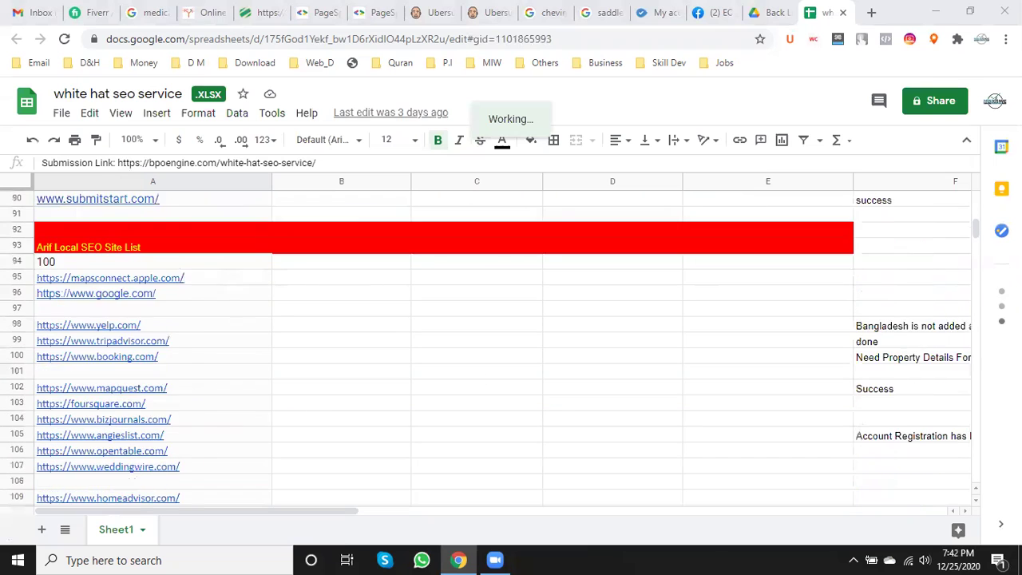
scroll(450, 457, down, 5)
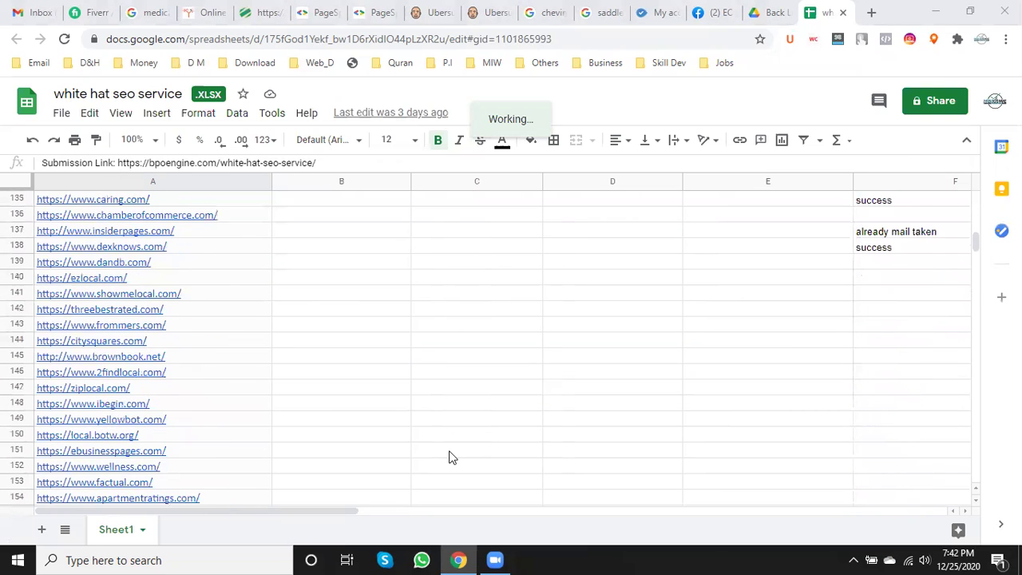
scroll(449, 457, down, 18)
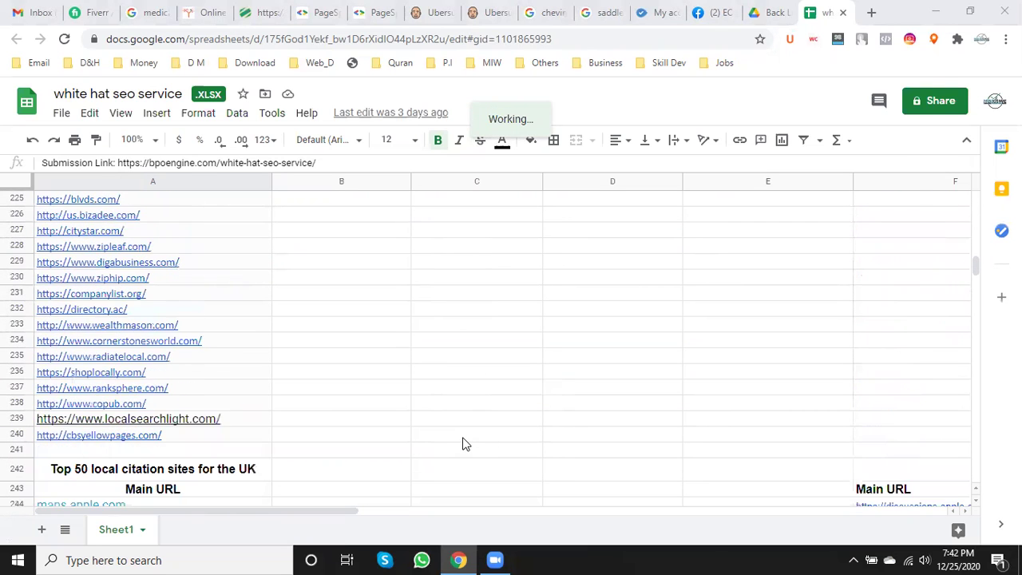
scroll(464, 442, down, 14)
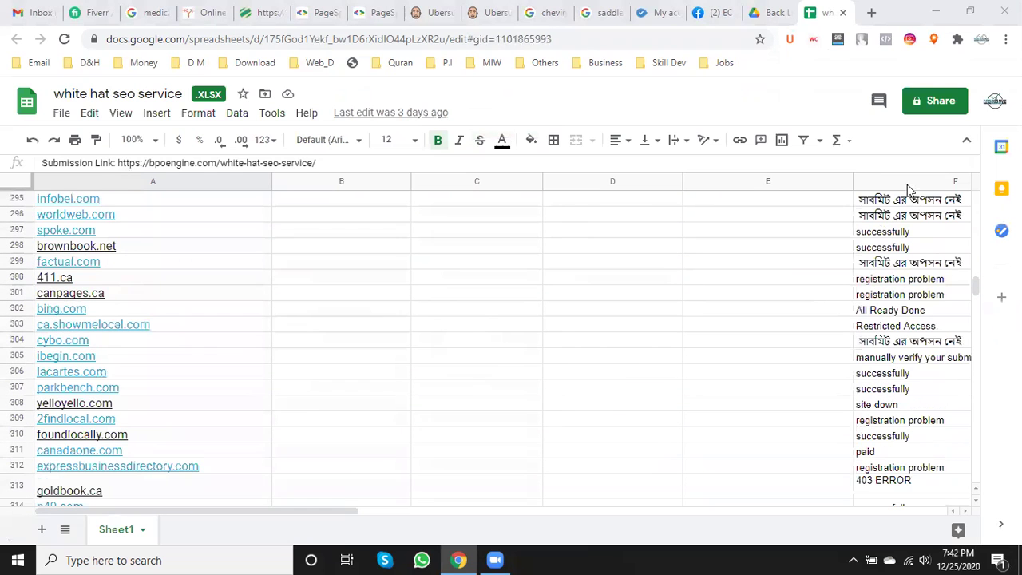
- Insert a blank row above the Blog Commenting header and open the B961 inspiretothrive.com post link
drag(974, 285, 965, 511)
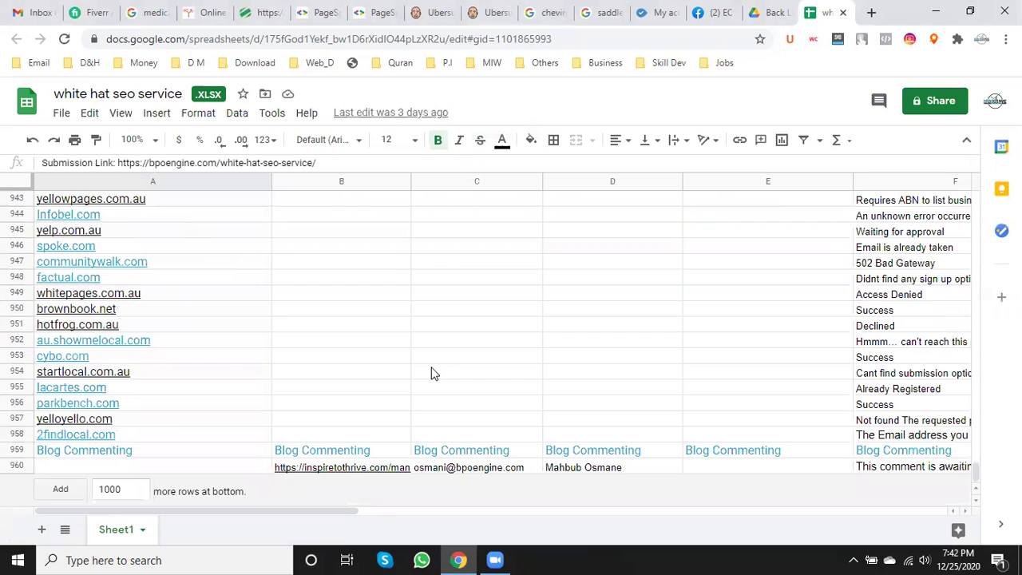
click(115, 470)
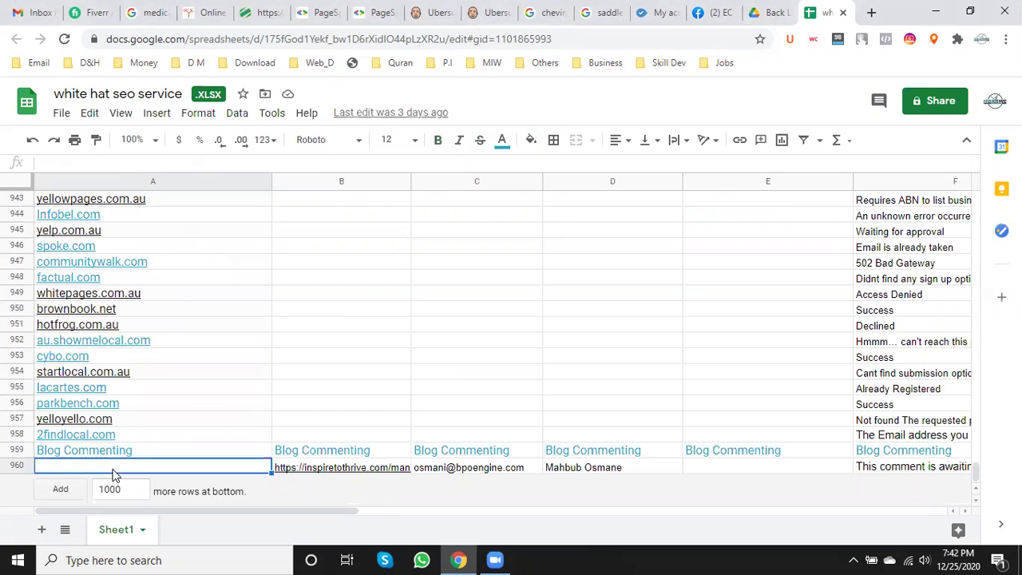
click(16, 452)
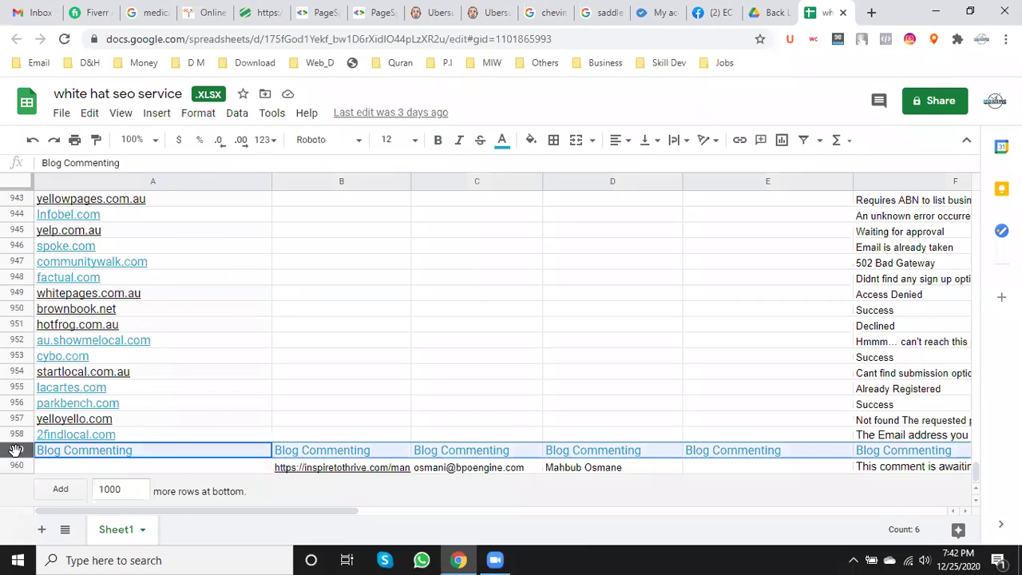
right_click(16, 451)
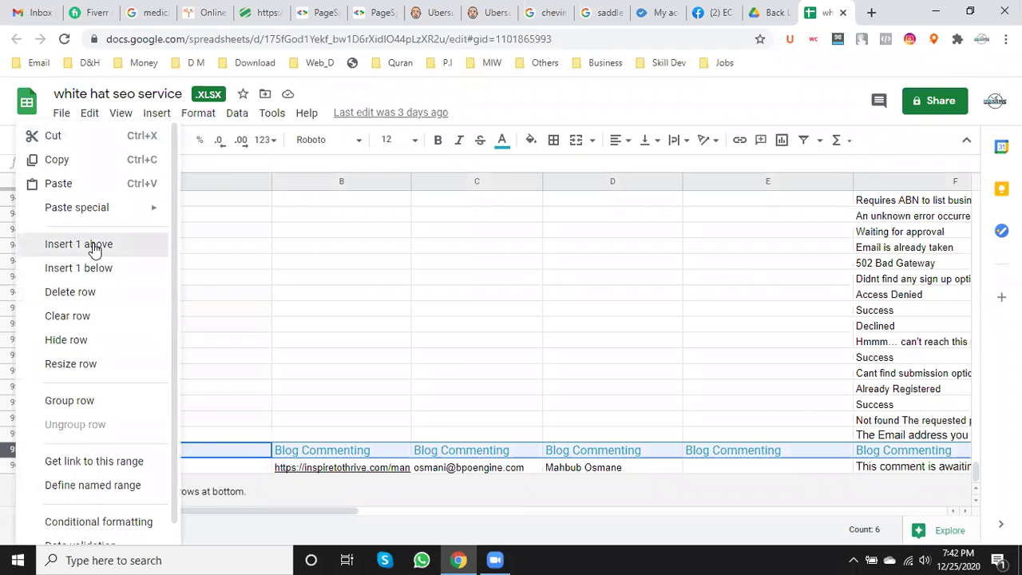
click(94, 250)
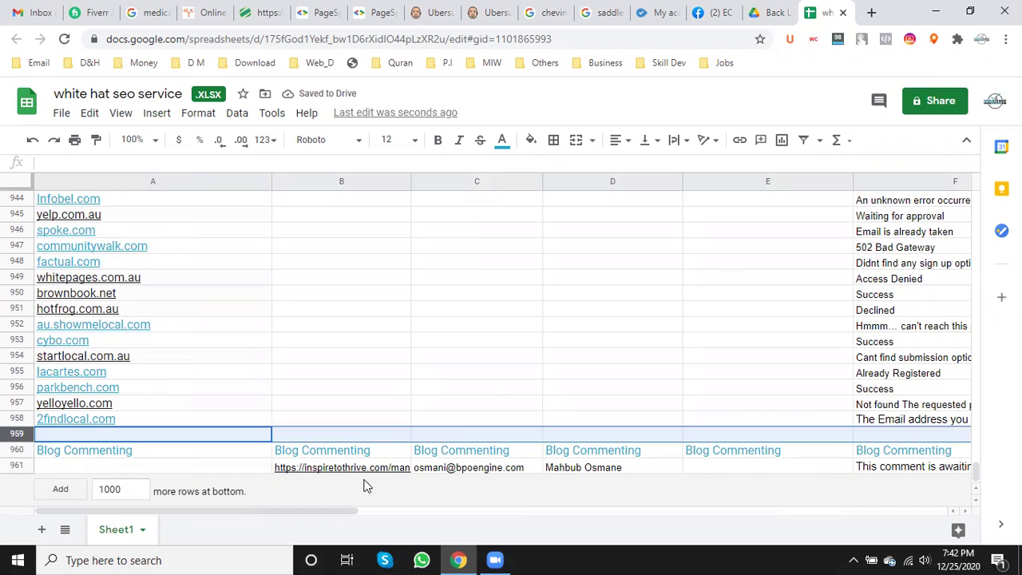
mouse_move(348, 473)
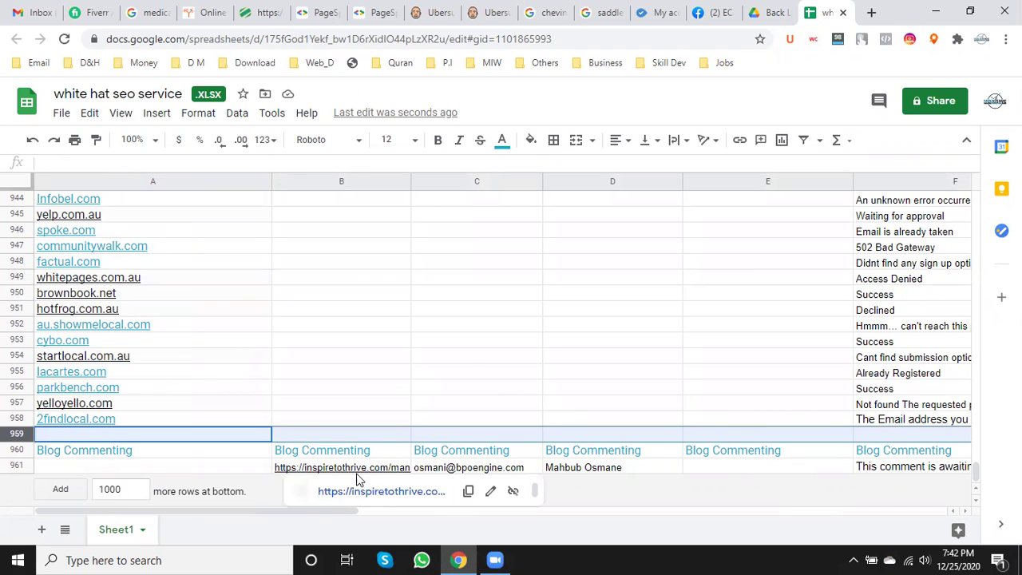
click(381, 492)
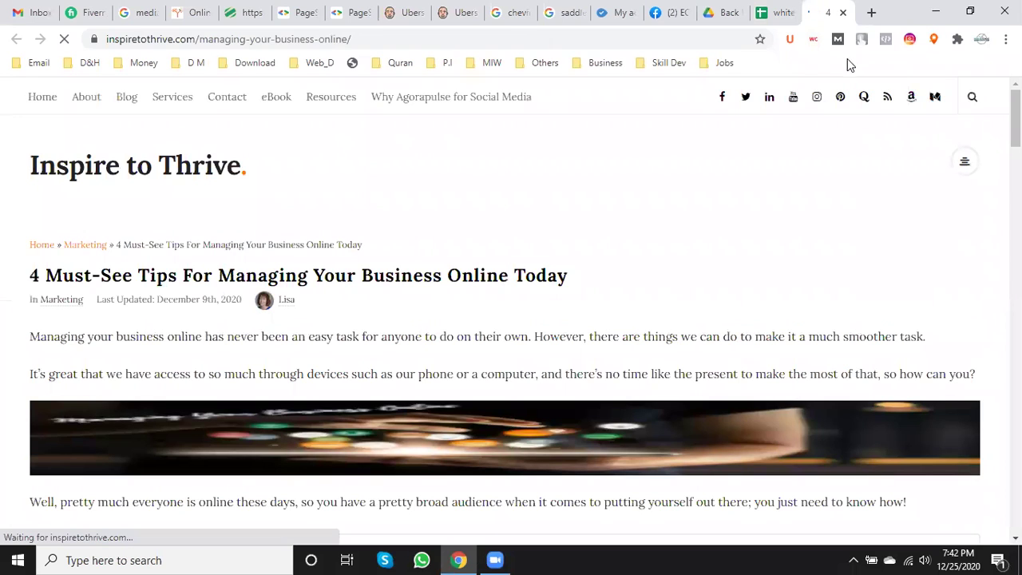
- Scroll down the post and close the PushEngage push-notification prompt
scroll(577, 290, down, 5)
scroll(568, 293, down, 10)
scroll(569, 291, down, 15)
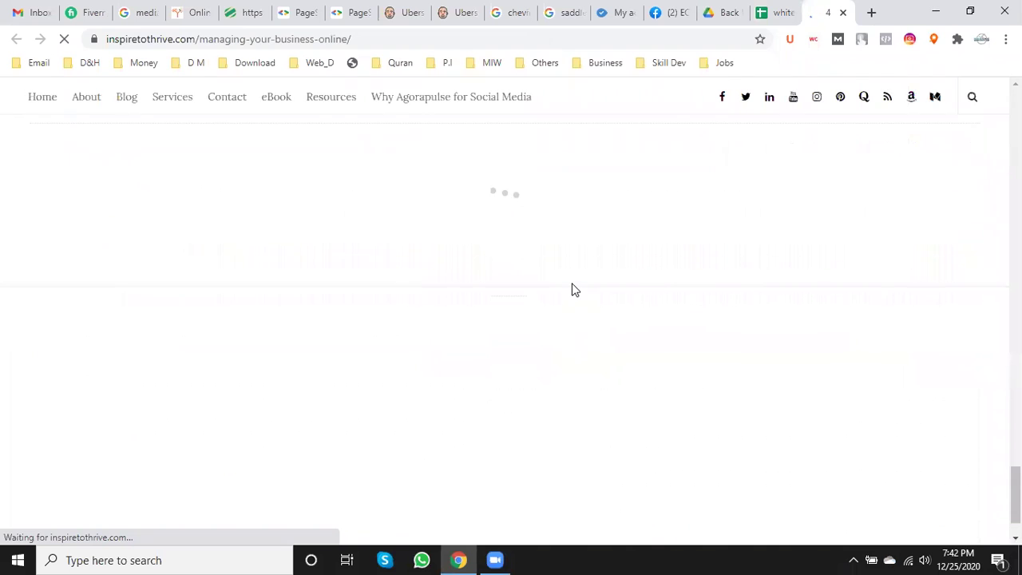
scroll(575, 287, down, 4)
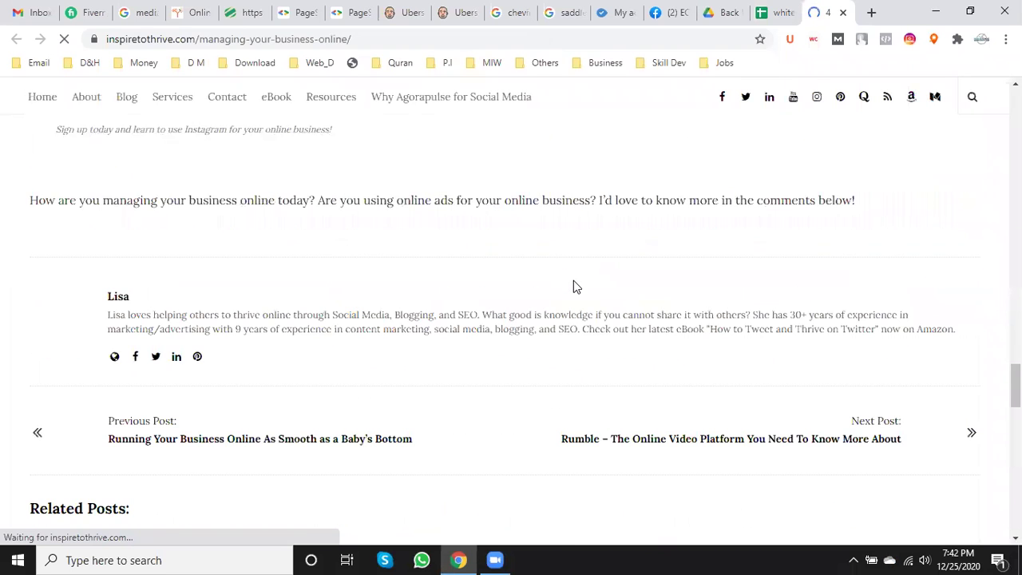
scroll(574, 281, down, 3)
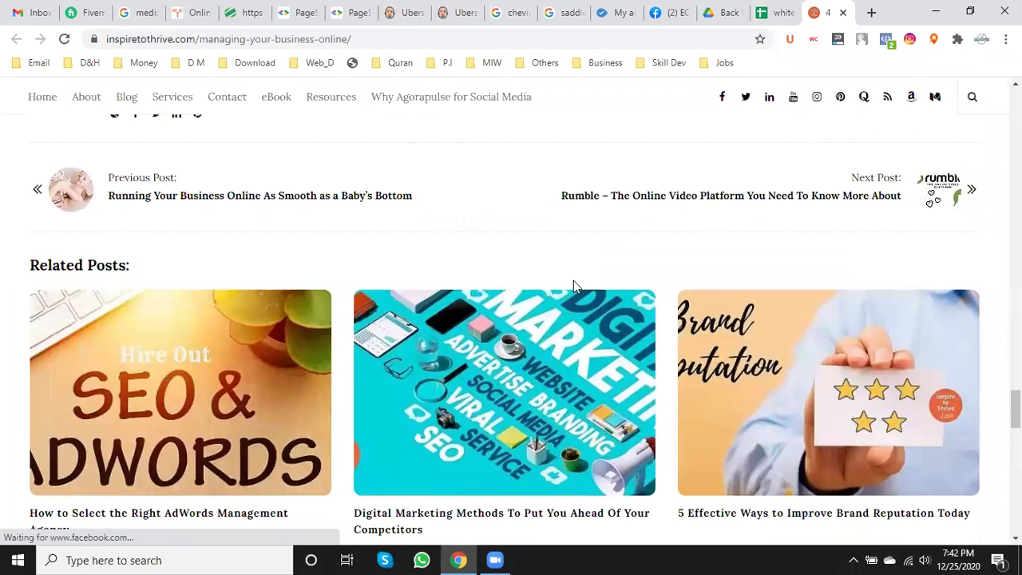
scroll(573, 280, down, 5)
scroll(573, 281, down, 1)
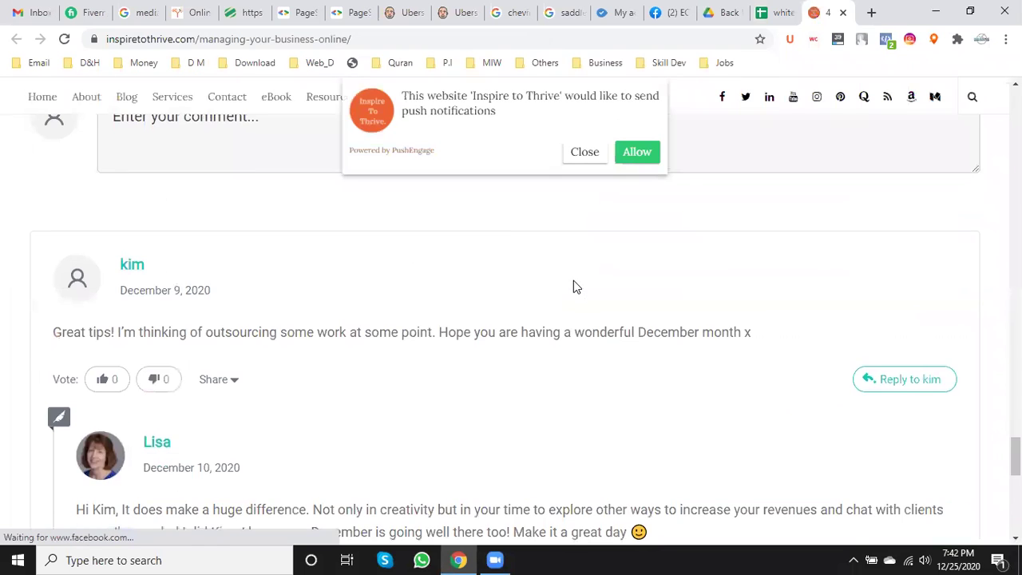
scroll(573, 281, down, 6)
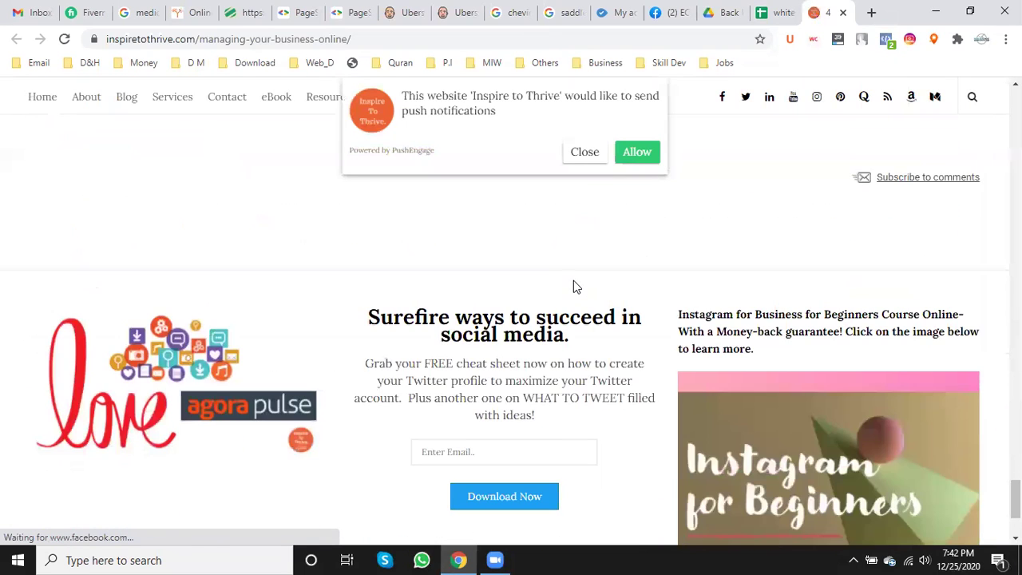
scroll(573, 286, up, 5)
click(585, 152)
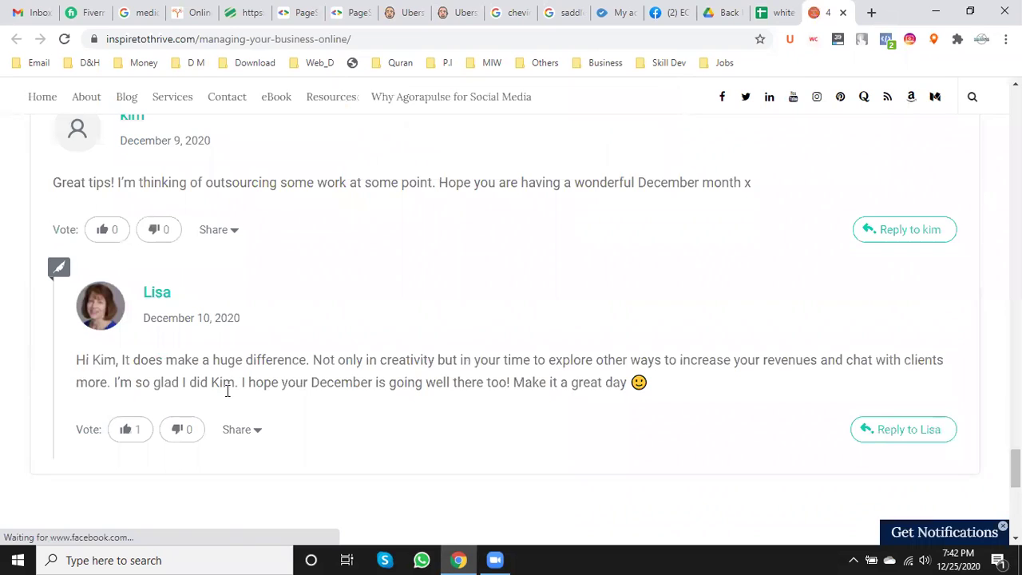
- Reveal the guest name, email and website fields under the comment box
scroll(349, 388, up, 5)
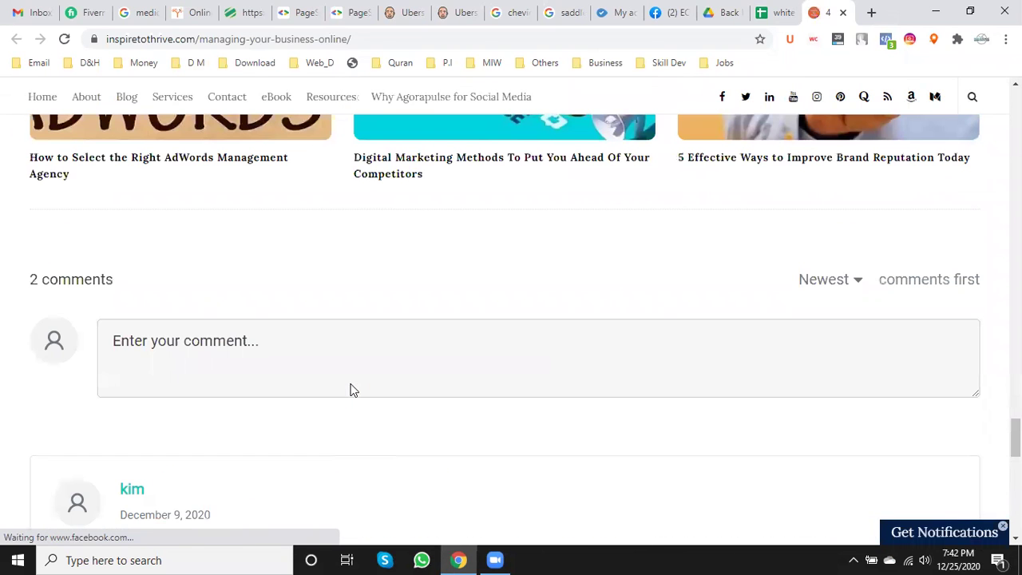
click(218, 331)
scroll(221, 334, down, 3)
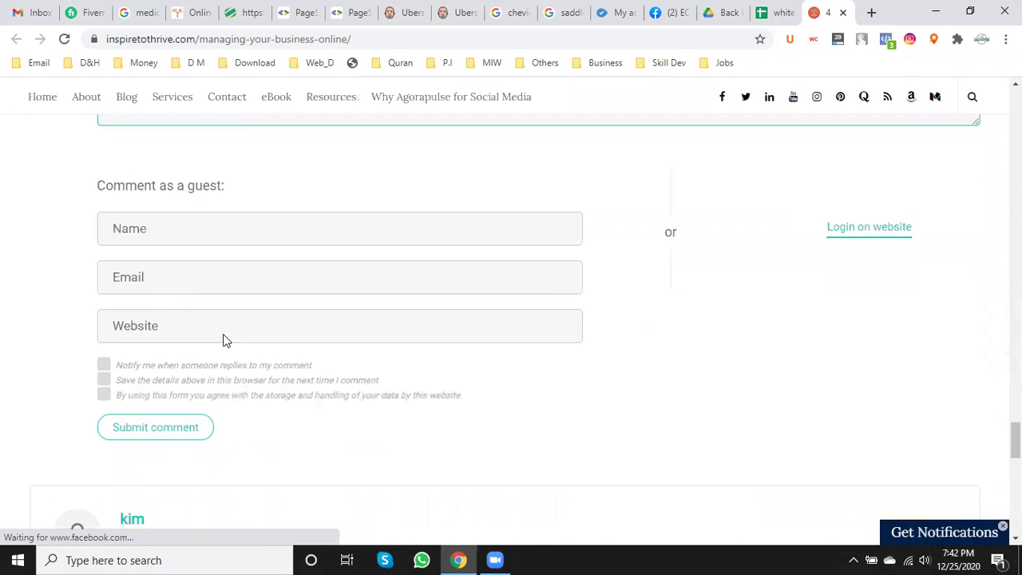
scroll(332, 338, down, 2)
scroll(332, 338, down, 4)
scroll(333, 335, up, 7)
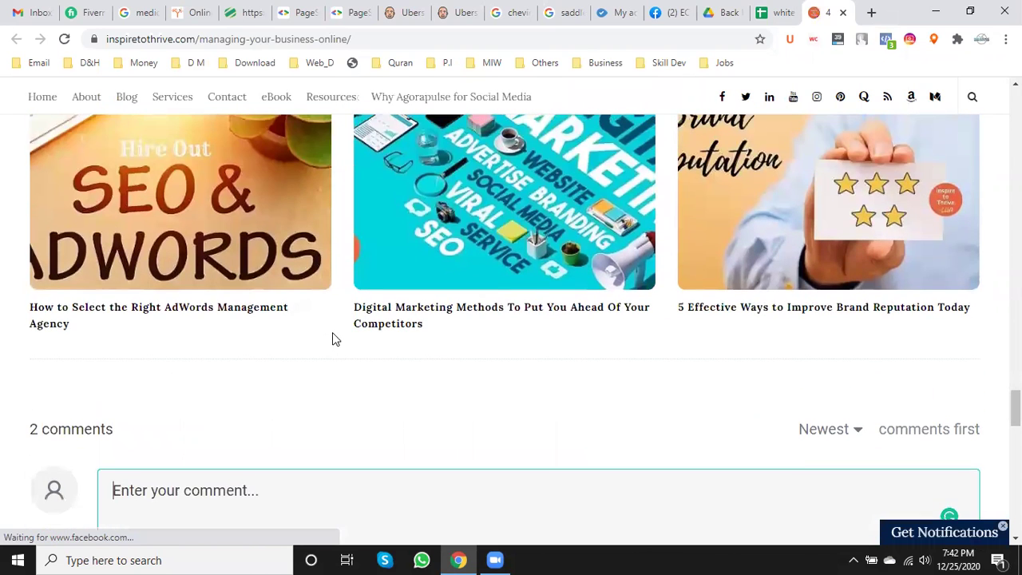
scroll(334, 339, up, 3)
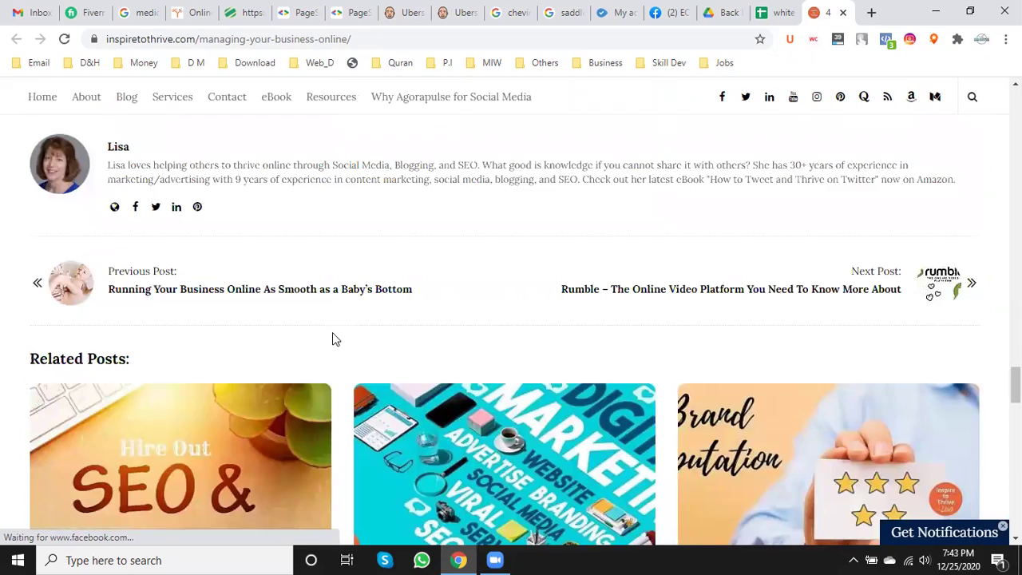
scroll(332, 339, up, 10)
scroll(333, 338, up, 15)
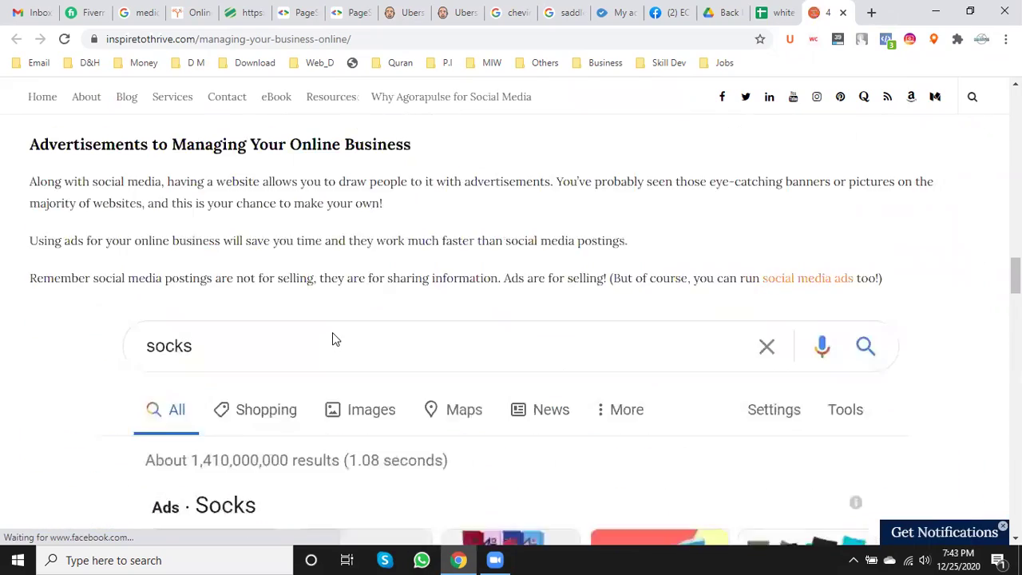
scroll(333, 334, up, 5)
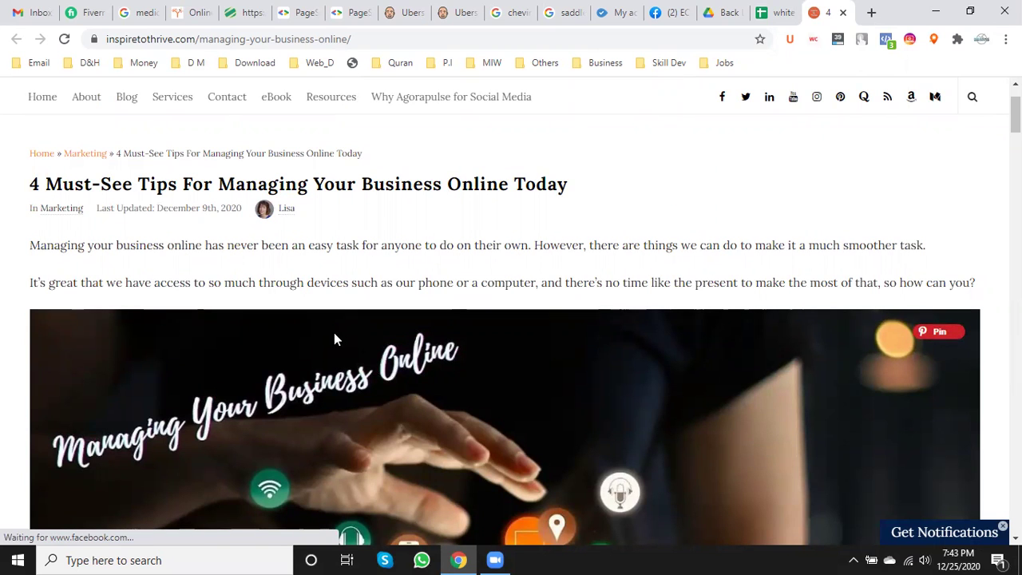
- Scroll through the article's reader comments and replies, then back up
scroll(334, 330, down, 15)
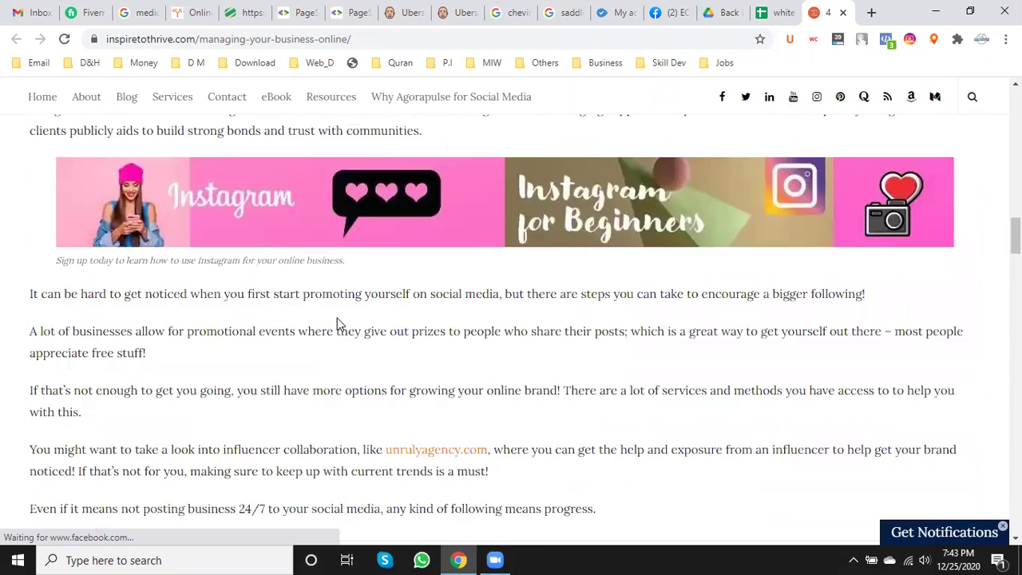
scroll(337, 315, down, 10)
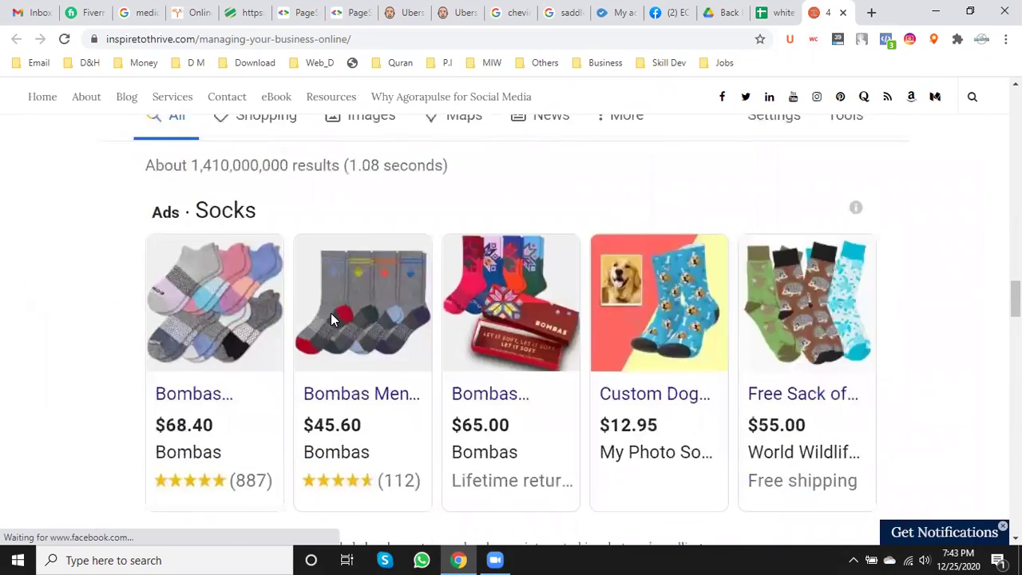
scroll(236, 301, down, 8)
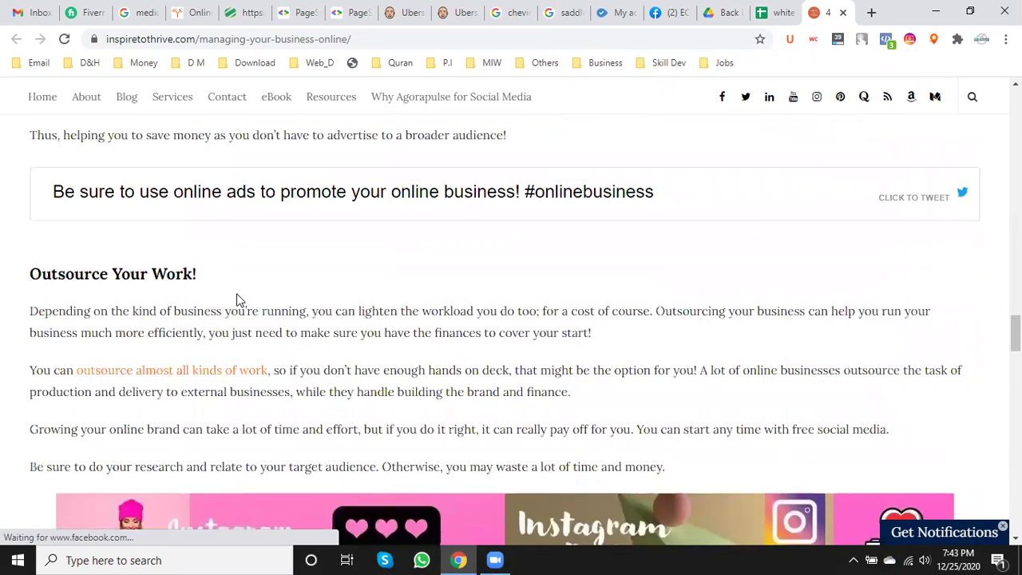
scroll(238, 300, down, 10)
scroll(237, 300, down, 10)
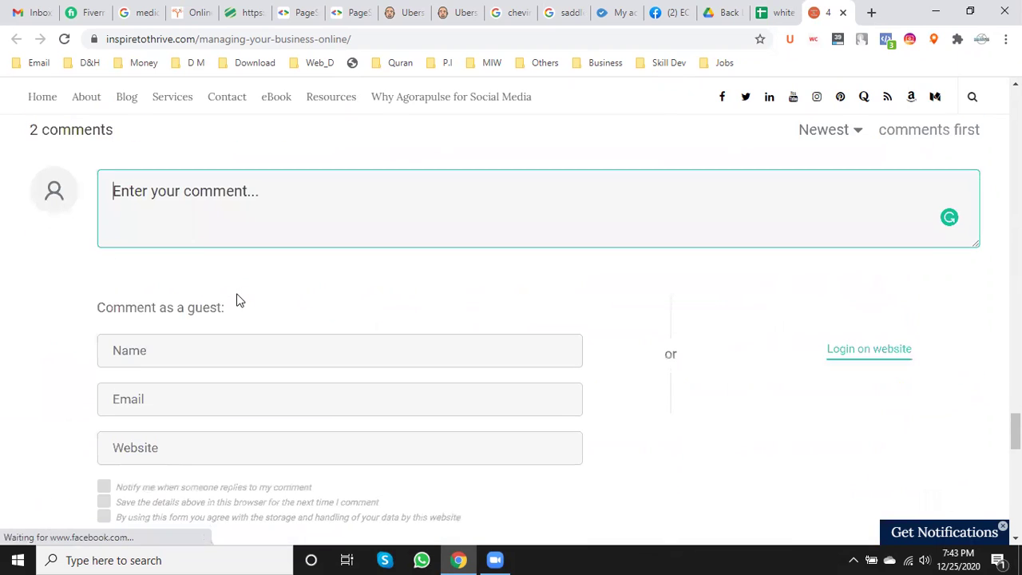
scroll(236, 301, down, 4)
scroll(237, 300, down, 1)
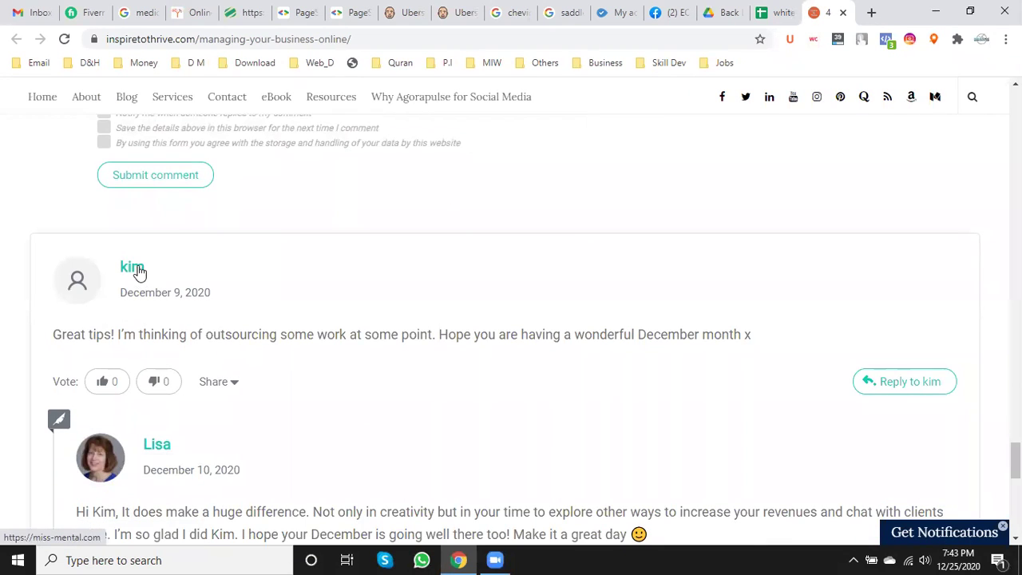
scroll(322, 326, down, 3)
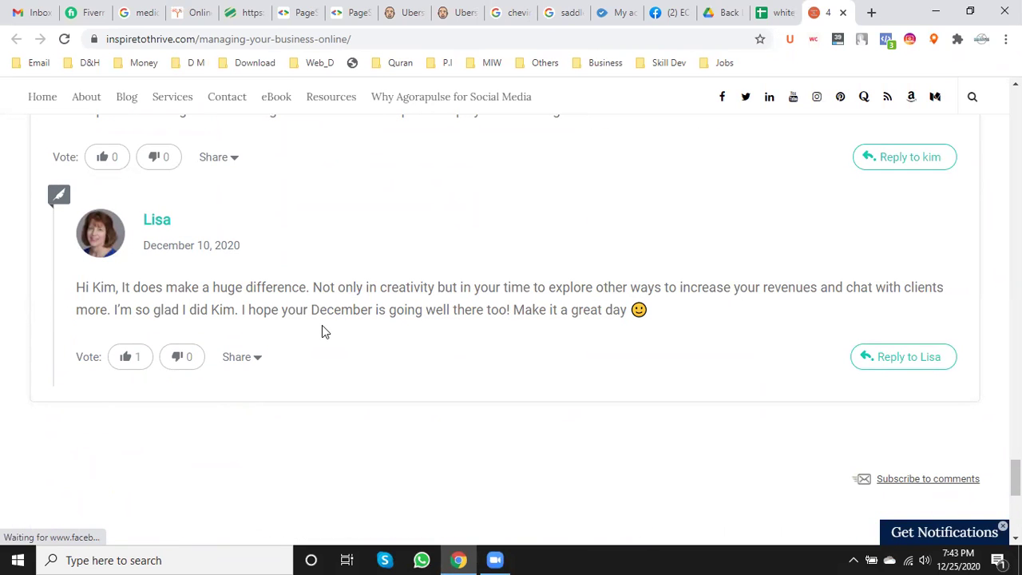
scroll(322, 328, down, 4)
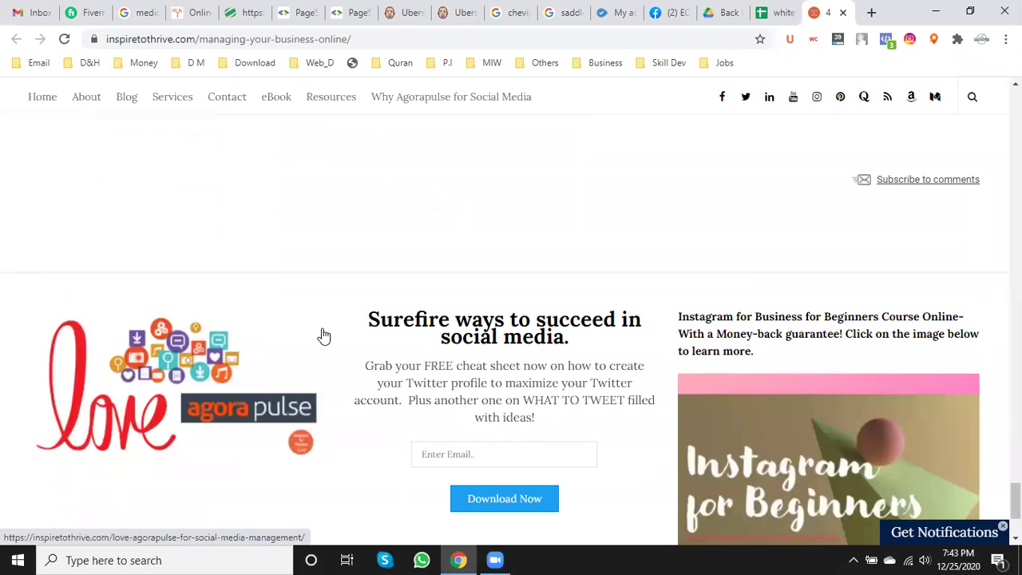
scroll(323, 336, down, 3)
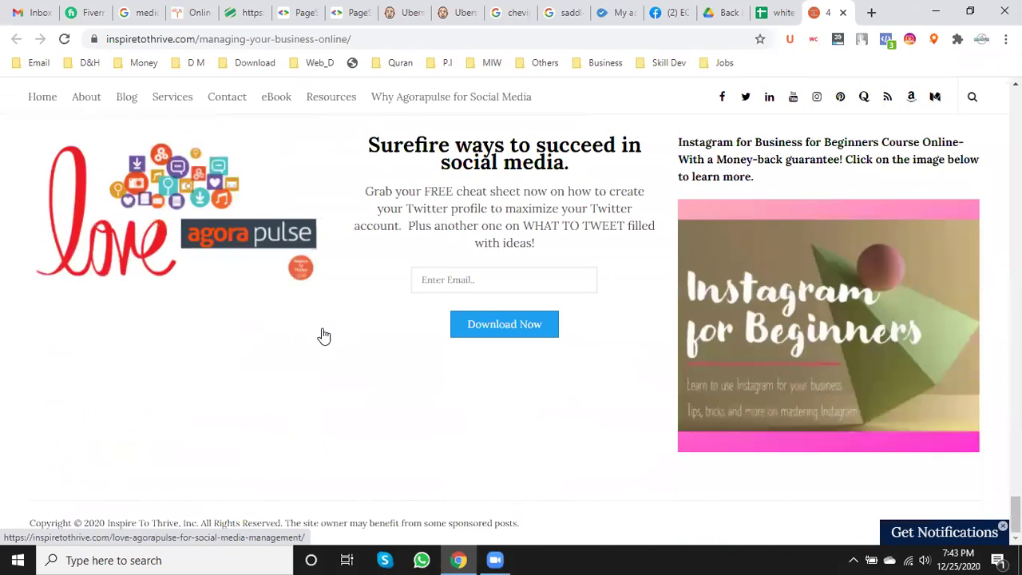
scroll(319, 335, up, 10)
scroll(321, 331, up, 5)
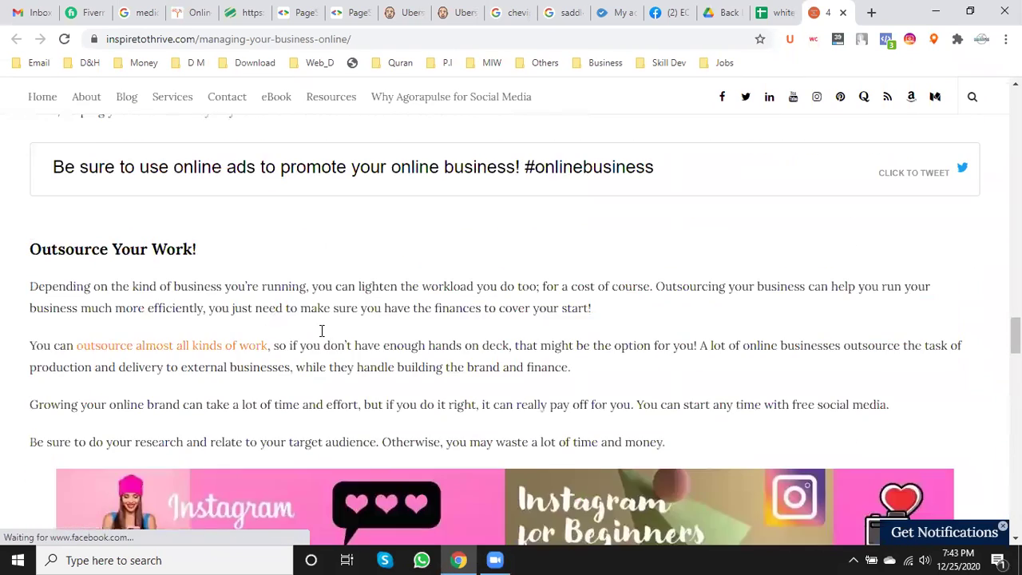
scroll(321, 335, up, 15)
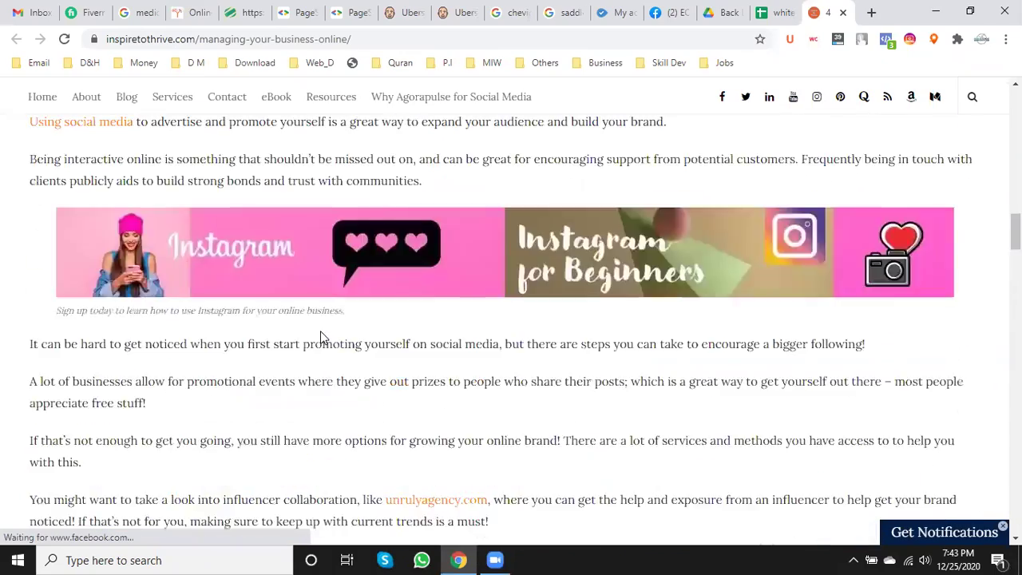
scroll(320, 332, up, 15)
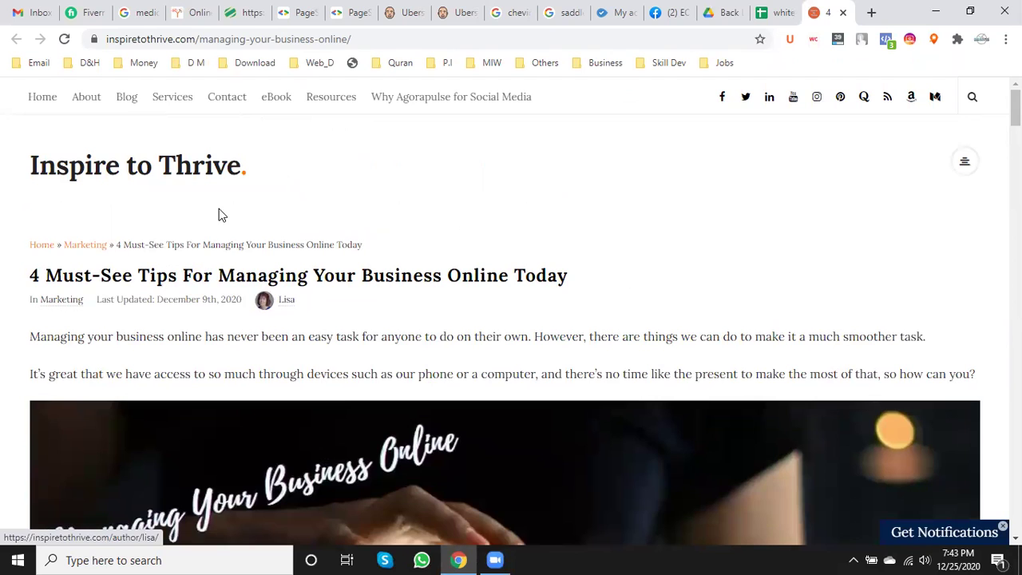
click(87, 250)
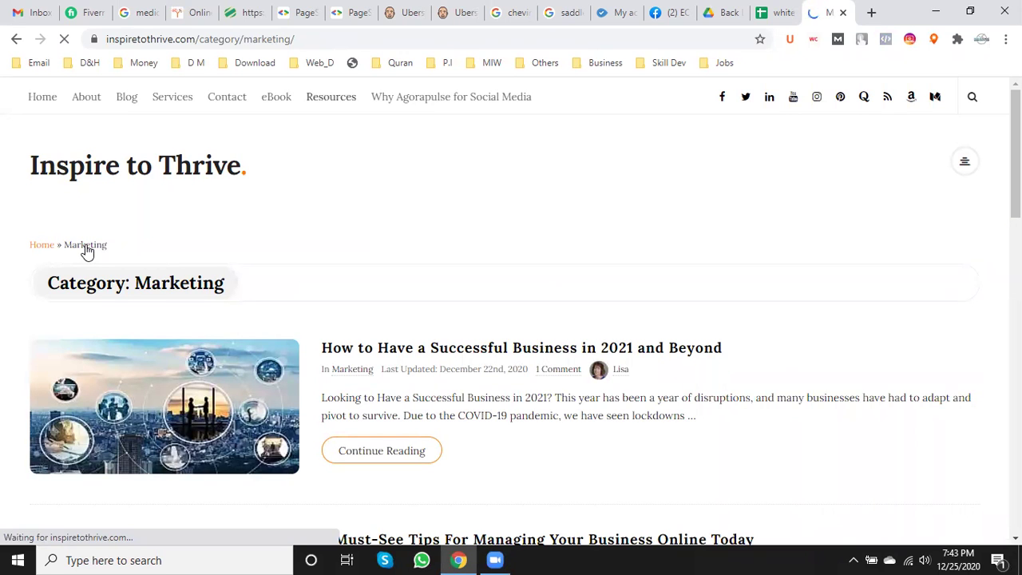
scroll(518, 298, down, 2)
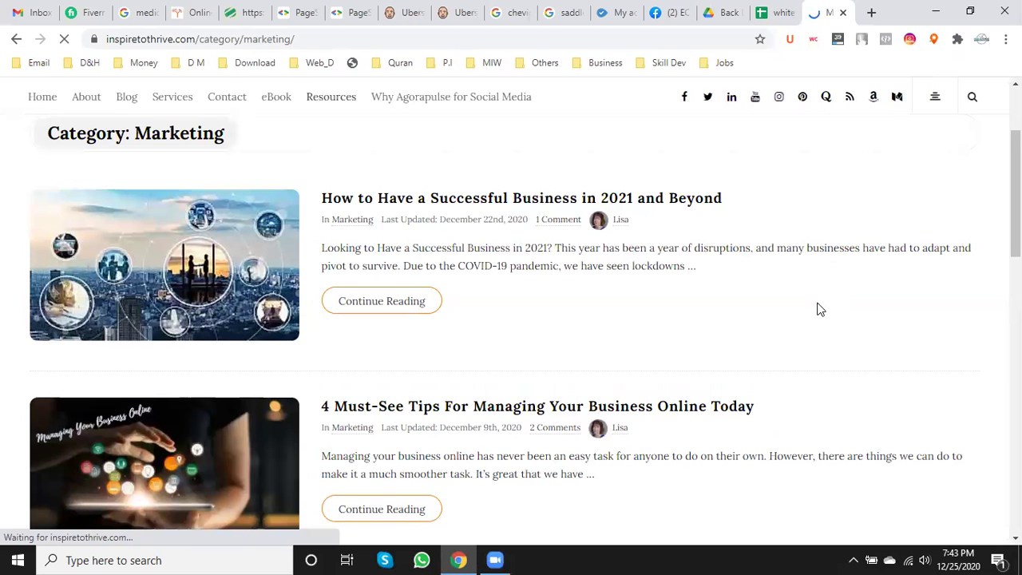
scroll(479, 323, up, 2)
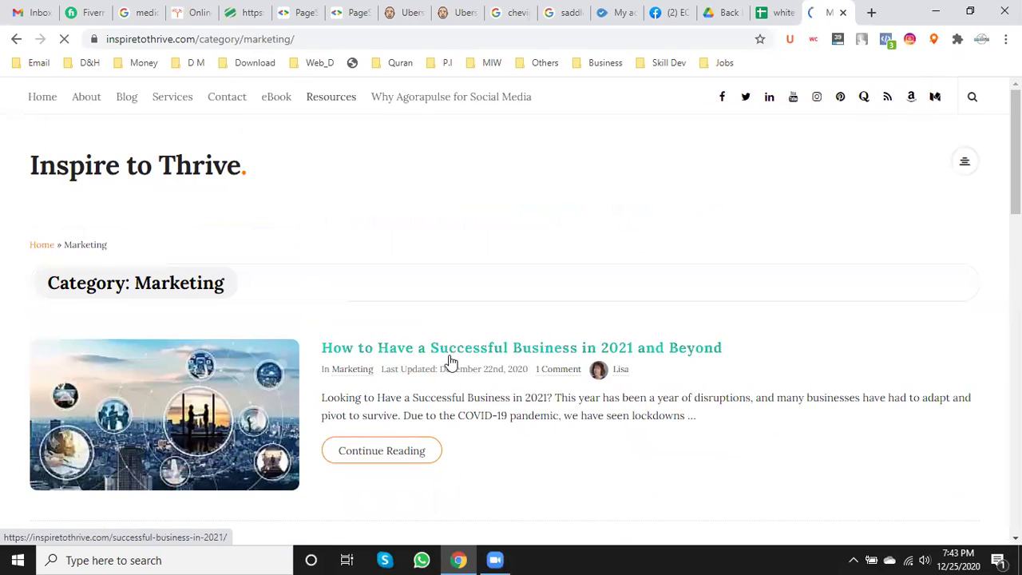
right_click(452, 356)
click(512, 359)
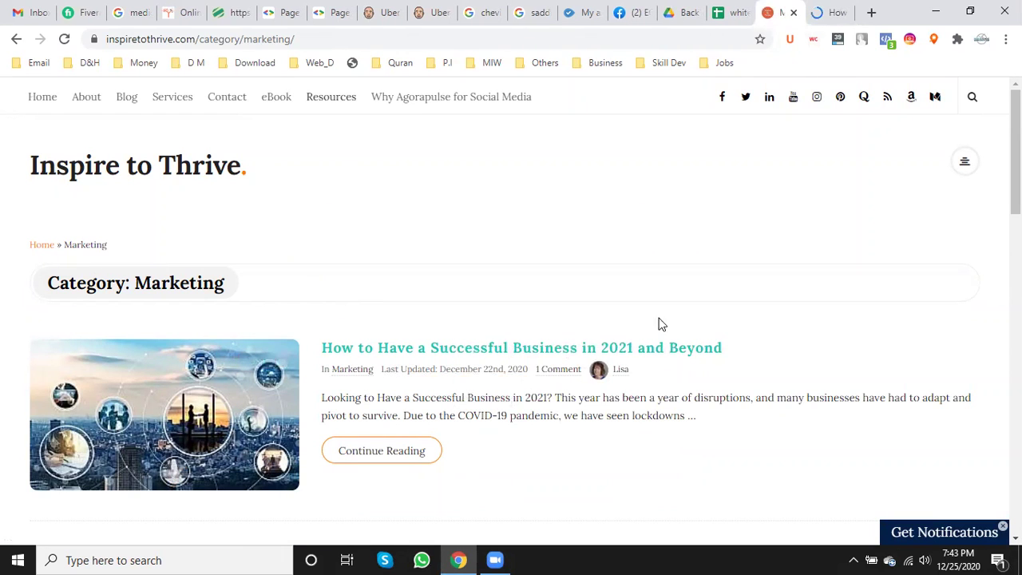
click(827, 8)
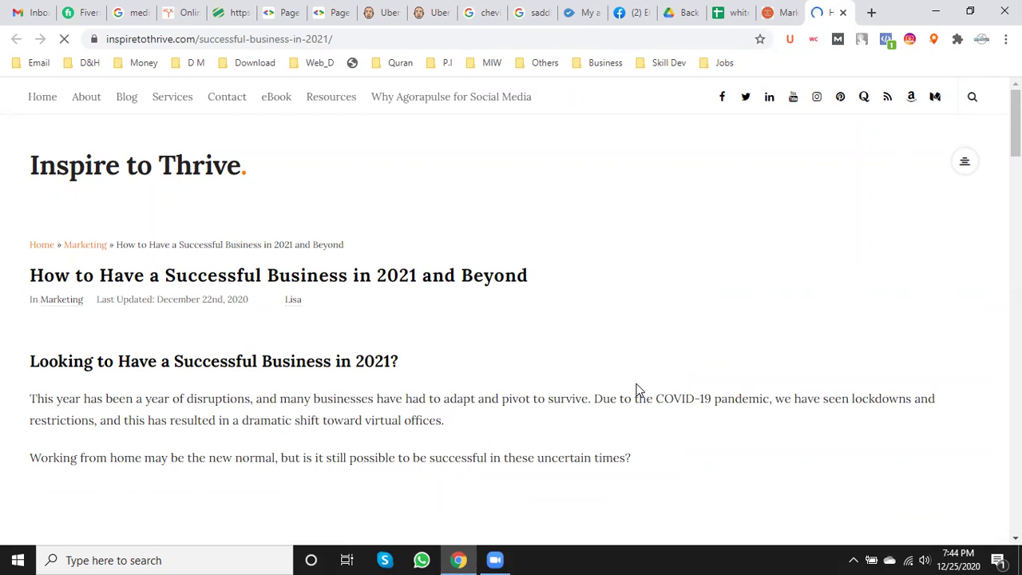
scroll(568, 416, down, 6)
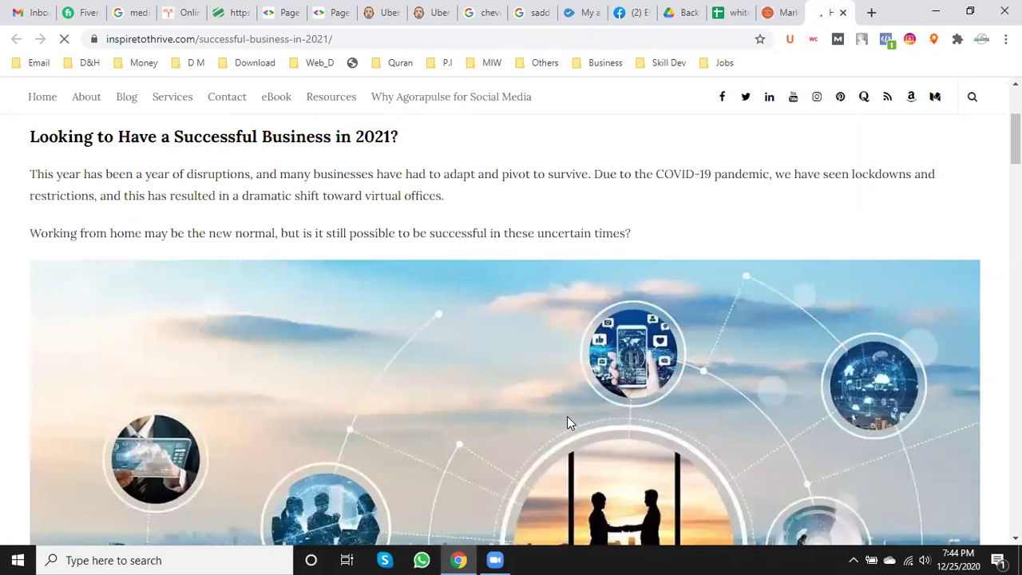
scroll(563, 419, down, 3)
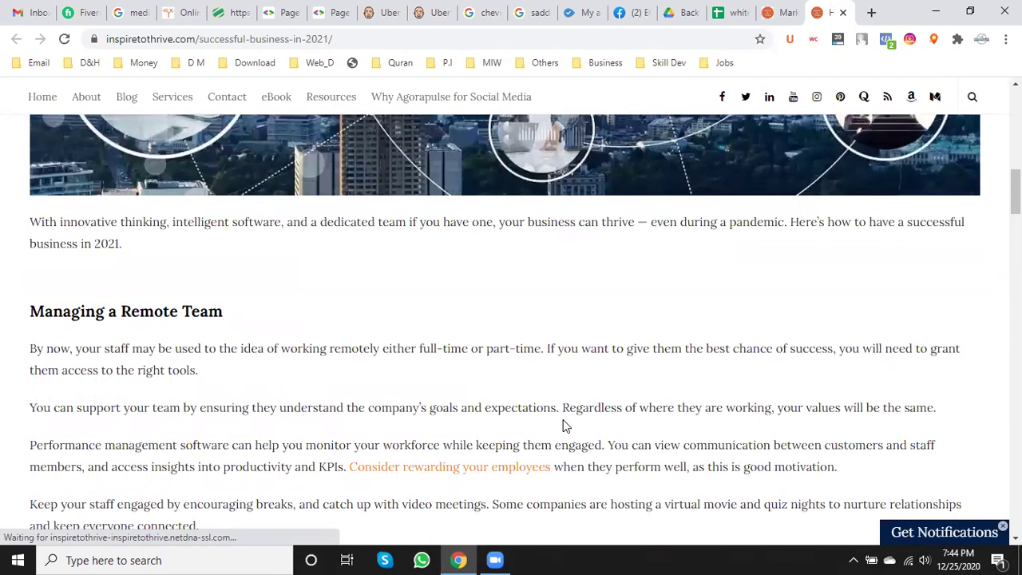
scroll(563, 421, down, 4)
scroll(563, 421, down, 5)
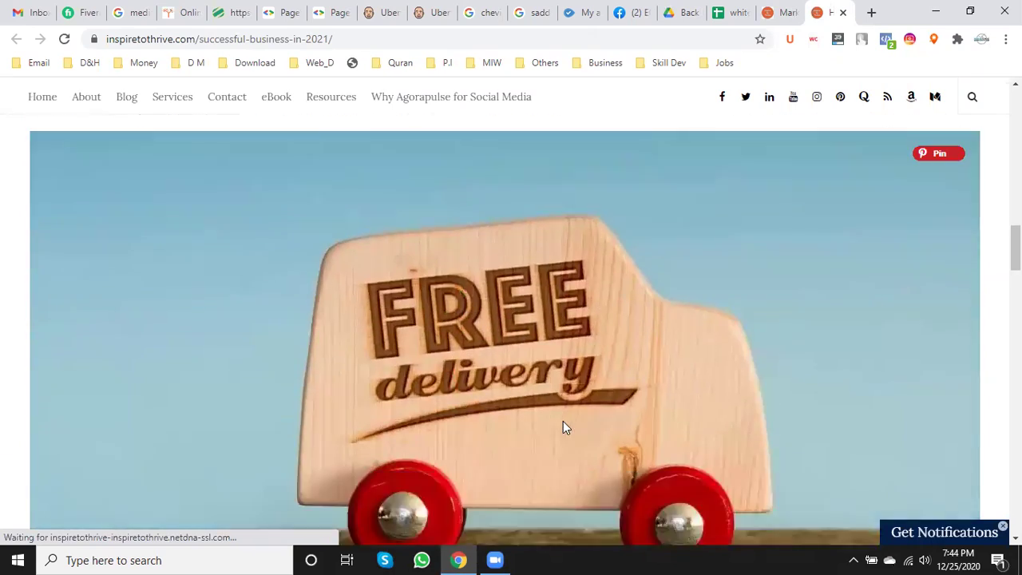
scroll(563, 421, down, 6)
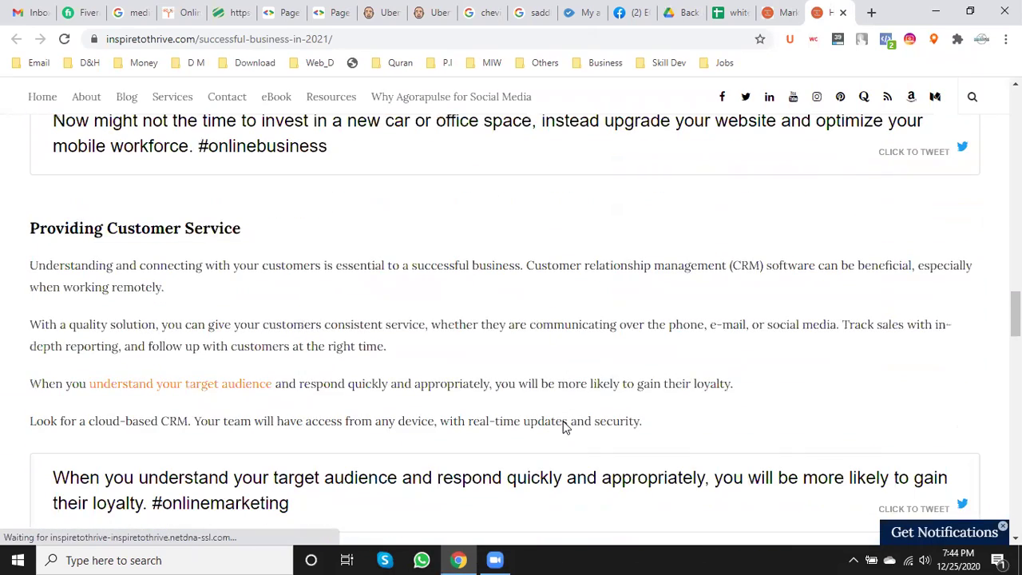
scroll(562, 421, down, 5)
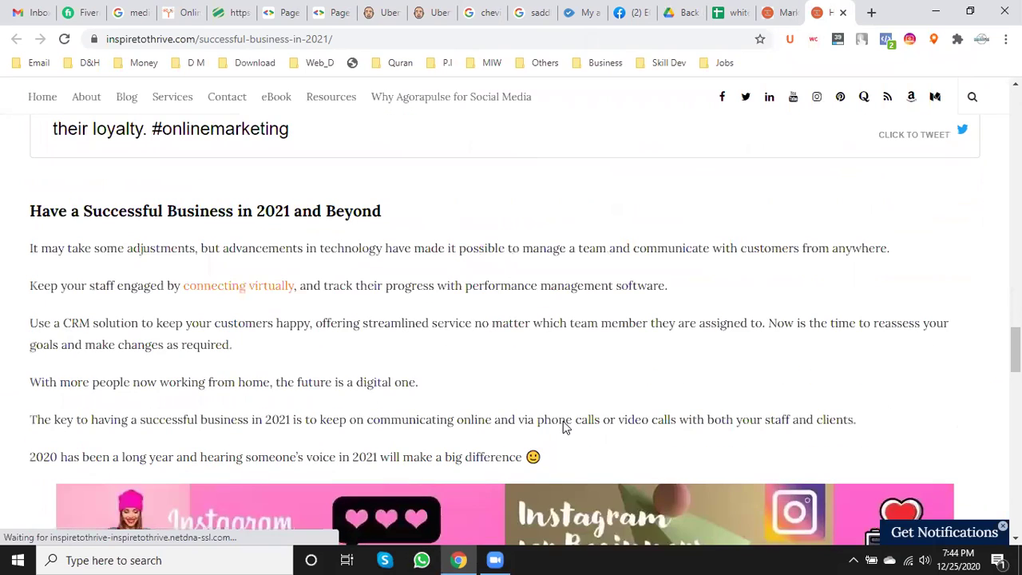
scroll(563, 420, down, 8)
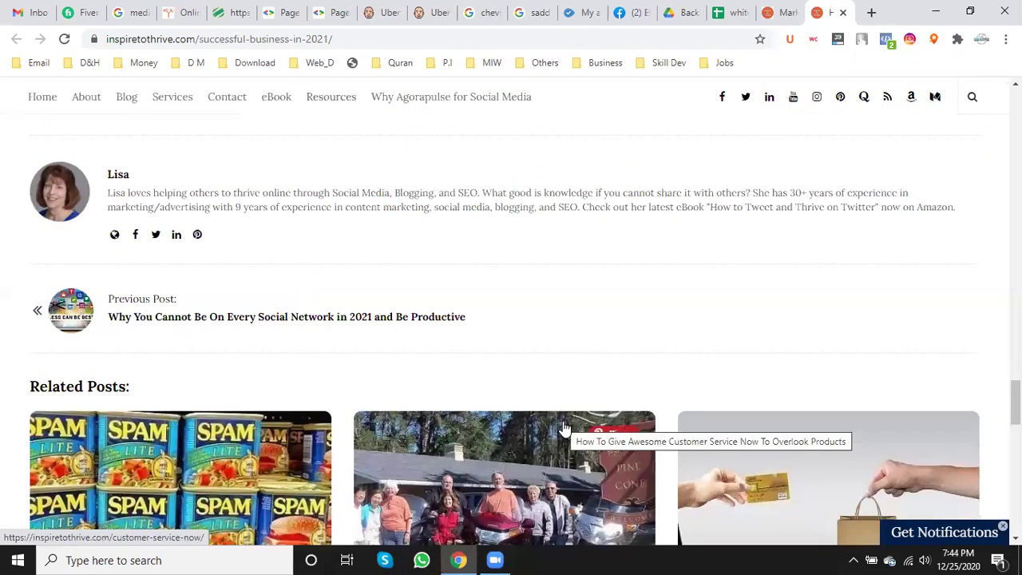
scroll(559, 425, down, 8)
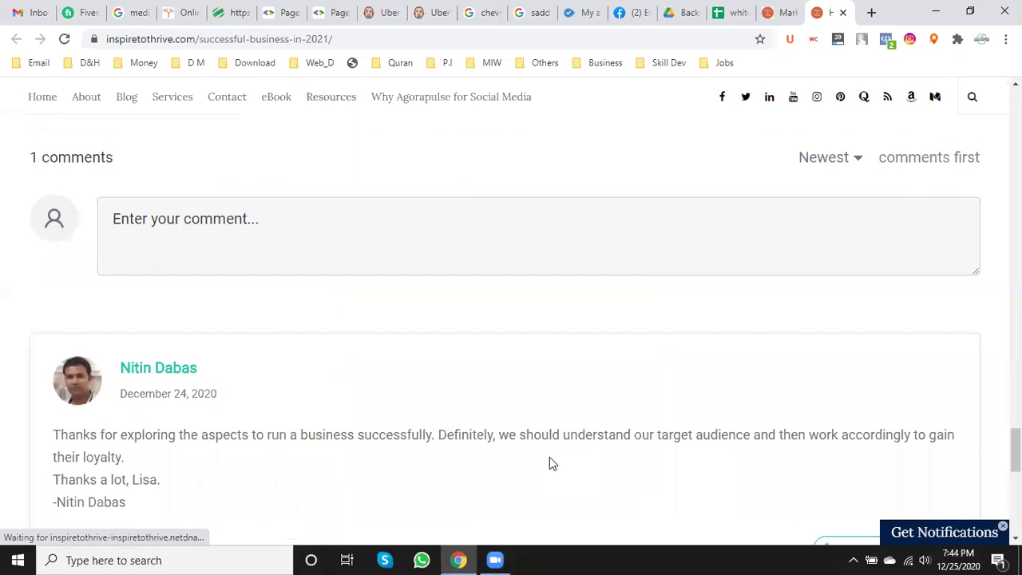
scroll(549, 464, down, 2)
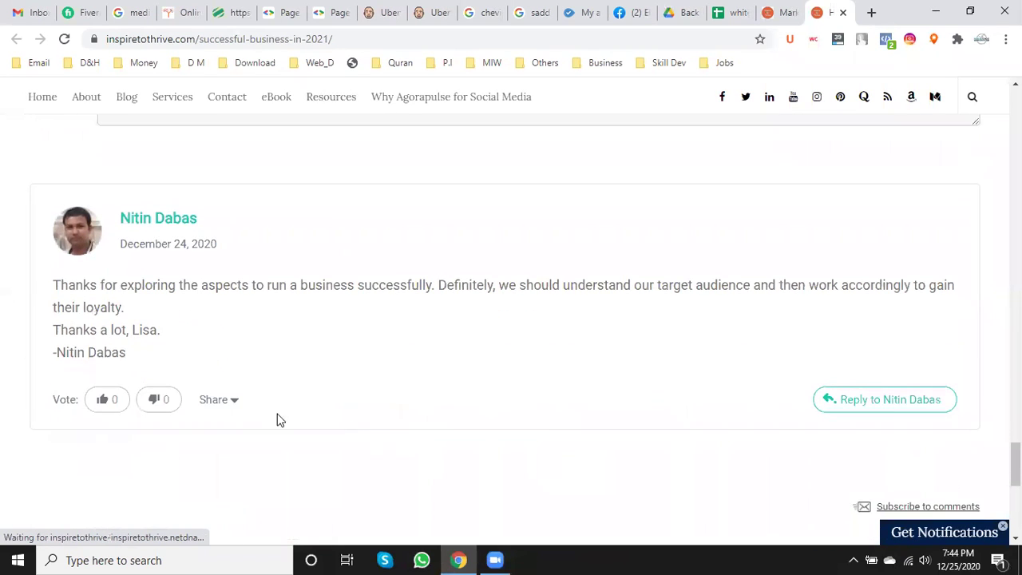
scroll(27, 416, down, 2)
scroll(48, 359, up, 2)
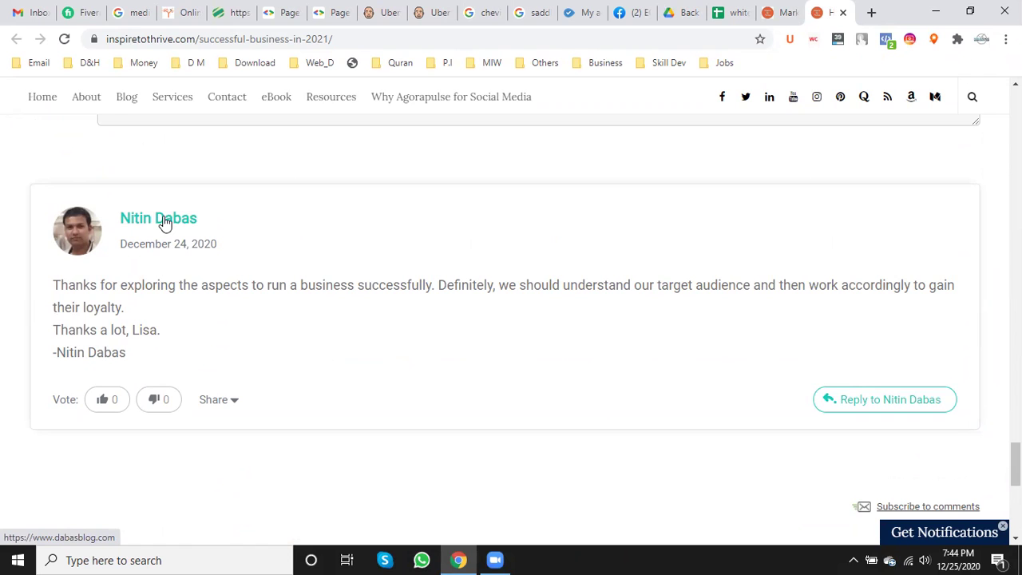
scroll(223, 359, up, 4)
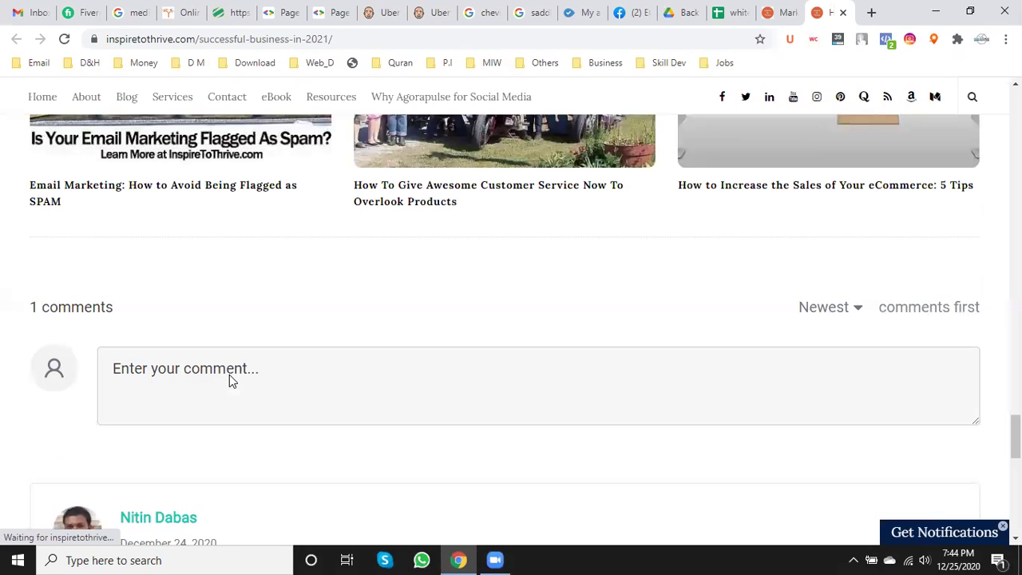
scroll(233, 375, up, 20)
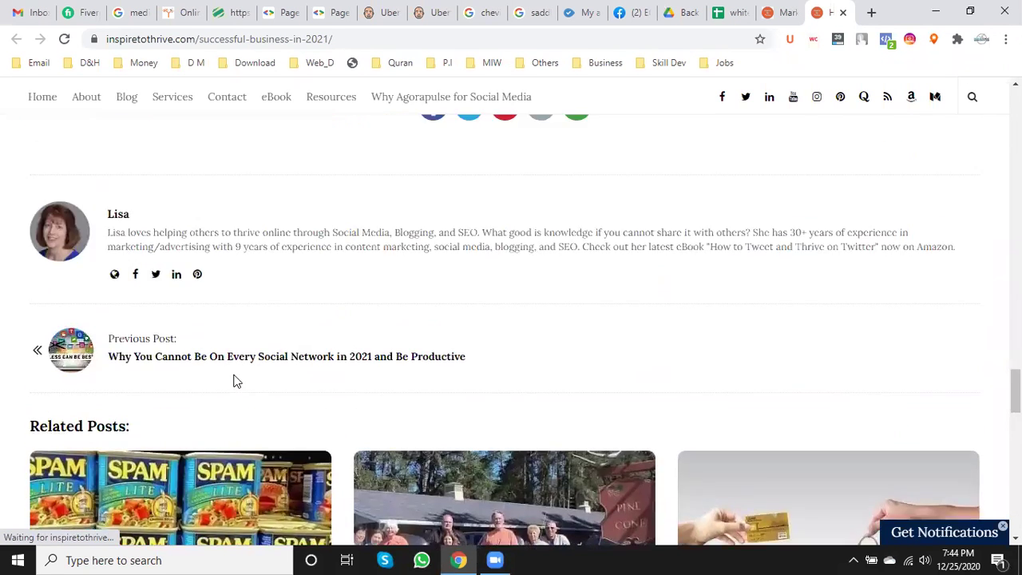
scroll(239, 375, up, 15)
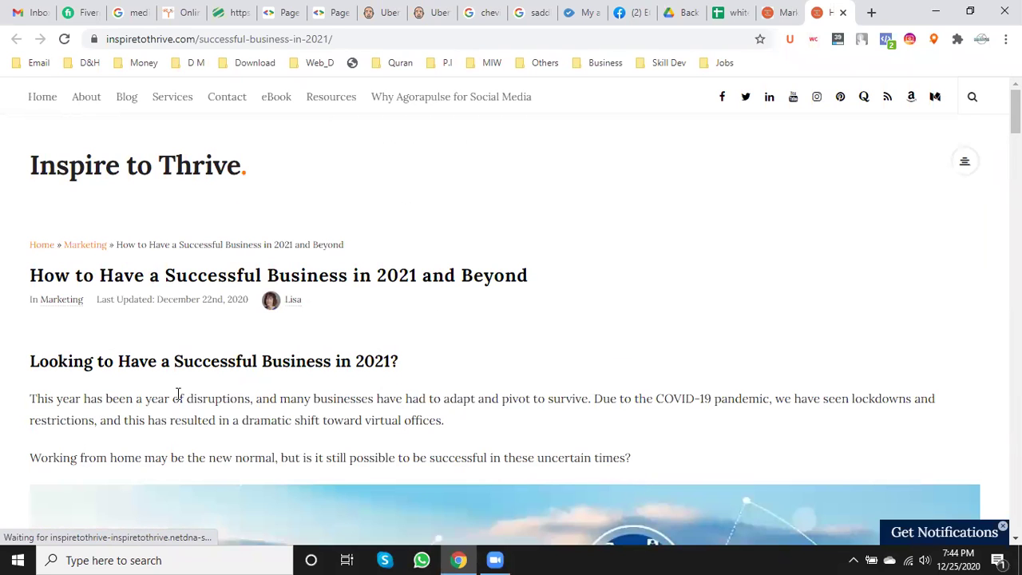
- Scroll through the 2021 successful-business post to find the Managing a Remote Team heading
scroll(179, 397, down, 1)
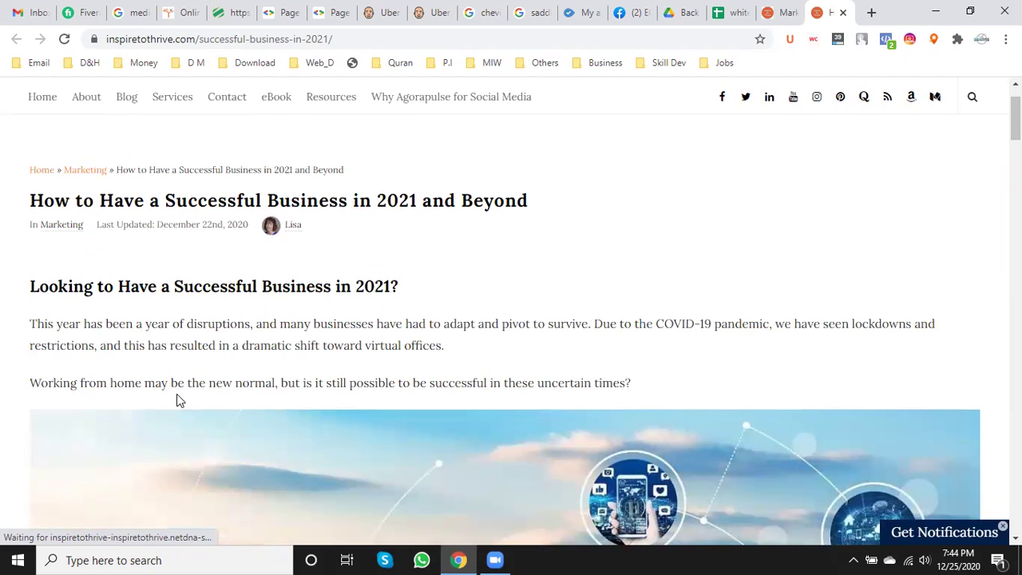
scroll(183, 397, down, 4)
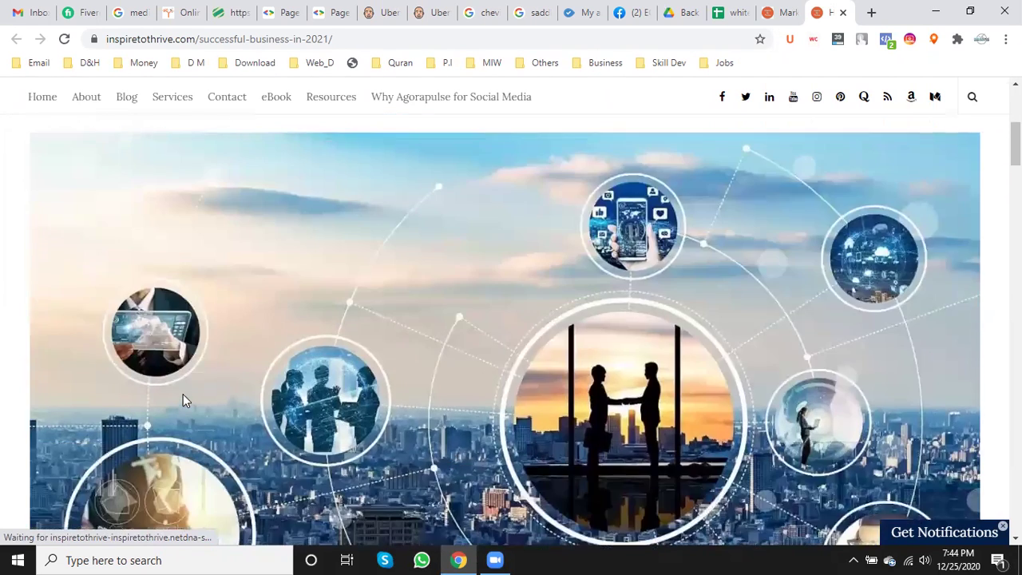
scroll(183, 394, up, 4)
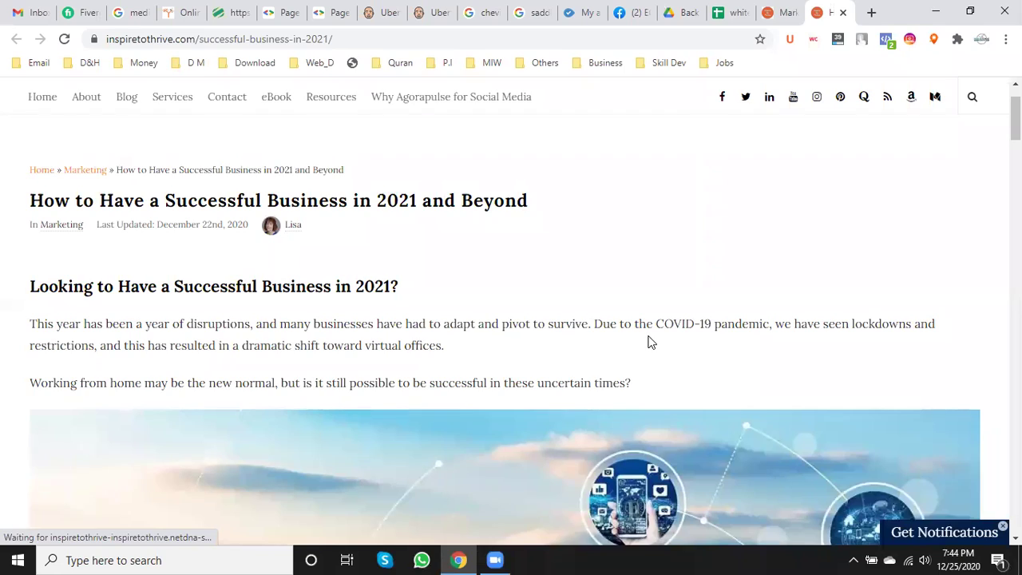
scroll(646, 339, down, 1)
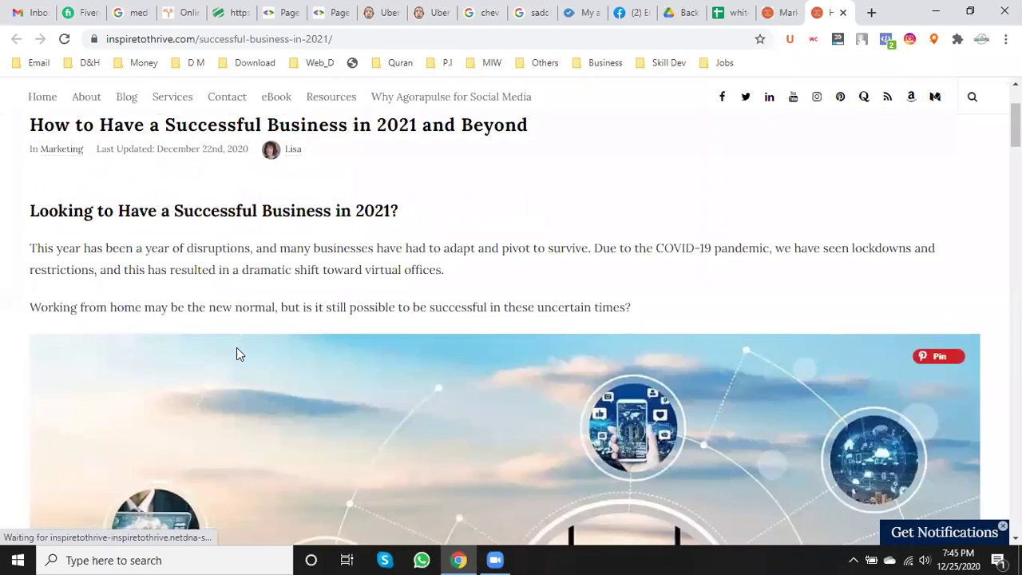
scroll(239, 347, down, 10)
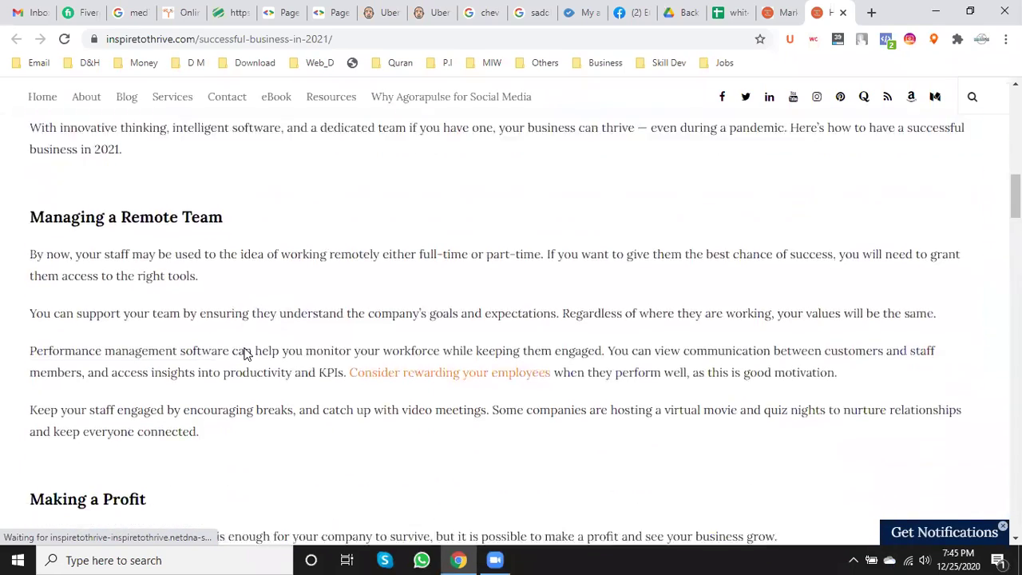
scroll(247, 354, down, 2)
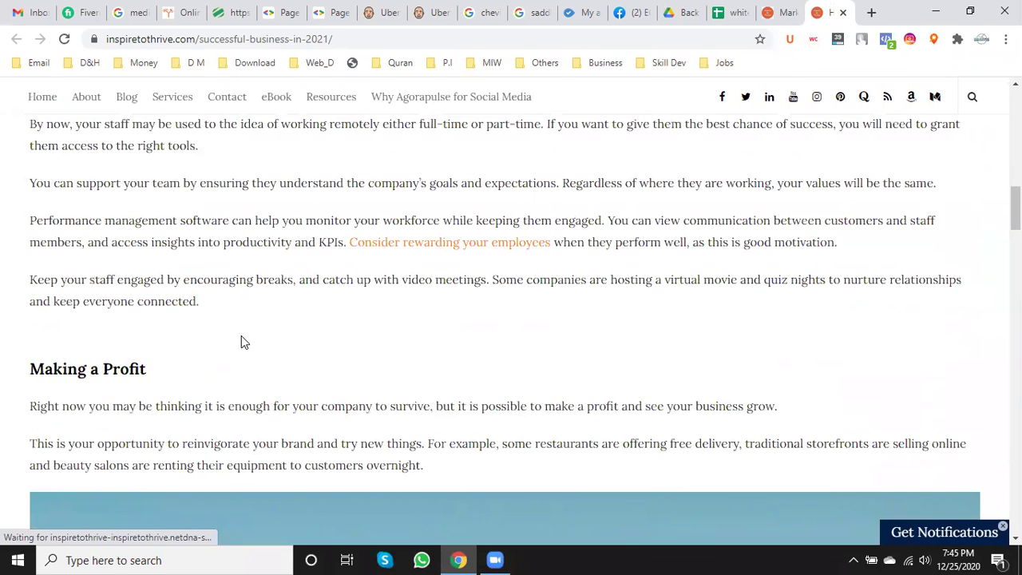
scroll(241, 336, up, 2)
scroll(241, 339, down, 3)
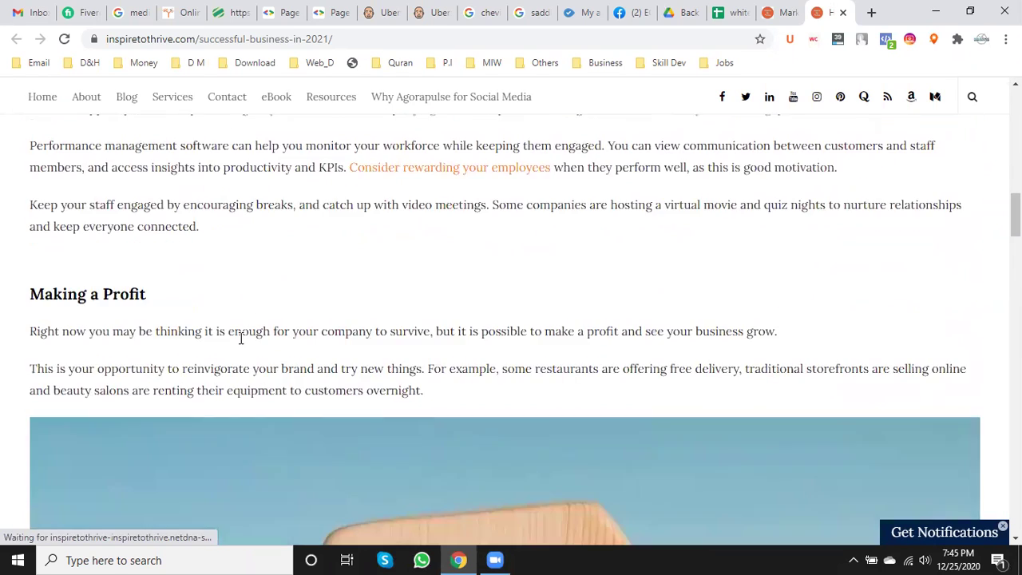
scroll(240, 339, down, 12)
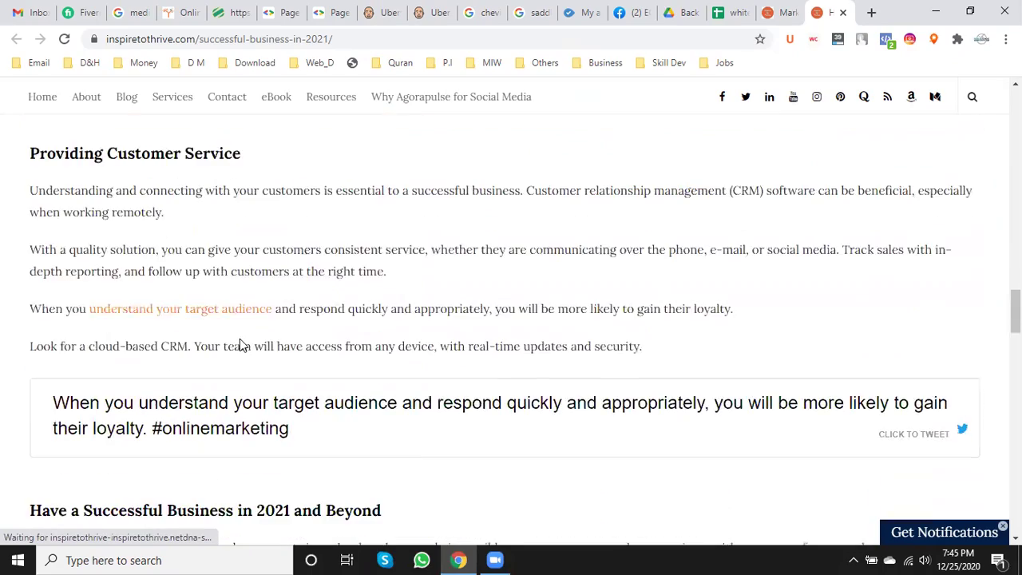
scroll(240, 340, down, 3)
scroll(239, 341, up, 6)
scroll(239, 344, up, 16)
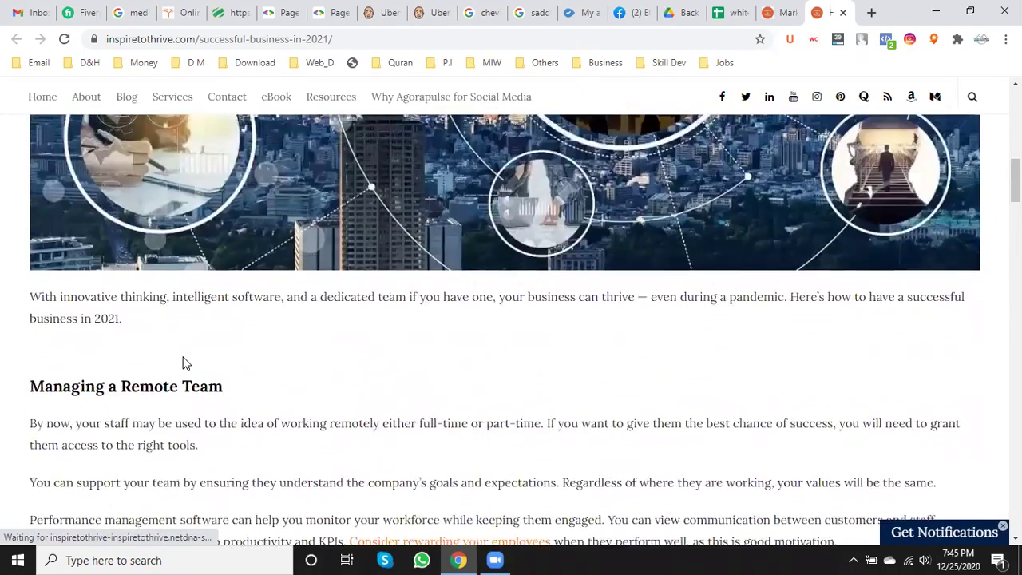
scroll(182, 364, down, 1)
- Copy the 'Managing a Remote Team' heading and scroll down to the comment box
drag(222, 311, 32, 326)
right_click(95, 322)
click(95, 325)
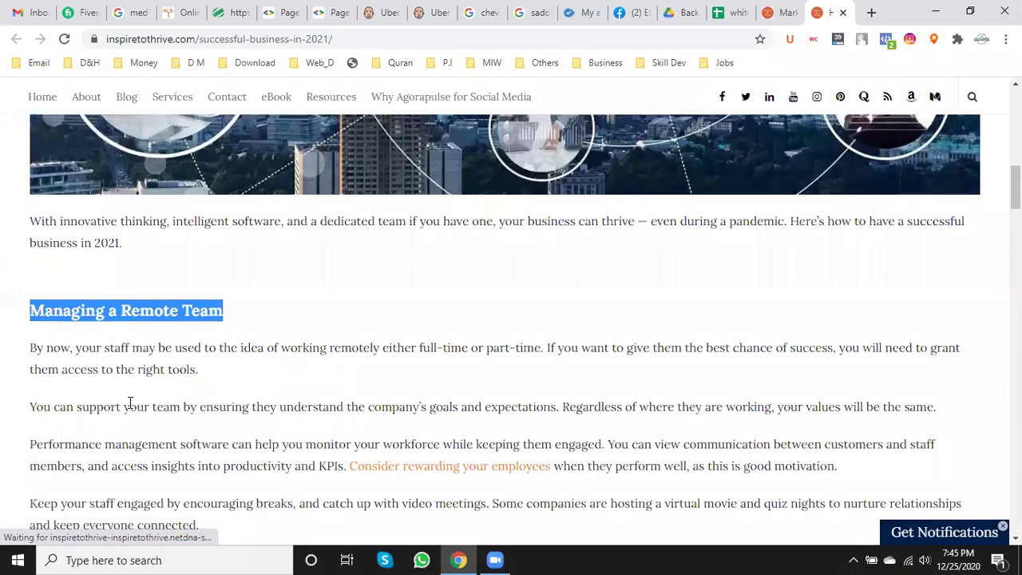
scroll(129, 403, down, 3)
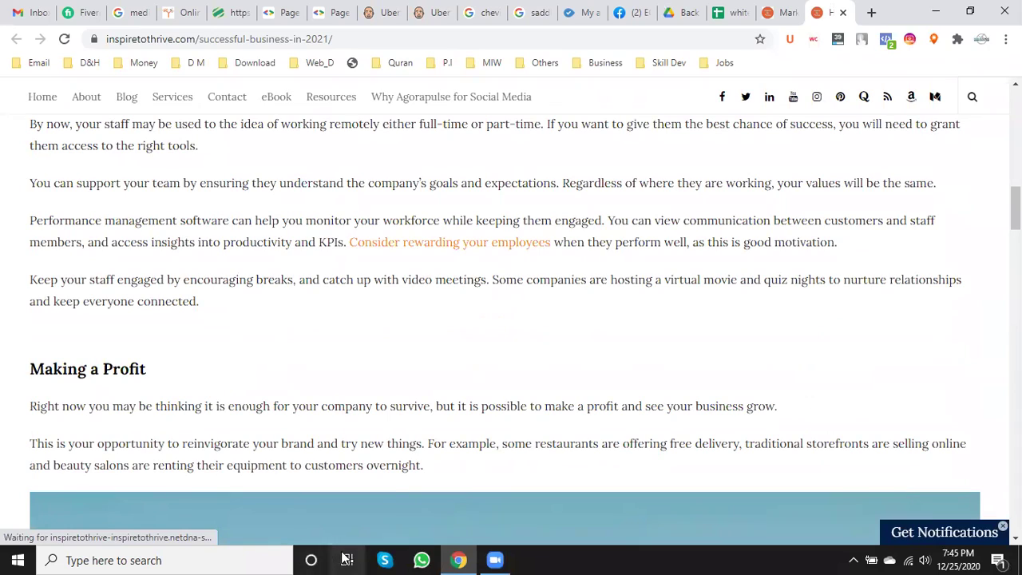
scroll(411, 463, down, 10)
scroll(407, 481, down, 15)
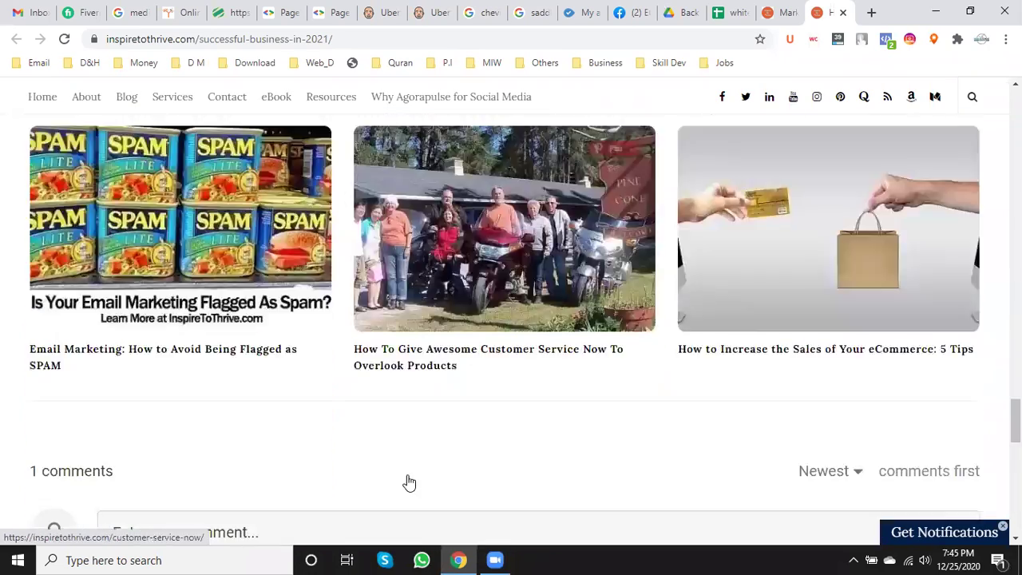
- Paste the copied 'Managing a Remote Team' heading into the comment box
click(150, 318)
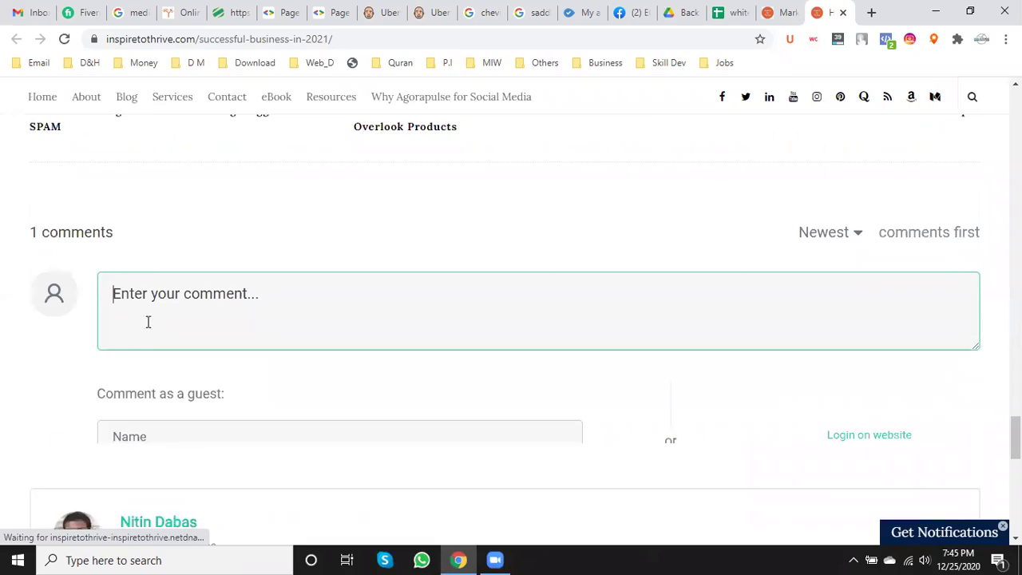
key(ctrl+v)
scroll(151, 327, up, 15)
scroll(160, 341, up, 10)
scroll(160, 342, down, 5)
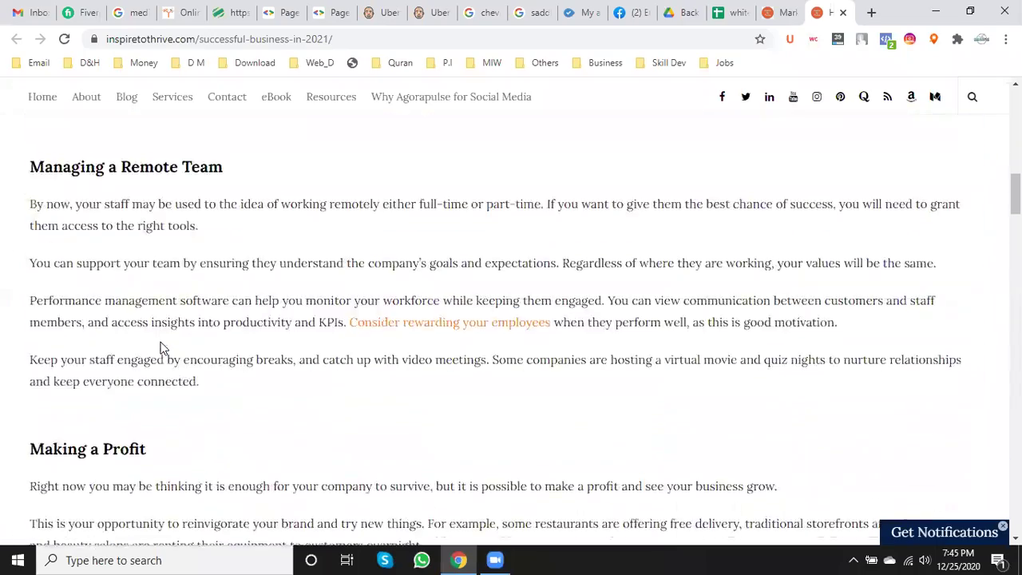
scroll(156, 368, down, 1)
scroll(150, 376, down, 4)
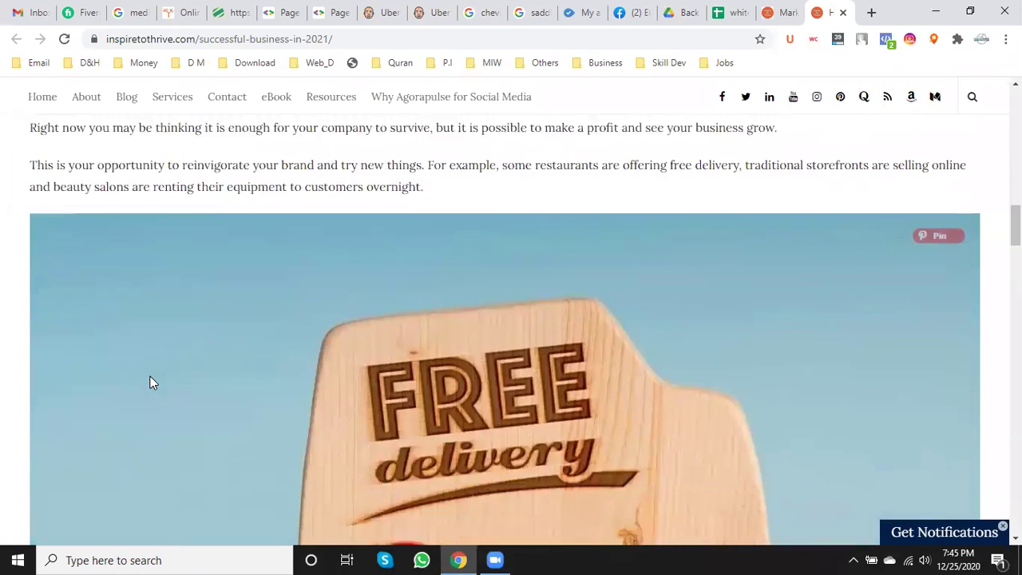
scroll(151, 381, down, 7)
scroll(199, 383, down, 2)
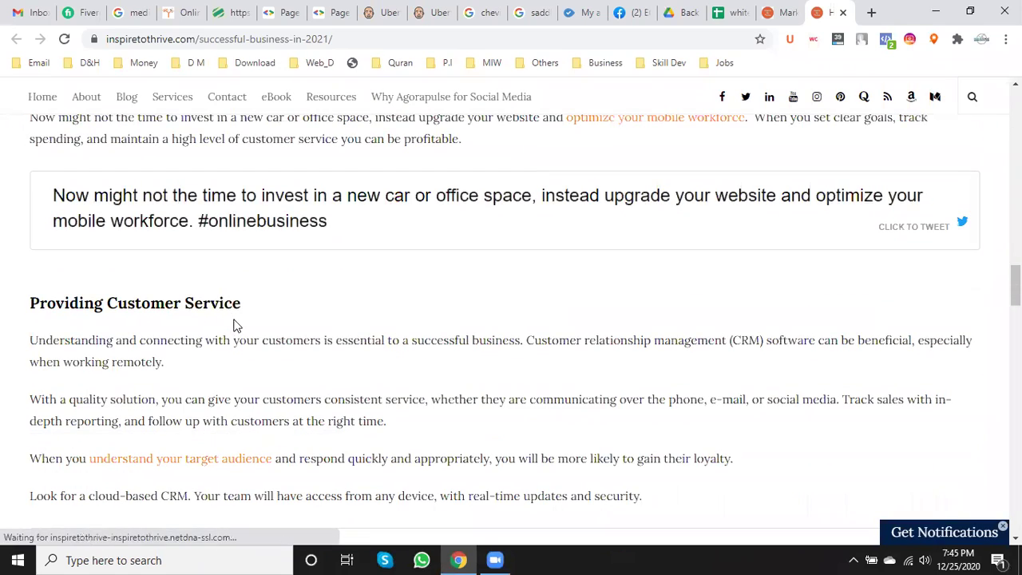
- Add a comma after 'Managing a Remote Team' and paste the selected article text
drag(251, 310, 19, 311)
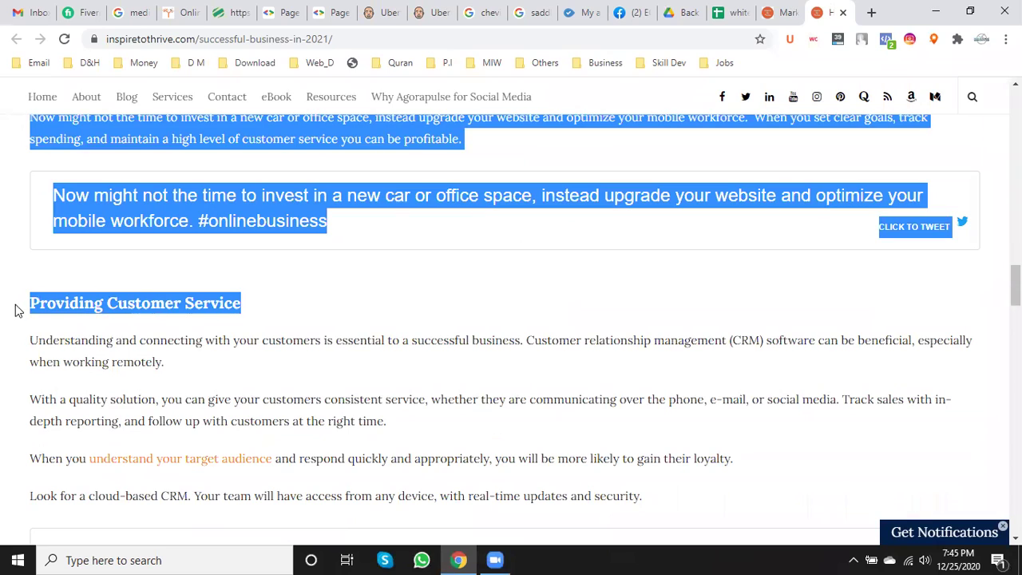
scroll(361, 473, down, 6)
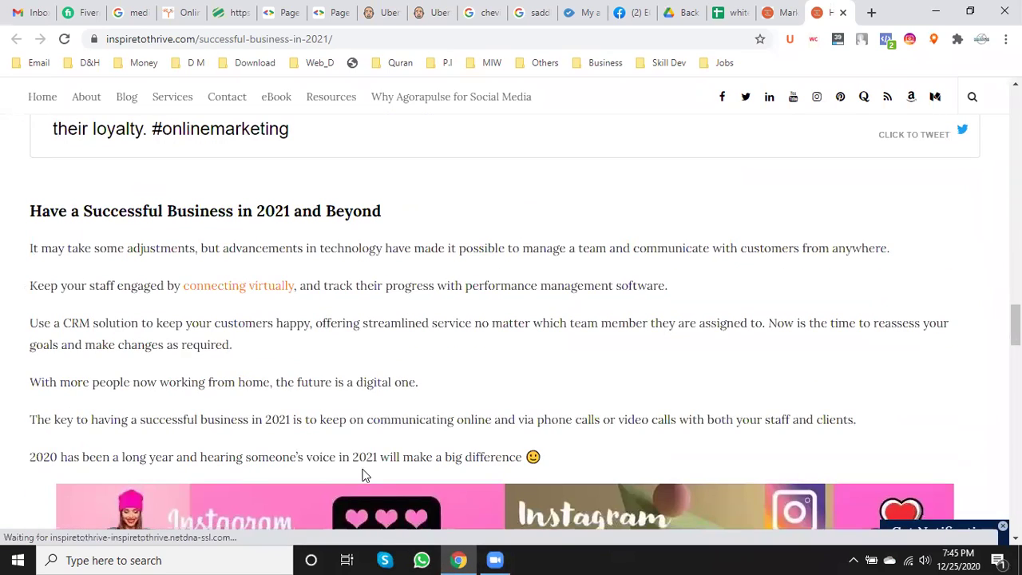
scroll(361, 474, down, 15)
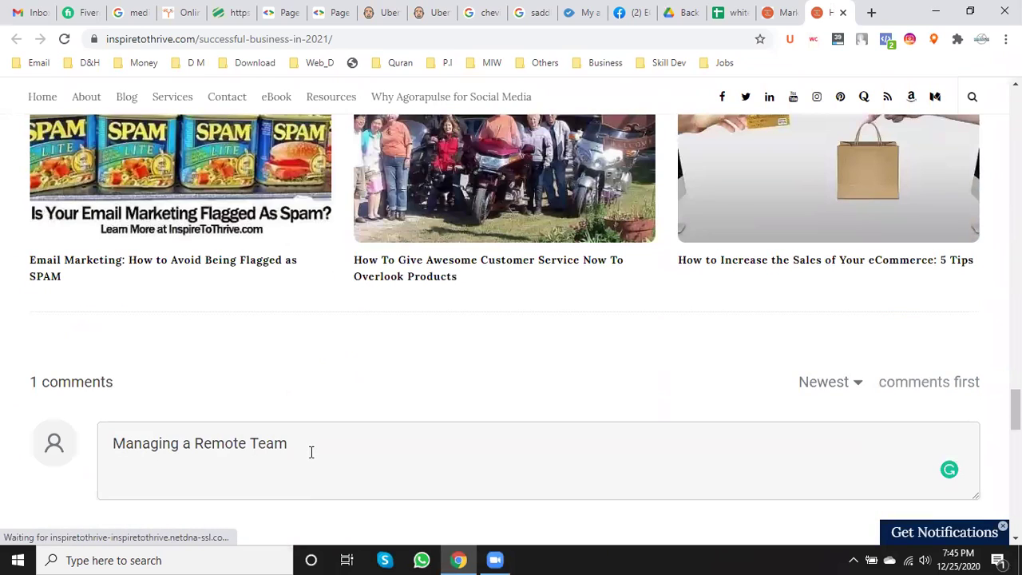
click(312, 452)
text(,)
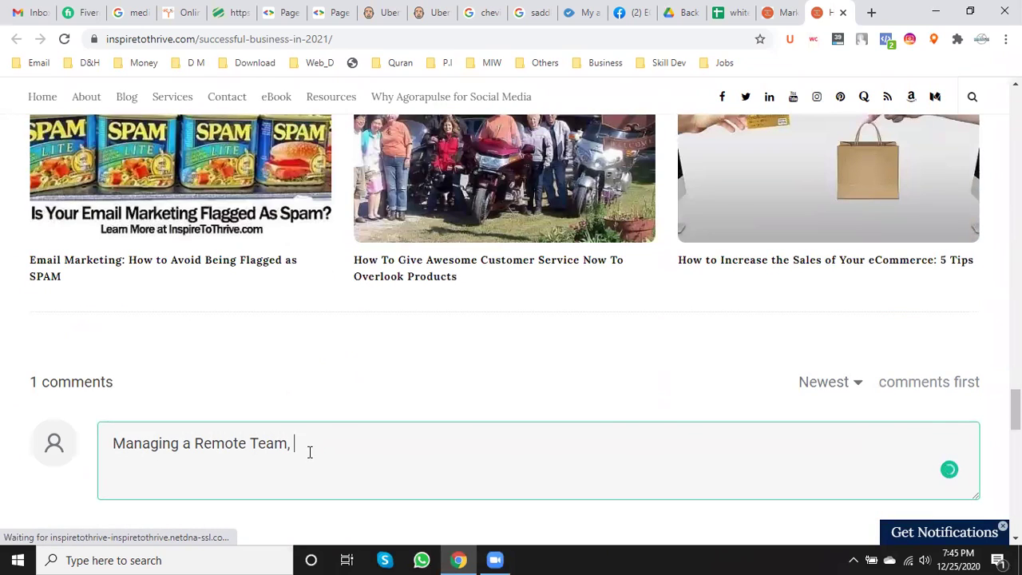
key(ctrl+v)
- Copy the 'Providing Customer Service' heading and paste it after 'Managing a Remote Team,'
scroll(310, 451, down, 10)
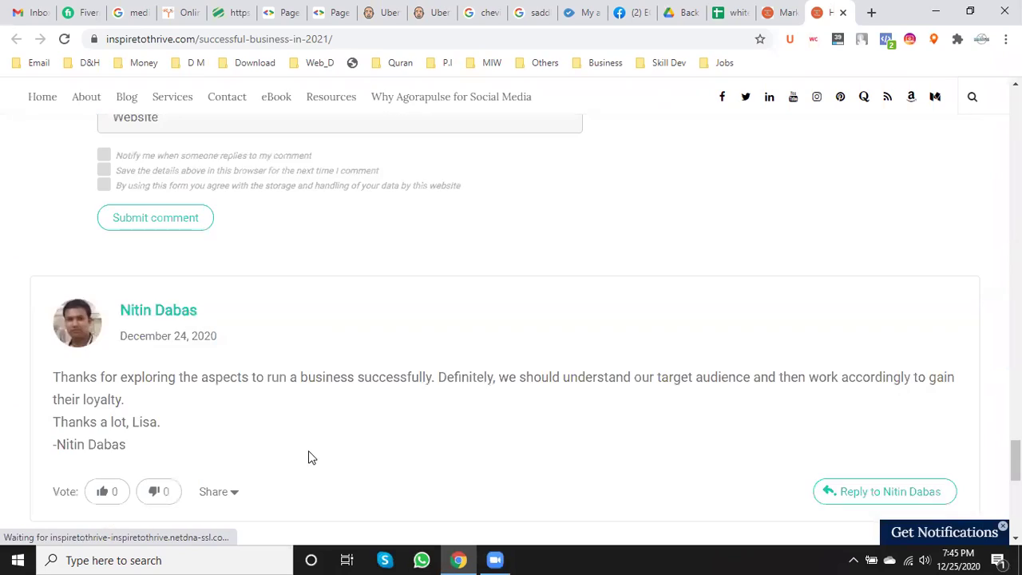
scroll(299, 453, down, 4)
scroll(297, 452, up, 12)
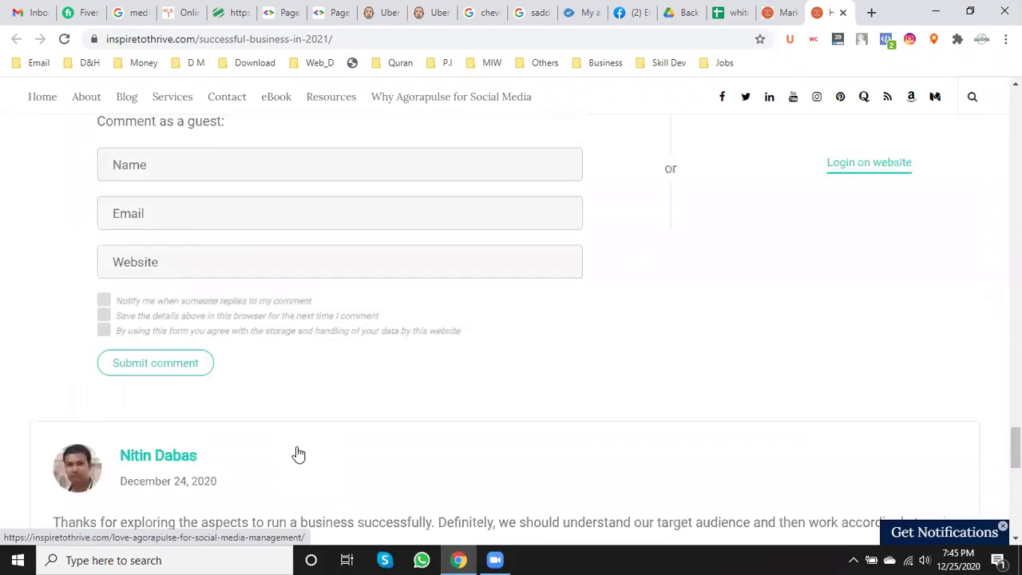
scroll(296, 446, up, 10)
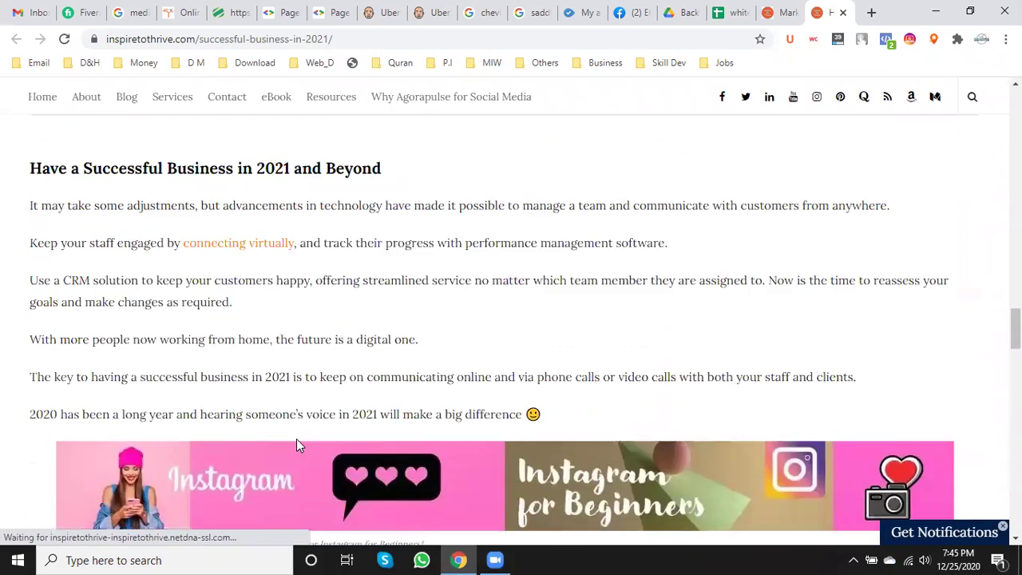
scroll(297, 438, down, 2)
scroll(296, 438, up, 2)
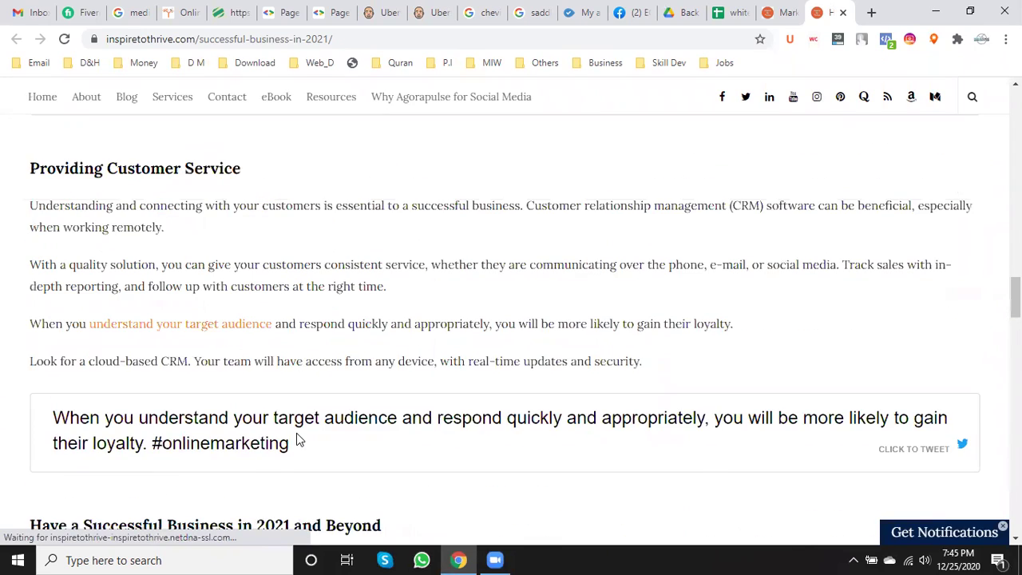
scroll(260, 383, up, 2)
drag(239, 317, 46, 314)
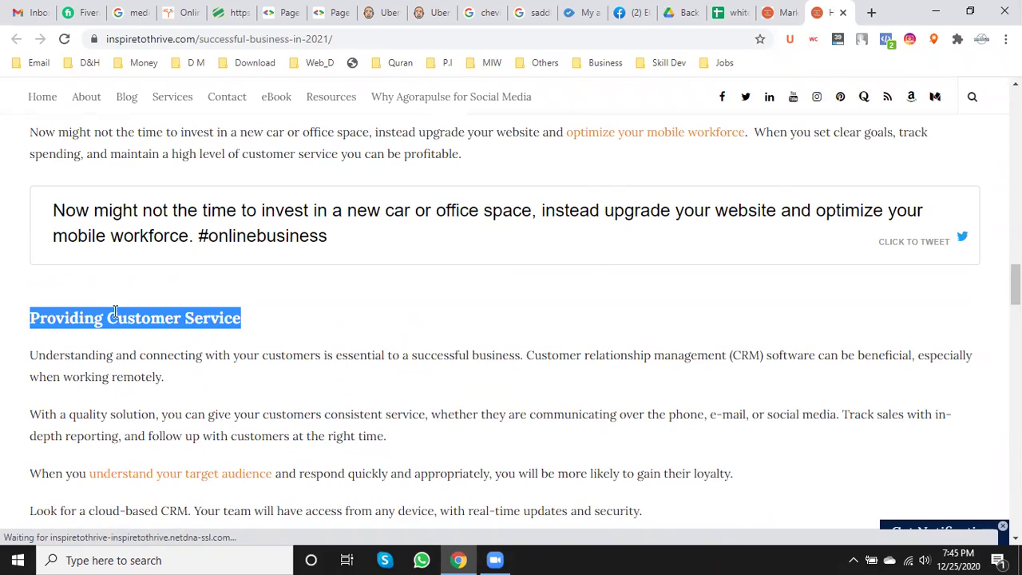
scroll(313, 459, down, 10)
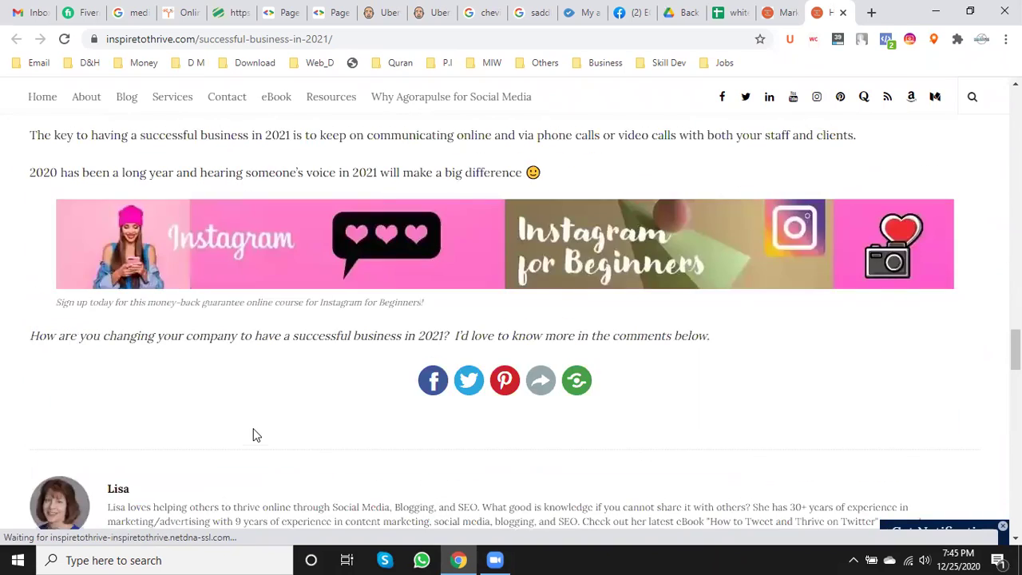
scroll(255, 433, down, 4)
scroll(259, 425, down, 4)
scroll(258, 426, down, 4)
scroll(258, 424, down, 1)
scroll(191, 378, up, 1)
click(340, 239)
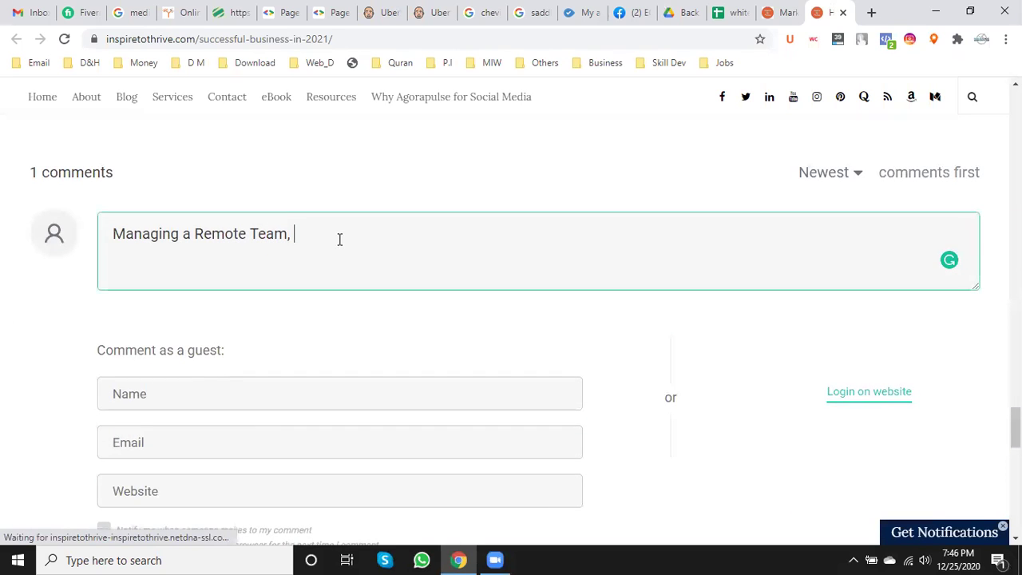
key(ctrl+v)
- Start the comment by addressing the author, then 'This is a great blog post about'
drag(127, 234, 119, 234)
click(120, 234)
scroll(166, 301, up, 7)
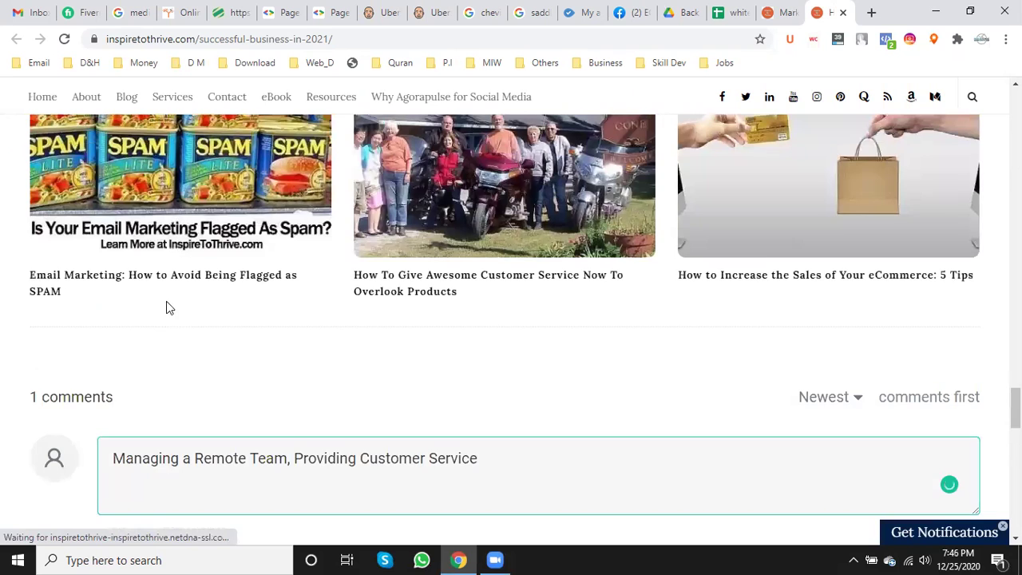
scroll(140, 216, up, 1)
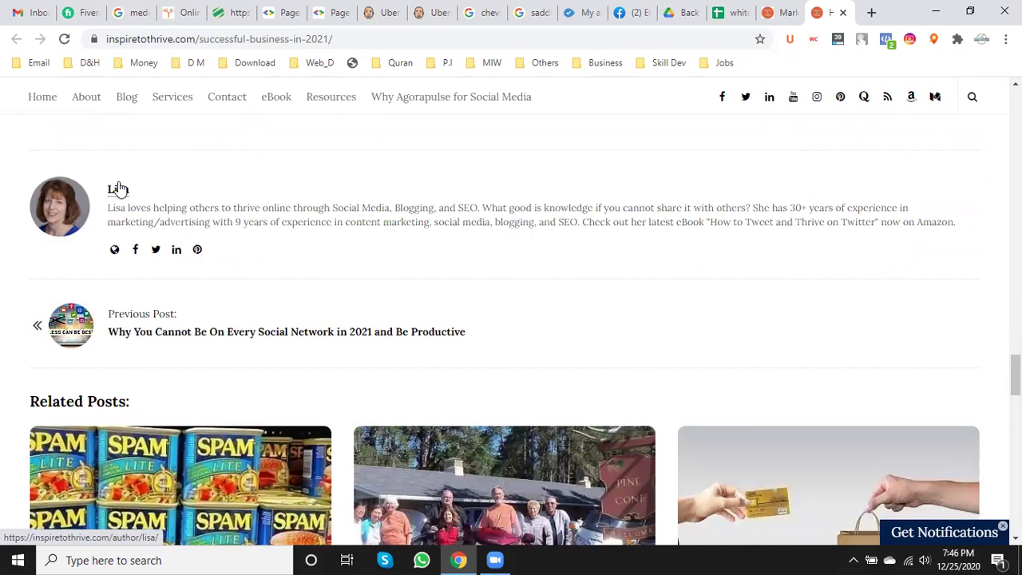
scroll(114, 370, down, 6)
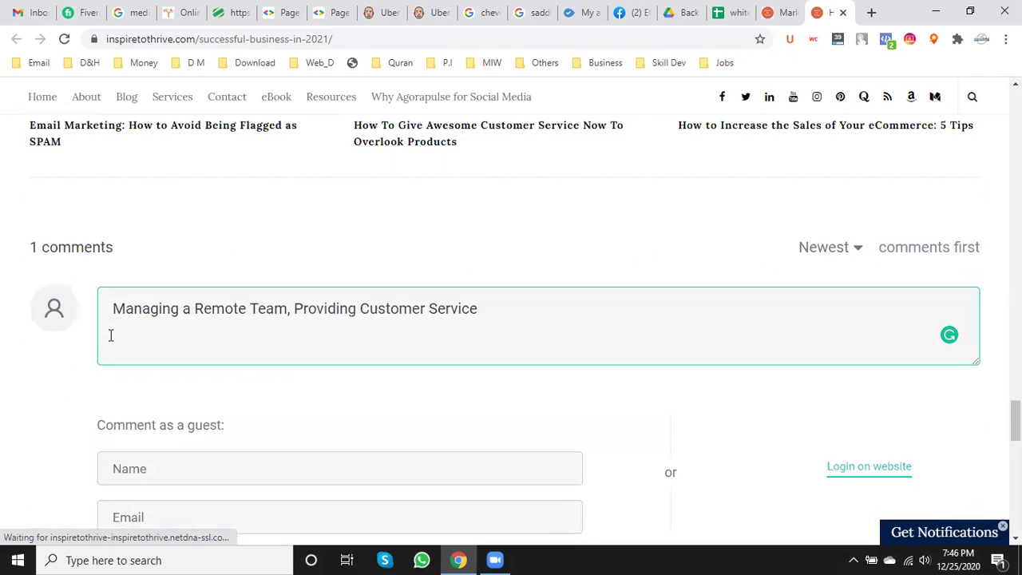
text(Lisa, This is a )
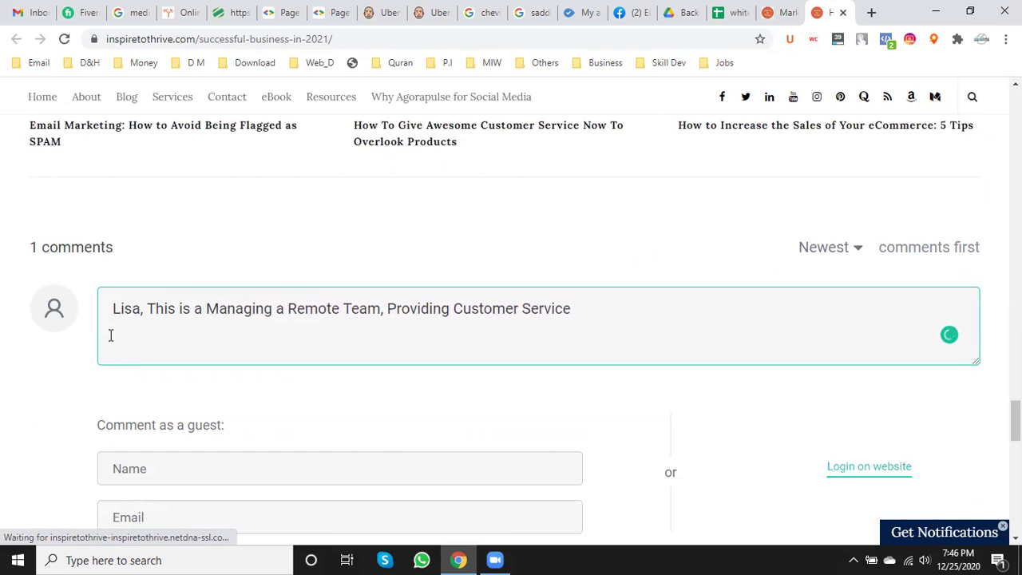
text(great )
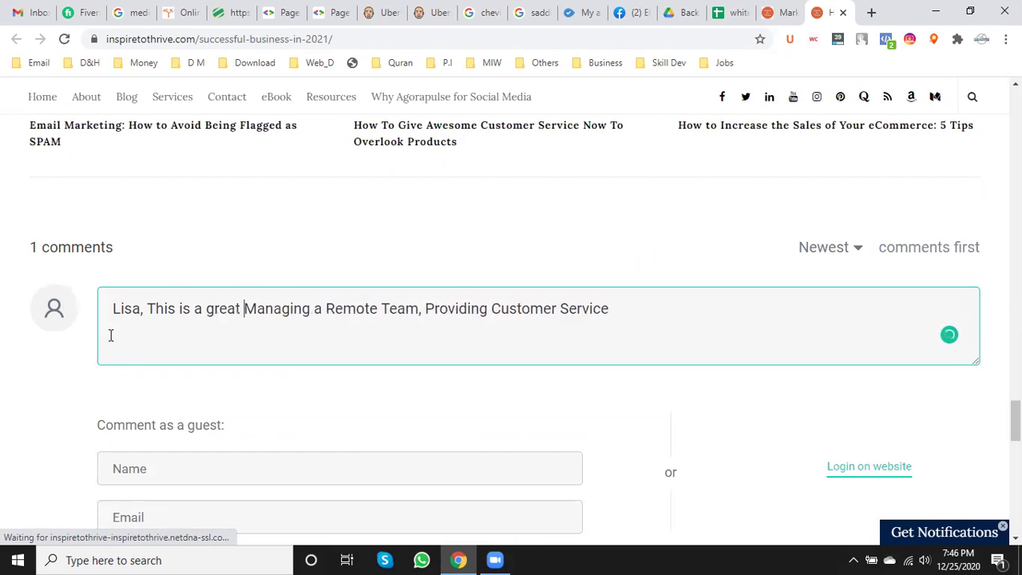
text(article)
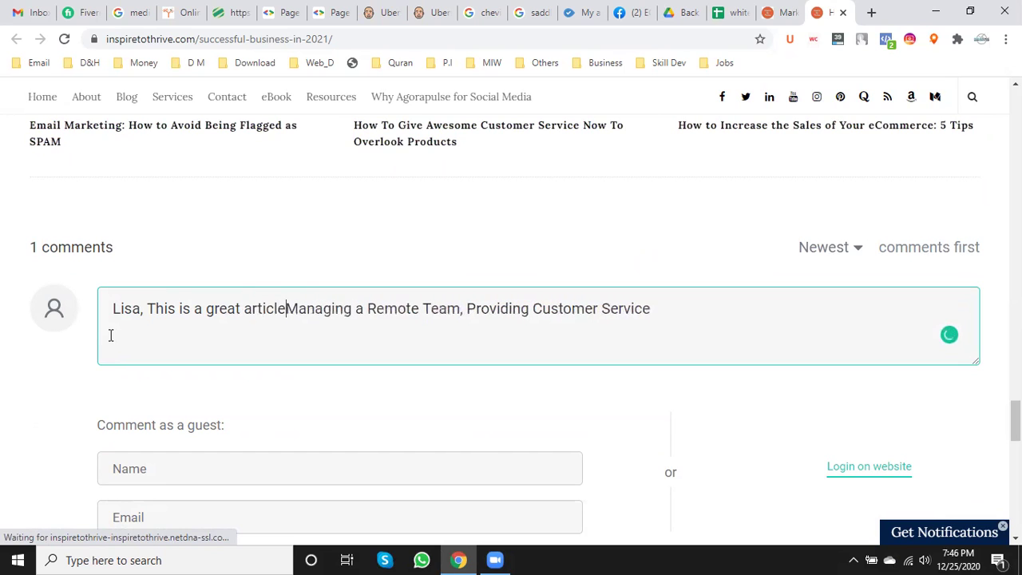
key(BackSpace)
key(BackSpace)
key(BackSpace)
key(BackSpace)
key(BackSpace)
key(BackSpace)
key(BackSpace)
key(BackSpace)
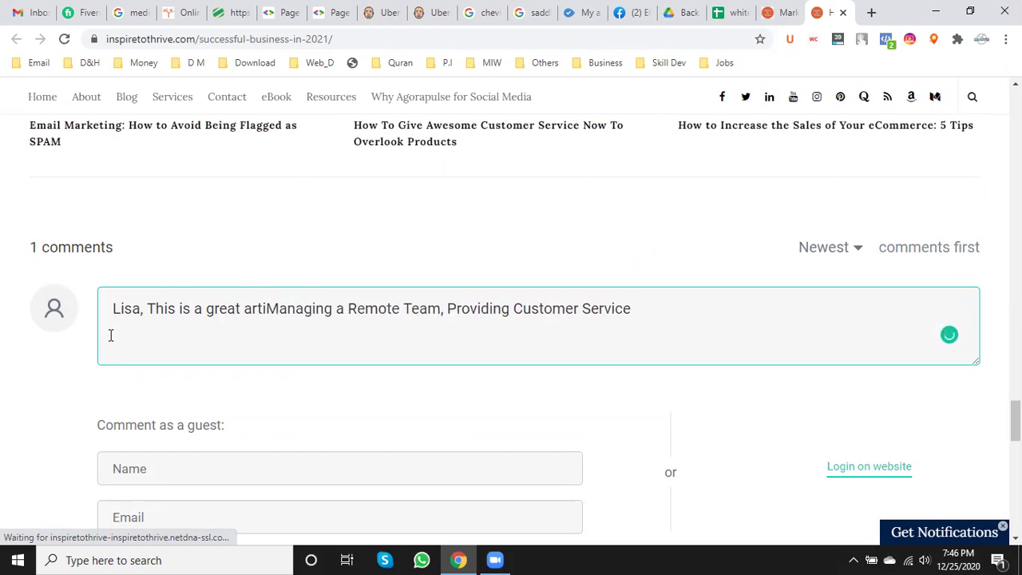
text(blog pos)
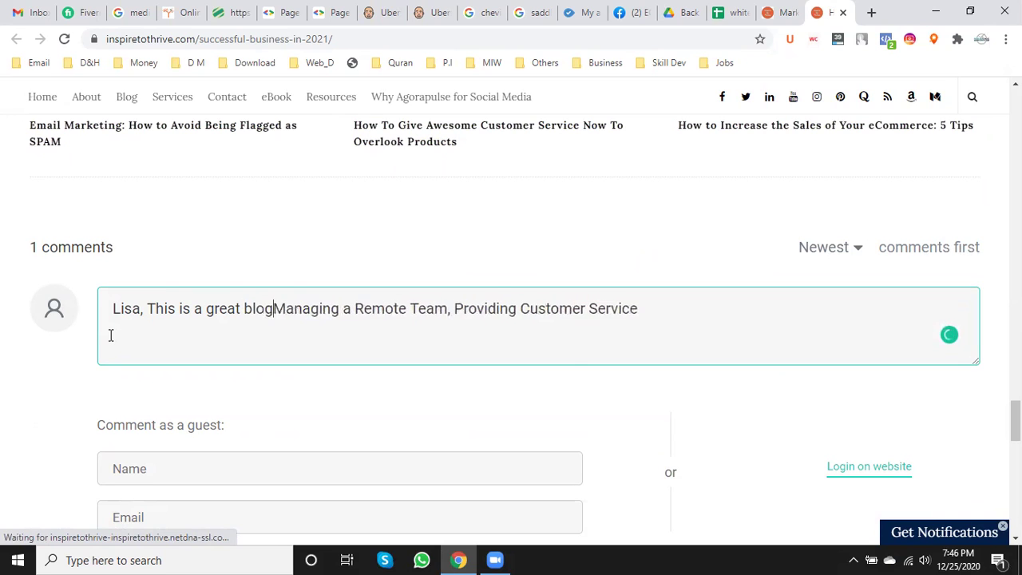
text(t)
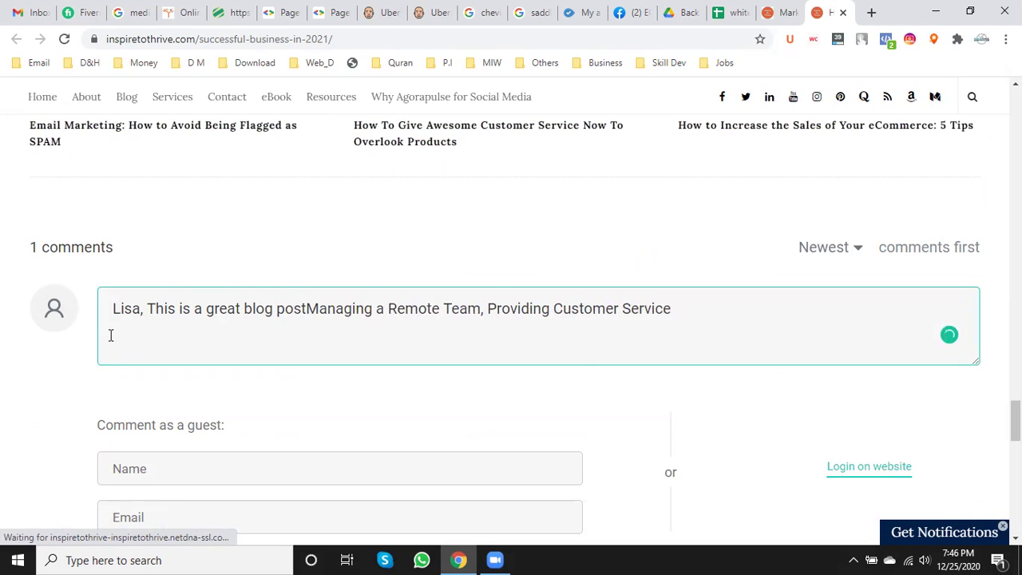
text(,)
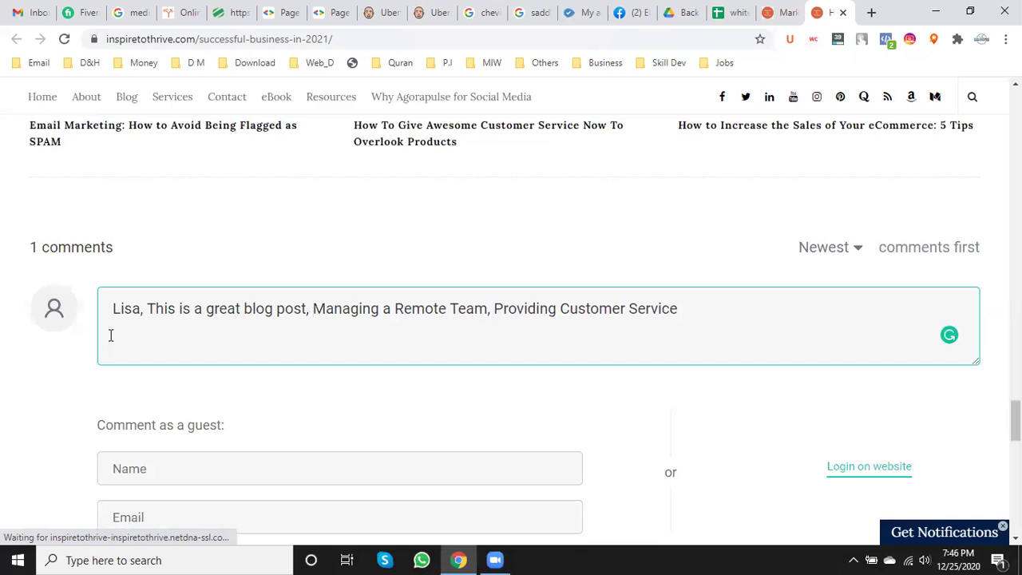
key(BackSpace)
key(BackSpace)
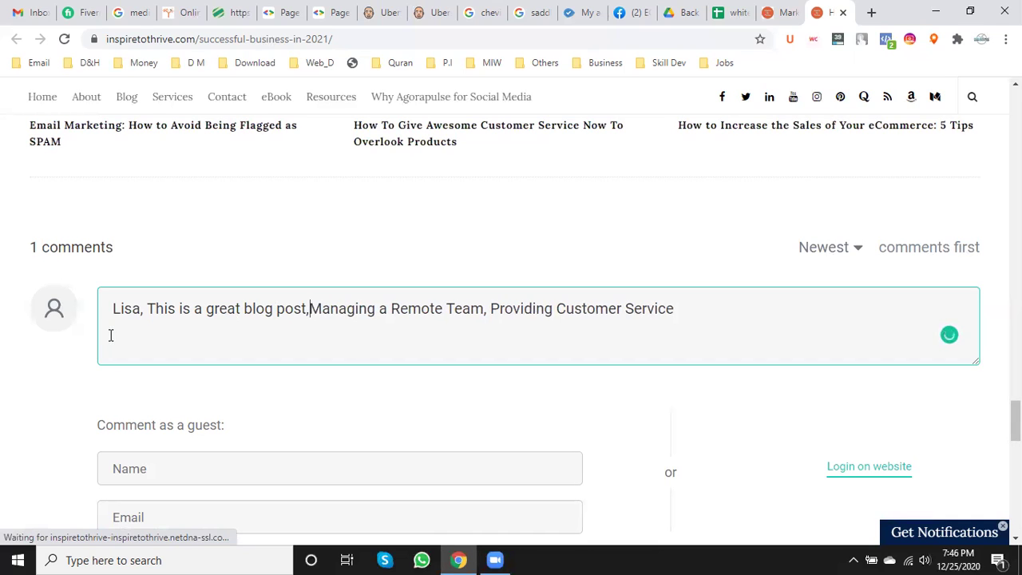
text(about)
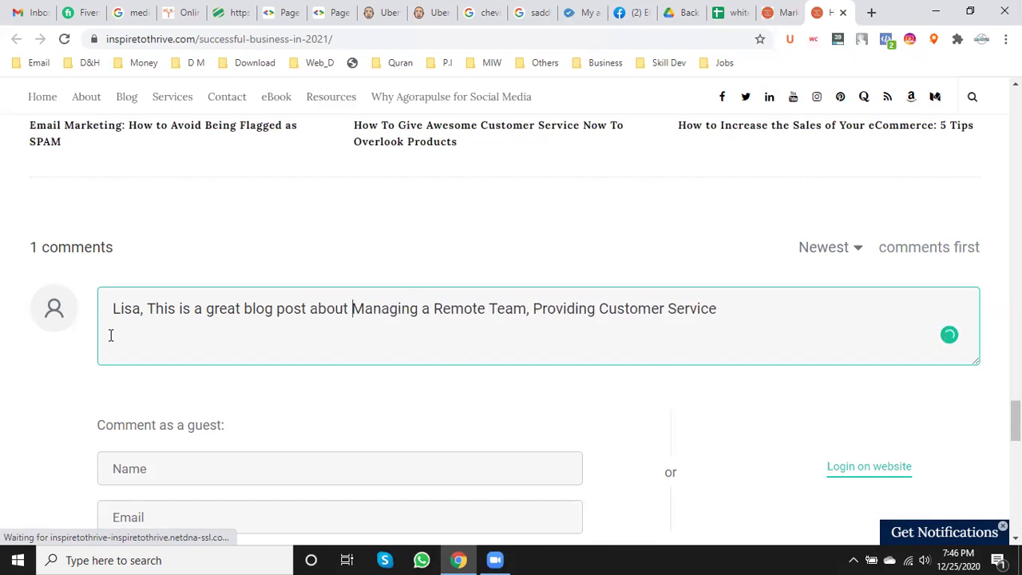
- Copy the title 'How to Have a Successful Business in 2021 and Beyond' and return to the comment
scroll(676, 520, up, 20)
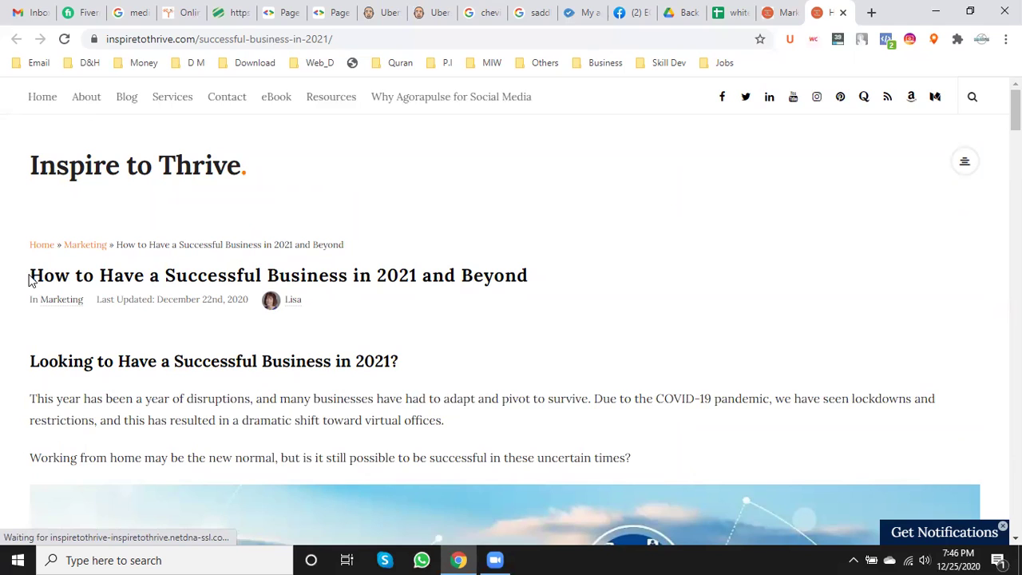
drag(36, 278, 537, 265)
key(ctrl+c)
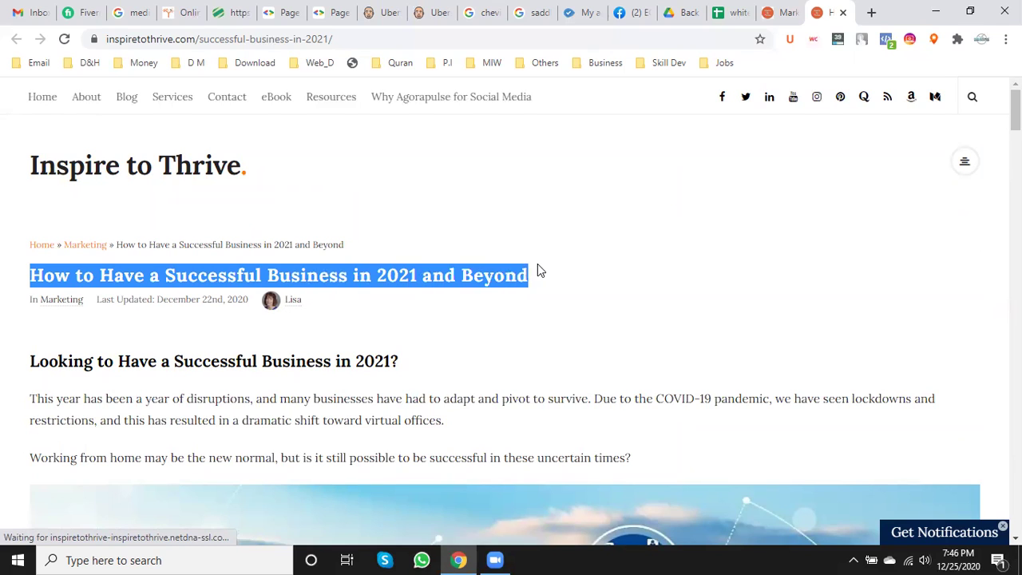
scroll(486, 357, down, 8)
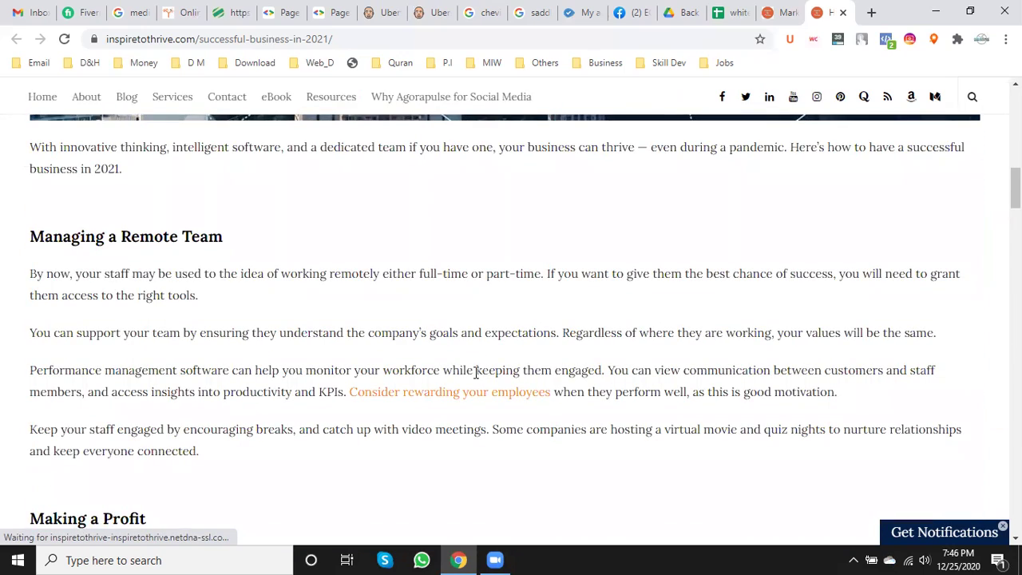
scroll(476, 372, down, 10)
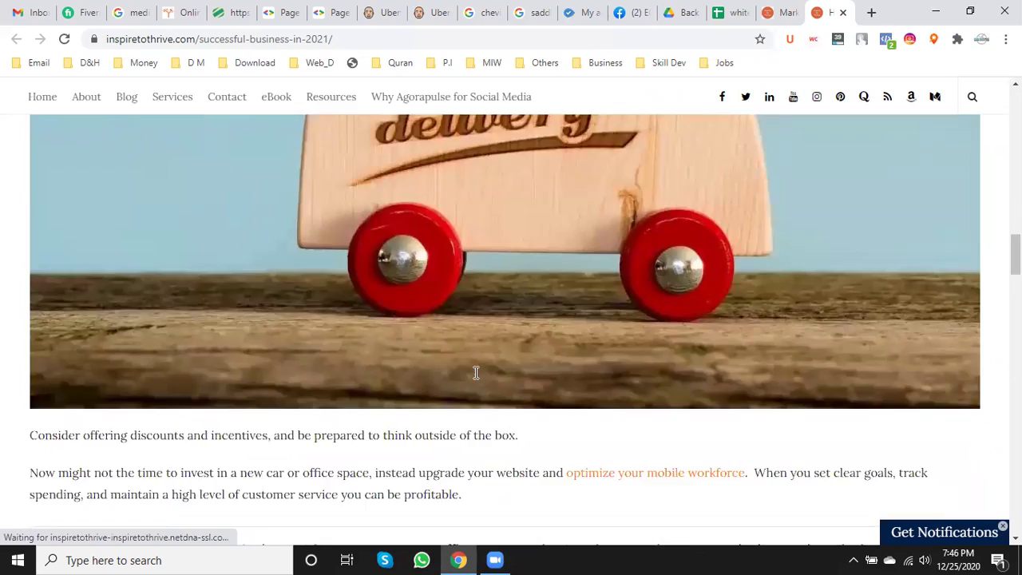
scroll(476, 372, down, 3)
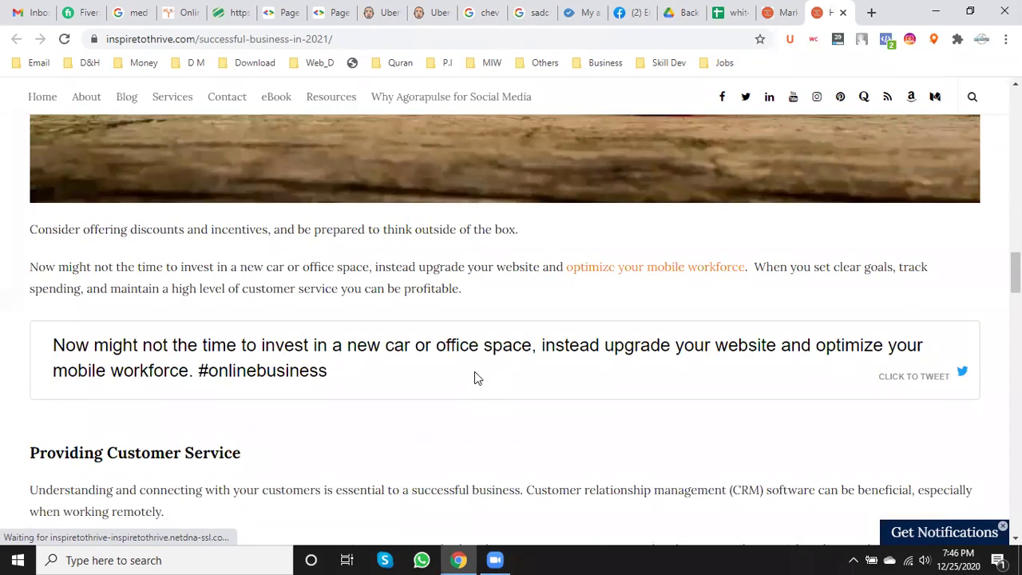
scroll(474, 376, down, 7)
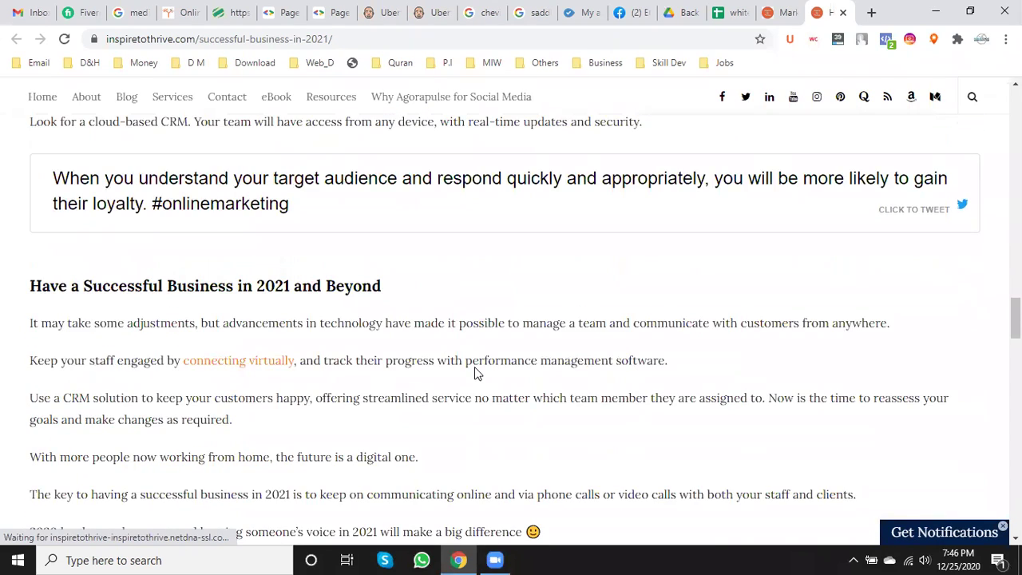
scroll(474, 372, down, 12)
scroll(240, 383, down, 9)
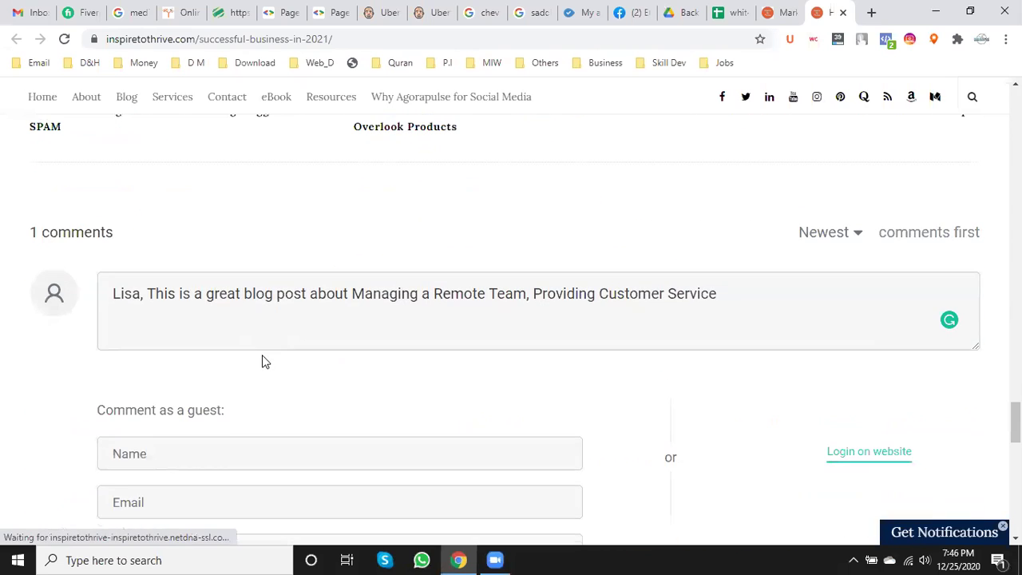
- Insert the quoted article title followed by 'Especially I loved 2 points, Number 01:'
click(351, 294)
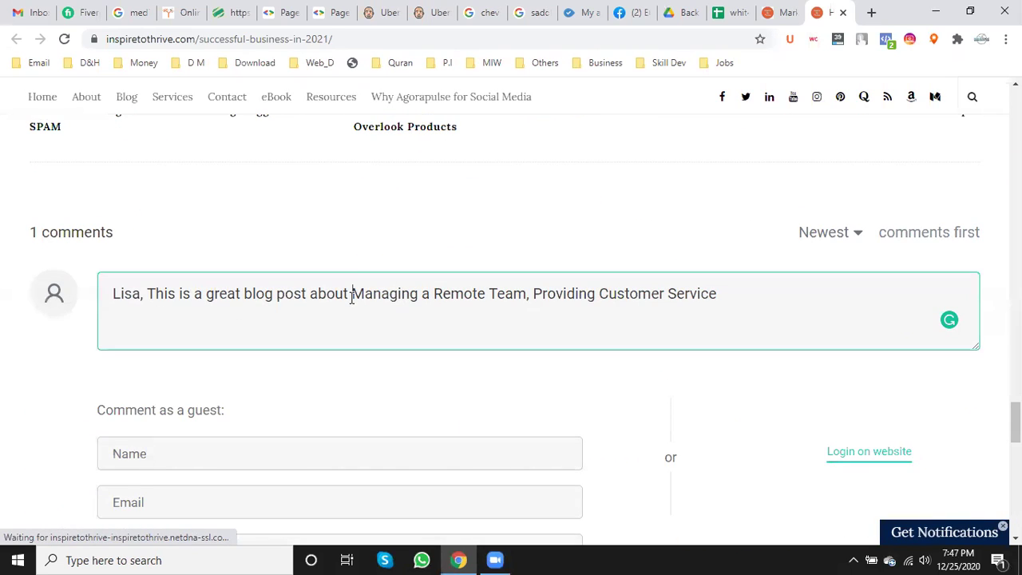
key(ctrl+v)
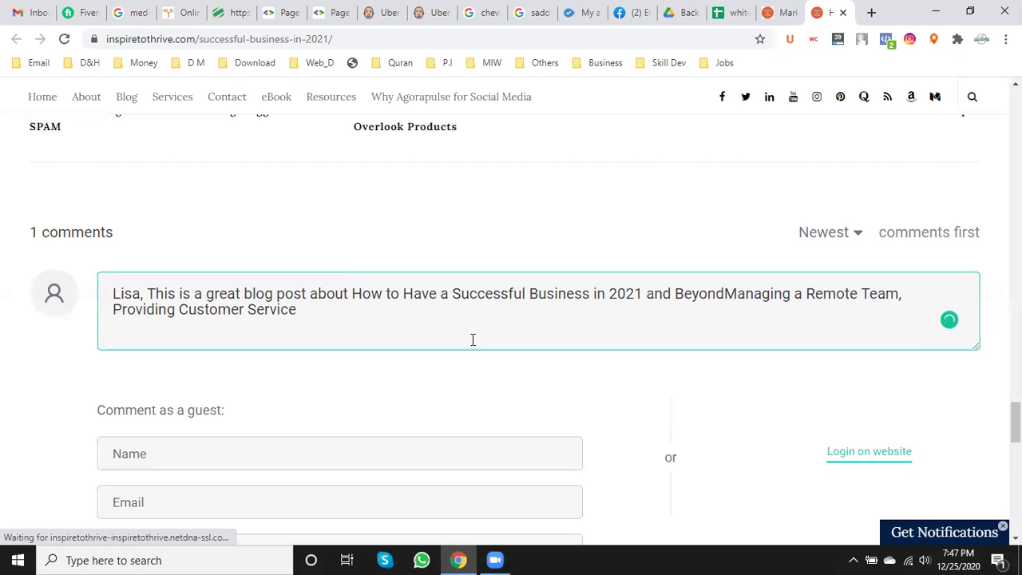
click(352, 294)
text(")
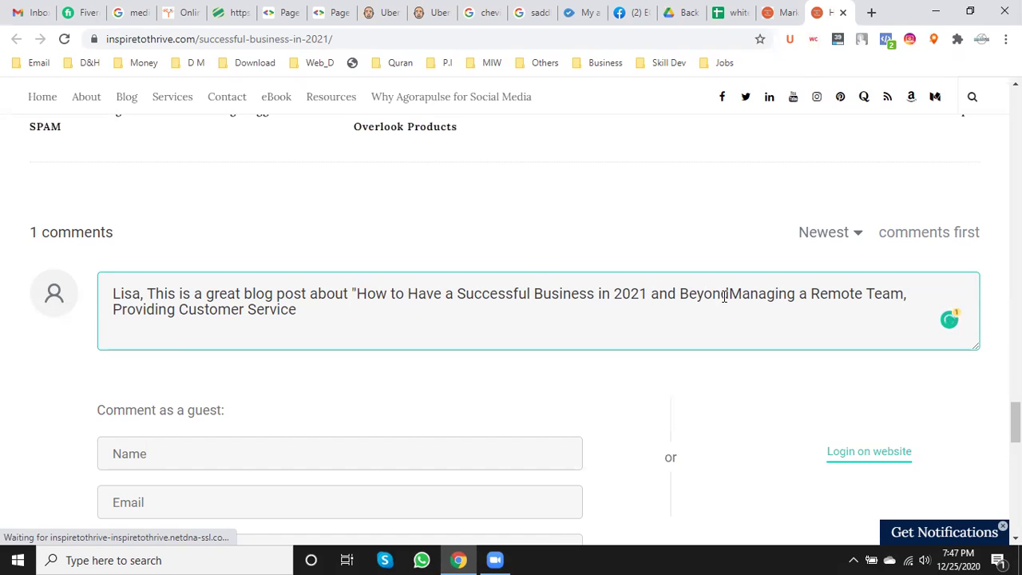
drag(728, 295, 639, 294)
text(")
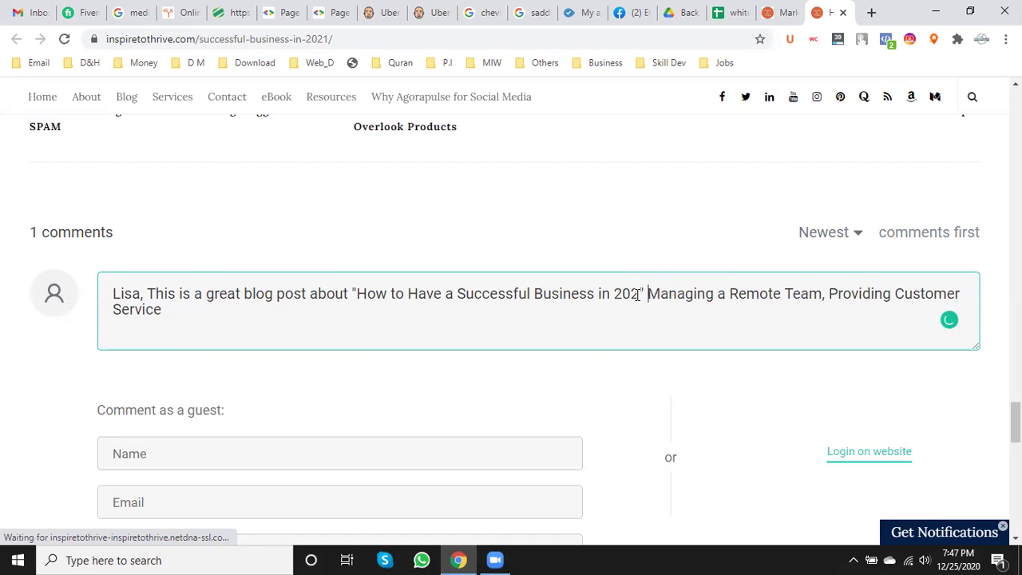
text( Especi)
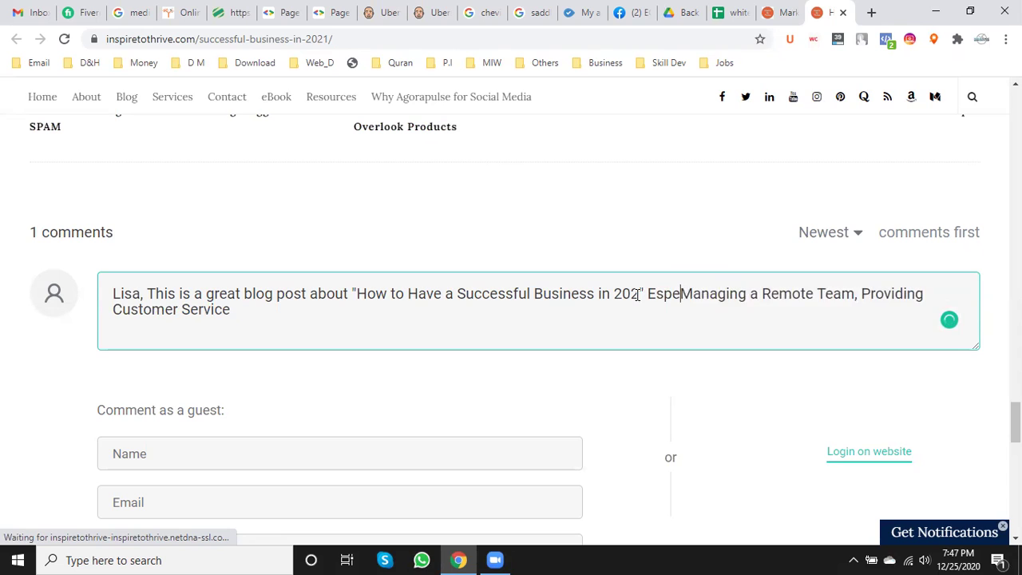
text(ally )
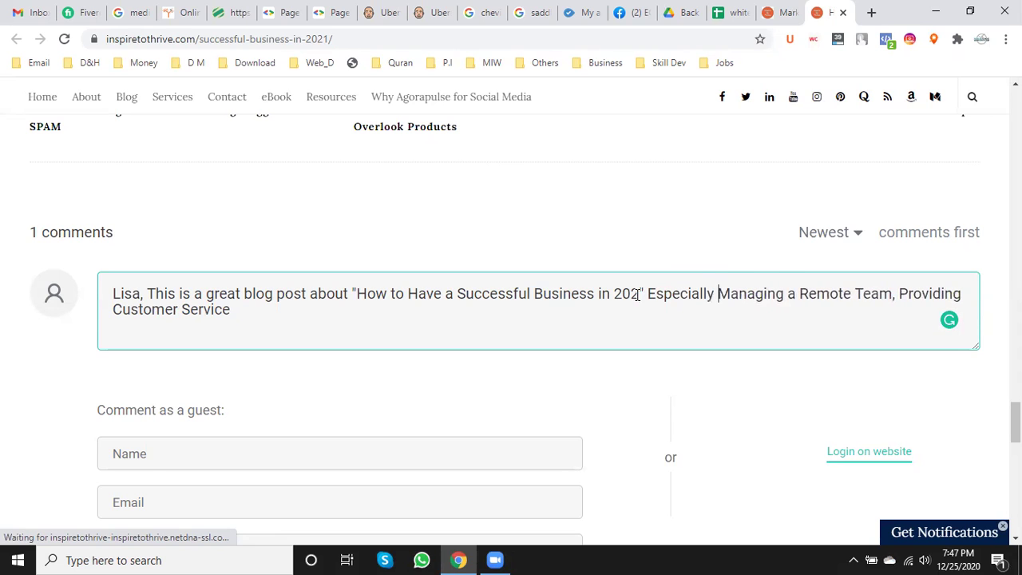
text(I loved)
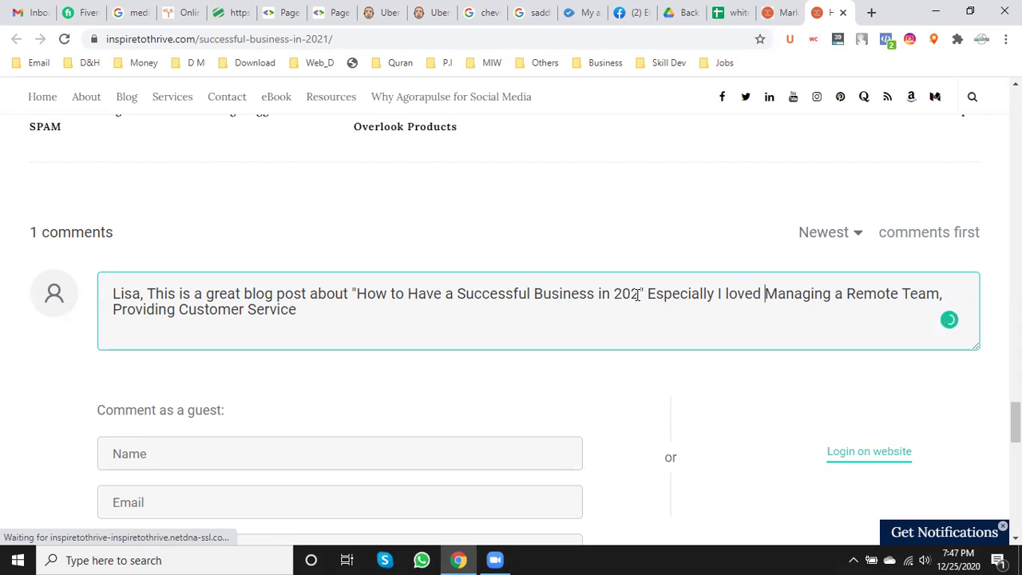
text( 2 points)
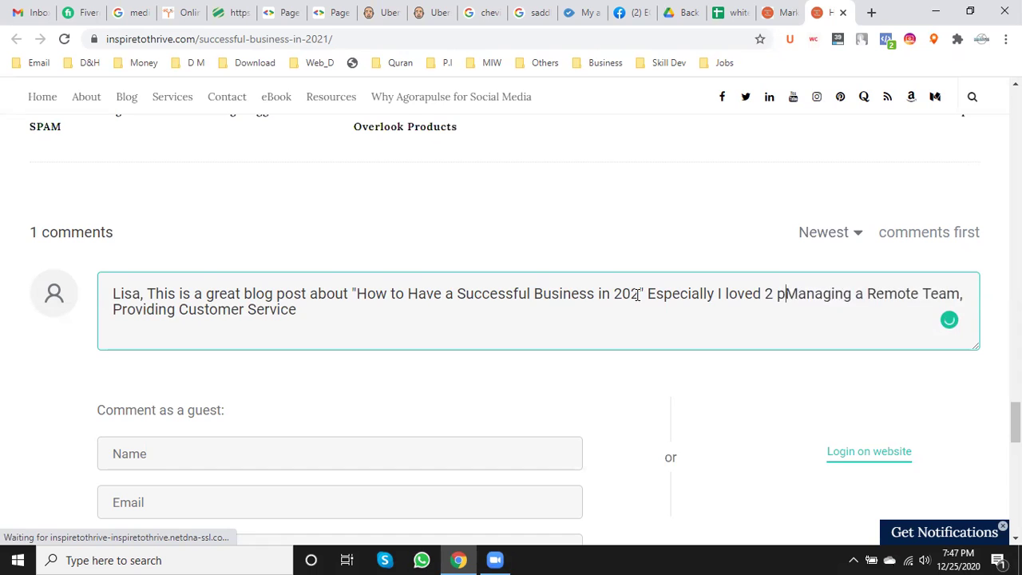
text(, Number)
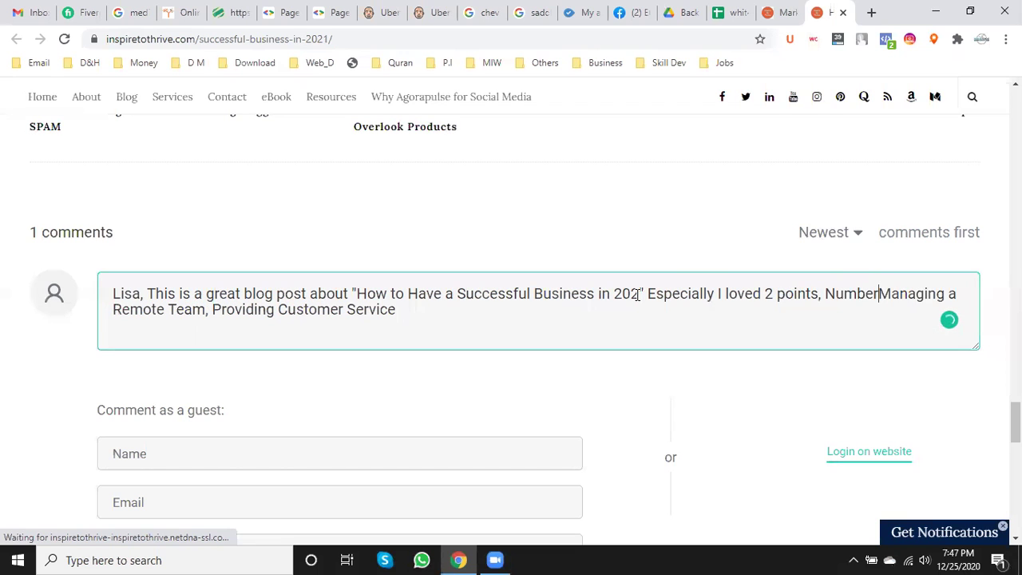
text( 01)
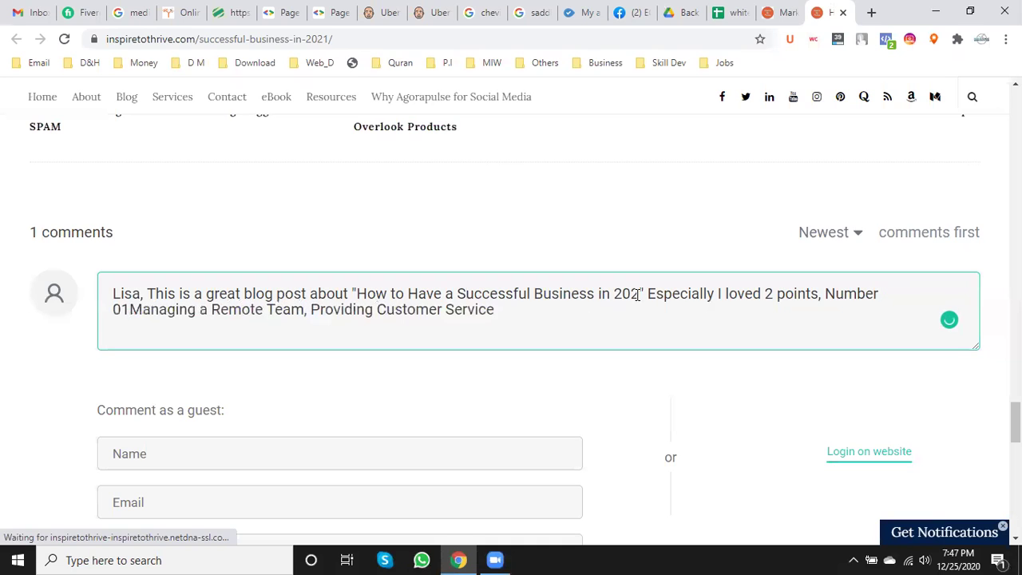
text(:)
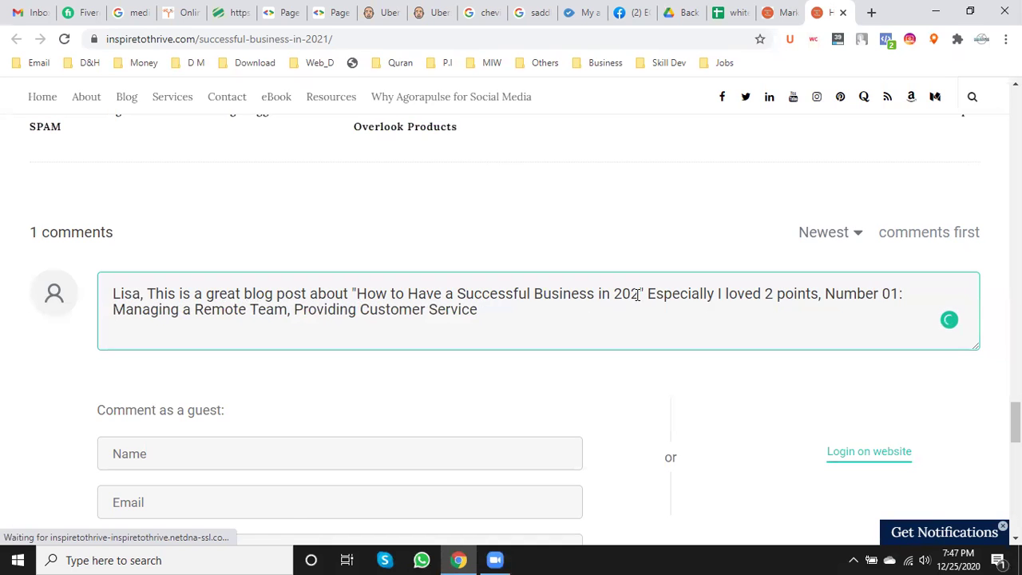
- Add 'Number 02:' before Providing Customer Service, end with '. Also', and correct 202 to 2021
click(294, 311)
text(Number)
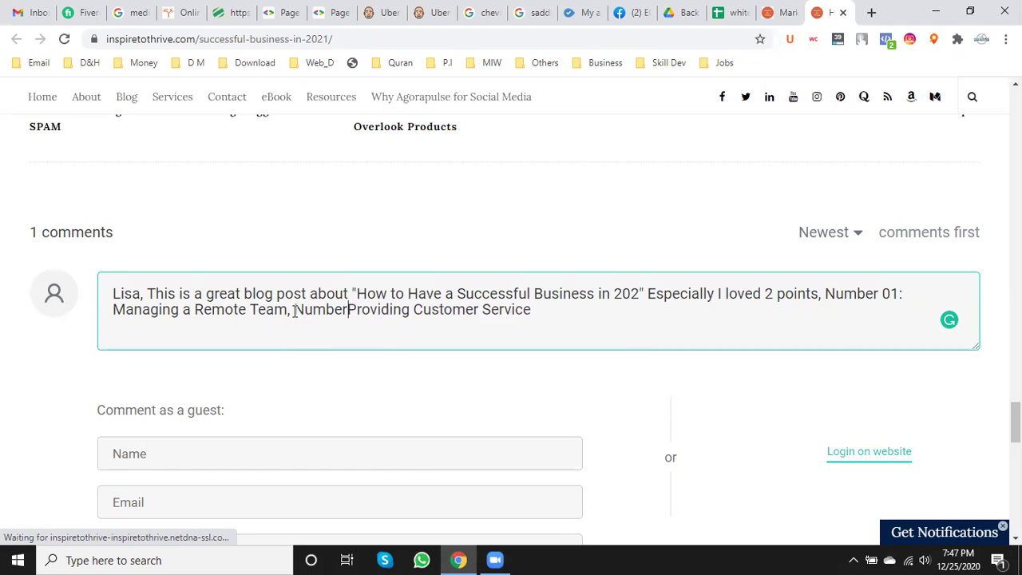
text( 02:)
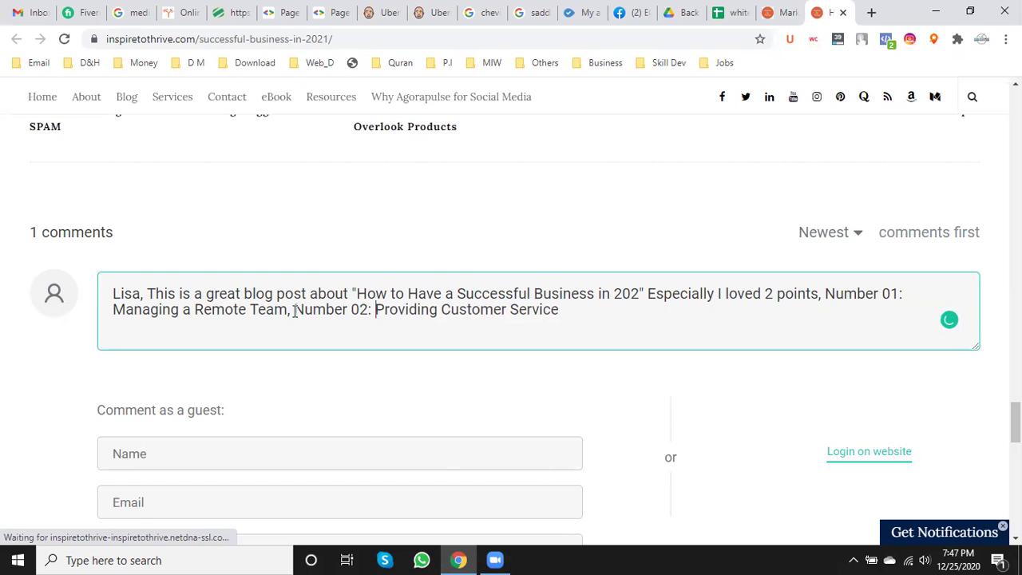
click(570, 311)
text(. Also)
click(636, 293)
text(1)
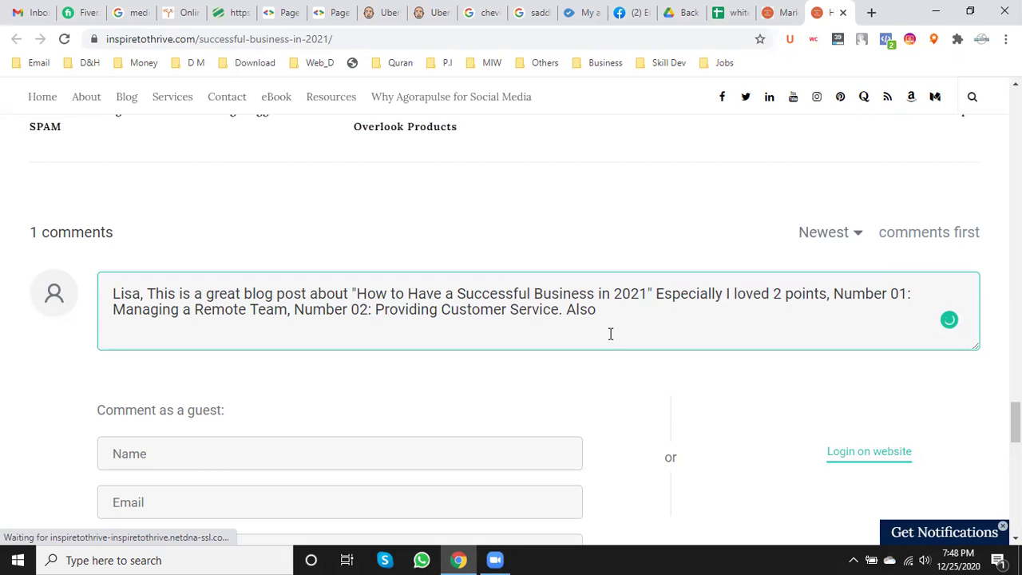
- Add a comment sentence urging a marketing strategy in 2021, since old-school SEO no longer works
click(607, 309)
text(I think )
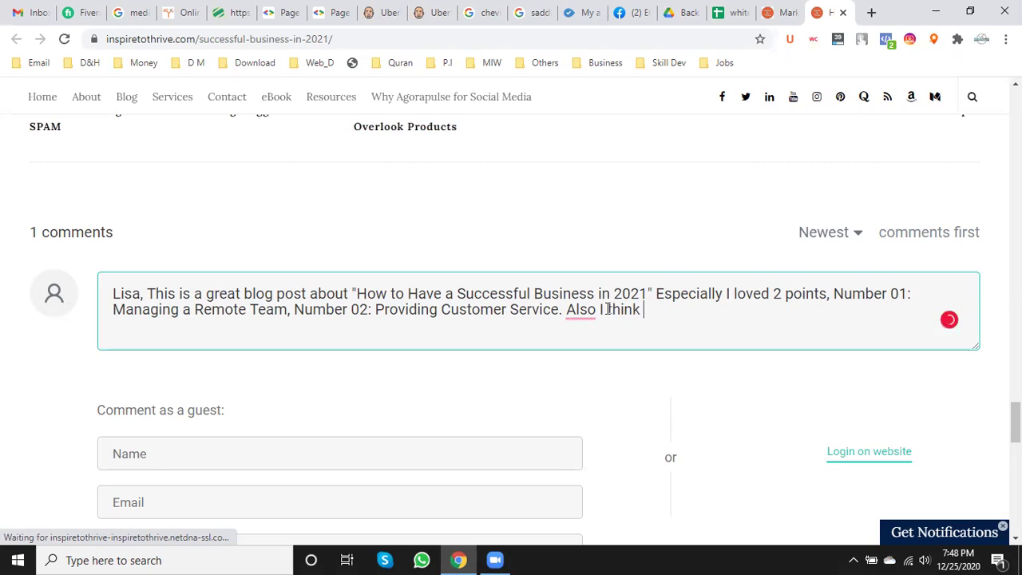
text(y)
text(we have )
text(to con)
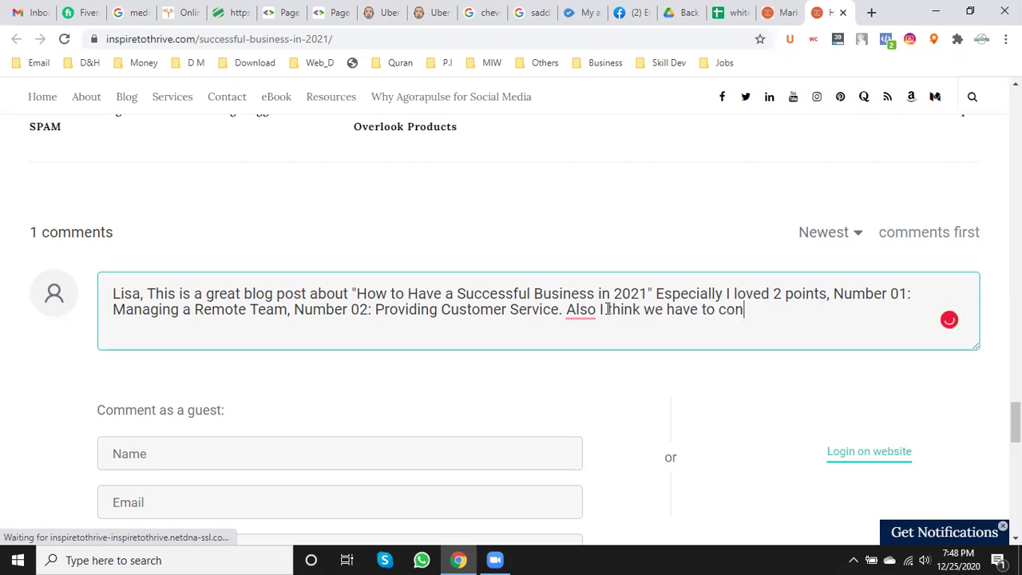
text(sider about marketing )
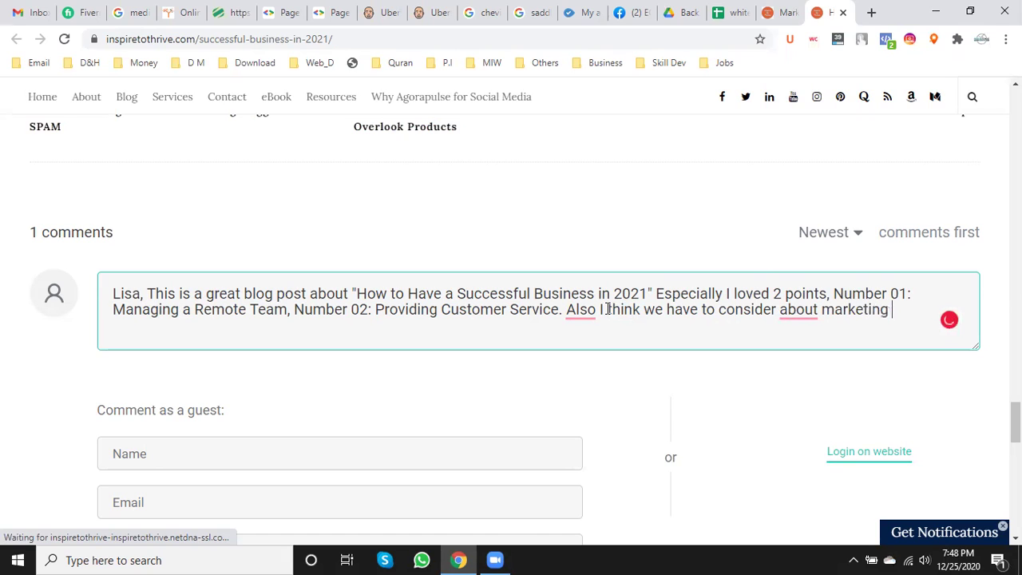
text(stra)
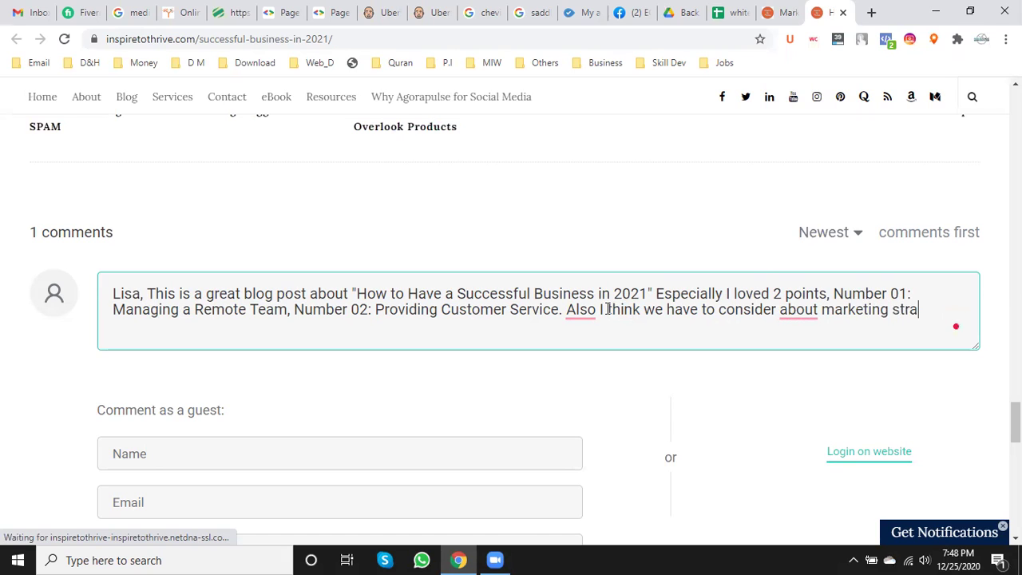
text(tegy)
click(598, 310)
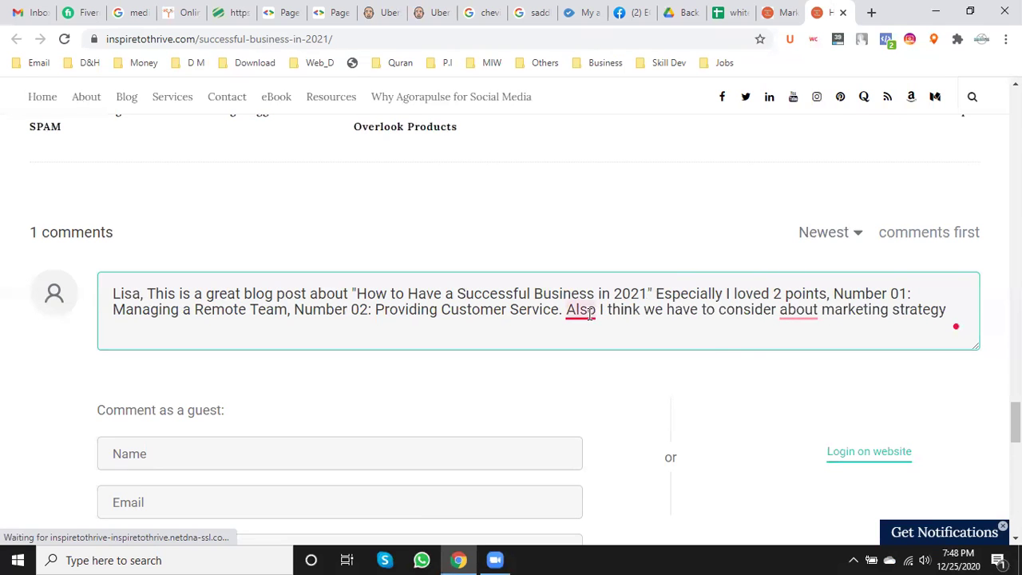
click(591, 360)
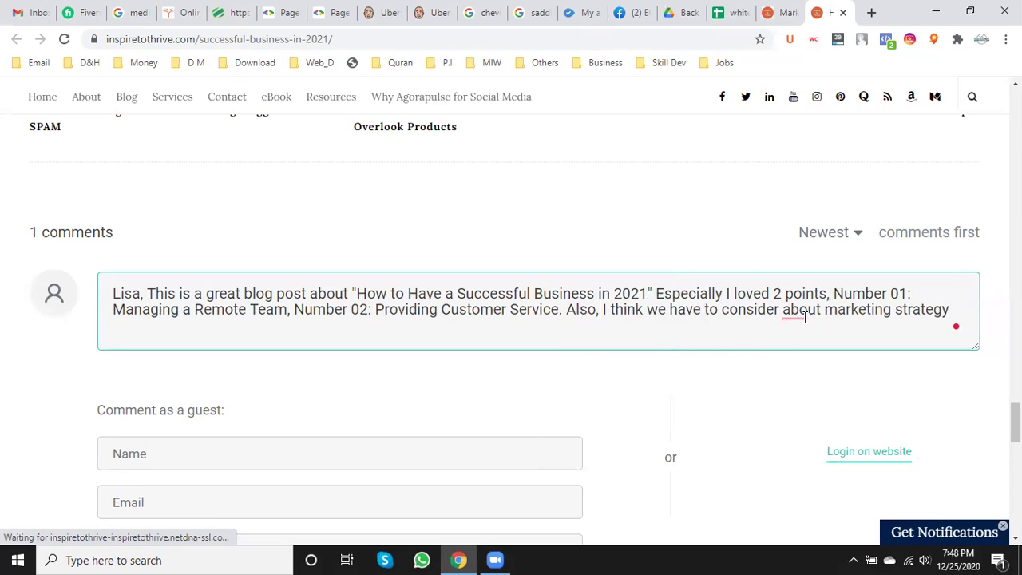
mouse_move(801, 316)
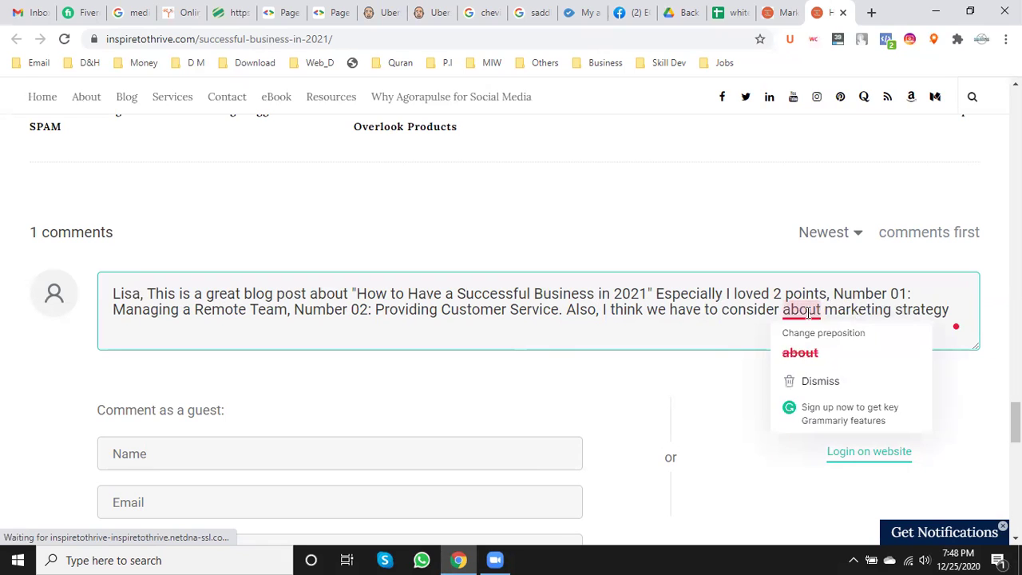
click(800, 354)
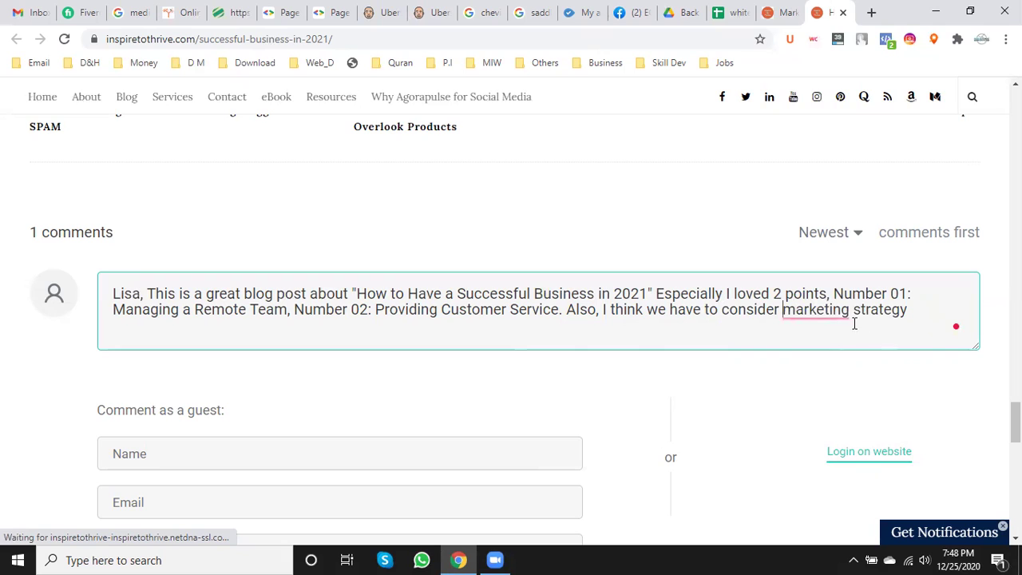
mouse_move(845, 317)
click(833, 352)
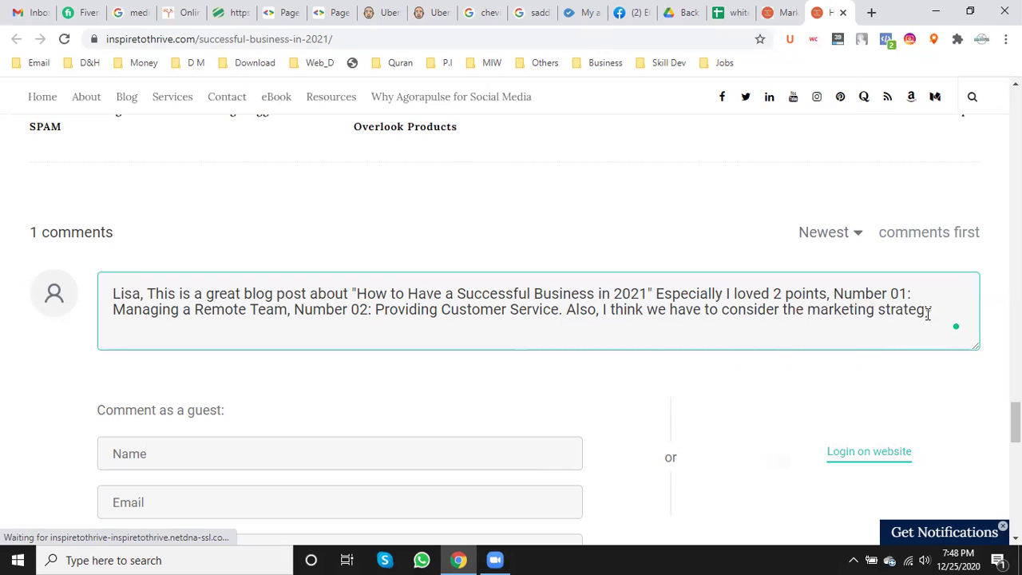
text(in )
text(2021)
text(, be)
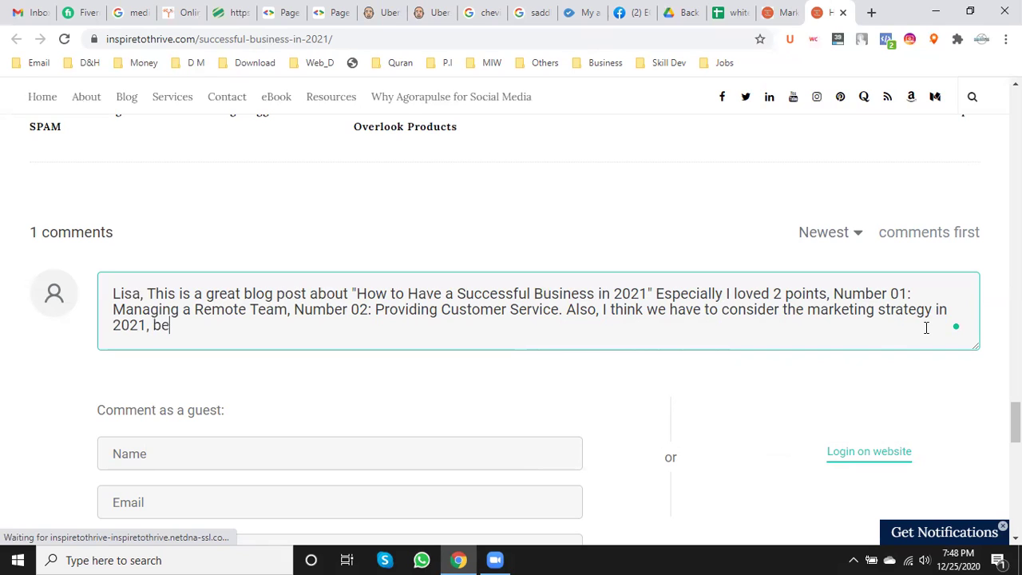
text(cause old sch)
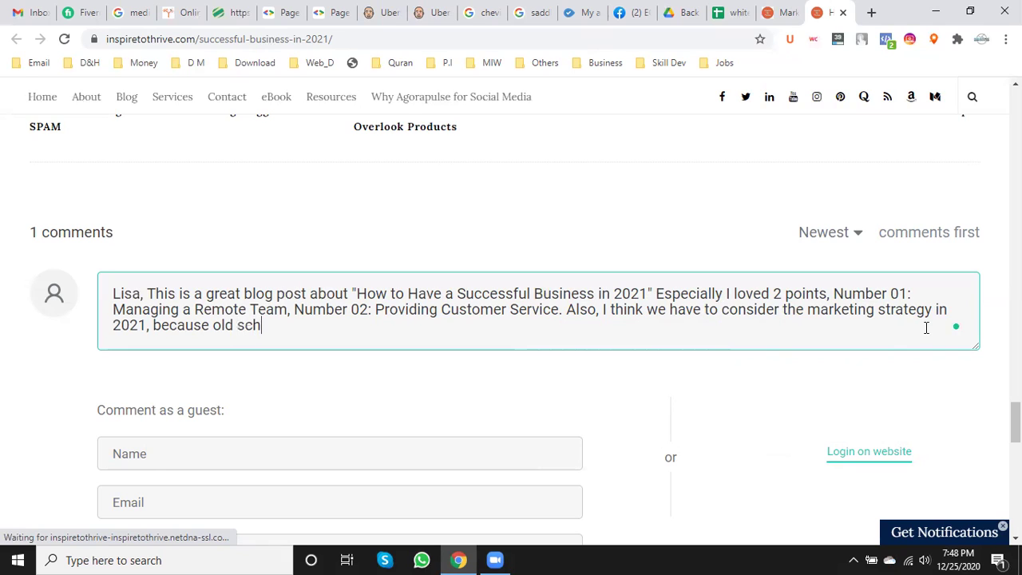
text(oll digital )
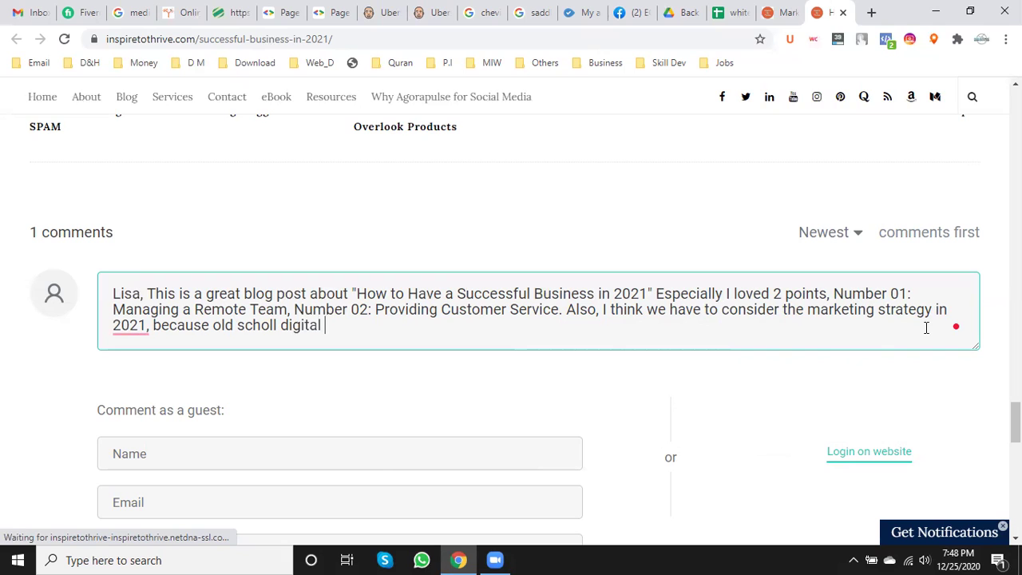
text(marketing )
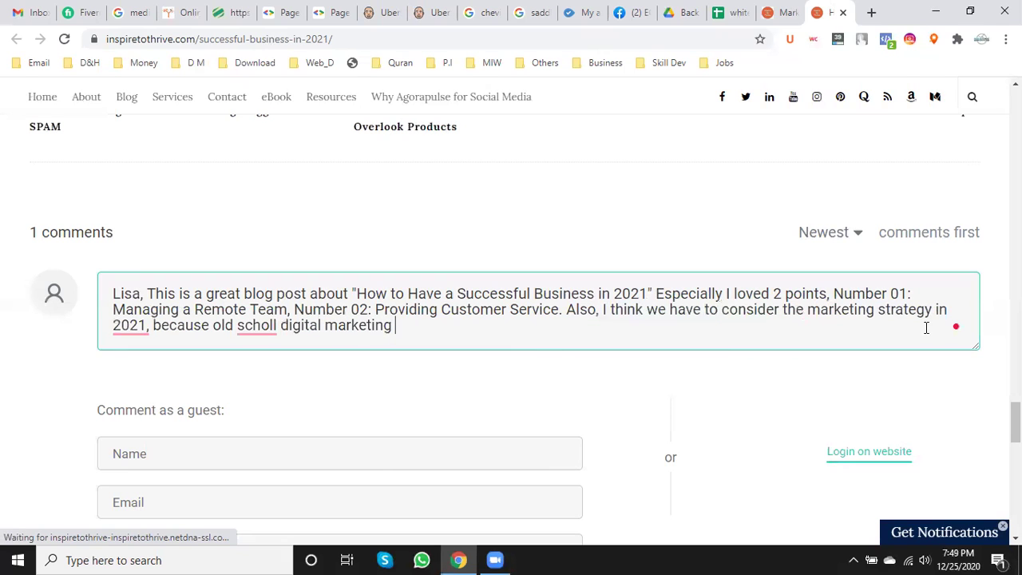
text(method or SEO)
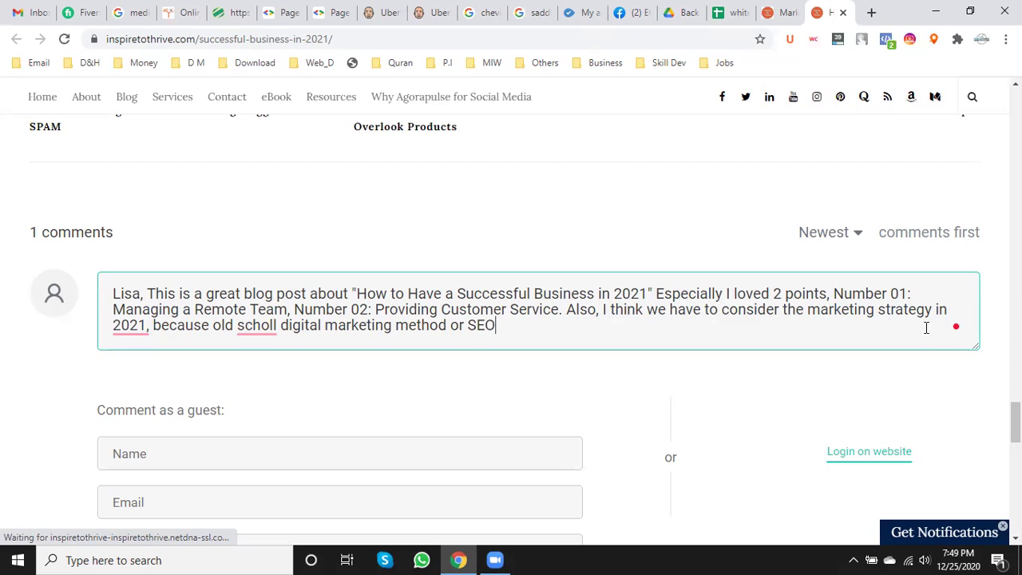
text( won't work anymore)
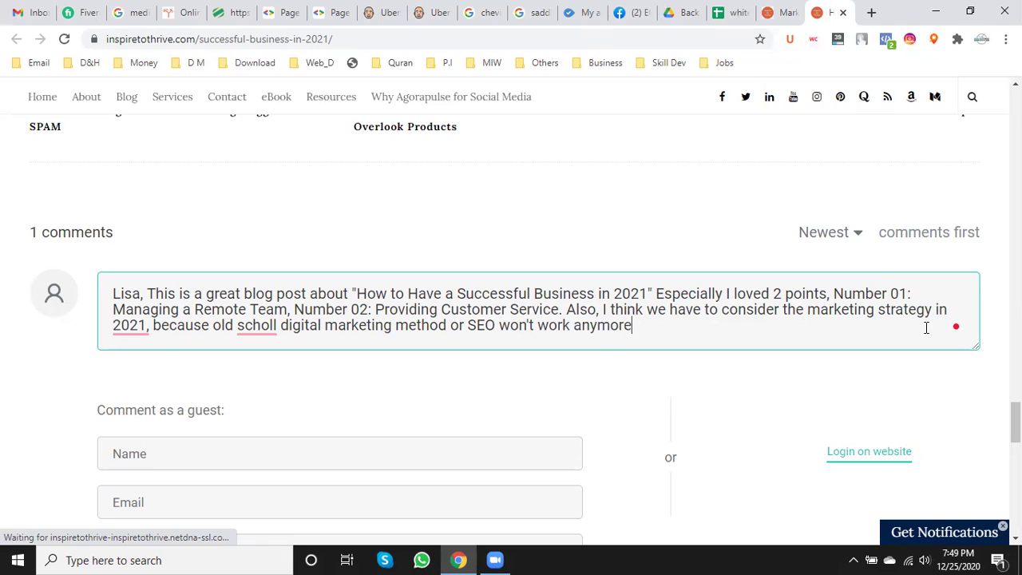
text(, so it would be better)
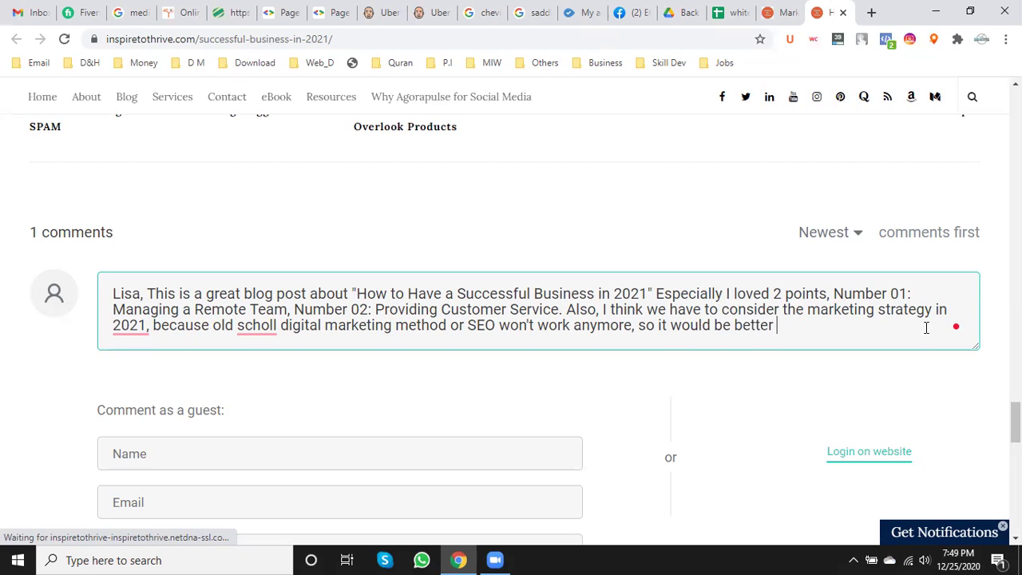
text( if you write )
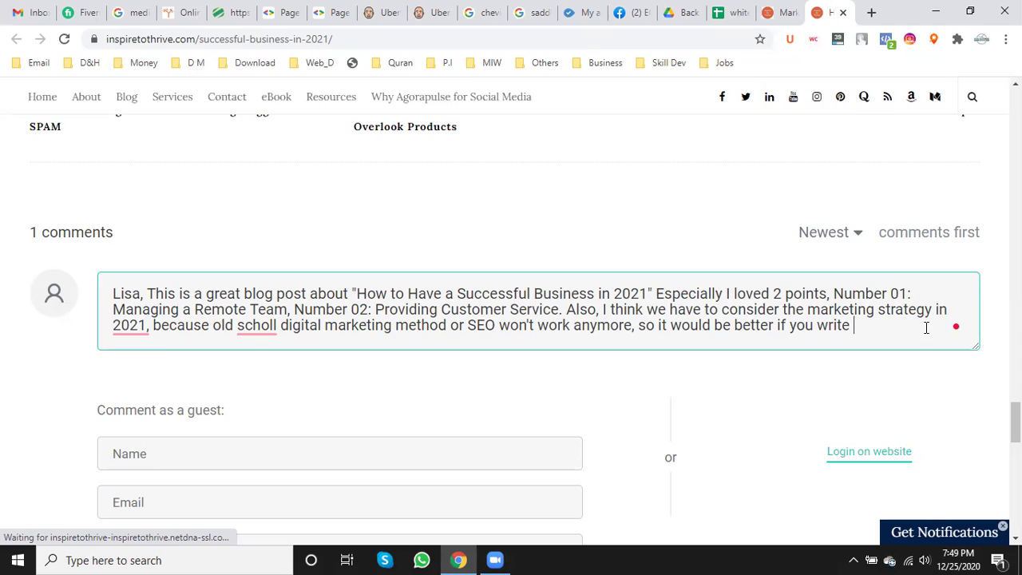
text(1)
- End the comment with thanks for the writing, a 'Regards,' sign-off and the commenter's name
key(BackSpace)
text(on point about)
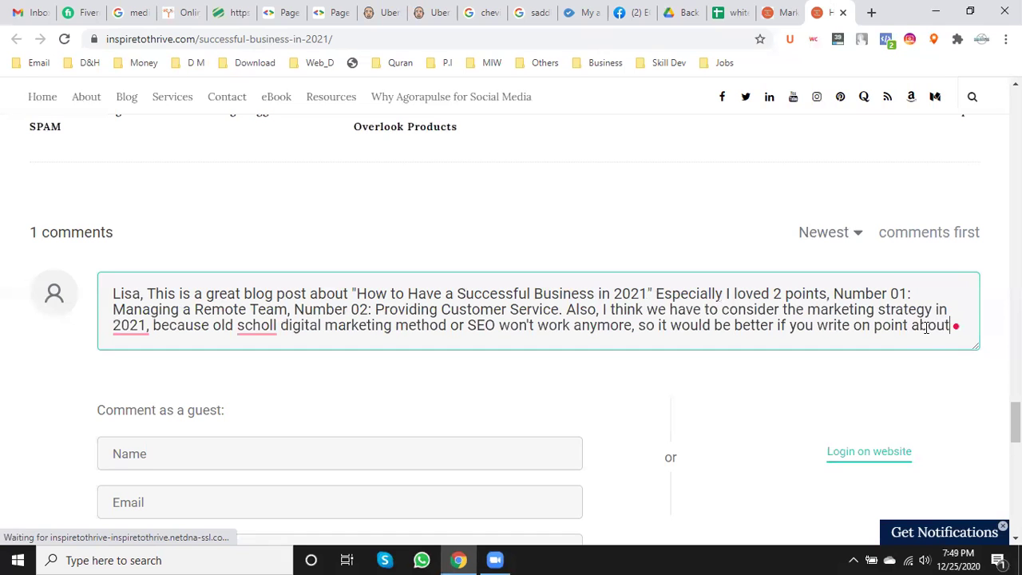
text( marketin)
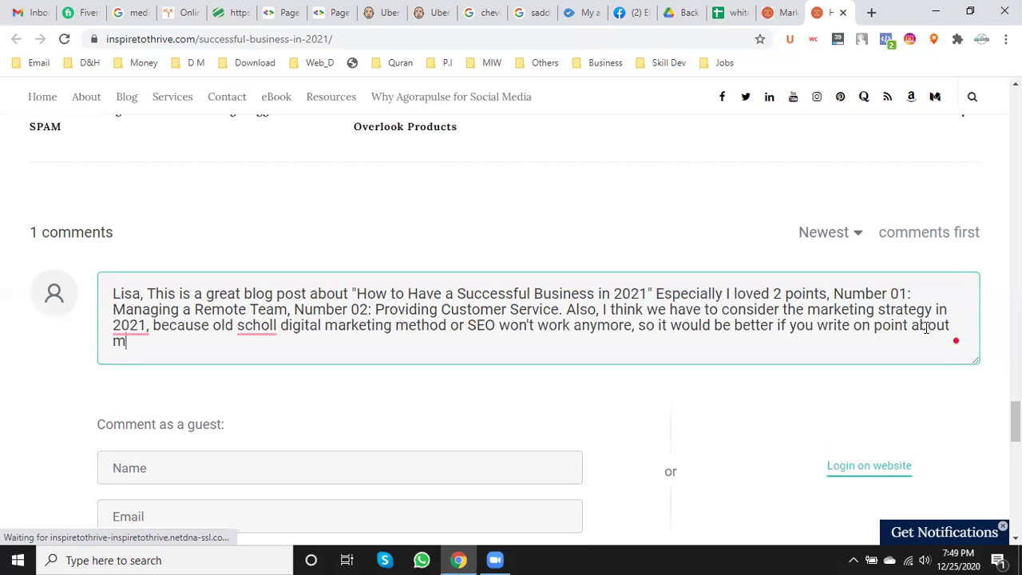
text(g. )
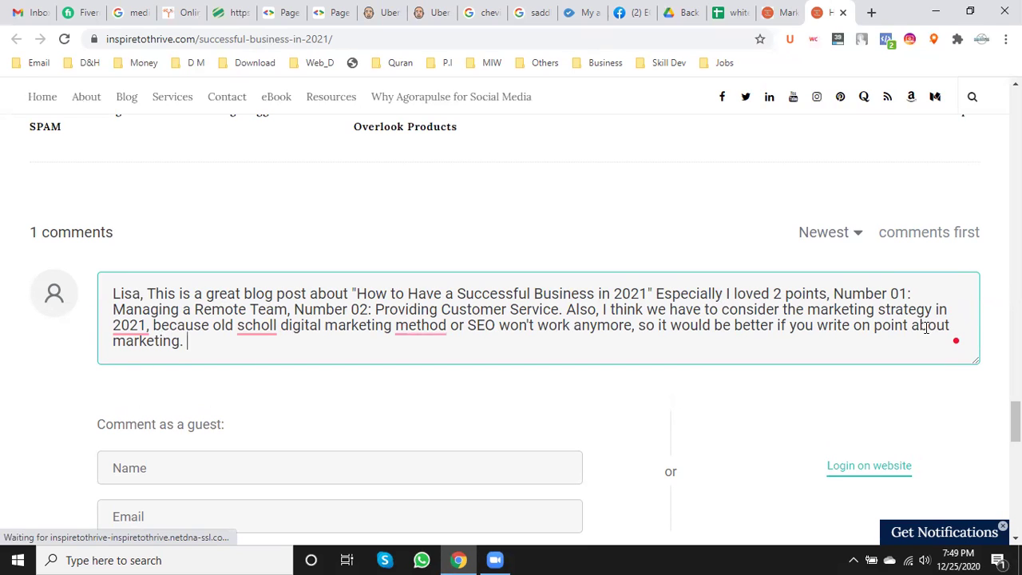
text(Tanks)
key(BackSpace)
key(BackSpace)
key(BackSpace)
text(hanks for your best )
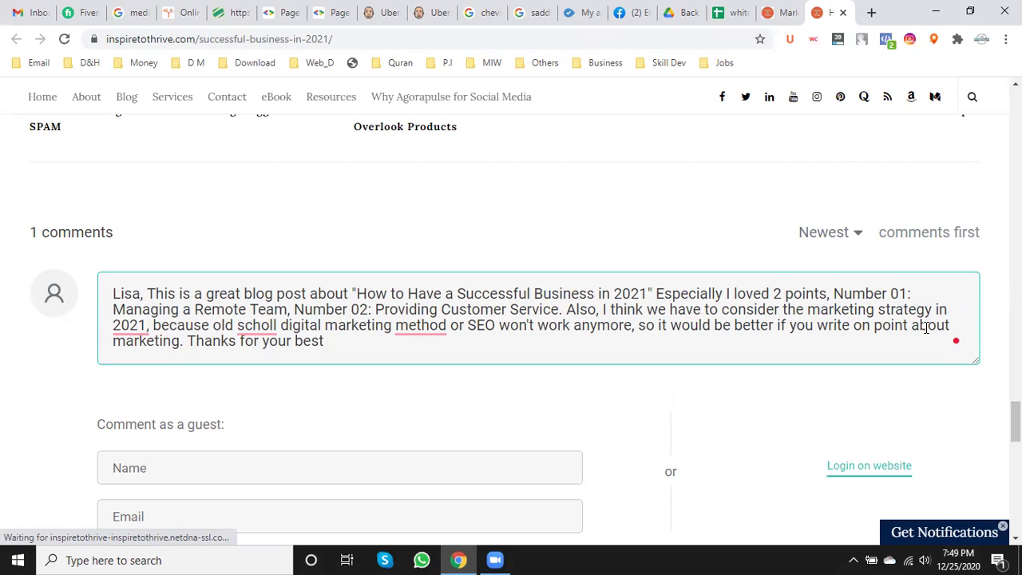
text(writing.)
key(Return)
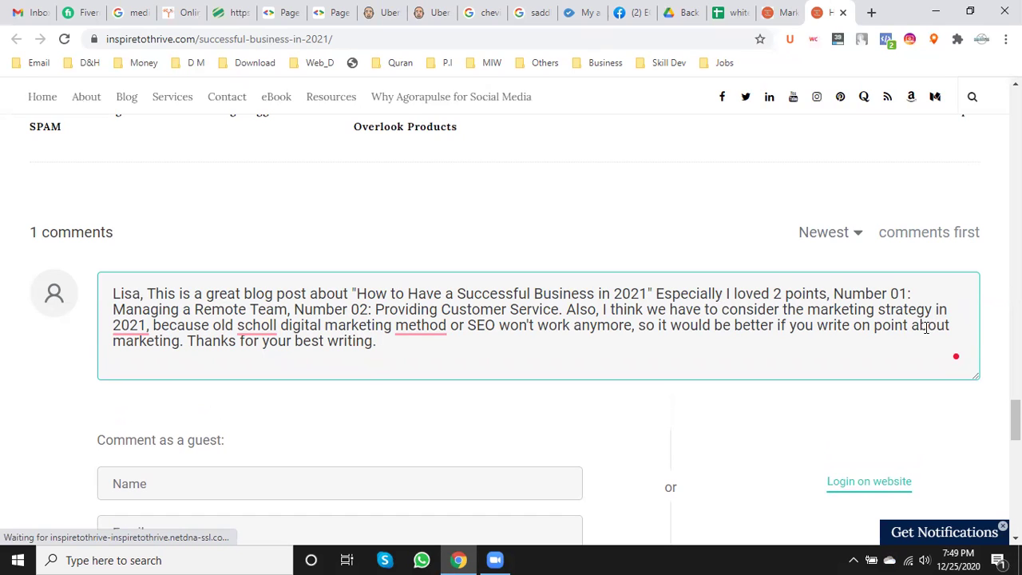
key(Return)
text(Regards)
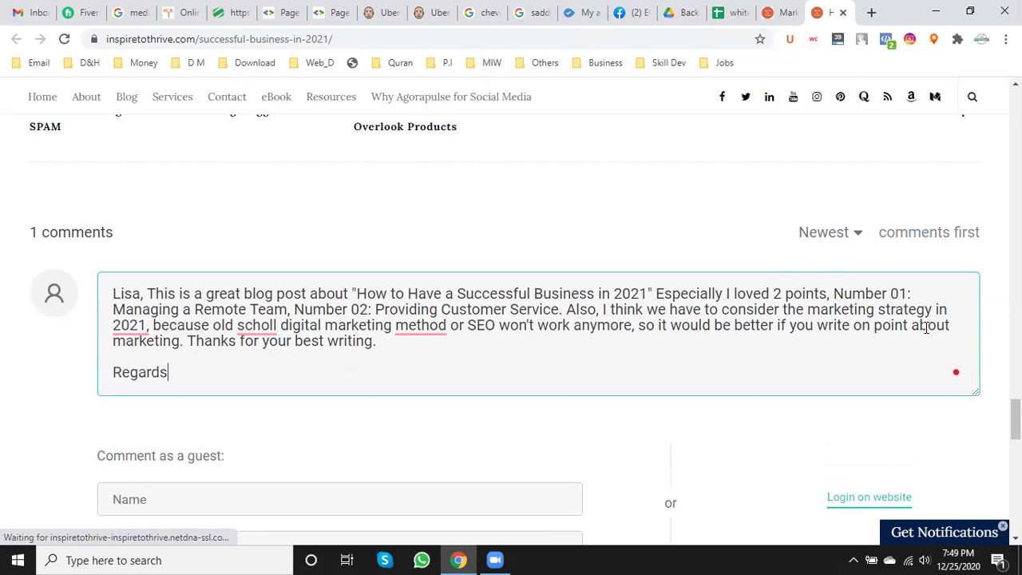
text(,)
key(Return)
text(Ma)
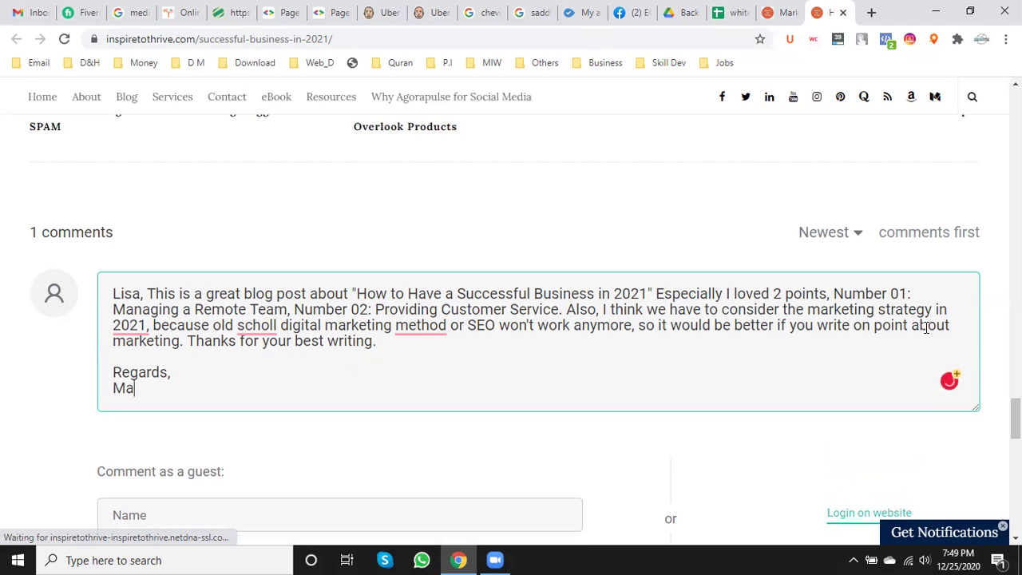
text(hbub Osmane)
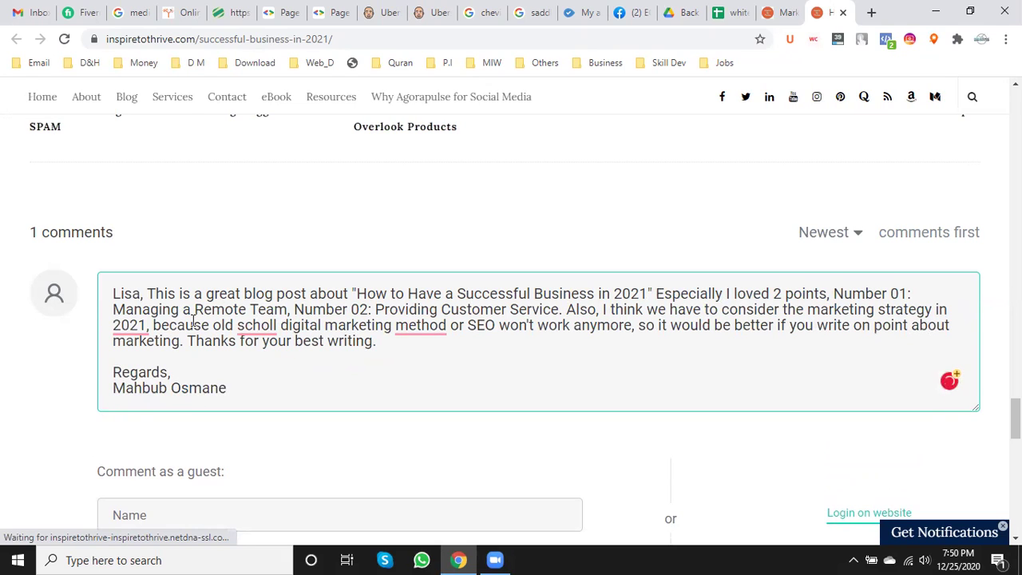
- Fix the comment's grammar: drop the comma after 2021, add 'in 2021', 'the old-school' and 'methods'
mouse_move(130, 328)
click(148, 372)
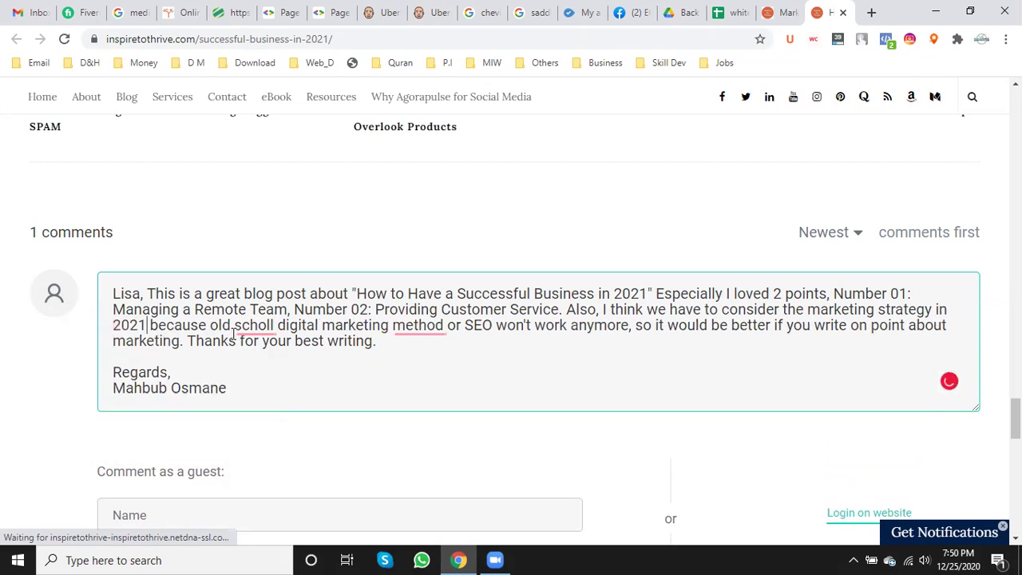
mouse_move(254, 328)
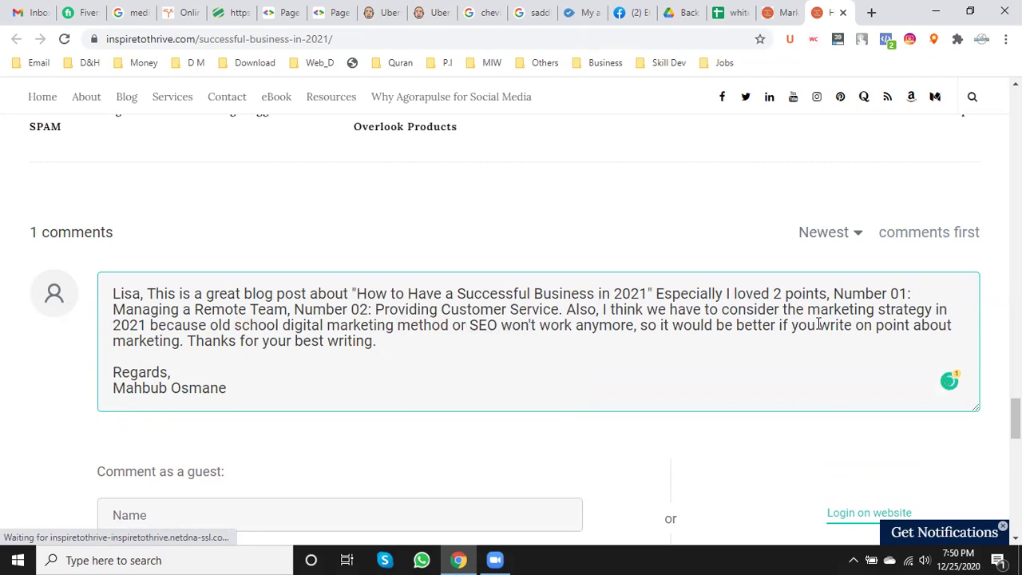
scroll(265, 367, down, 2)
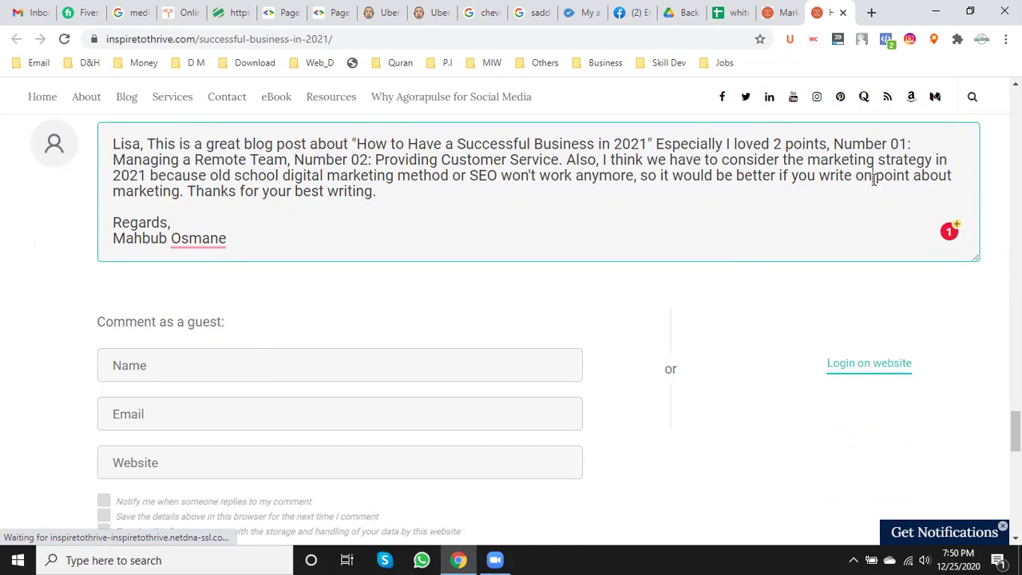
text(e)
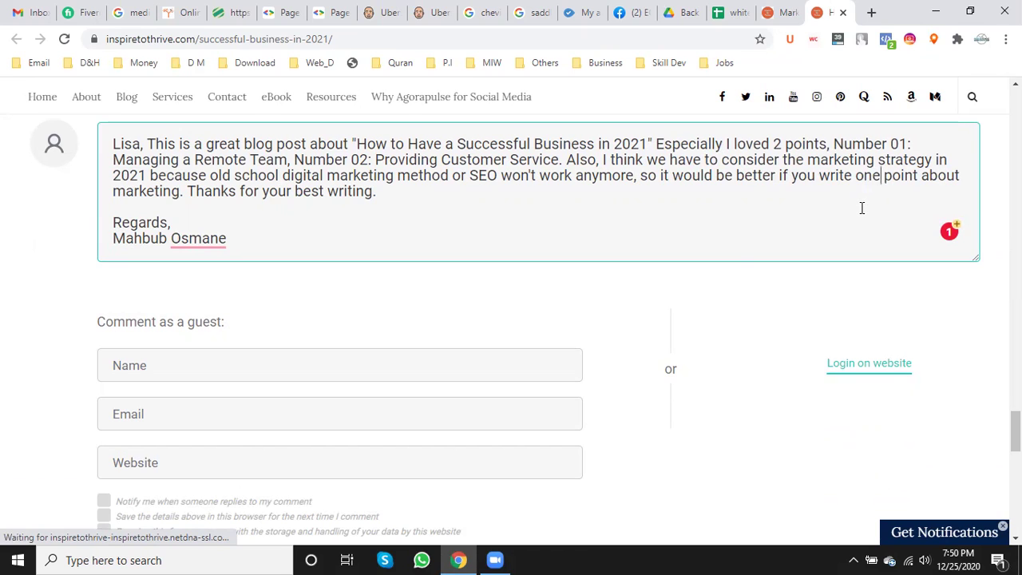
click(182, 191)
text(in )
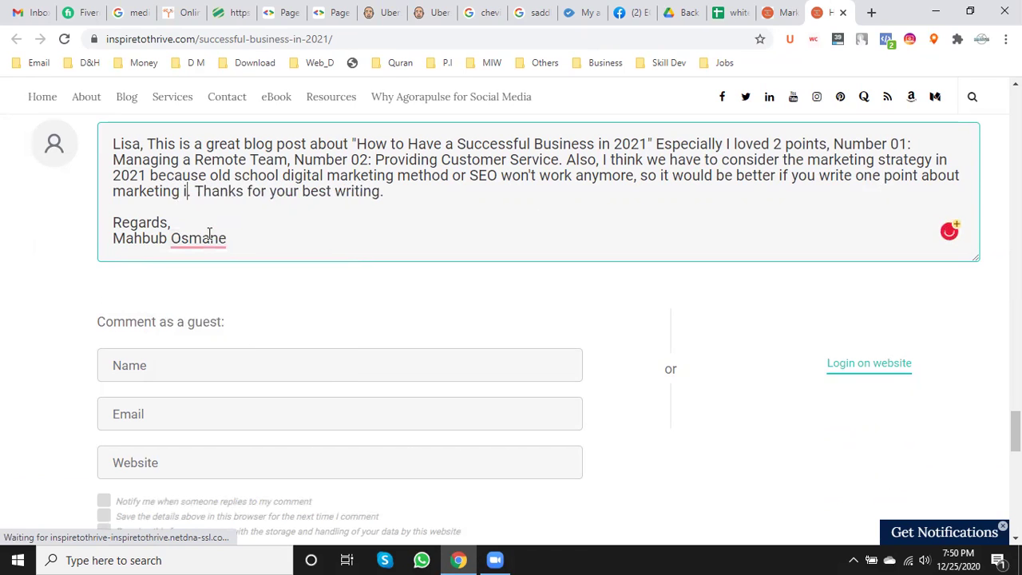
text(2021)
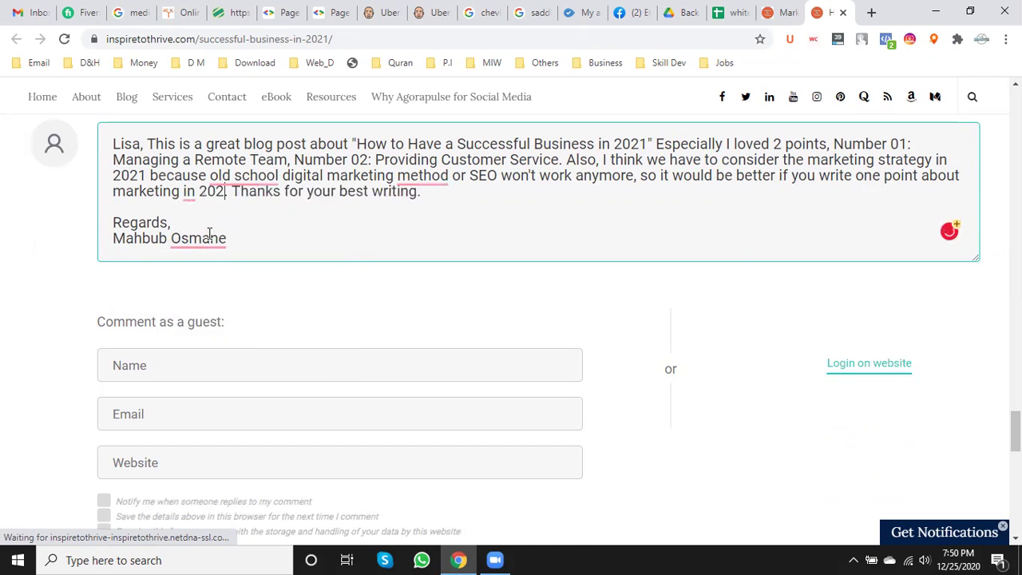
mouse_move(243, 178)
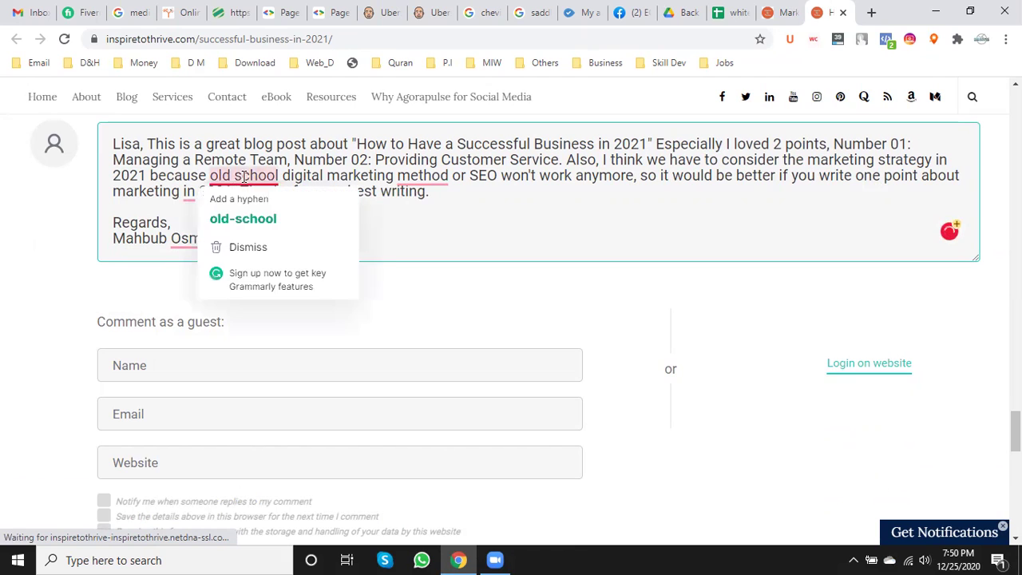
click(262, 221)
mouse_move(432, 179)
click(439, 221)
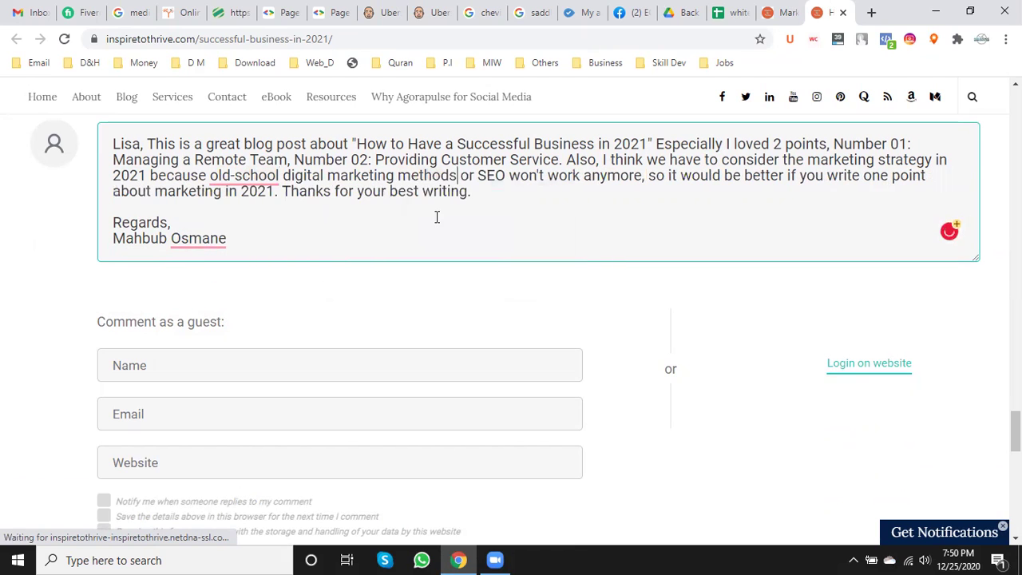
mouse_move(237, 174)
click(250, 219)
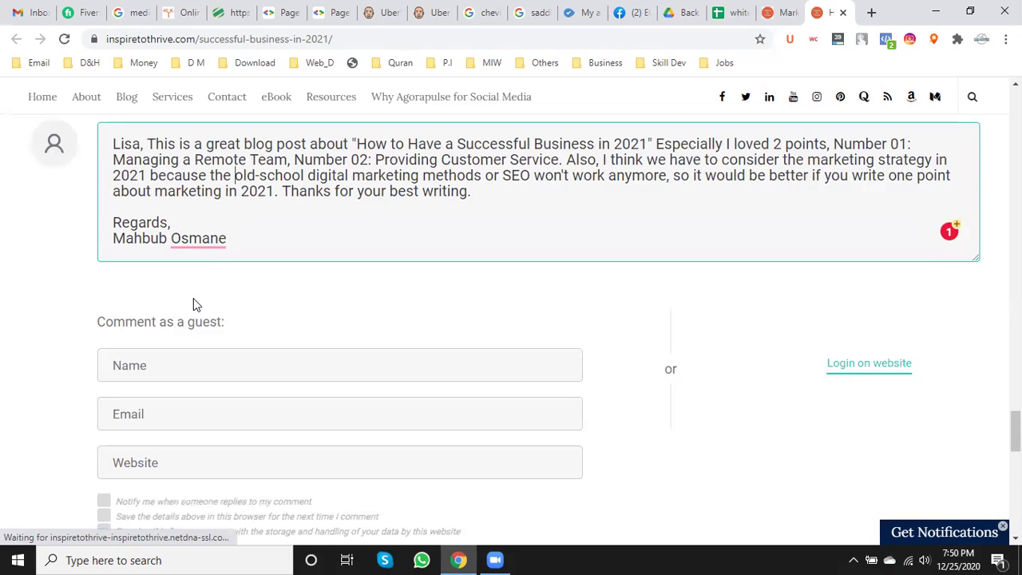
- Replace the Regards sign-off and name lines with 'Have a wonderful new year.'
drag(235, 247, 86, 221)
text(T)
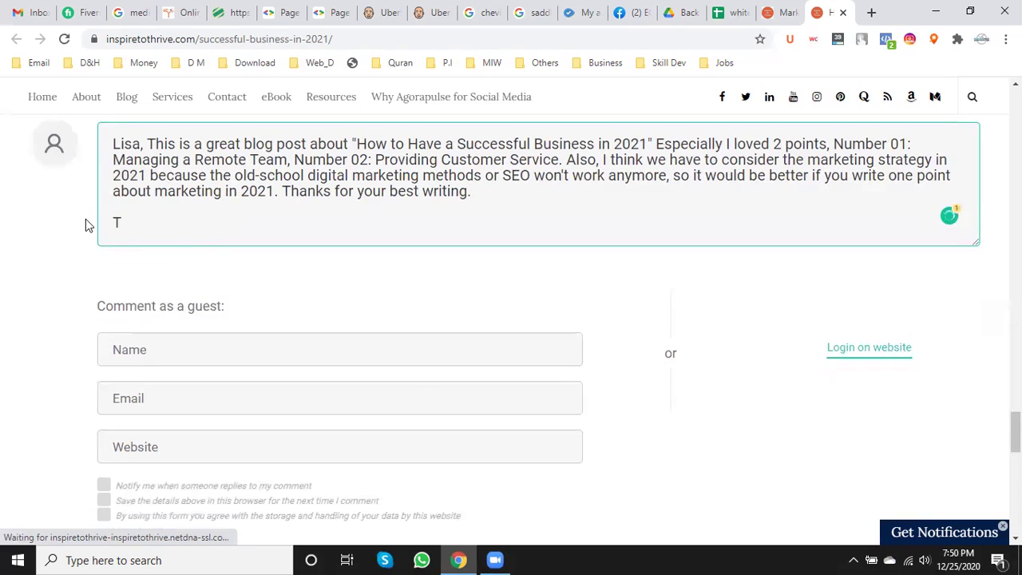
key(BackSpace)
text(Have a wonderful new)
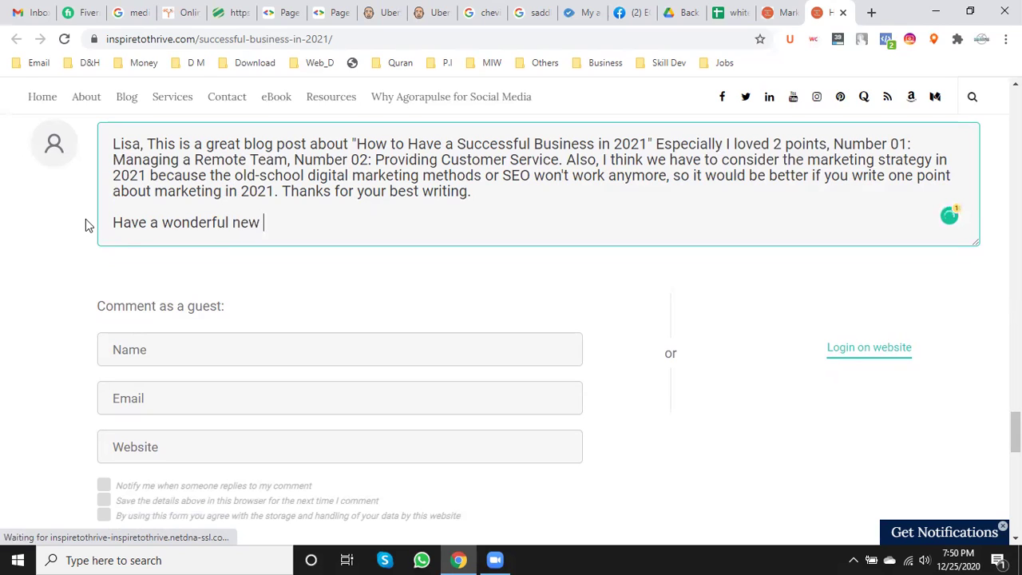
text( year.)
- Enter the guest name and the saved e-mail address in the comment form, then open the Marketing category page
scroll(139, 238, down, 2)
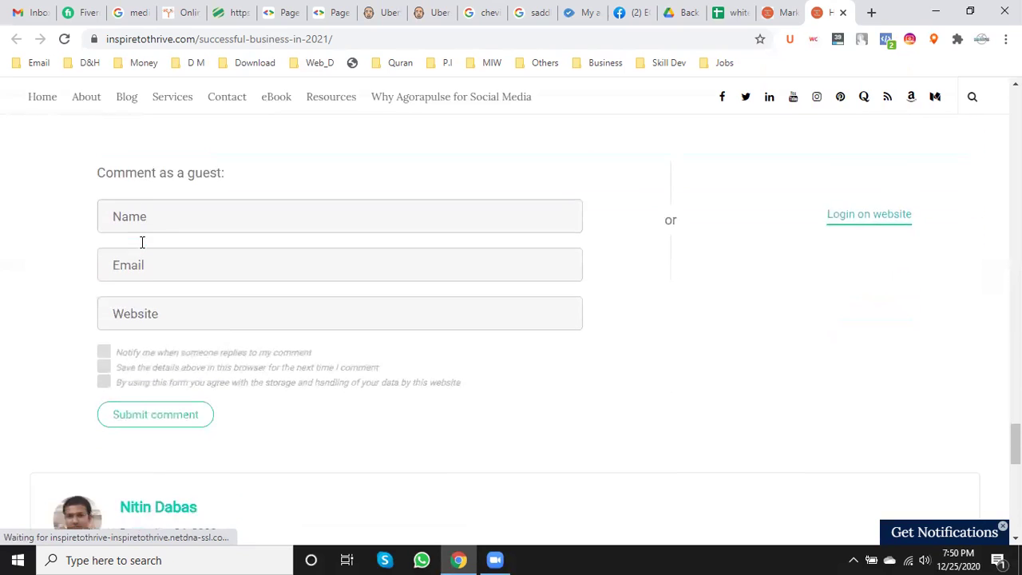
click(147, 200)
text(Mah)
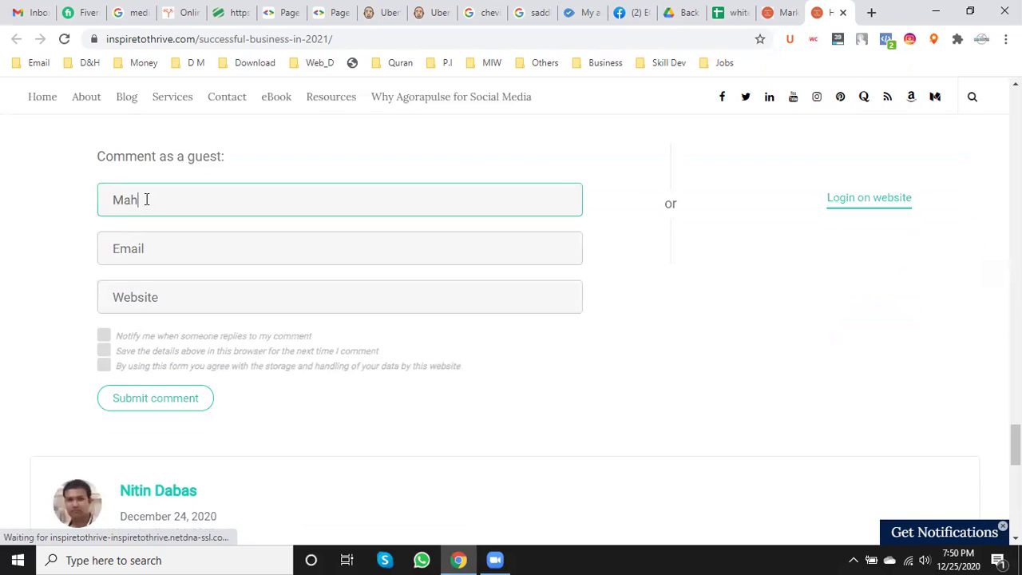
text(bub Osmn)
key(BackSpace)
key(BackSpace)
key(BackSpace)
key(BackSpace)
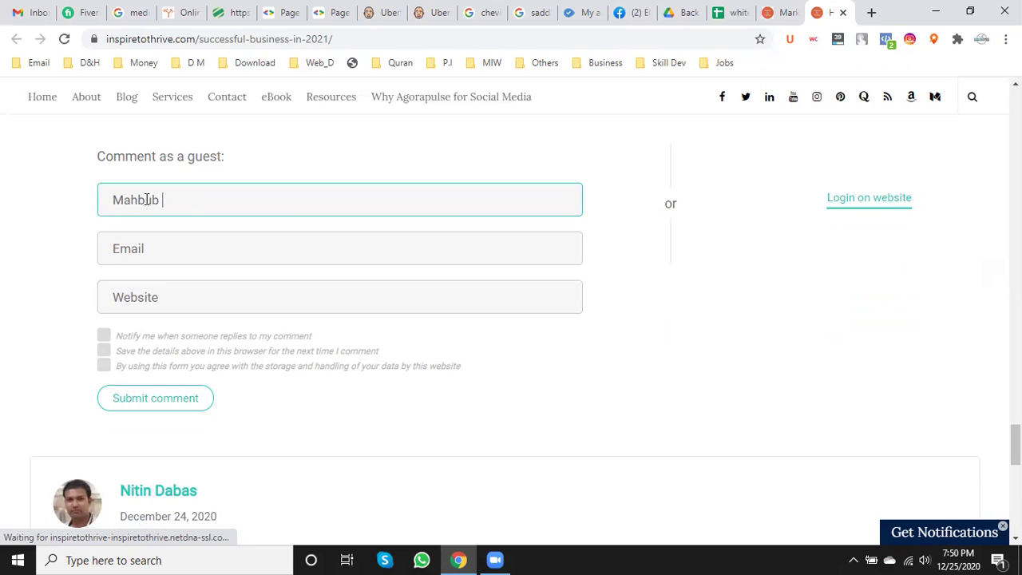
text(Osmane)
click(168, 233)
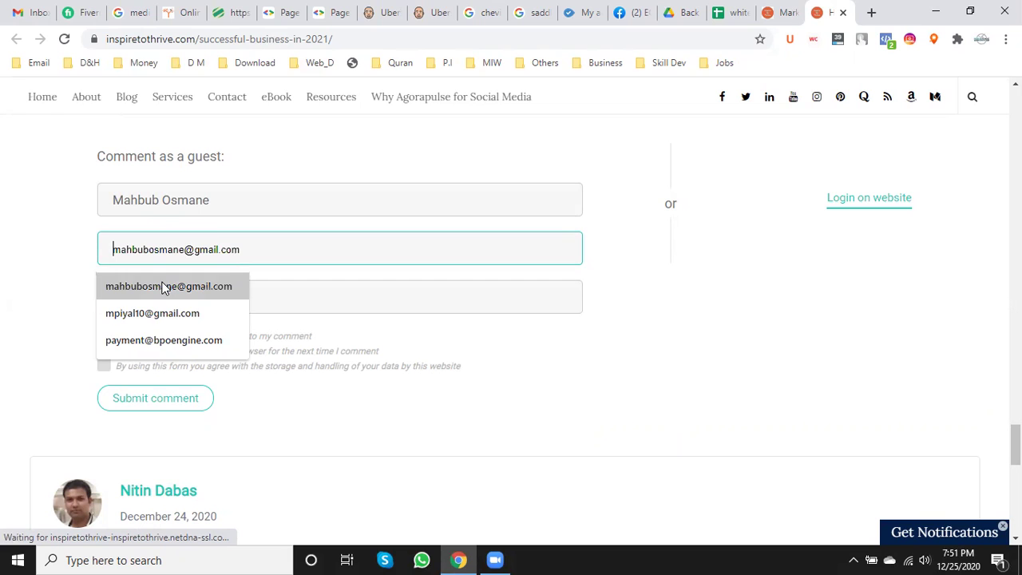
click(164, 287)
scroll(161, 283, down, 1)
click(160, 230)
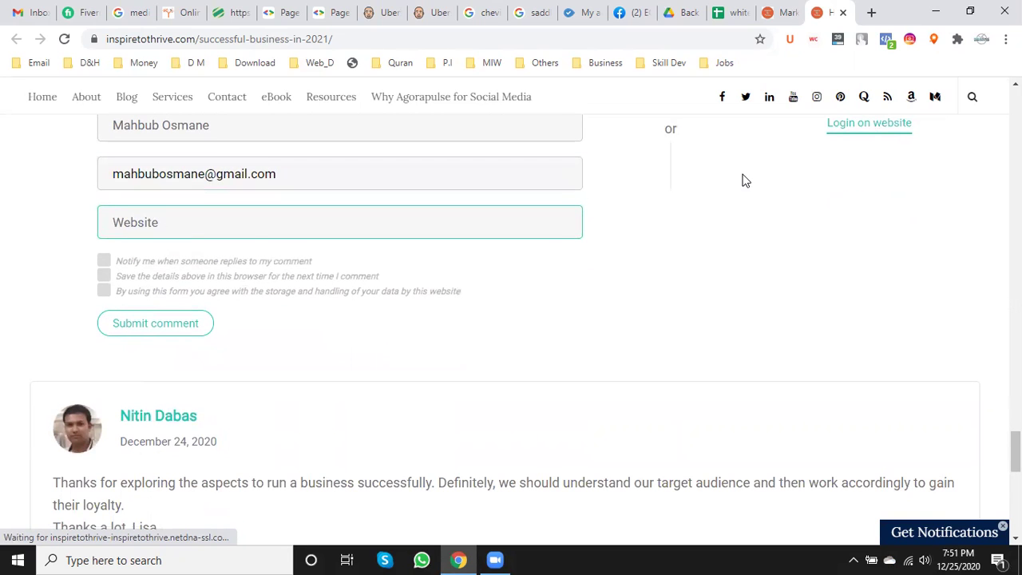
click(786, 8)
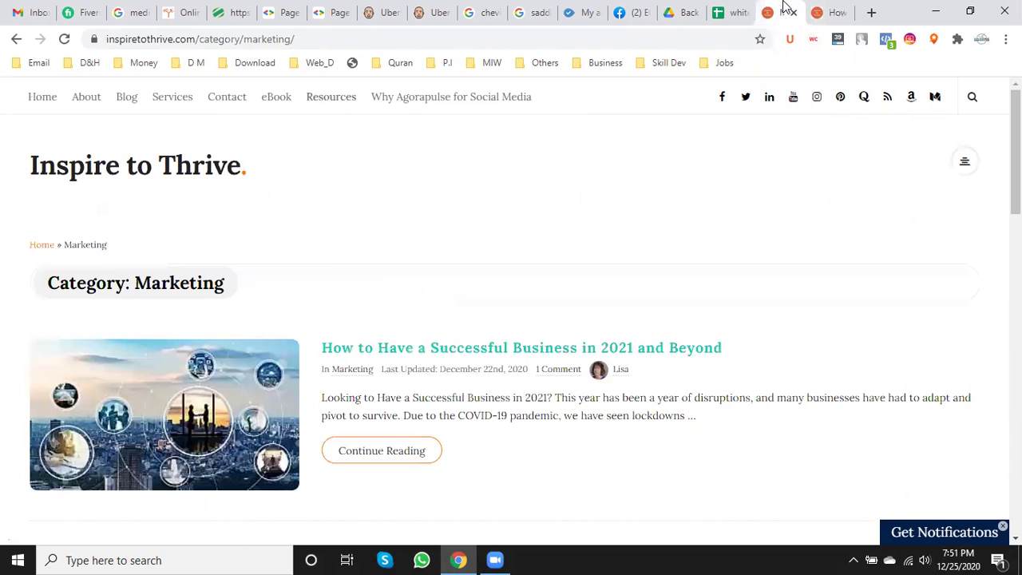
click(871, 12)
click(688, 6)
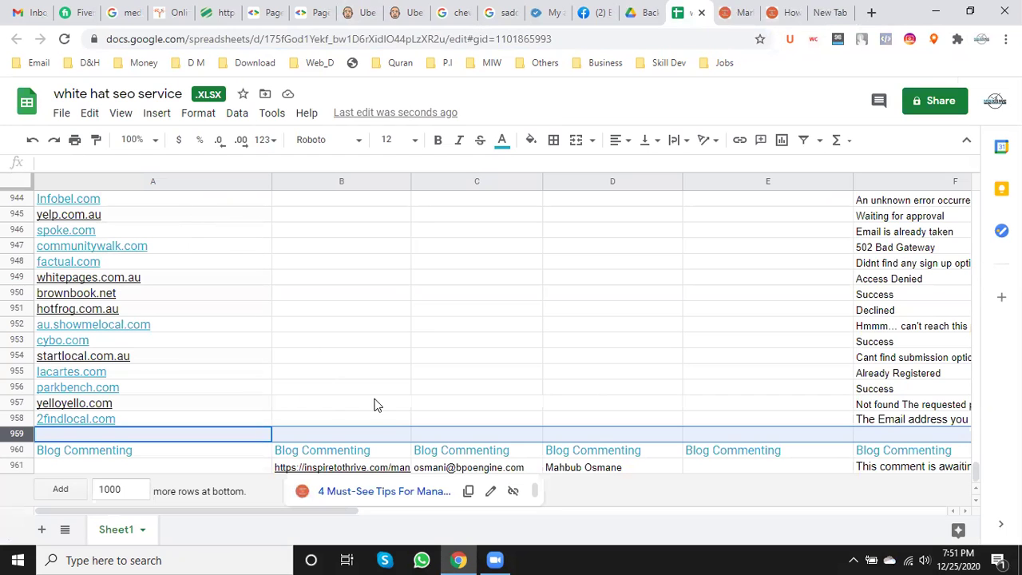
scroll(375, 404, up, 10)
drag(977, 467, 969, 159)
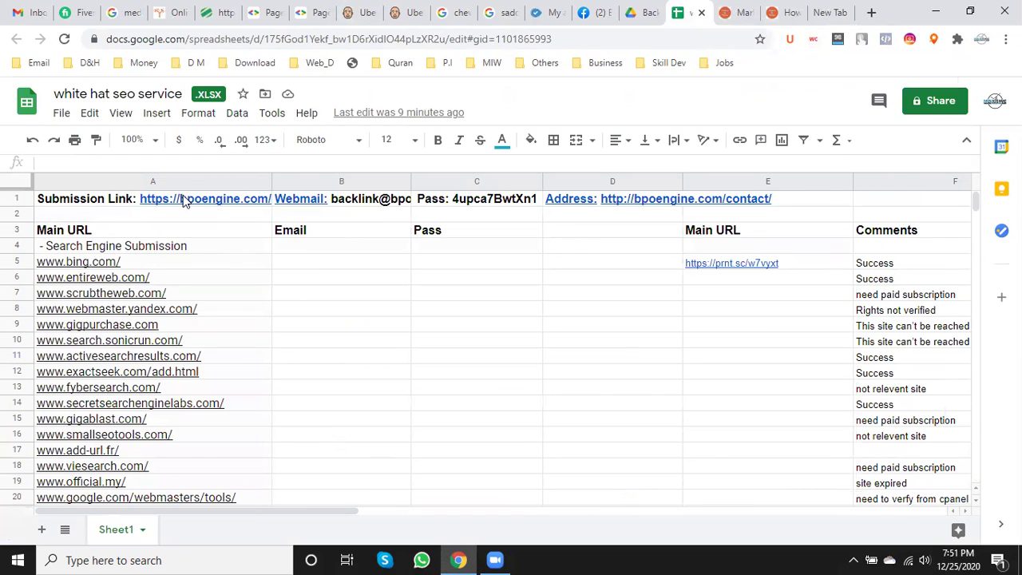
click(116, 201)
double_click(115, 200)
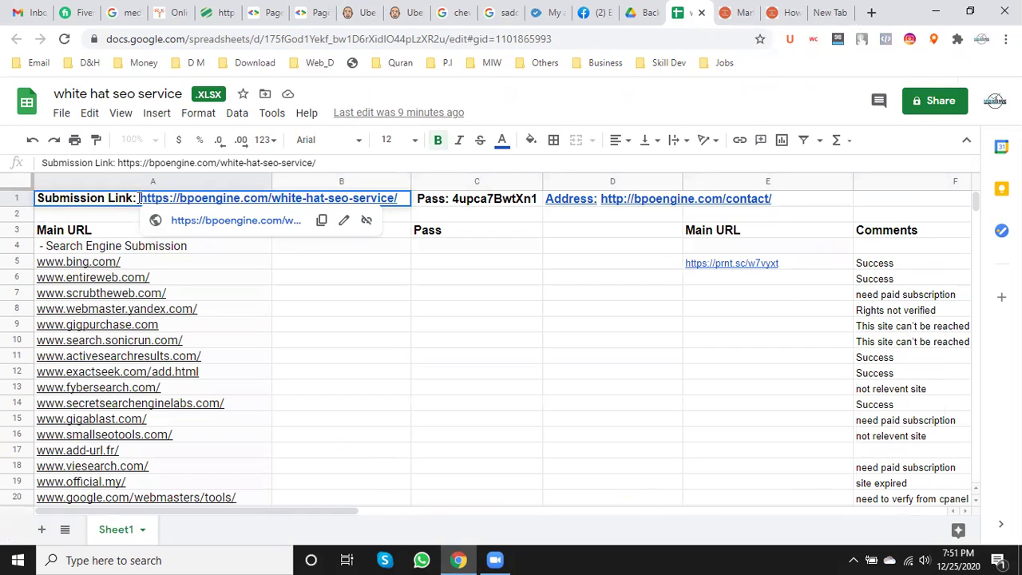
drag(141, 198, 400, 201)
key(ctrl+c)
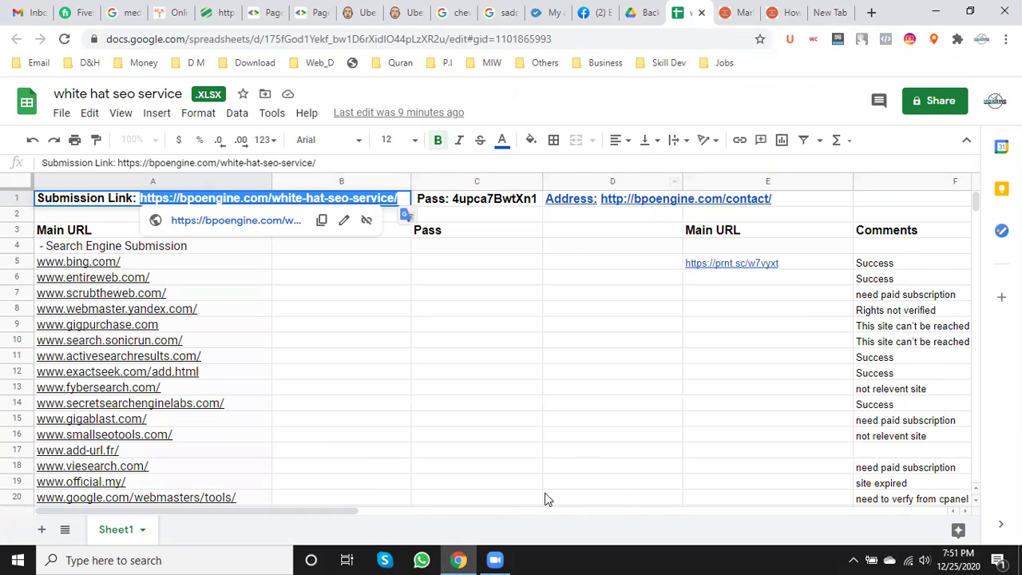
click(772, 13)
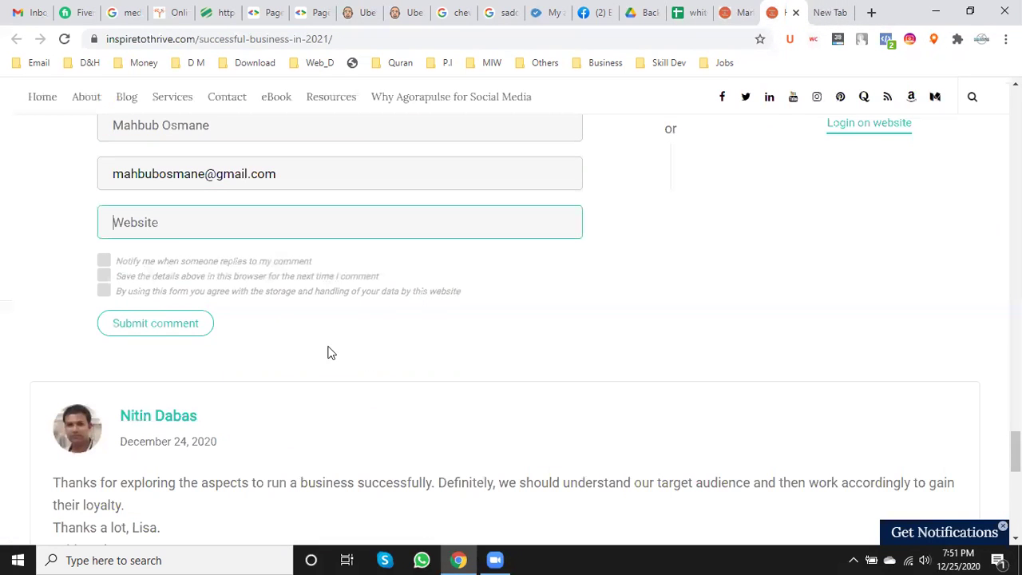
- Paste the BPOEngine link into the Website field and move the comment's greeting onto its own line
key(ctrl+v)
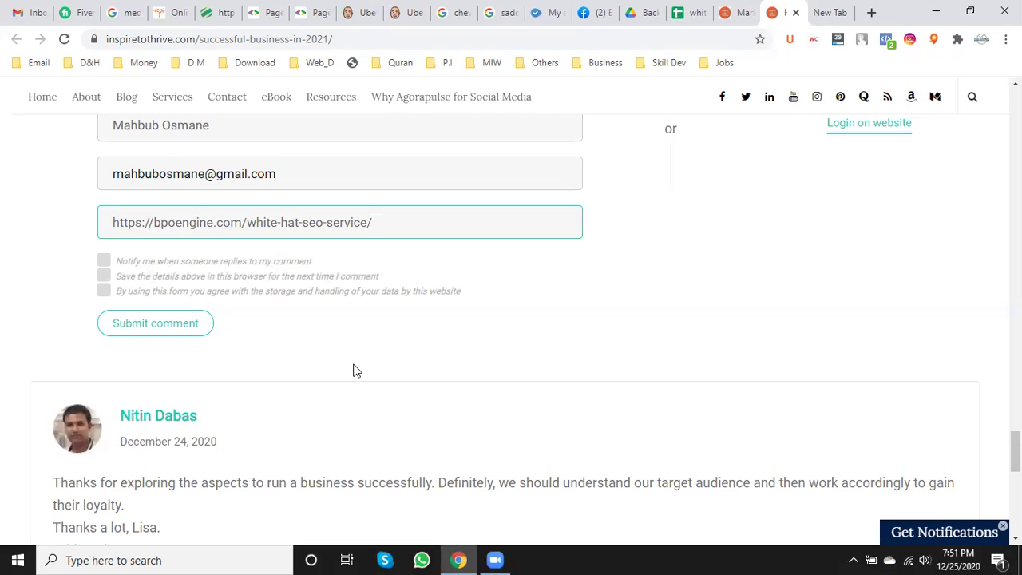
scroll(354, 367, up, 3)
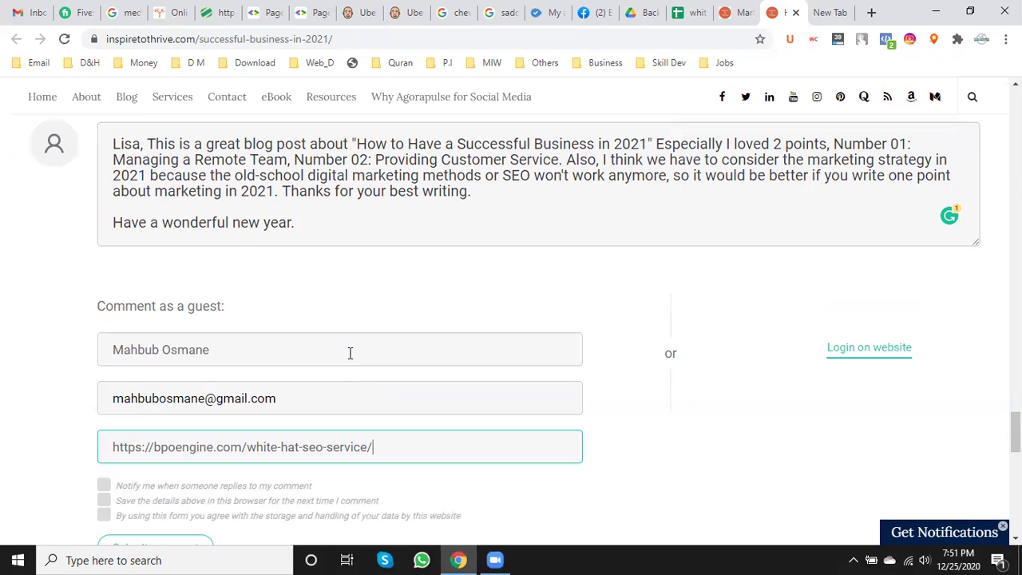
click(156, 147)
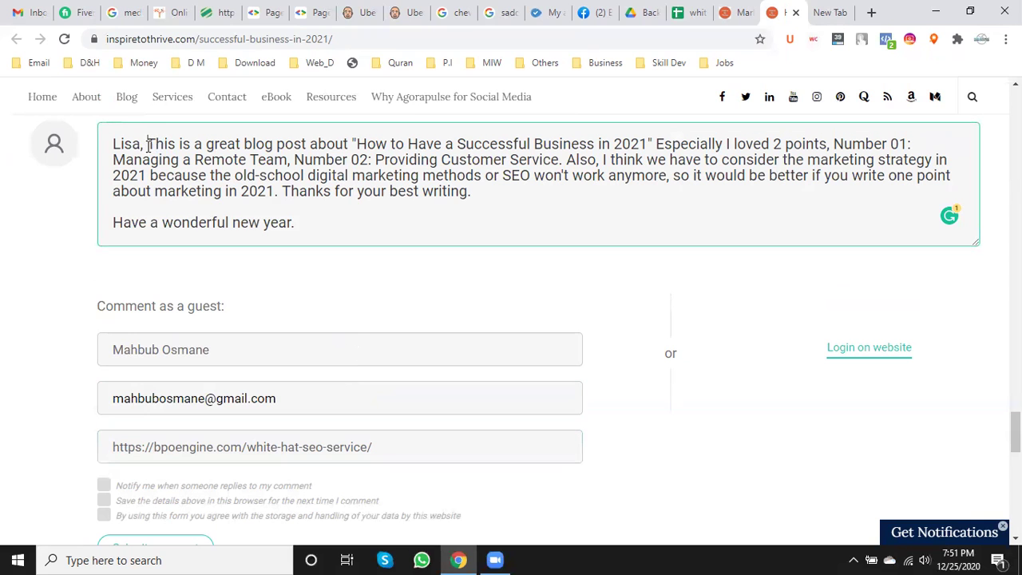
key(Return)
key(Return)
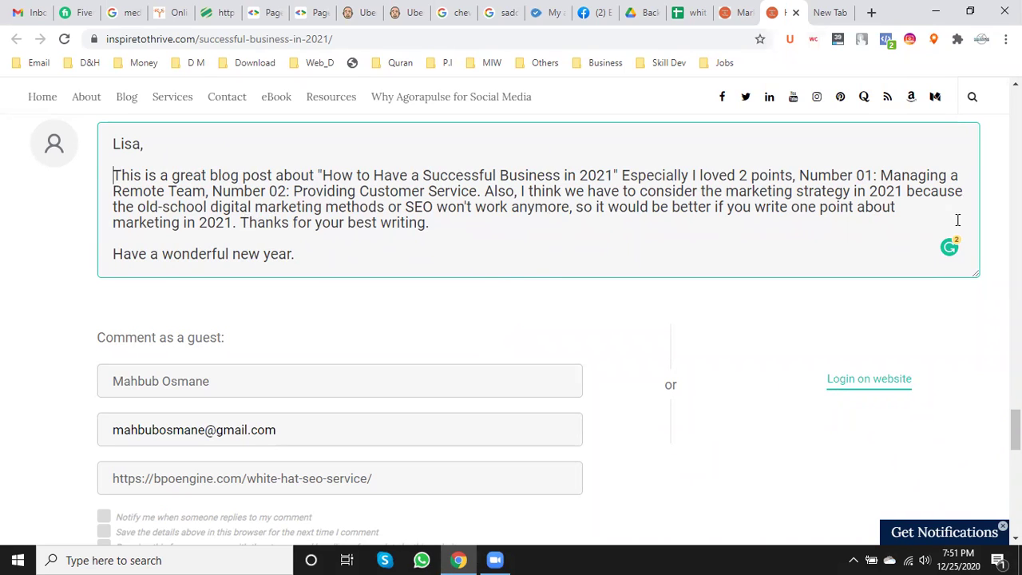
drag(594, 207, 875, 205)
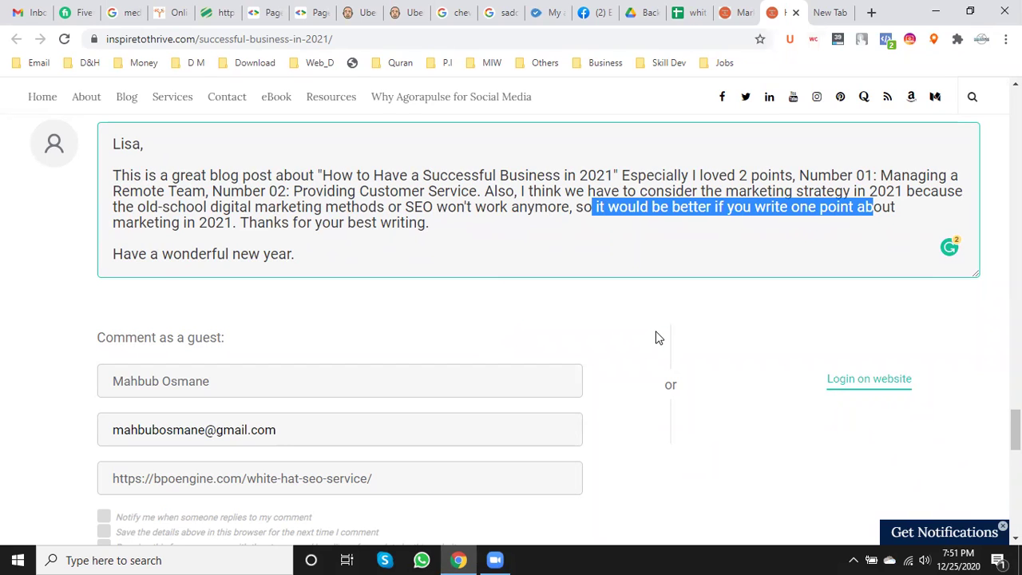
scroll(658, 336, down, 5)
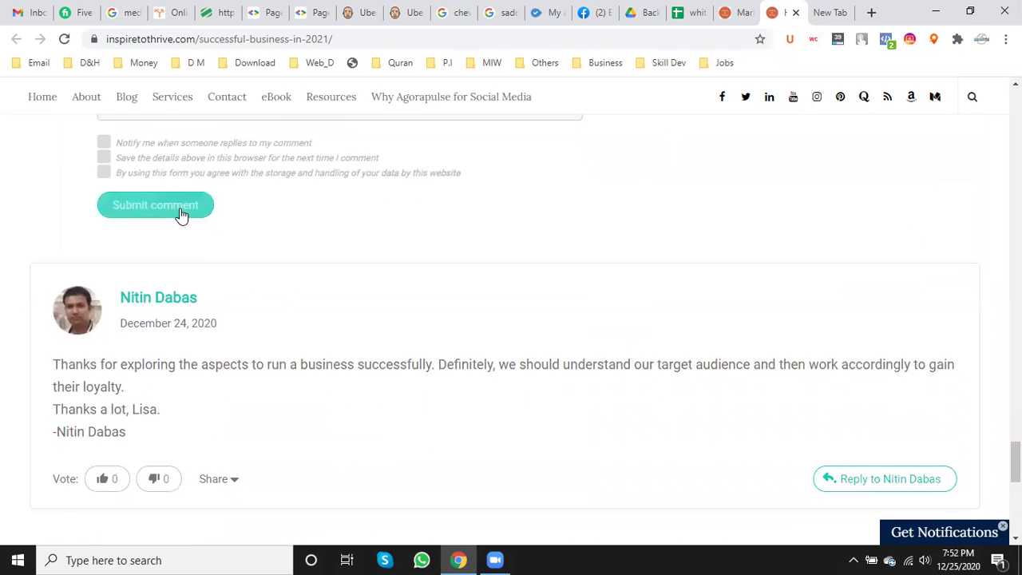
- Tick the privacy, save-details and notify boxes and submit the comment for moderation
click(181, 211)
scroll(159, 240, up, 1)
click(103, 248)
click(103, 233)
click(103, 217)
click(163, 296)
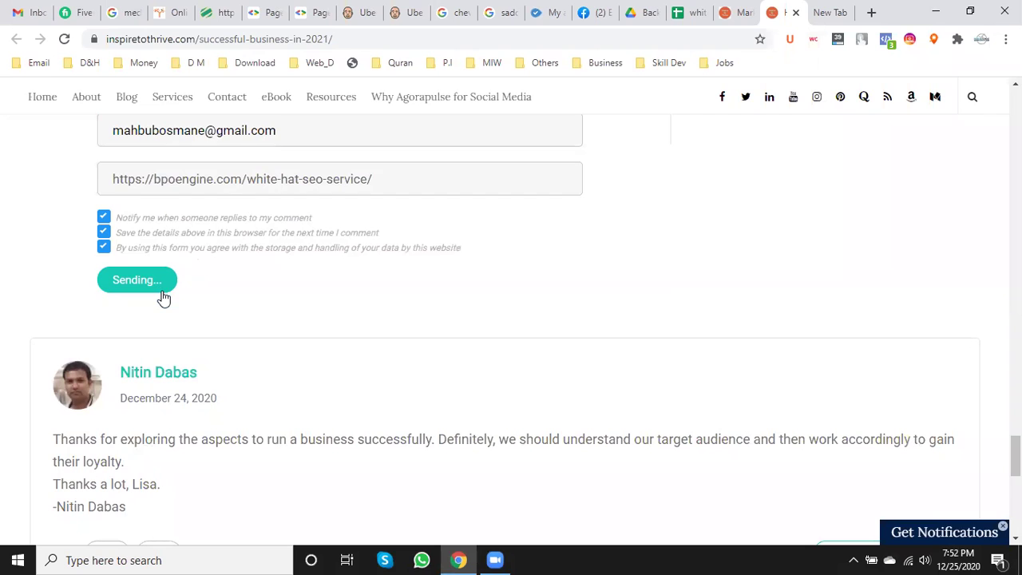
scroll(163, 297, down, 4)
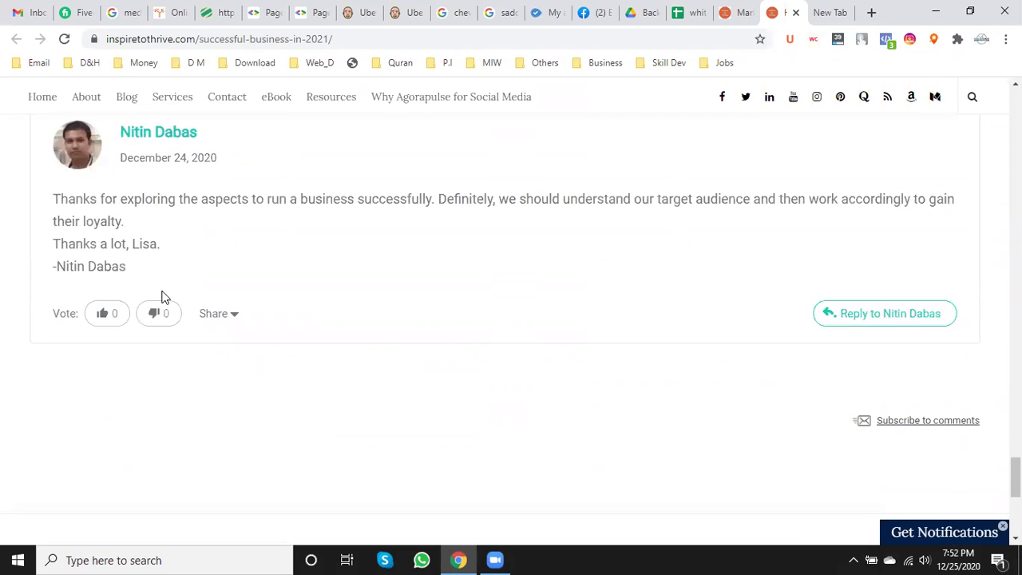
scroll(163, 297, up, 5)
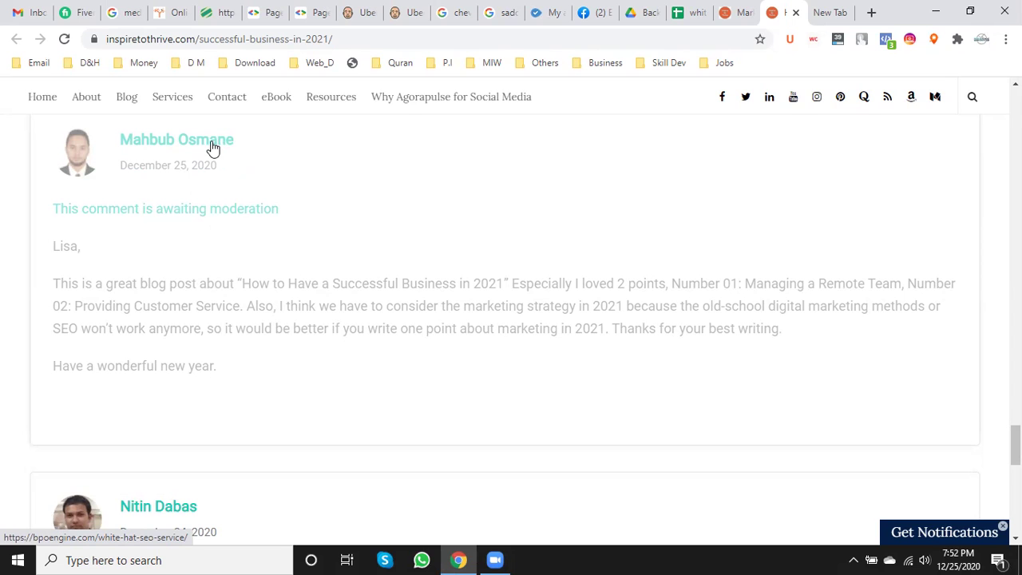
- Open the commenter's BPOEngine link in a new tab and copy the blog post's web address
right_click(232, 144)
click(262, 145)
click(840, 12)
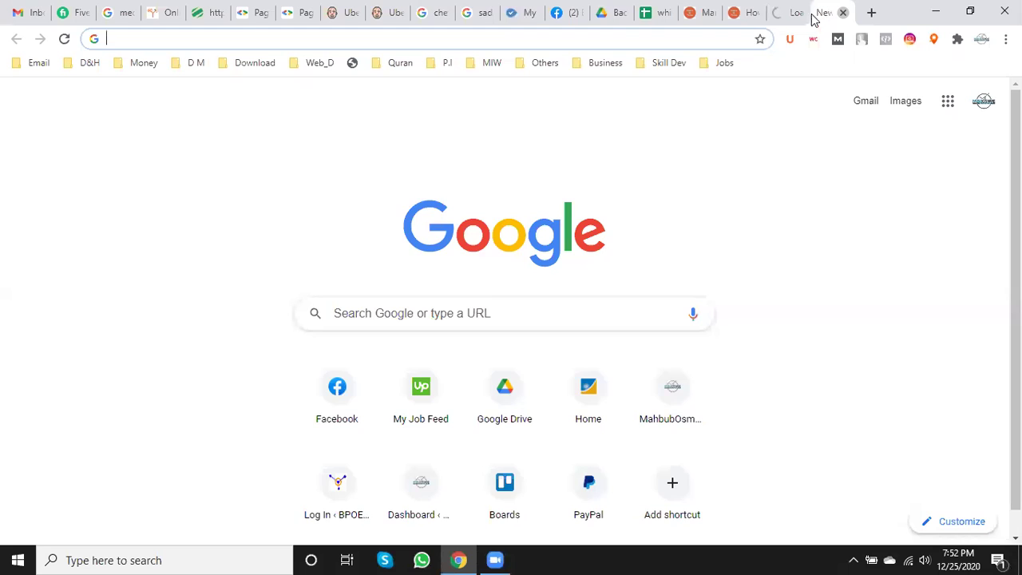
key(ctrl+w)
click(799, 7)
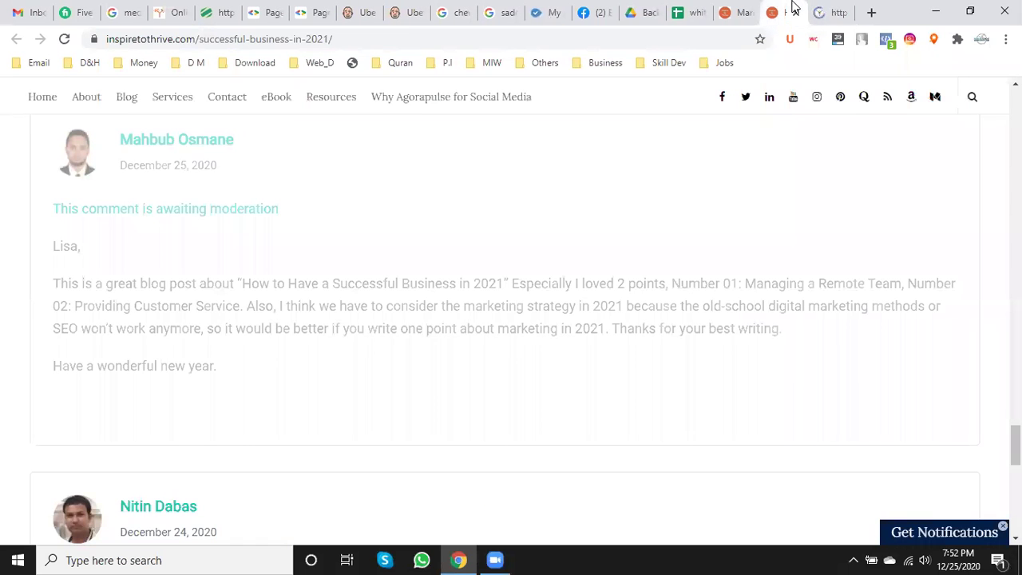
click(839, 11)
click(785, 12)
click(209, 46)
key(ctrl+c)
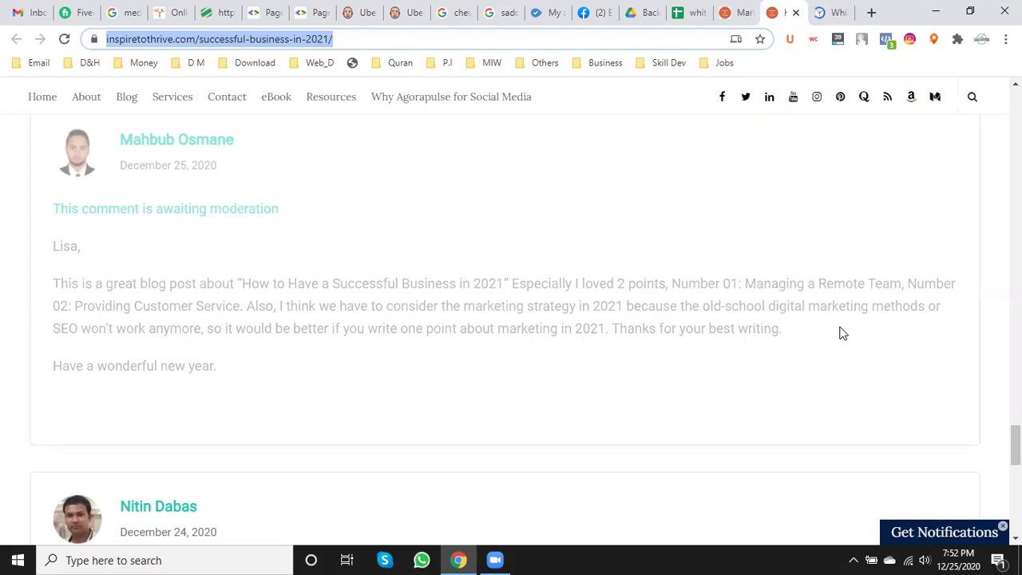
click(688, 12)
scroll(935, 308, down, 3)
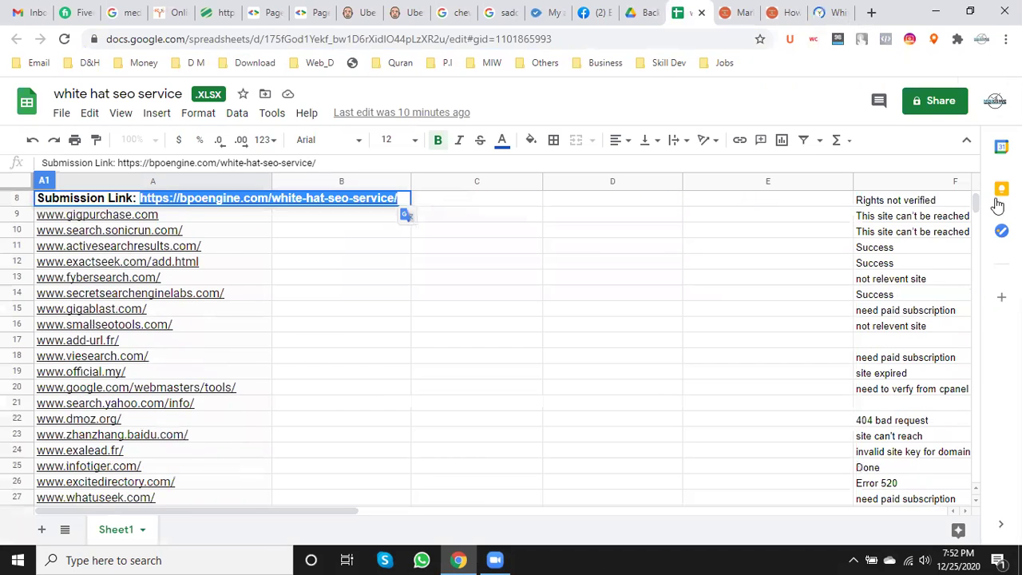
- Insert a row below 961, paste the post URL into A962, and copy B961's URL into A961
scroll(976, 212, down, 4)
drag(976, 212, 953, 518)
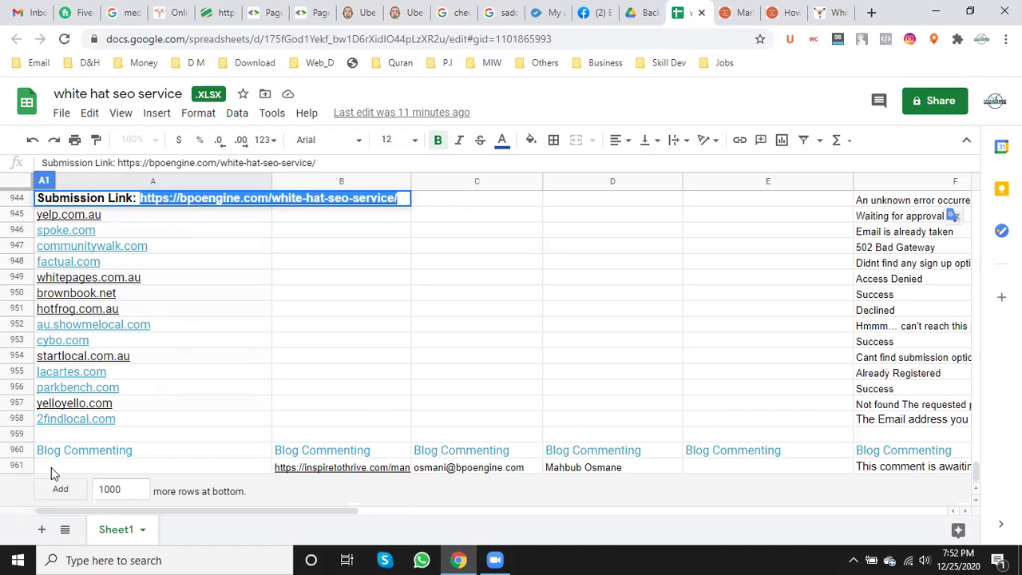
right_click(17, 469)
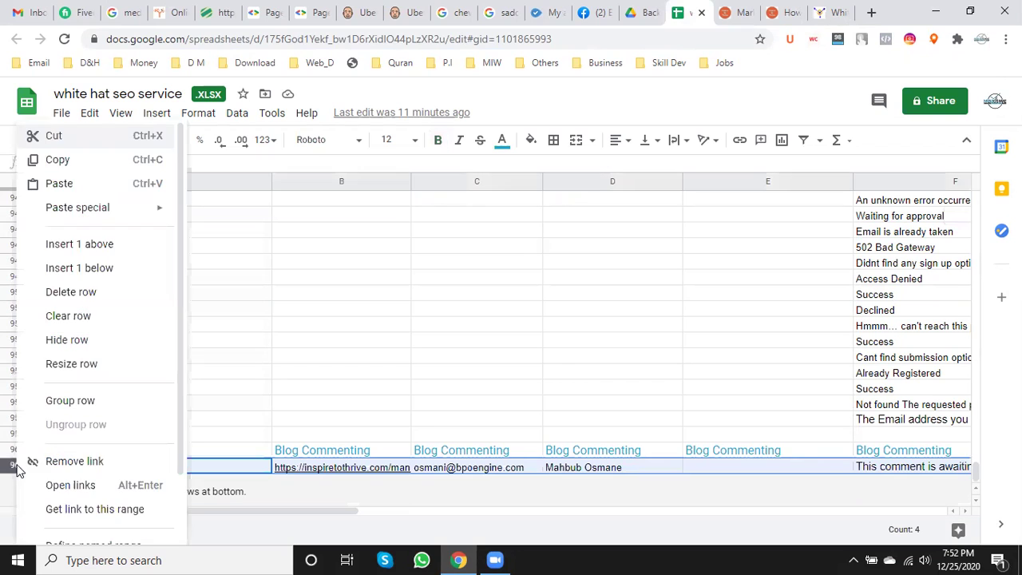
click(112, 275)
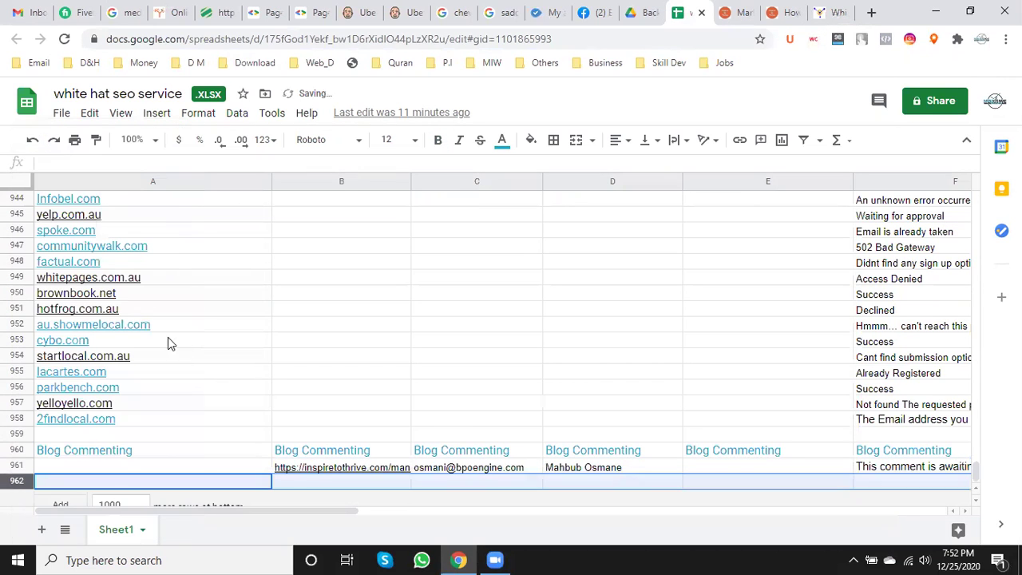
click(142, 482)
key(ctrl+v)
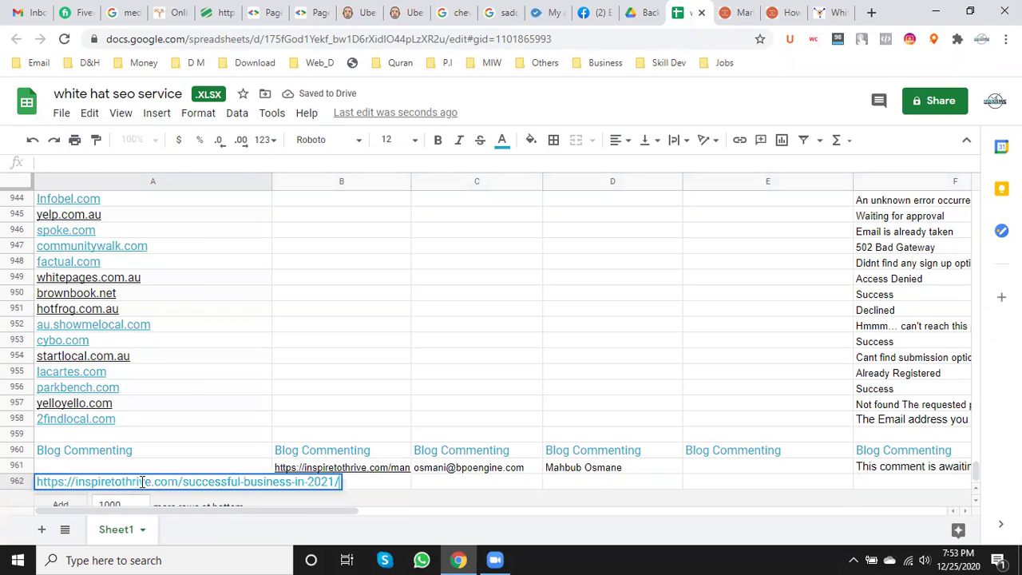
click(317, 469)
key(ctrl+c)
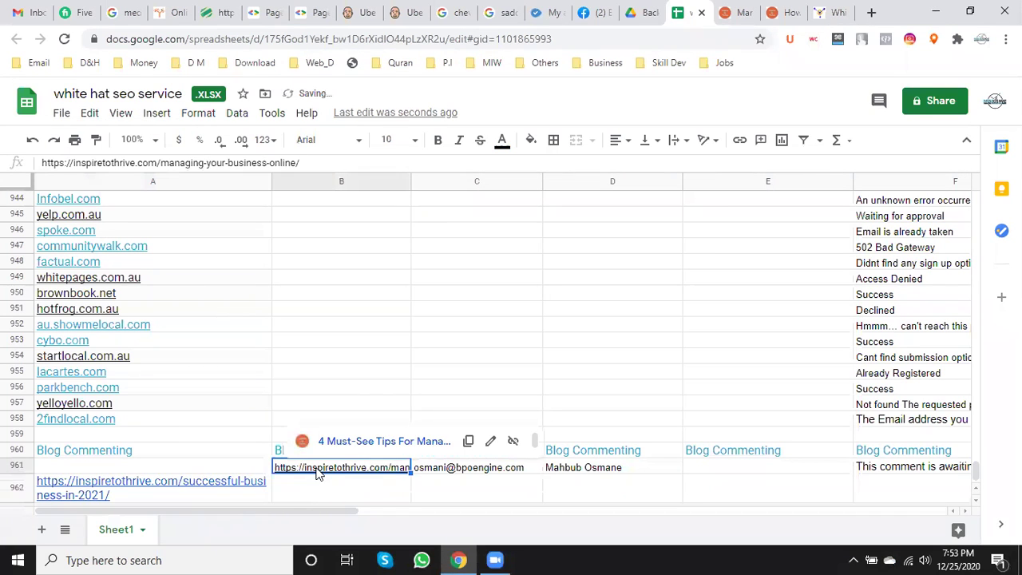
click(116, 470)
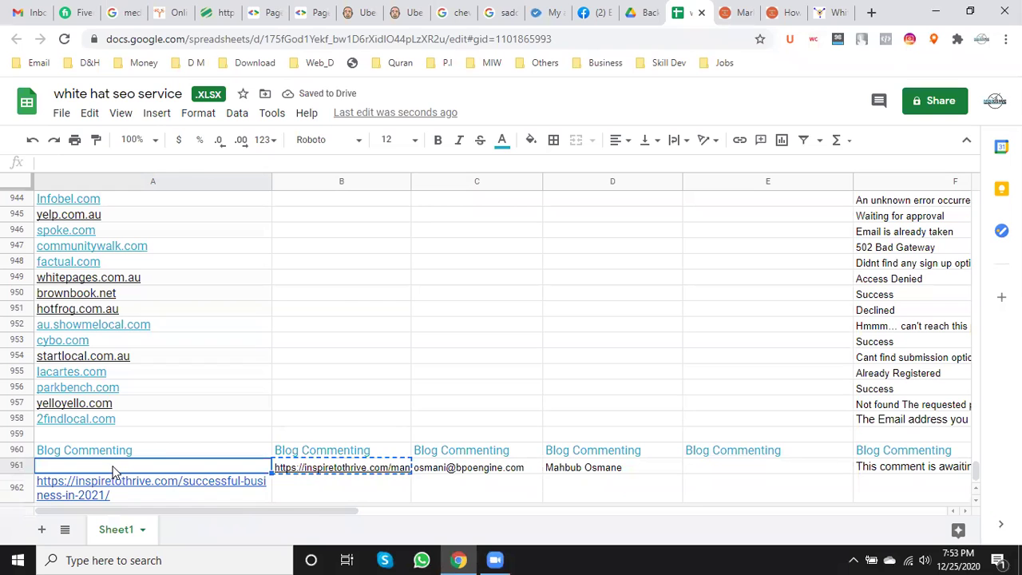
key(ctrl+v)
click(459, 559)
click(459, 559)
- Scroll through BPOEngine's White Hat SEO Service page and its package tiers, then close the tab
click(834, 8)
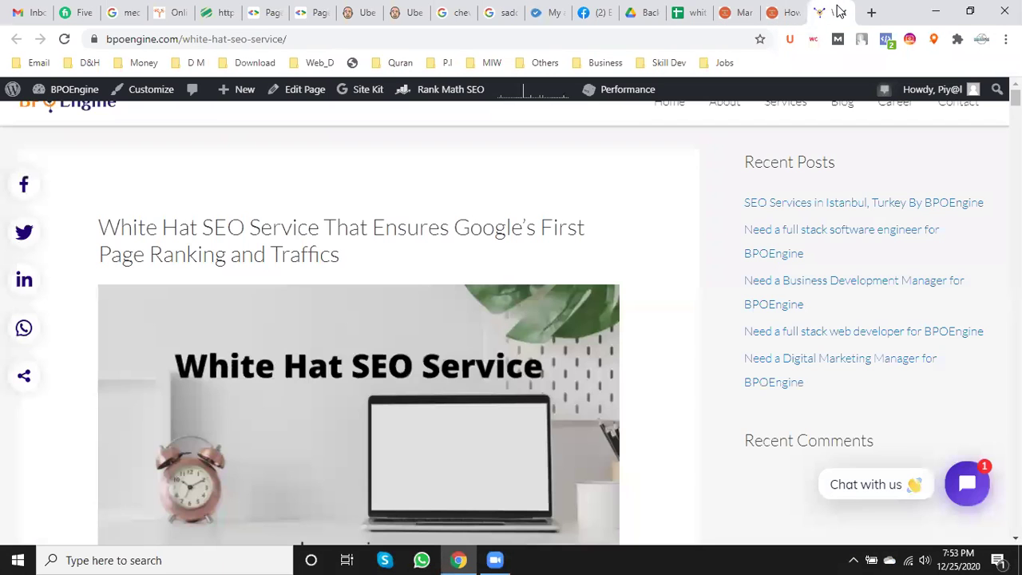
scroll(527, 432, down, 10)
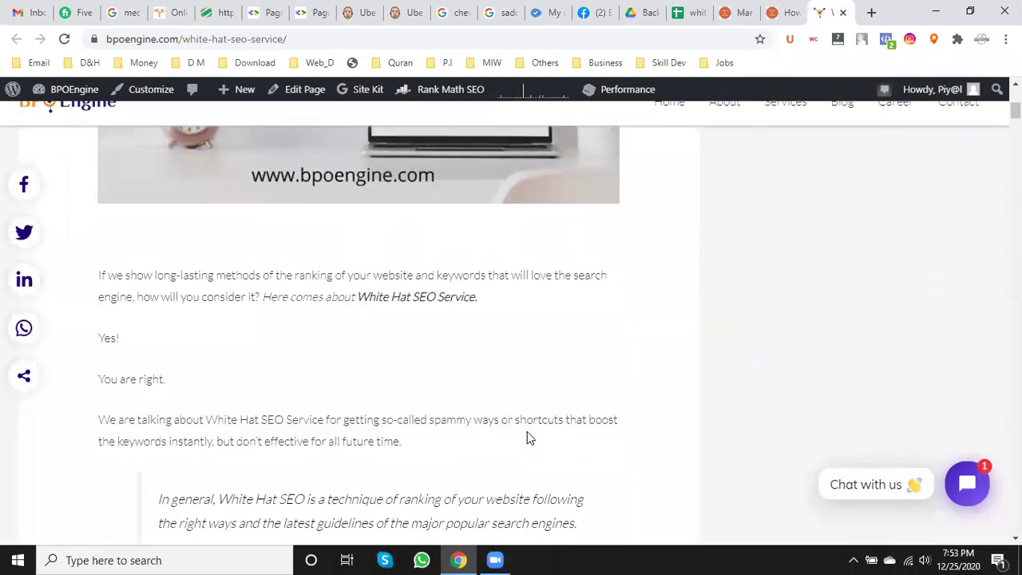
scroll(529, 433, down, 15)
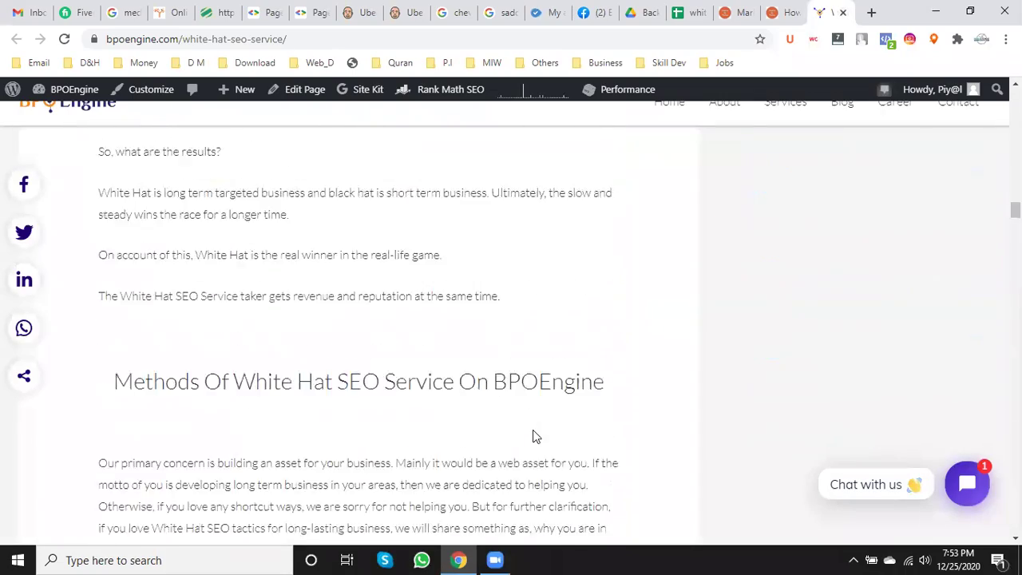
scroll(535, 432, down, 15)
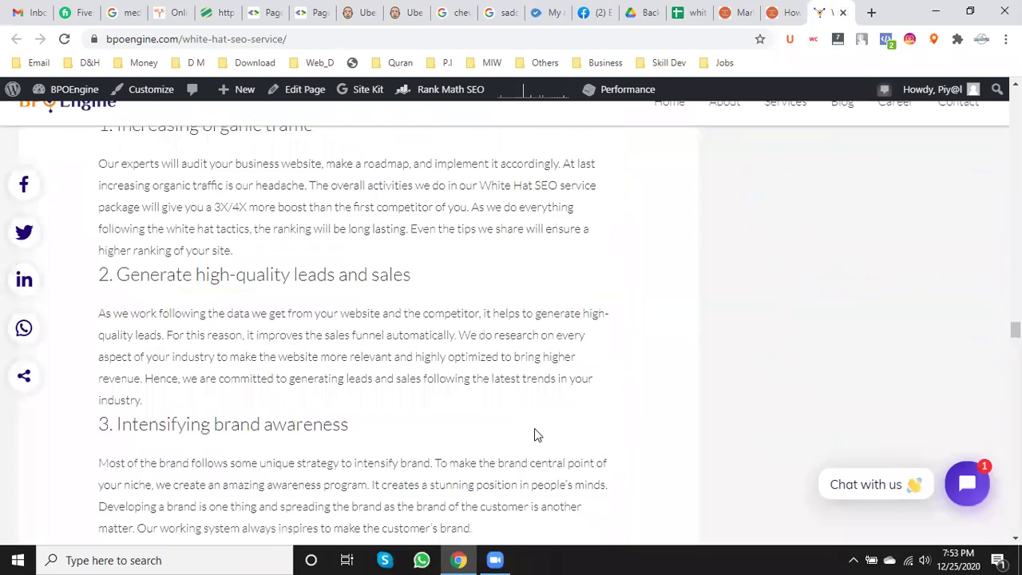
scroll(534, 426, down, 15)
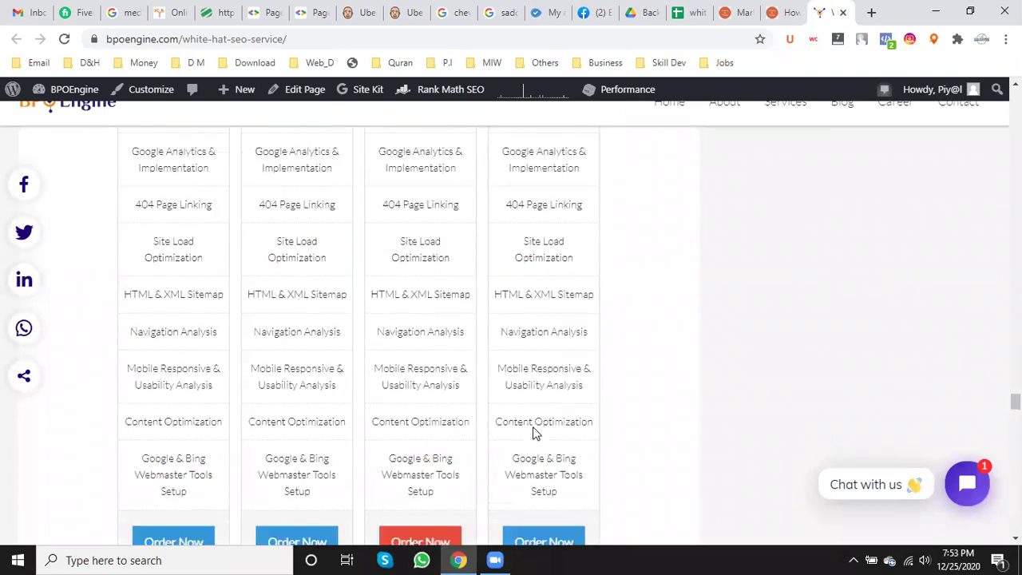
scroll(533, 426, up, 2)
scroll(500, 426, down, 12)
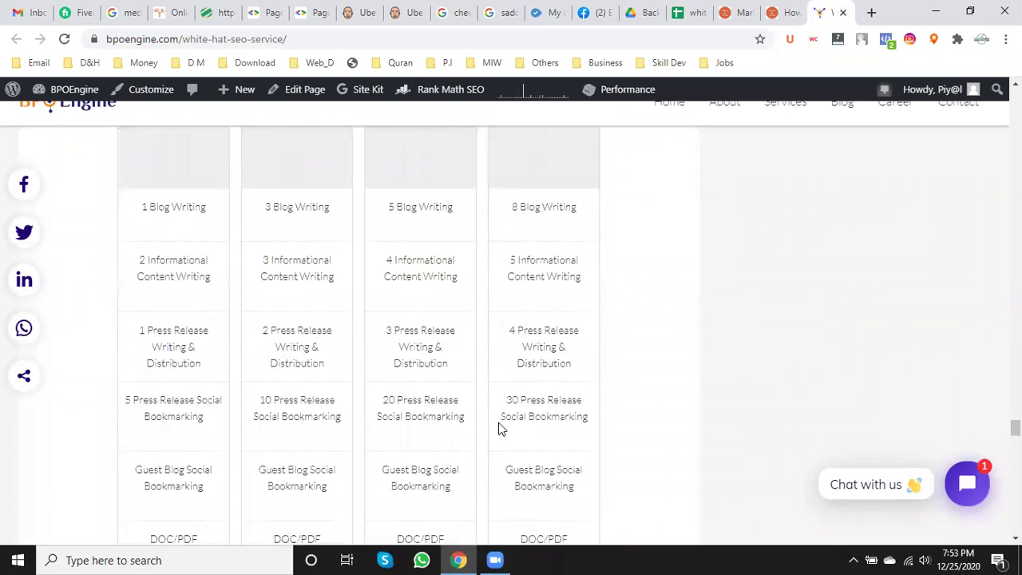
scroll(498, 423, down, 15)
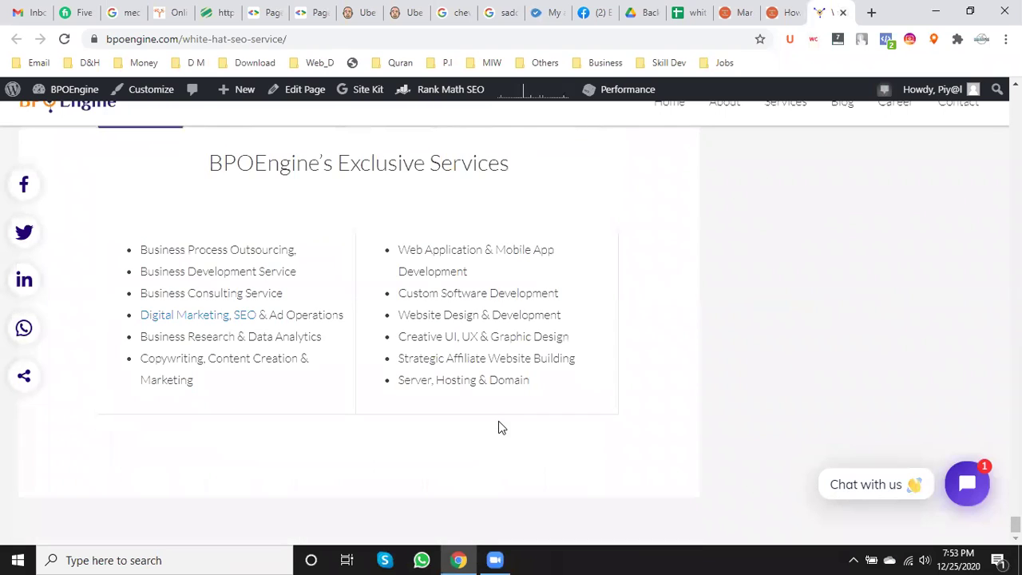
click(842, 12)
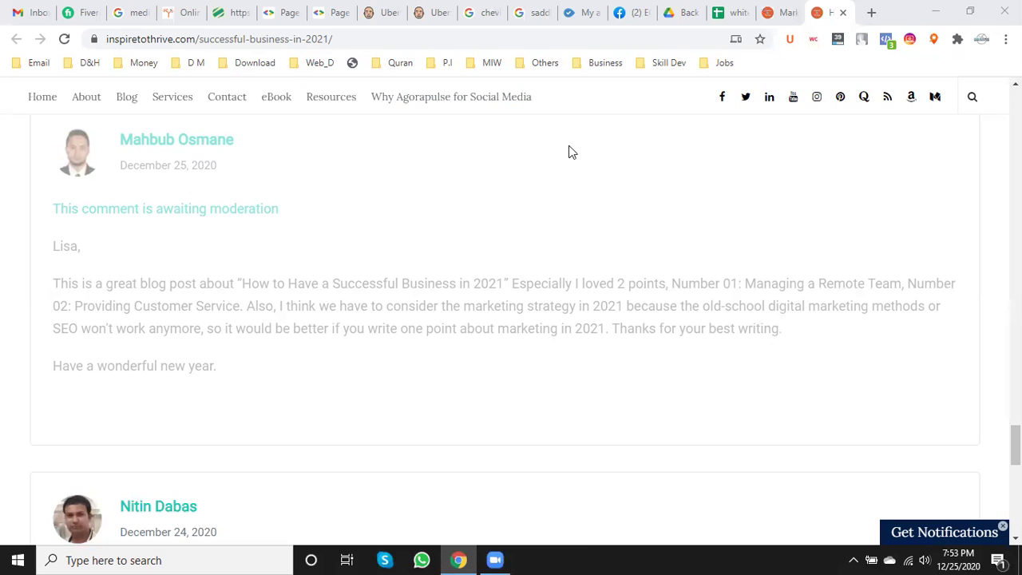
- Complete the Blog Commenting header in A960 by adding a dash and a name
click(737, 10)
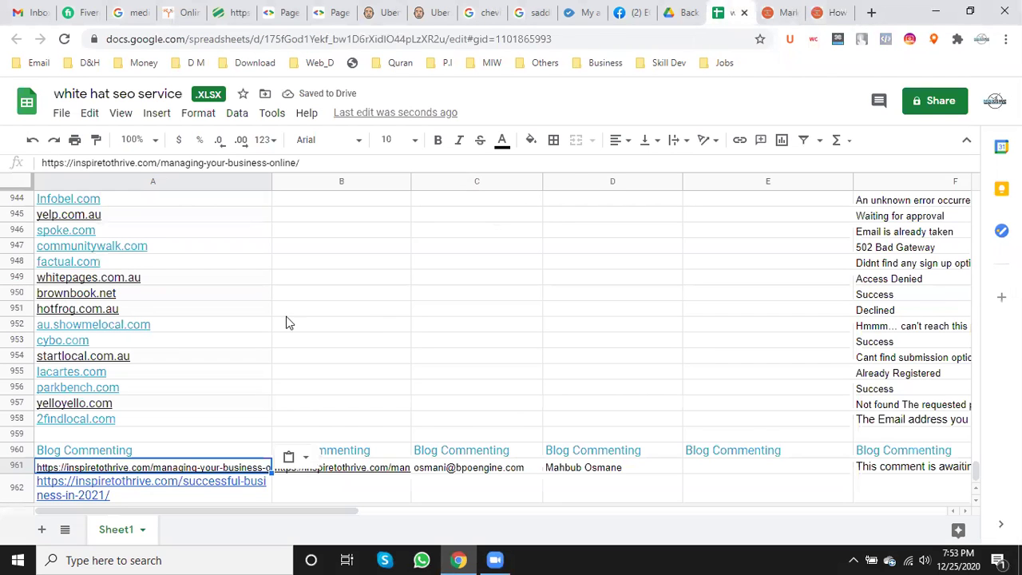
scroll(285, 322, down, 1)
click(277, 311)
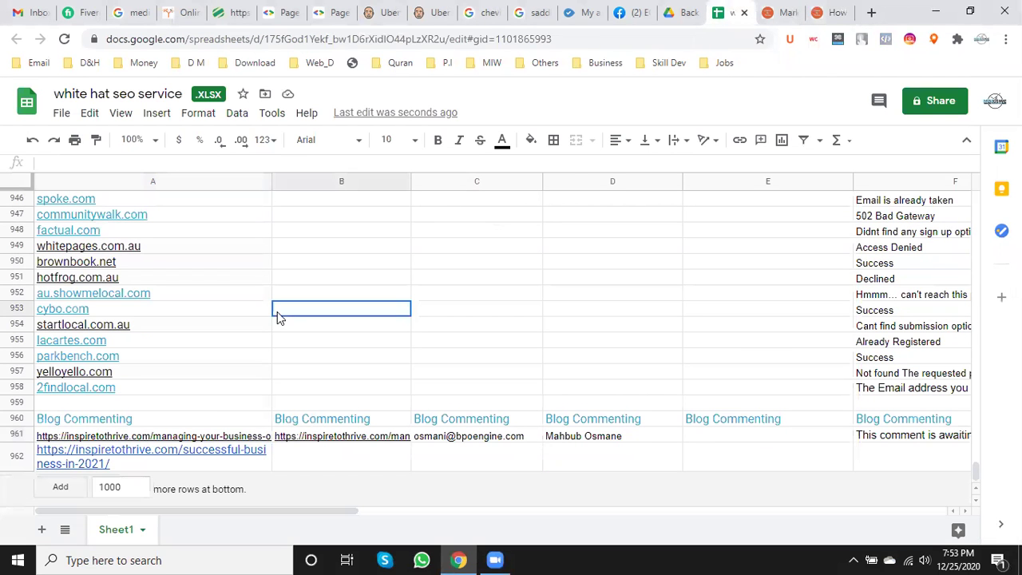
double_click(151, 423)
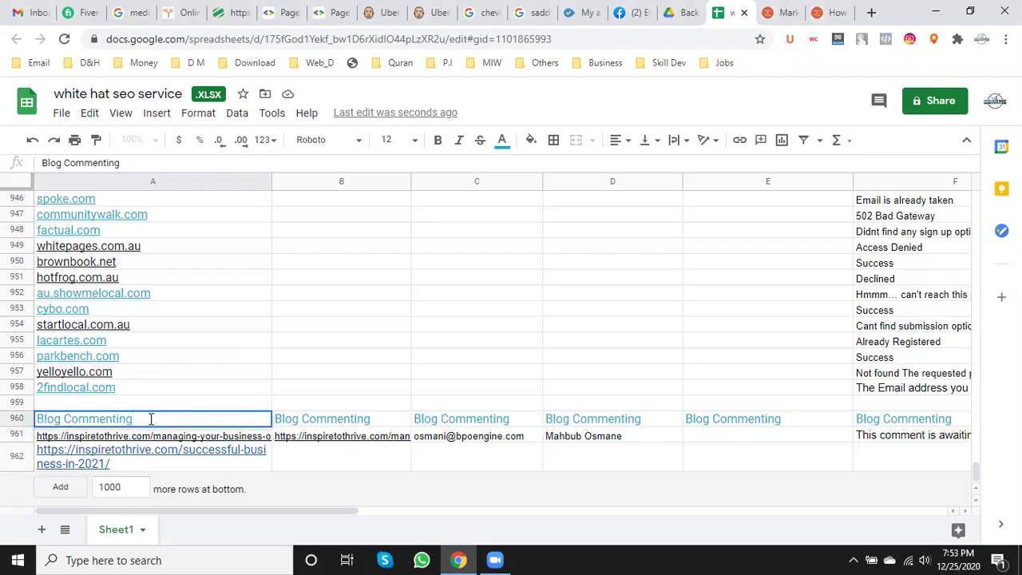
text(-)
click(577, 557)
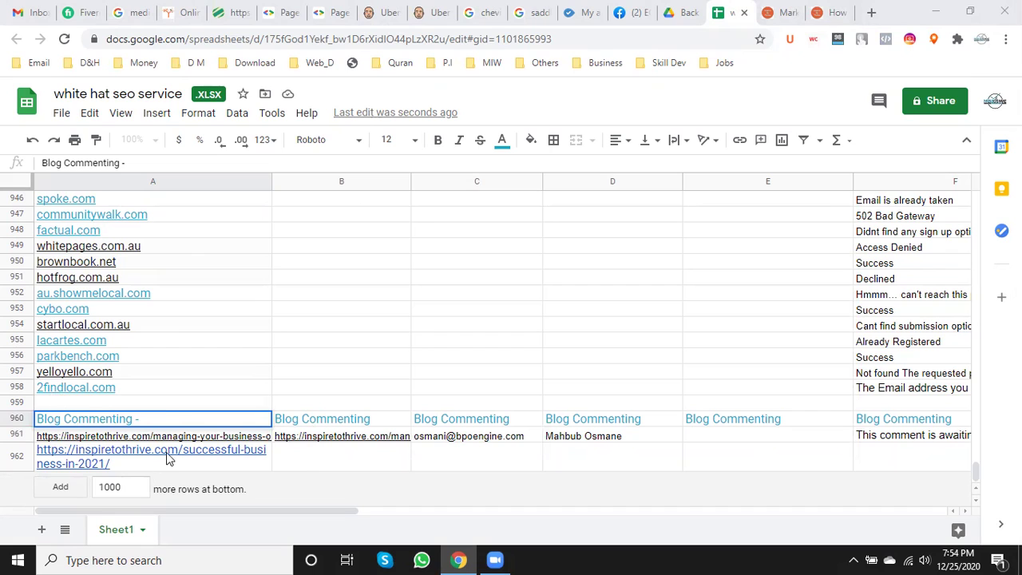
text(Plabon)
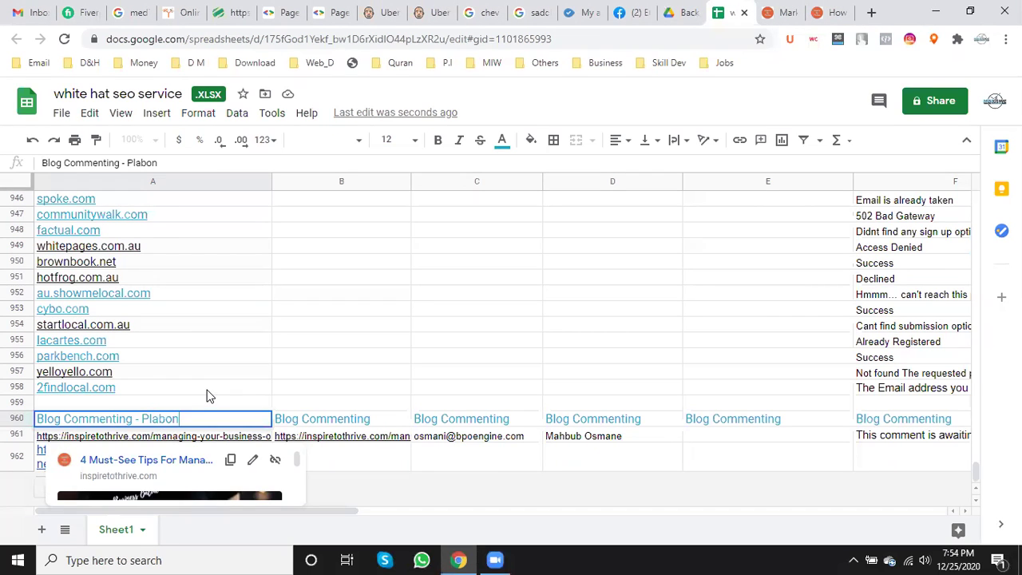
click(205, 388)
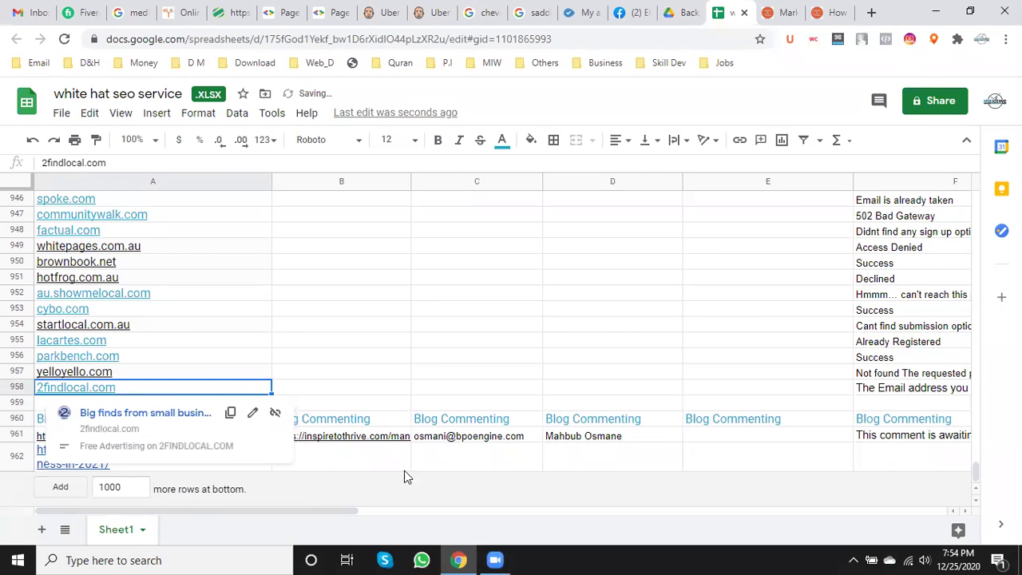
click(259, 321)
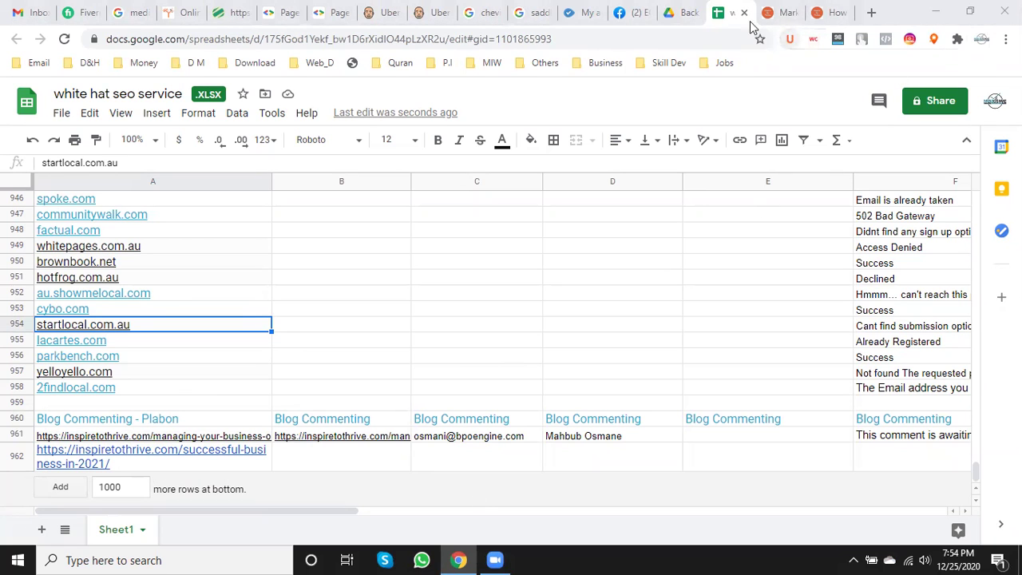
- Close both Inspire to Thrive tabs and load bpoengine.com/white-hat-seo-service/ in a new tab
click(787, 14)
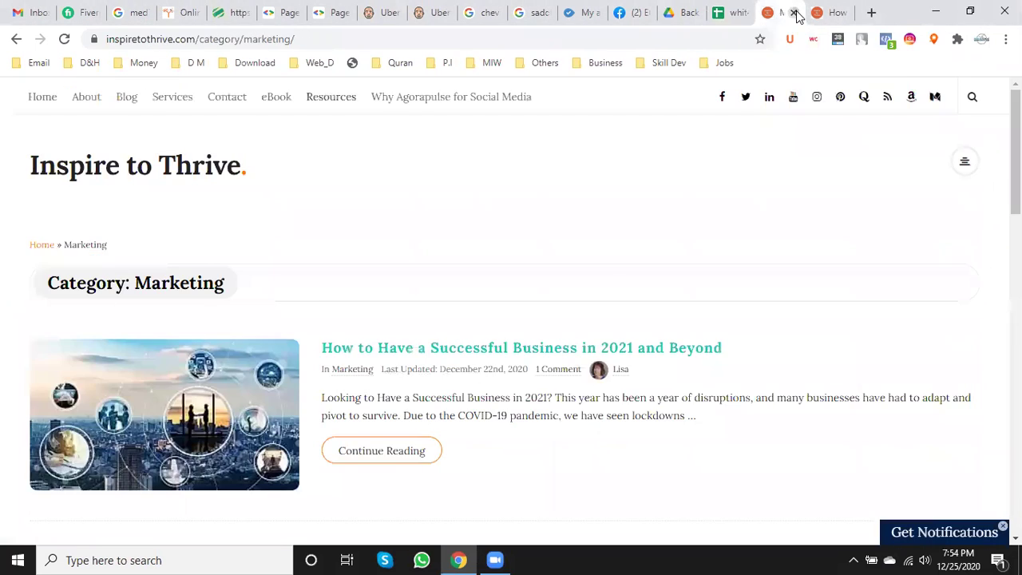
click(793, 13)
click(794, 13)
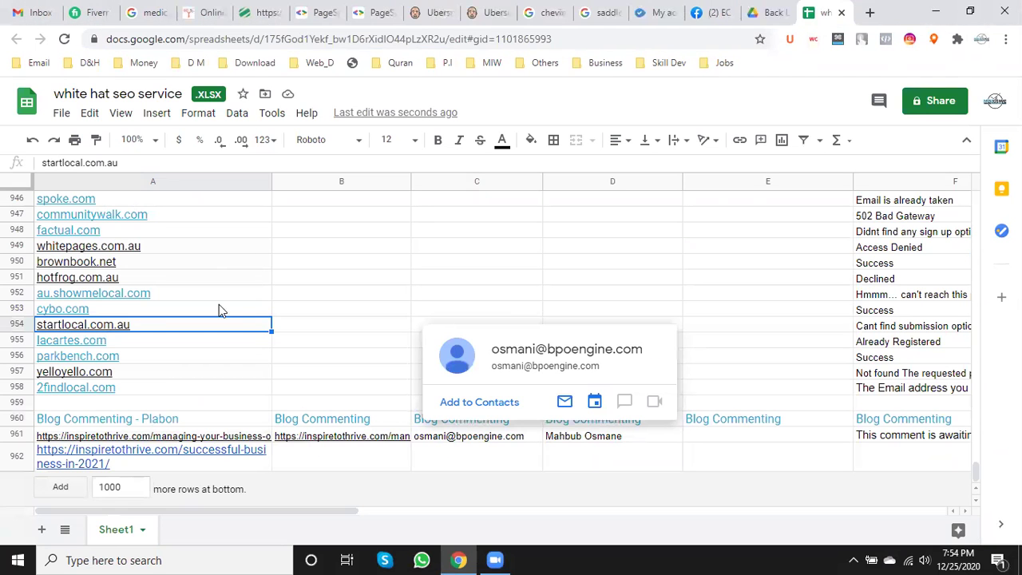
click(871, 12)
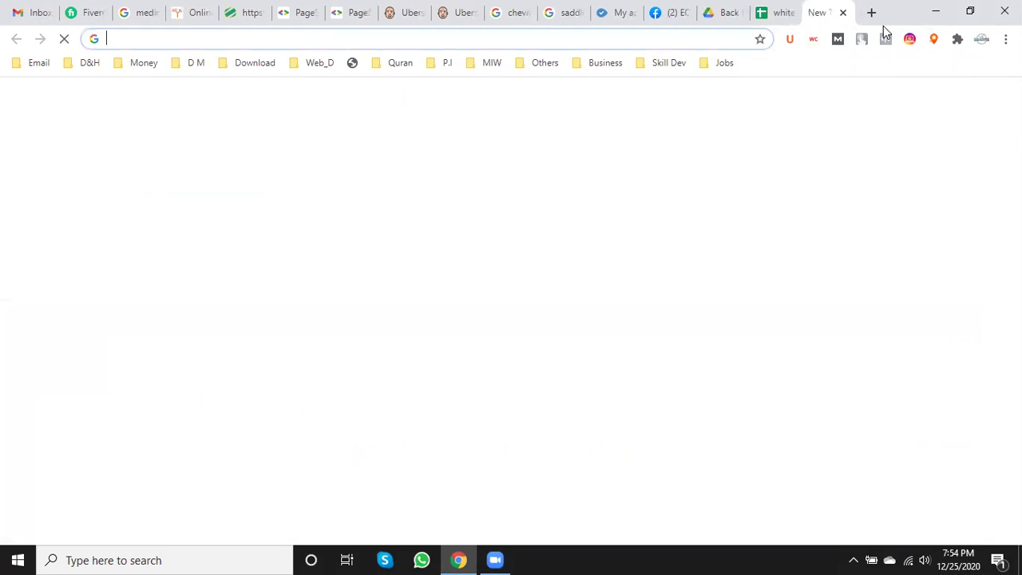
text(bpo)
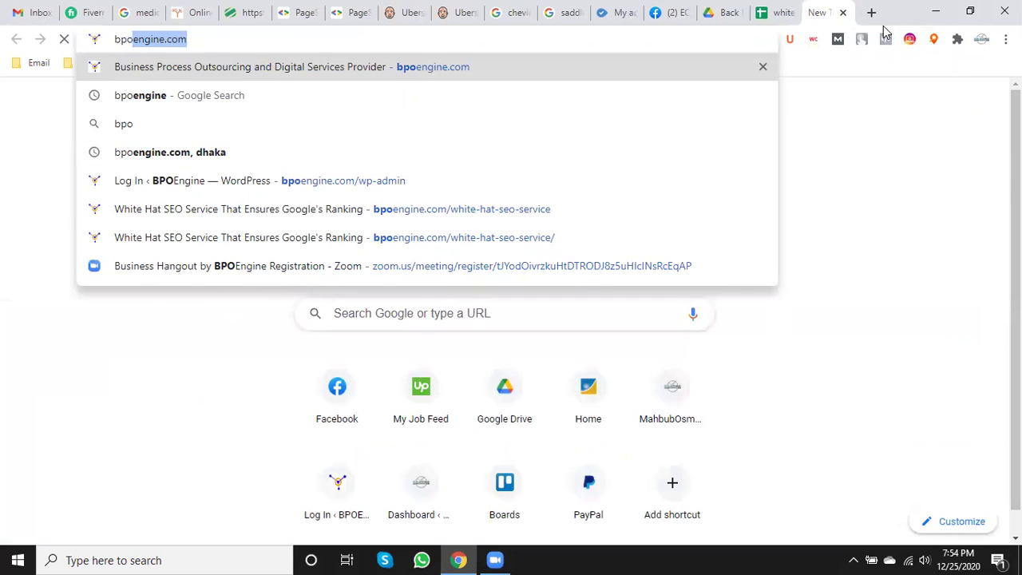
text(engine.com/)
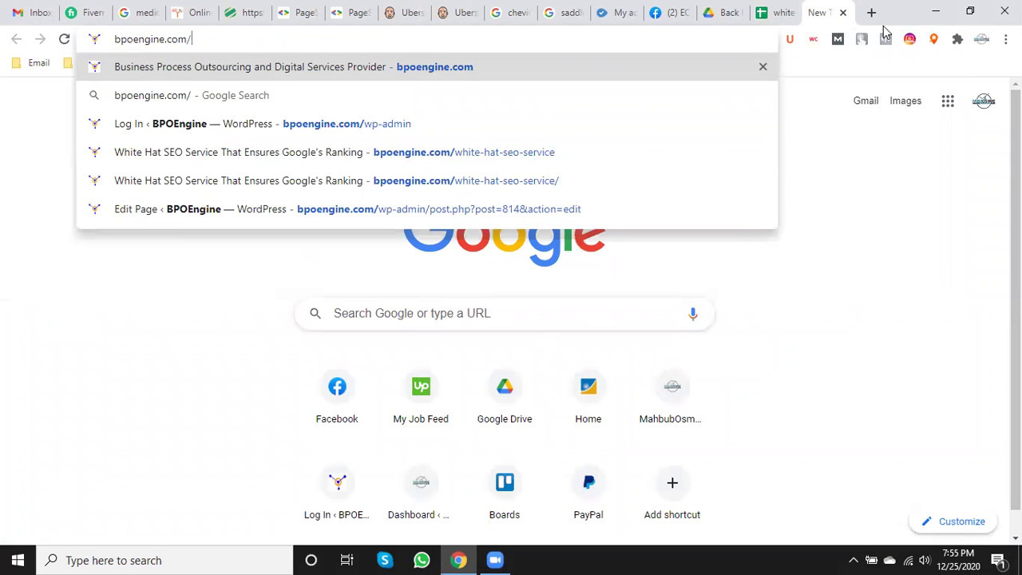
click(484, 153)
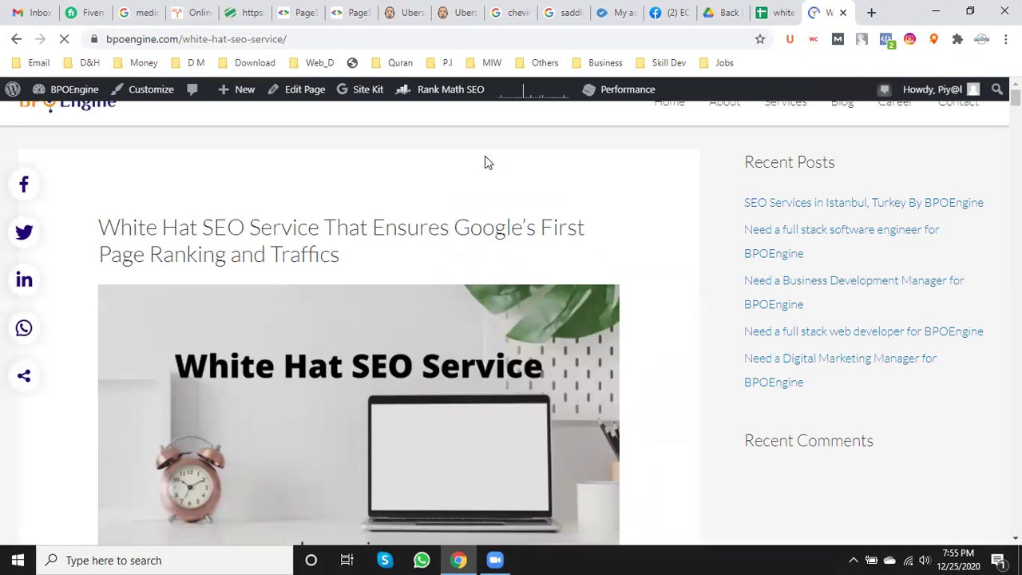
- In a new tab, search 'technical blog commenting site list' and open the HubsAdda result in a new tab
click(871, 14)
text(te)
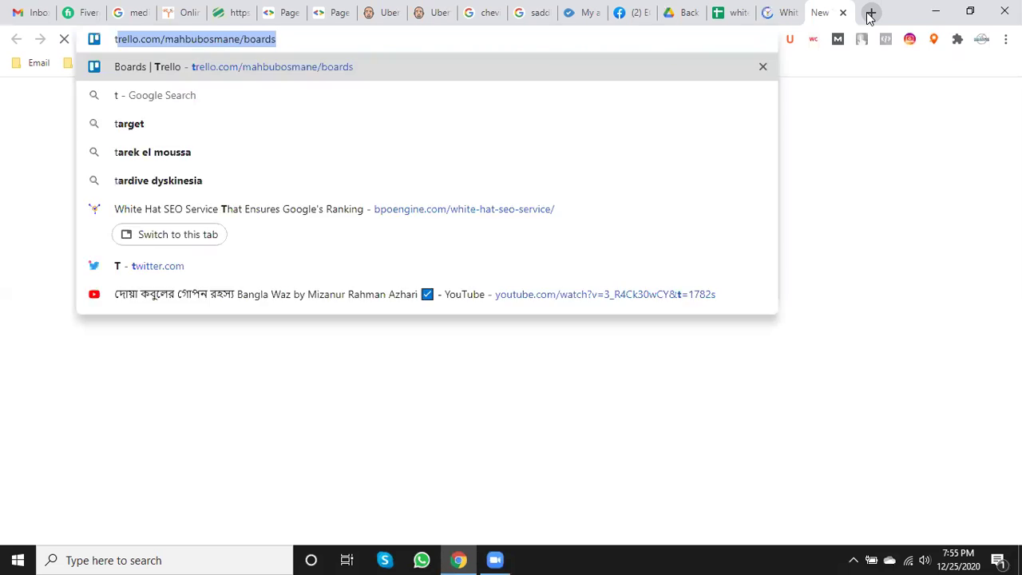
text(chnical)
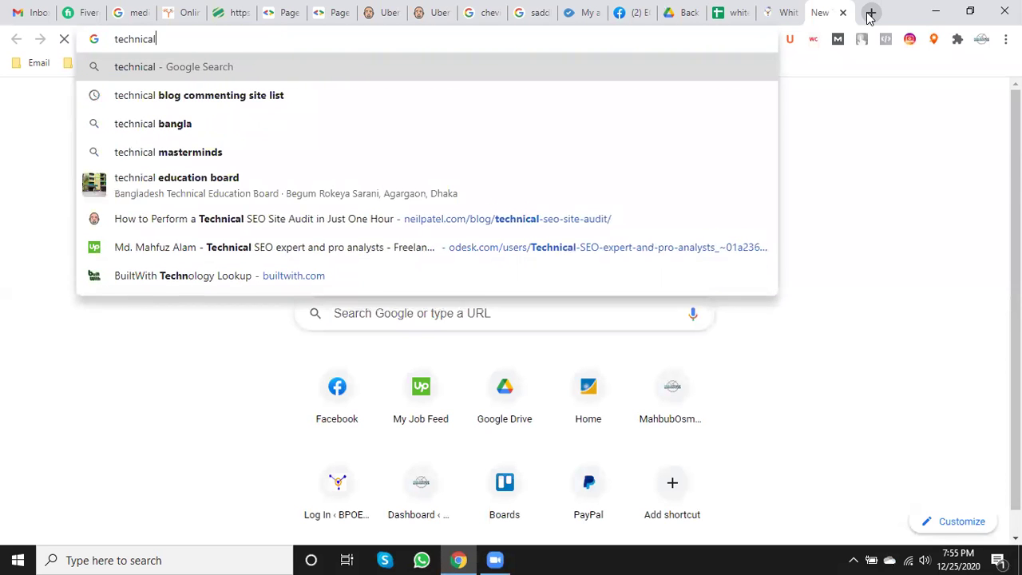
click(235, 99)
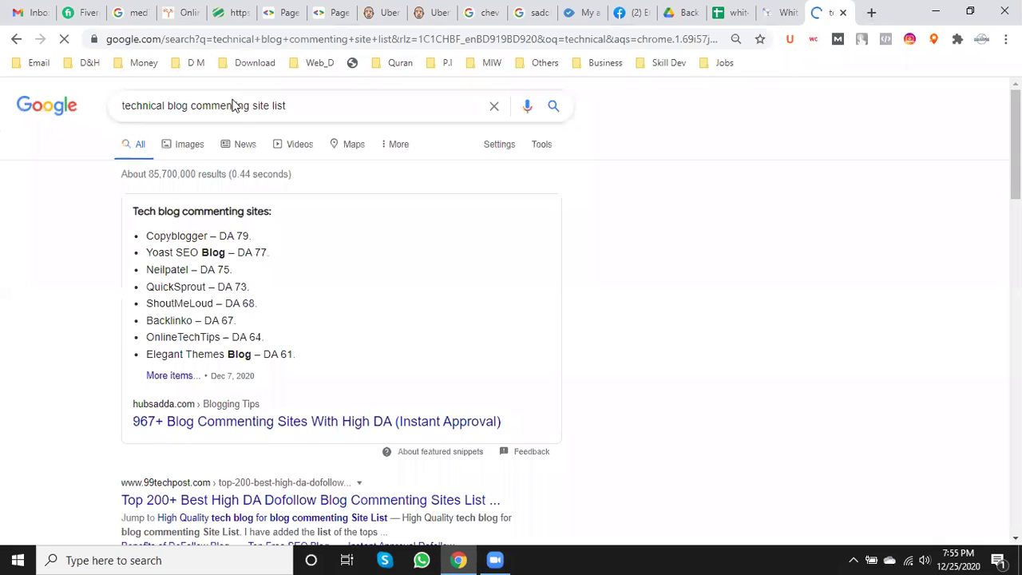
scroll(219, 326, down, 2)
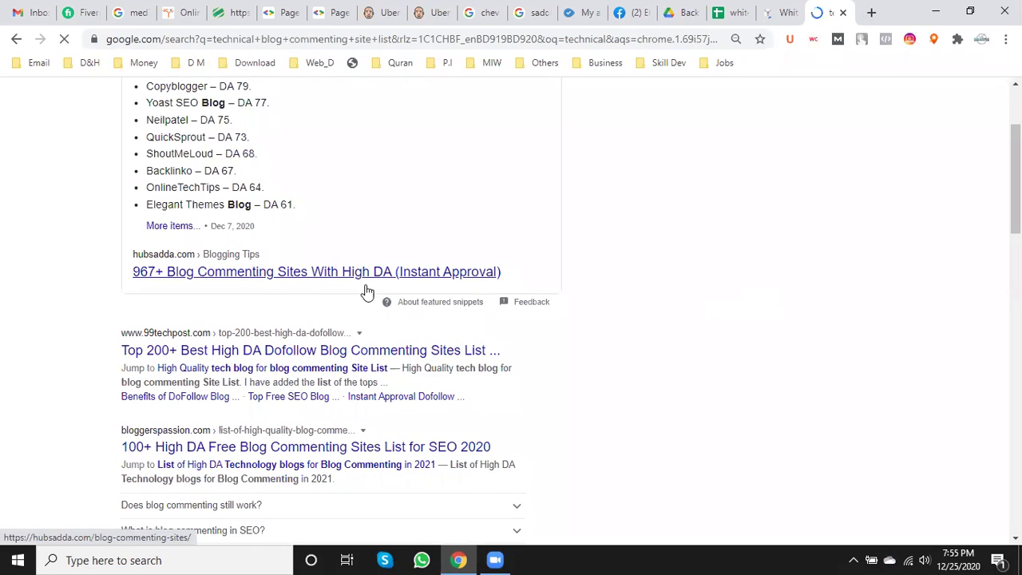
right_click(320, 273)
click(344, 286)
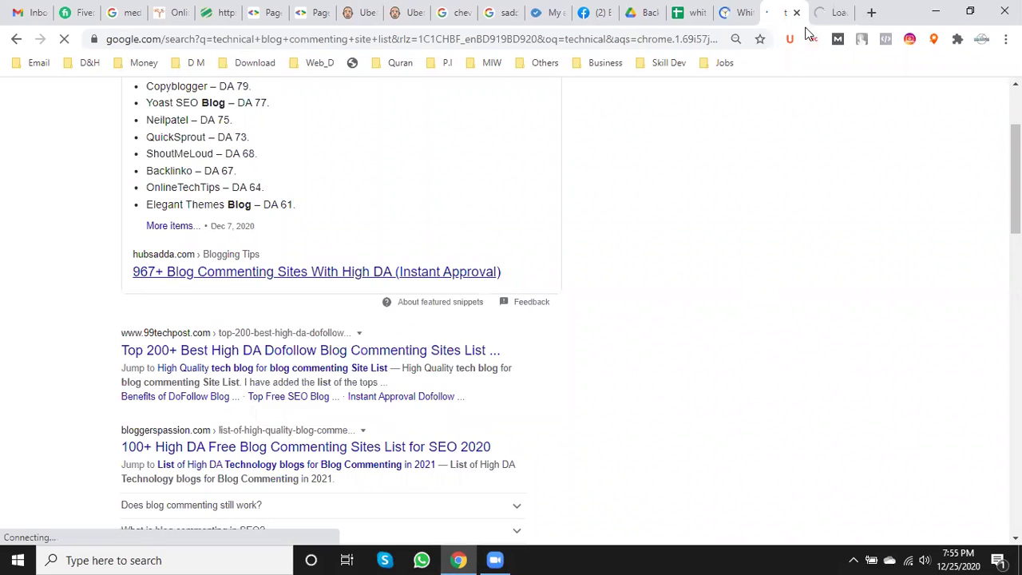
- Copy the HubsAdda '967+ Blog Commenting Sites' page URL and return to the tracking sheet
click(787, 12)
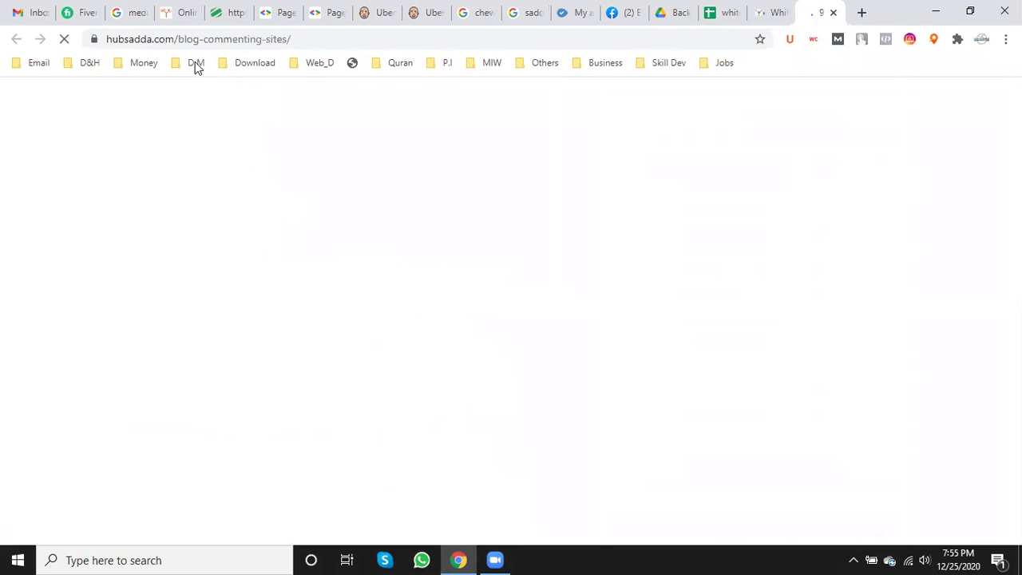
click(196, 39)
key(ctrl+c)
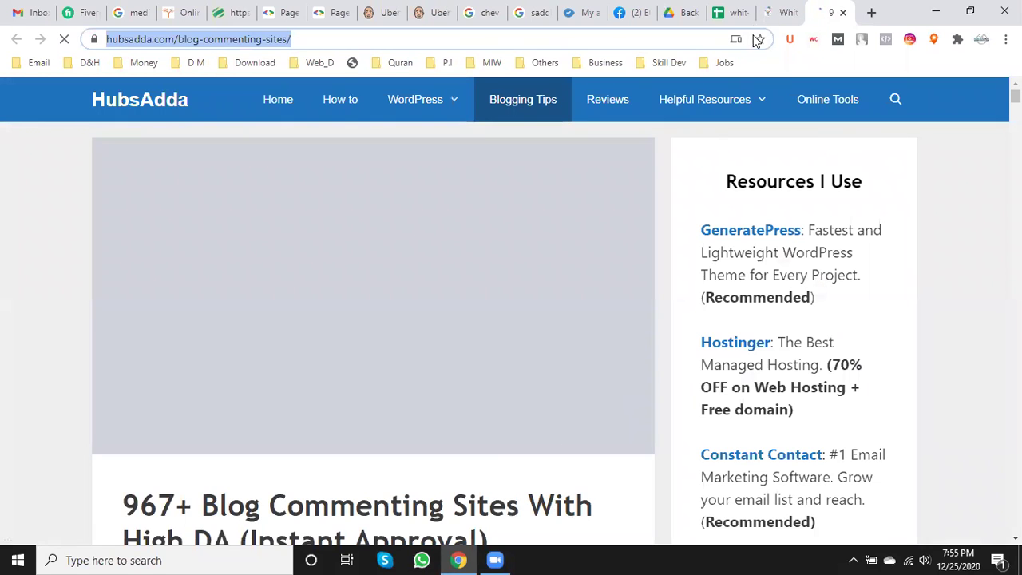
click(733, 11)
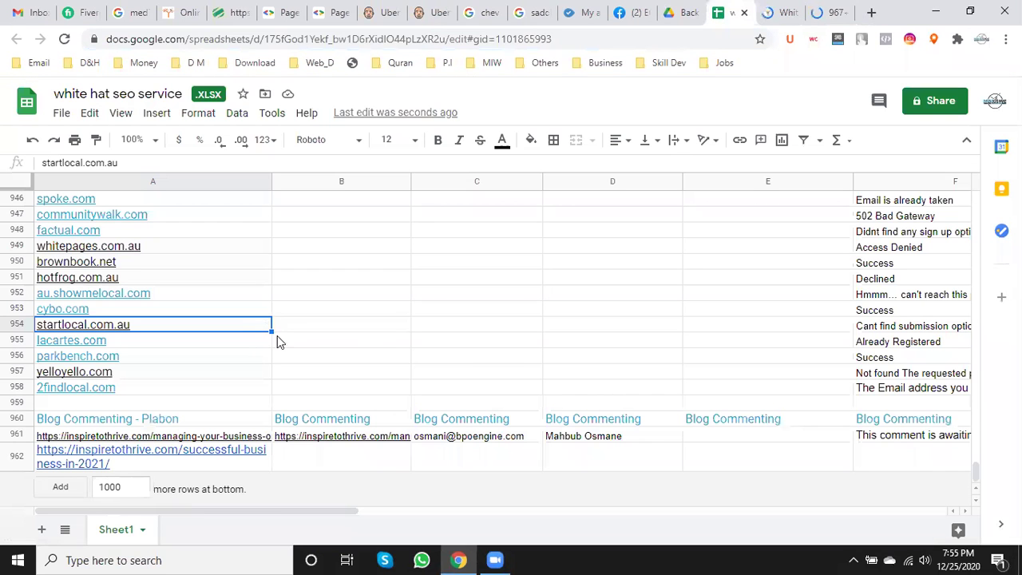
- Insert an empty row below row 962, after the last Blog Commenting post URL
click(384, 336)
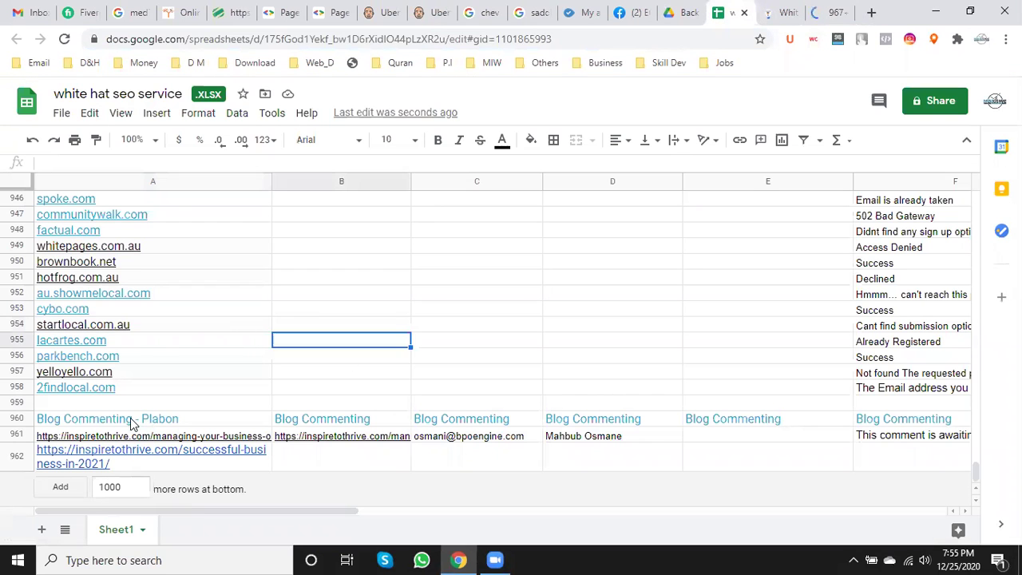
click(18, 459)
right_click(17, 460)
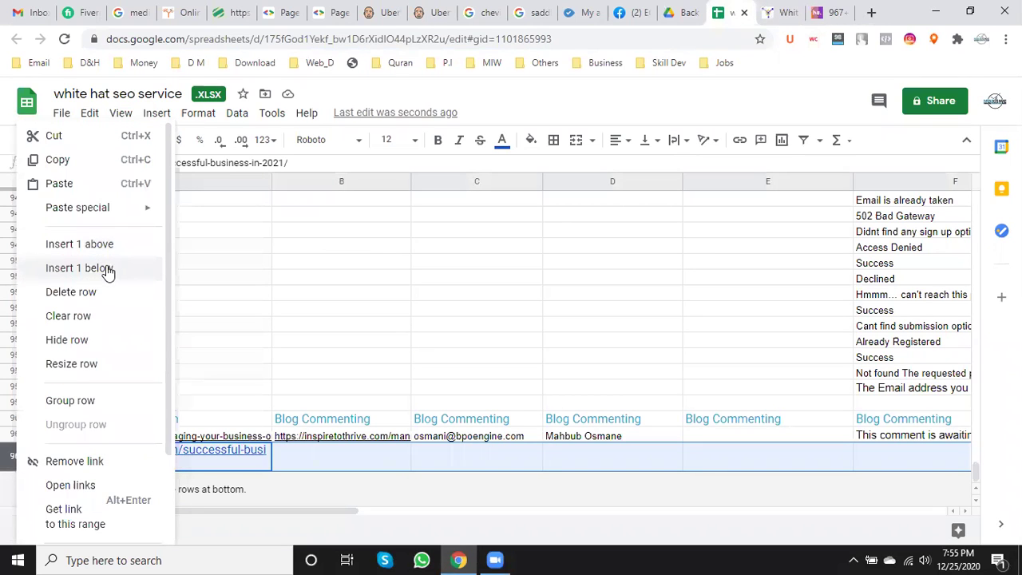
click(264, 267)
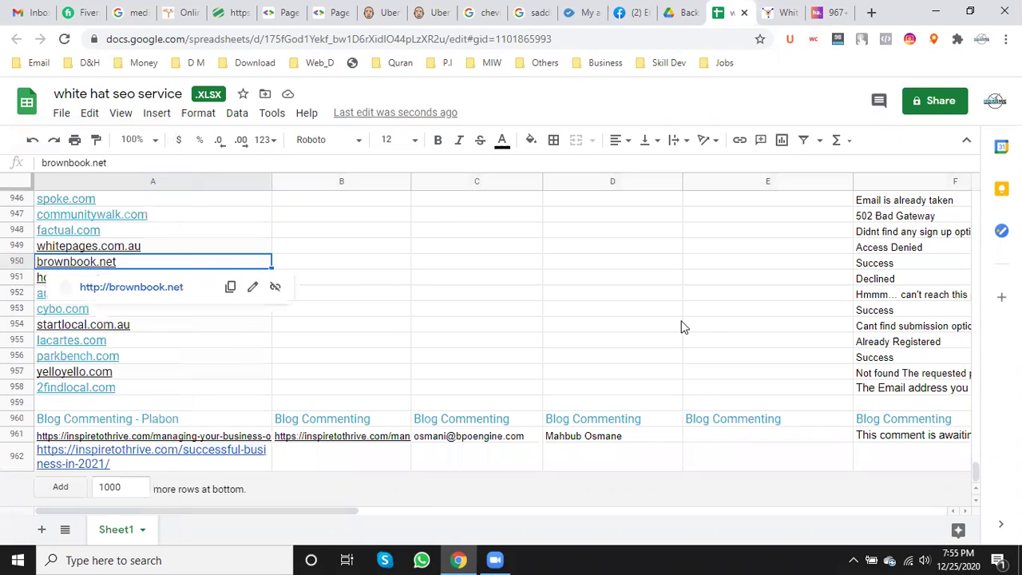
click(16, 455)
right_click(16, 455)
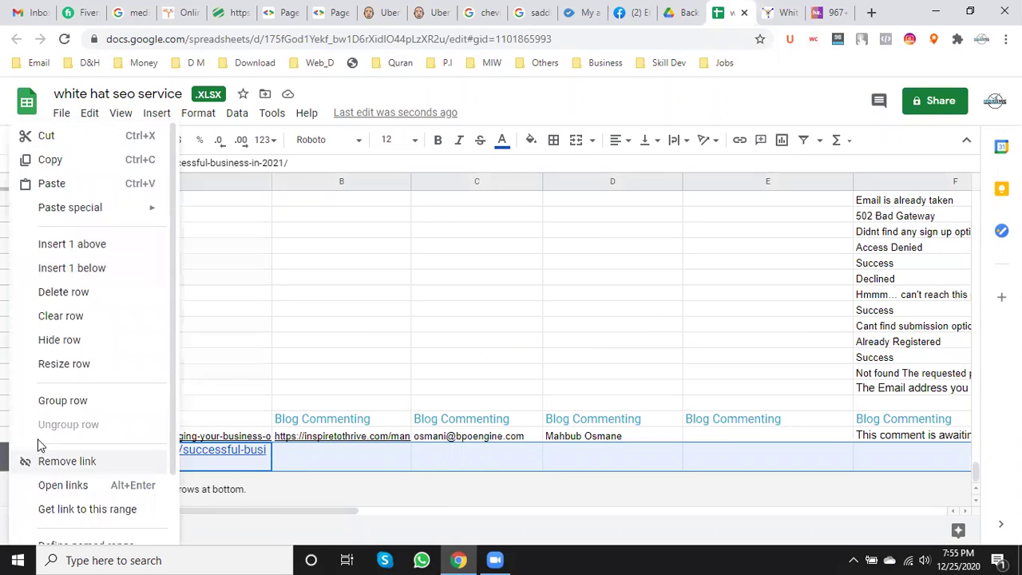
click(104, 267)
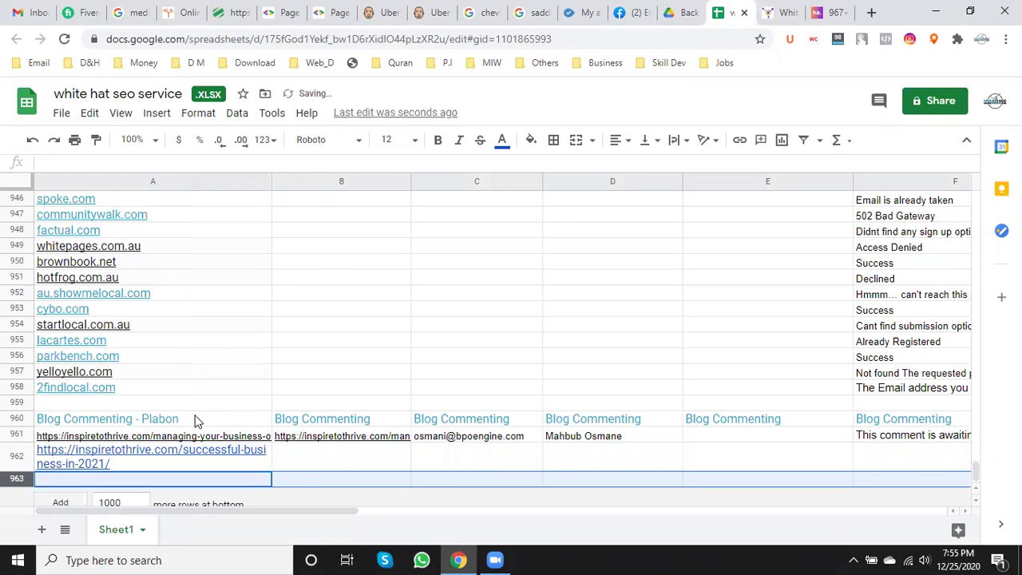
click(57, 479)
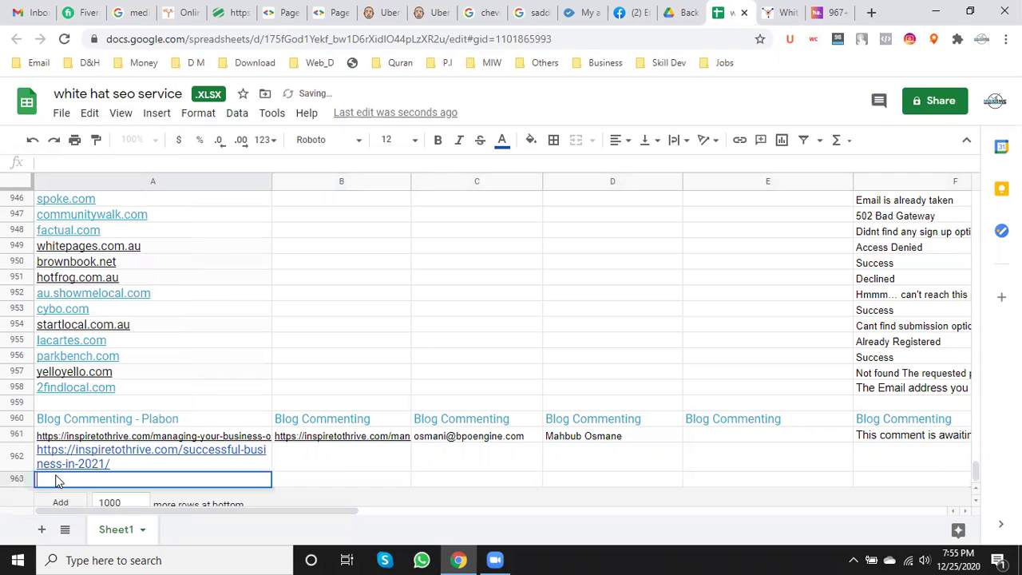
key(ctrl+v)
click(515, 324)
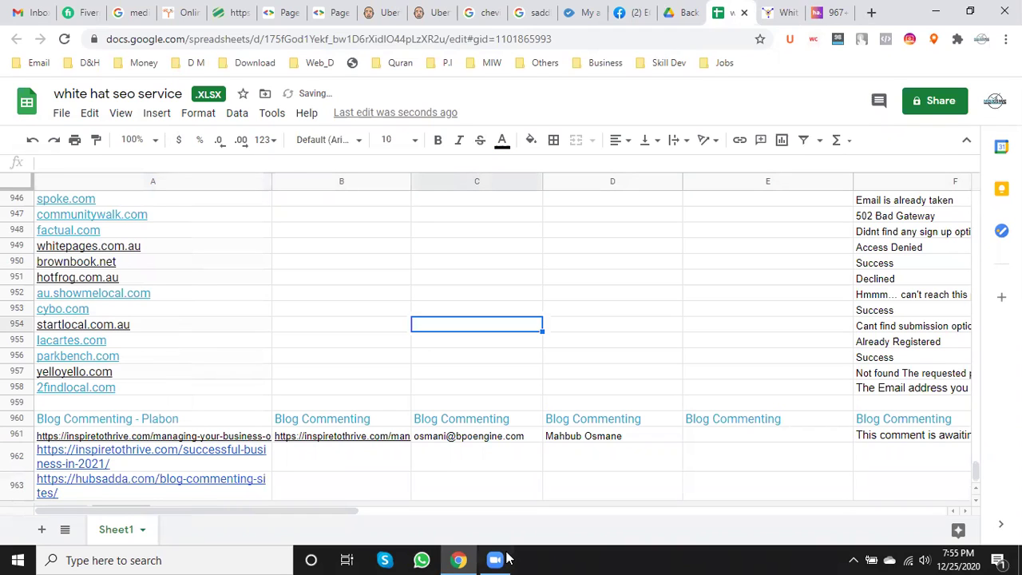
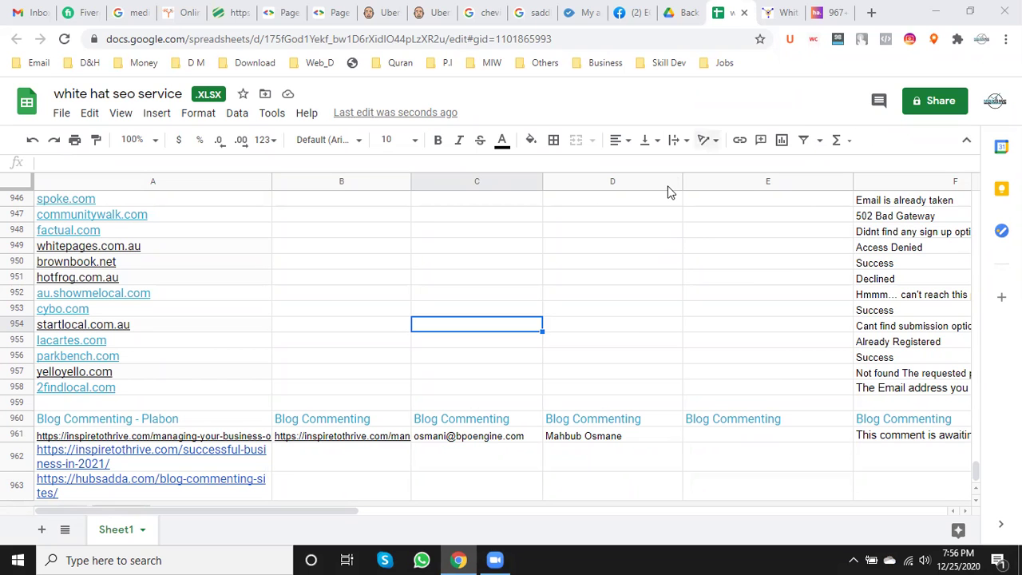
- Open the Share dialog for the 'white hat seo service' spreadsheet
click(933, 100)
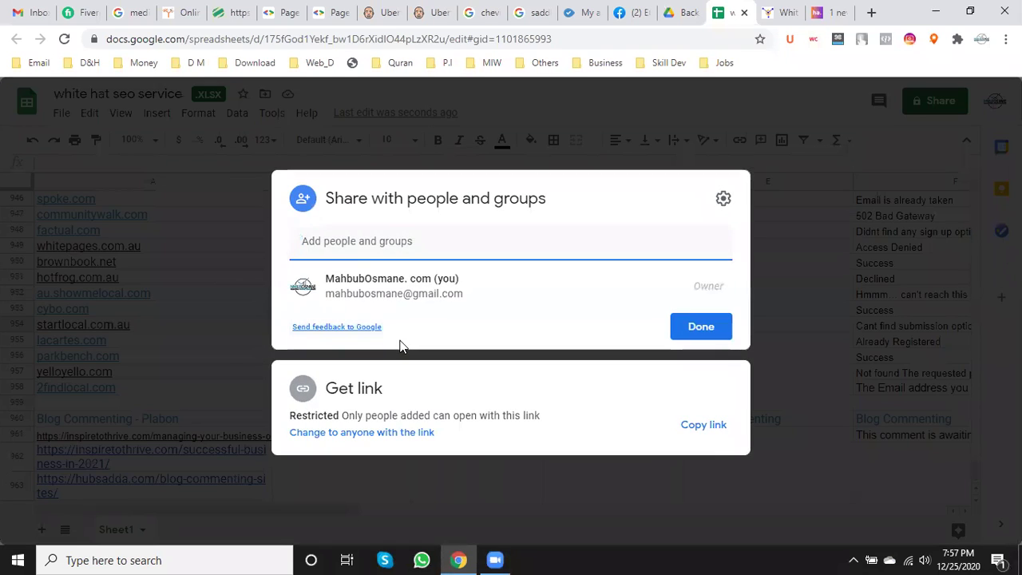
- Add a pasted e-mail address and a second searched contact as editors, then send the invitations
right_click(328, 247)
click(319, 240)
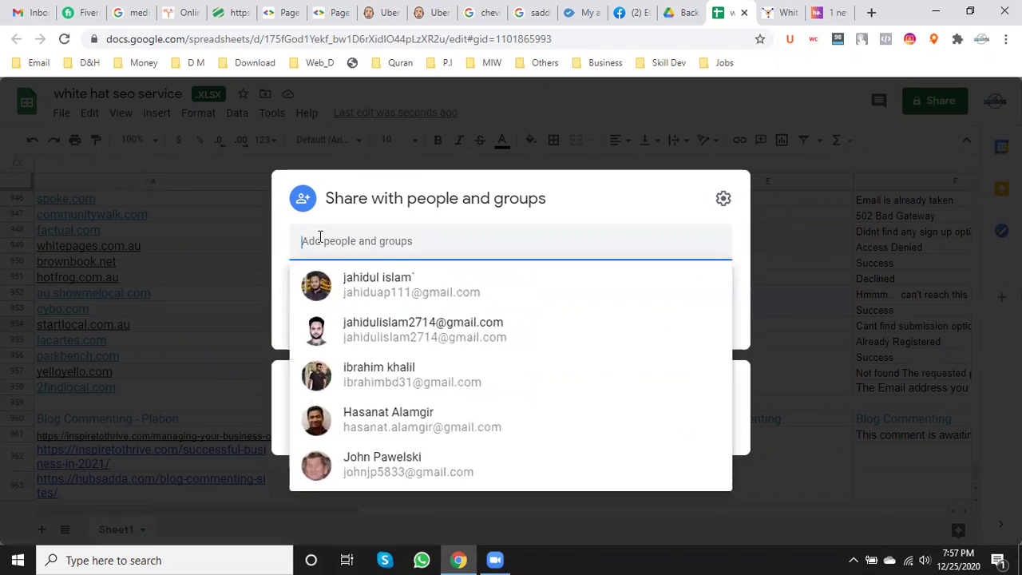
key(ctrl+v)
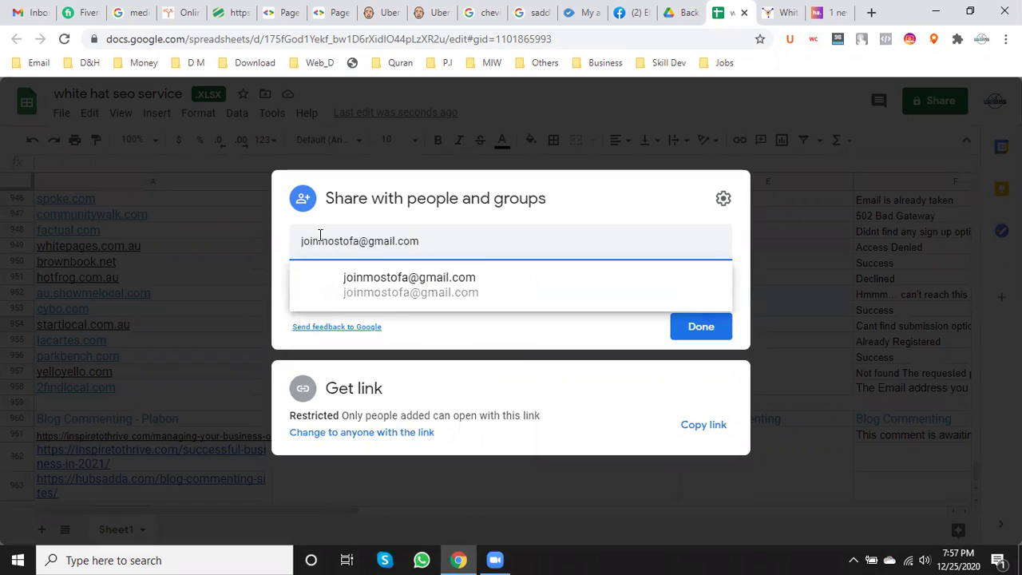
click(422, 296)
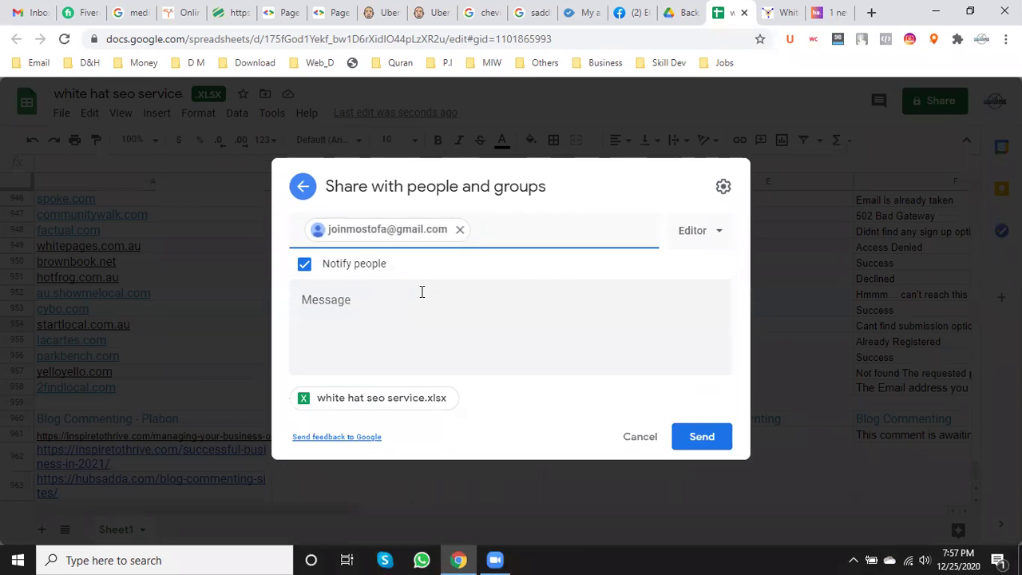
text(ibrahim)
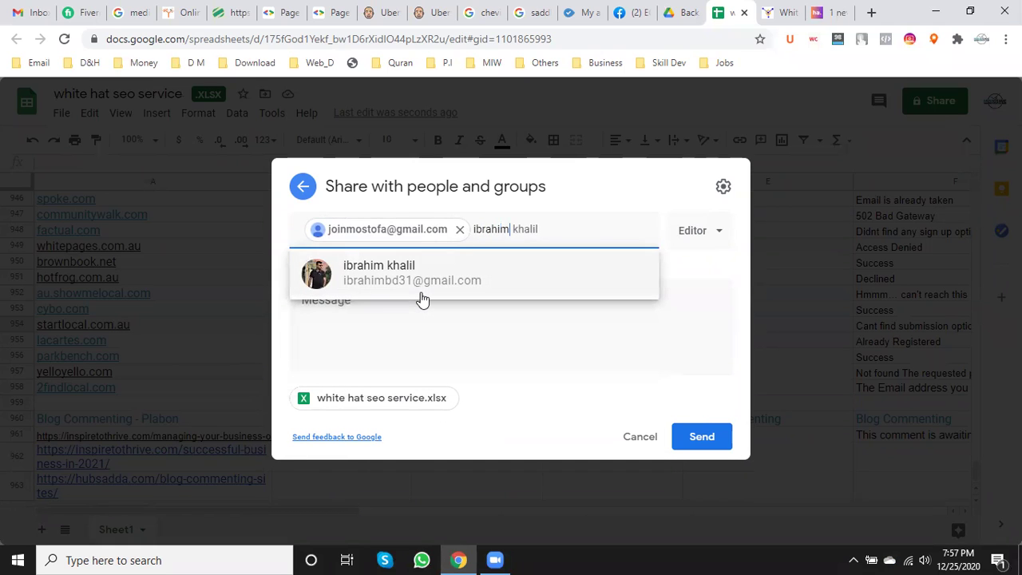
click(436, 277)
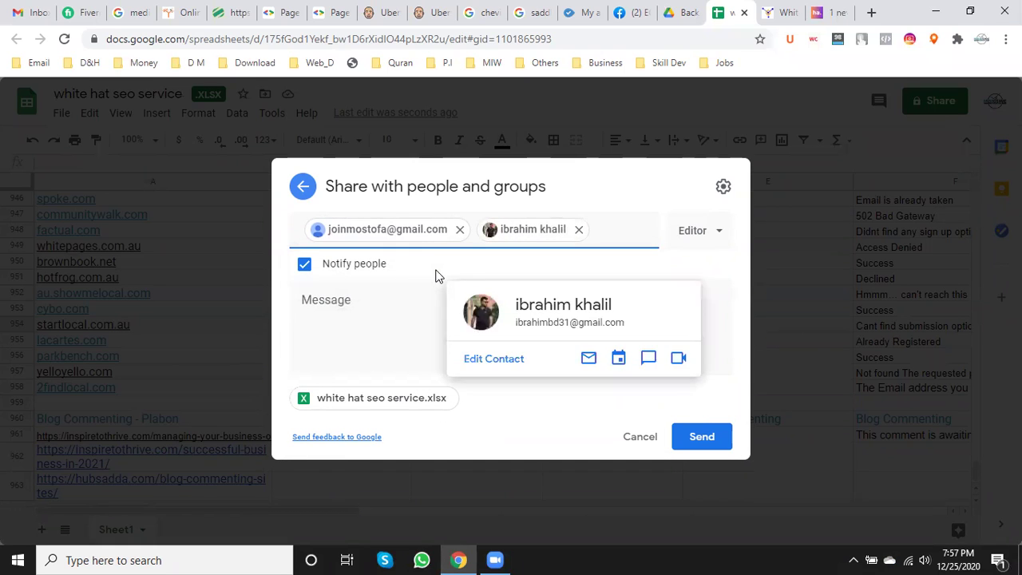
click(713, 445)
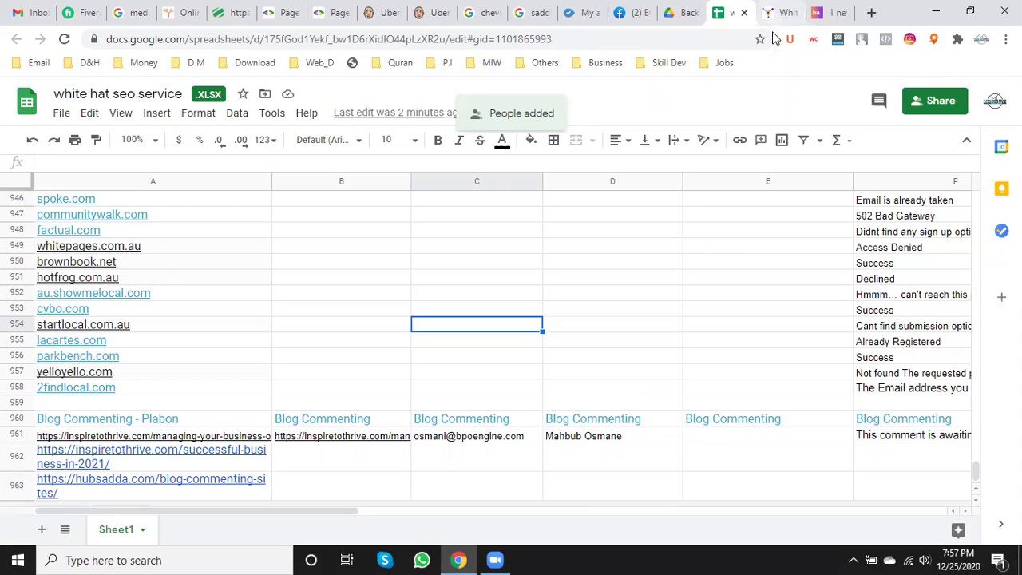
- Close the HubsAdda blog-commenting tab and the BPOEngine White Hat SEO Service tab
scroll(500, 350, down, 1)
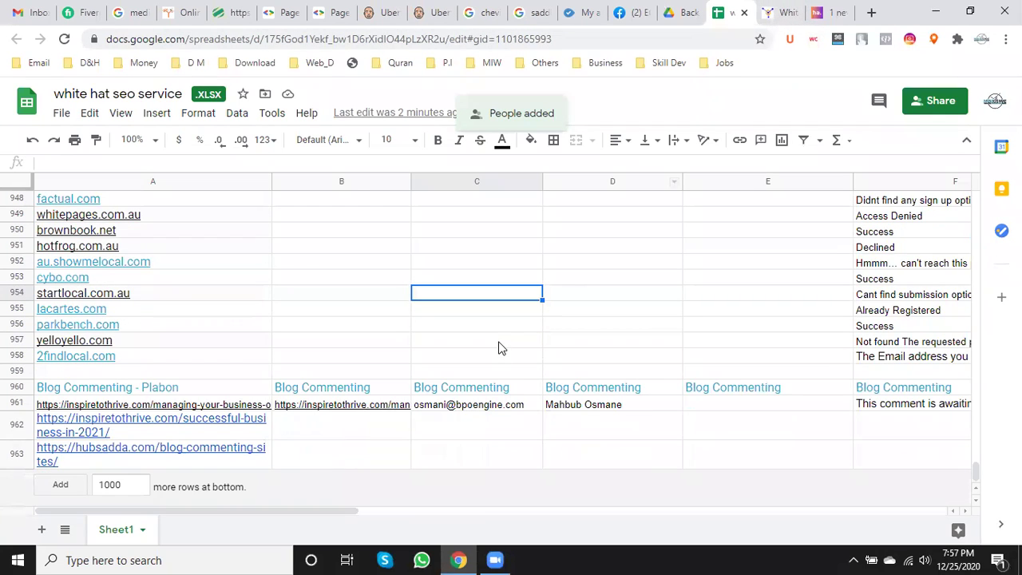
click(835, 12)
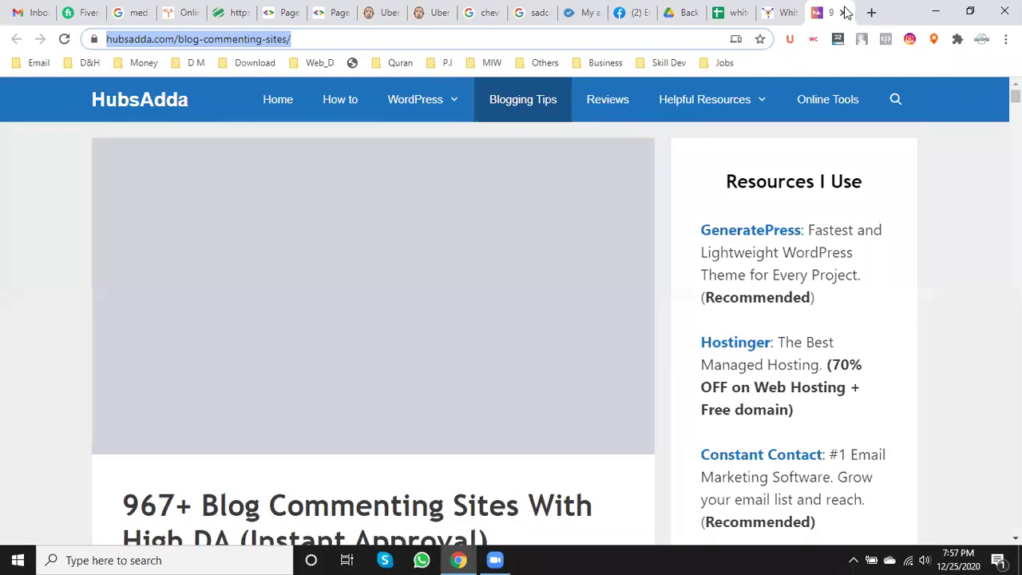
click(846, 12)
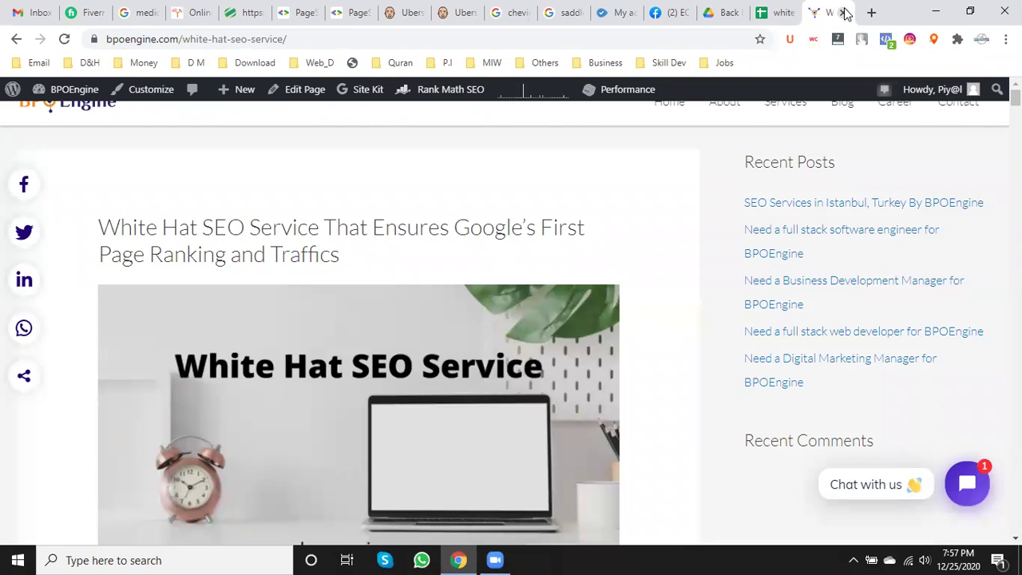
click(782, 12)
click(835, 12)
click(843, 13)
scroll(255, 314, up, 5)
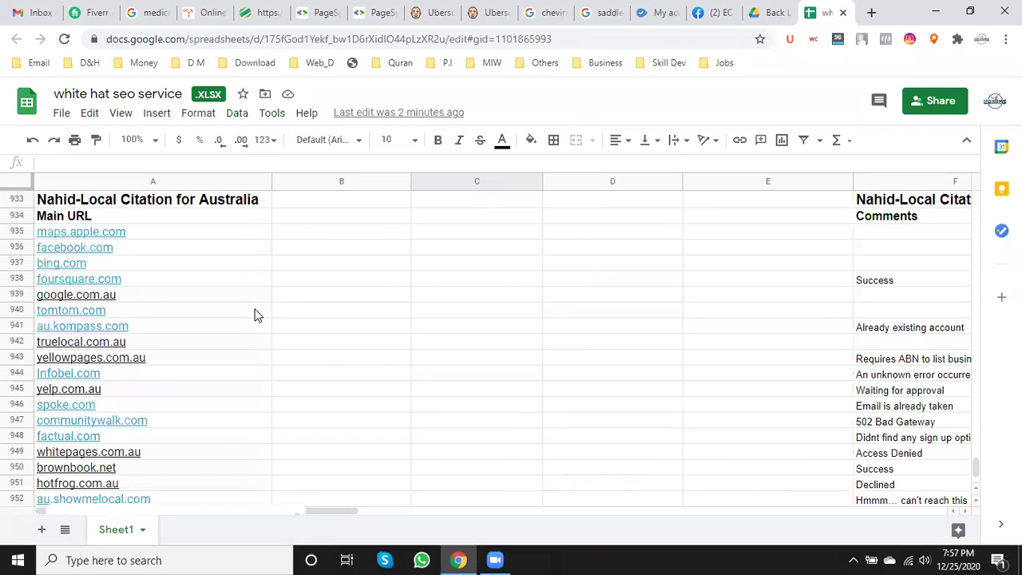
- Search the sheet for 'q&', which returns 0 of 0 matches
mouse_move(255, 313)
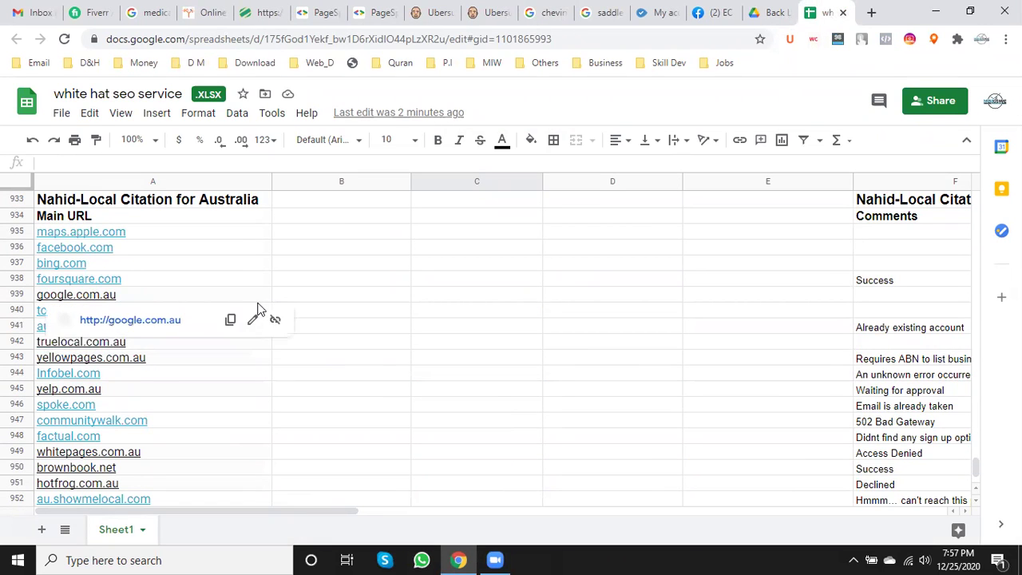
key(ctrl+f)
text(q)
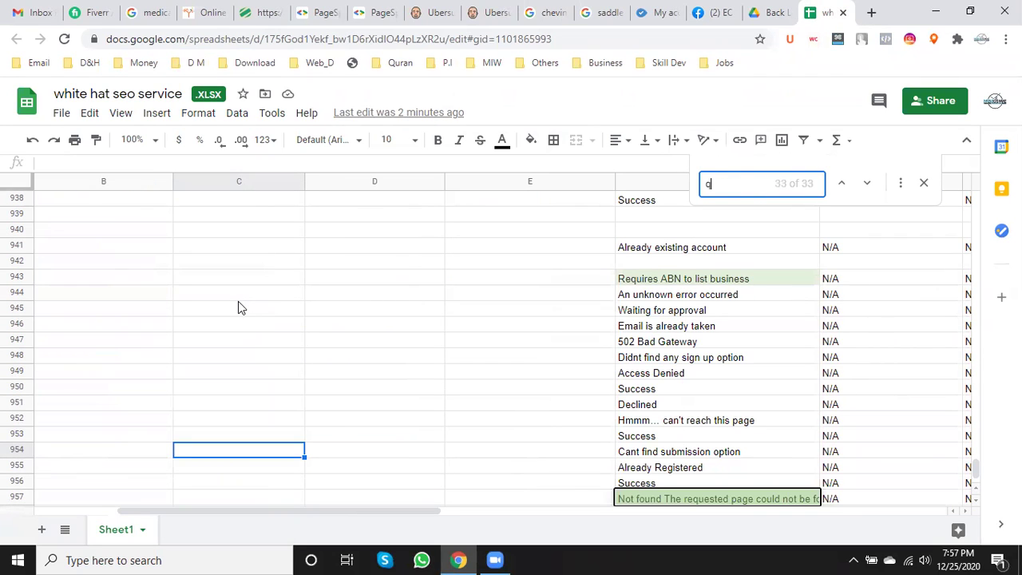
text(ues)
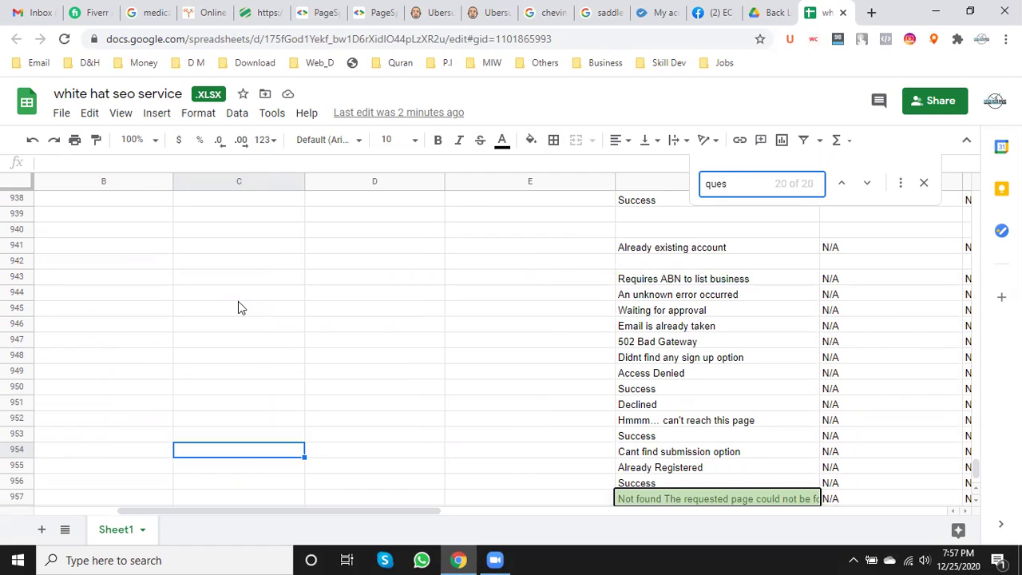
key(BackSpace)
key(BackSpace)
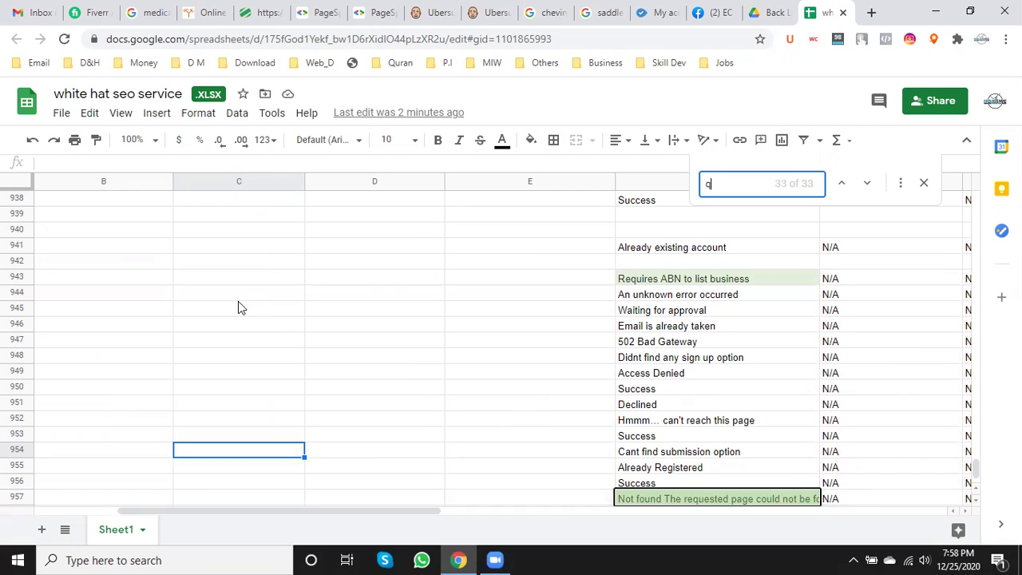
text(&A)
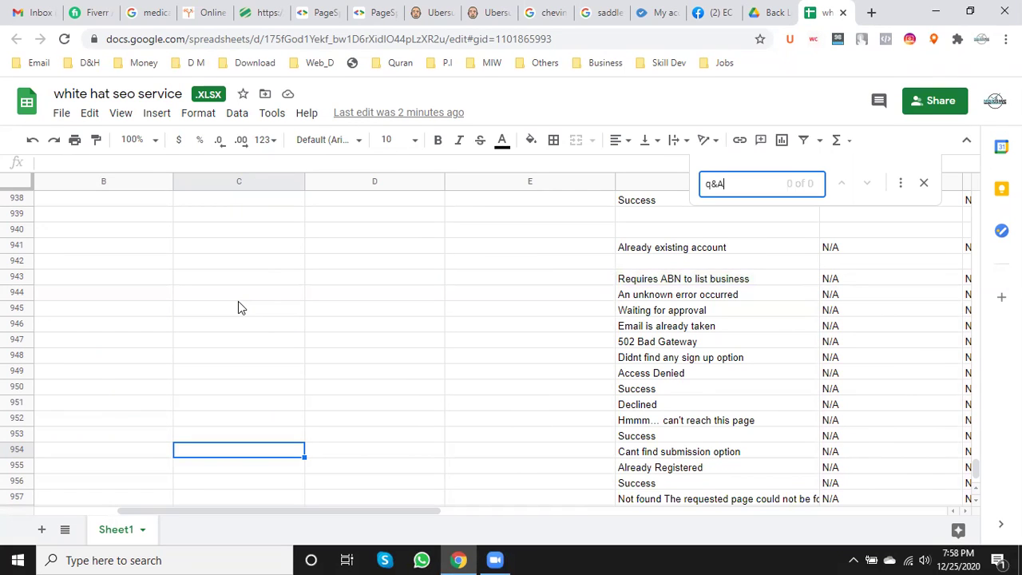
key(ctrl+a)
drag(265, 510, 111, 505)
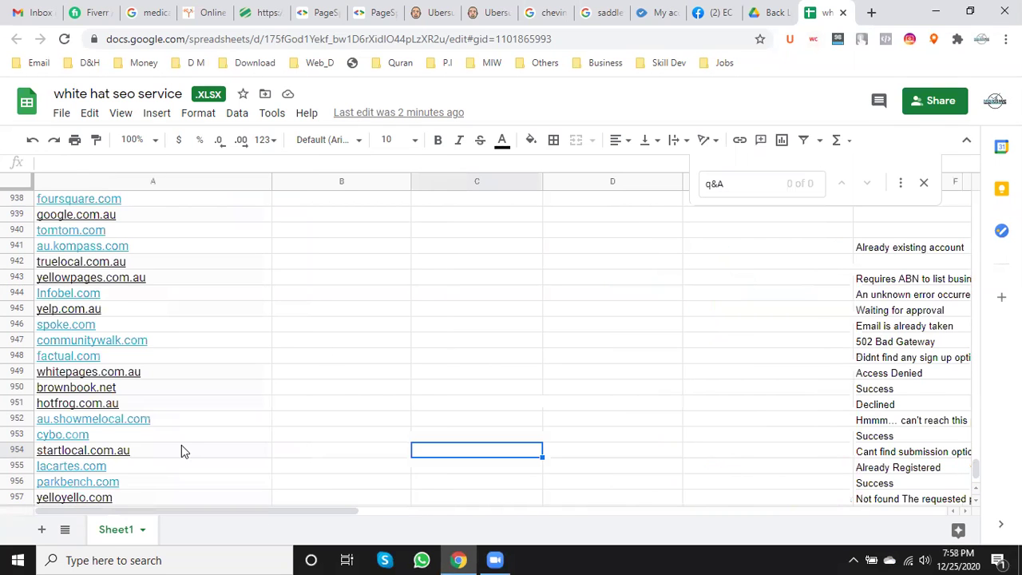
scroll(181, 445, up, 10)
scroll(599, 393, up, 7)
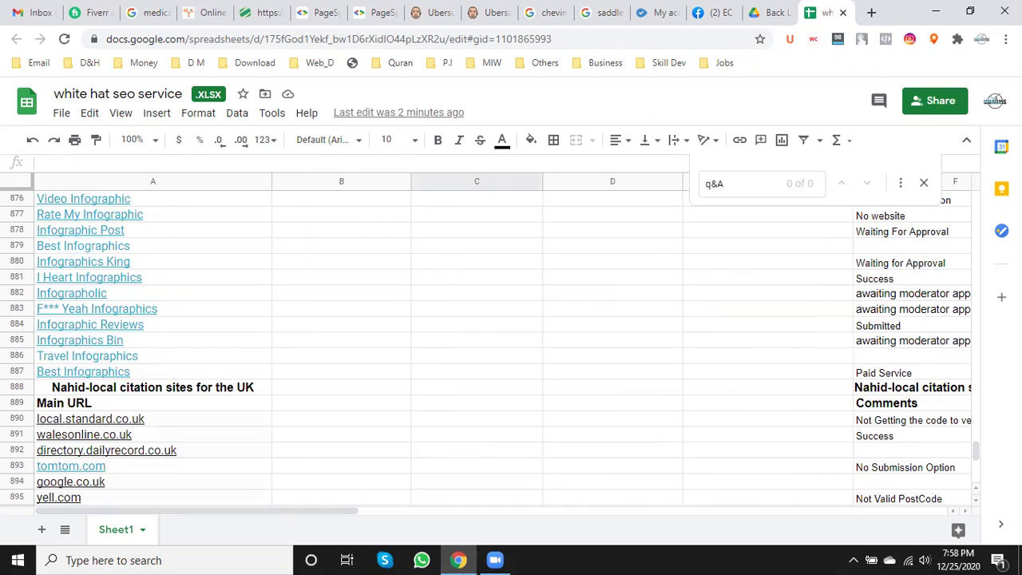
drag(976, 451, 974, 391)
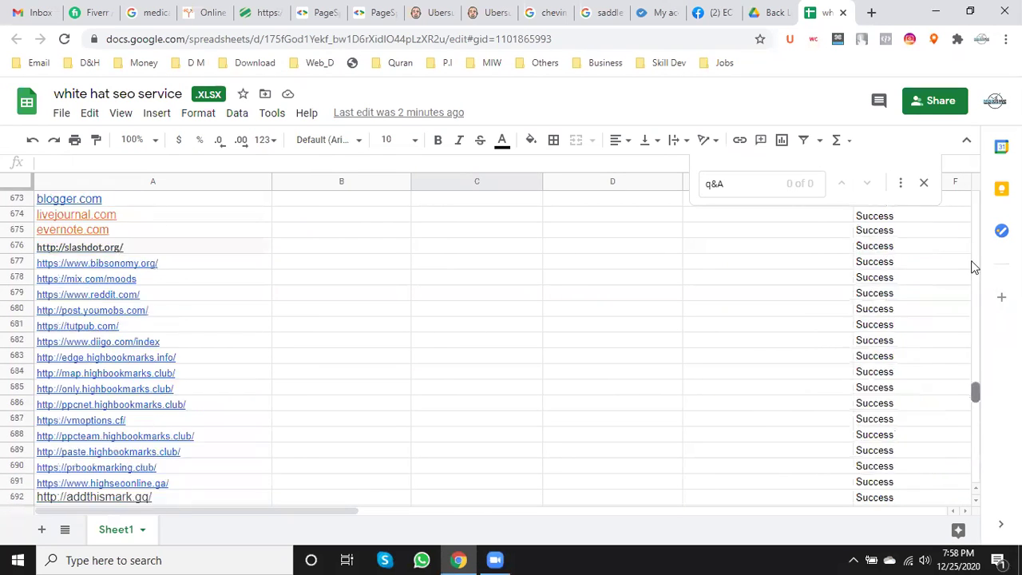
drag(974, 267, 974, 151)
scroll(156, 344, down, 2)
scroll(146, 366, down, 9)
scroll(141, 397, down, 6)
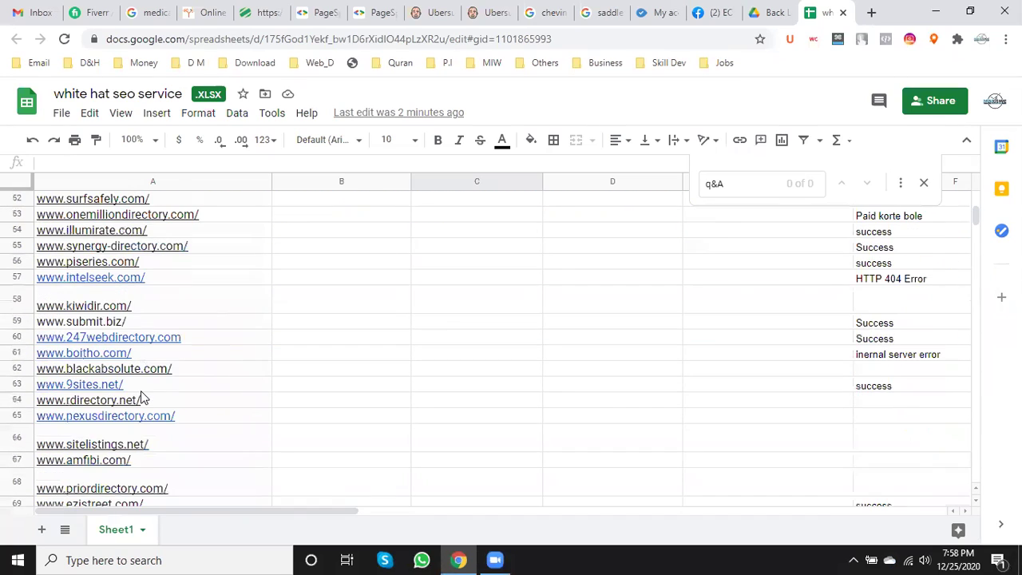
scroll(141, 397, up, 4)
scroll(141, 397, up, 1)
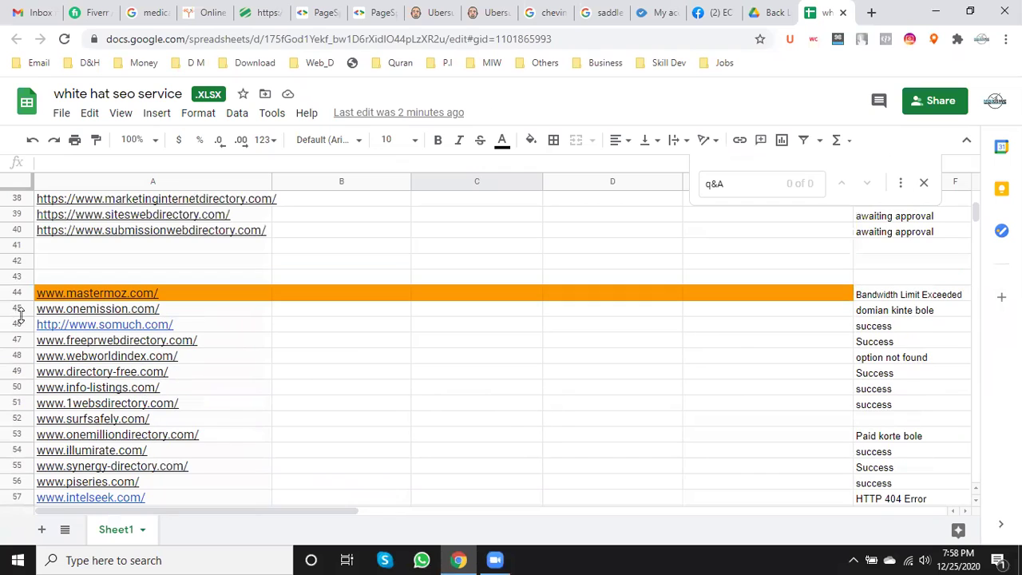
drag(16, 249, 16, 277)
right_click(20, 248)
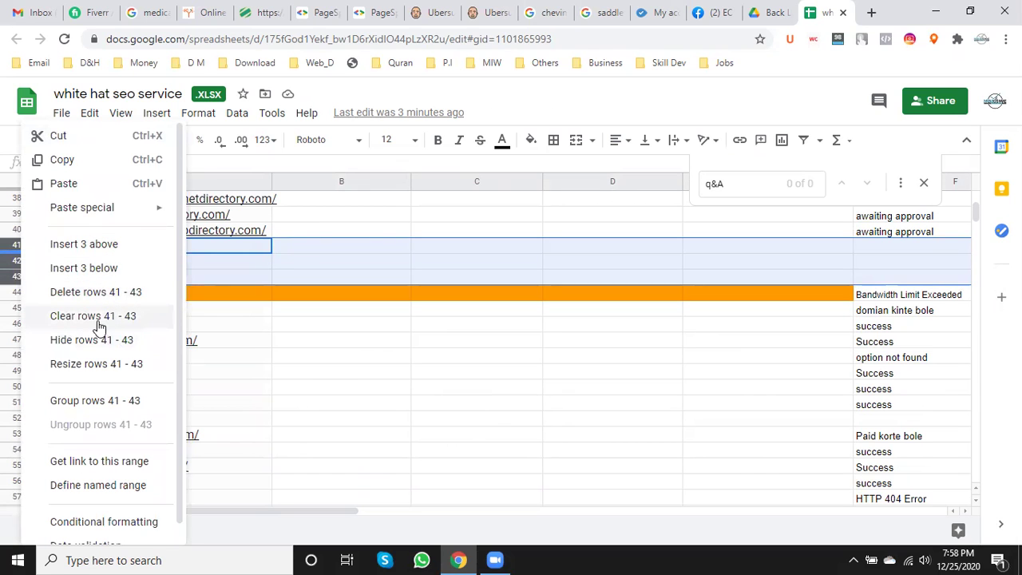
click(93, 295)
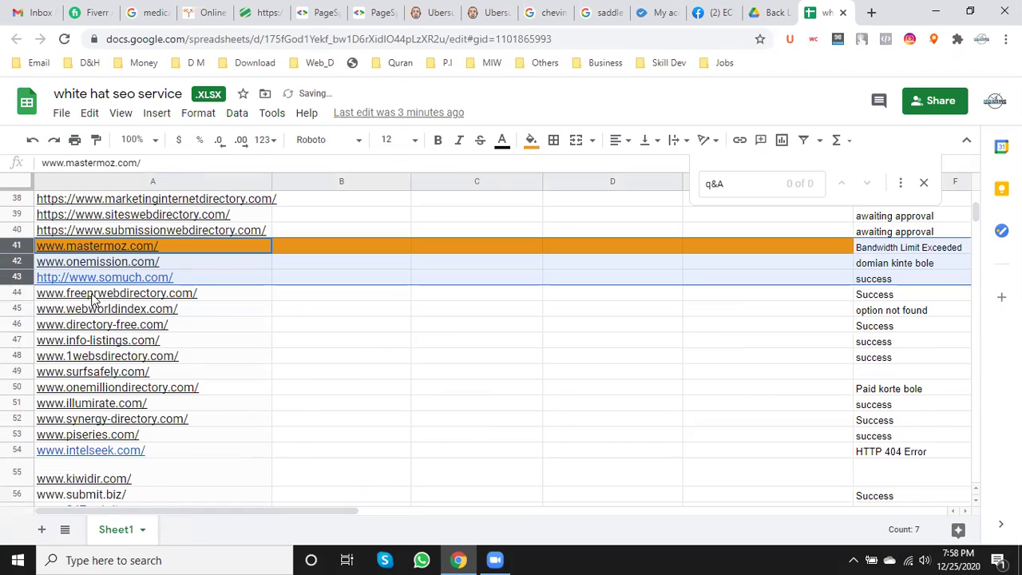
scroll(281, 412, down, 2)
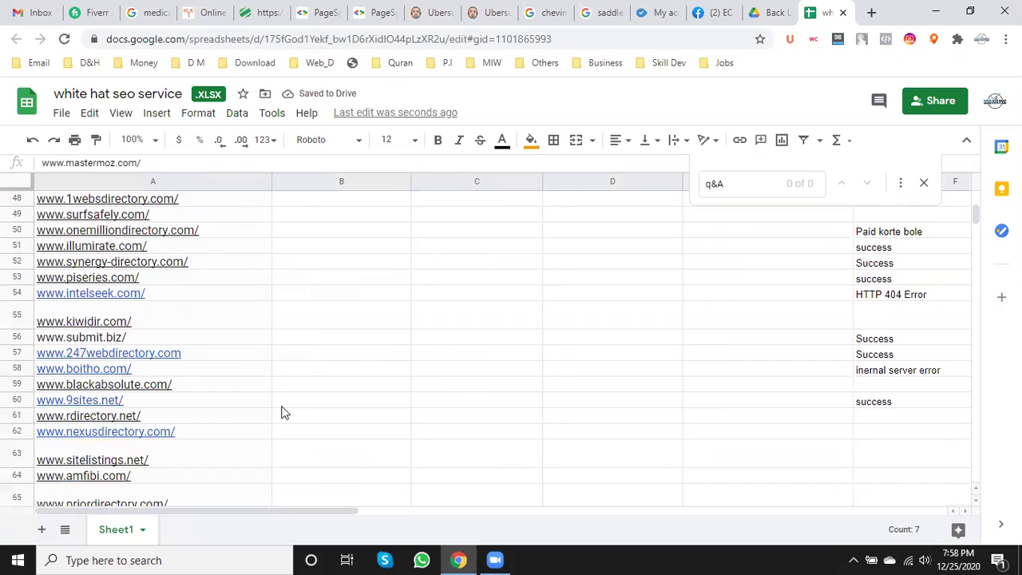
scroll(281, 412, down, 8)
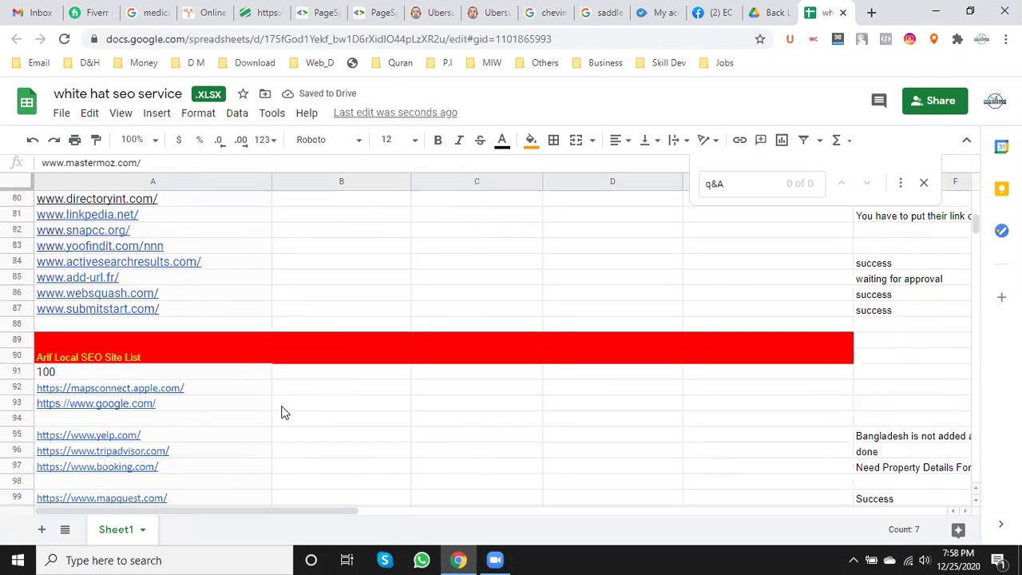
scroll(167, 366, down, 2)
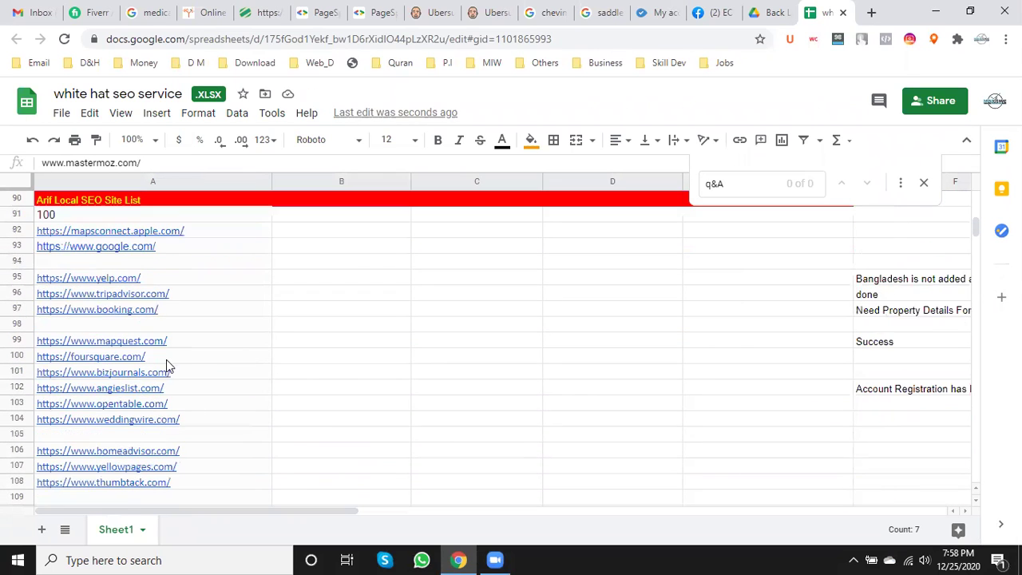
scroll(250, 375, down, 12)
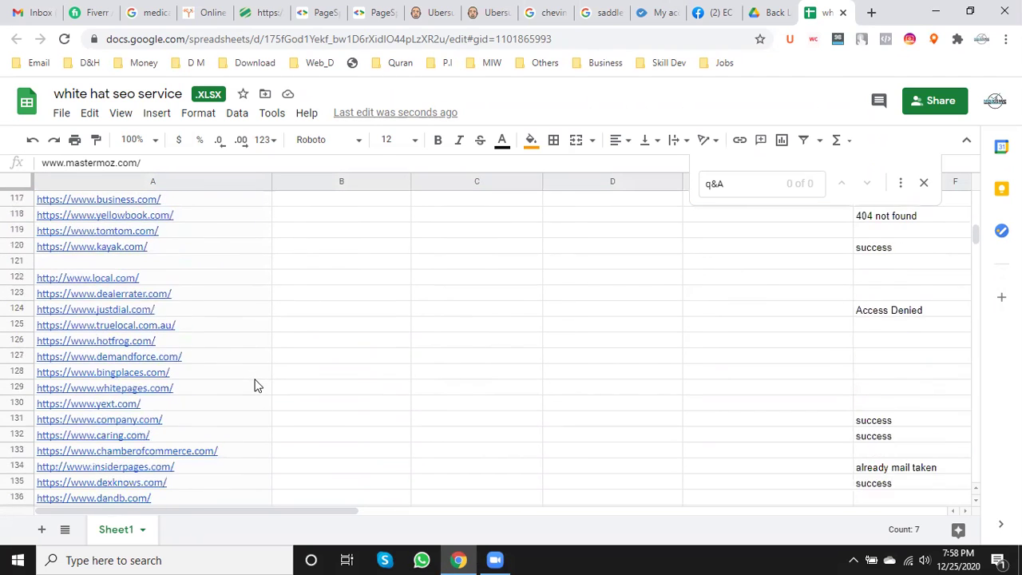
scroll(284, 362, down, 12)
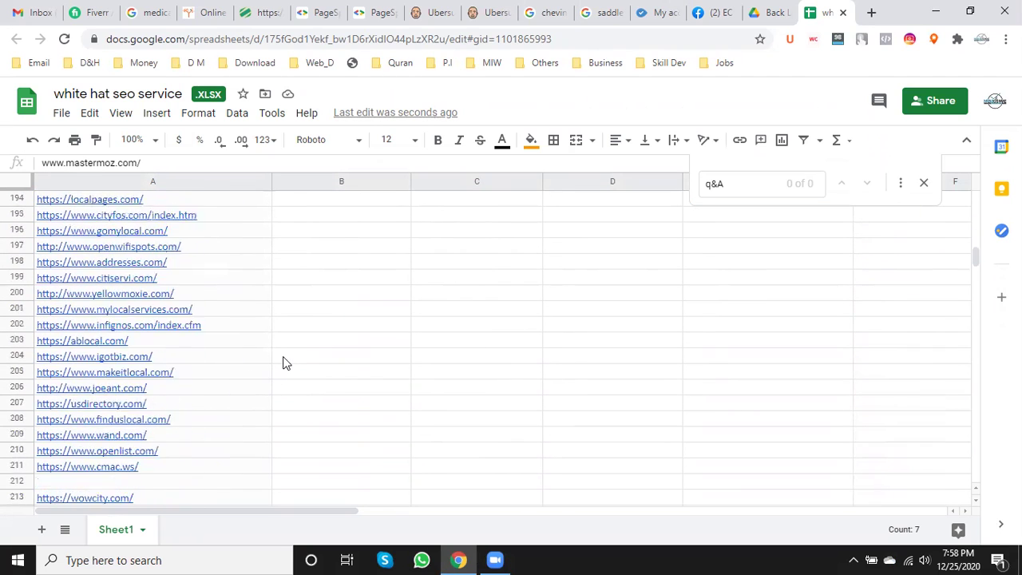
scroll(285, 362, down, 2)
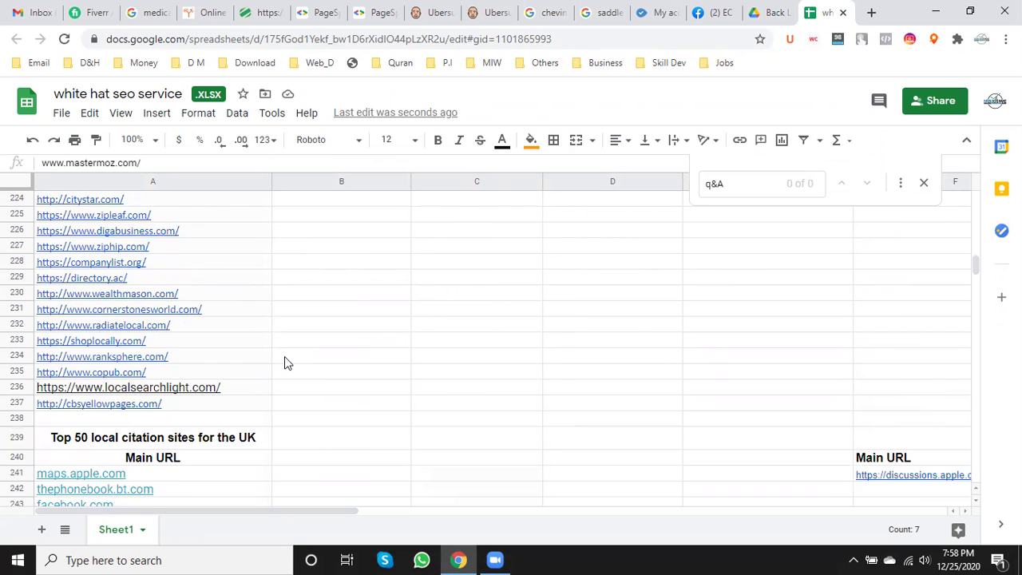
scroll(284, 356, down, 3)
scroll(285, 360, down, 2)
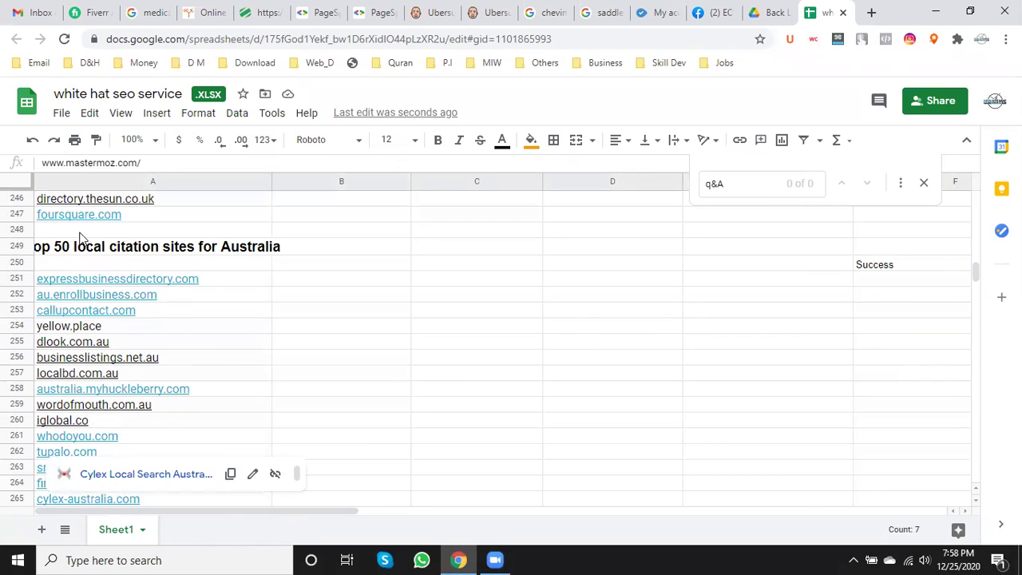
scroll(317, 413, down, 3)
scroll(318, 409, down, 2)
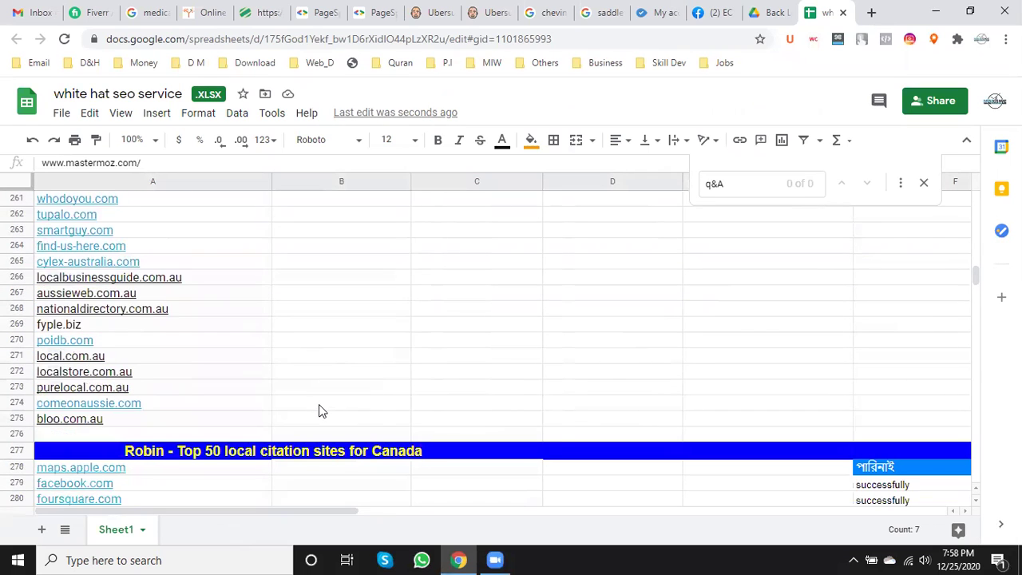
scroll(191, 340, down, 5)
scroll(196, 344, down, 8)
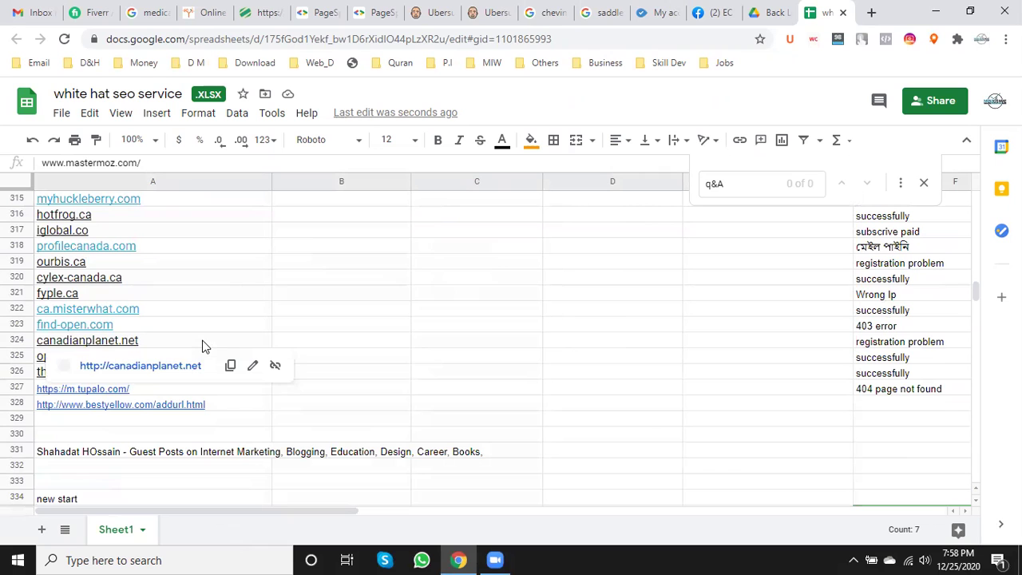
click(228, 455)
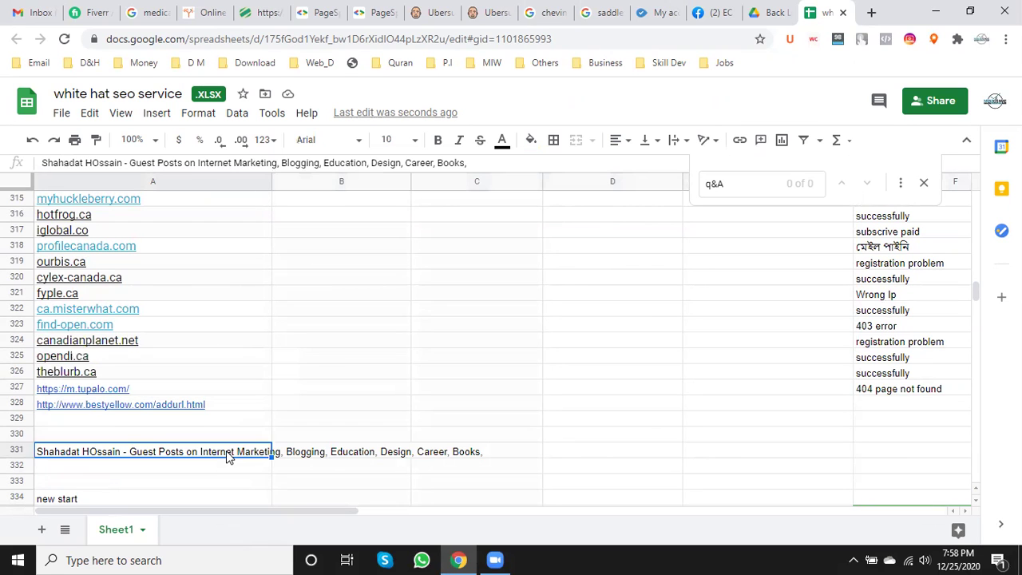
scroll(319, 431, down, 5)
scroll(324, 433, down, 10)
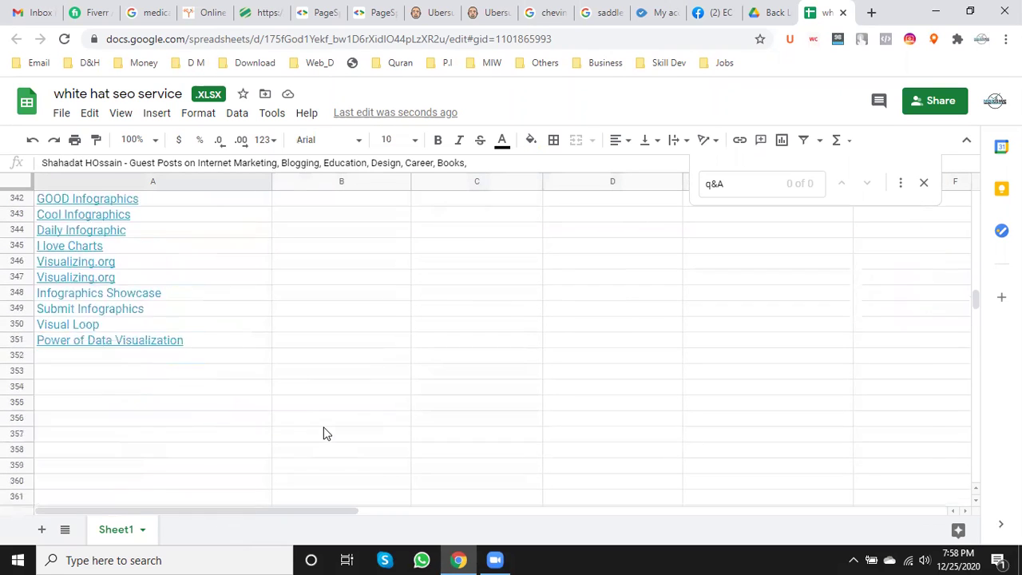
scroll(324, 433, up, 5)
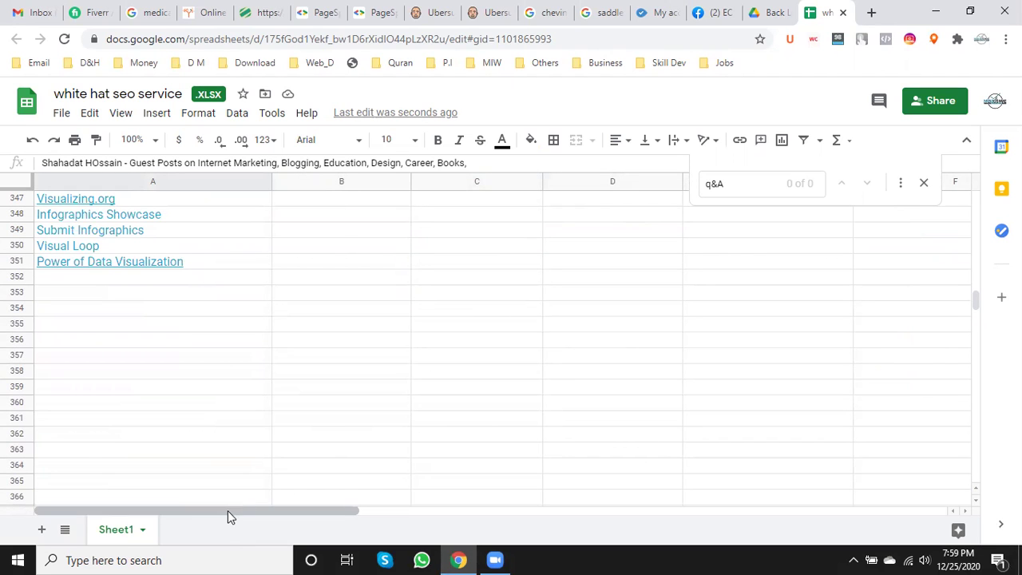
scroll(167, 447, up, 5)
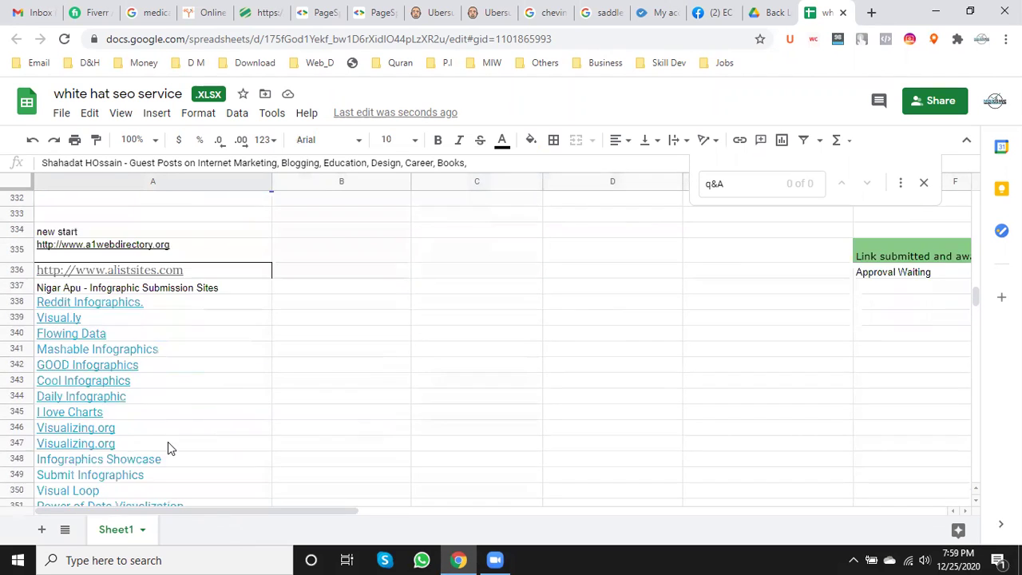
scroll(168, 447, up, 5)
scroll(169, 447, up, 15)
scroll(169, 444, up, 20)
scroll(170, 444, up, 20)
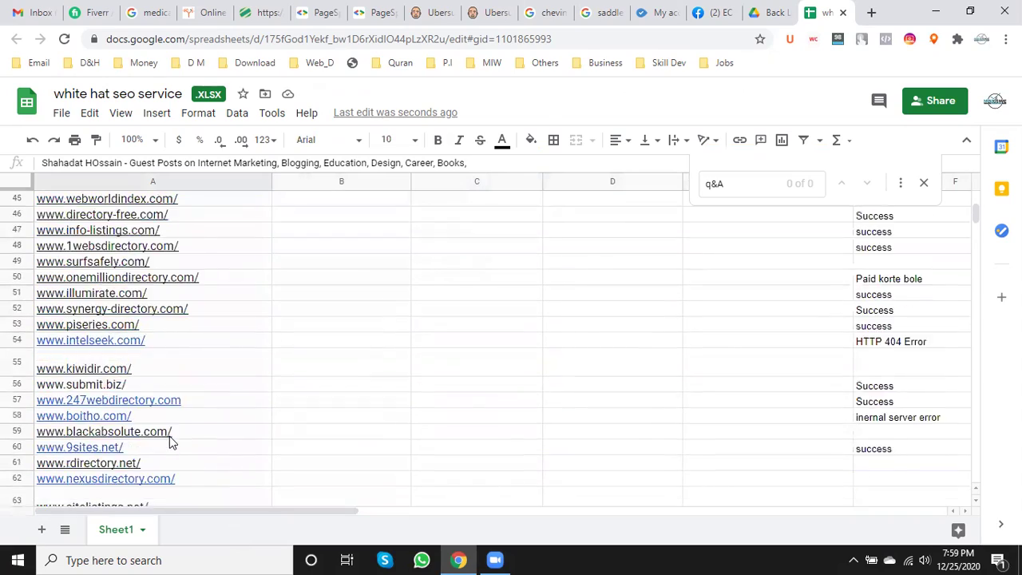
scroll(171, 437, up, 13)
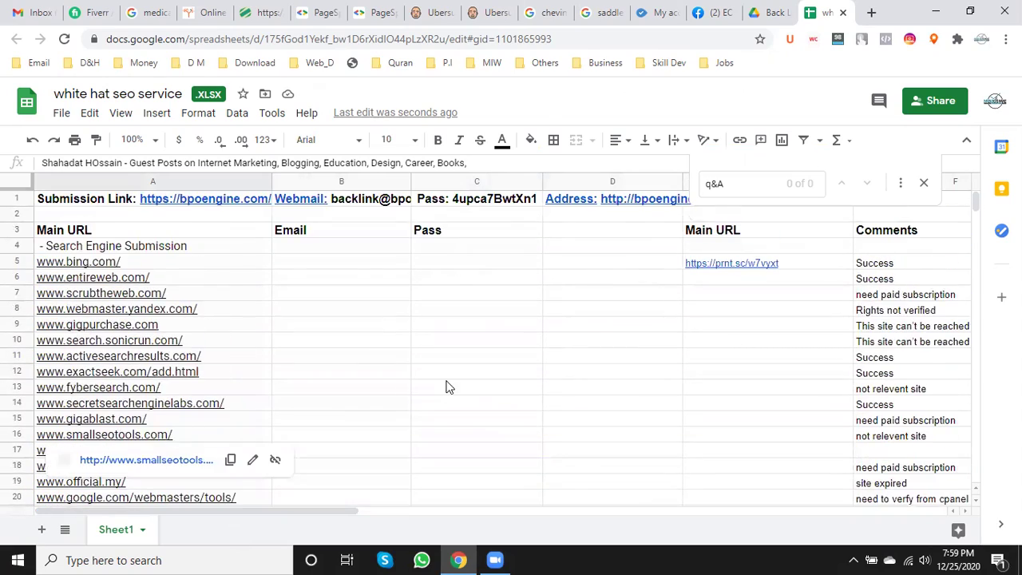
scroll(447, 386, down, 4)
scroll(445, 383, down, 20)
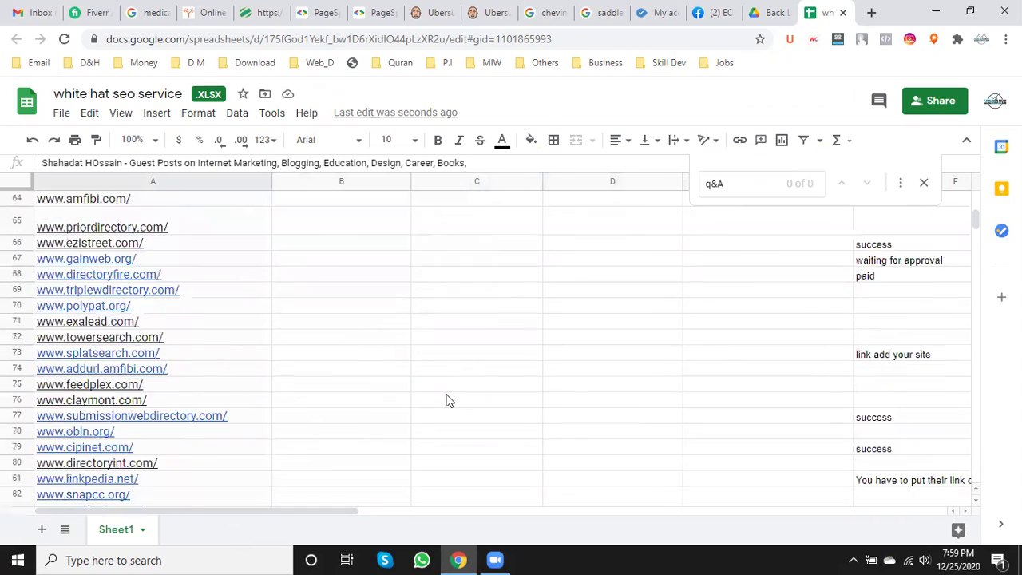
scroll(445, 402, down, 14)
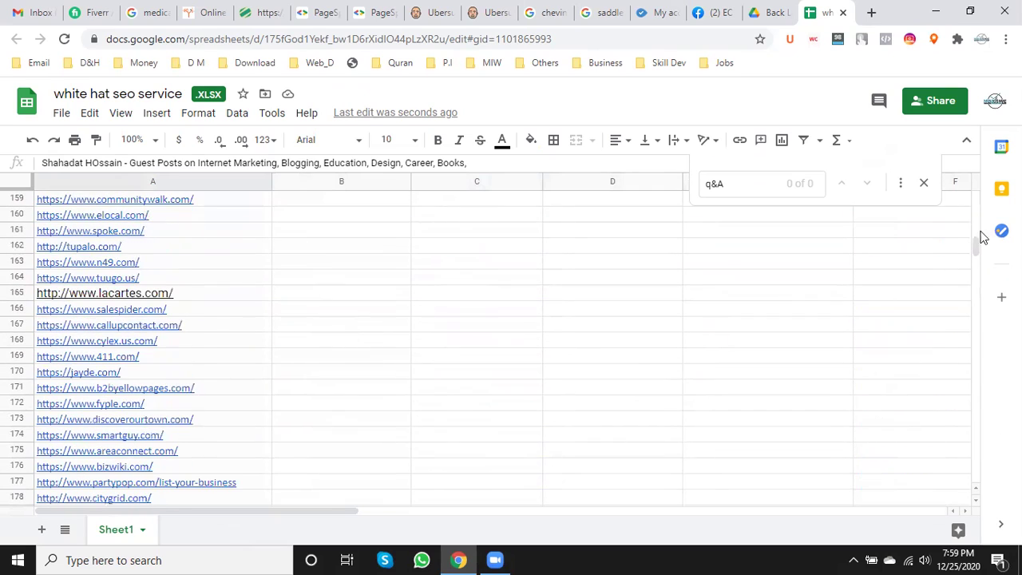
drag(969, 301, 971, 438)
scroll(605, 368, up, 12)
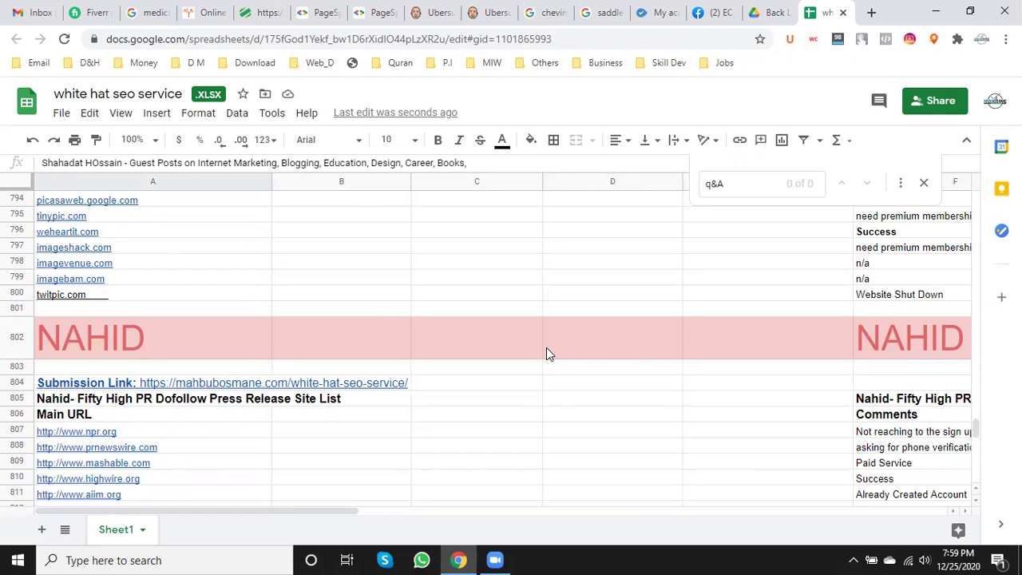
scroll(546, 347, down, 4)
scroll(546, 346, up, 14)
drag(976, 418, 976, 196)
scroll(404, 311, down, 20)
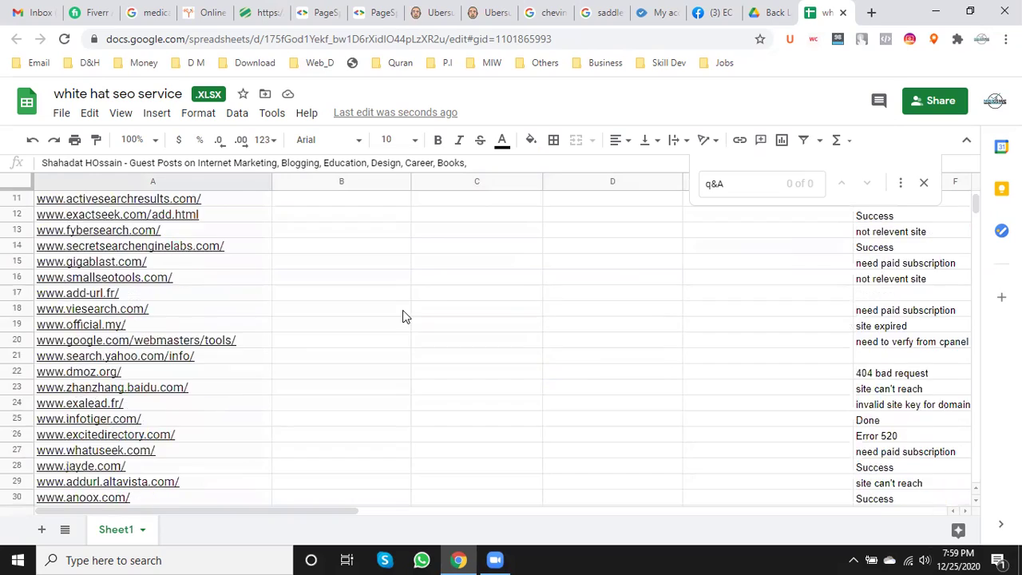
scroll(356, 394, up, 5)
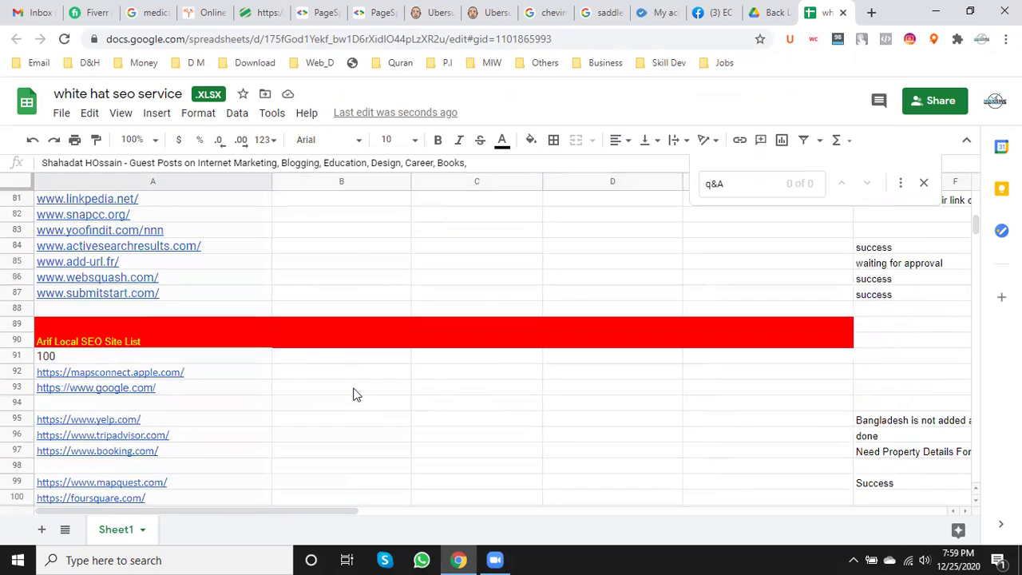
scroll(356, 395, down, 20)
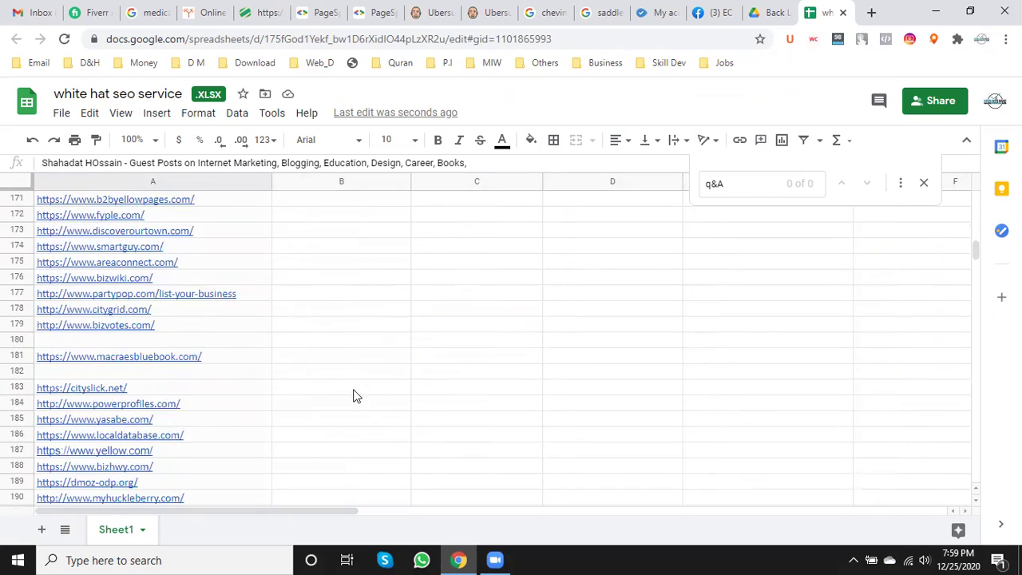
scroll(356, 397, down, 12)
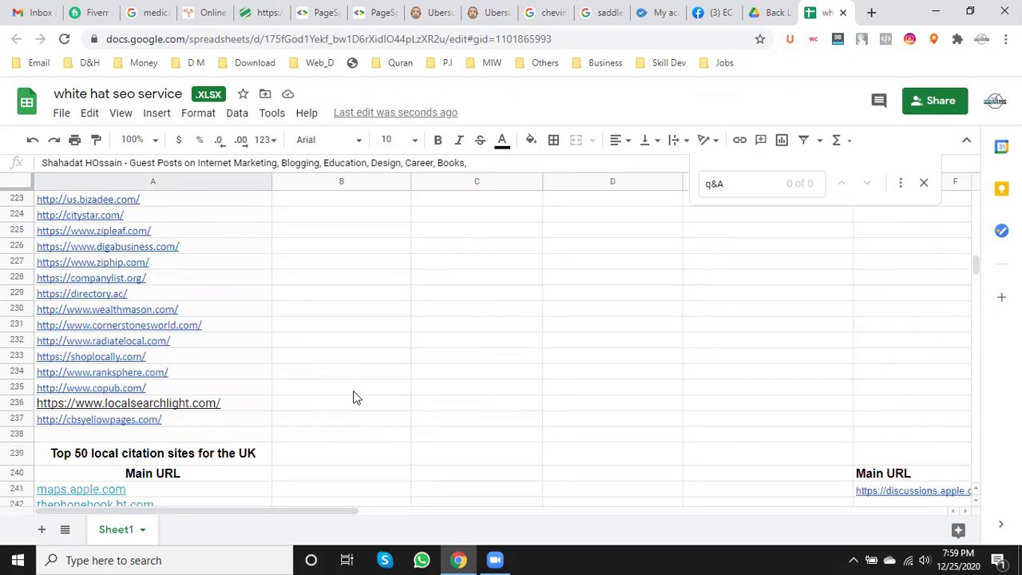
scroll(356, 398, down, 8)
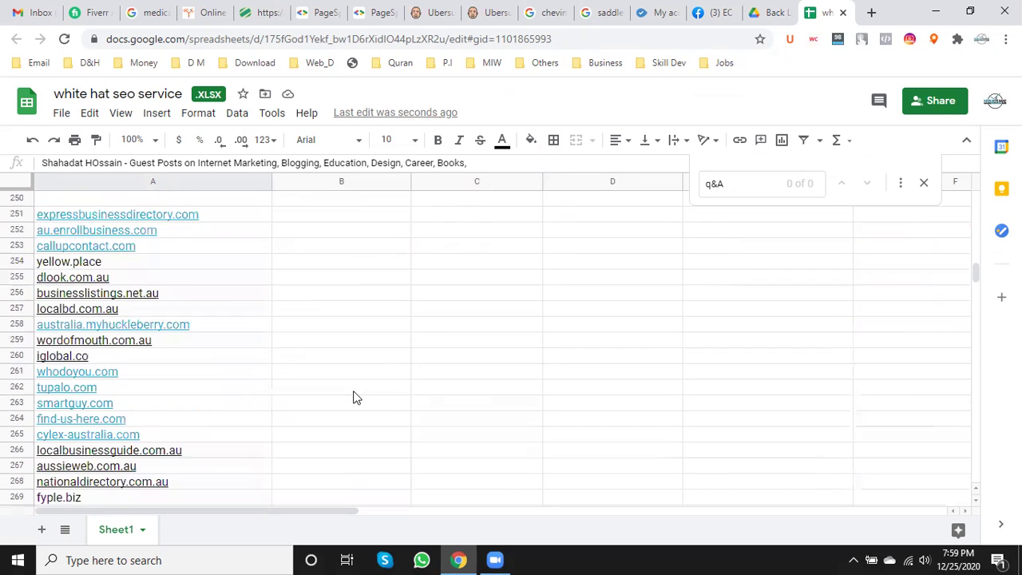
scroll(356, 398, up, 3)
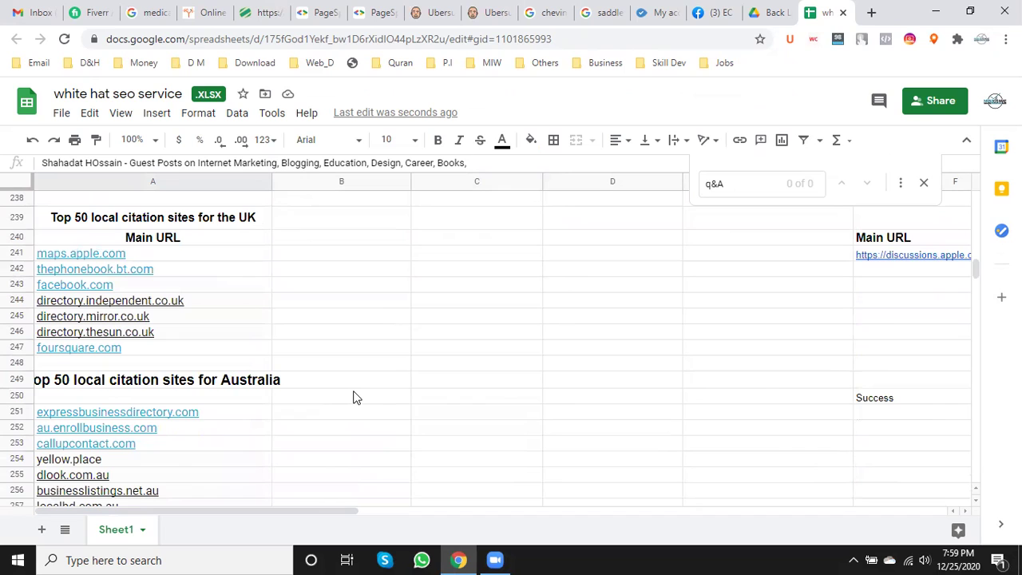
click(90, 386)
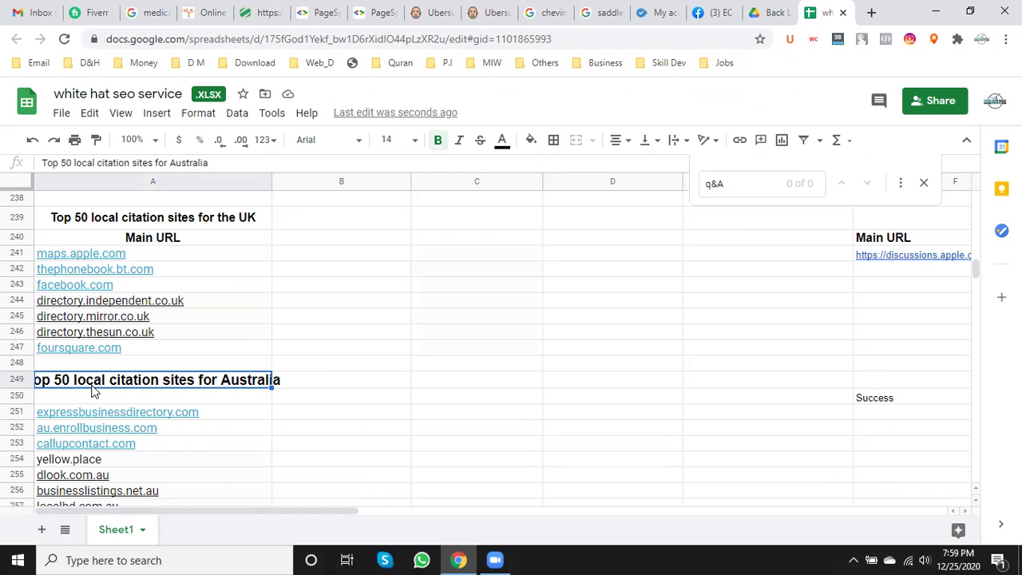
scroll(94, 389, down, 10)
mouse_move(258, 391)
scroll(257, 391, down, 17)
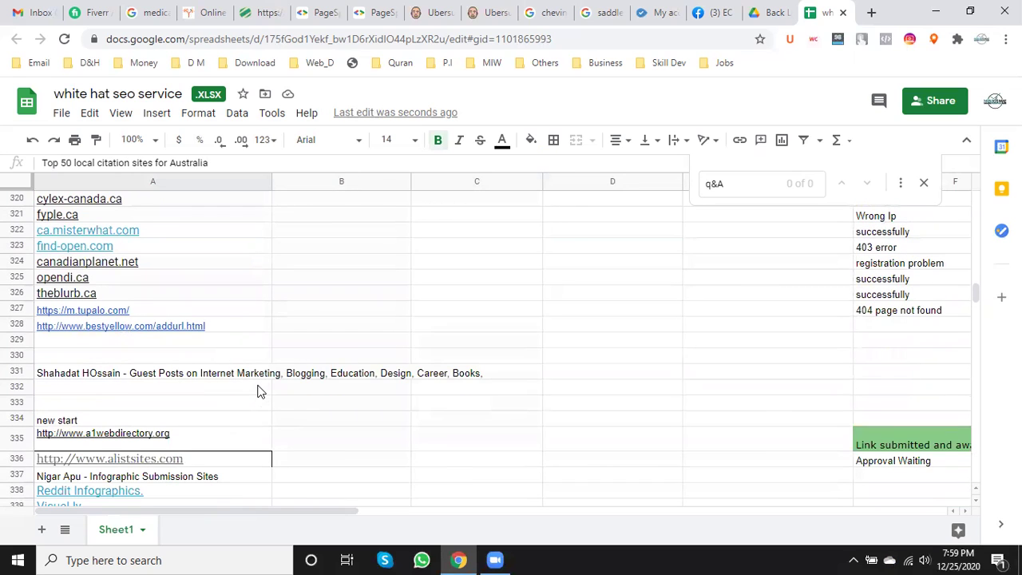
- Make the guest-post header row 331 bold at 14 pt
click(16, 372)
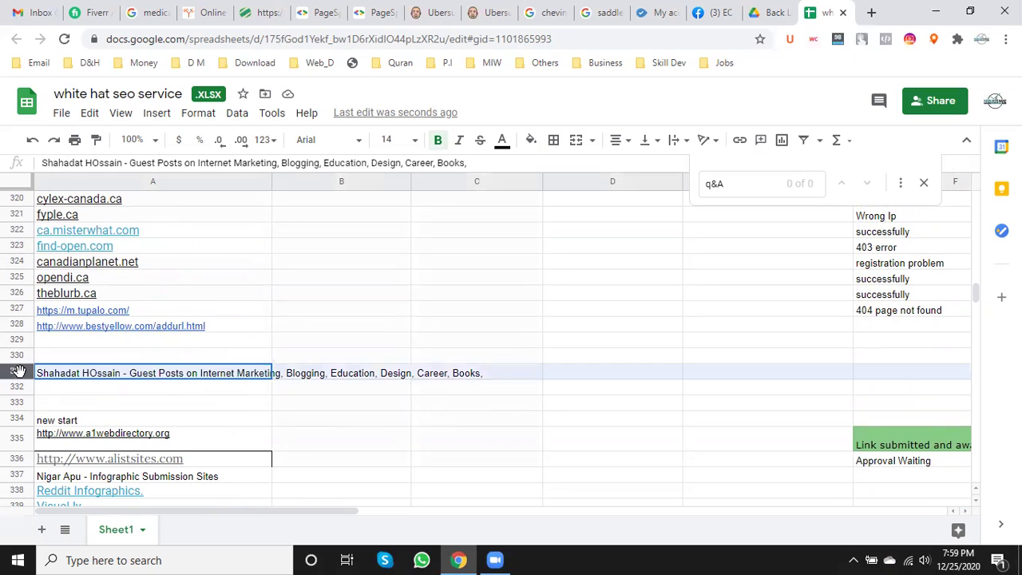
click(437, 140)
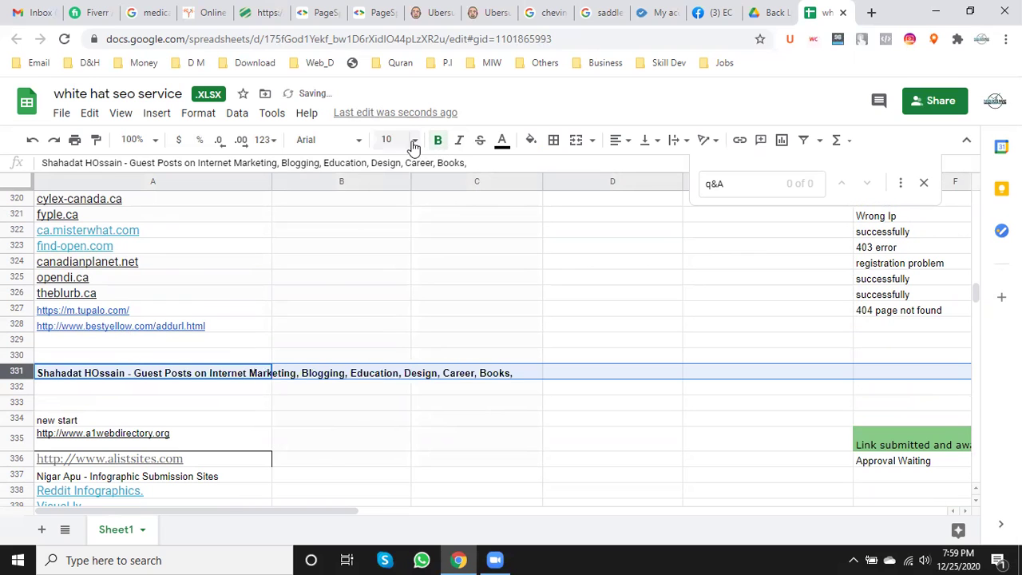
click(414, 141)
click(392, 335)
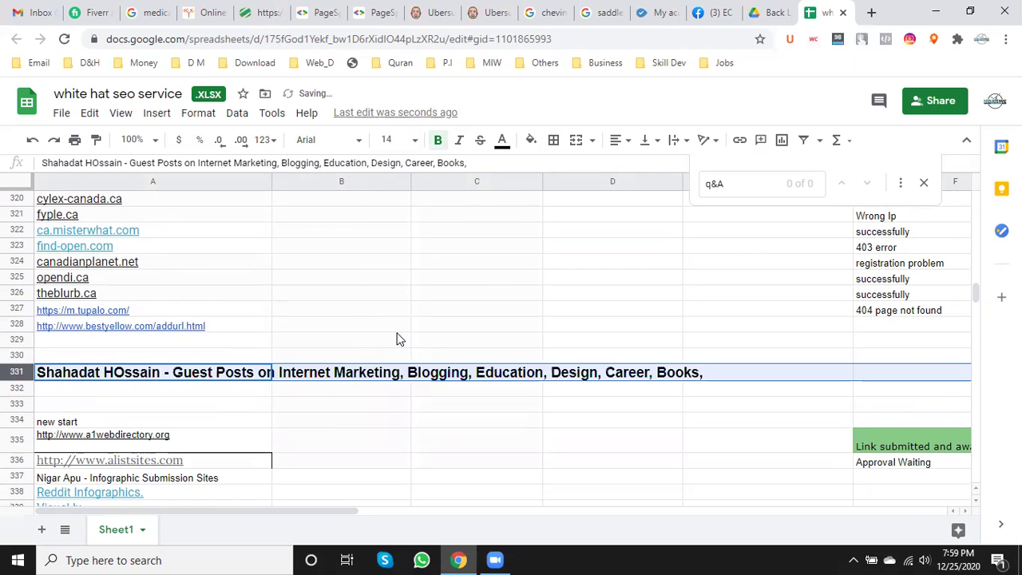
- Delete the blank rows 352–437 below the infographics list
scroll(386, 320, down, 5)
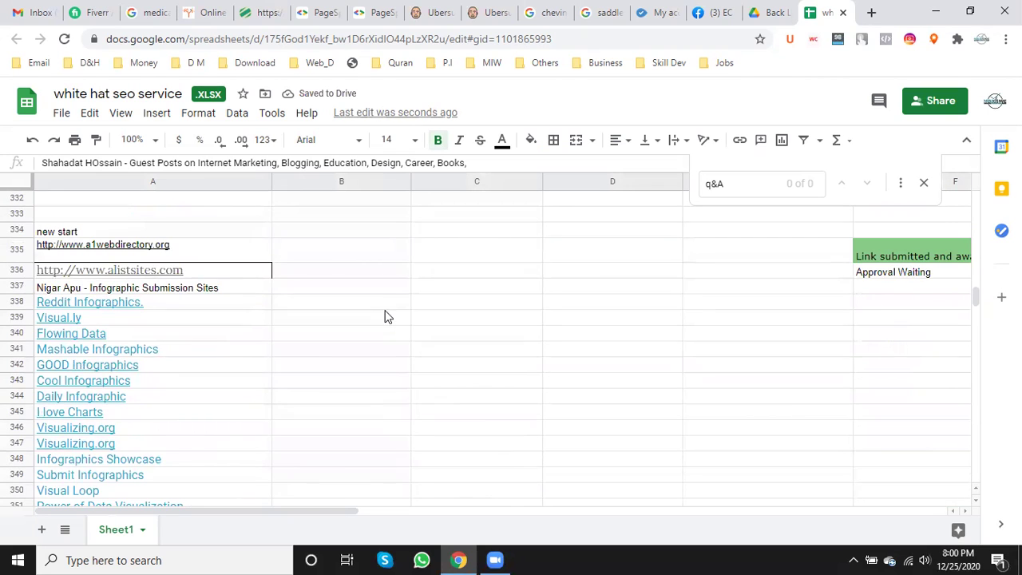
scroll(386, 317, down, 10)
scroll(388, 316, down, 20)
scroll(389, 315, up, 4)
scroll(387, 313, up, 15)
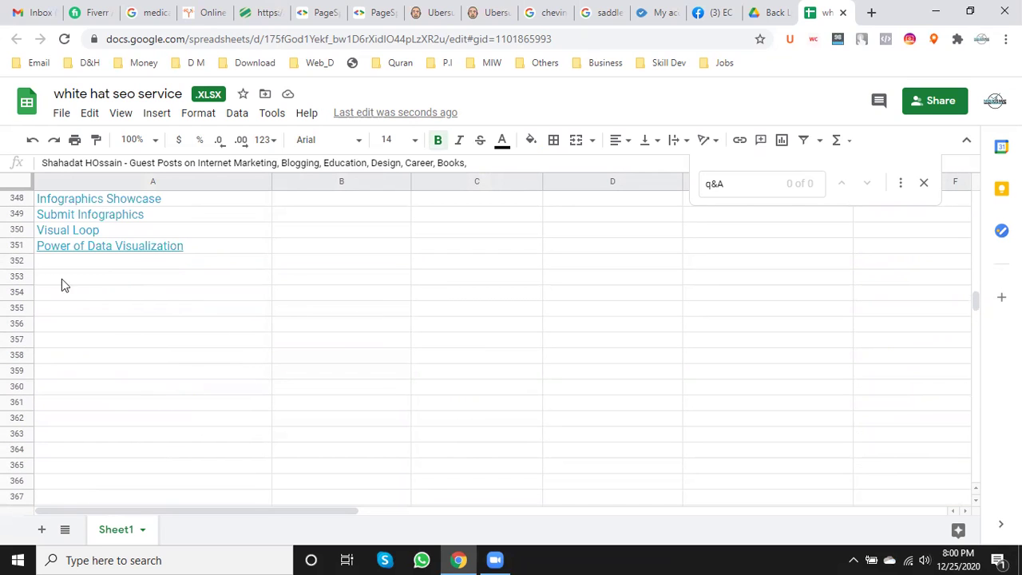
drag(18, 266, 70, 345)
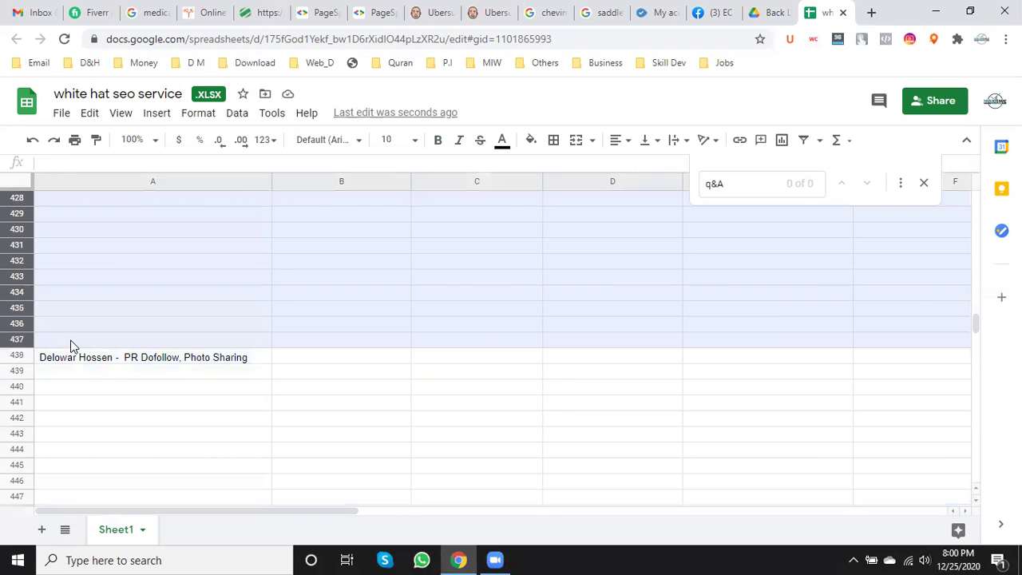
scroll(72, 340, up, 11)
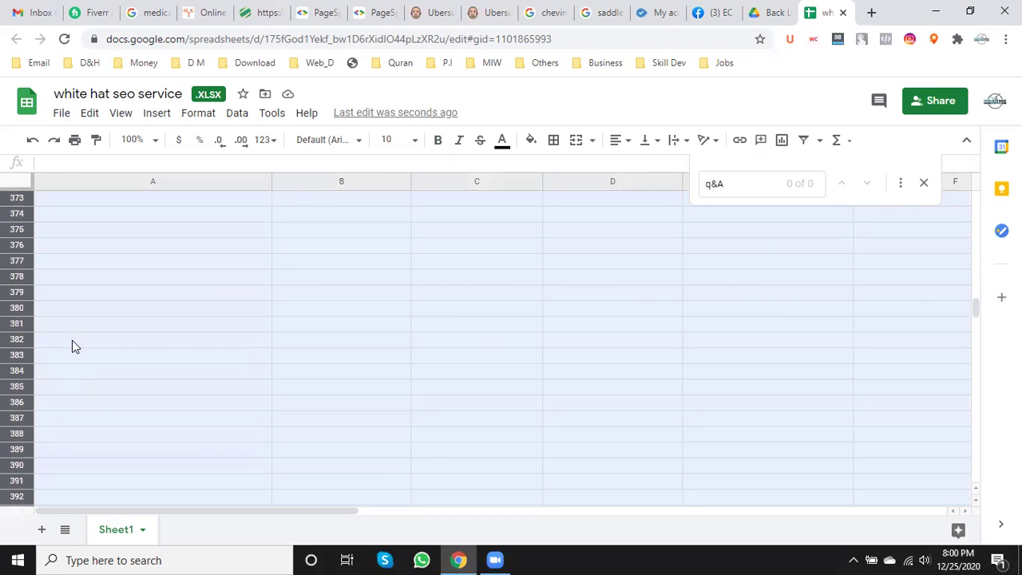
scroll(72, 340, up, 7)
right_click(18, 419)
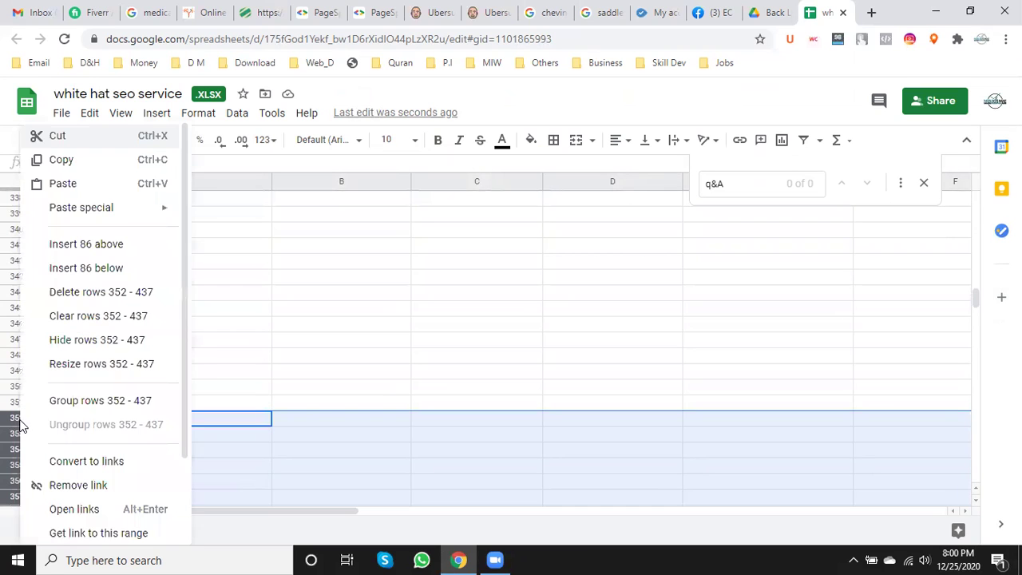
click(122, 294)
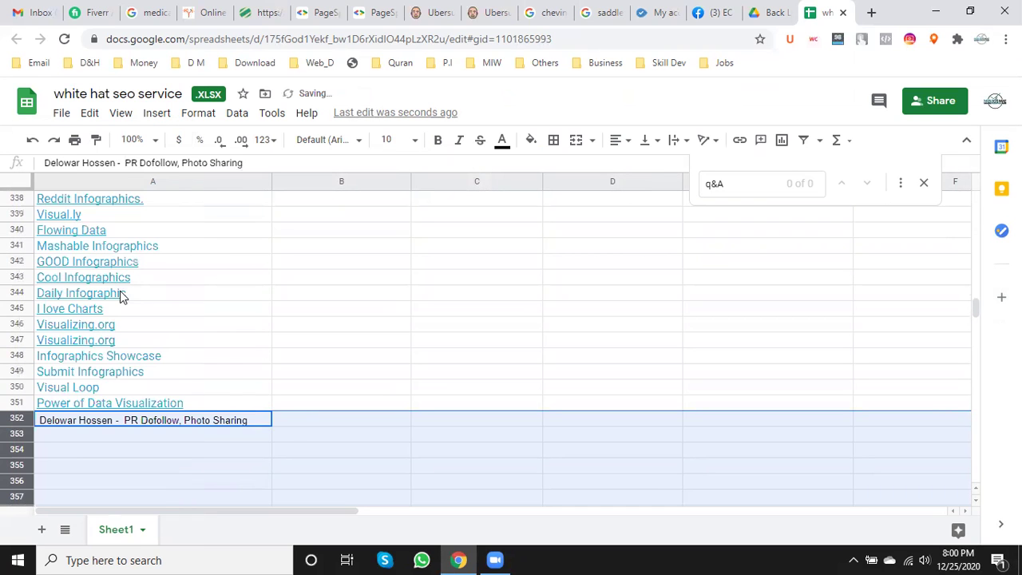
scroll(242, 361, down, 1)
click(77, 378)
- Make the 'PR Dofollow, Photo Sharing' header in row 352 bold at 14 pt
click(17, 338)
click(438, 142)
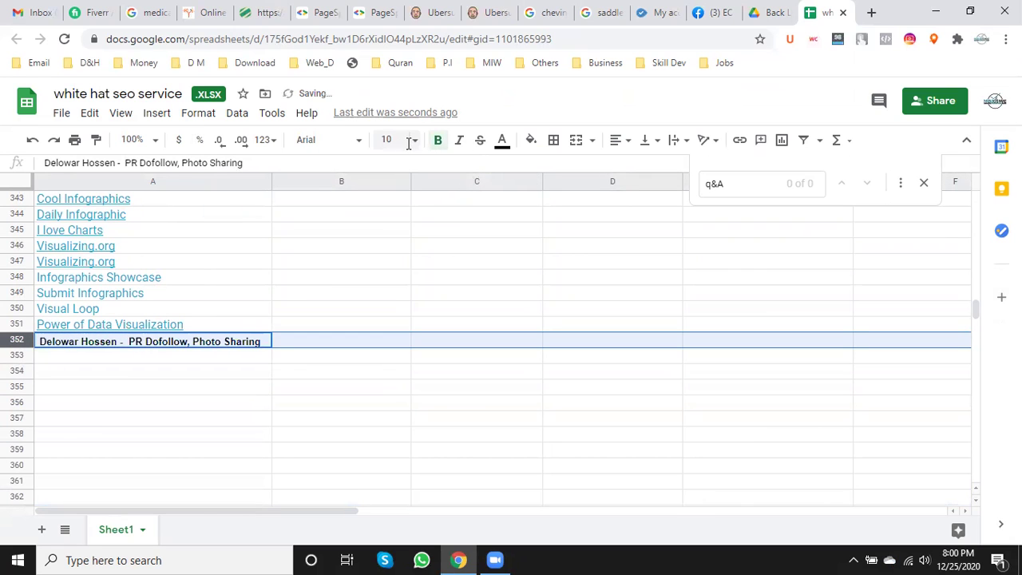
click(415, 142)
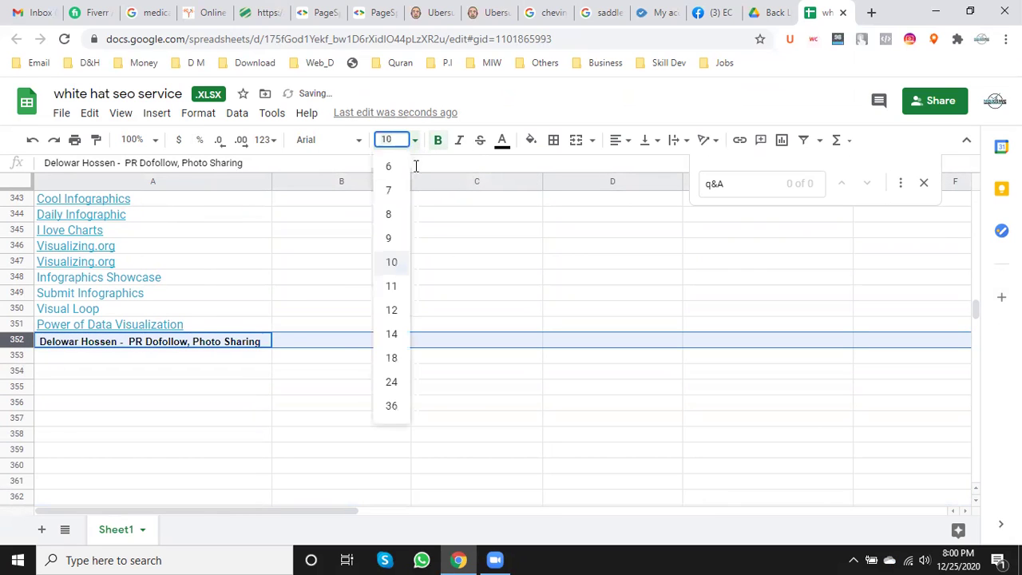
click(392, 334)
scroll(288, 386, down, 8)
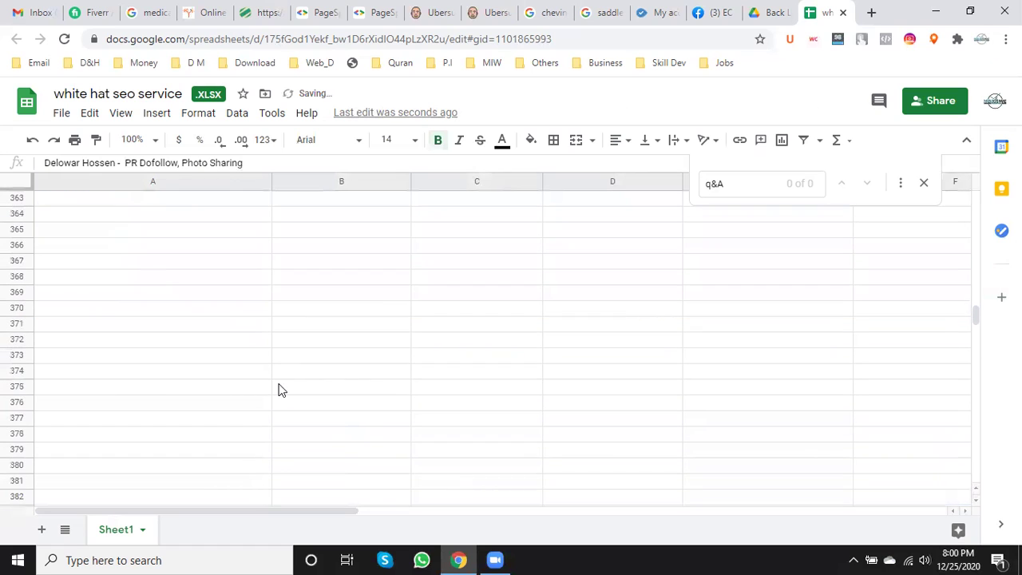
scroll(231, 393, up, 8)
click(132, 419)
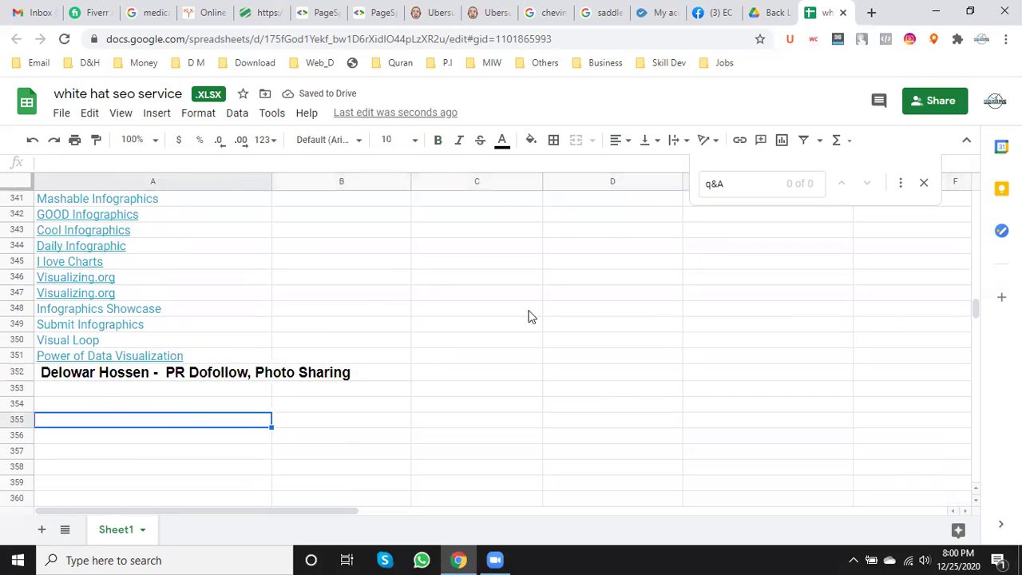
scroll(273, 313, down, 3)
- Delete the empty rows 353–450
drag(21, 252, 43, 404)
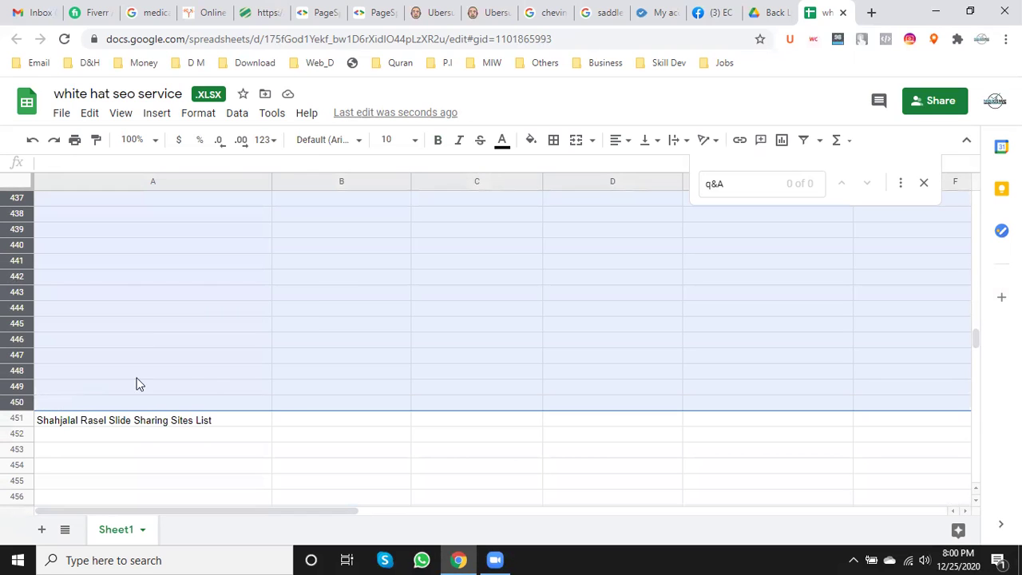
right_click(24, 205)
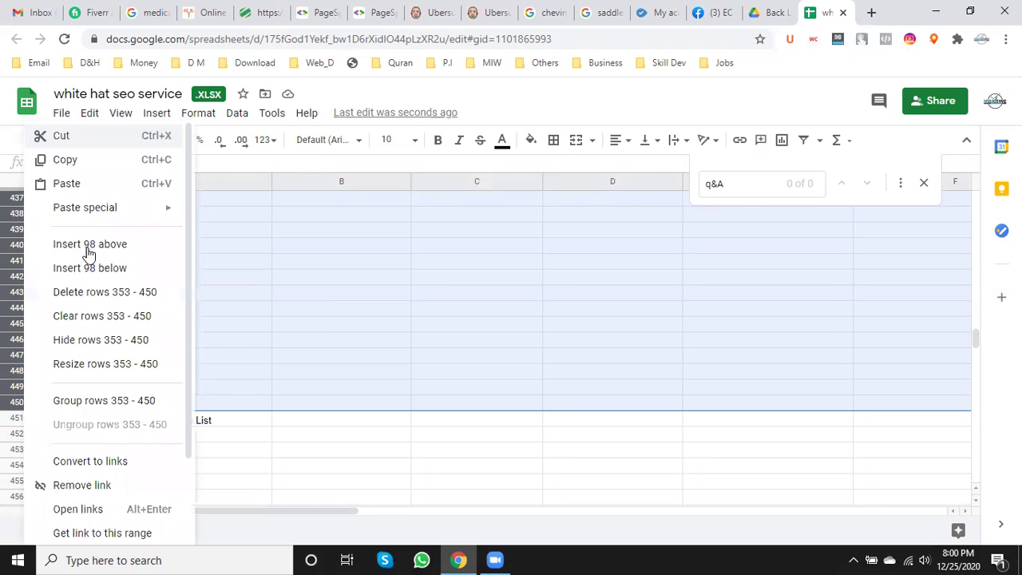
click(102, 298)
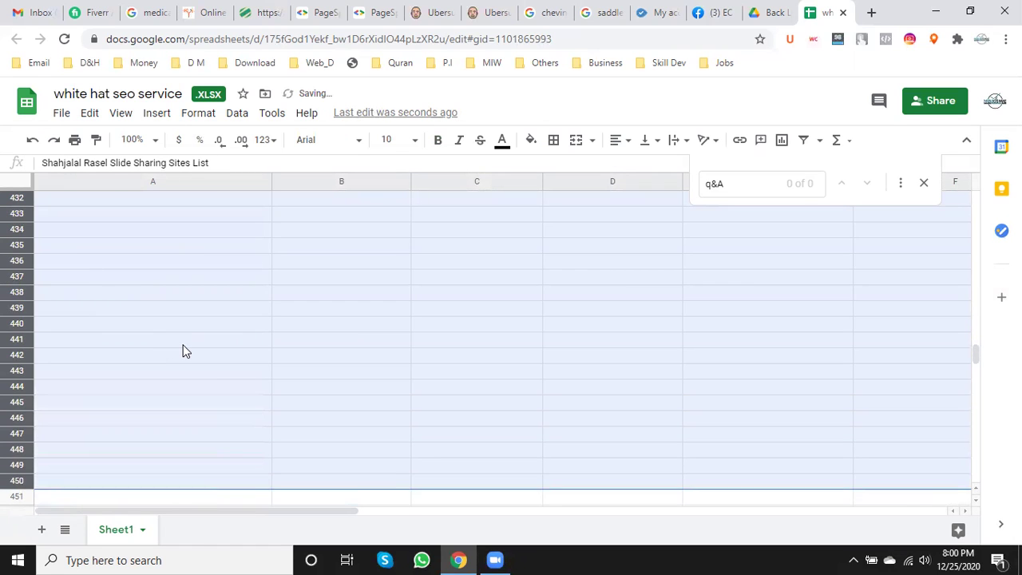
scroll(183, 351, up, 10)
scroll(183, 351, up, 6)
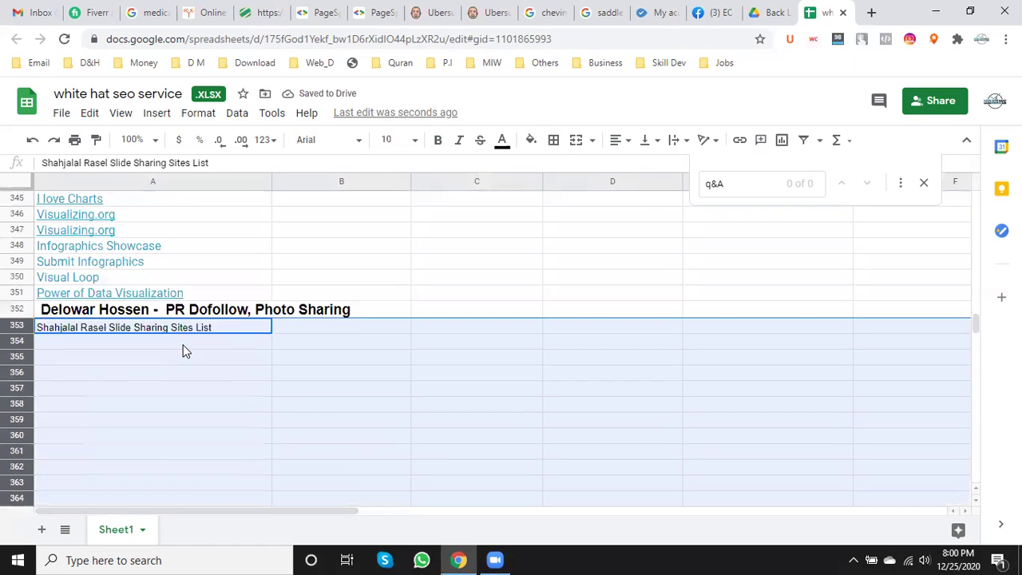
scroll(191, 346, down, 2)
click(130, 359)
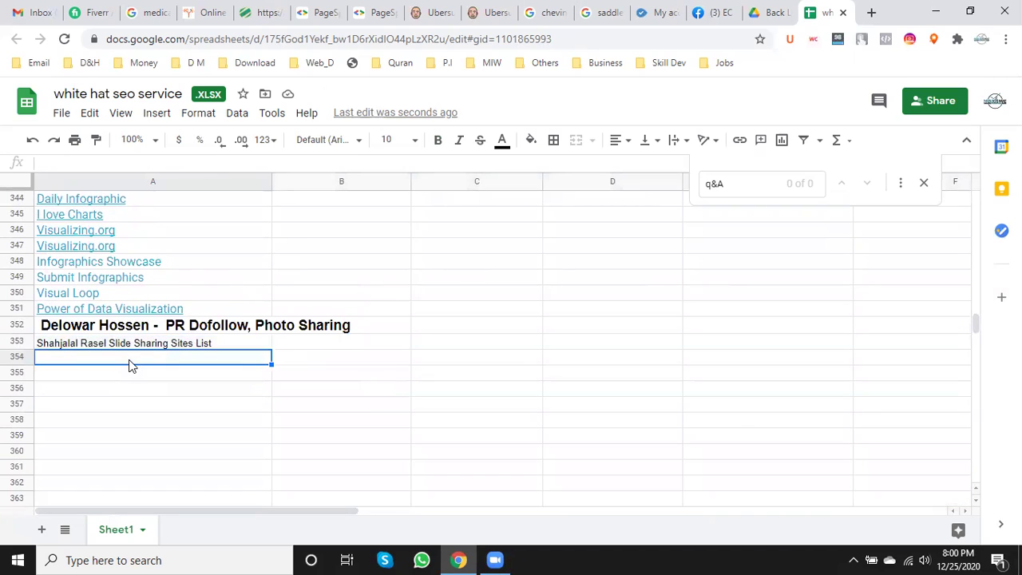
- Make the 'Slide Sharing Sites List' heading in row 353 bold at size 14
click(64, 345)
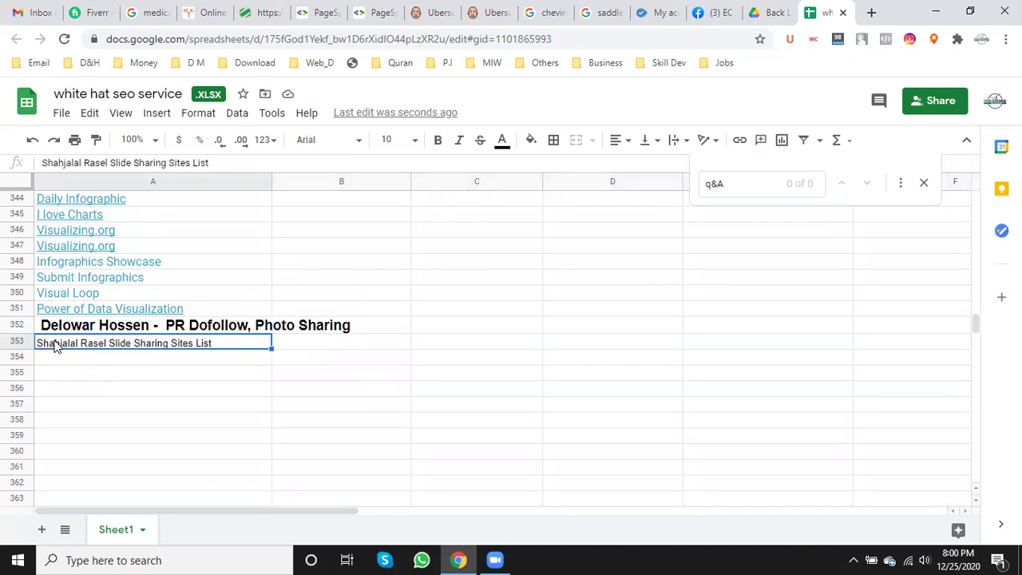
click(22, 341)
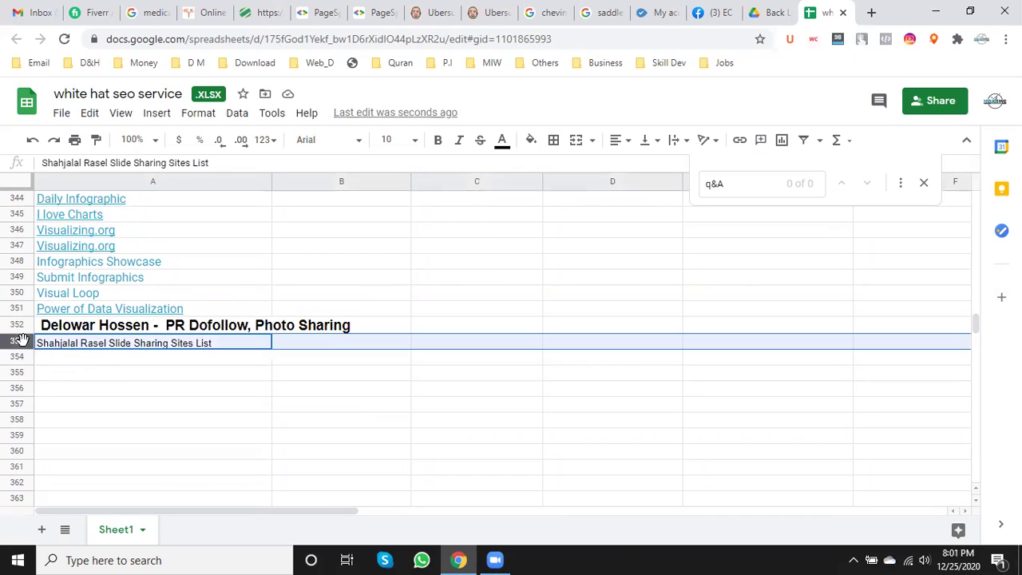
click(437, 140)
click(415, 142)
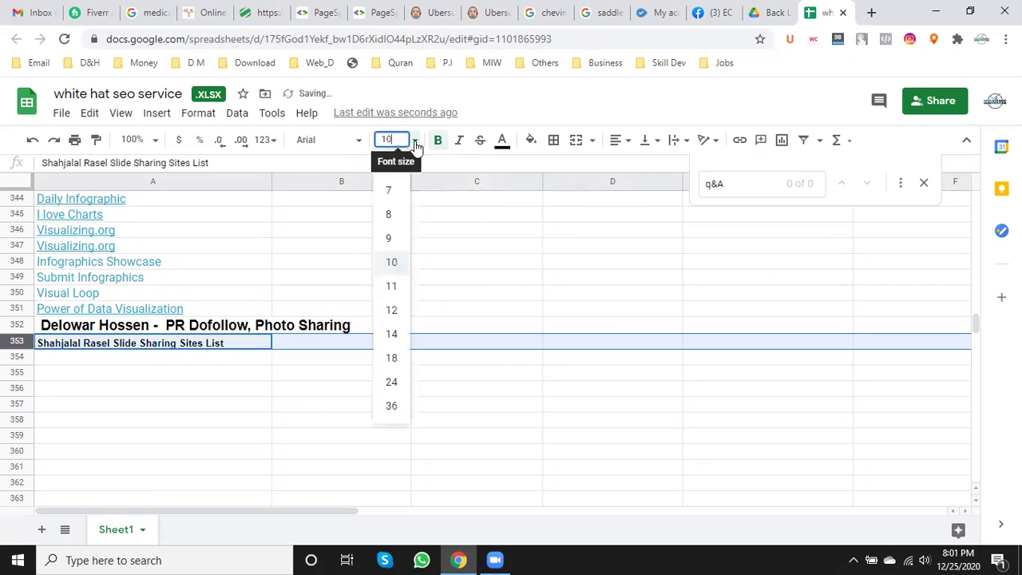
click(392, 334)
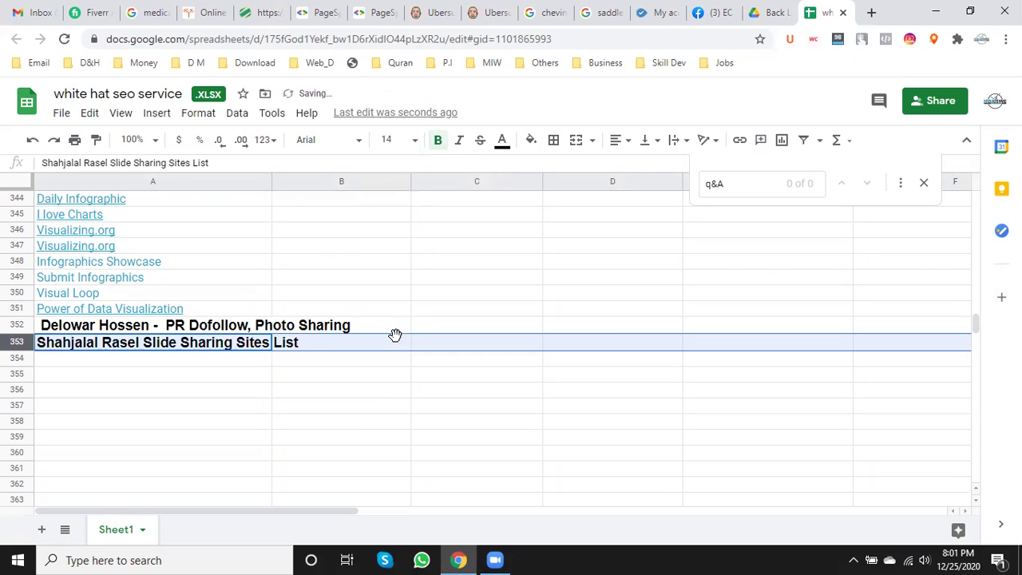
scroll(333, 383, down, 3)
click(70, 311)
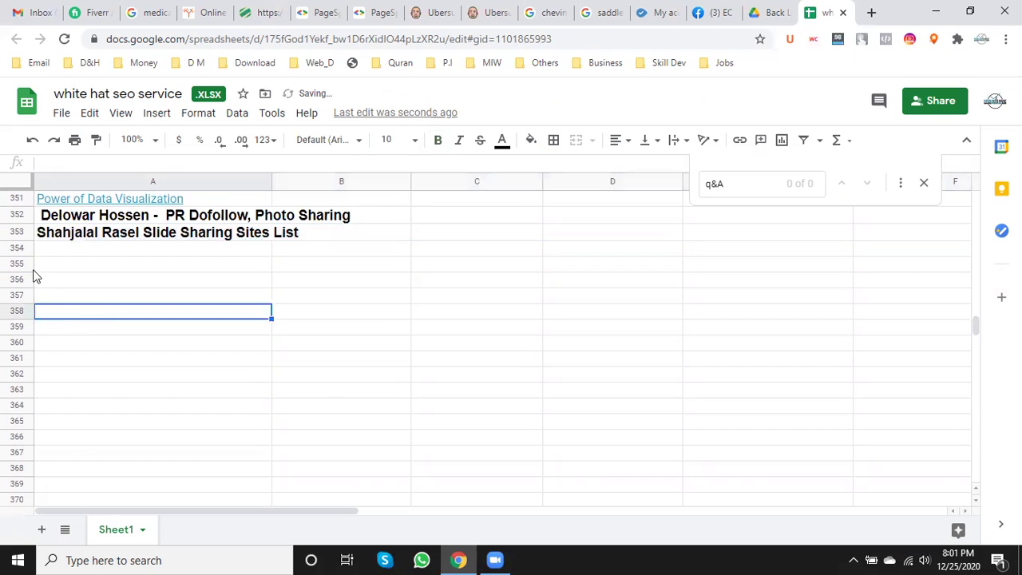
- Delete rows 354–452 so the Document sharing header moves up to row 354
drag(20, 250, 52, 276)
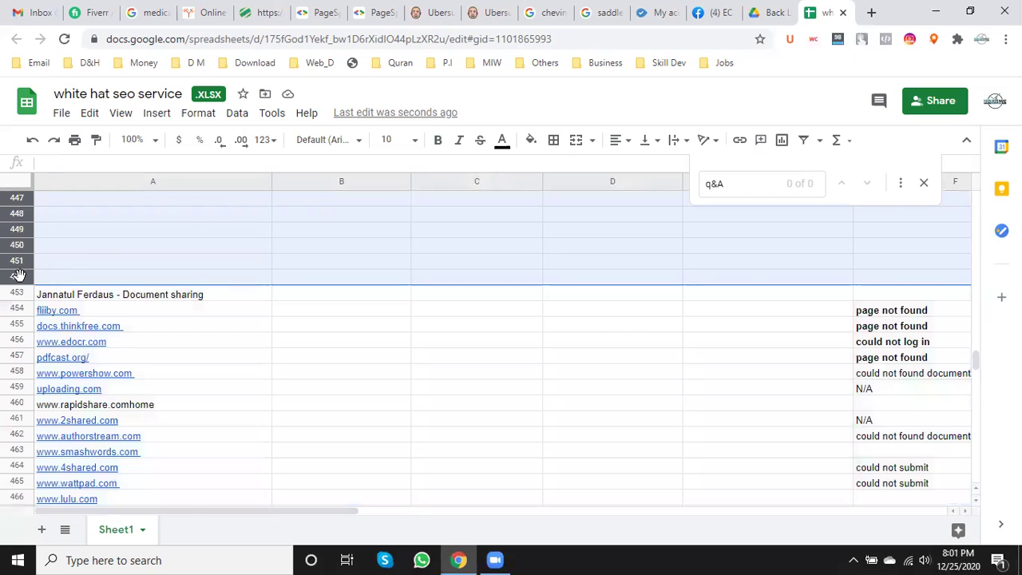
right_click(20, 281)
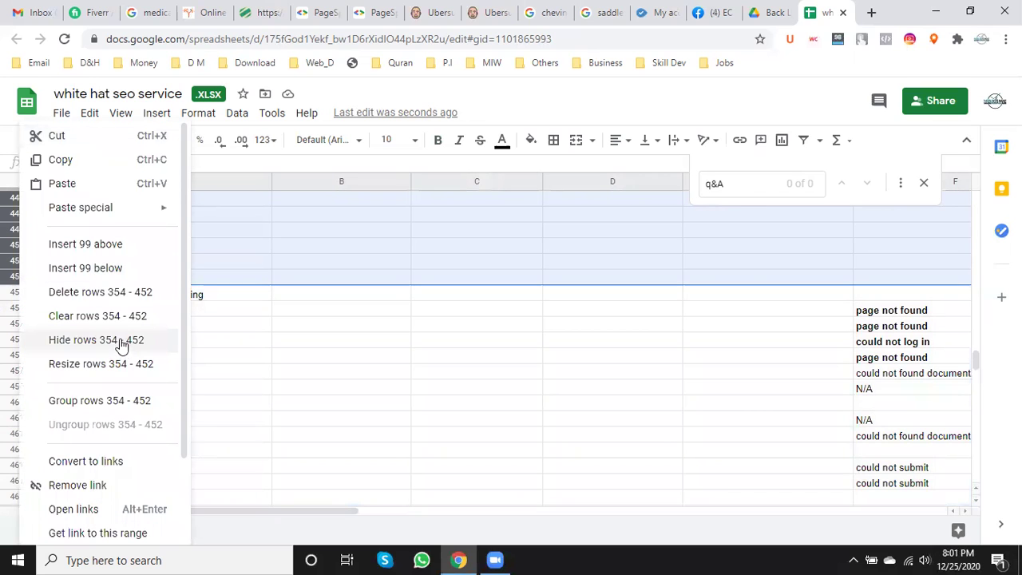
click(101, 292)
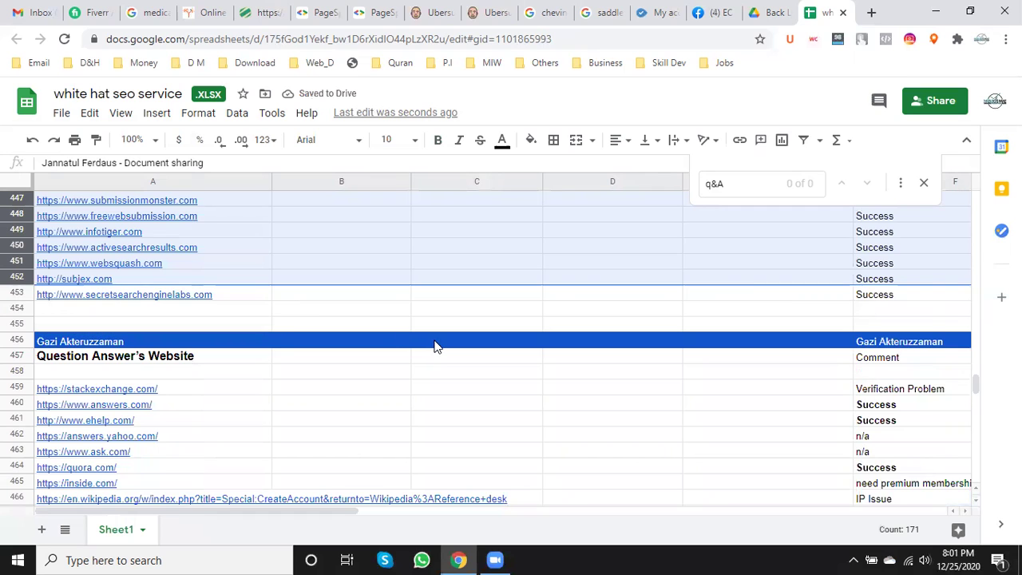
scroll(435, 345, up, 2)
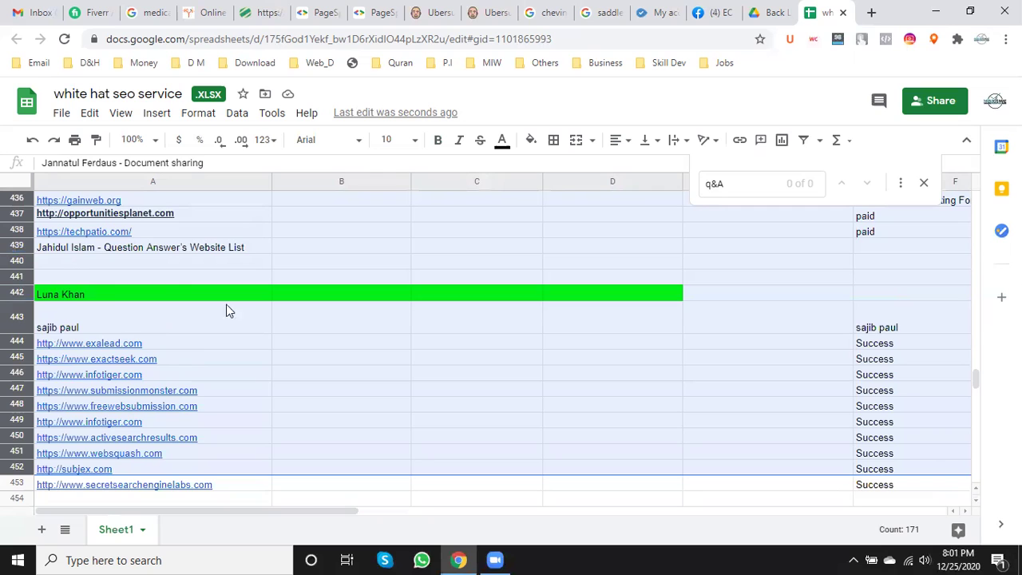
- Make the Question Answer's Website List heading in row 439 size 14 and bold
click(147, 270)
scroll(132, 271, up, 2)
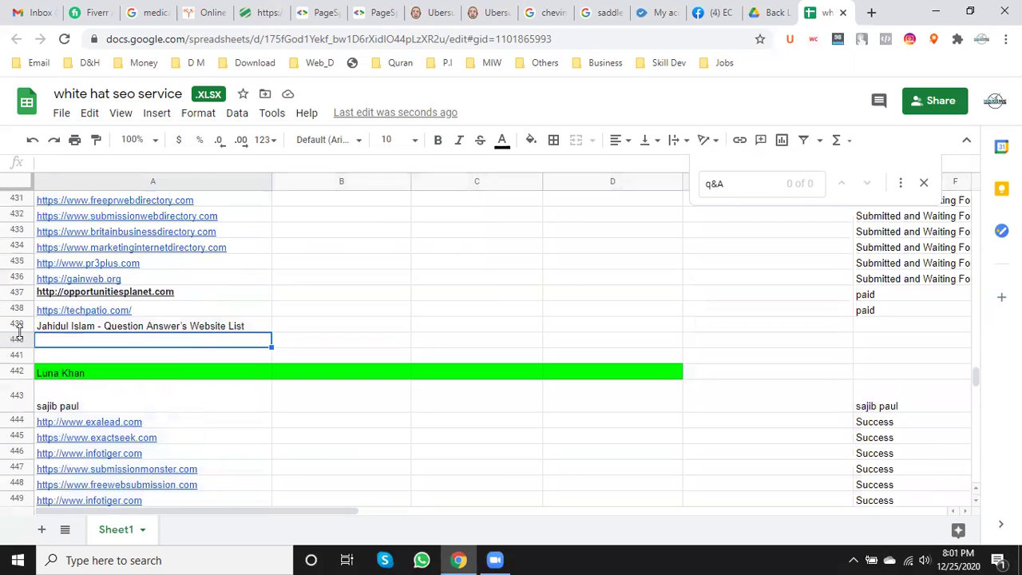
click(18, 324)
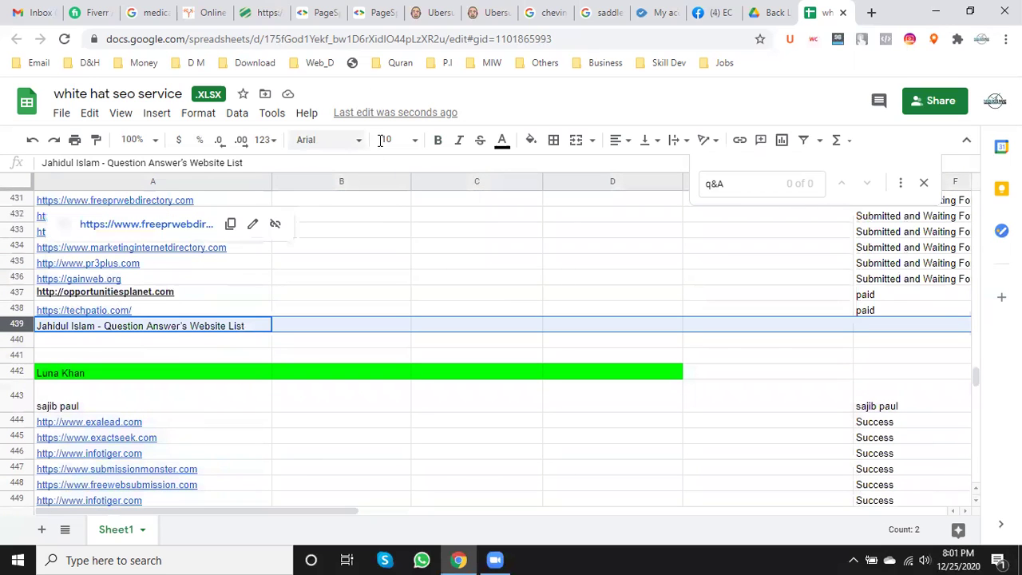
click(416, 143)
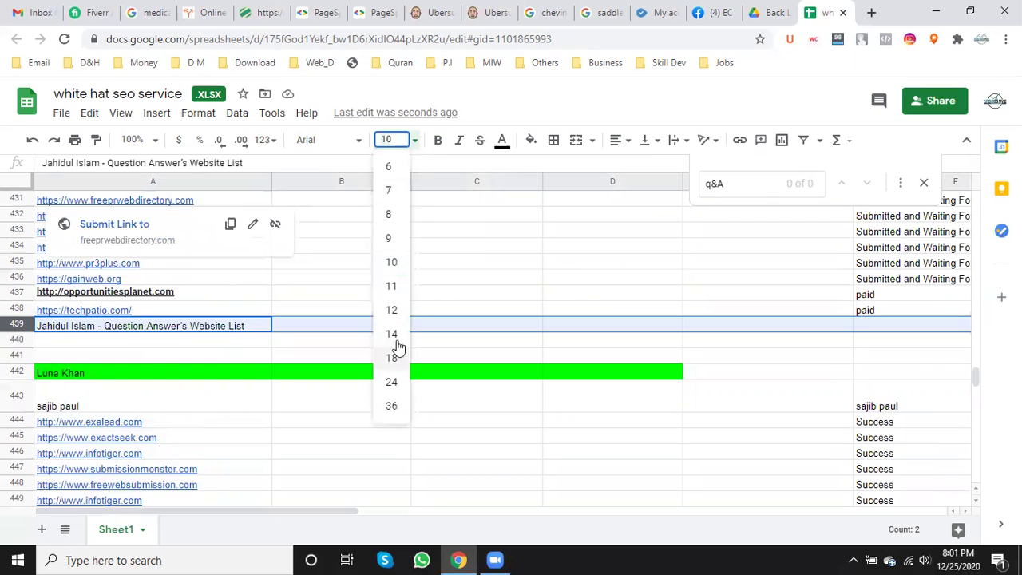
click(394, 334)
click(437, 140)
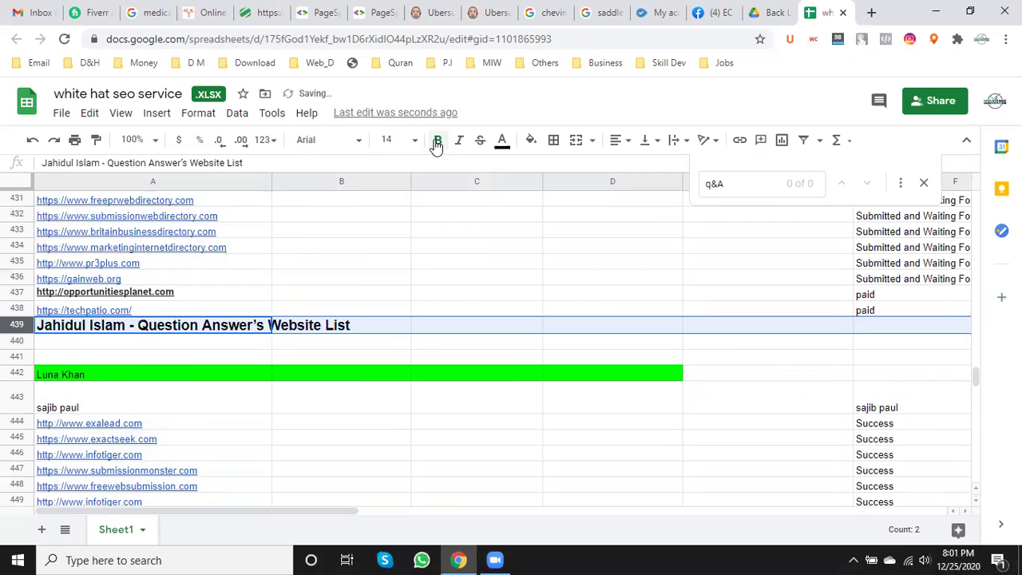
- Make the name rows 442 and 443 size 14 and bold
click(17, 373)
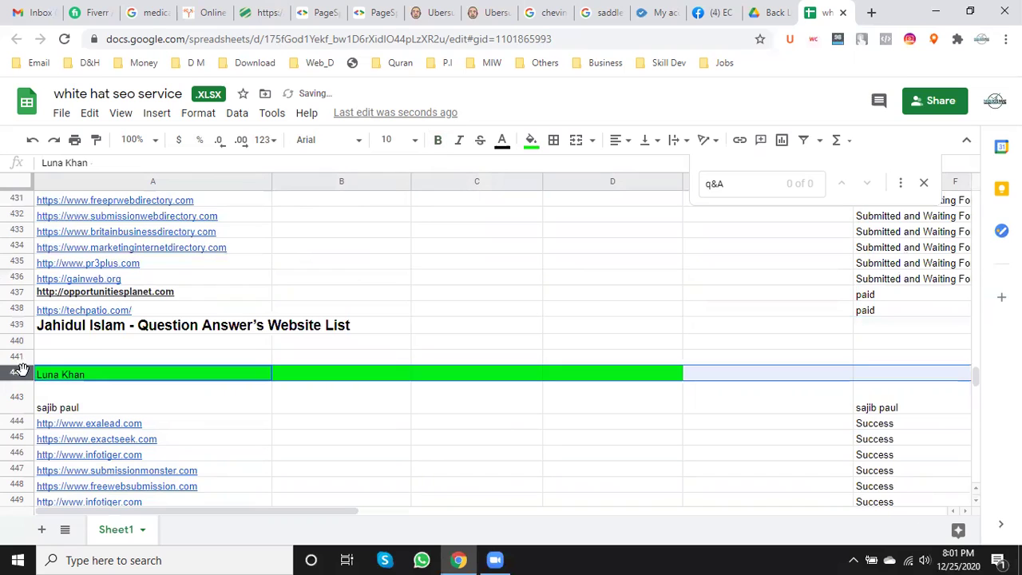
click(406, 141)
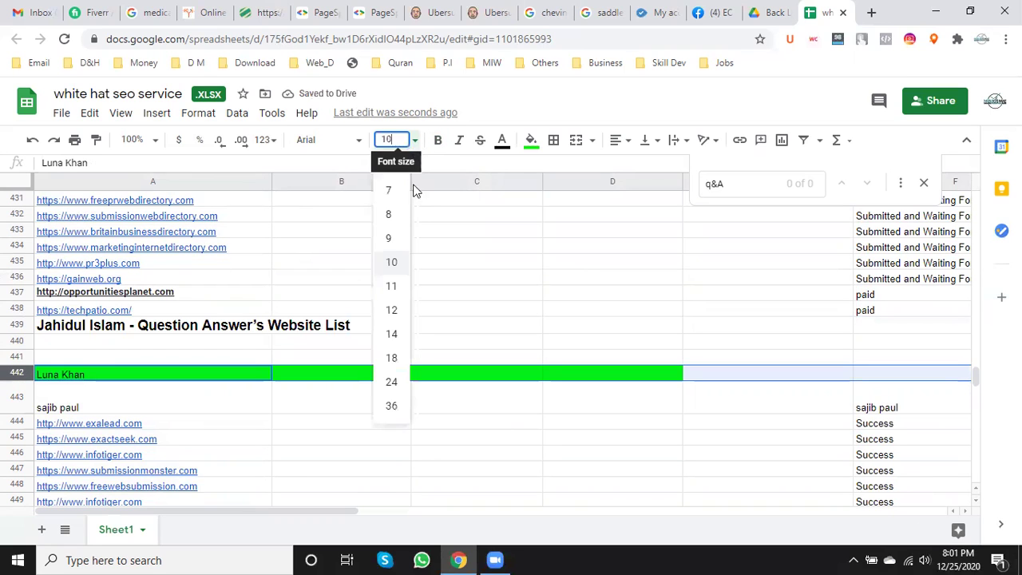
click(393, 336)
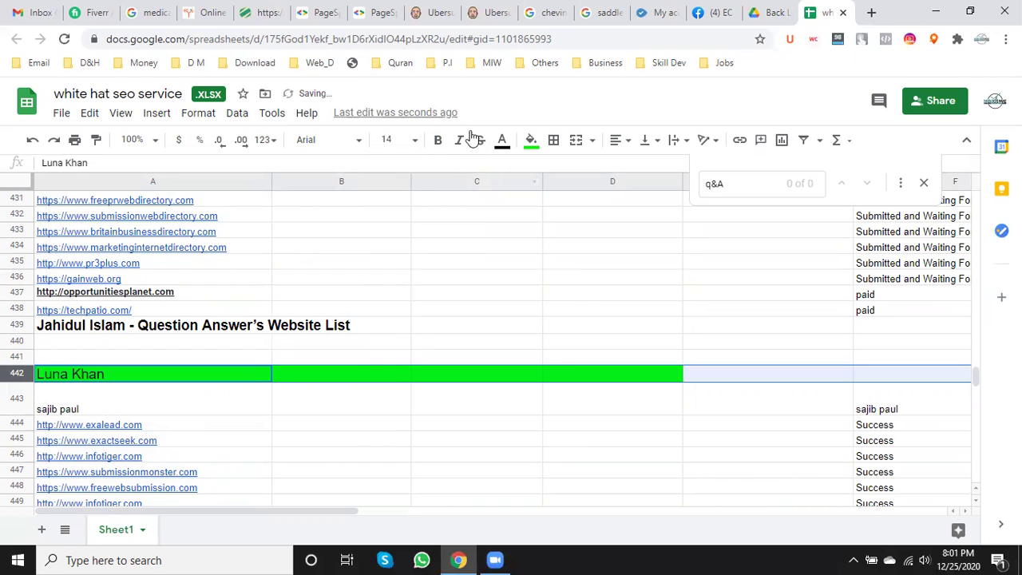
click(437, 141)
scroll(366, 339, down, 2)
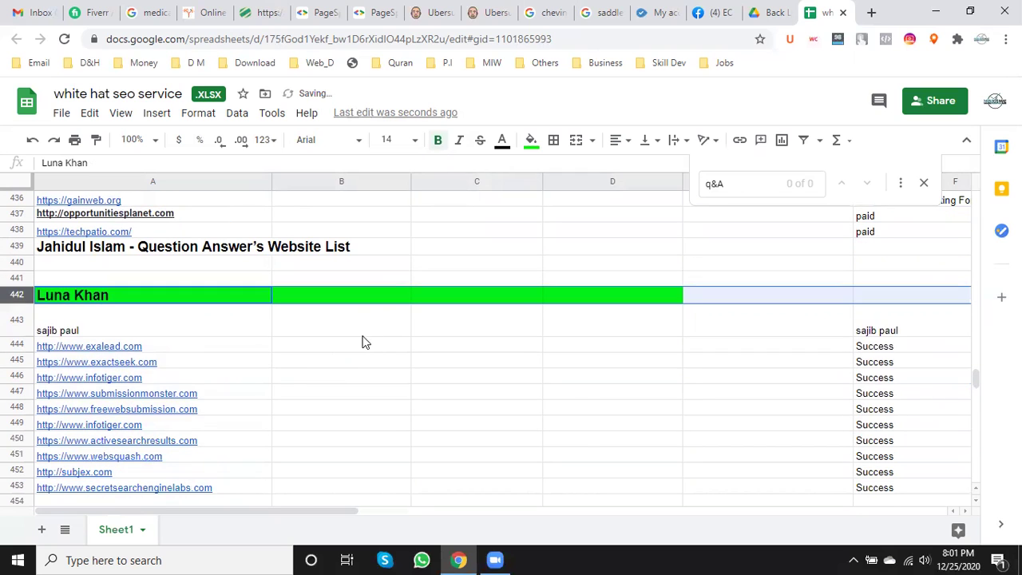
click(17, 324)
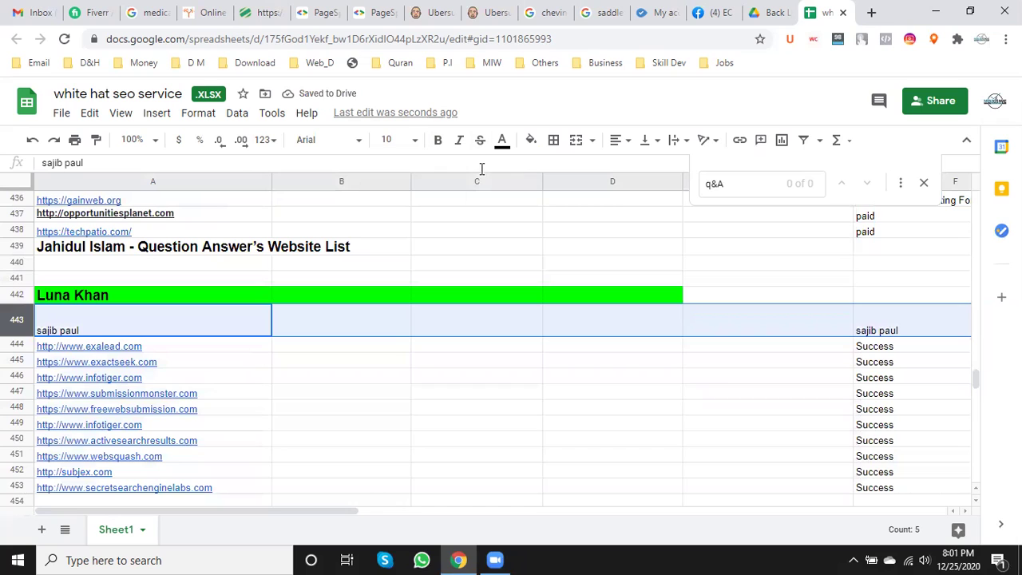
click(416, 142)
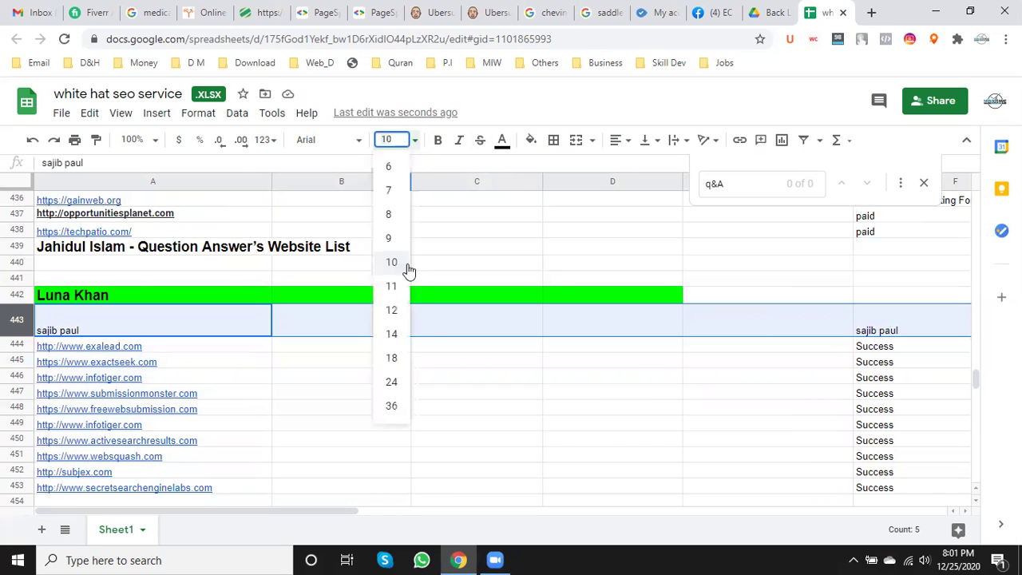
click(391, 334)
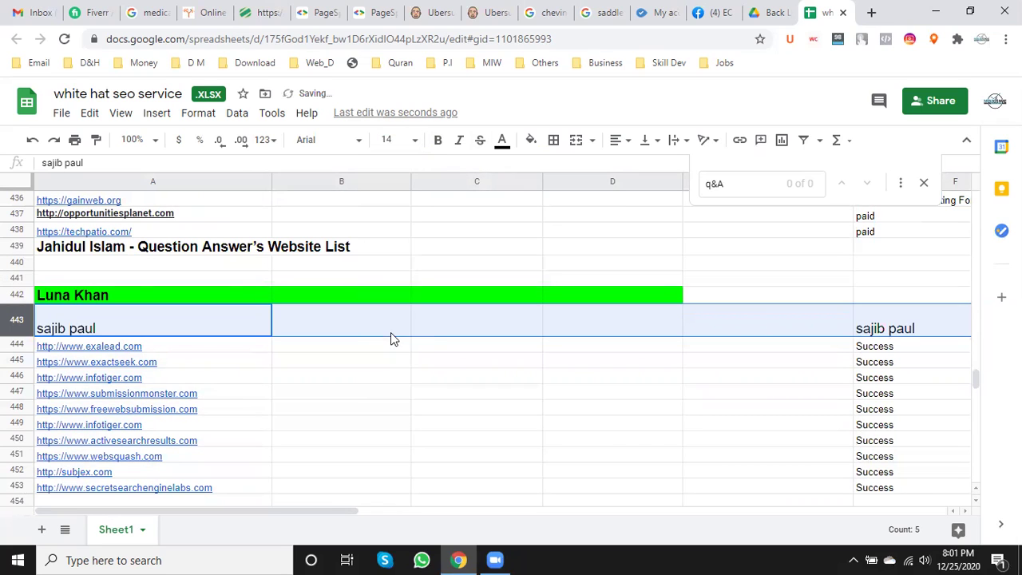
click(437, 141)
- Capitalize the first-name and surname initials of the name in A443
click(68, 336)
key(Return)
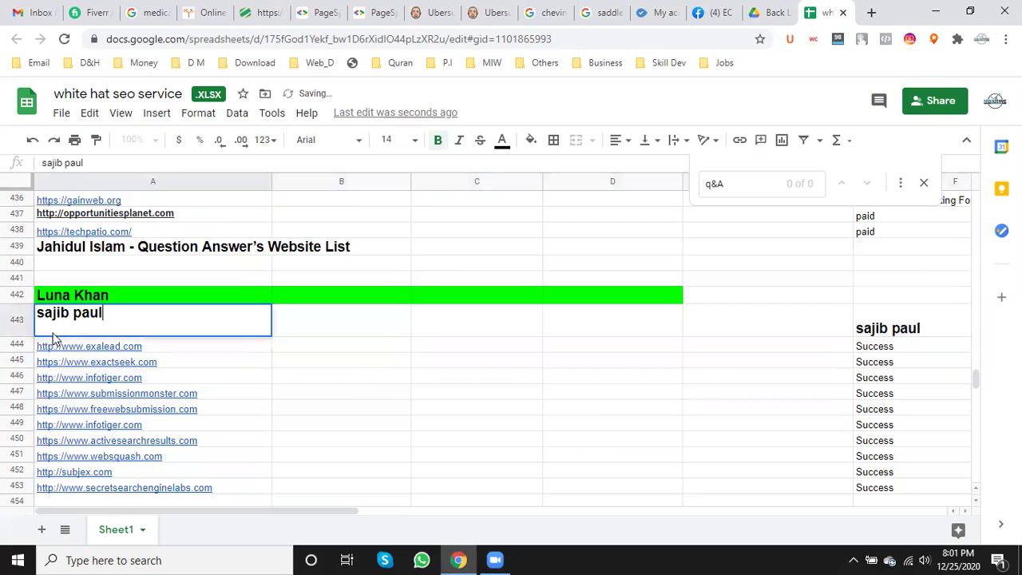
key(Home)
key(Delete)
text(S)
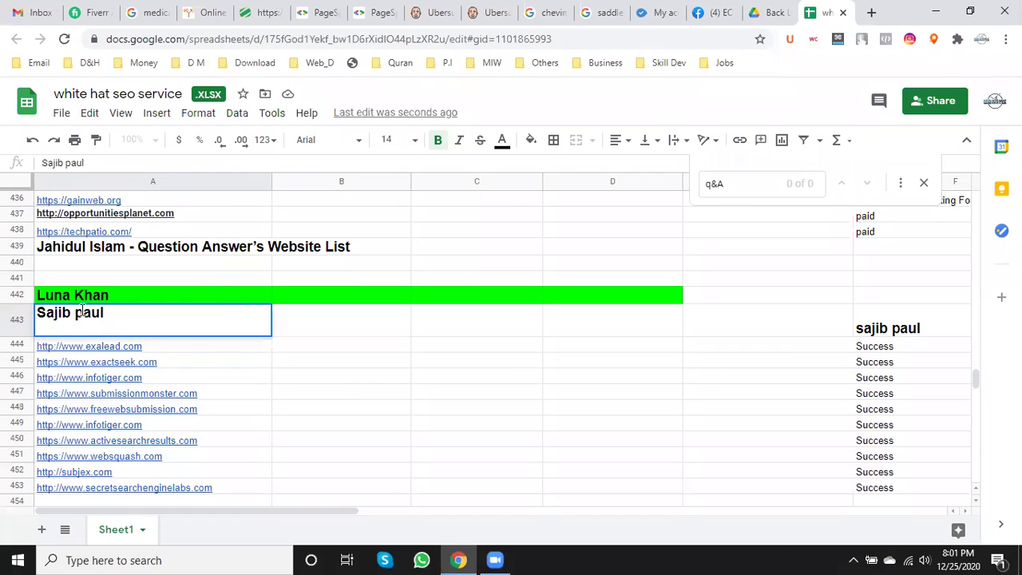
click(85, 312)
key(BackSpace)
text(P)
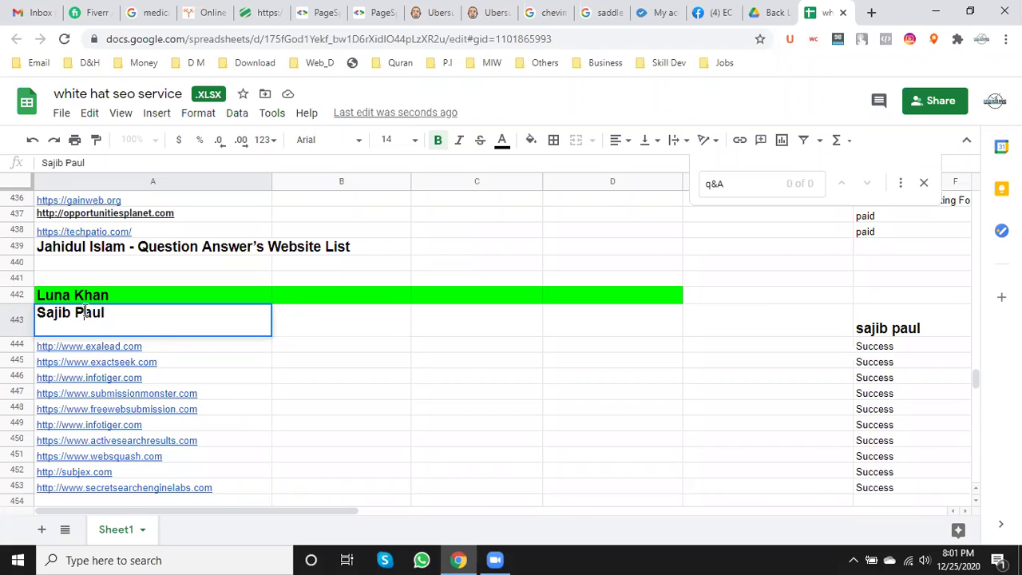
click(404, 356)
scroll(404, 354, up, 1)
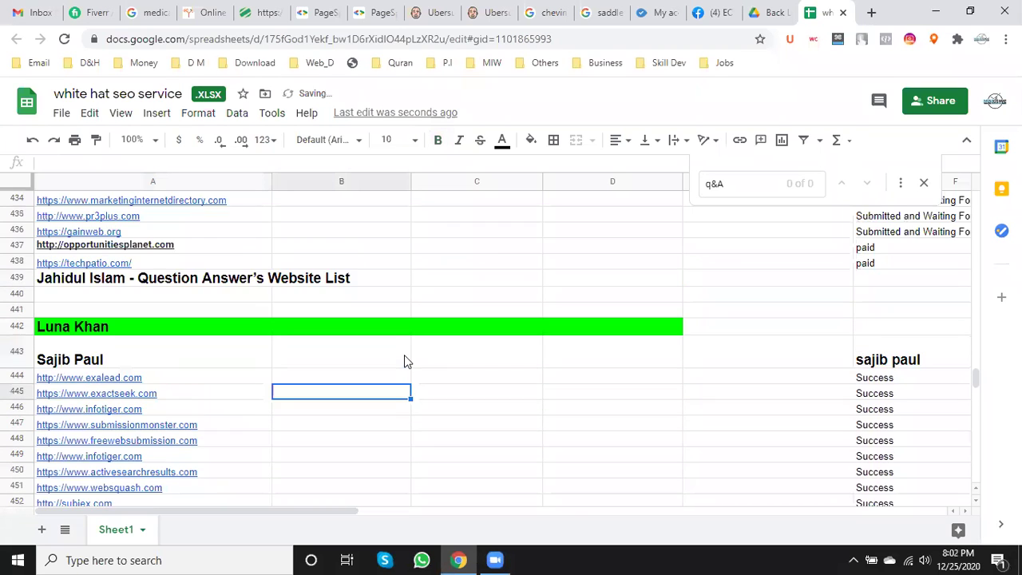
scroll(404, 354, down, 3)
scroll(404, 354, down, 5)
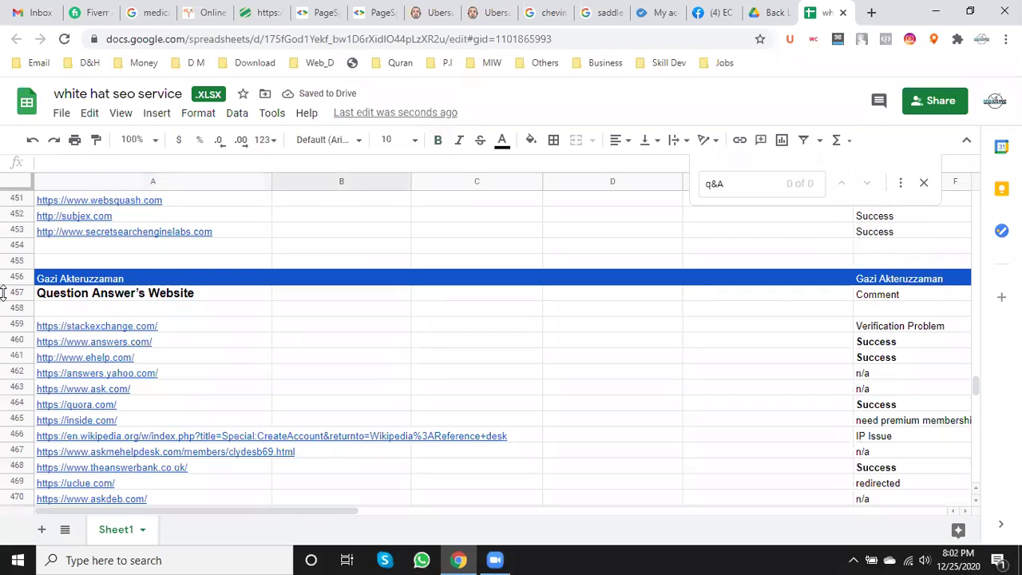
- Make the name heading in row 456 size 14 and bold
click(16, 277)
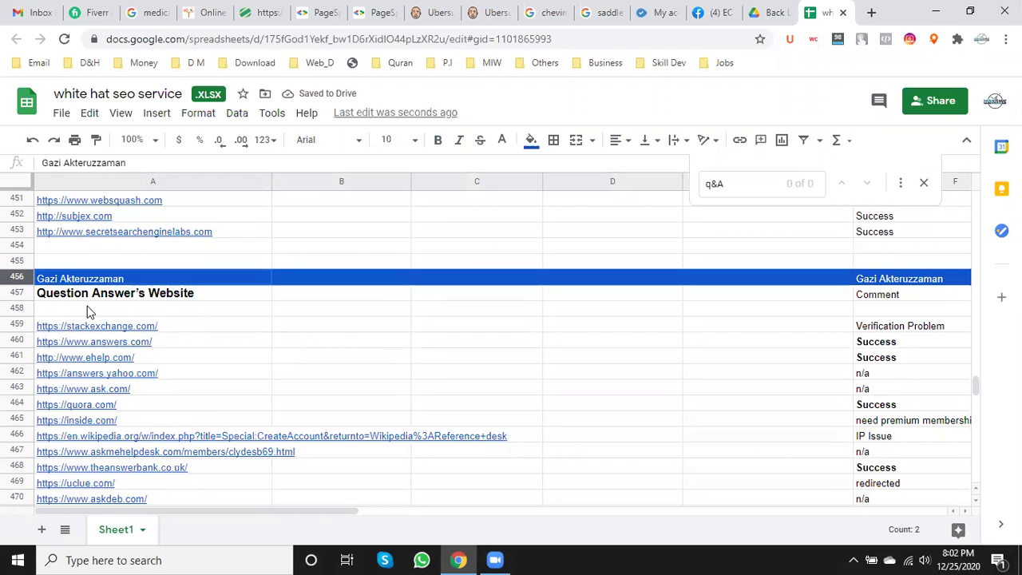
click(415, 141)
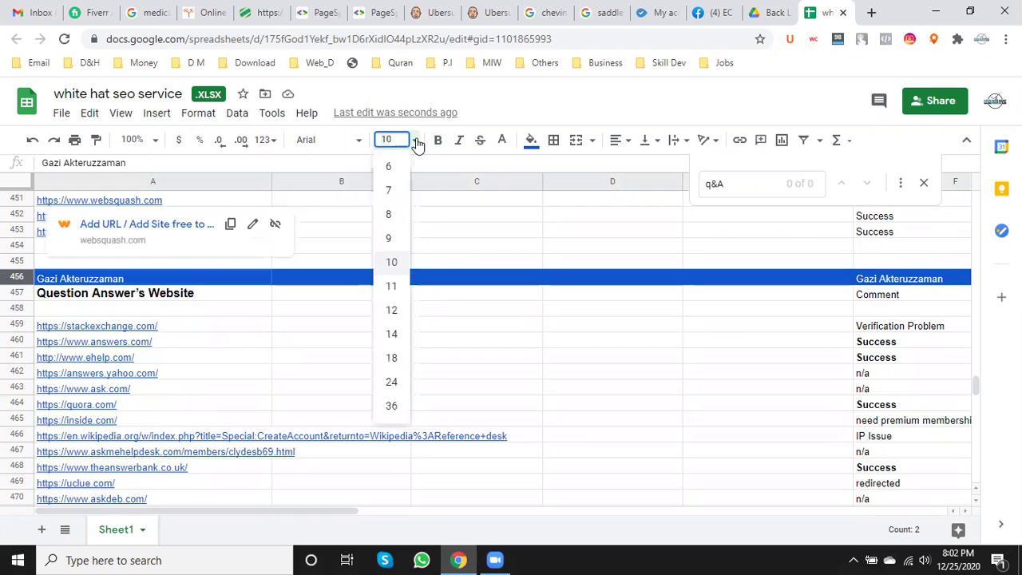
click(392, 334)
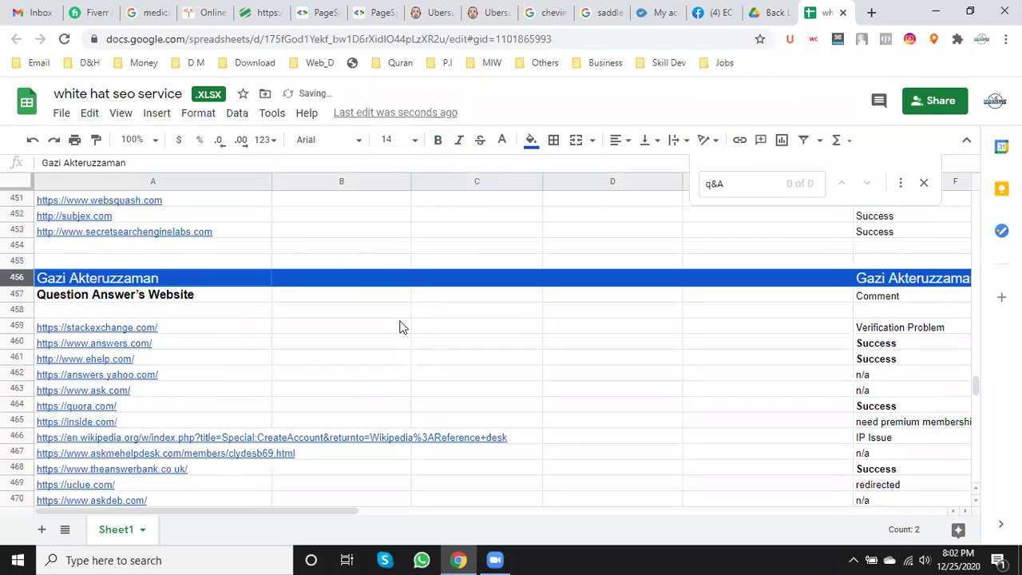
click(438, 141)
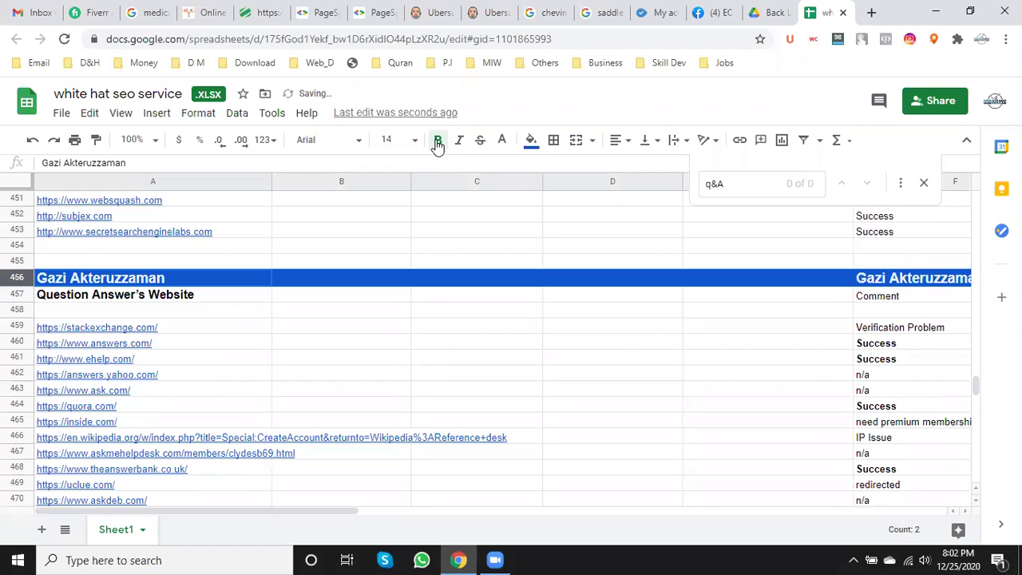
scroll(205, 338, down, 3)
scroll(205, 335, up, 3)
scroll(215, 413, down, 6)
scroll(222, 407, down, 4)
scroll(221, 406, up, 8)
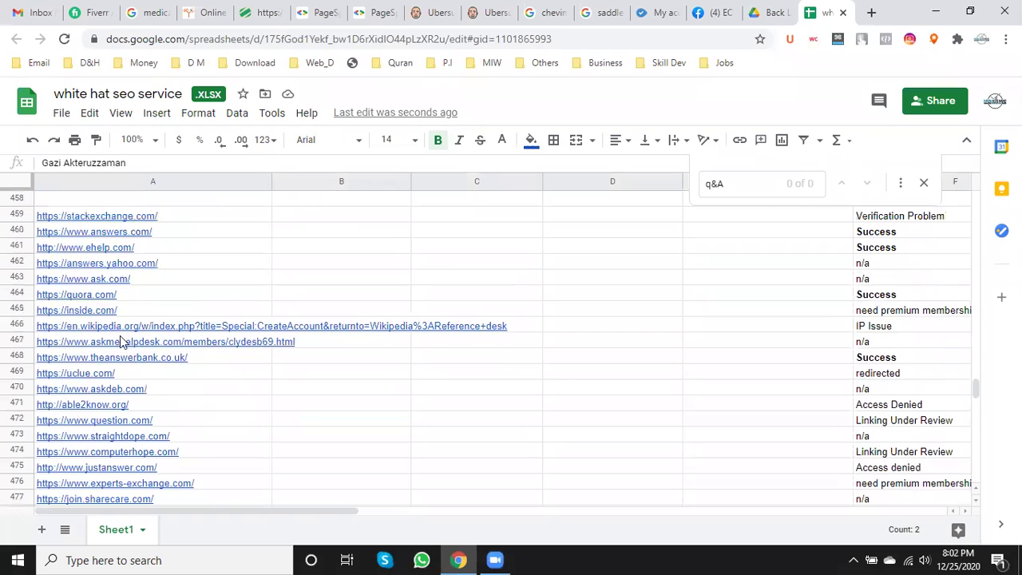
- Select the quora.com link text in A464 and open a new tab for it
double_click(141, 294)
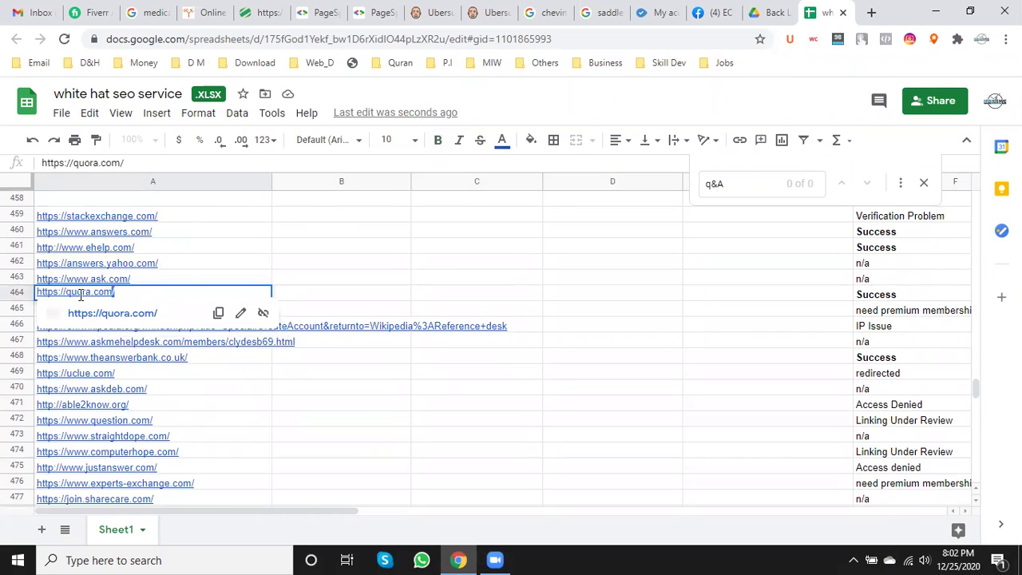
key(ctrl+a)
key(ctrl+c)
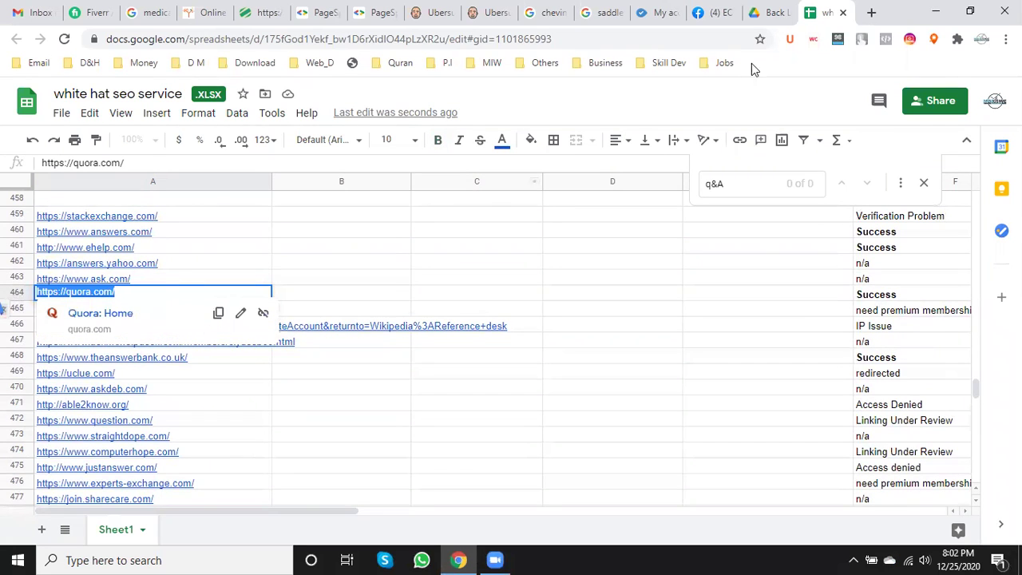
click(871, 12)
- Load quora.com and sign in with the Google account
key(ctrl+v)
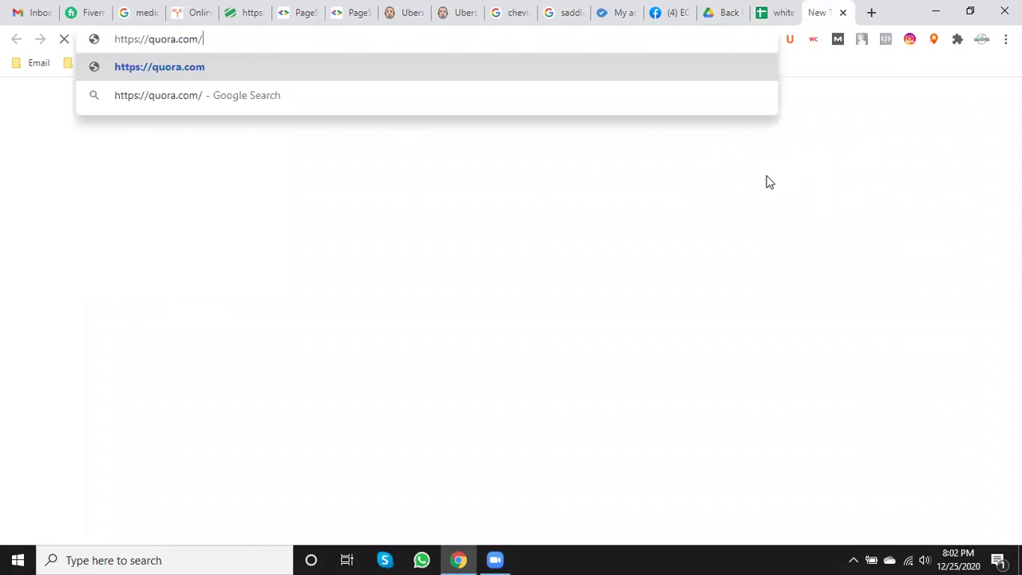
key(Return)
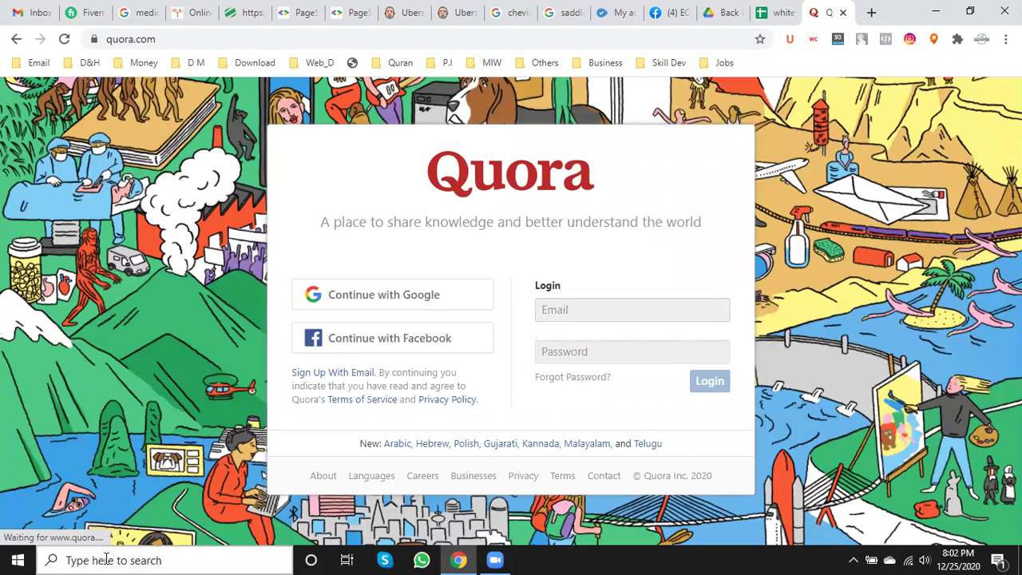
click(429, 307)
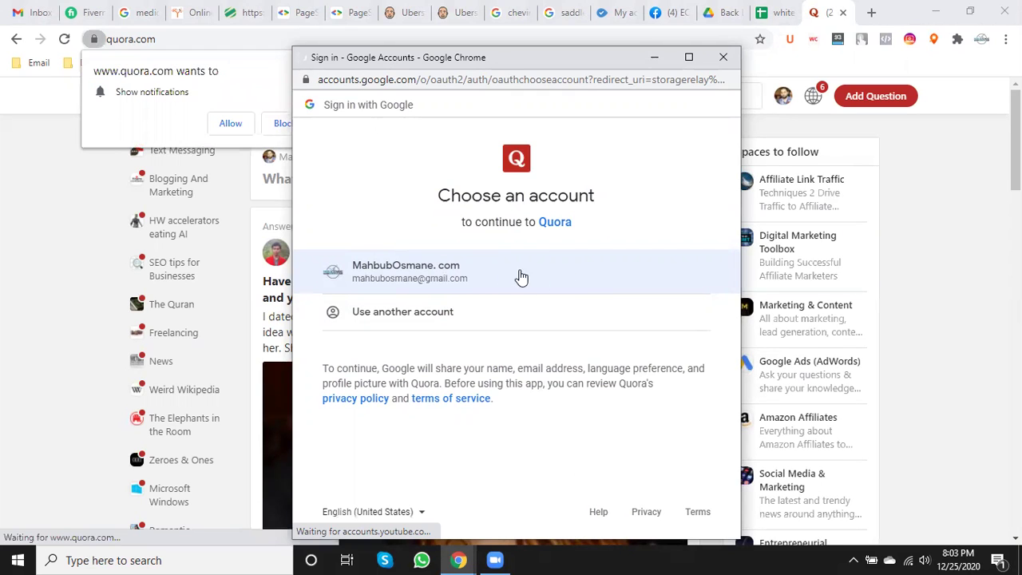
- Dismiss the browser's Show notifications request on the Quora home feed
scroll(832, 450, down, 5)
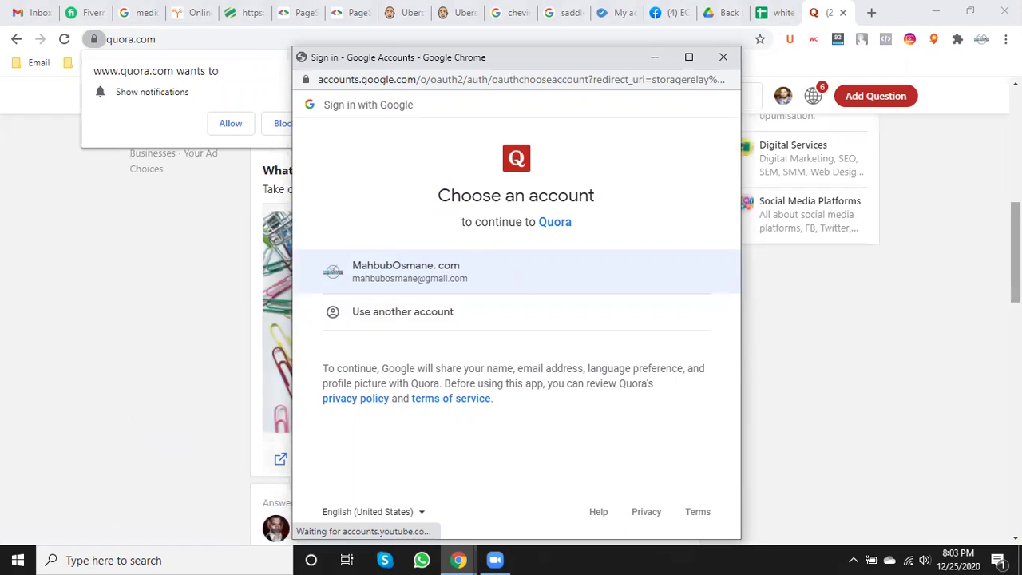
scroll(475, 327, down, 5)
scroll(475, 327, up, 5)
scroll(475, 327, up, 10)
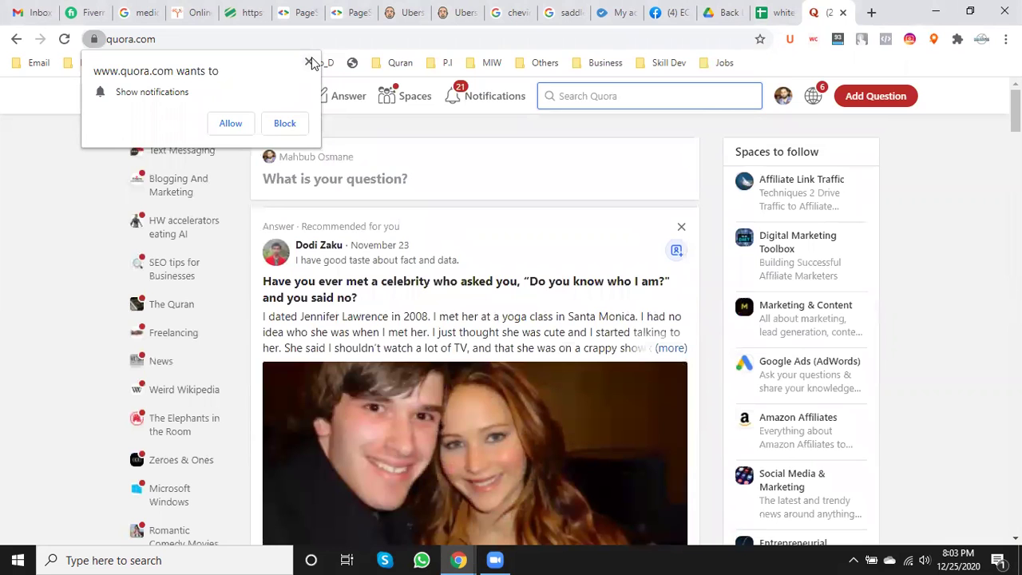
click(309, 61)
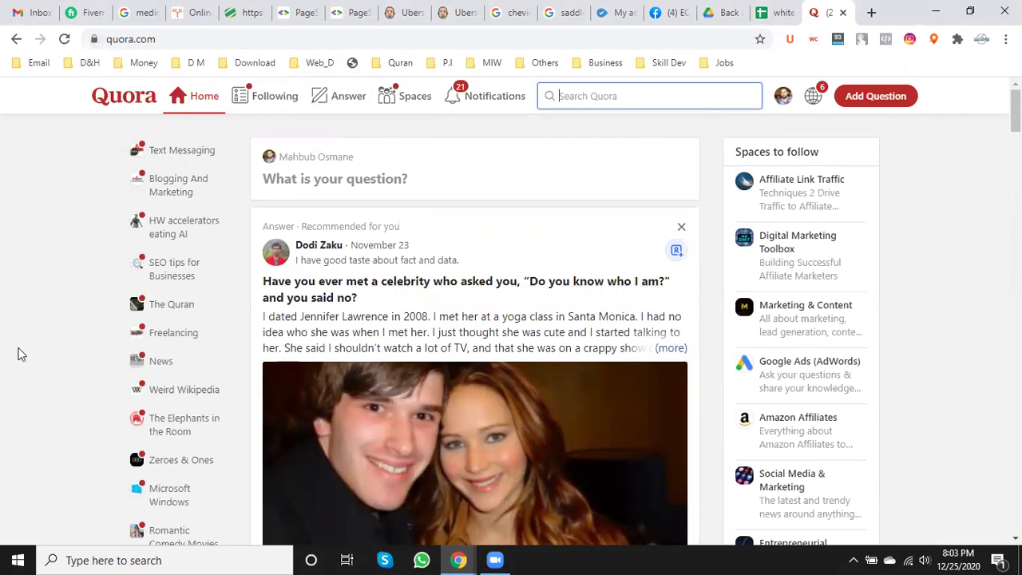
- Open the SEO tips for Businesses space from the Quora sidebar
scroll(130, 282, down, 2)
scroll(156, 370, up, 1)
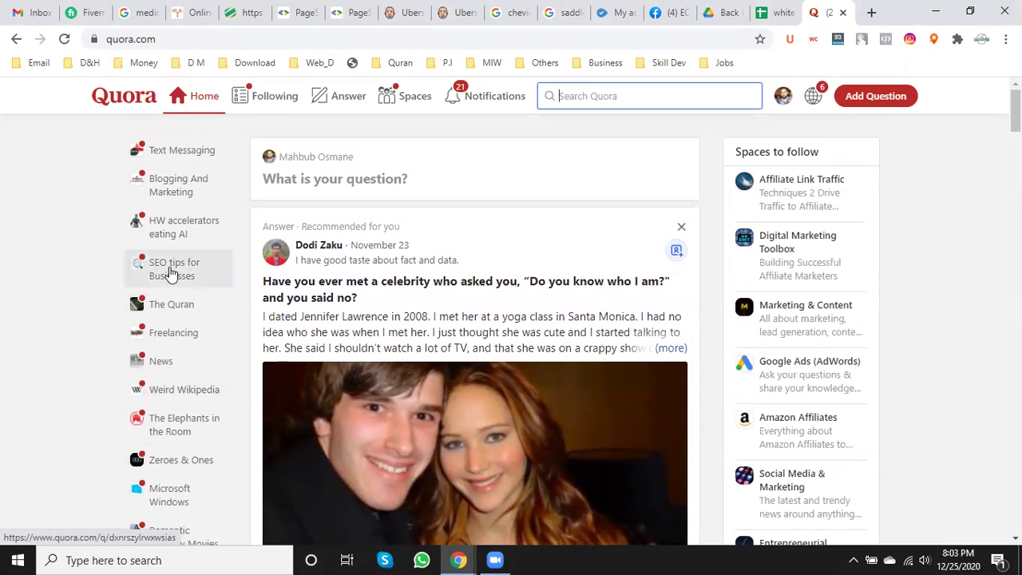
click(169, 272)
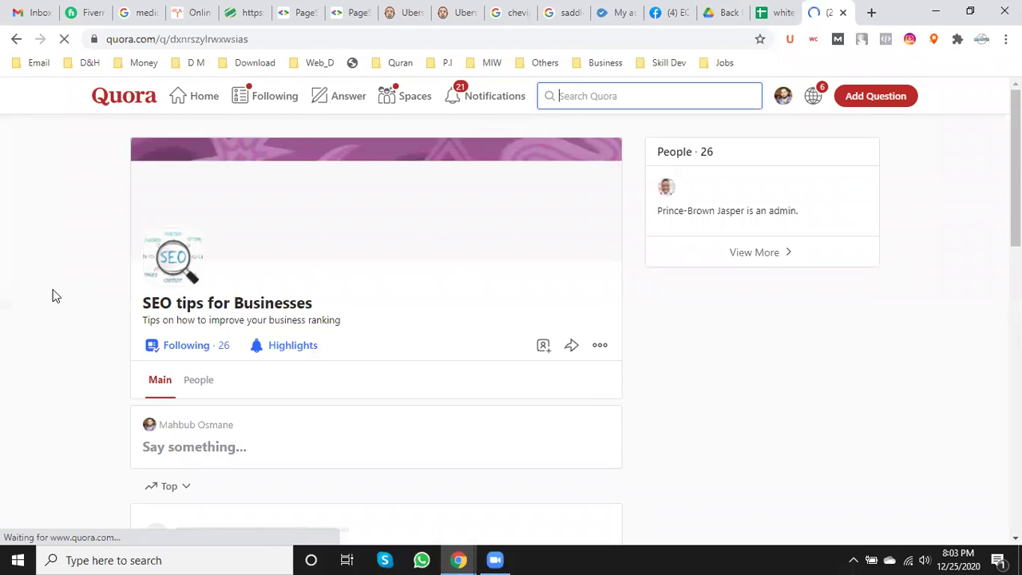
click(761, 9)
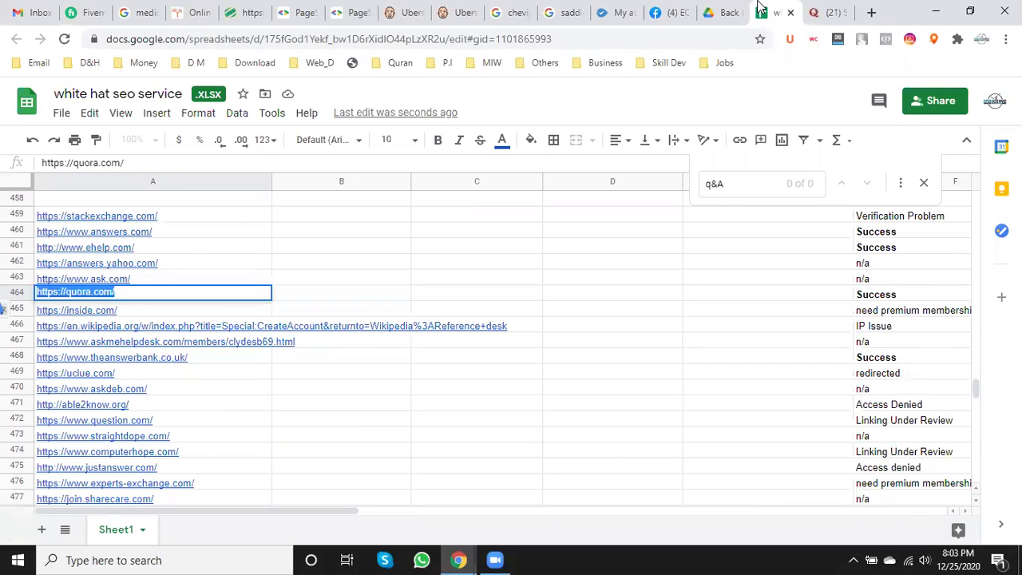
click(825, 9)
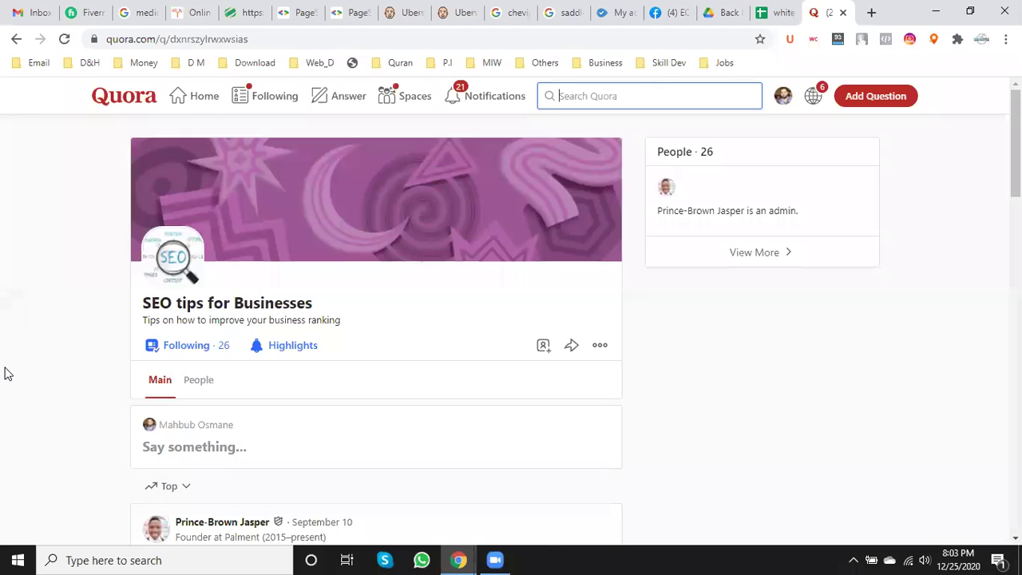
- Browse the space's posts and enter 'SEO' in the Search Quora box
scroll(8, 377, down, 2)
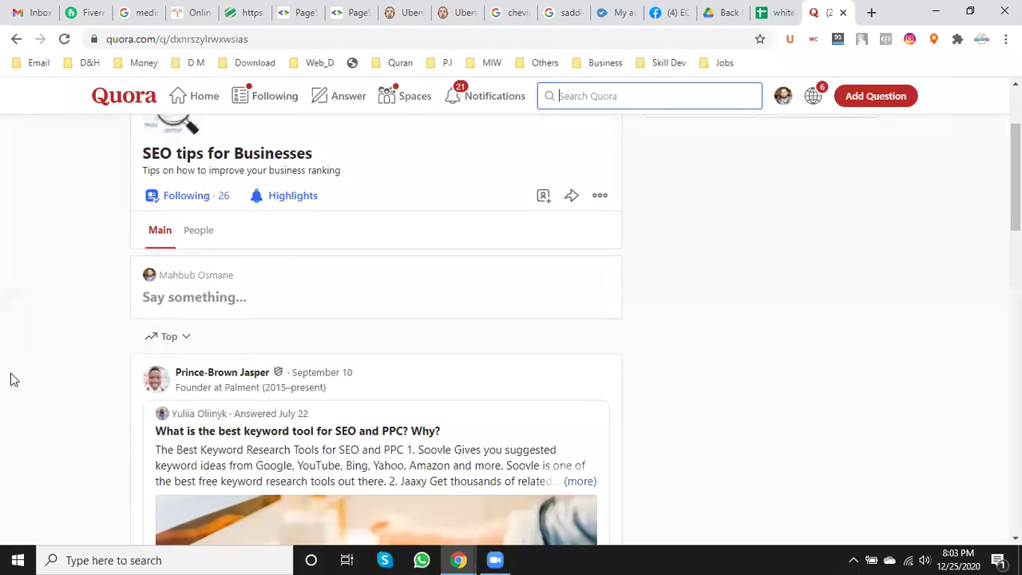
scroll(11, 379, up, 2)
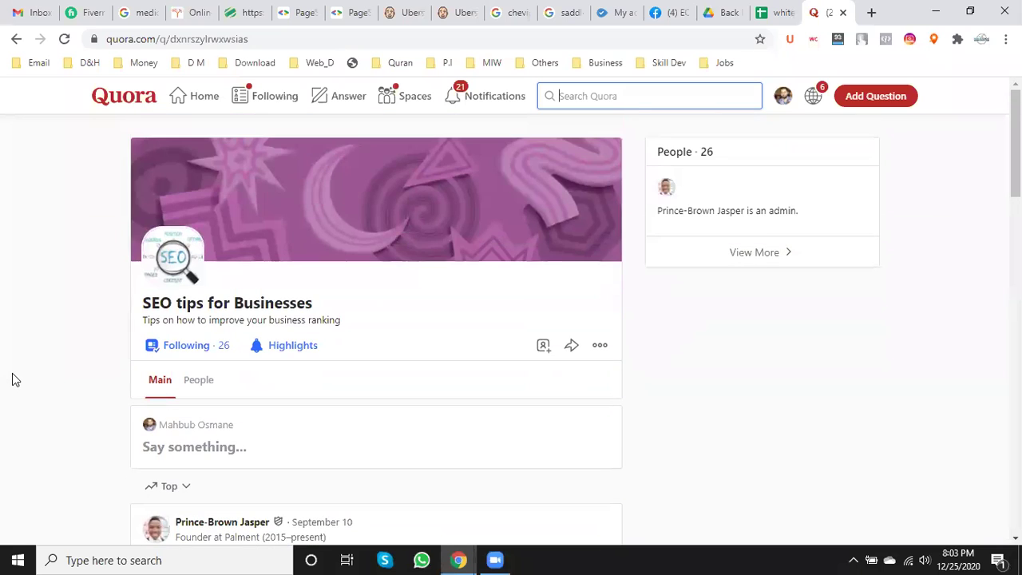
scroll(12, 379, down, 6)
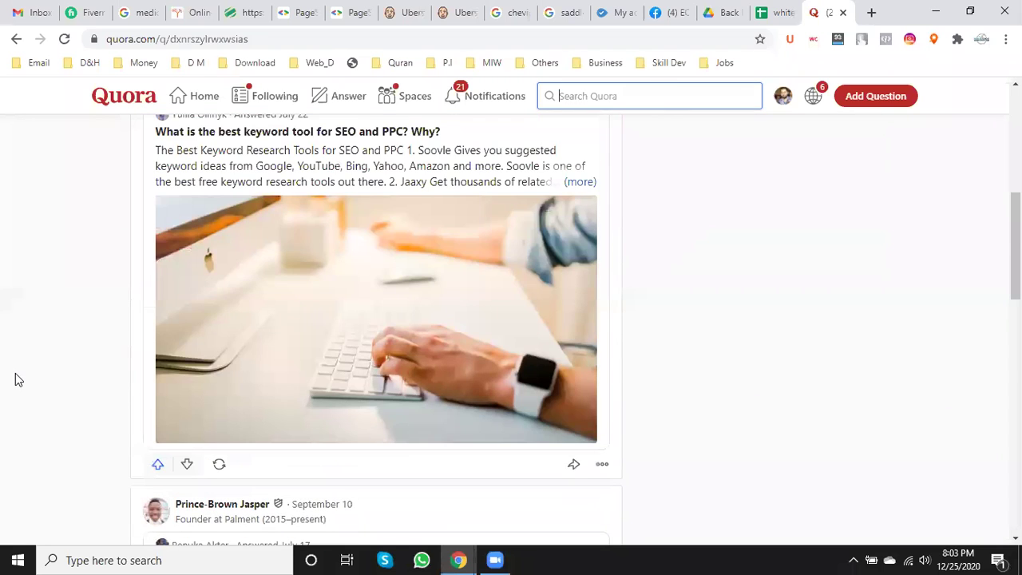
scroll(15, 380, down, 4)
scroll(15, 373, down, 3)
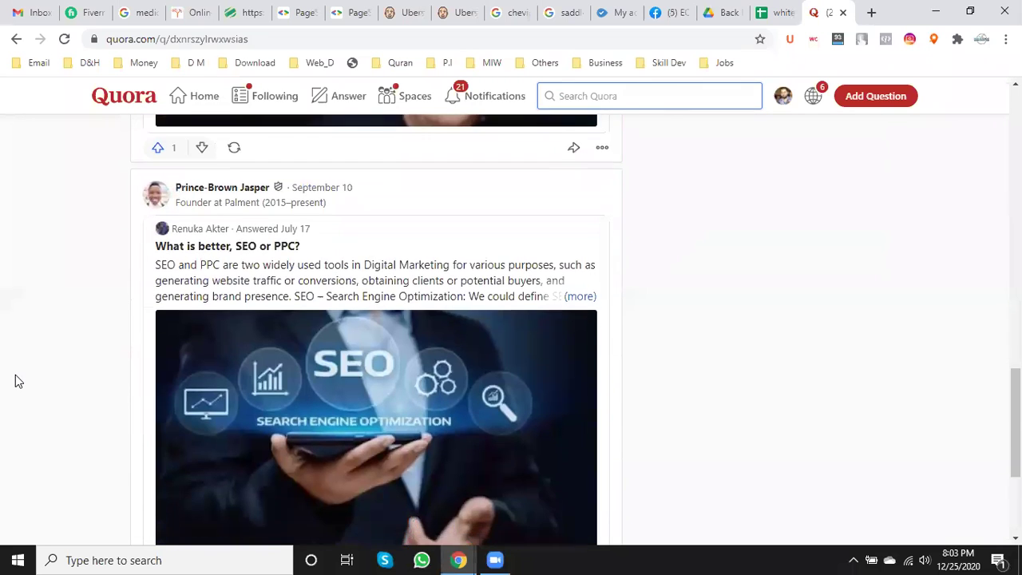
scroll(18, 381, up, 12)
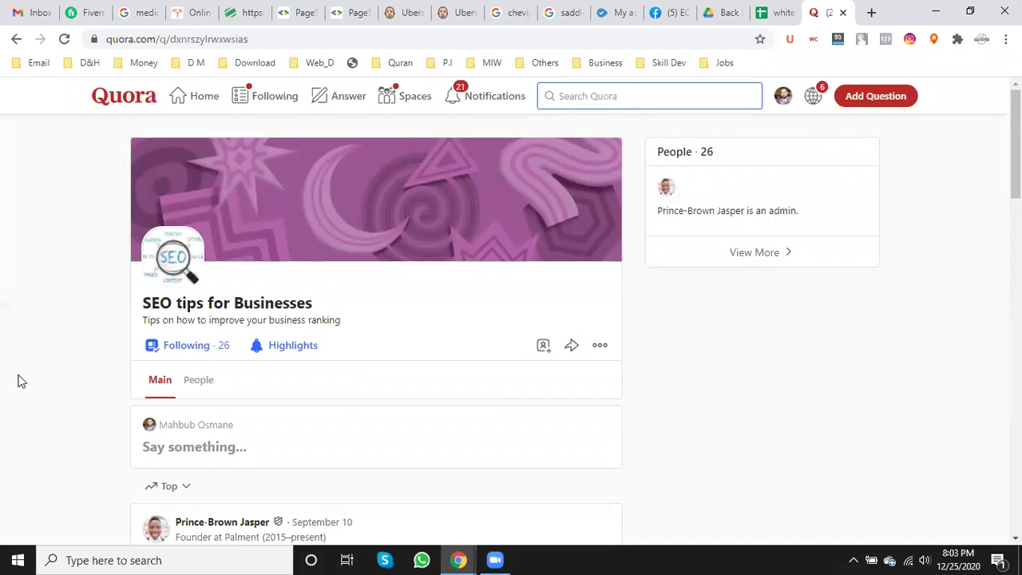
text(SEO)
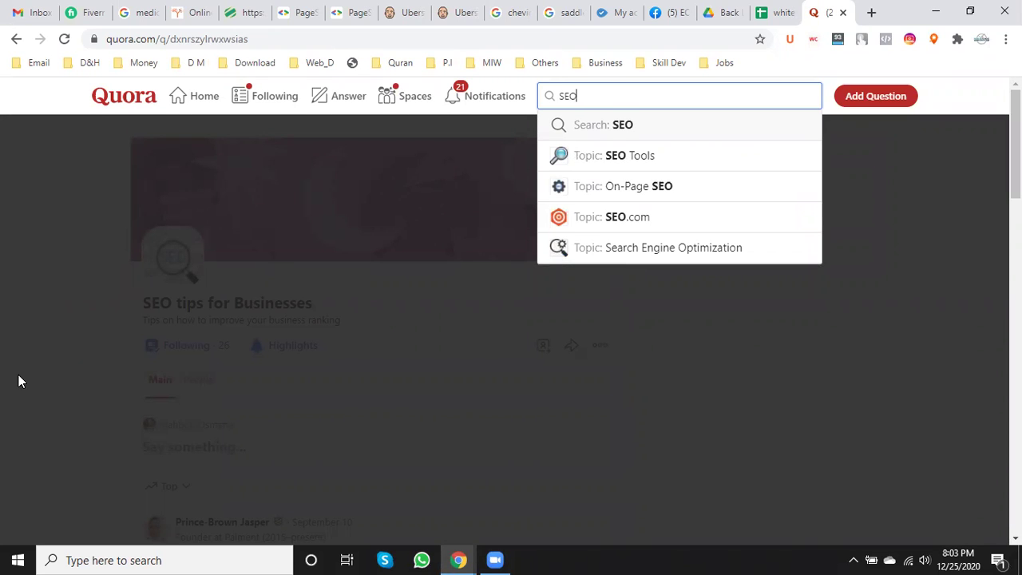
- Search Quora for 'SEO' and start a new question from the results page
key(Return)
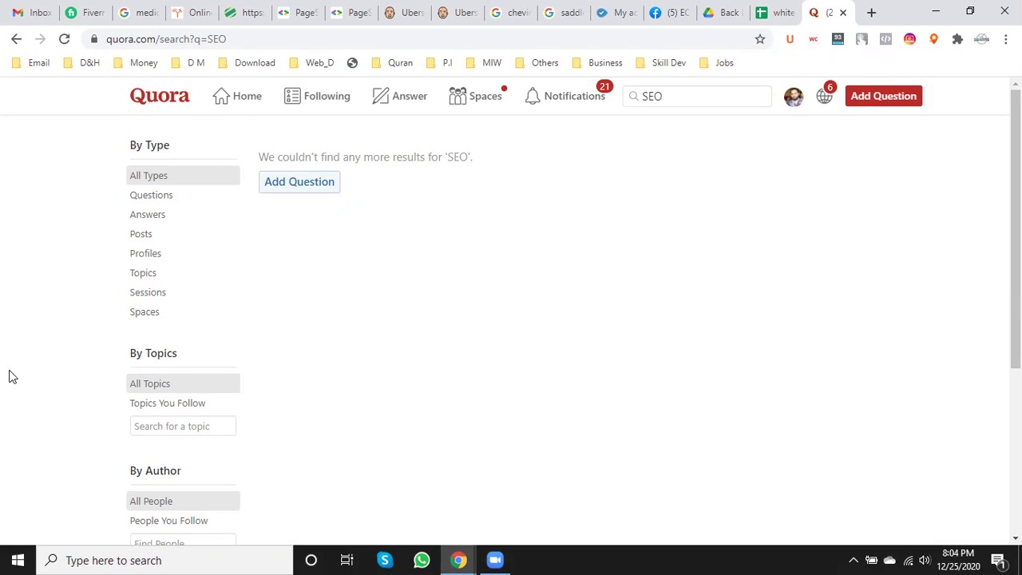
click(304, 183)
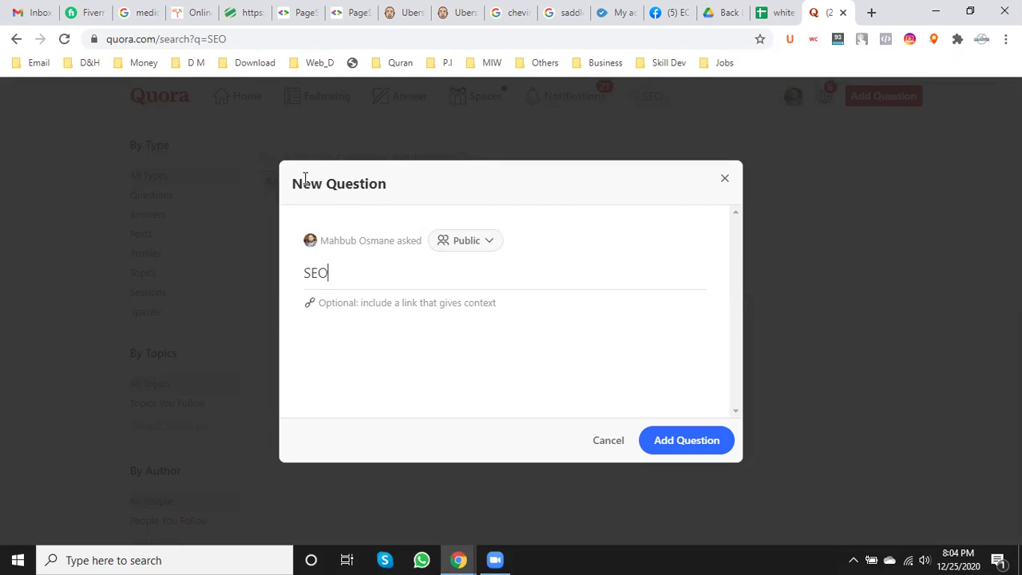
- Write the question 'In How many days you can rank this keyword: White Hat SEO Service'
key(BackSpace)
key(BackSpace)
key(BackSpace)
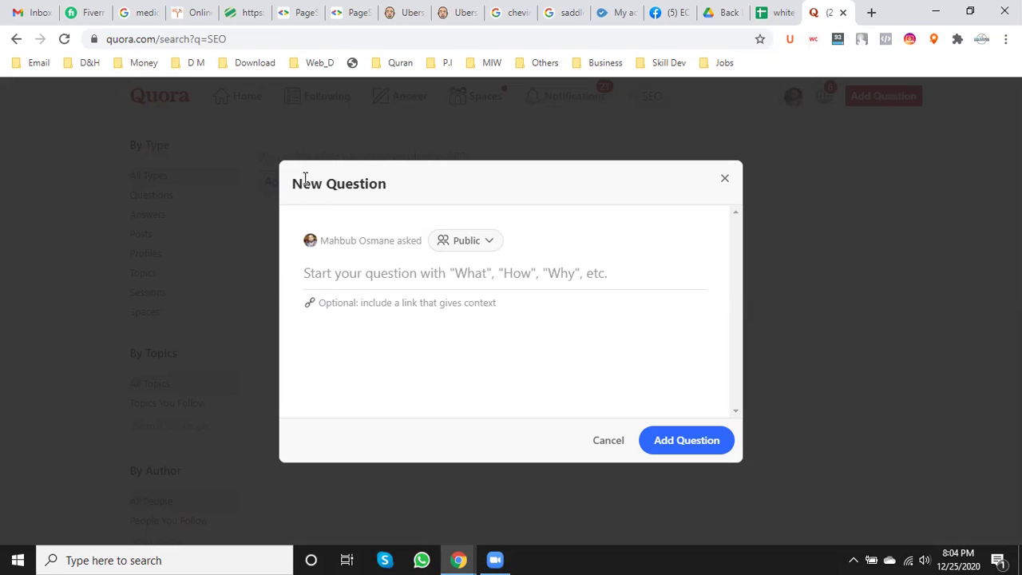
text(In)
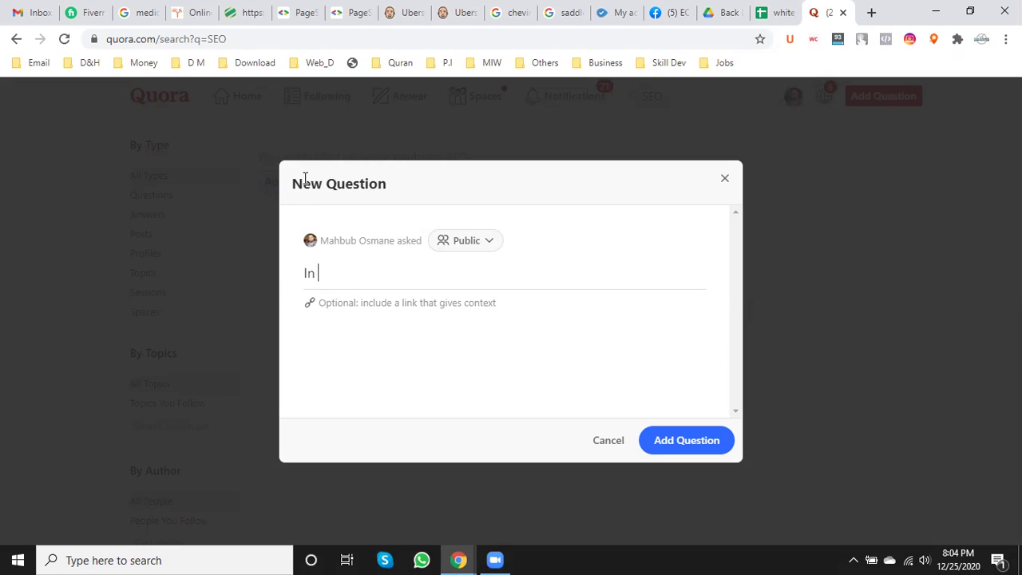
text( How many days)
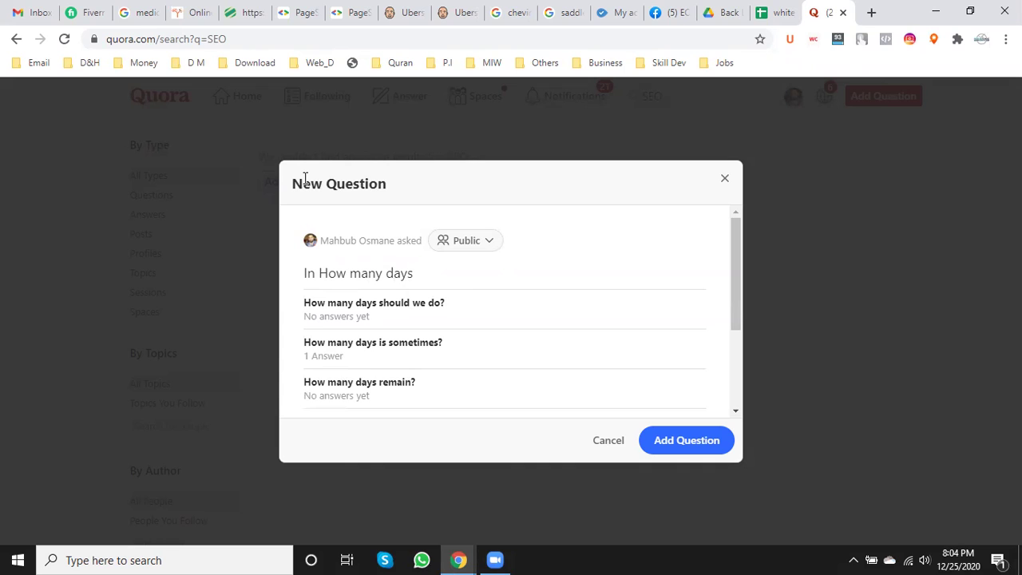
text( I can ran)
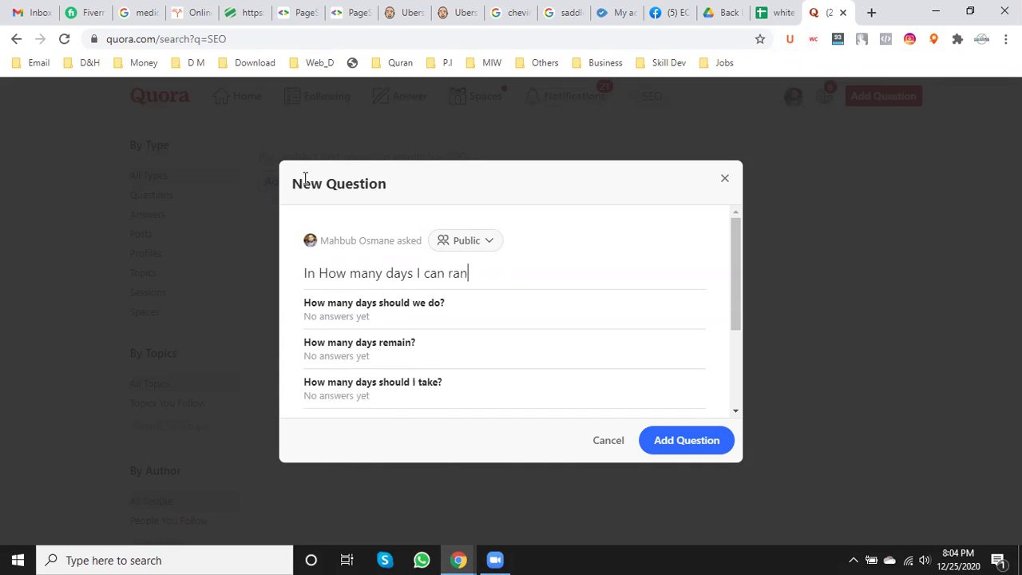
text(k this)
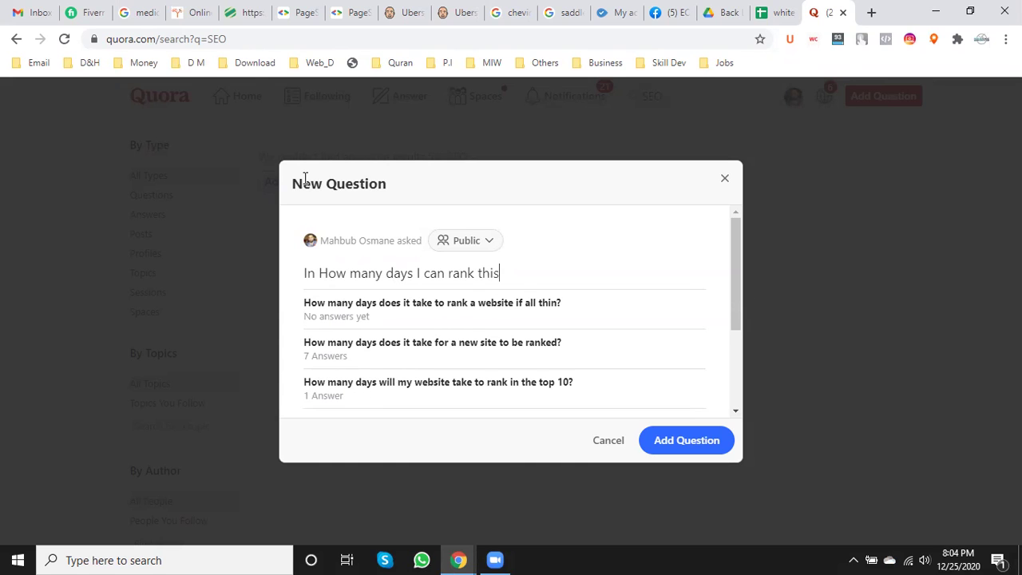
key(BackSpace)
key(BackSpace)
key(BackSpace)
key(BackSpace)
key(BackSpace)
key(BackSpace)
key(BackSpace)
key(BackSpace)
key(BackSpace)
key(BackSpace)
key(BackSpace)
key(BackSpace)
key(BackSpace)
key(BackSpace)
key(BackSpace)
text(you can rank this)
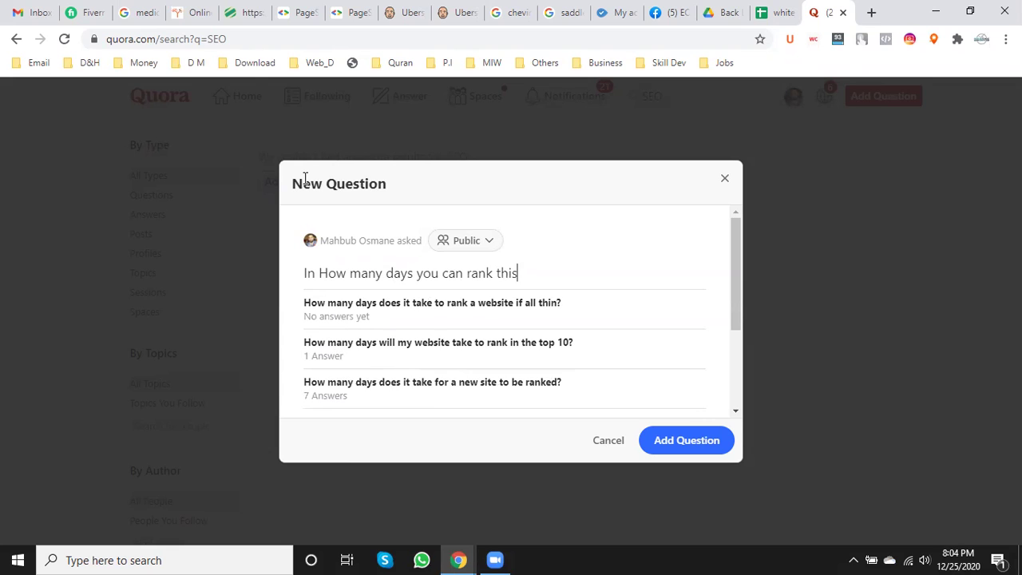
text( keyword)
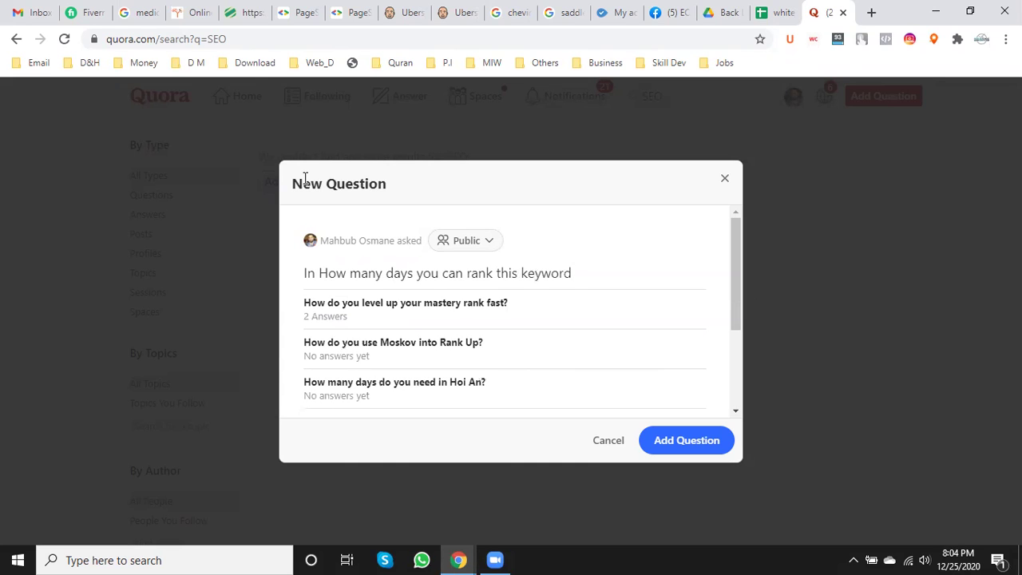
text(: White Hat S)
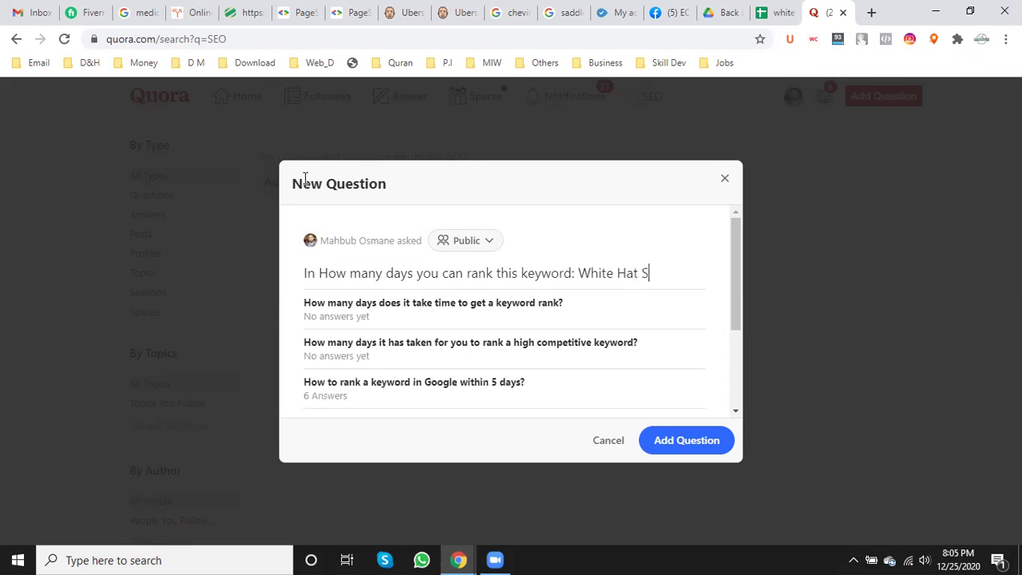
text(EO Service)
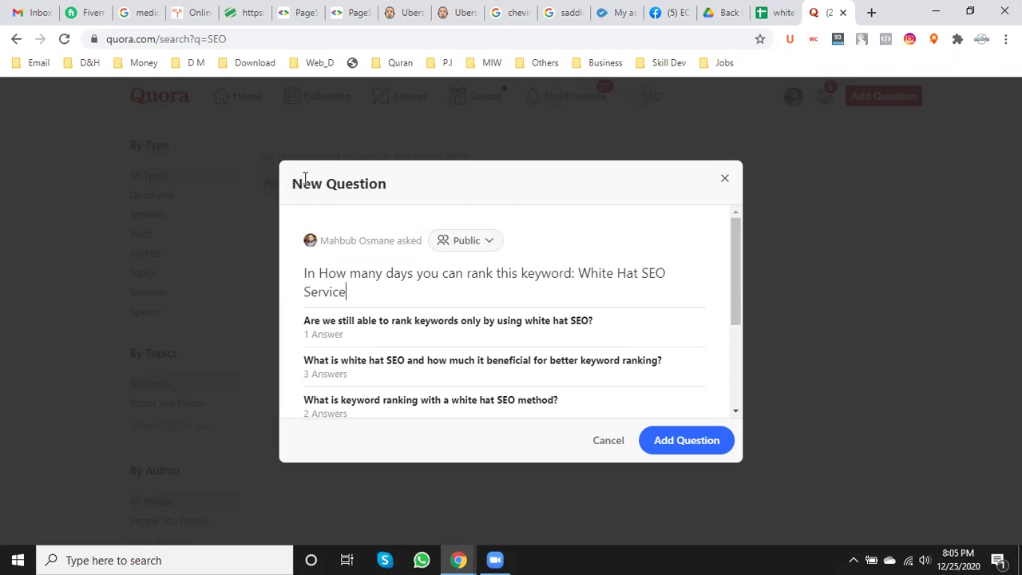
- Open the related white hat SEO question in a new tab, then submit the question
click(403, 368)
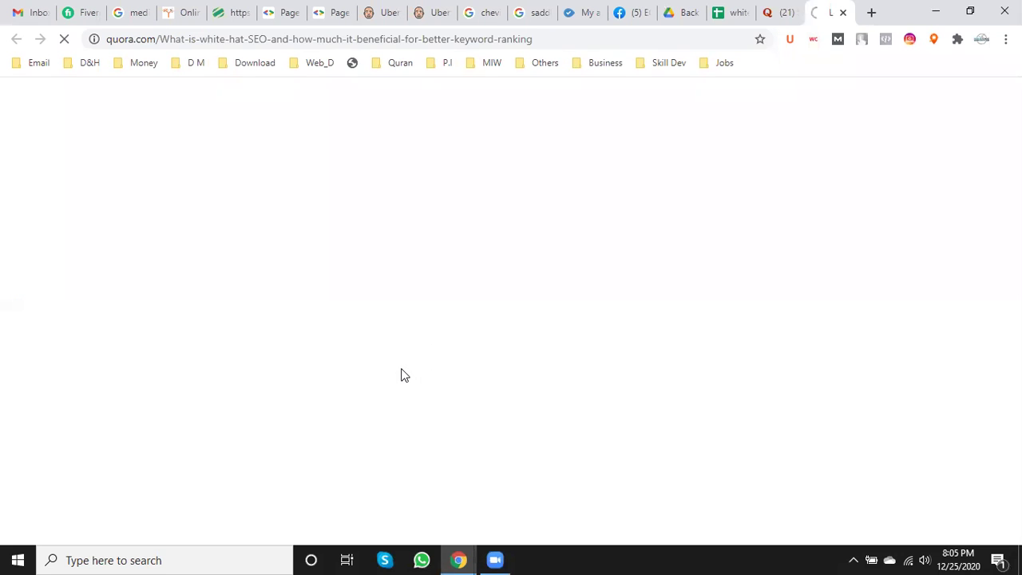
click(773, 10)
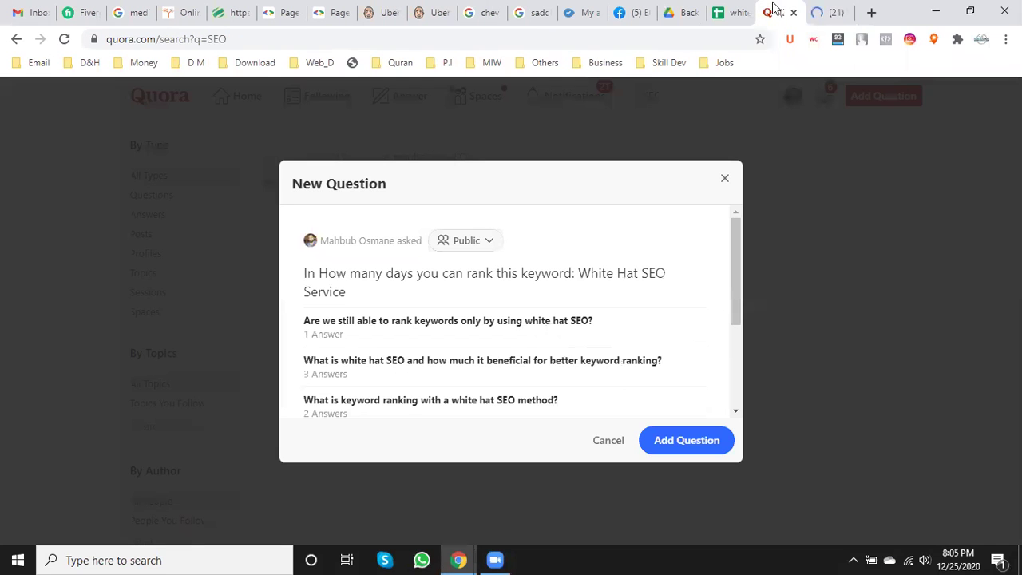
click(680, 442)
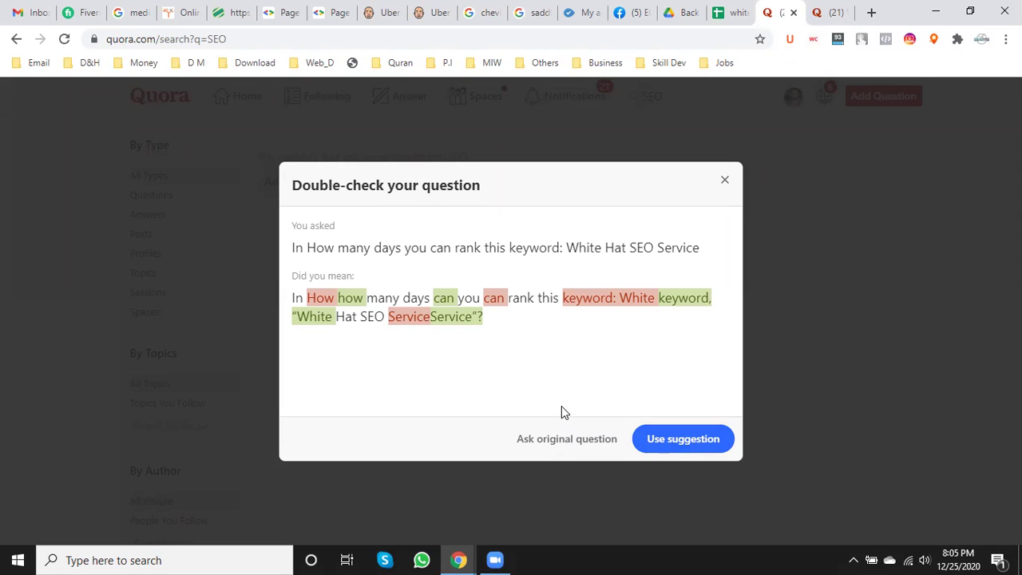
- Accept the suggested rewording and keep Keyword Research, SEO Tools and Search Engine Optimization topics
click(676, 442)
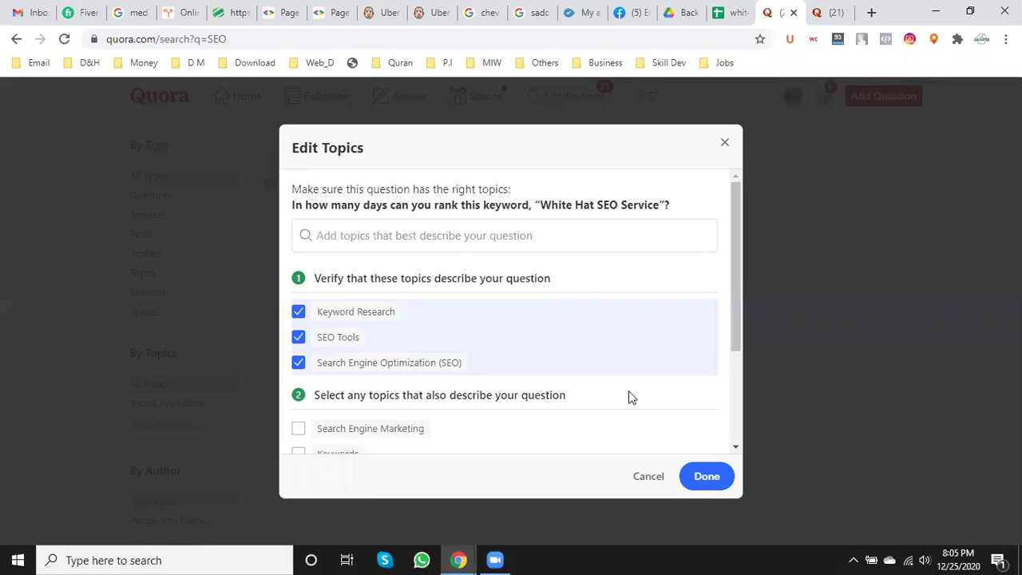
scroll(630, 398, down, 2)
scroll(631, 398, up, 2)
scroll(630, 398, down, 2)
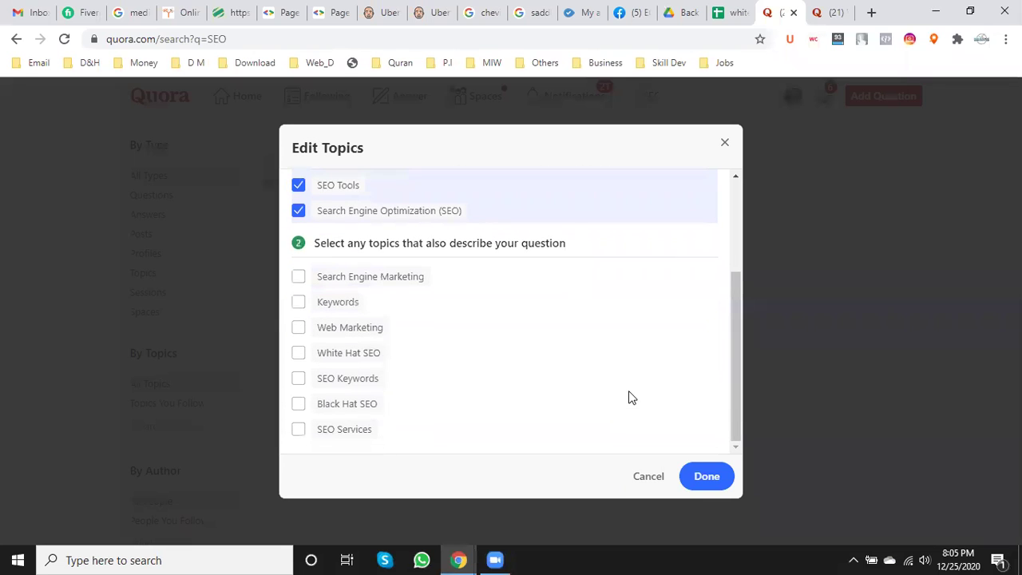
click(709, 482)
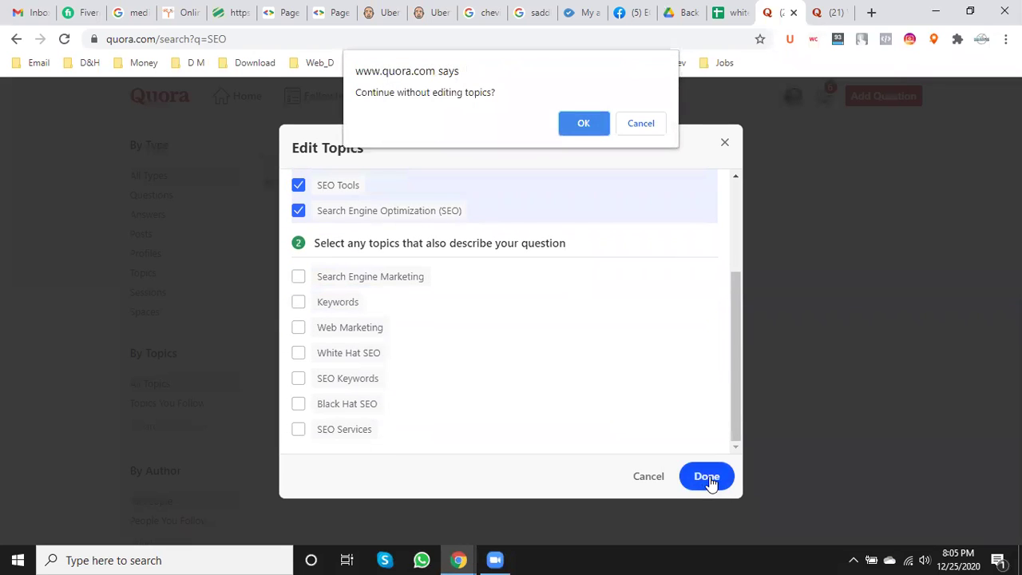
click(587, 122)
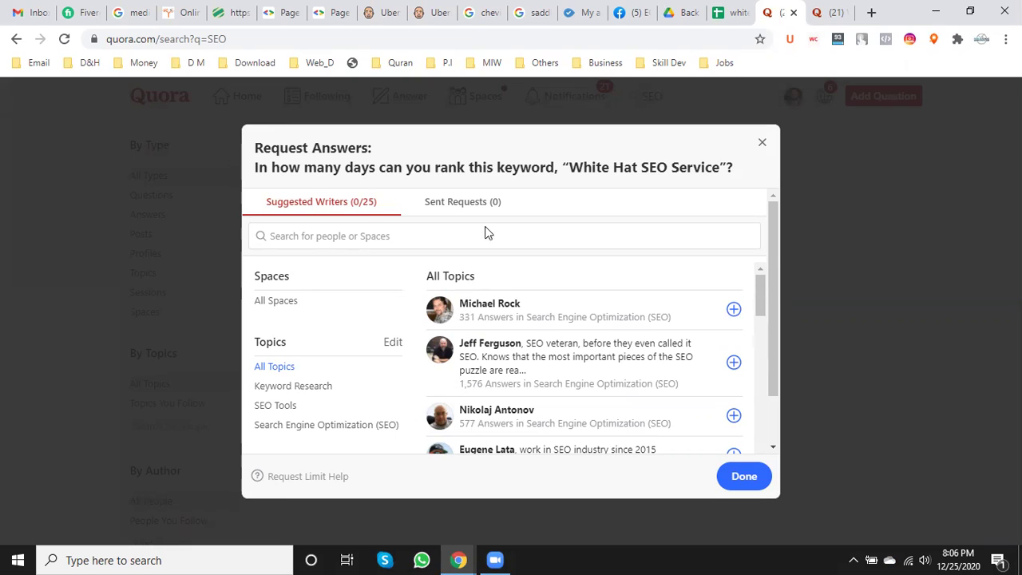
- Request answers from six suggested writers (1,576, 864, 8, 62, 134, 54 answers)
click(734, 364)
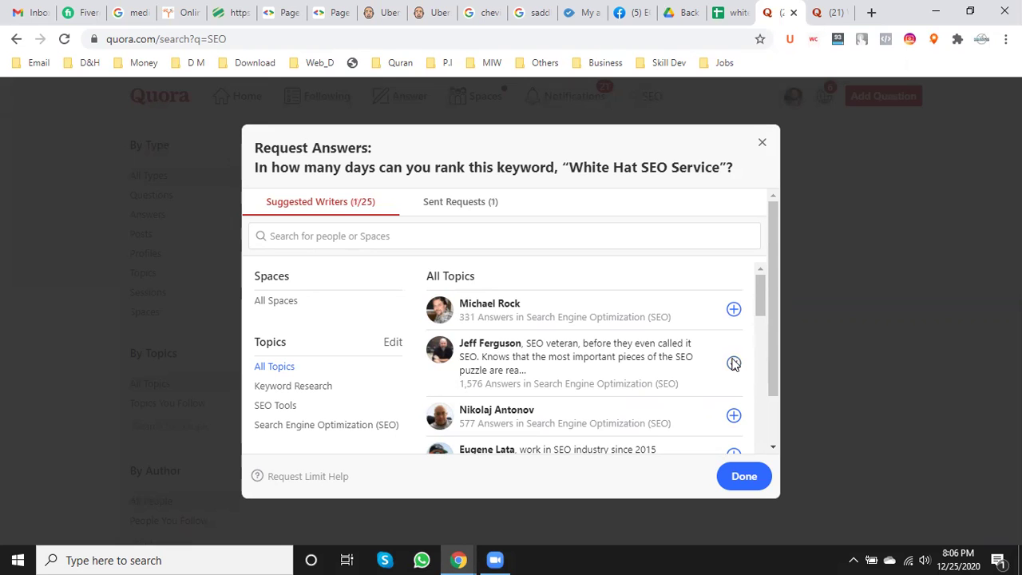
scroll(731, 363, down, 1)
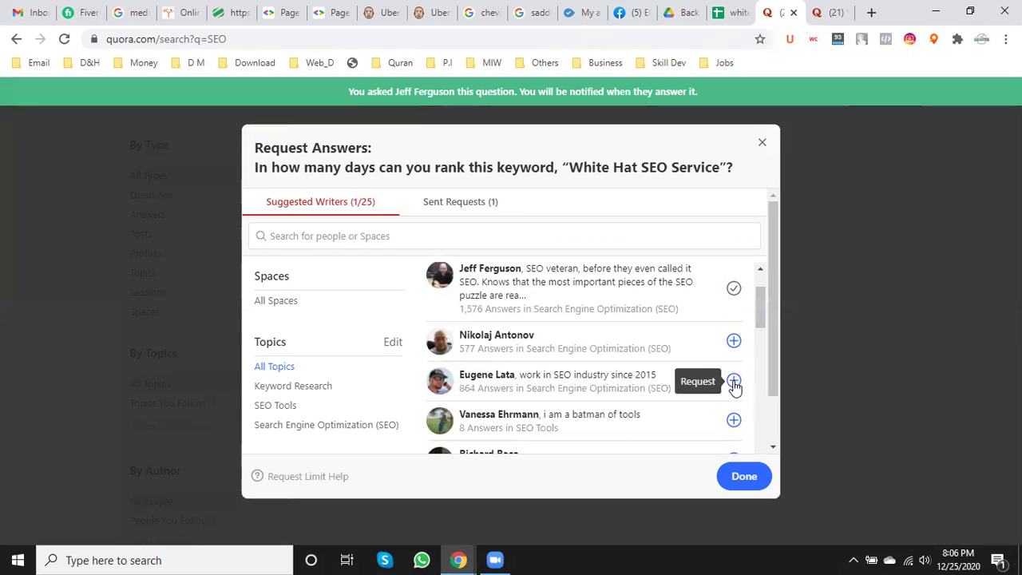
click(733, 382)
click(733, 421)
scroll(658, 375, down, 1)
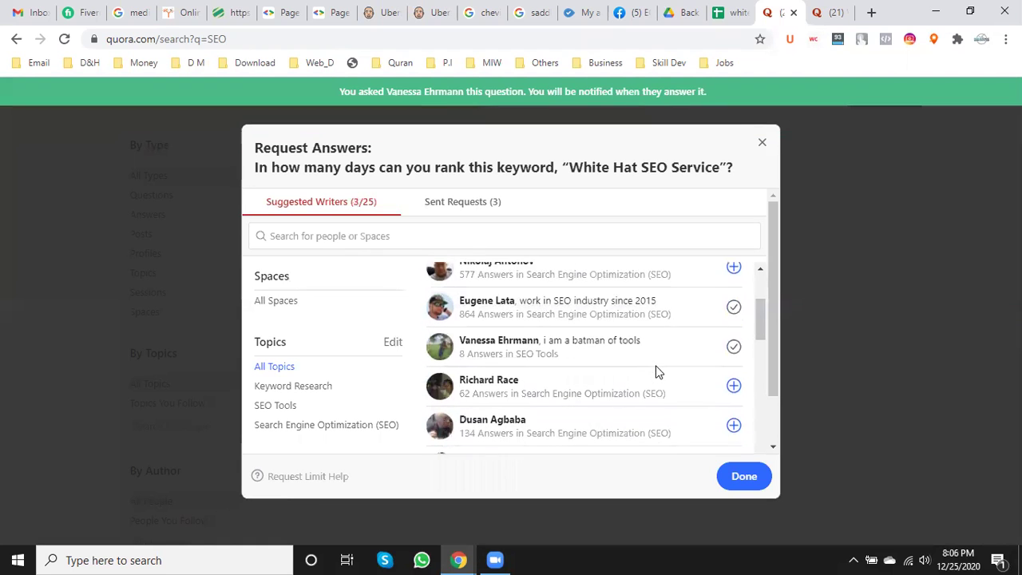
scroll(655, 364, down, 1)
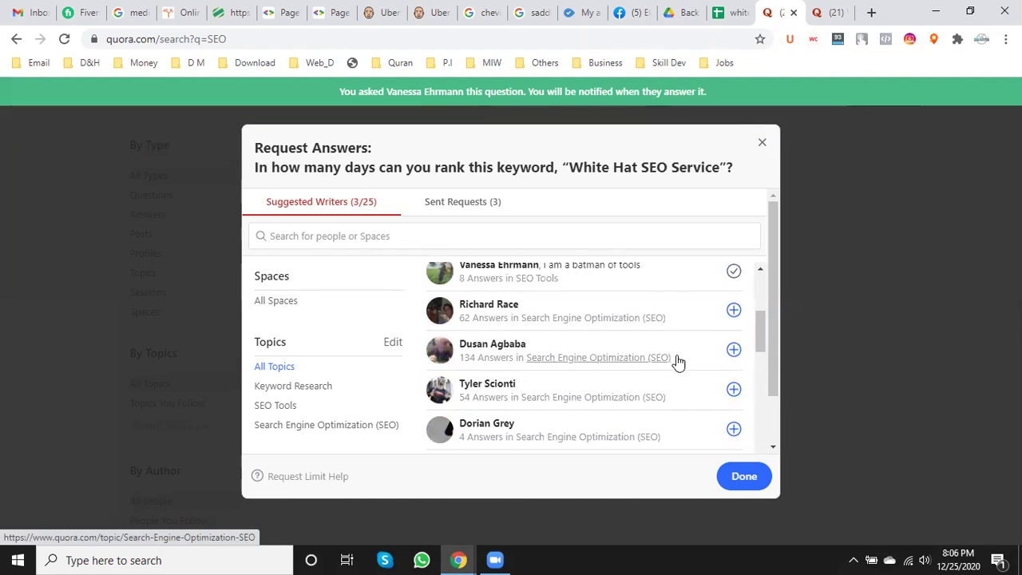
click(734, 311)
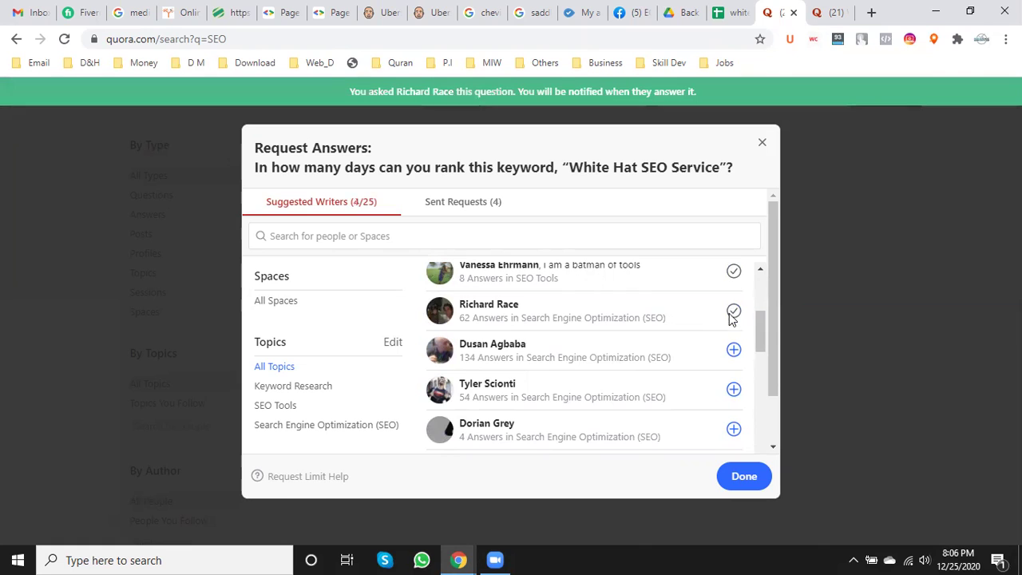
click(734, 352)
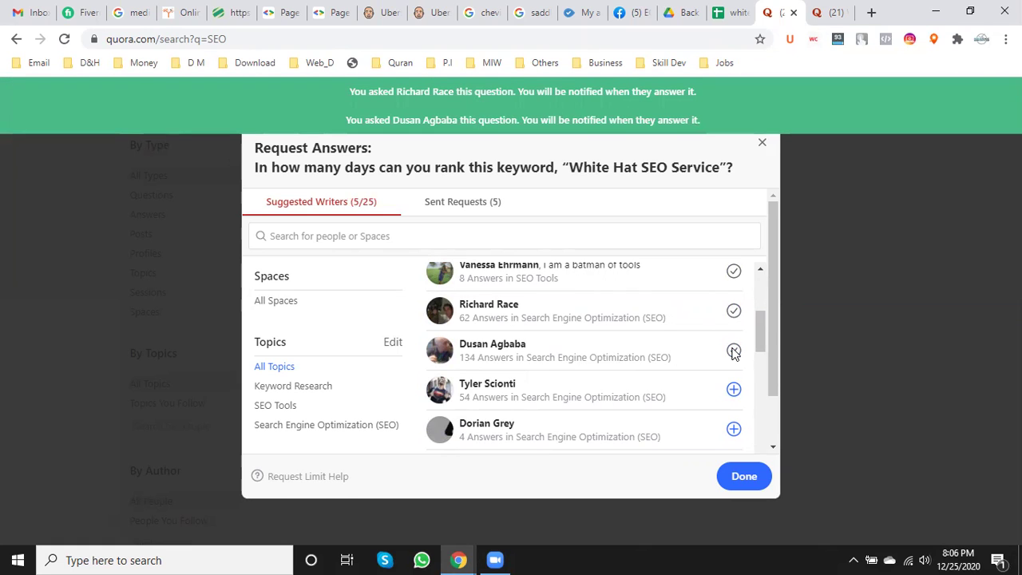
click(734, 391)
- Request answers from six more writers (4, 212, 215, 73, 88, 248 answers)
scroll(734, 391, down, 1)
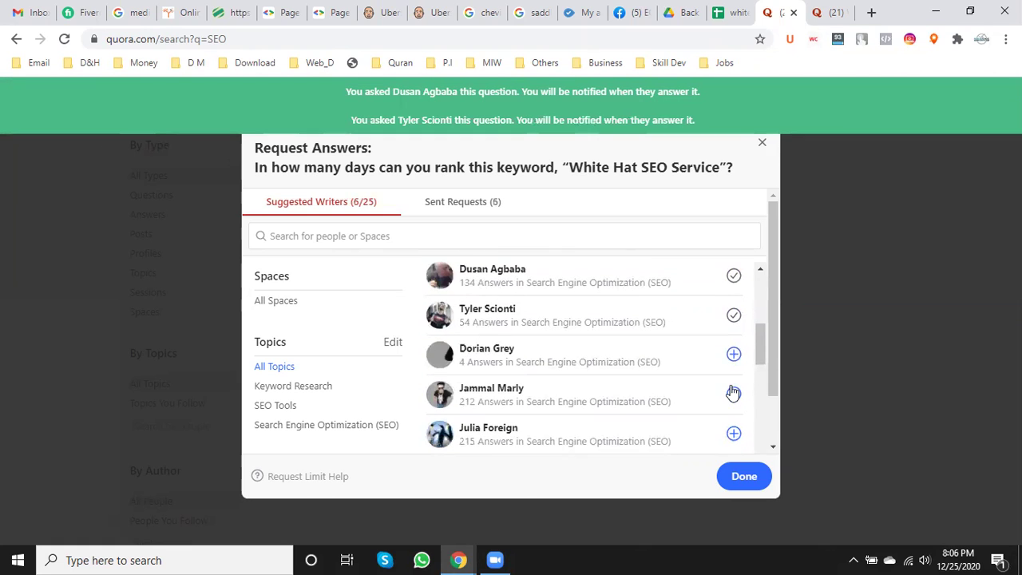
click(734, 355)
click(733, 393)
click(734, 434)
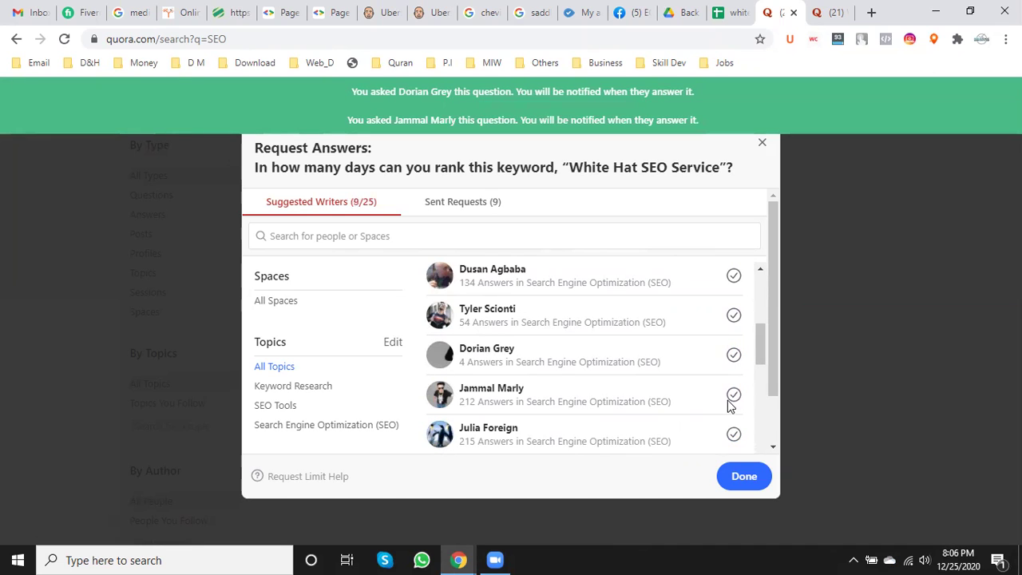
scroll(712, 391, down, 2)
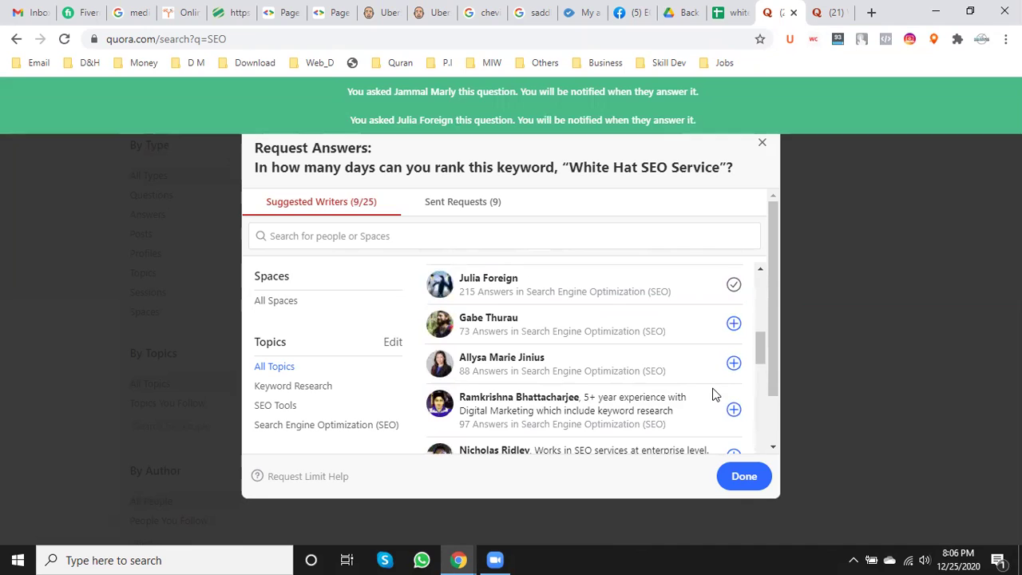
click(733, 325)
click(734, 366)
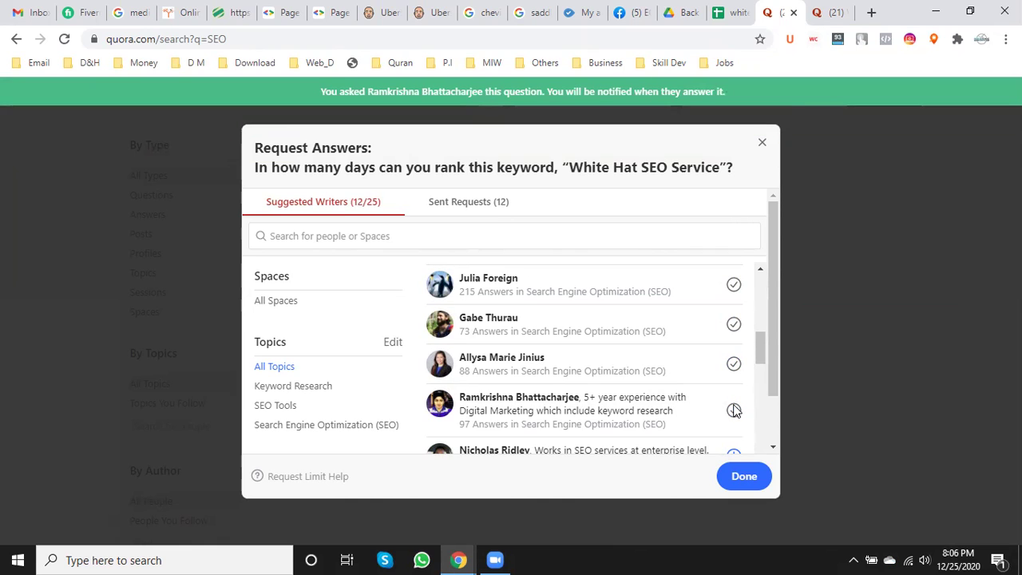
scroll(669, 359, down, 1)
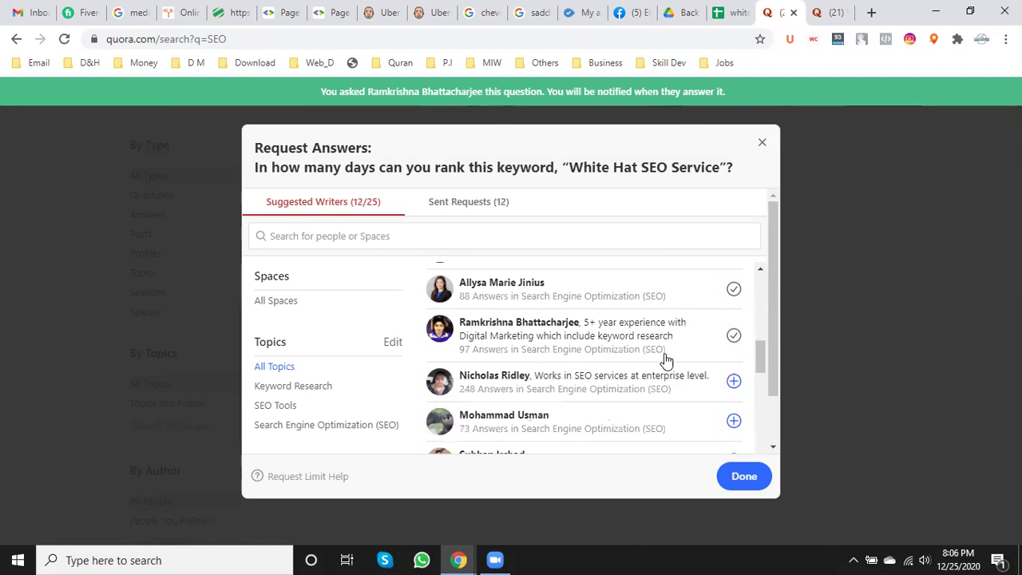
click(735, 382)
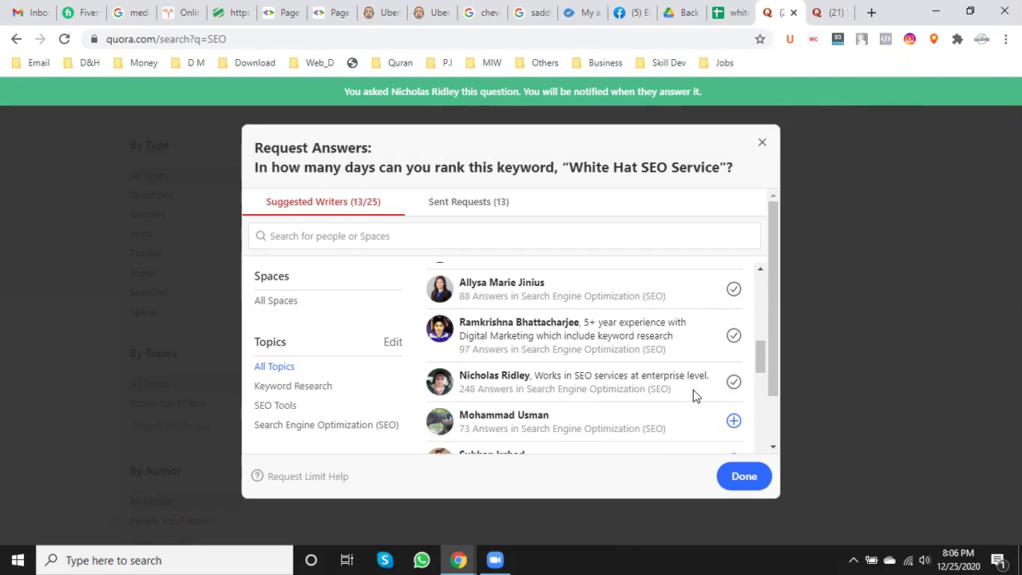
- Request answers from three more writers (73, 100, 77 answers), reaching 16, then open a new tab
click(734, 423)
scroll(650, 392, down, 2)
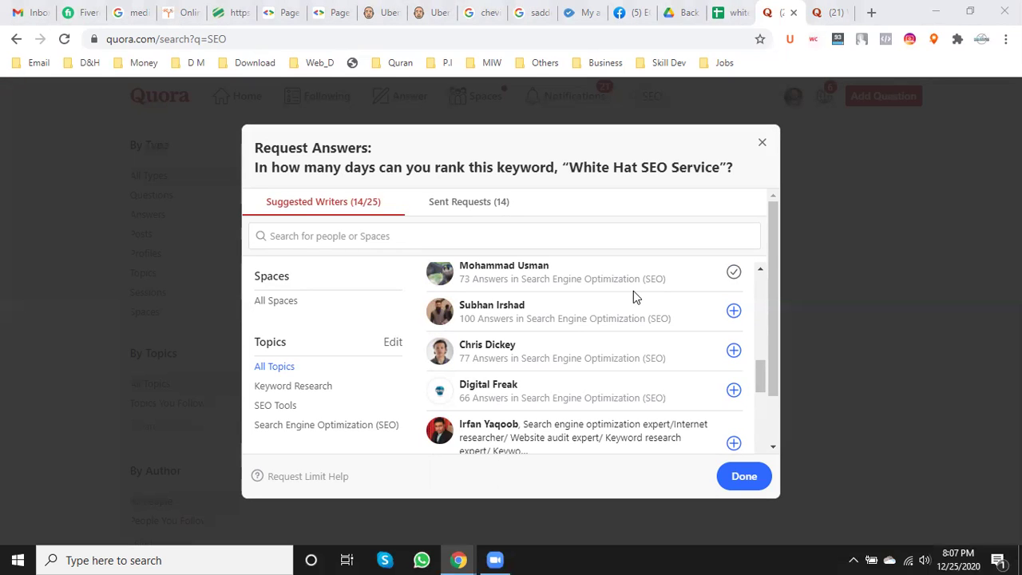
click(734, 313)
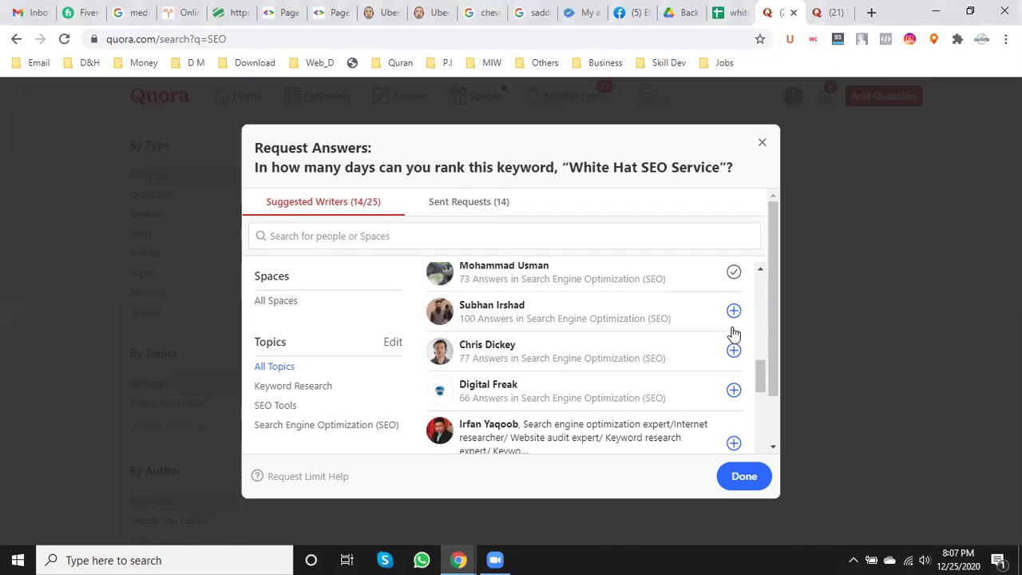
click(733, 351)
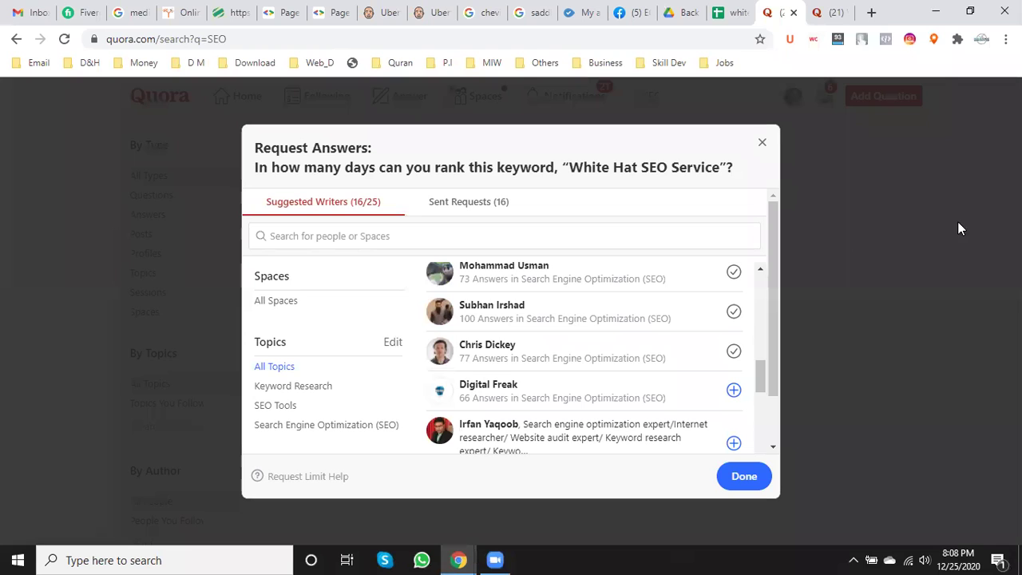
click(871, 12)
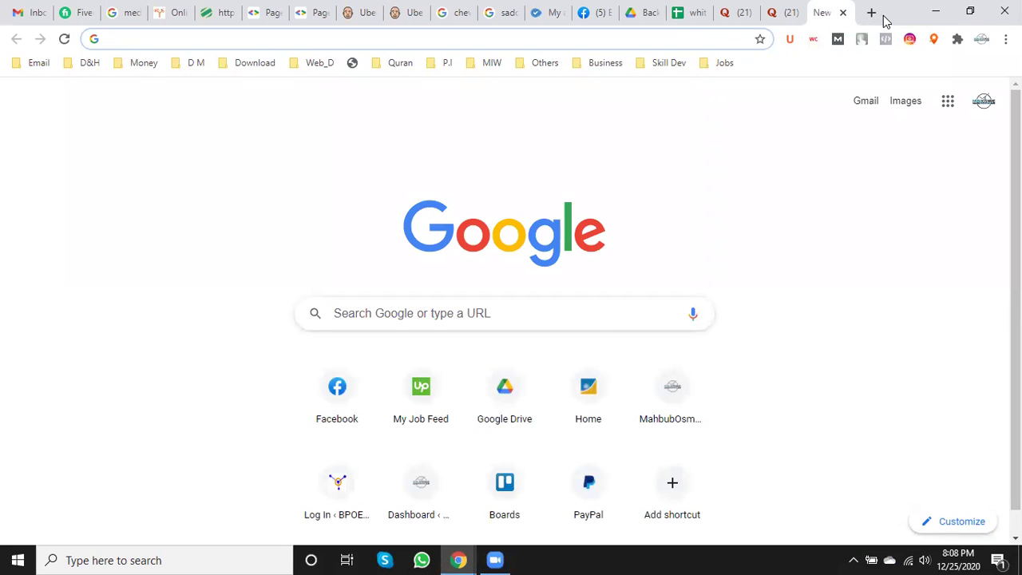
- Search Google for 'quora' from the new tab, dropping the .com completion
text(q)
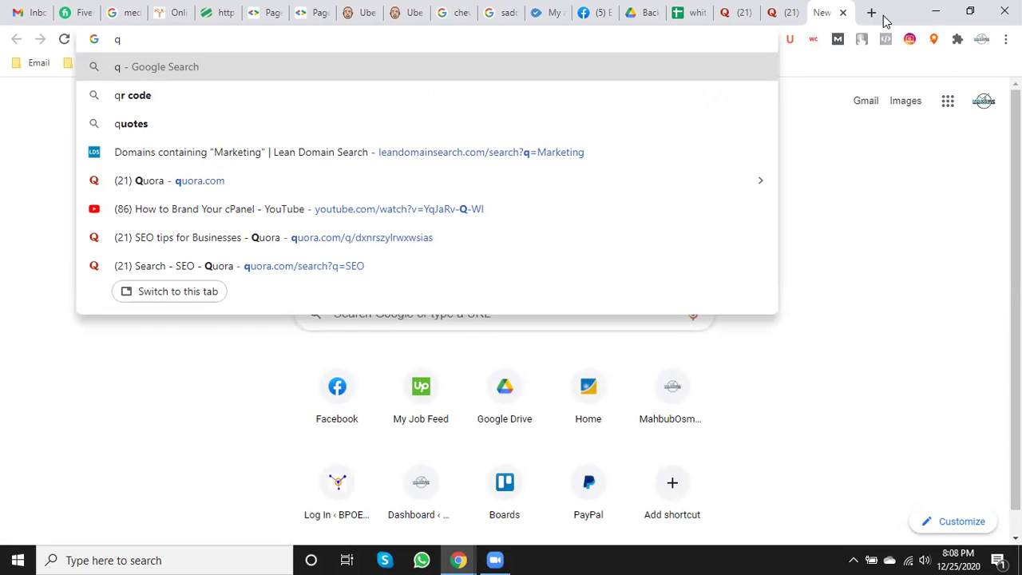
click(781, 11)
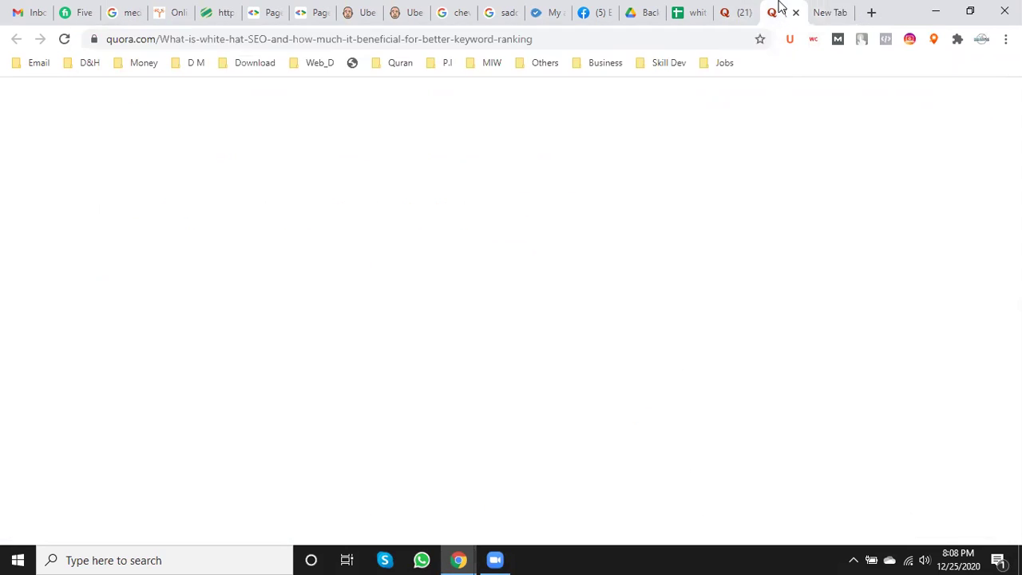
click(821, 9)
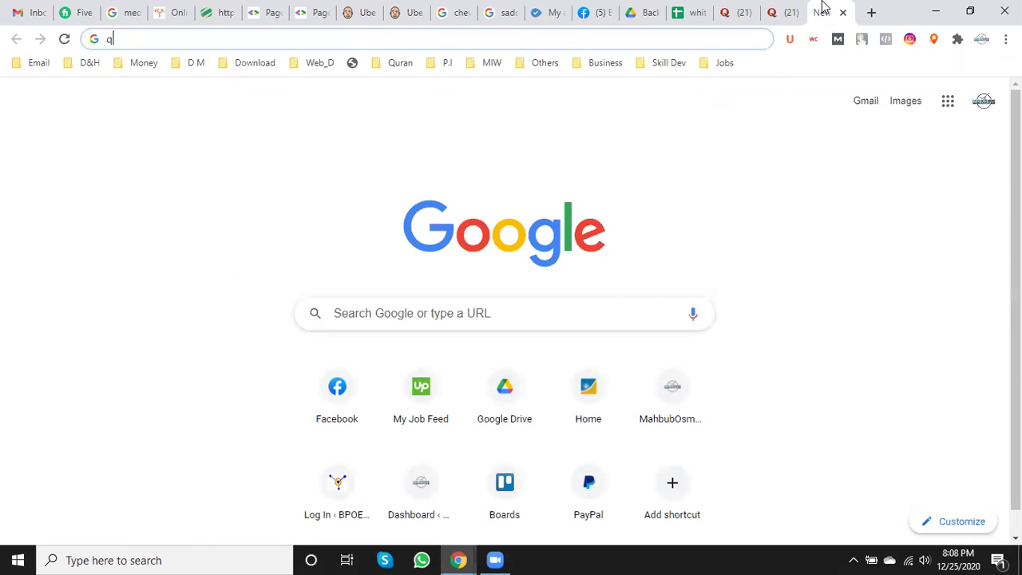
text(uora)
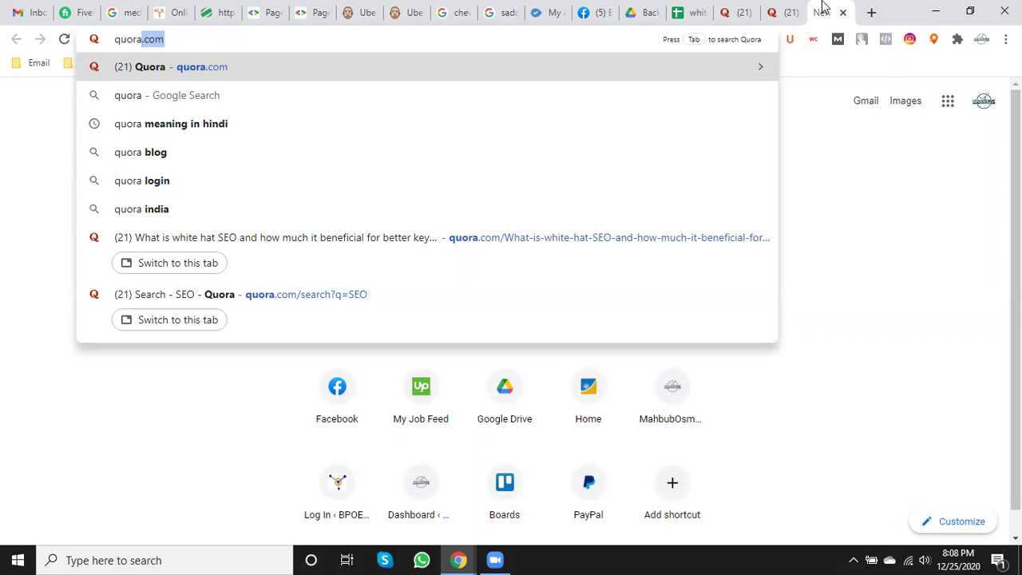
key(BackSpace)
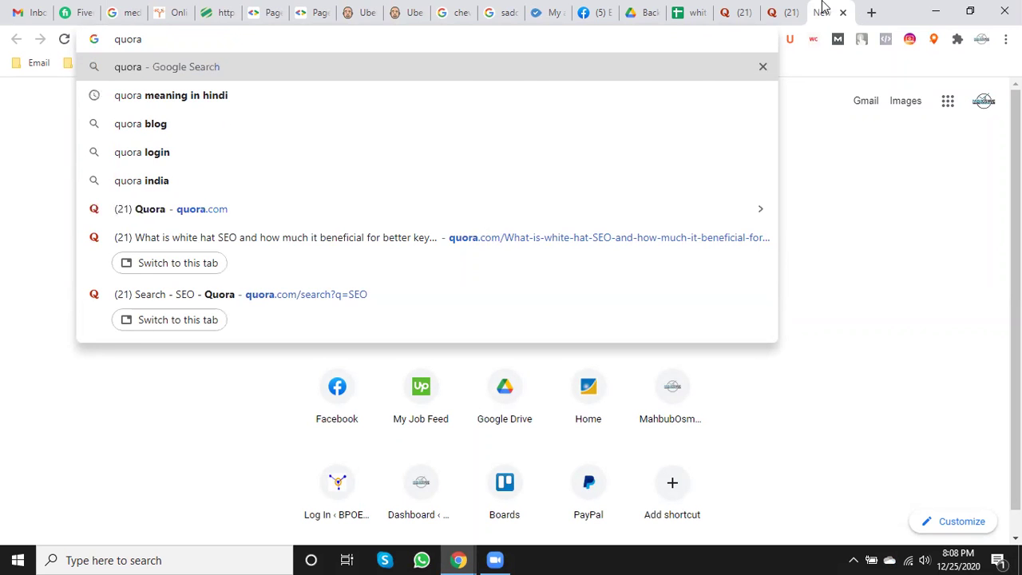
key(Return)
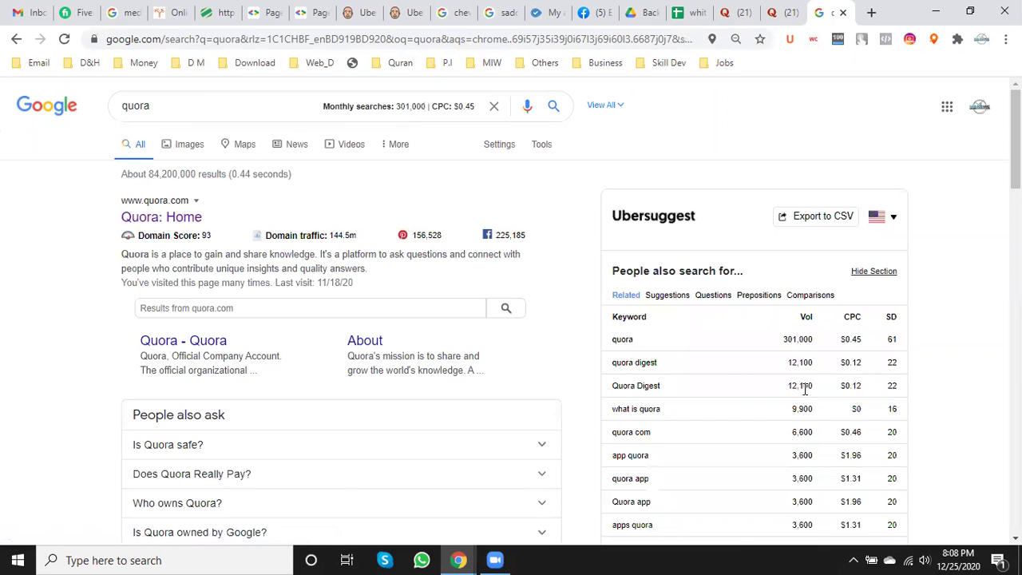
- Search Google for 'quora valuation 2020', skim the results, and close the search tab
mouse_move(335, 242)
scroll(562, 419, down, 10)
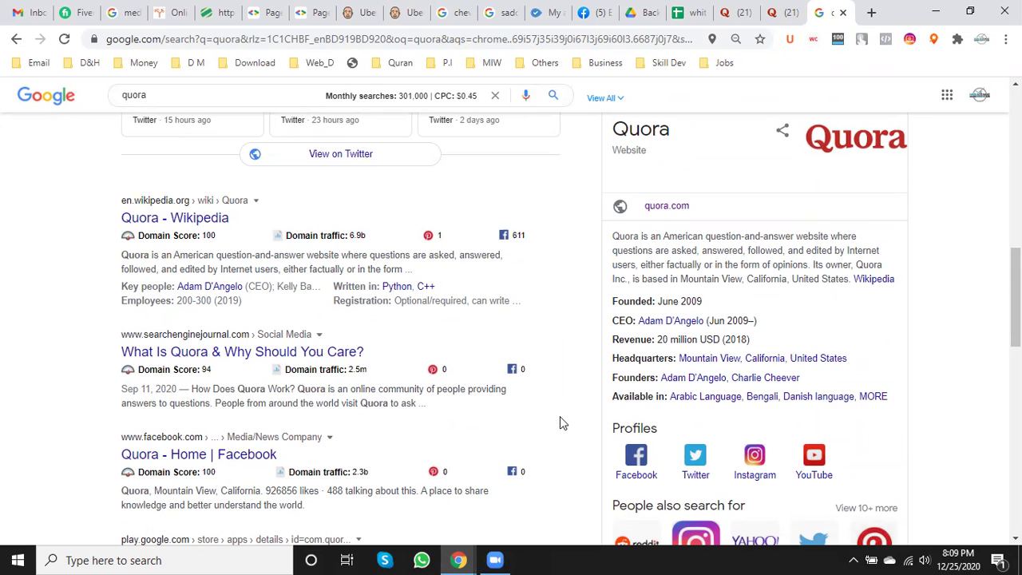
scroll(549, 420, up, 10)
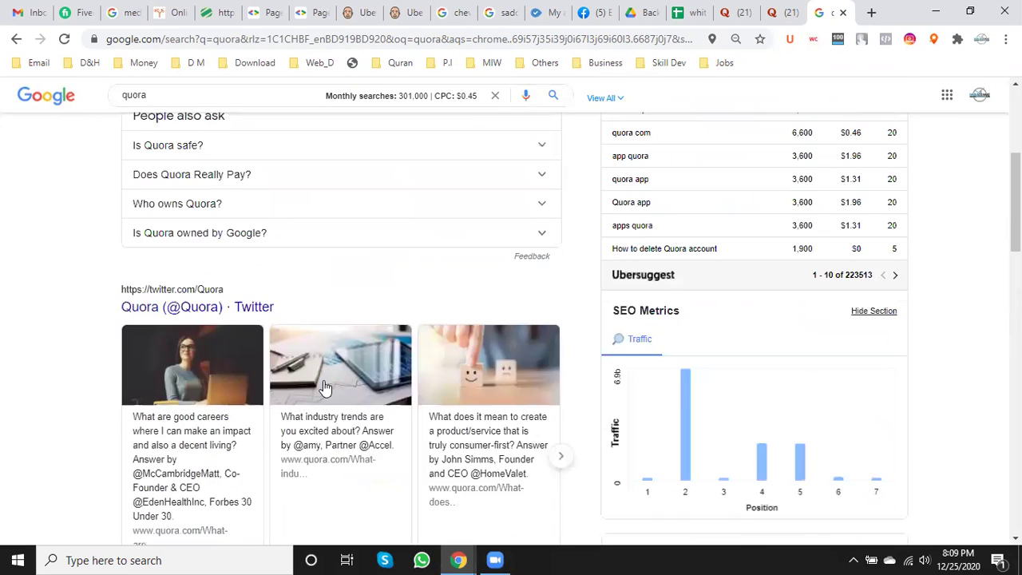
click(194, 110)
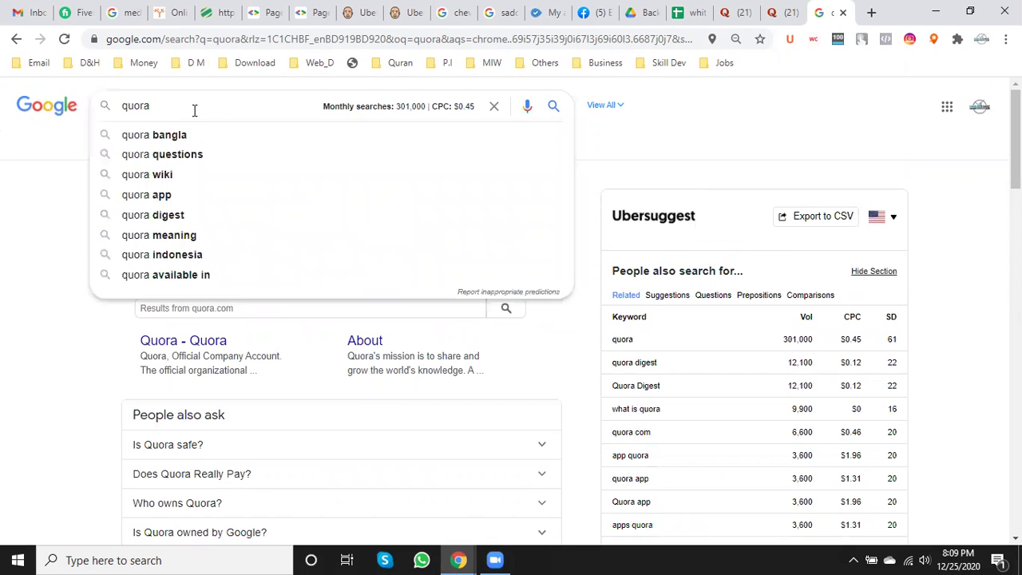
text(val)
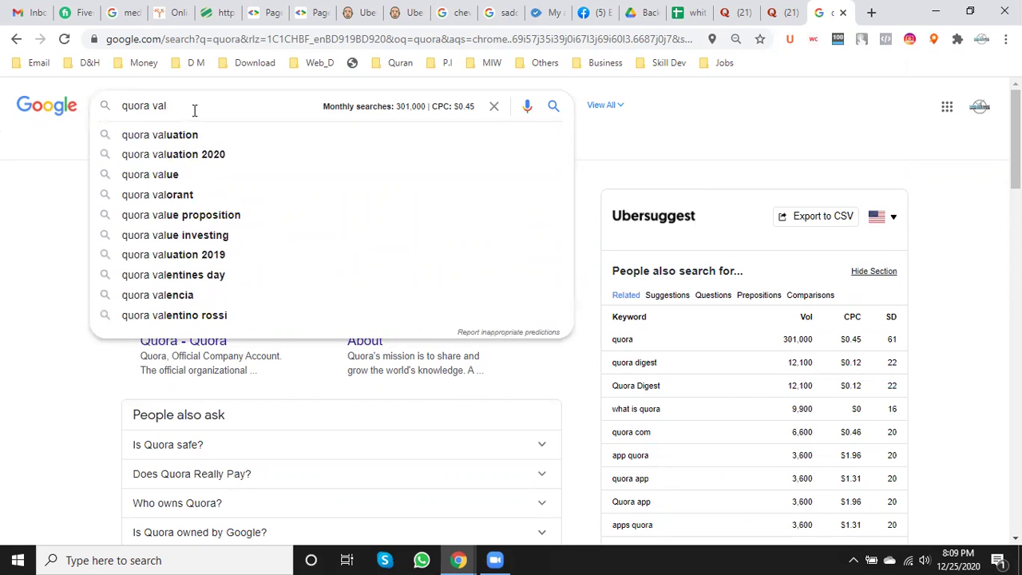
click(192, 154)
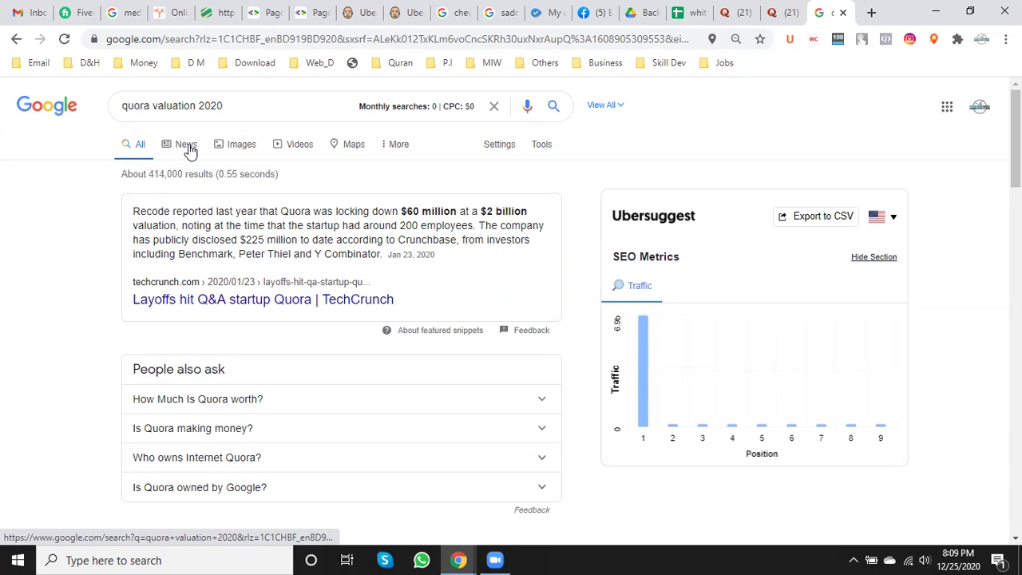
scroll(468, 360, down, 5)
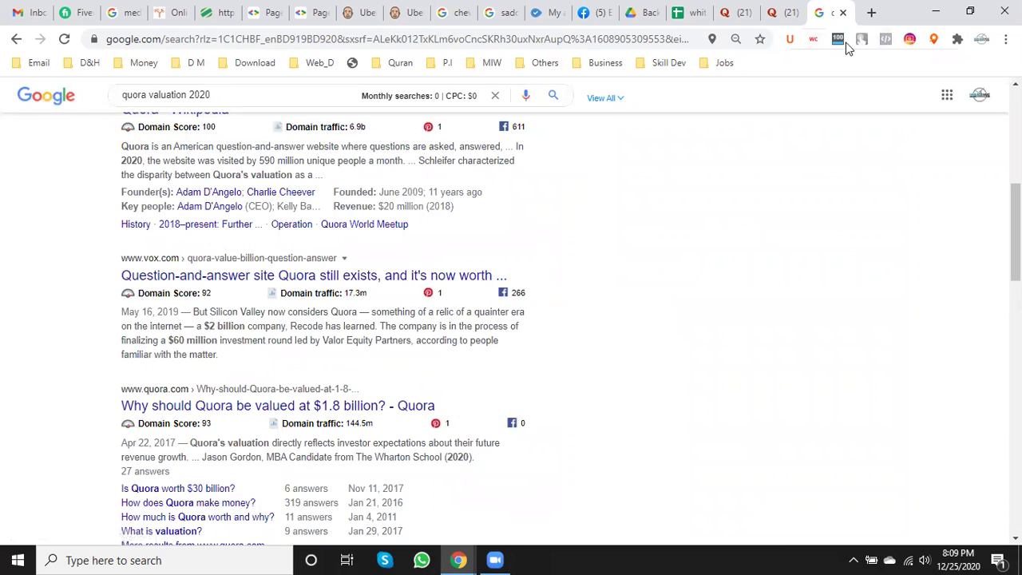
click(844, 12)
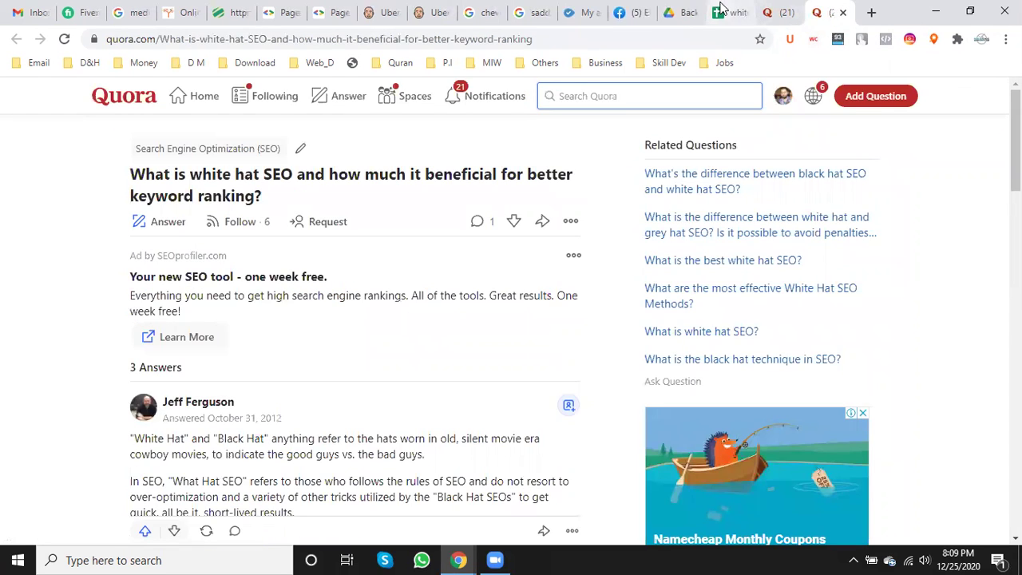
click(722, 12)
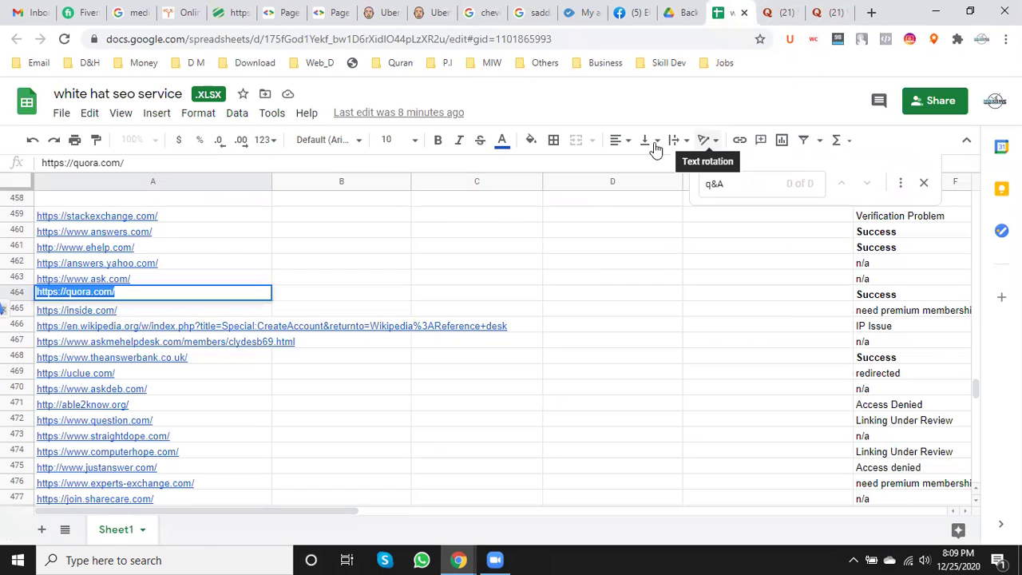
scroll(142, 340, up, 3)
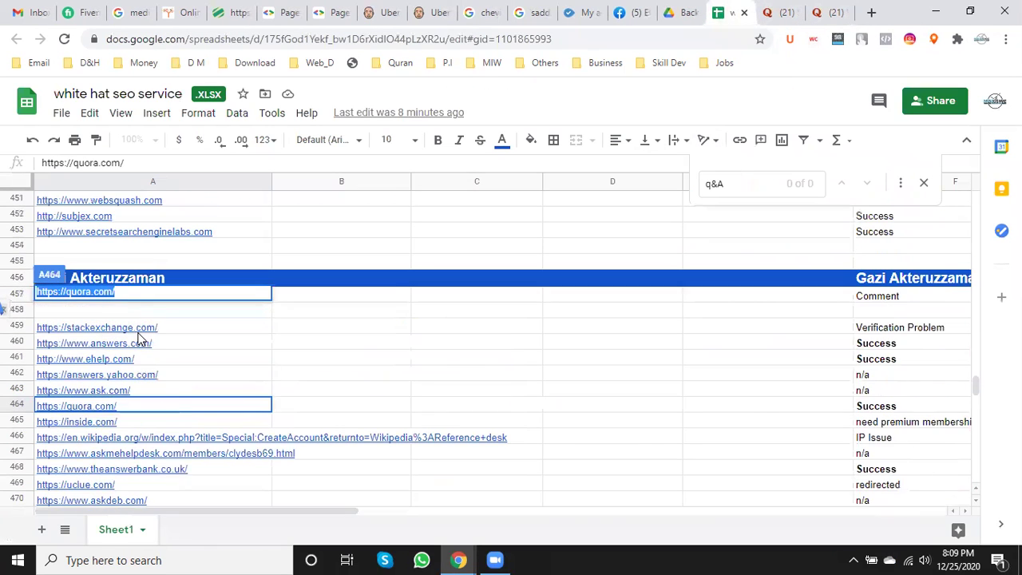
click(333, 330)
click(342, 246)
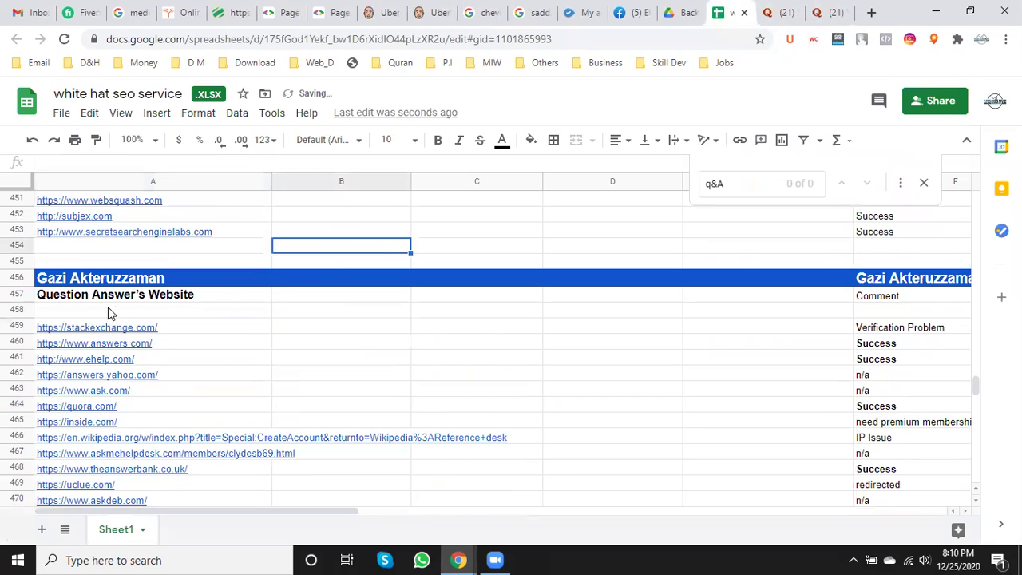
scroll(132, 308, down, 3)
scroll(132, 308, up, 2)
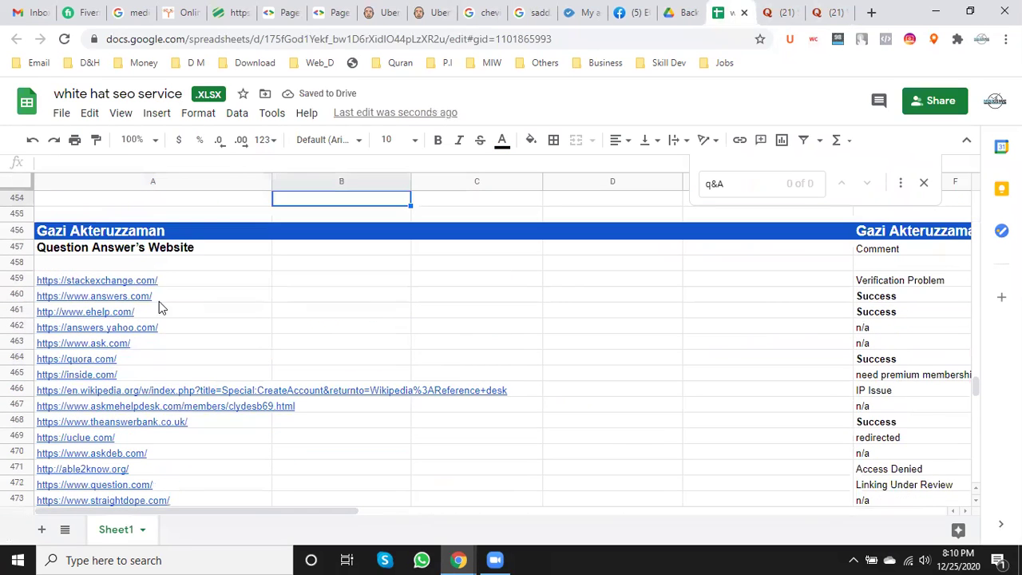
scroll(135, 343, down, 10)
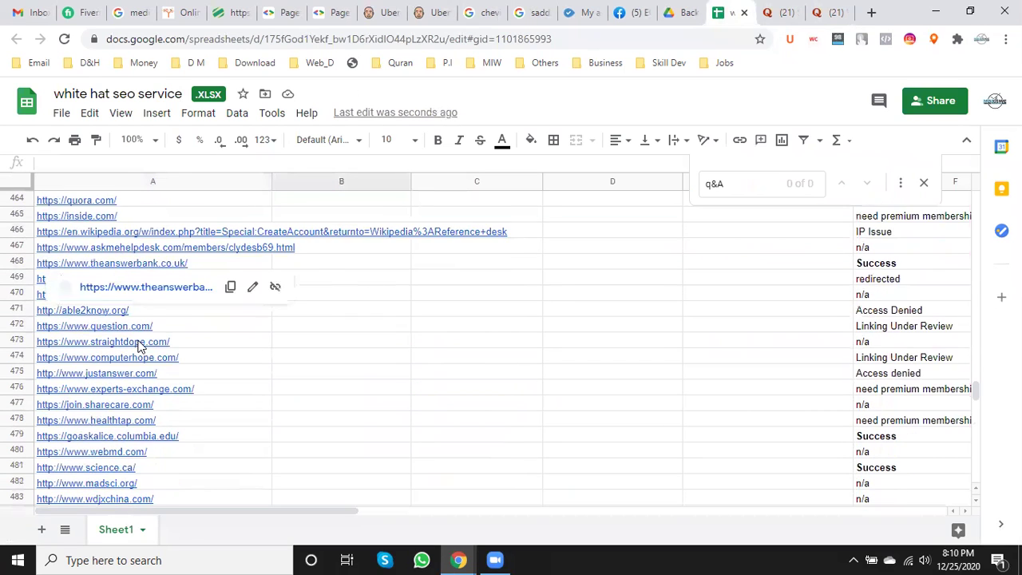
scroll(179, 373, up, 4)
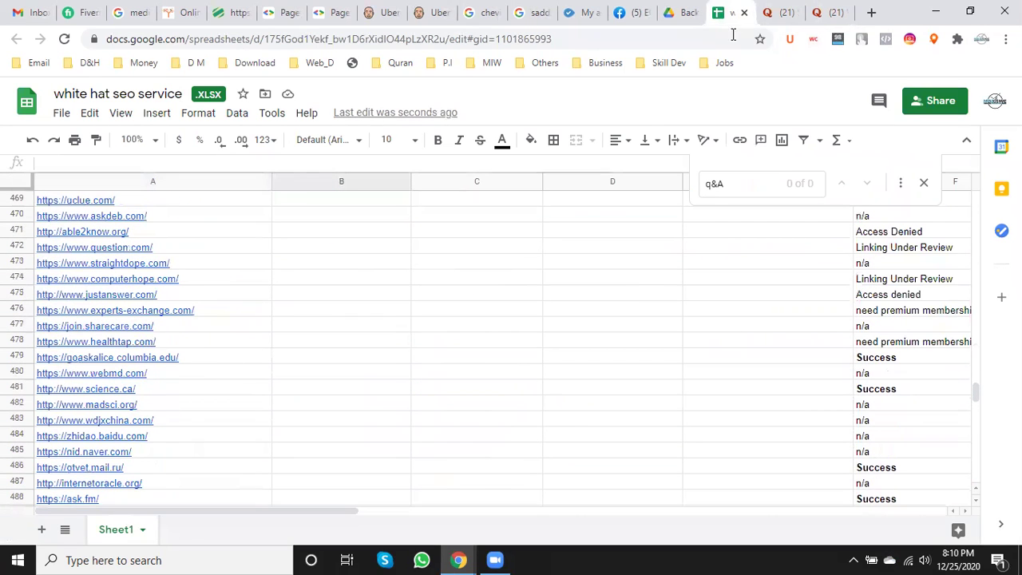
click(840, 8)
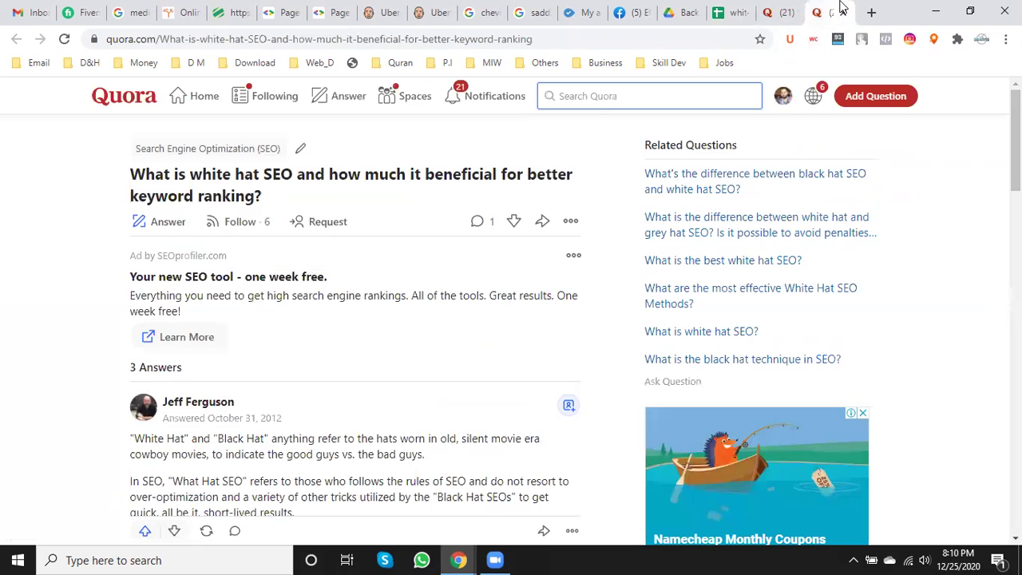
- Send answer requests to the first suggested SEO writers and the Digital Services space
click(775, 11)
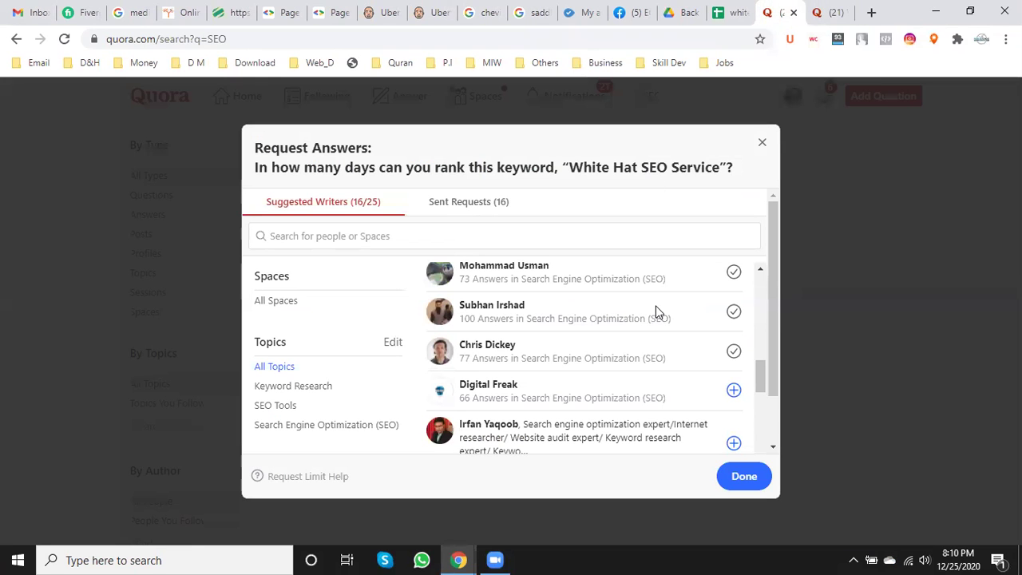
click(732, 389)
scroll(716, 375, down, 2)
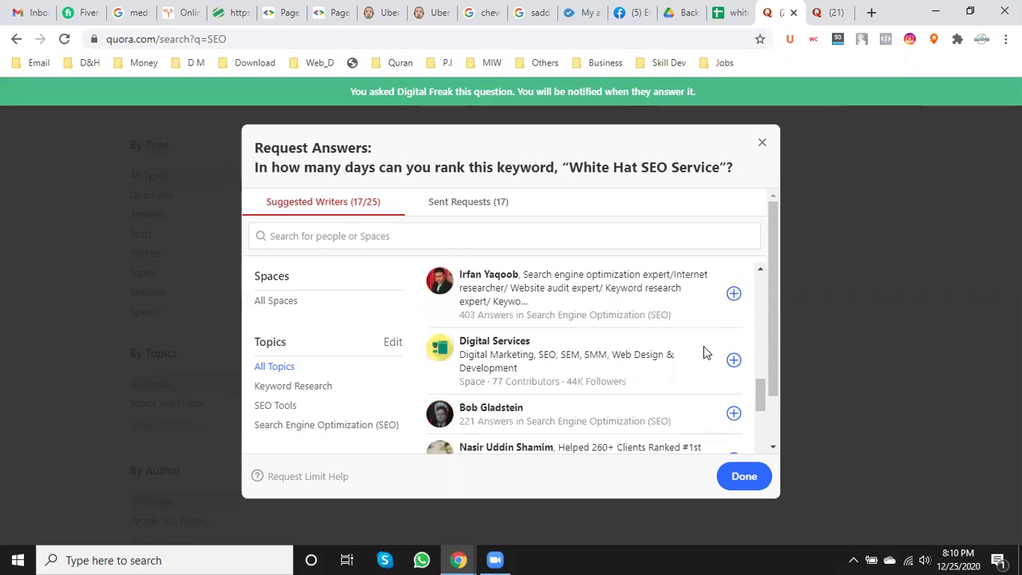
click(733, 295)
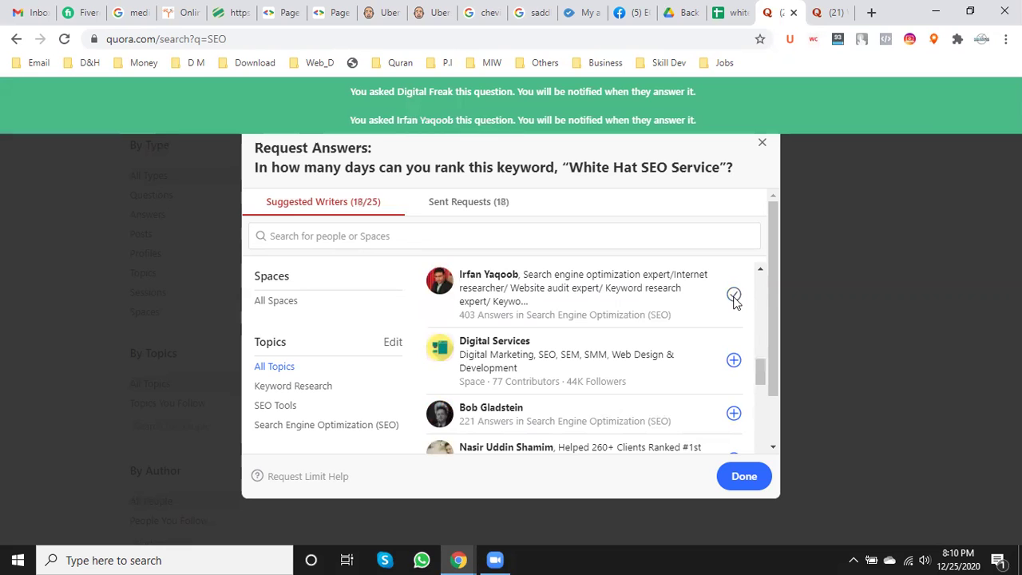
click(734, 362)
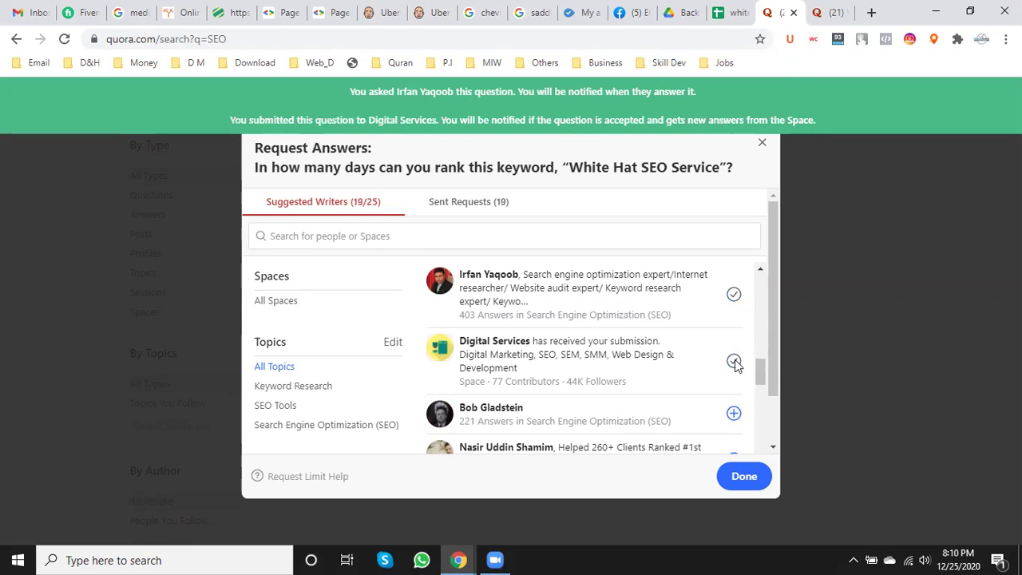
click(734, 415)
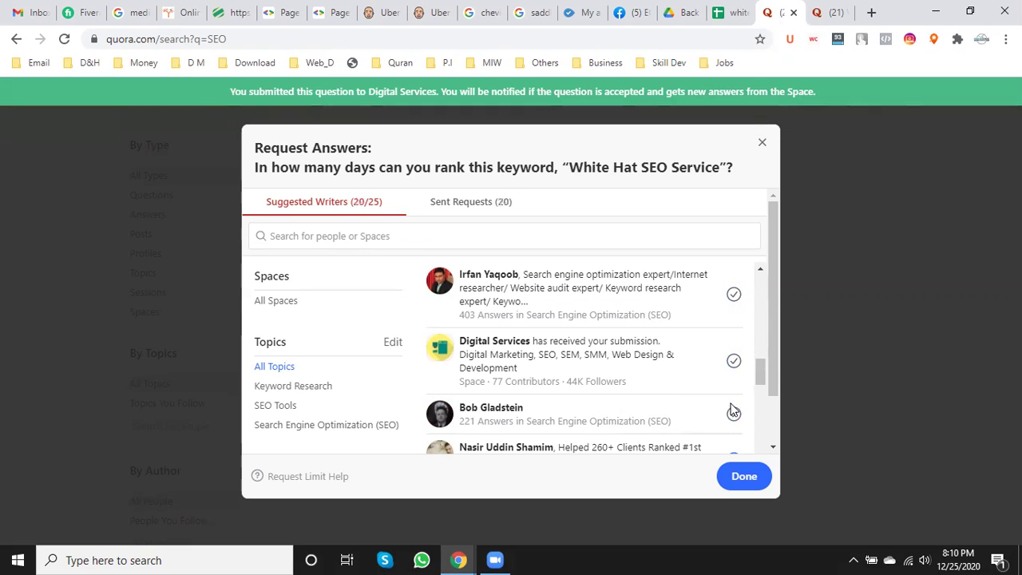
scroll(733, 399, down, 1)
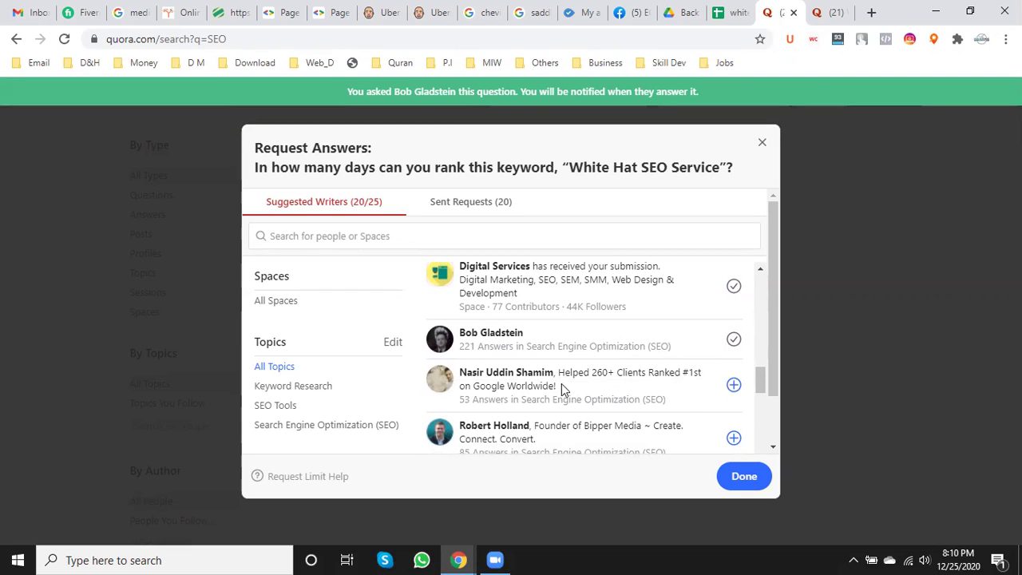
click(733, 386)
- Request answers from more suggested writers until all 25 requests are used
scroll(735, 385, down, 1)
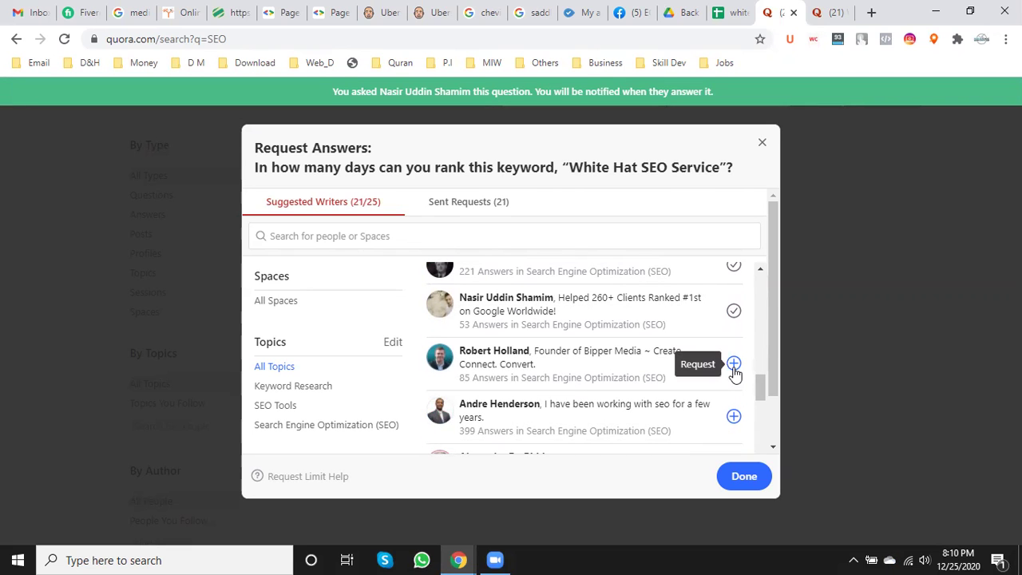
click(733, 364)
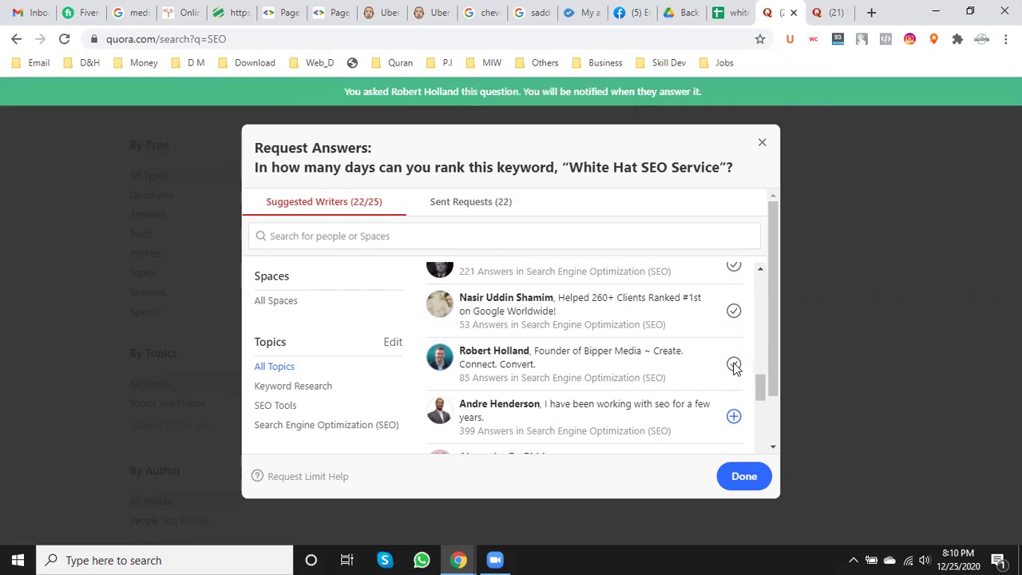
click(734, 417)
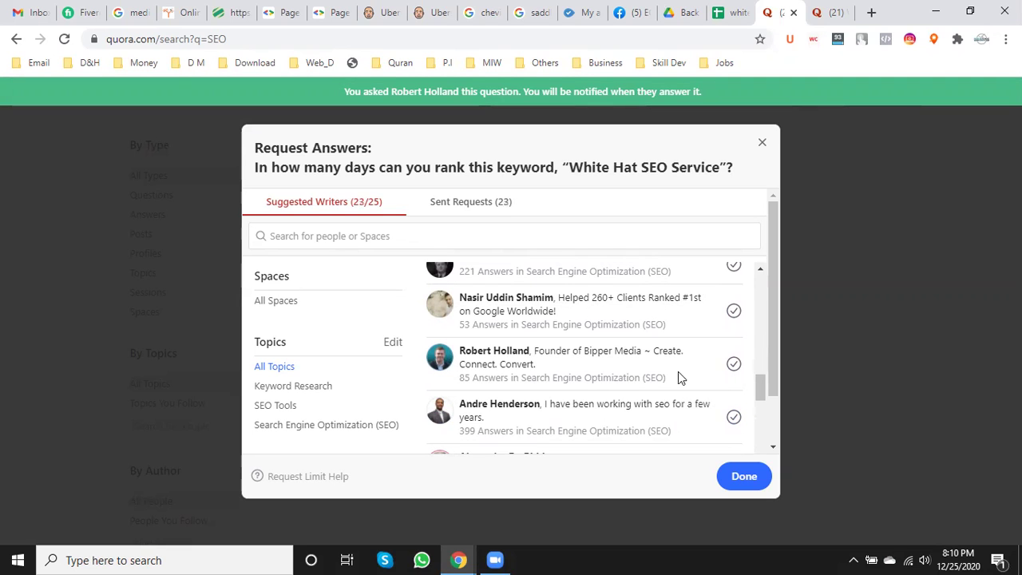
scroll(677, 371, down, 2)
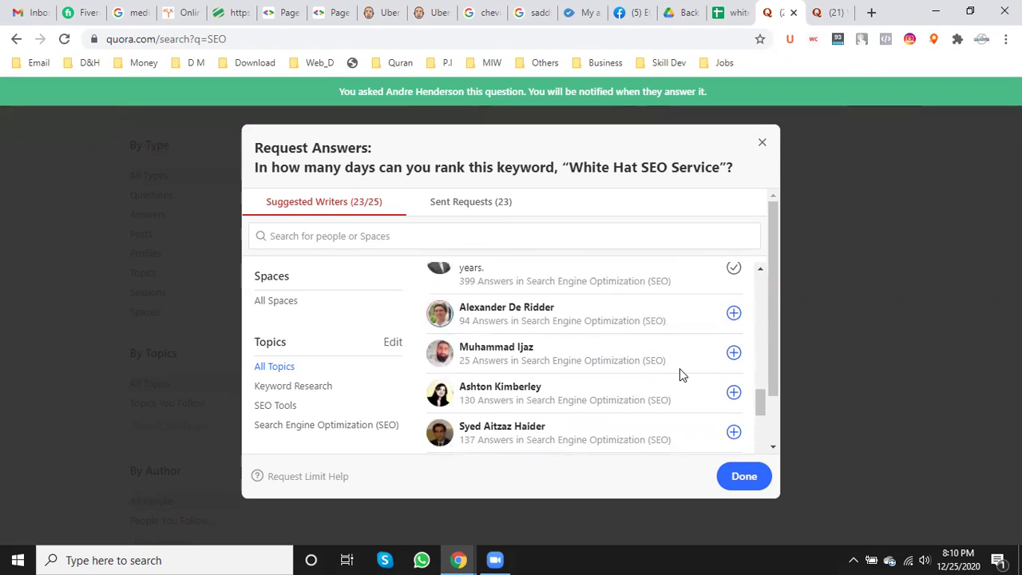
click(733, 316)
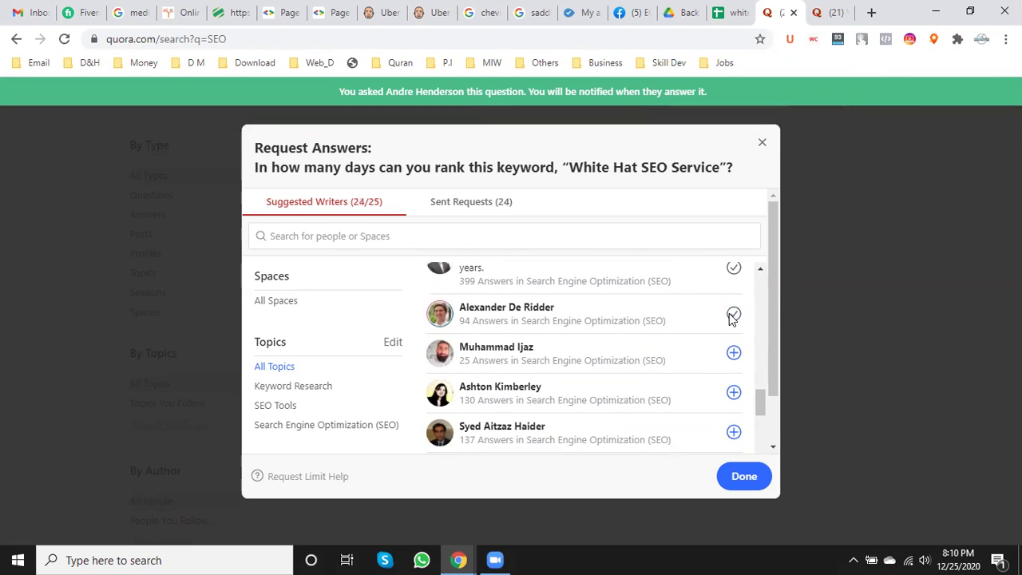
click(734, 354)
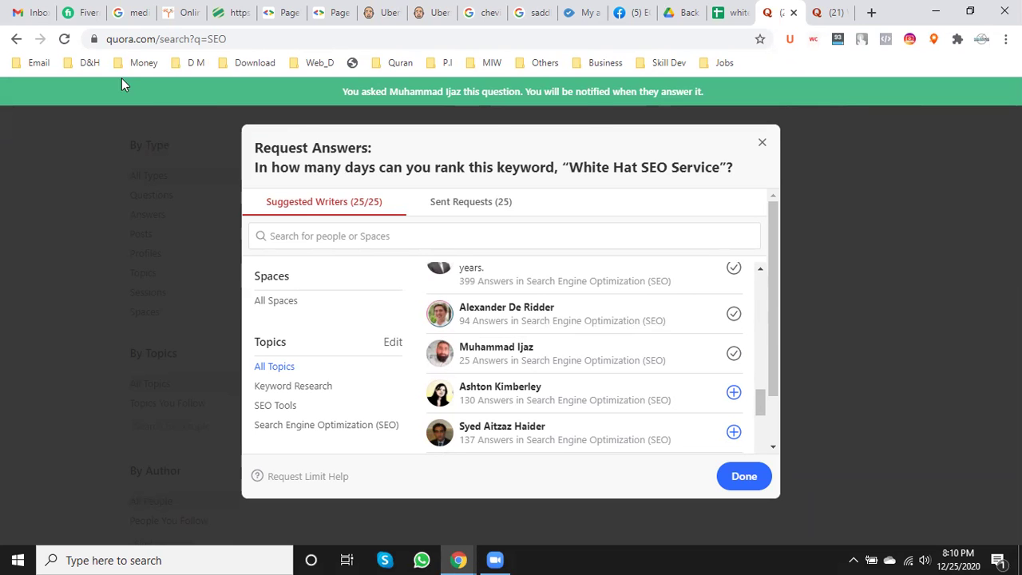
click(29, 11)
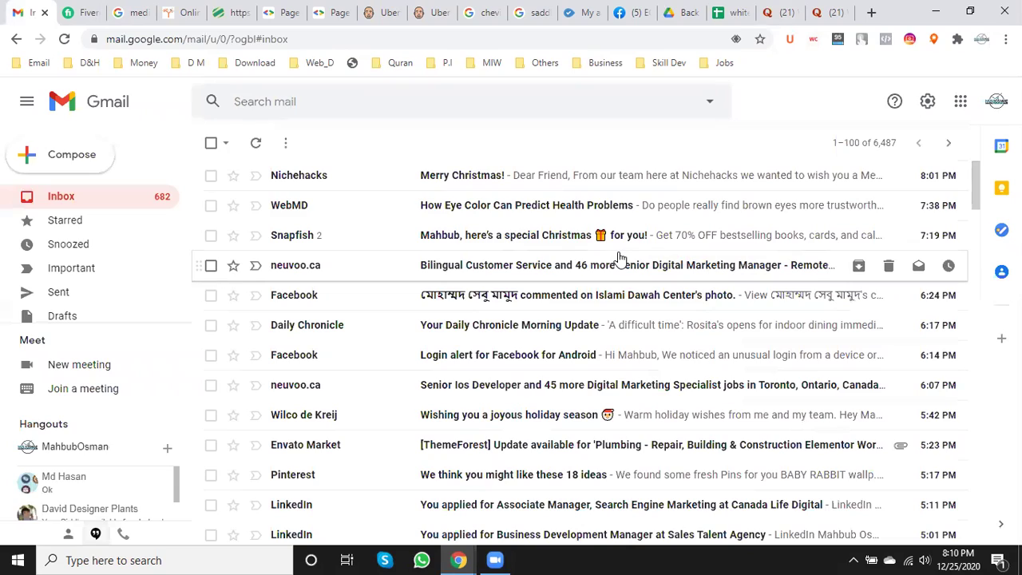
- Glance over the Gmail inbox, then return to the Quora white hat SEO question
scroll(619, 257, down, 6)
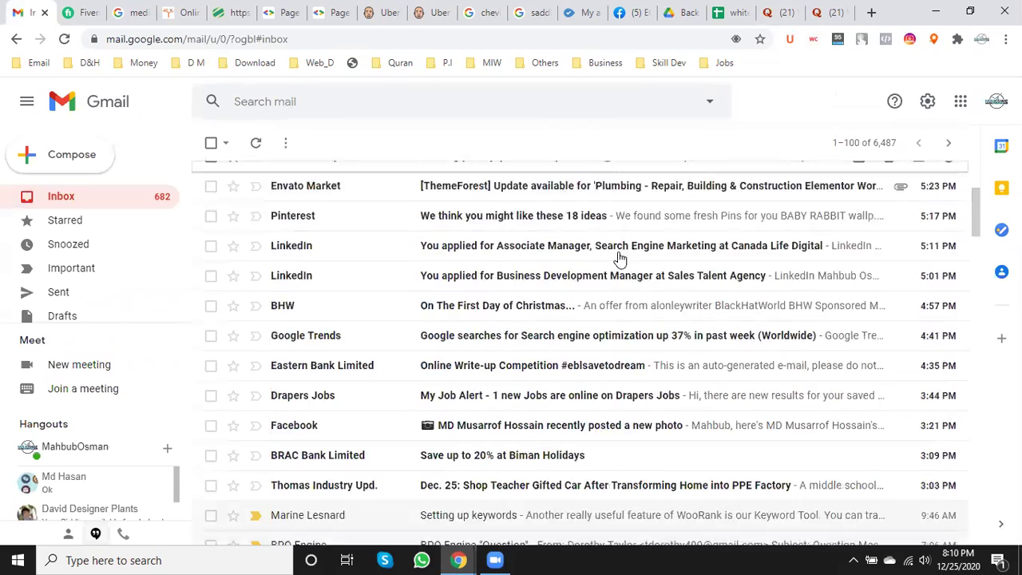
scroll(620, 257, up, 6)
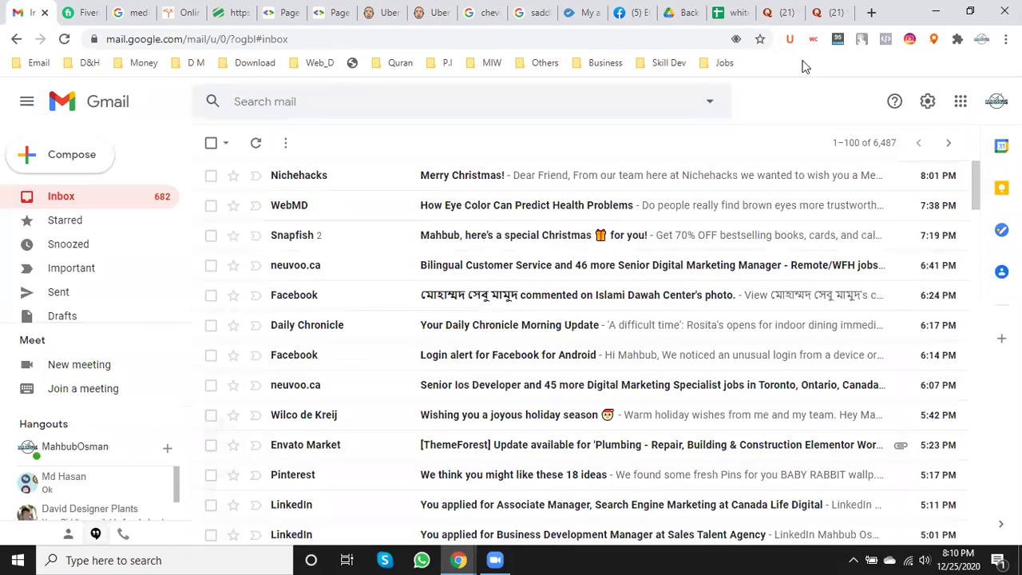
click(821, 10)
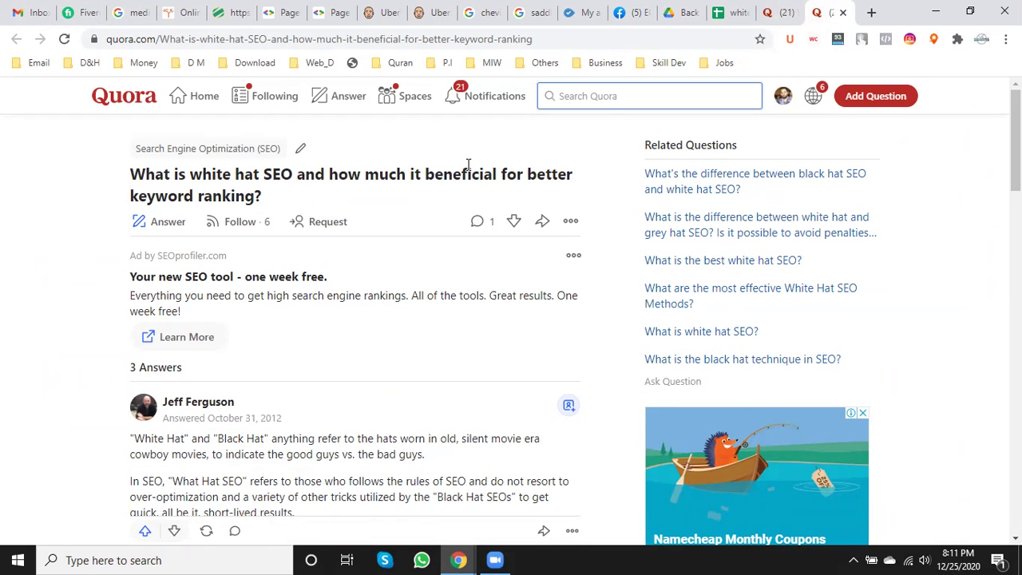
- Finish sending answer requests and skip translating the question into Bengali
click(789, 13)
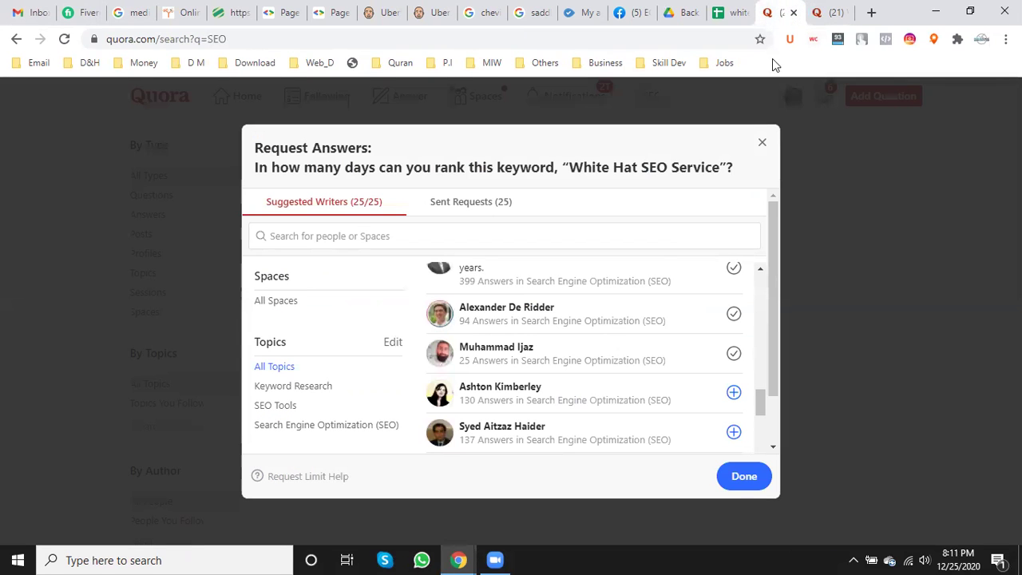
click(747, 475)
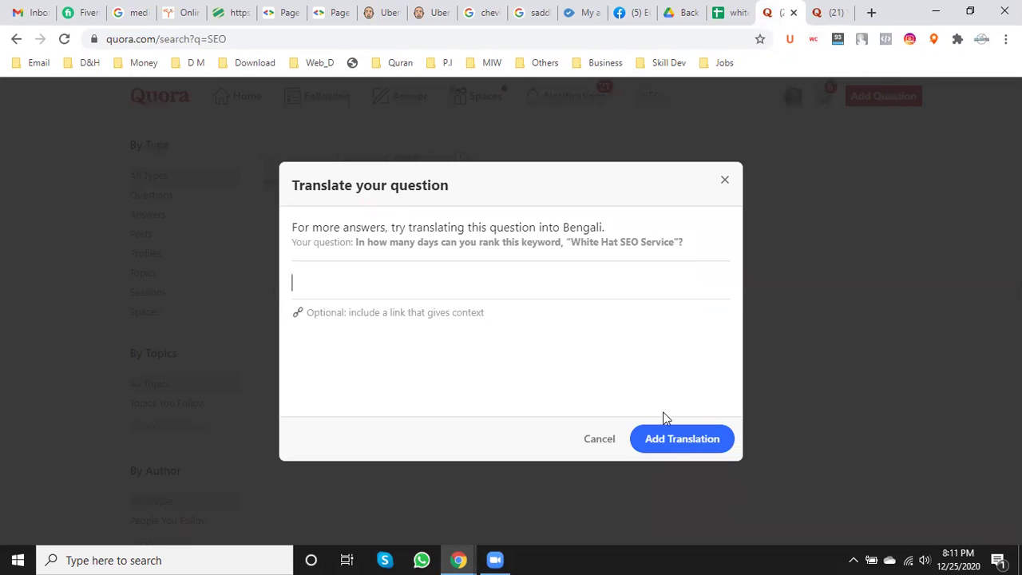
click(725, 185)
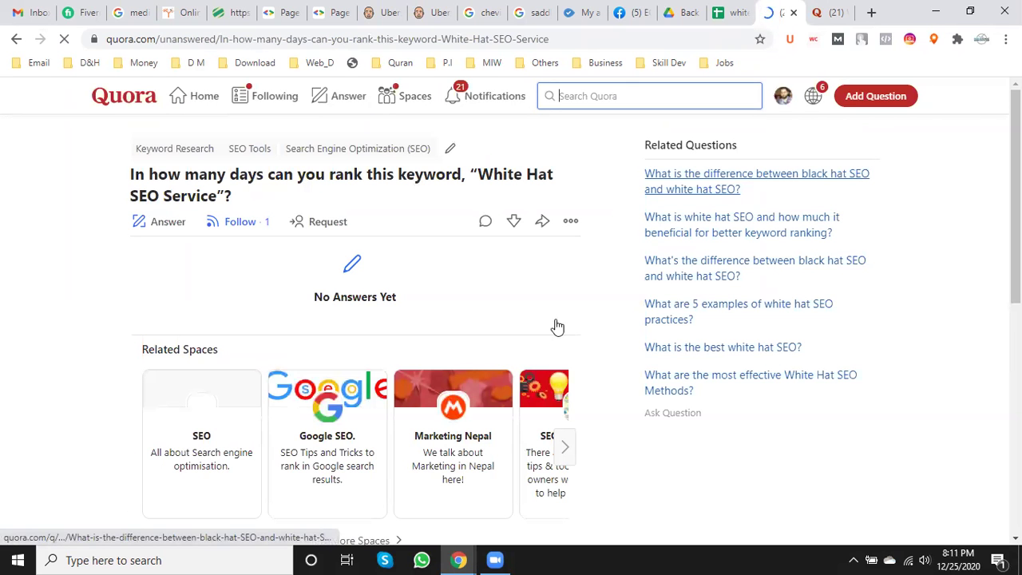
- Scroll Related Questions to 'What is white hat SEO and how much it beneficial…'
scroll(160, 456, down, 1)
scroll(160, 455, down, 2)
scroll(160, 455, up, 3)
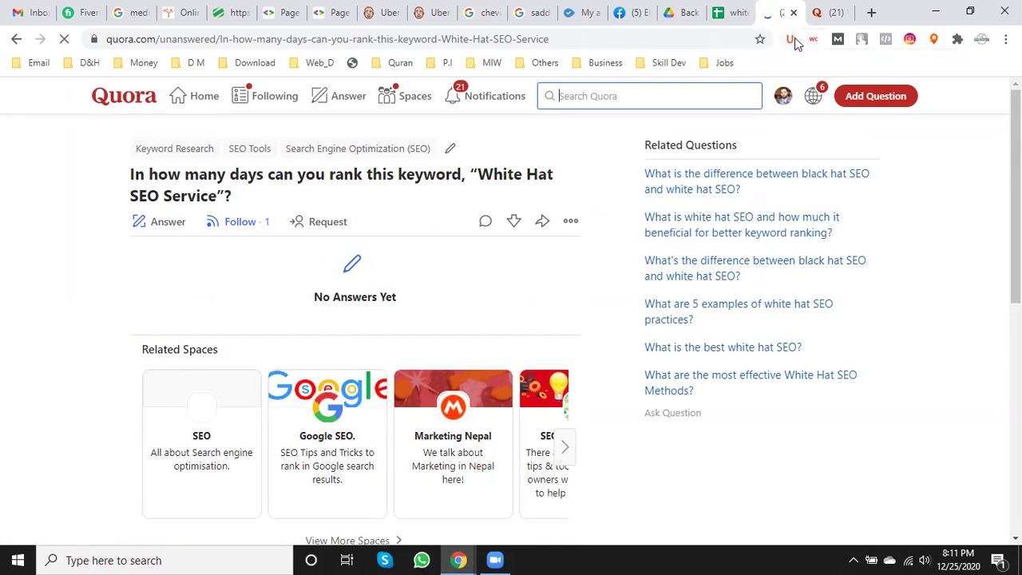
scroll(603, 370, down, 5)
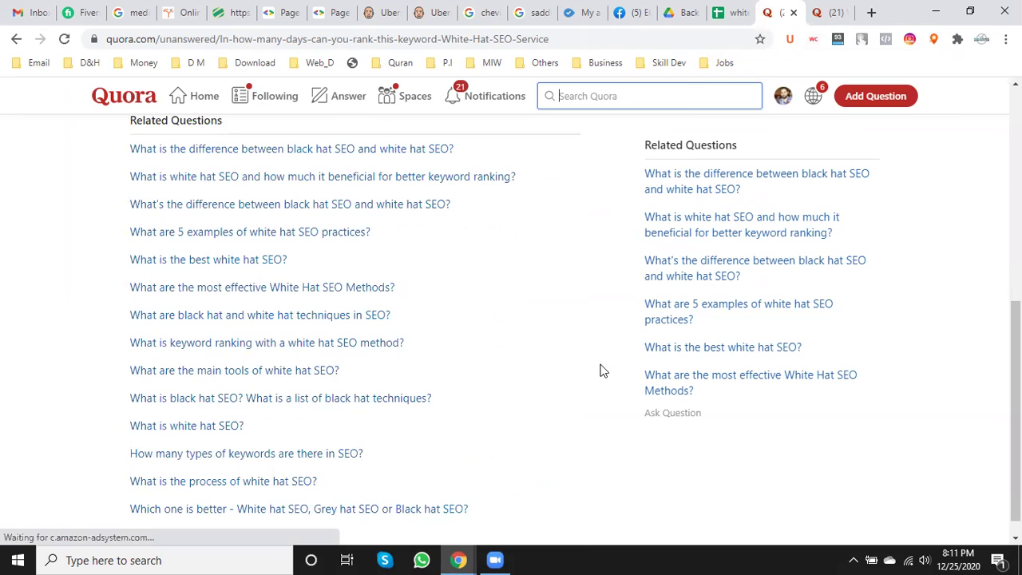
scroll(349, 415, down, 1)
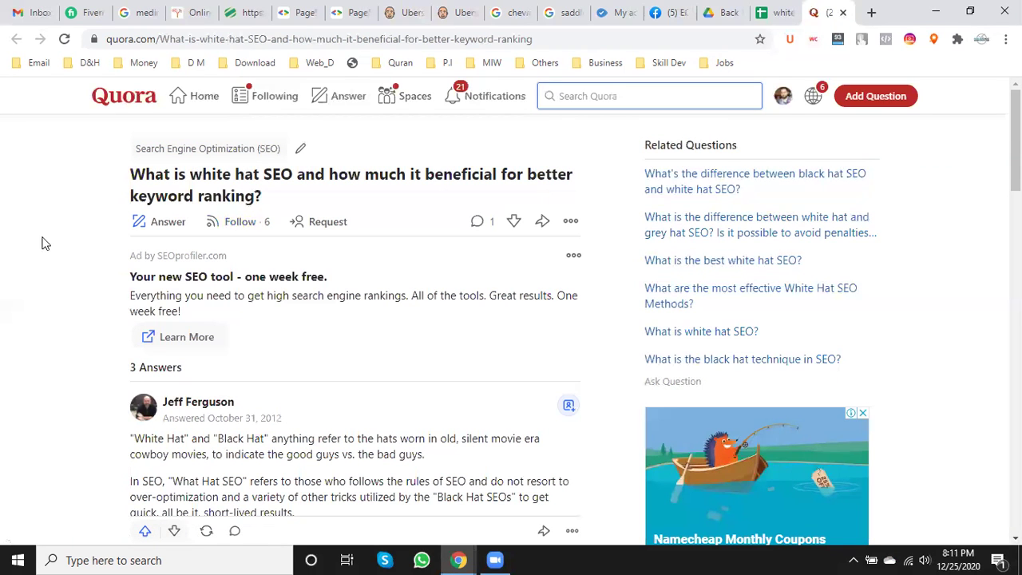
- Start an answer to the question and select 'What is white hat SEO' in its title
scroll(37, 411, down, 2)
scroll(39, 412, up, 2)
click(169, 225)
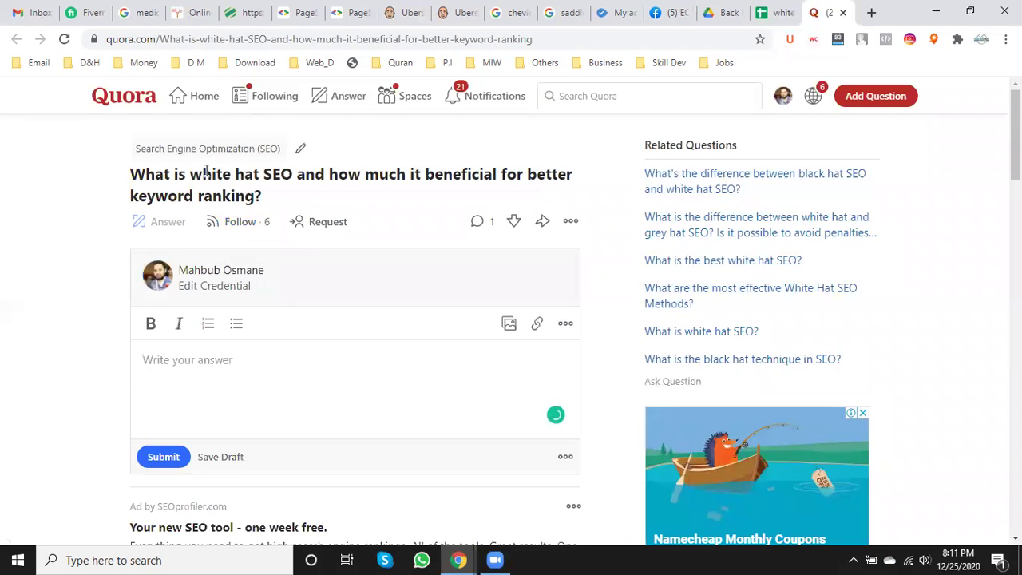
drag(292, 174, 132, 172)
key(ctrl+c)
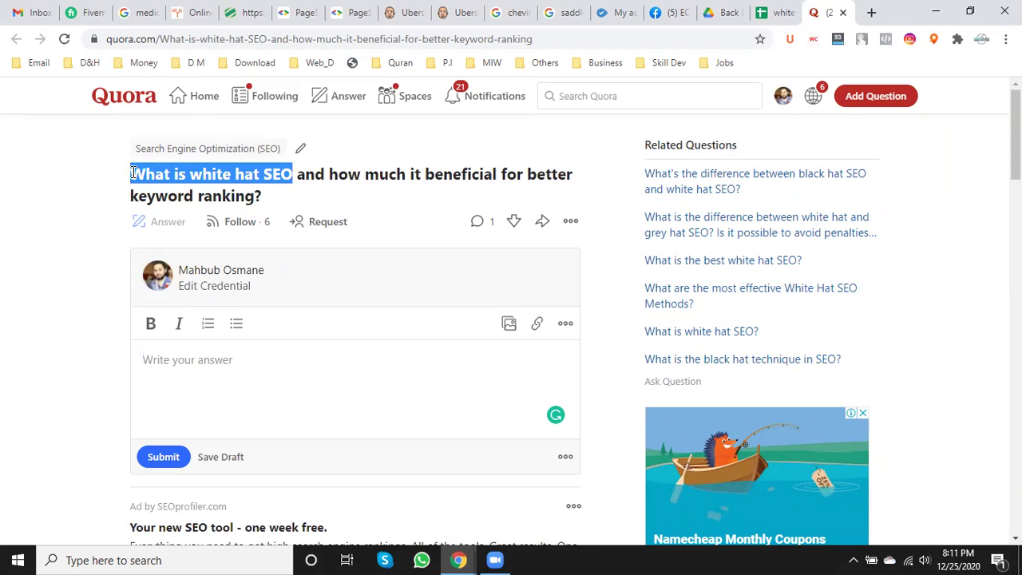
click(872, 11)
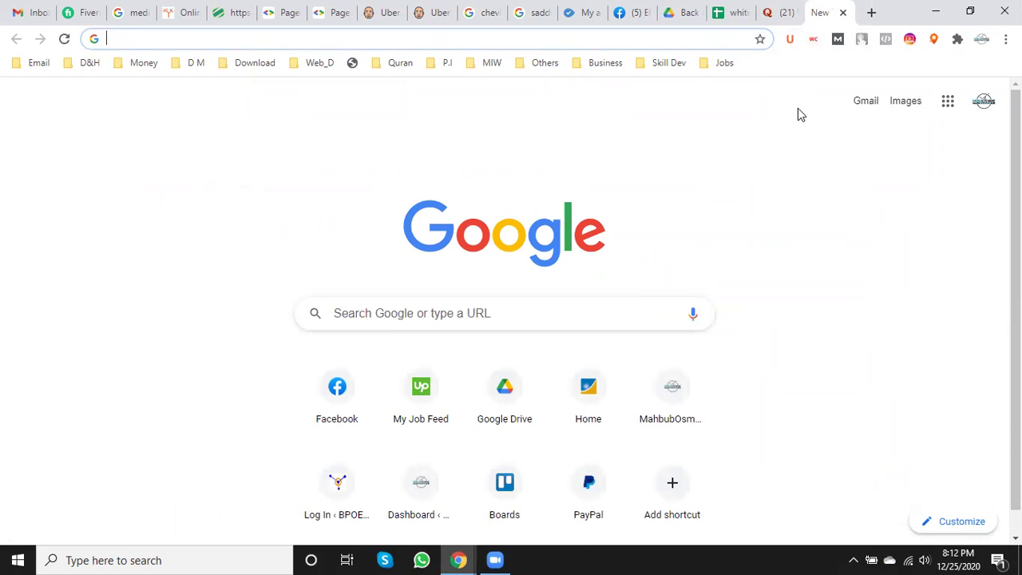
- Open the White Hat SEO Service page on bpoengine.com
text(bpoengine.com)
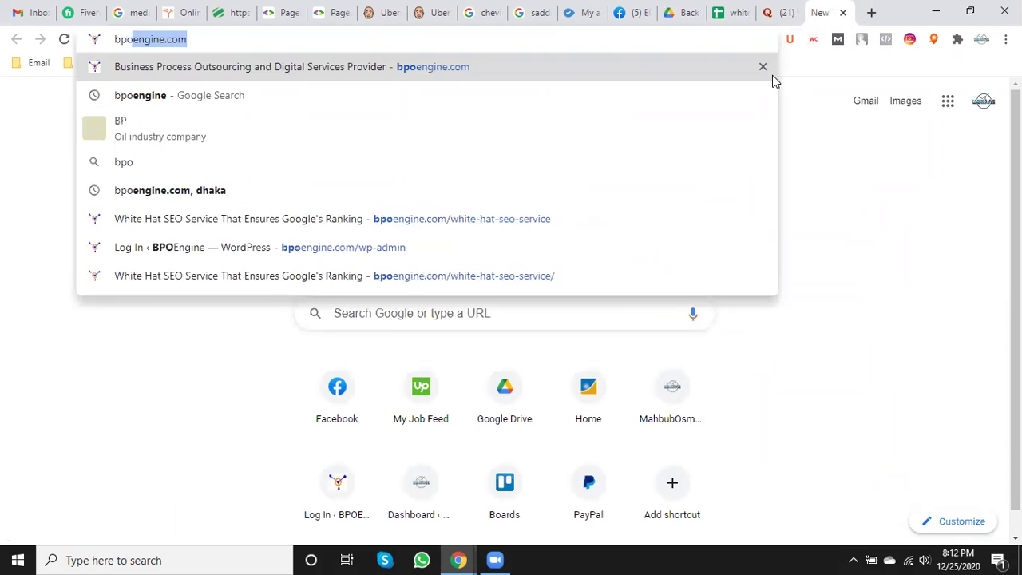
key(Right)
text(/)
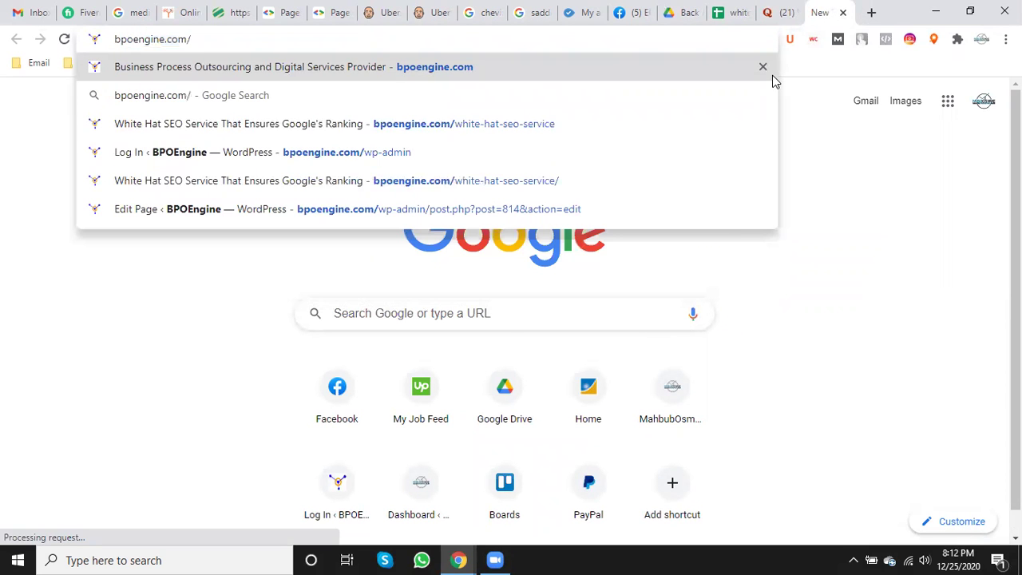
click(538, 123)
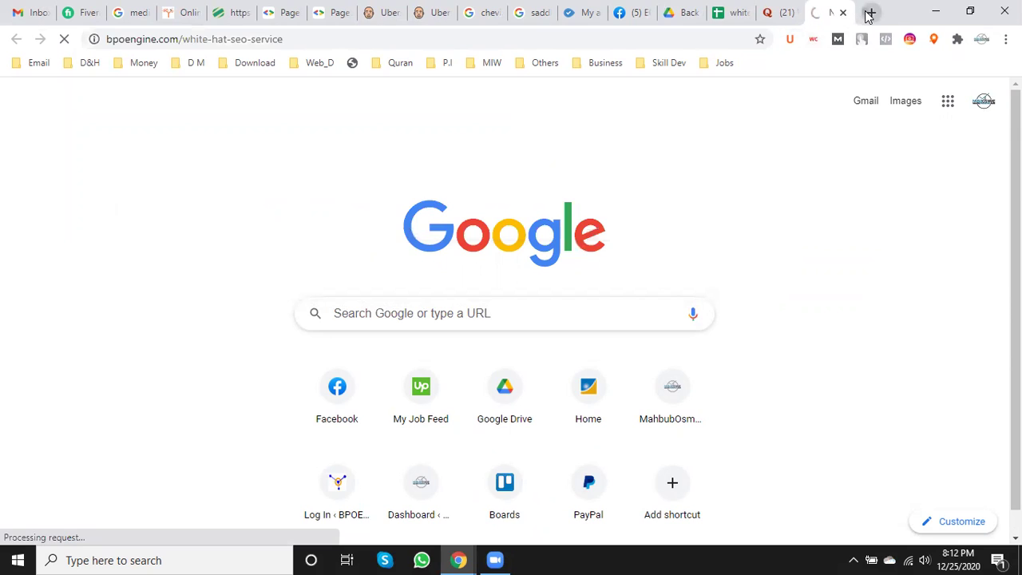
- Google 'What is white hat SEO' and copy the WordStream featured-snippet definition
click(869, 13)
key(ctrl+v)
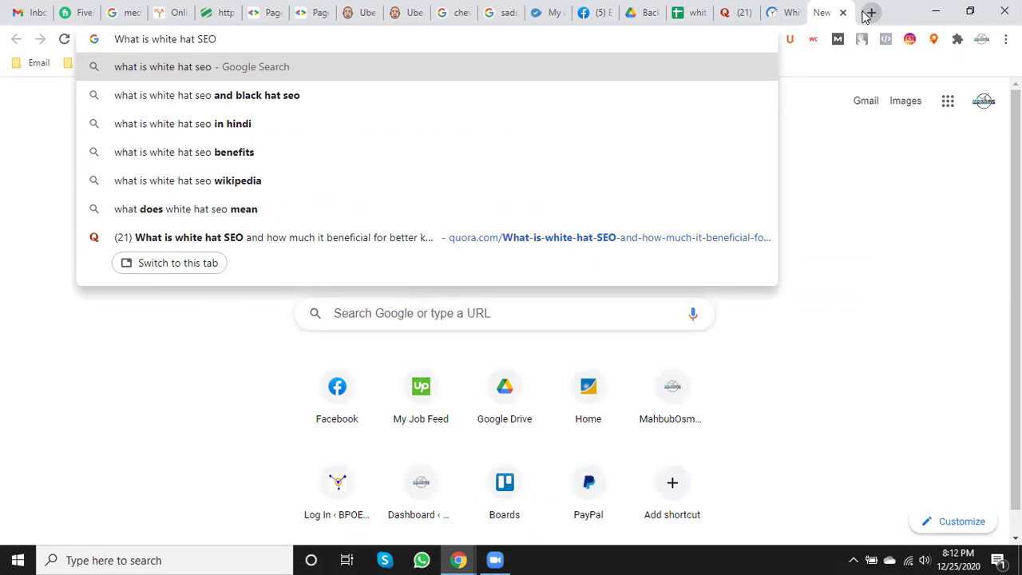
key(Return)
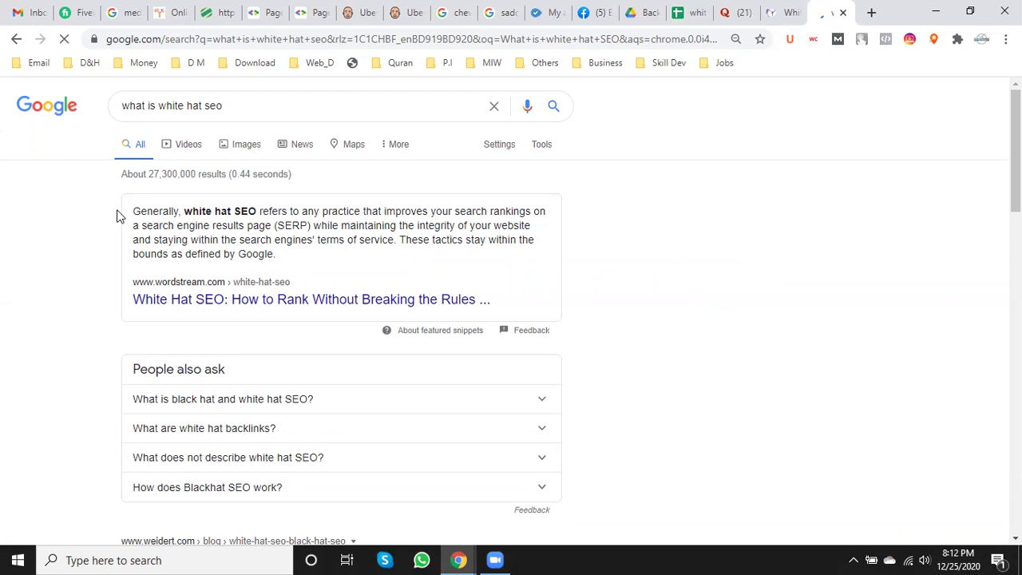
drag(119, 216, 130, 214)
click(172, 225)
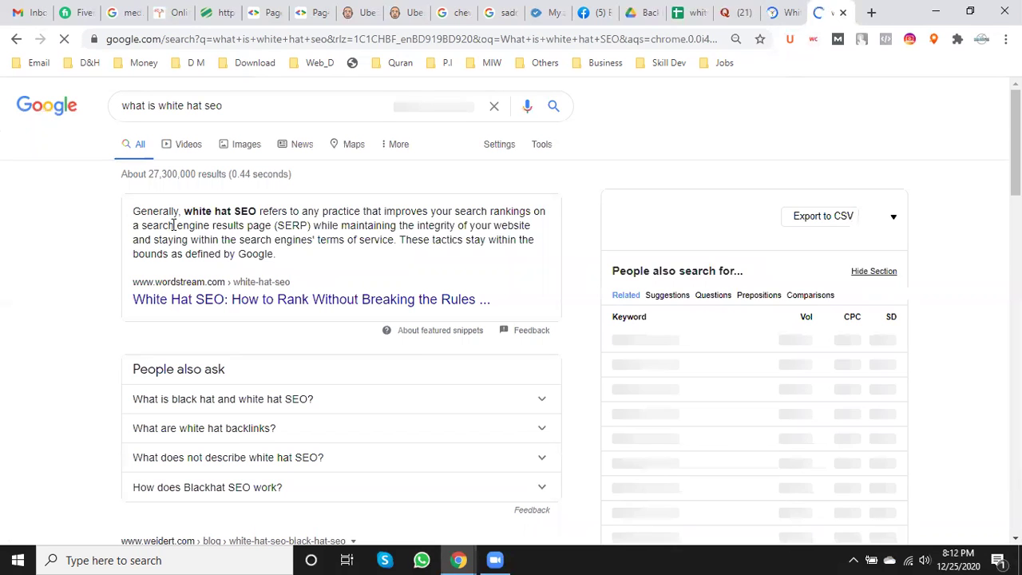
drag(277, 256, 133, 212)
right_click(132, 213)
click(178, 226)
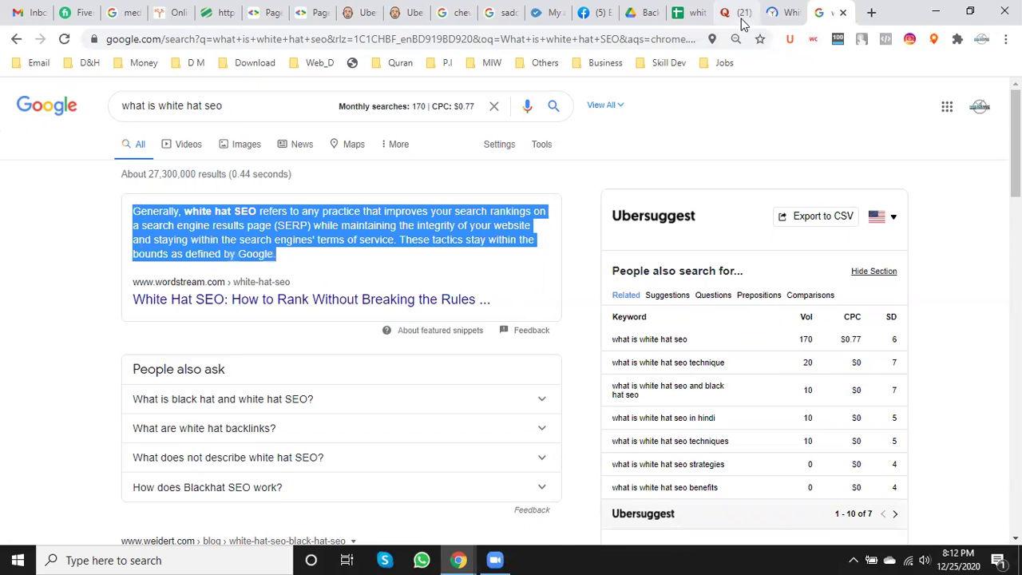
click(740, 17)
- Paste the 'Generally, white hat SEO refers to any practice…' definition into the answer unformatted
click(191, 357)
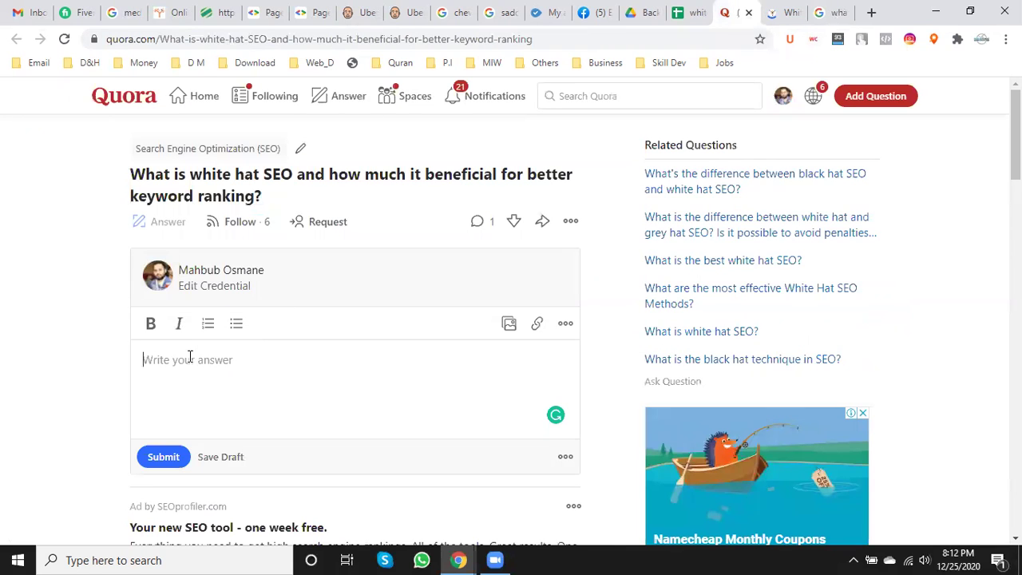
key(ctrl+v)
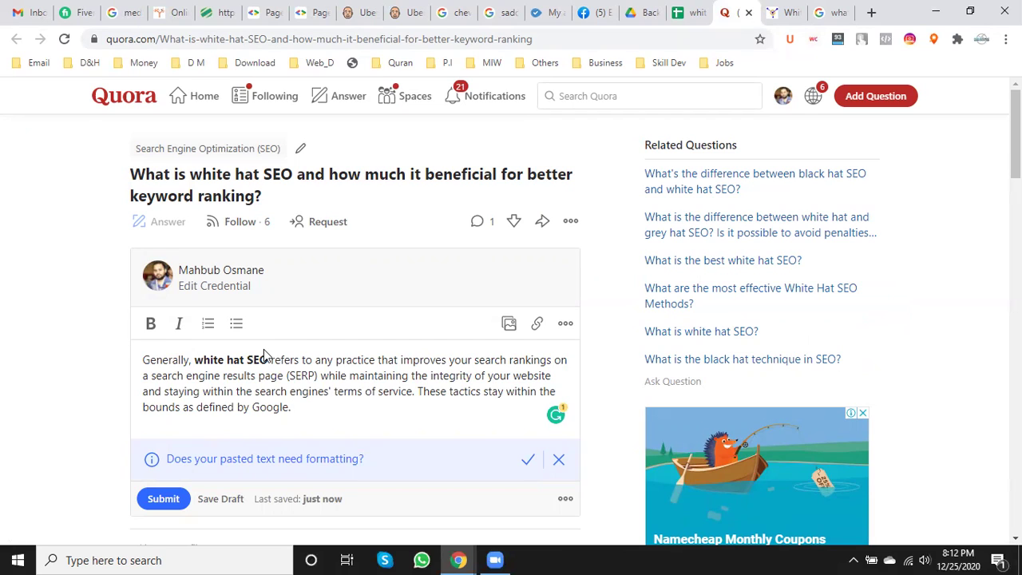
click(559, 463)
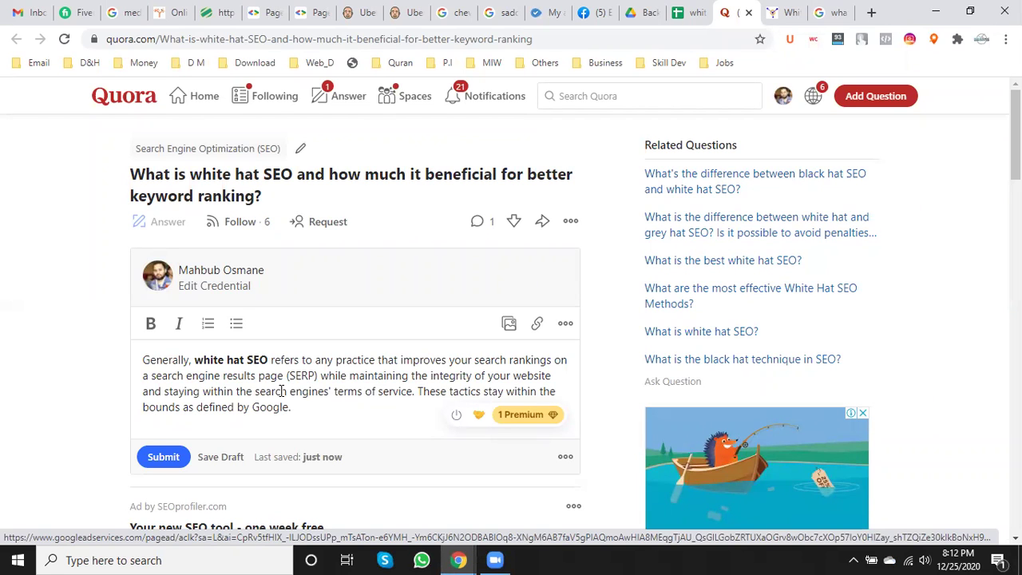
click(771, 14)
- Select the 'In general, White Hat SEO is a technique…' quote in the BPOEngine article
scroll(339, 313, down, 2)
scroll(339, 316, down, 4)
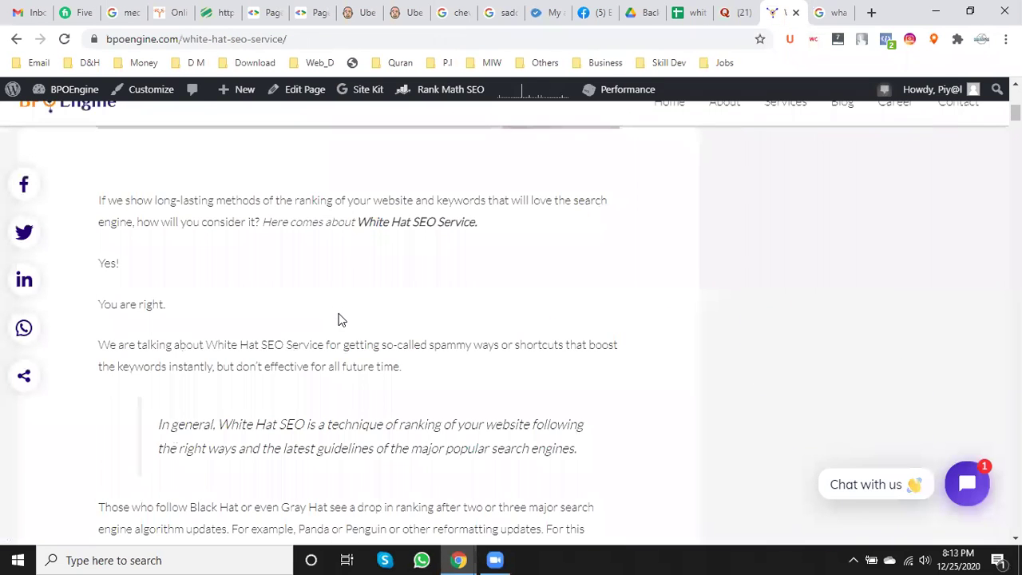
scroll(339, 319, up, 1)
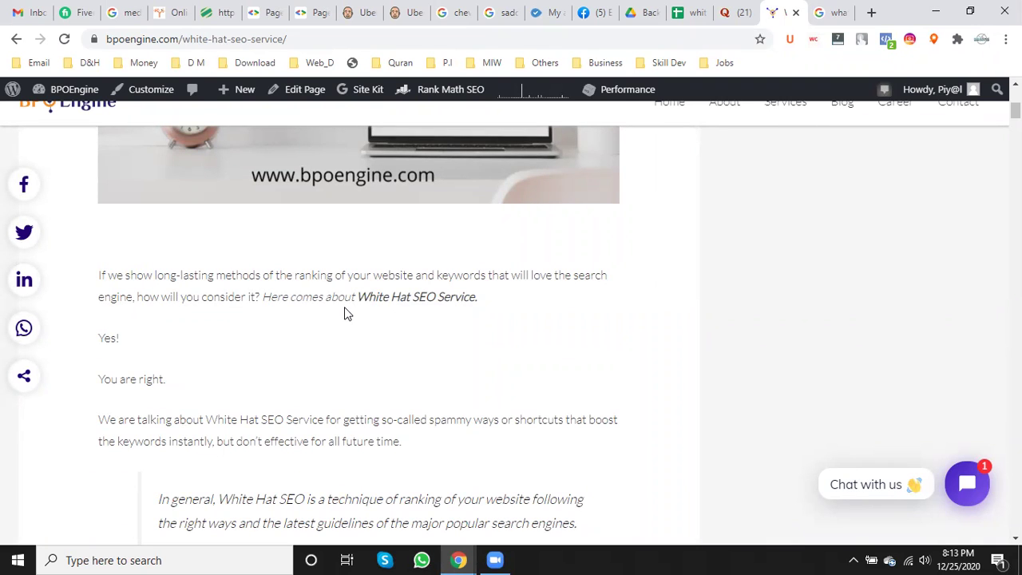
scroll(345, 314, down, 2)
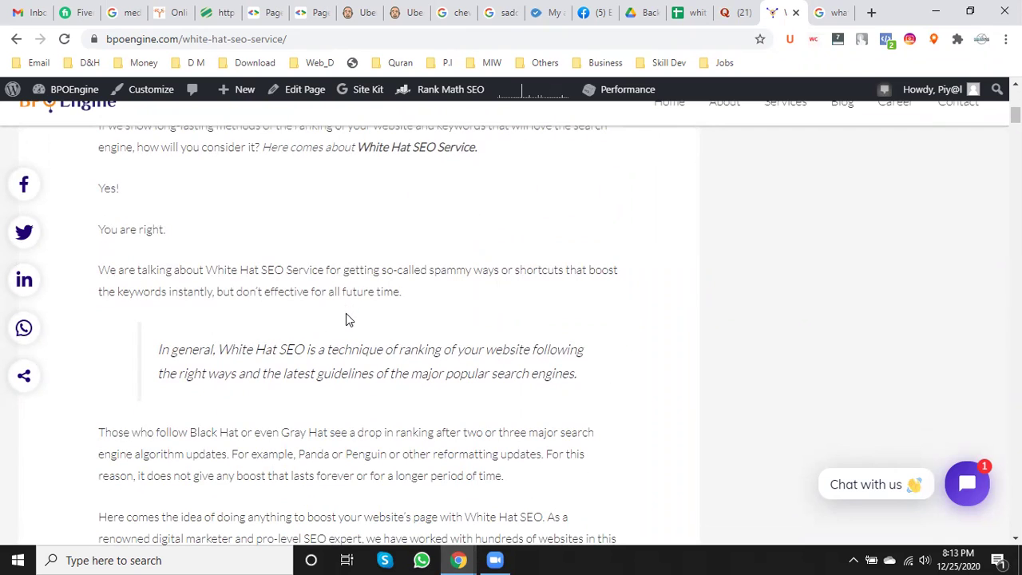
drag(580, 375, 157, 349)
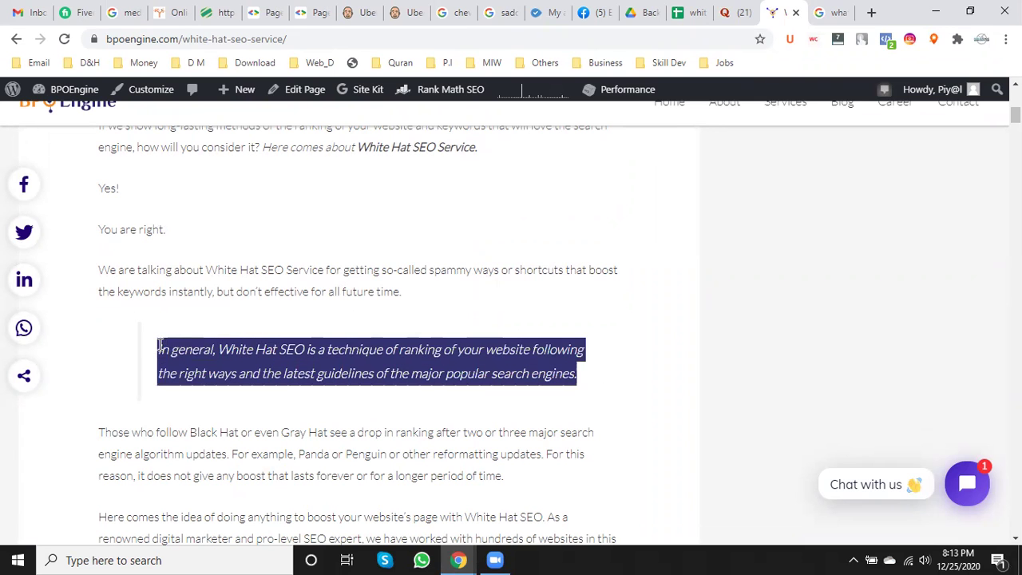
right_click(225, 352)
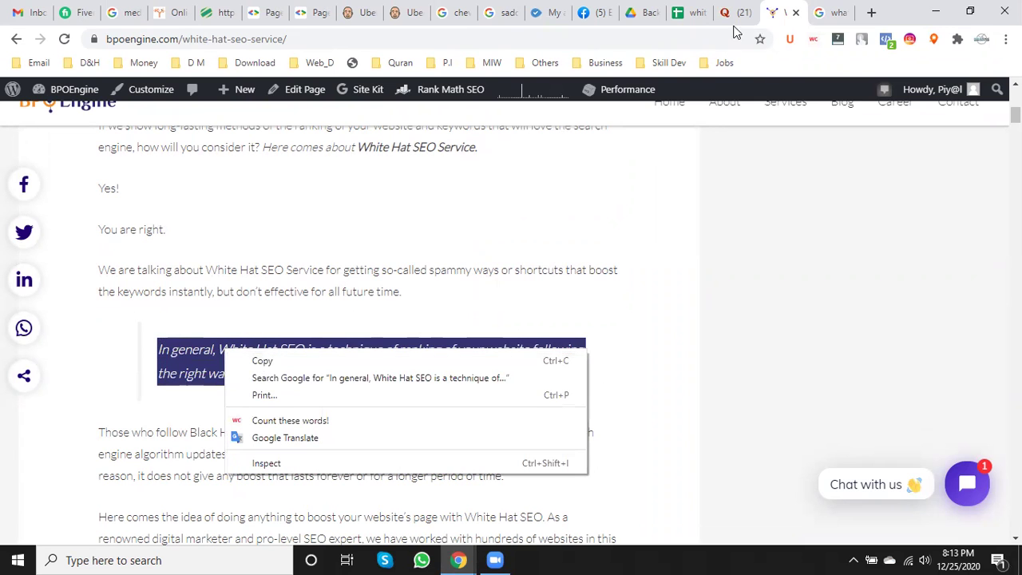
click(731, 11)
scroll(324, 382, down, 1)
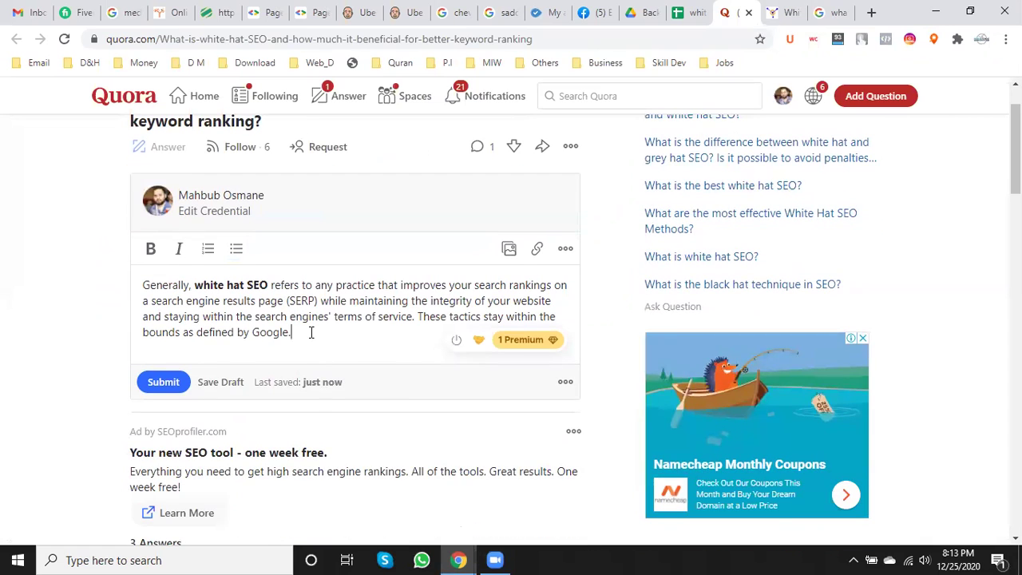
- Add blank lines after the first paragraph and undo the accidental duplicate paste
key(Return)
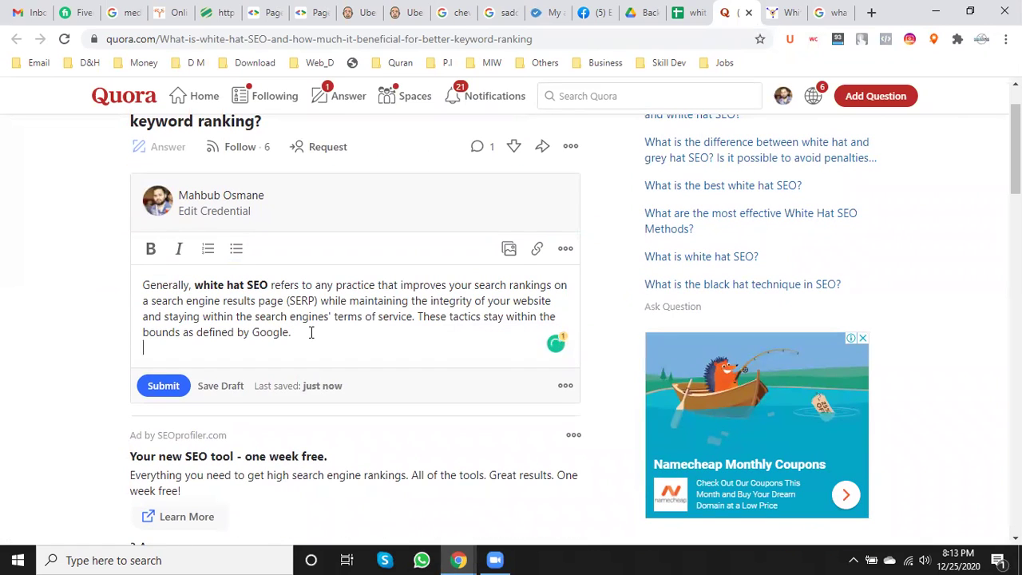
key(Return)
key(ctrl+v)
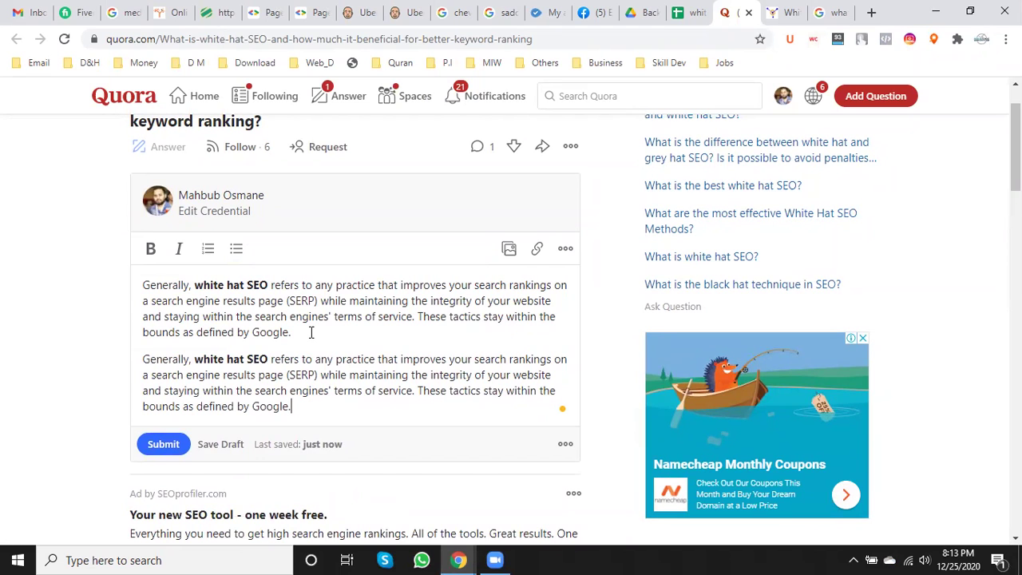
key(ctrl+z)
- Copy the BPOEngine quote and paste it as the answer's second paragraph
click(799, 6)
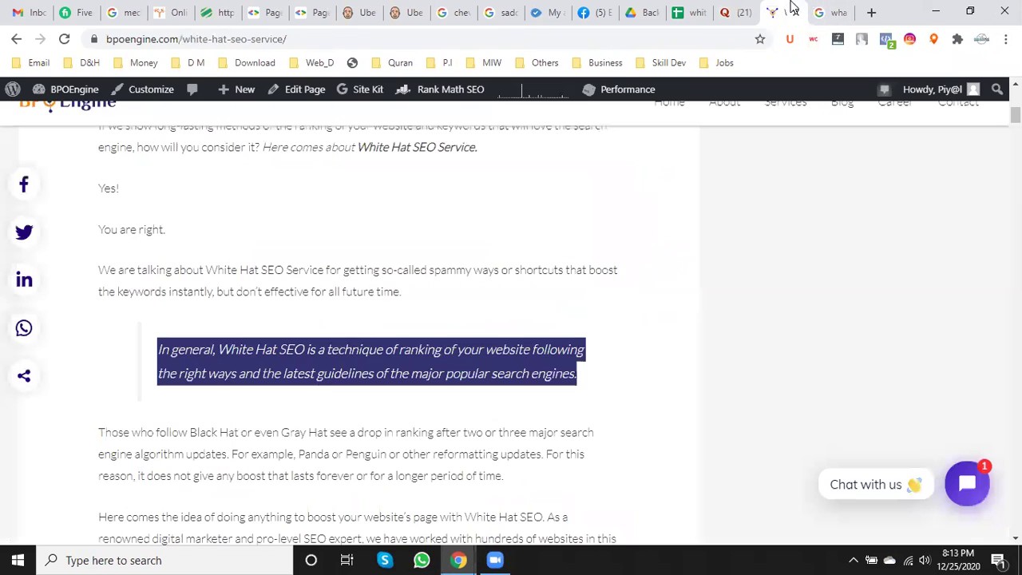
right_click(356, 360)
click(395, 368)
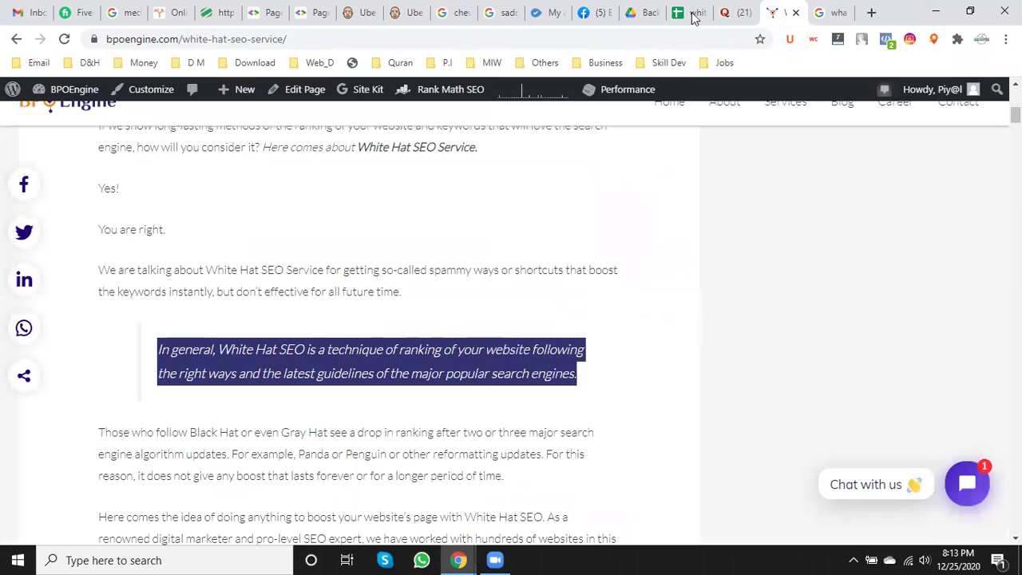
click(739, 12)
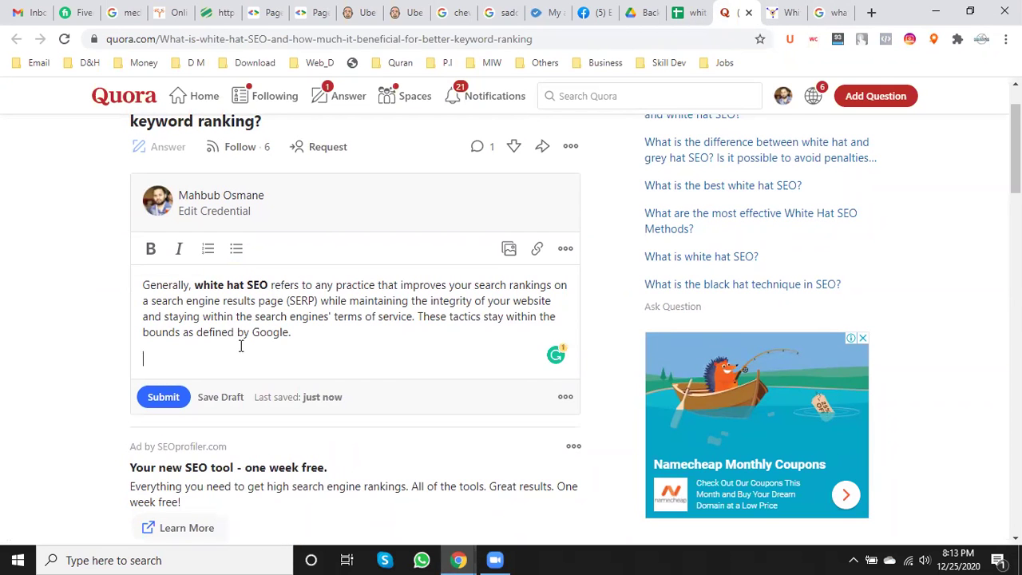
key(ctrl+v)
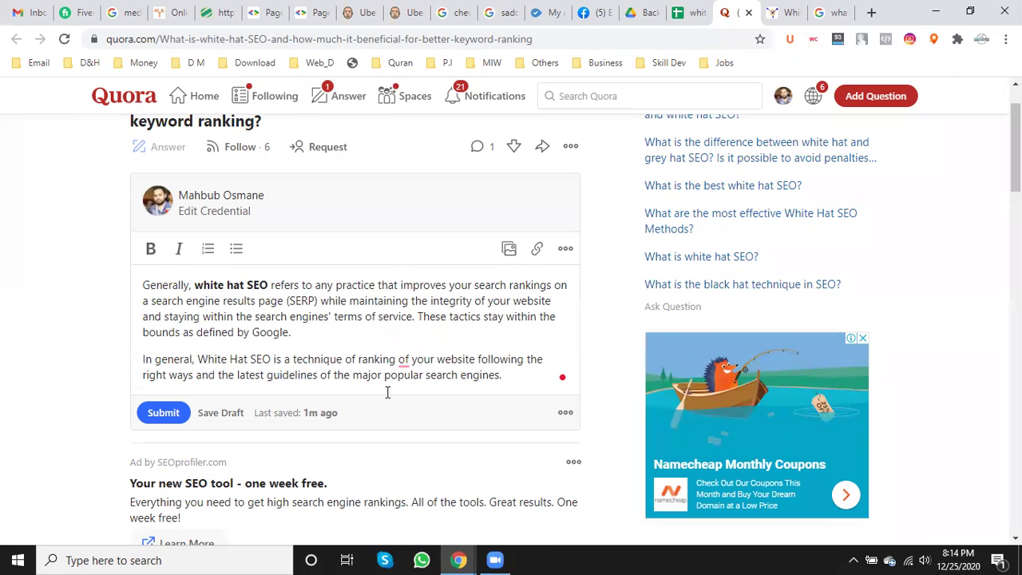
- Accept Grammarly's fix to drop 'of' from 'ranking of your website', then view the White Hat SEO Service page
click(628, 558)
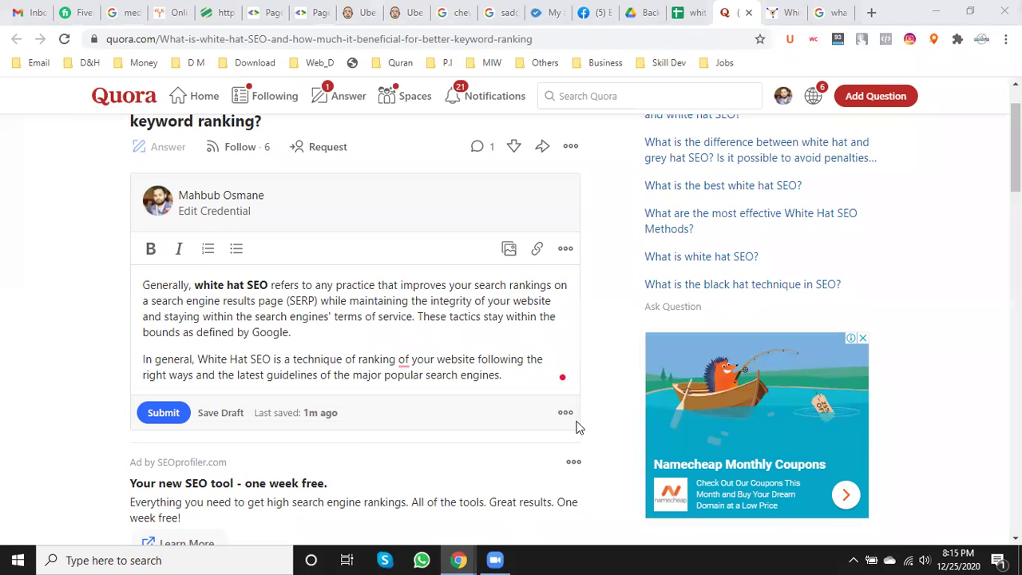
click(452, 301)
mouse_move(403, 359)
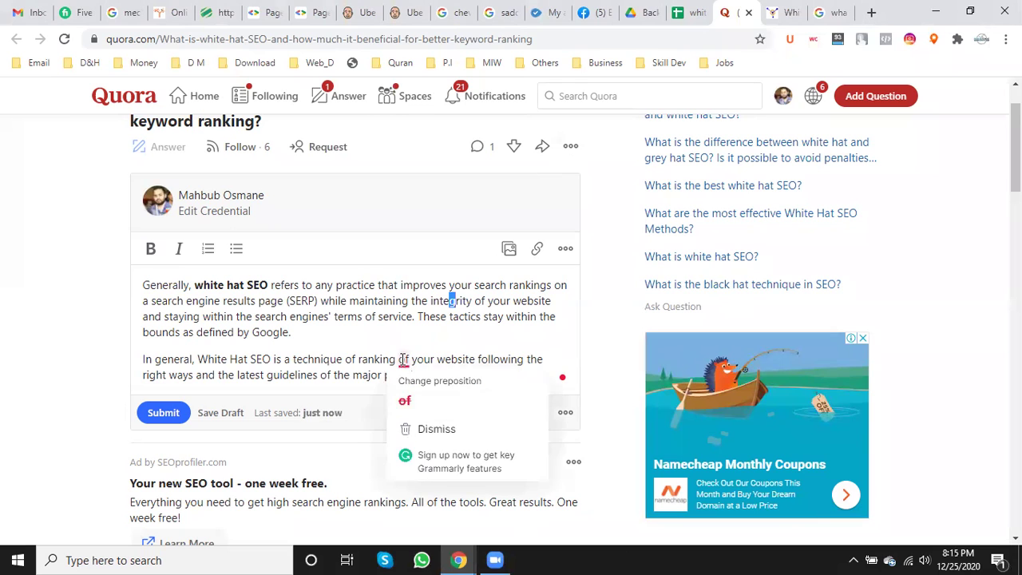
click(406, 404)
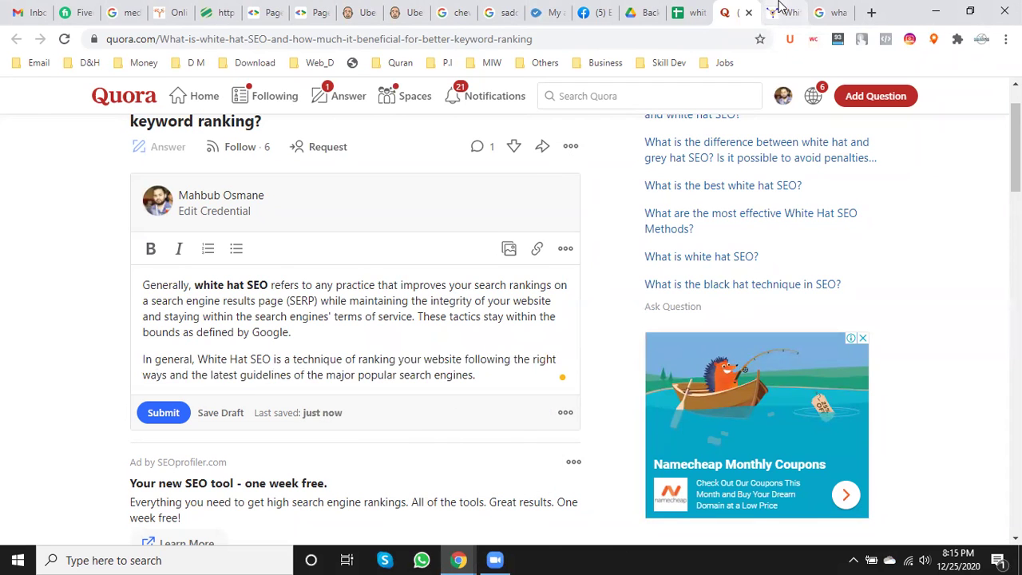
click(783, 11)
scroll(635, 390, down, 1)
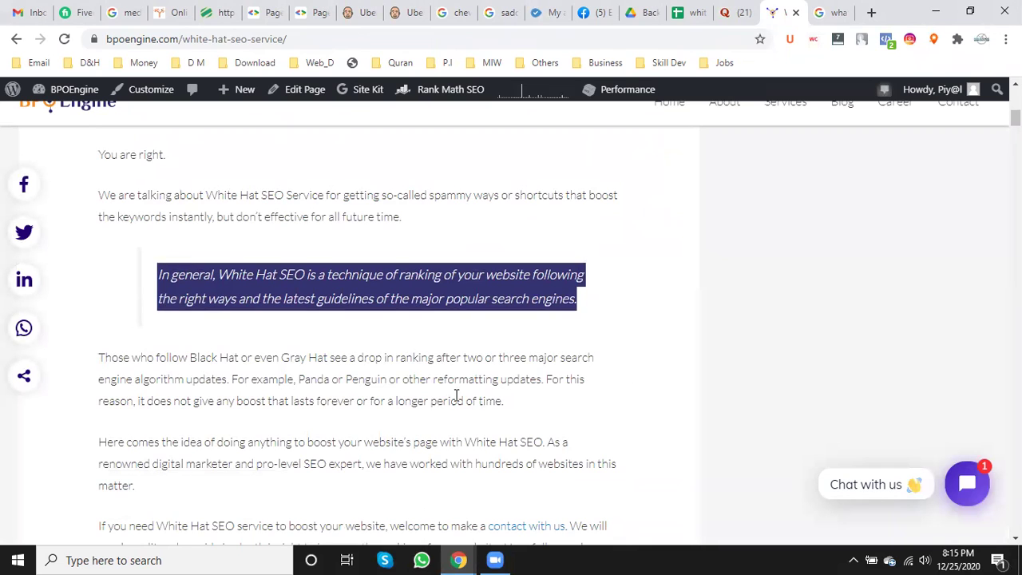
- Select the 'Those who follow Black Hat…' paragraph on the BPOEngine page
drag(505, 401, 283, 413)
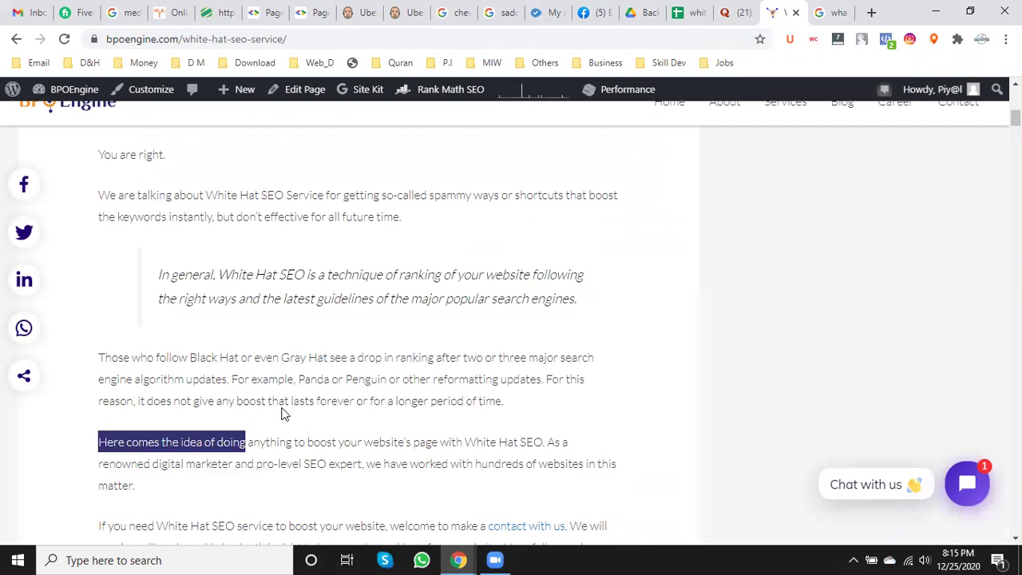
click(133, 393)
drag(100, 359, 535, 412)
key(ctrl+c)
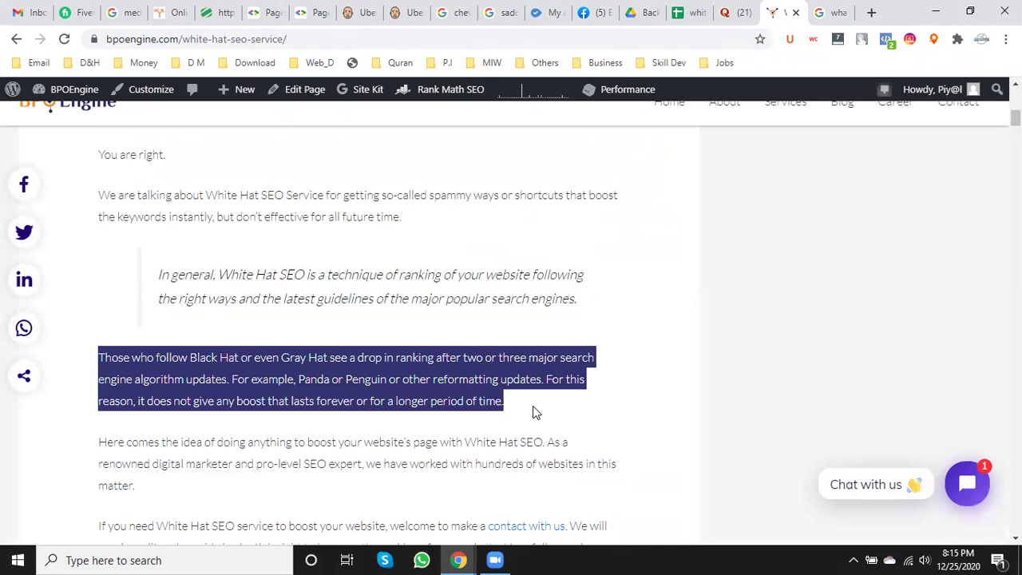
- Back in the Quora draft, place the caret after 'search engines.' in the second paragraph
click(737, 12)
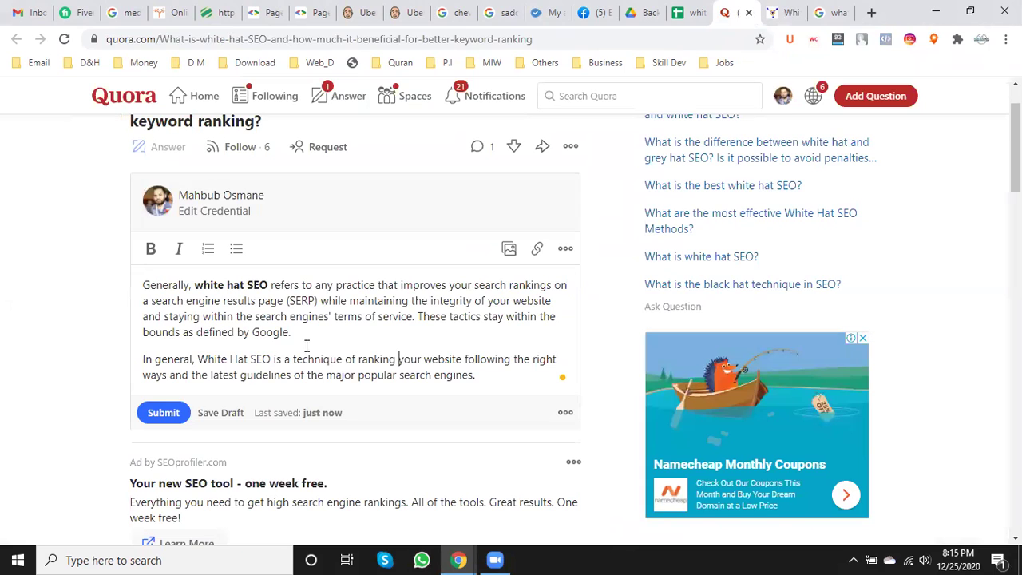
scroll(306, 346, up, 1)
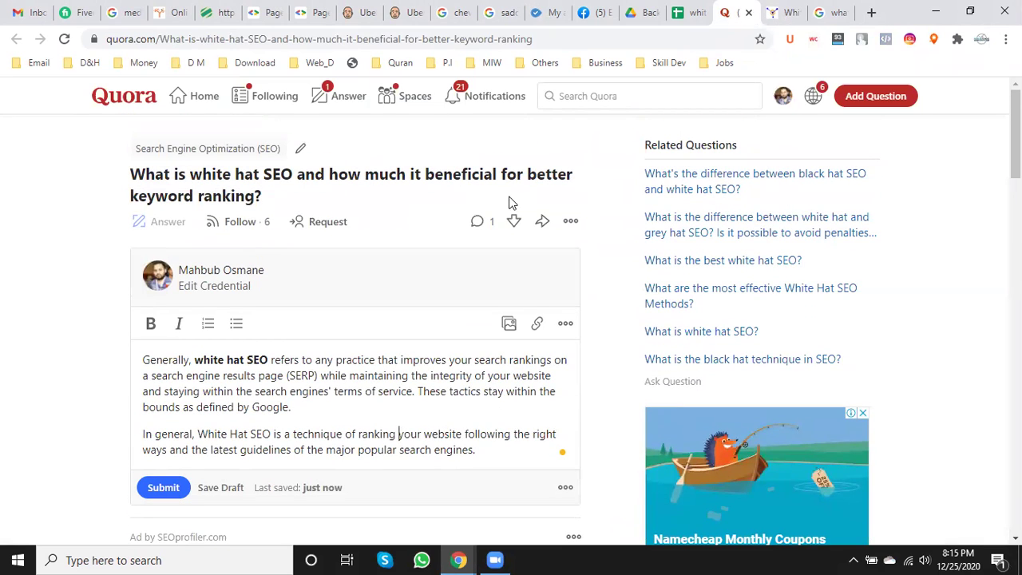
scroll(263, 343, down, 2)
click(486, 303)
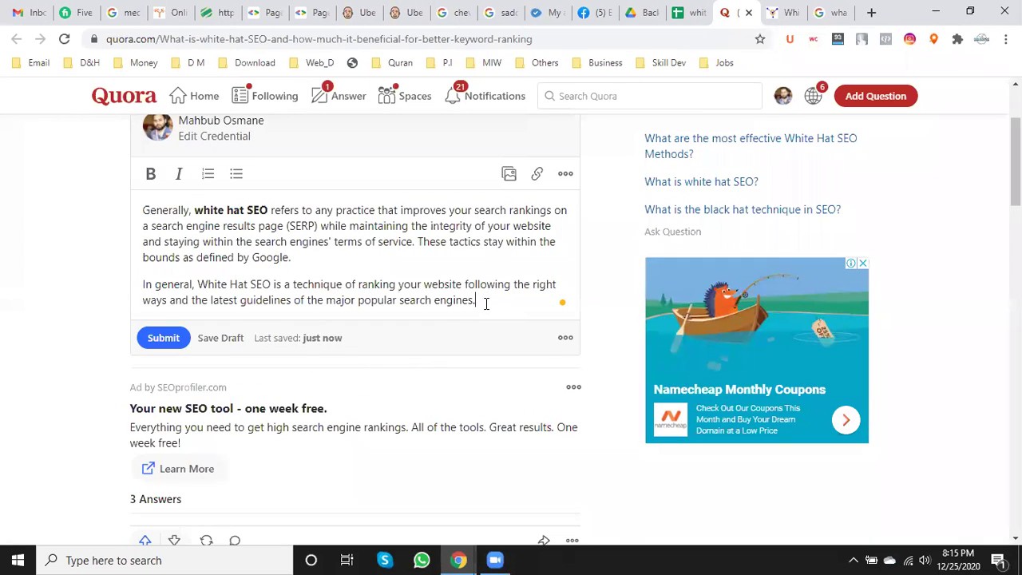
- Paste the Black Hat paragraph and add the line 'To know more, please visit White Hat SEO Service Page'
key(Return)
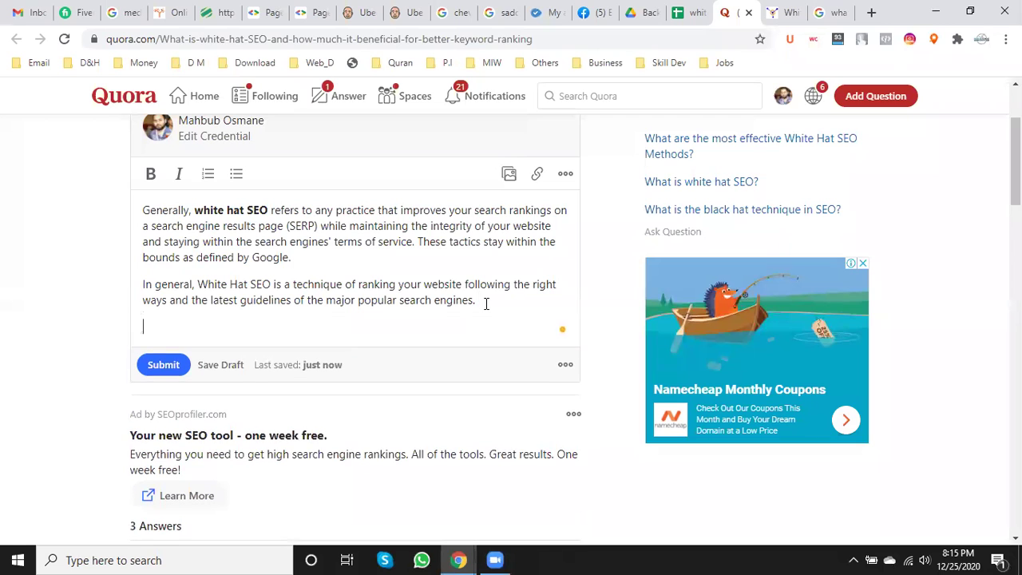
key(ctrl+v)
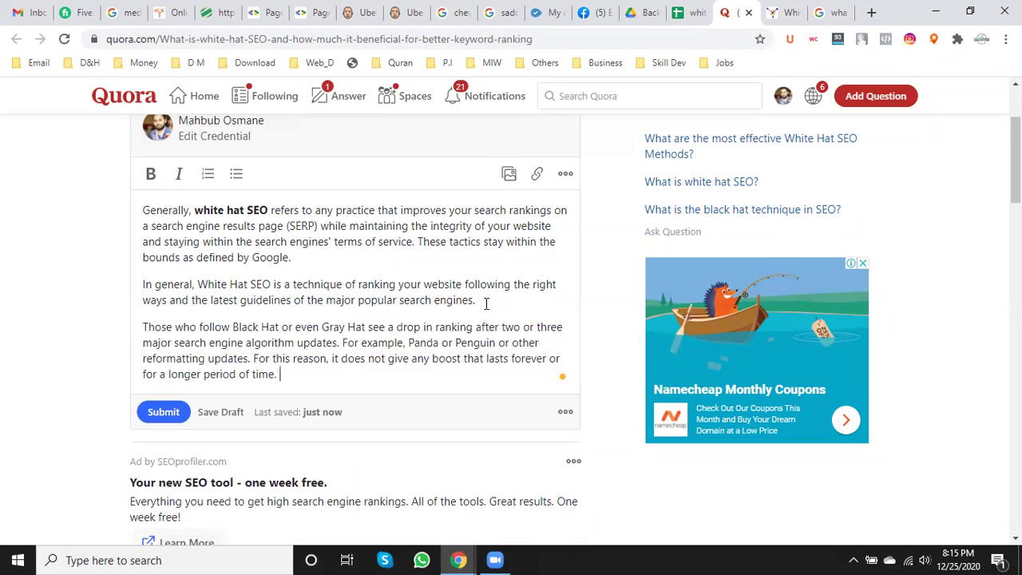
key(Return)
text(To know)
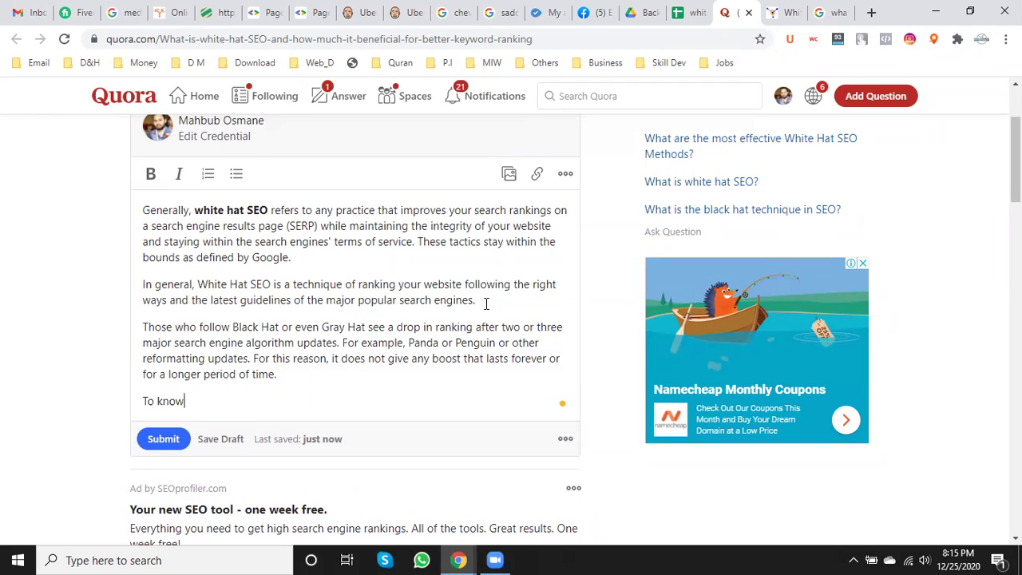
text( more,  please vis)
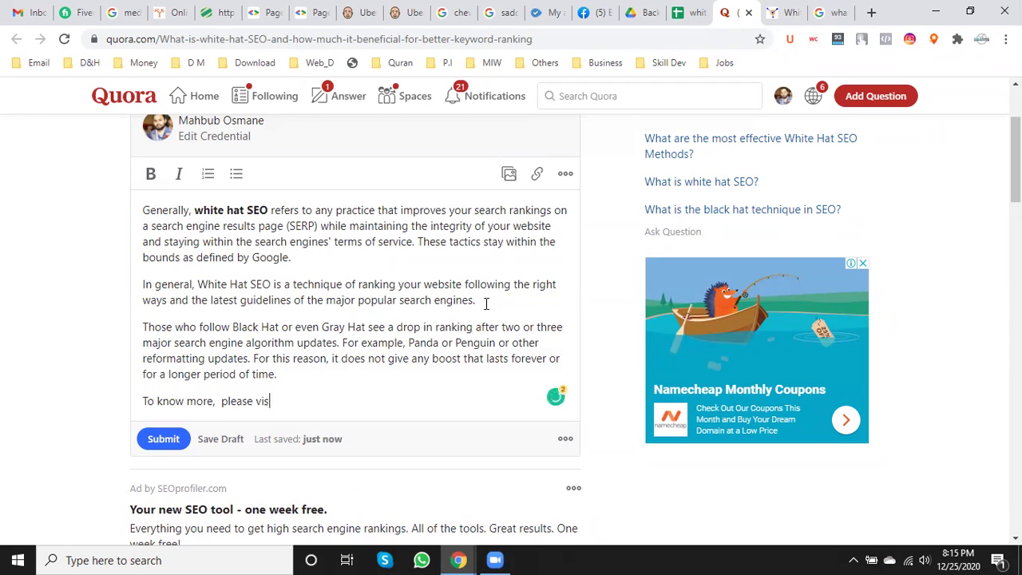
text(it White Hat SEO Servi)
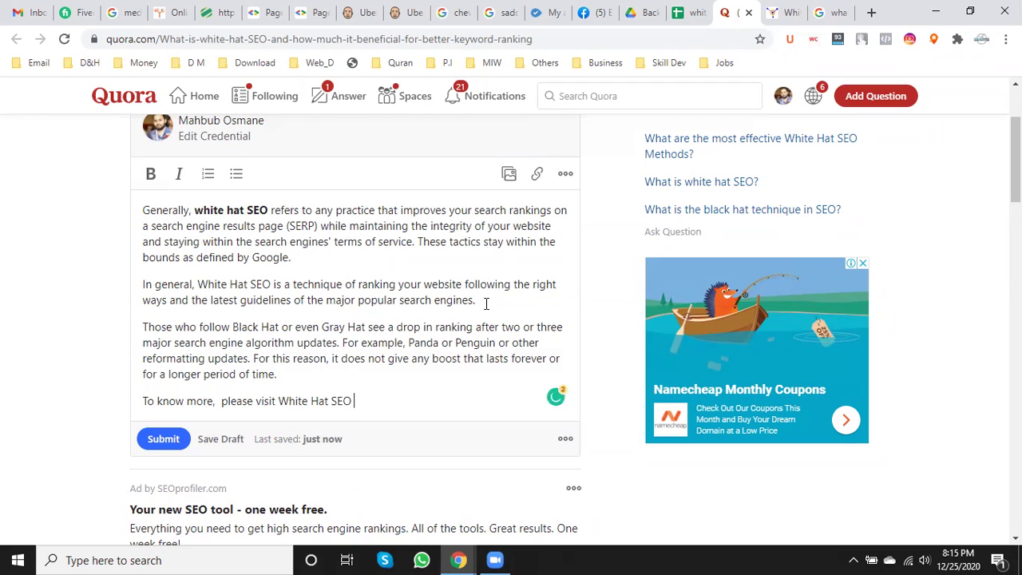
text(ce Pagw)
key(BackSpace)
text(e)
- Grab the service page's web address and select 'White Hat SEO Service' in the closing line
click(783, 12)
click(311, 38)
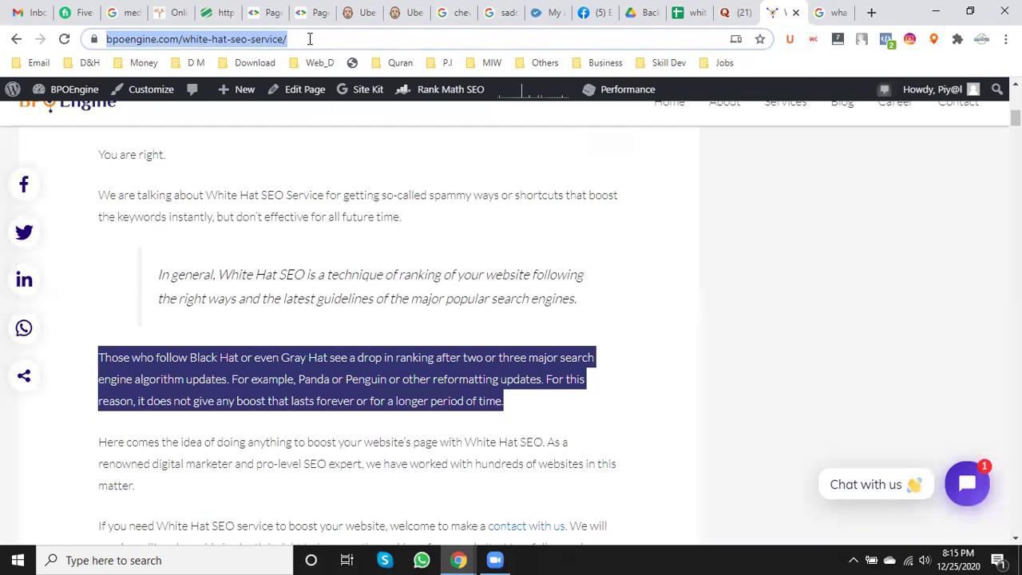
click(741, 12)
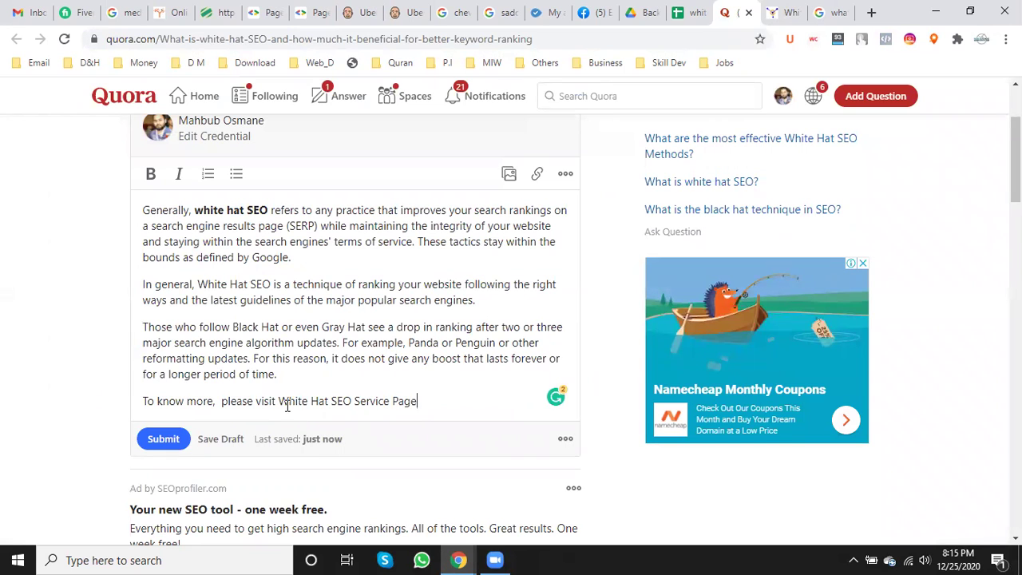
drag(279, 401, 390, 403)
- Link the words 'White Hat SEO Service' to the BPOEngine service page URL
click(537, 174)
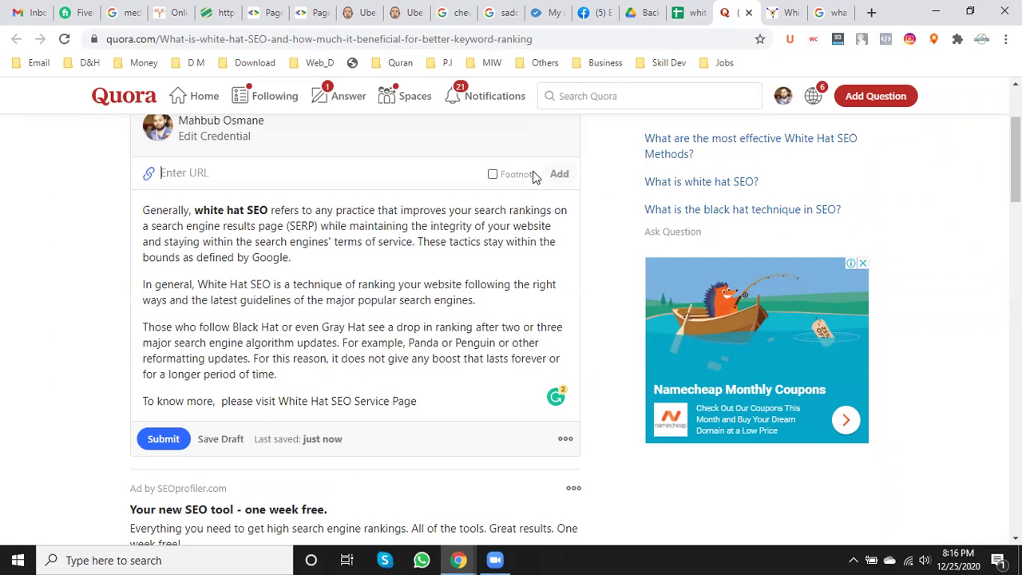
key(ctrl+v)
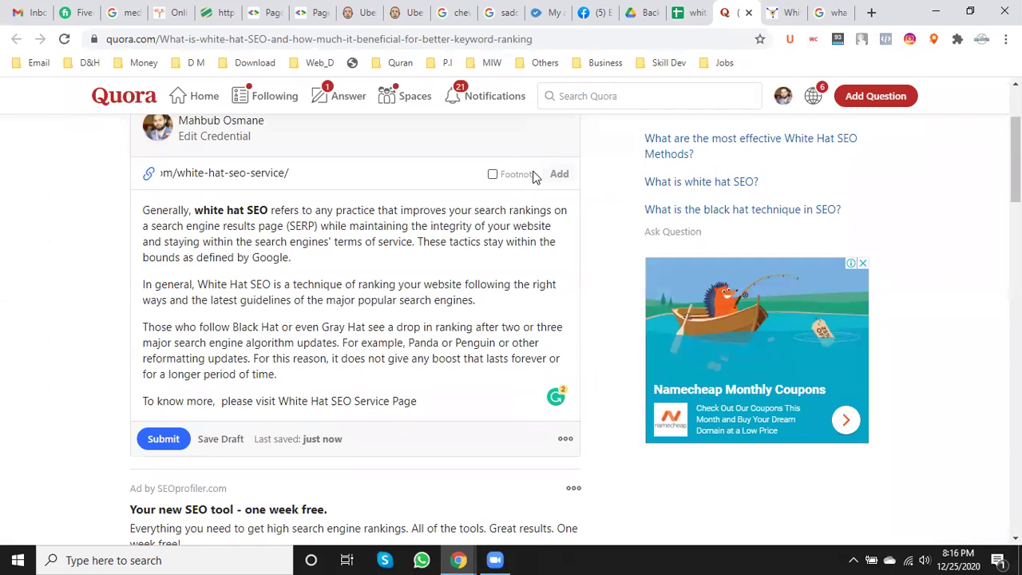
click(560, 174)
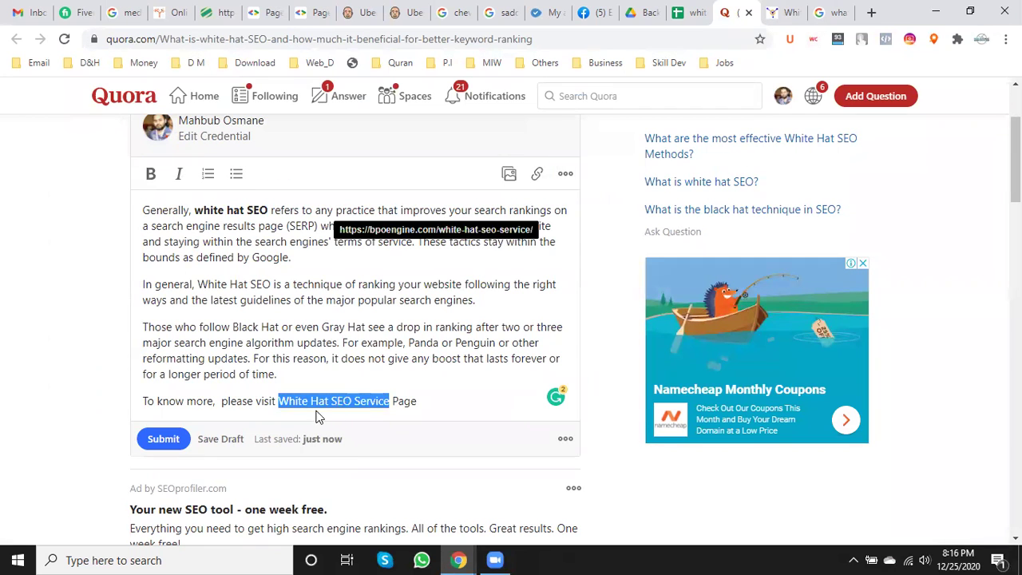
- Reword the closing line to 'You can visit our White Hat SEO Service Page' and submit the answer
click(253, 402)
key(BackSpace)
key(BackSpace)
key(BackSpace)
key(BackSpace)
key(BackSpace)
key(BackSpace)
text(You can)
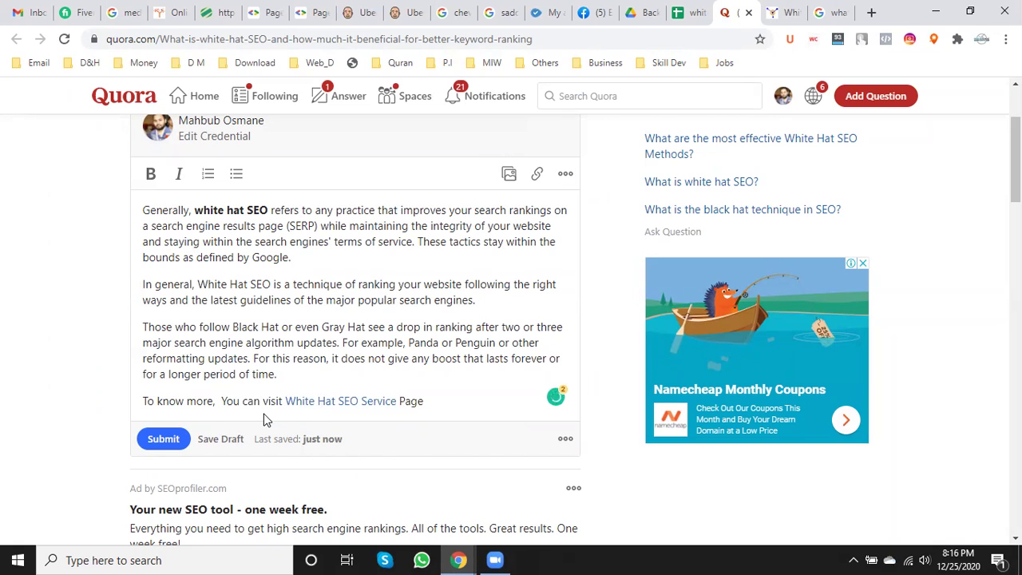
click(426, 402)
click(285, 402)
text(our)
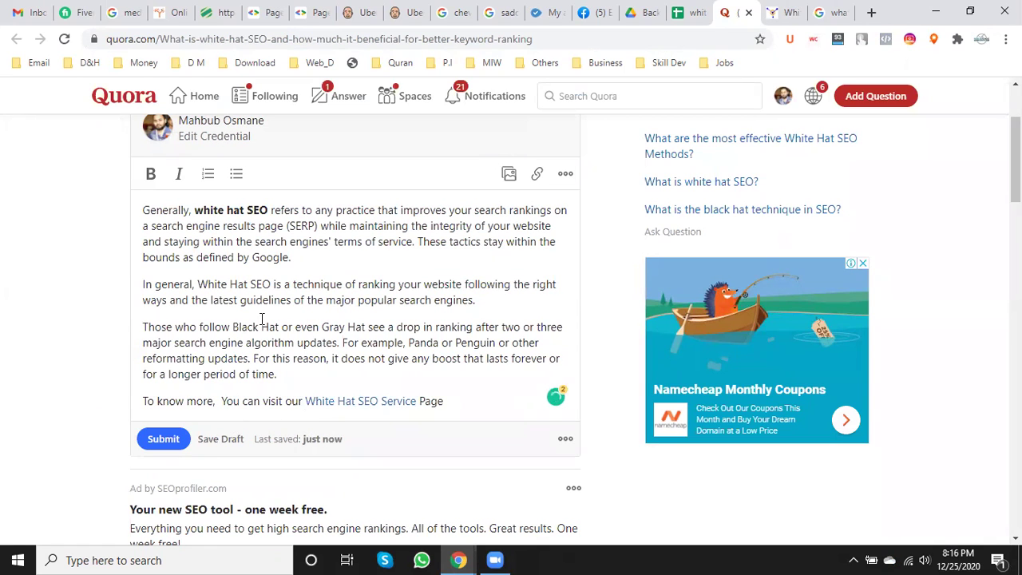
click(163, 439)
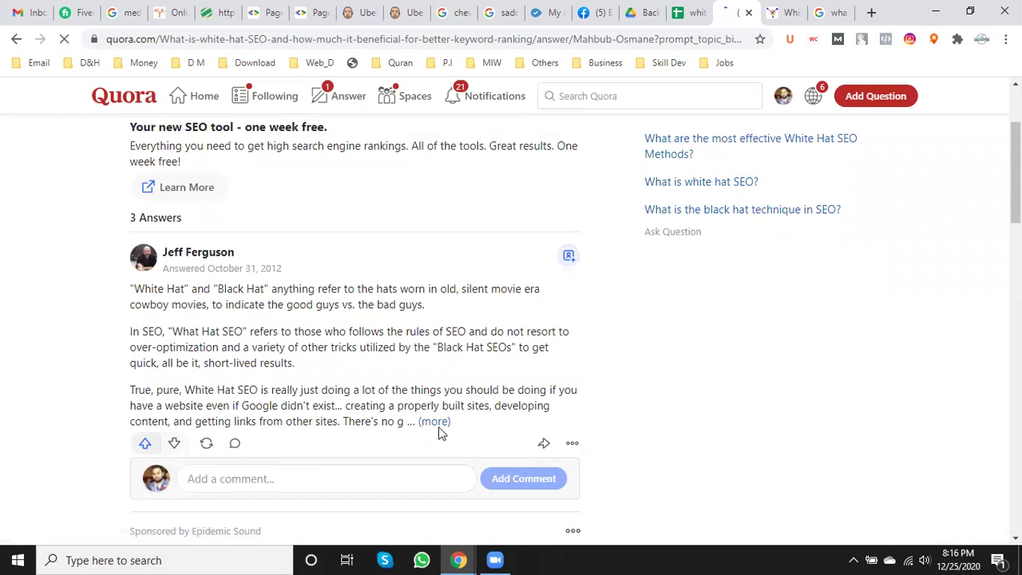
- Close the Google results and boosting page tabs
click(818, 12)
click(789, 12)
click(796, 12)
click(796, 12)
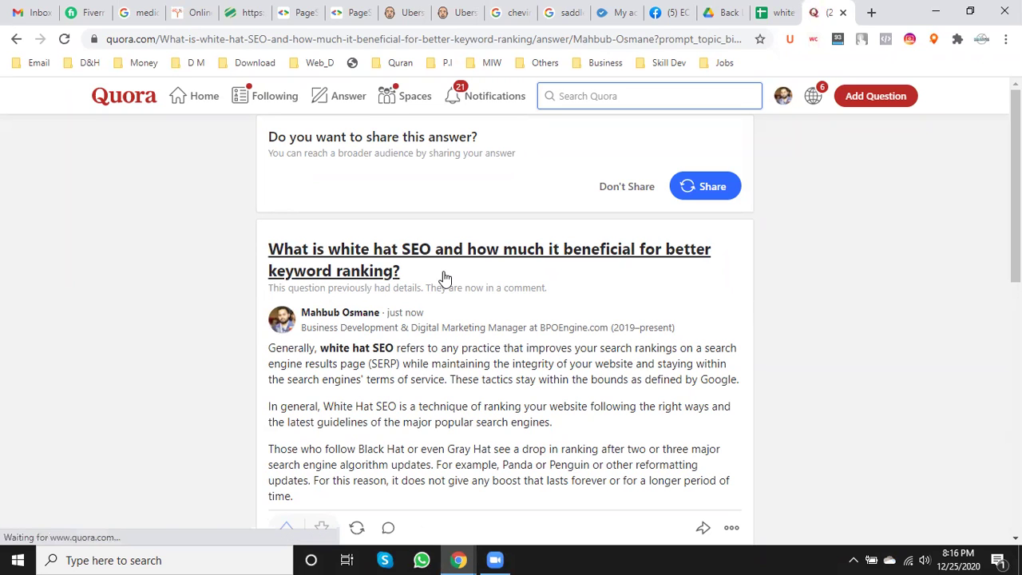
- Review the posted answer's paragraphs down to its White Hat SEO Service link
scroll(497, 332, down, 2)
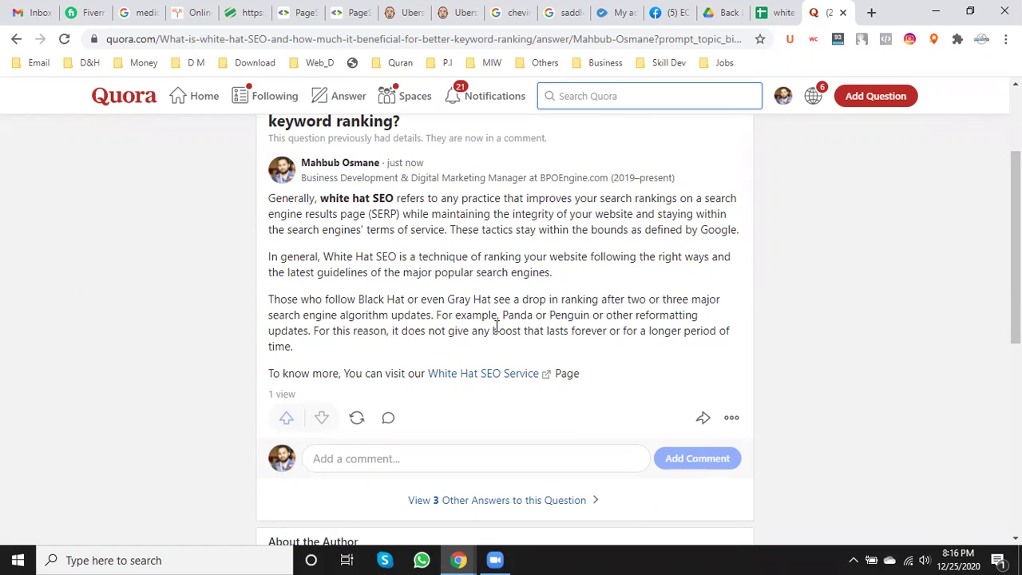
scroll(392, 279, up, 1)
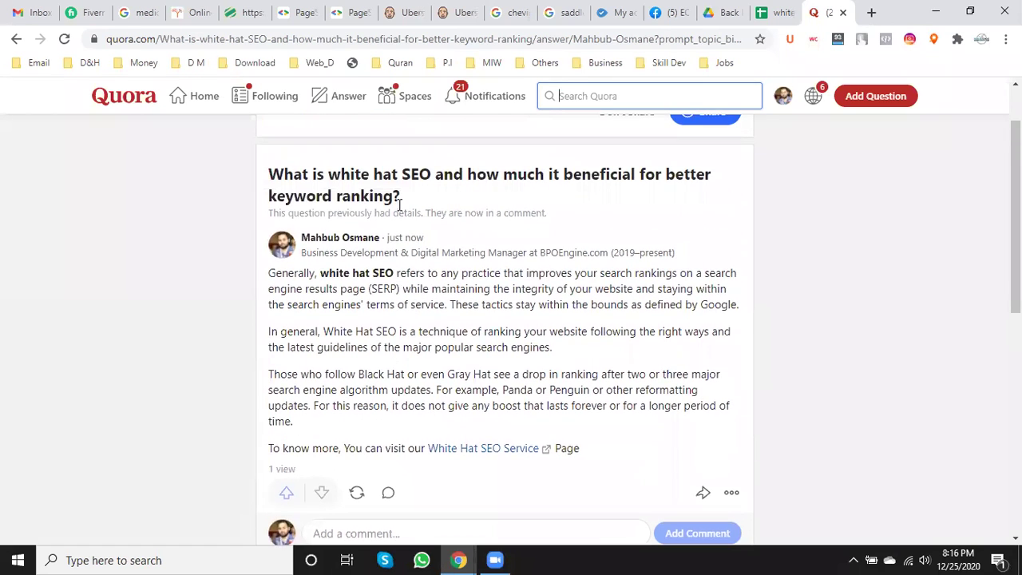
drag(553, 350, 262, 277)
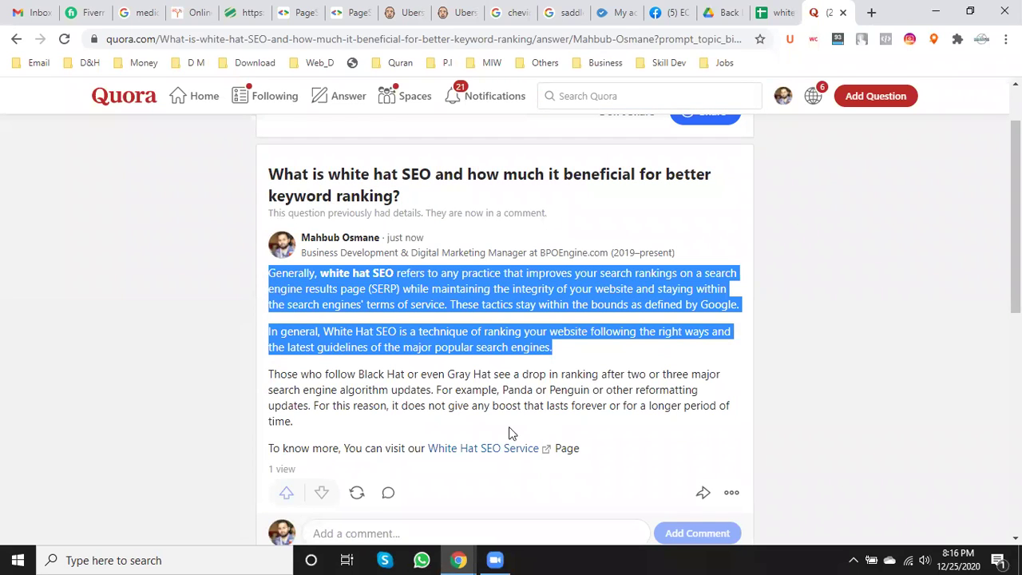
drag(295, 423, 262, 368)
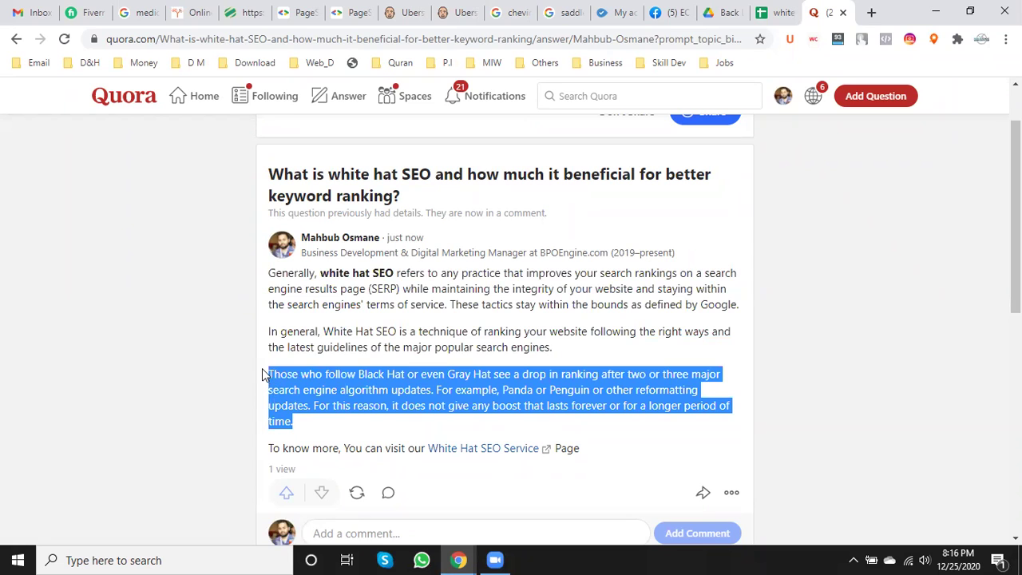
scroll(354, 336, down, 2)
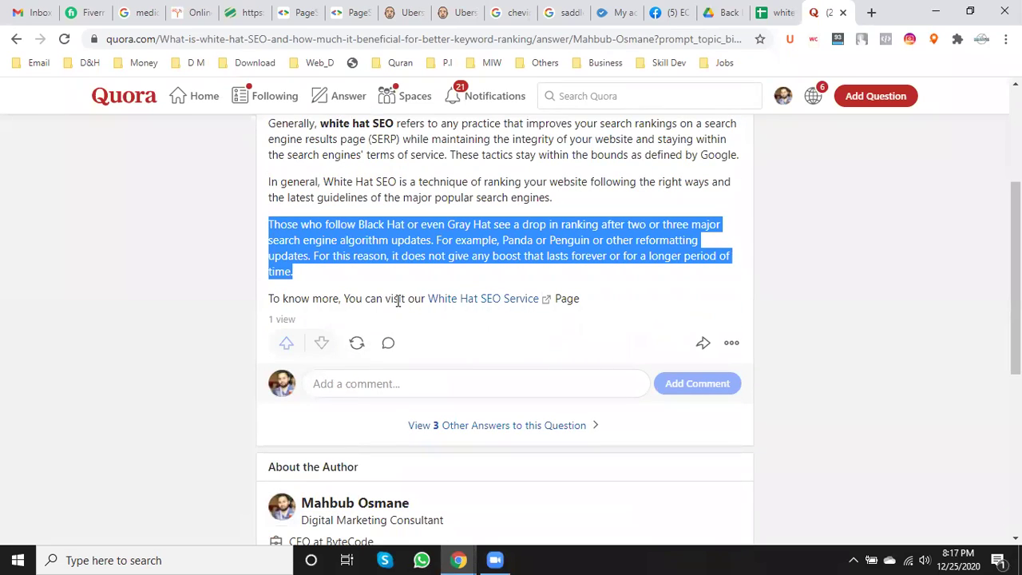
- Open the answer's White Hat SEO Service link in a new tab and check it
right_click(495, 303)
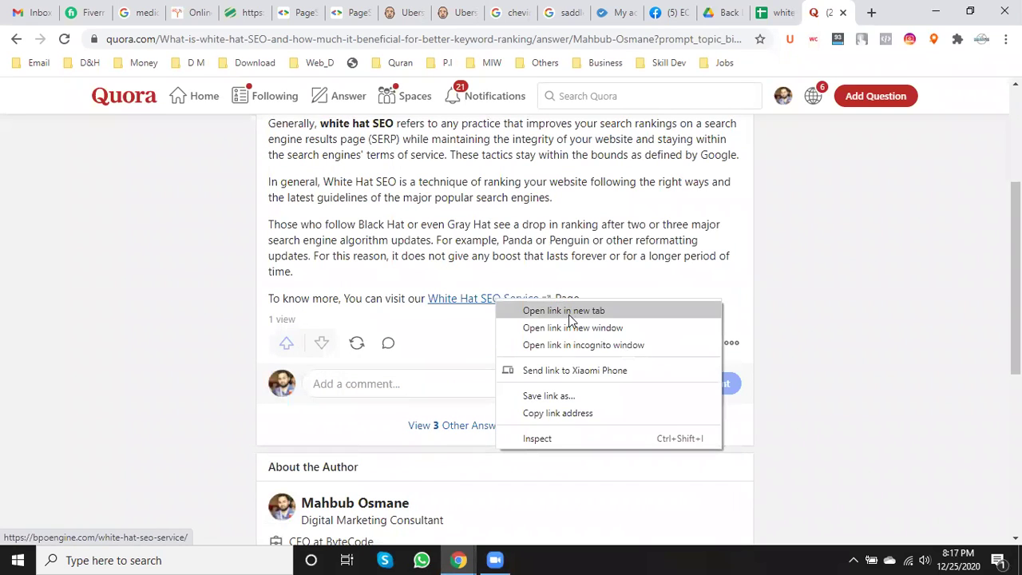
click(569, 313)
click(824, 6)
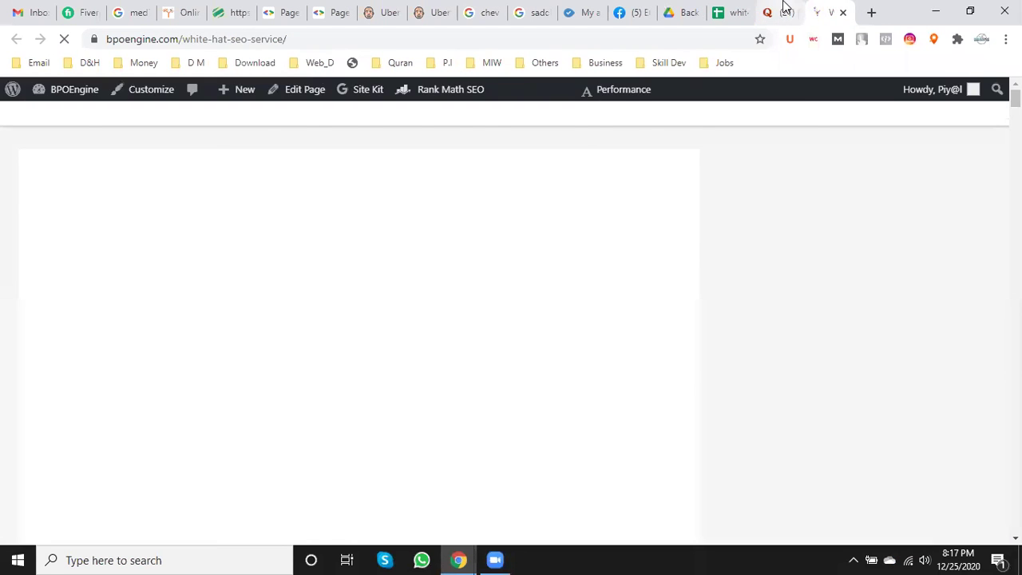
click(784, 7)
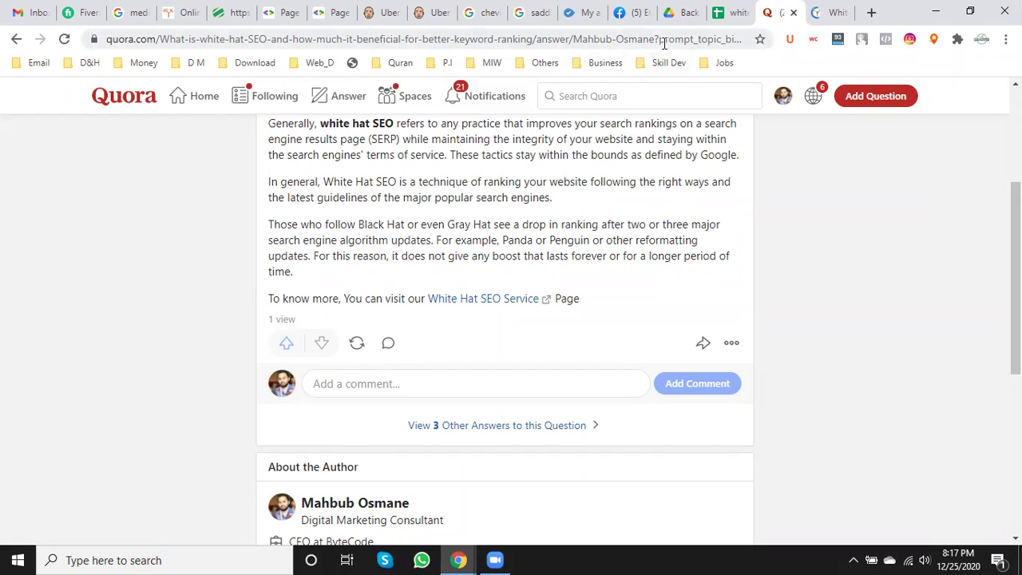
- Strip '?prompt_topic_bio=1' from the Quora answer's address and copy the clean URL
drag(662, 40, 723, 40)
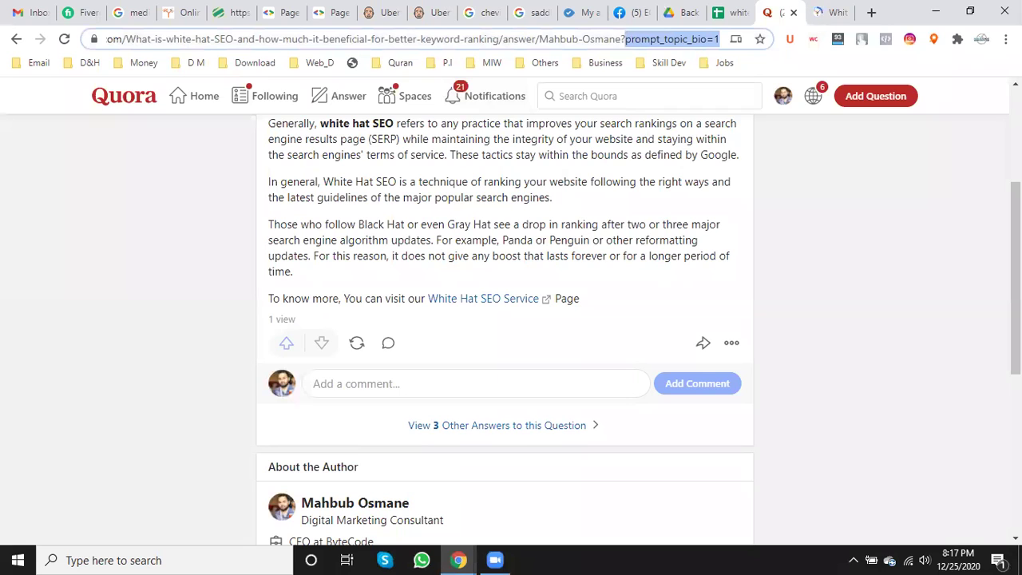
key(BackSpace)
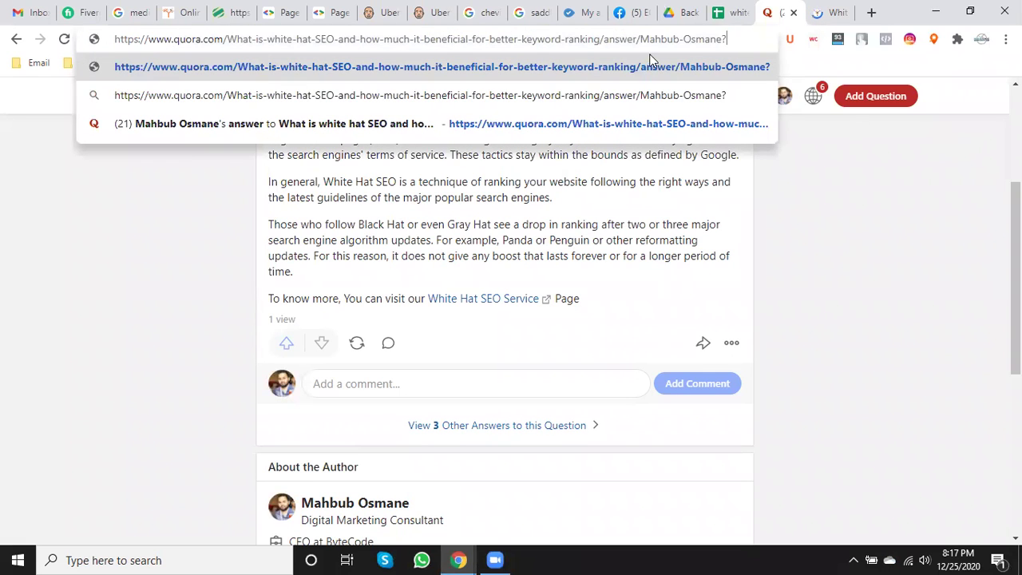
drag(728, 38, 78, 48)
key(ctrl+c)
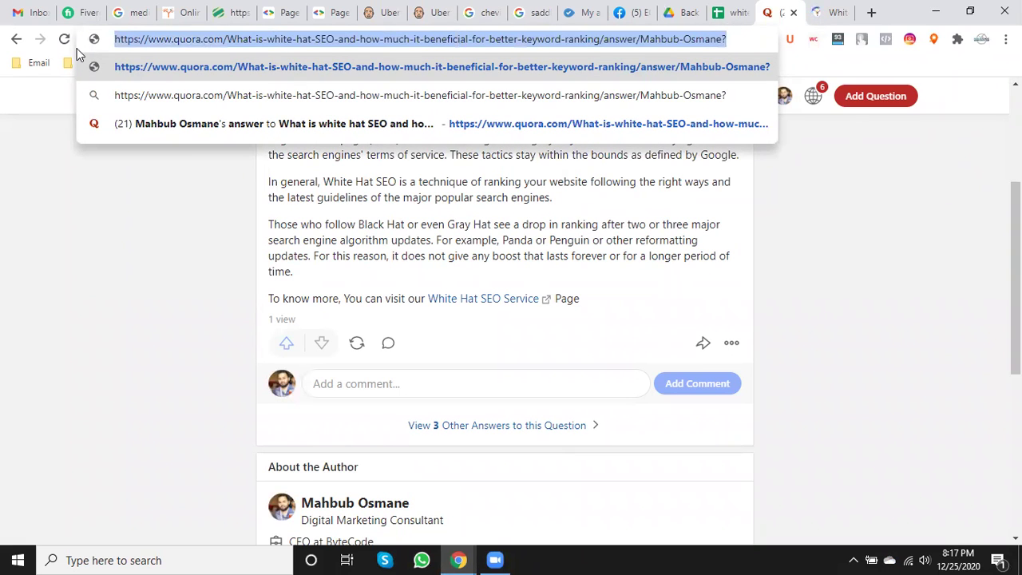
click(732, 12)
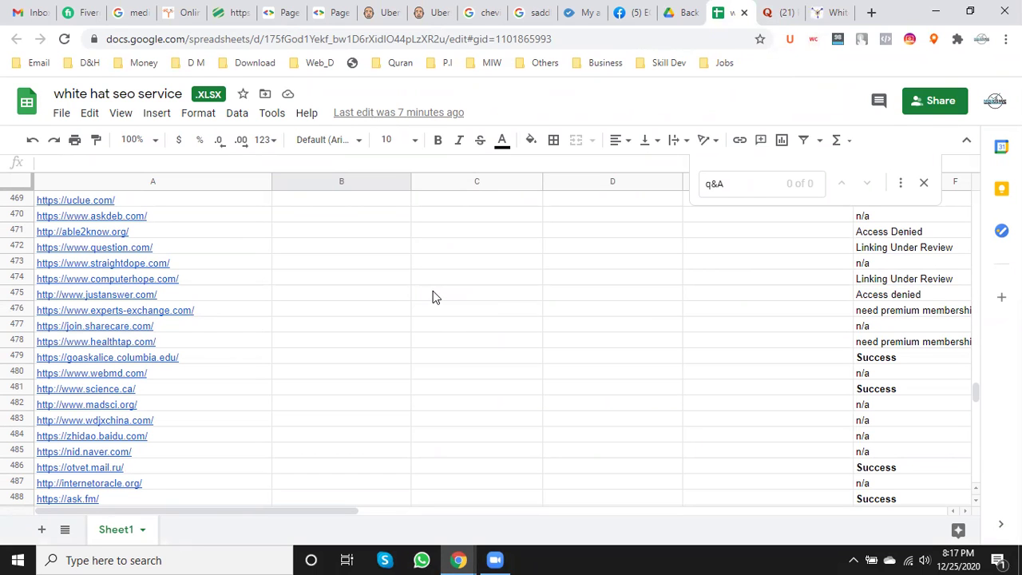
- Paste the Quora answer URL into E464 of the quora.com row
scroll(432, 295, up, 5)
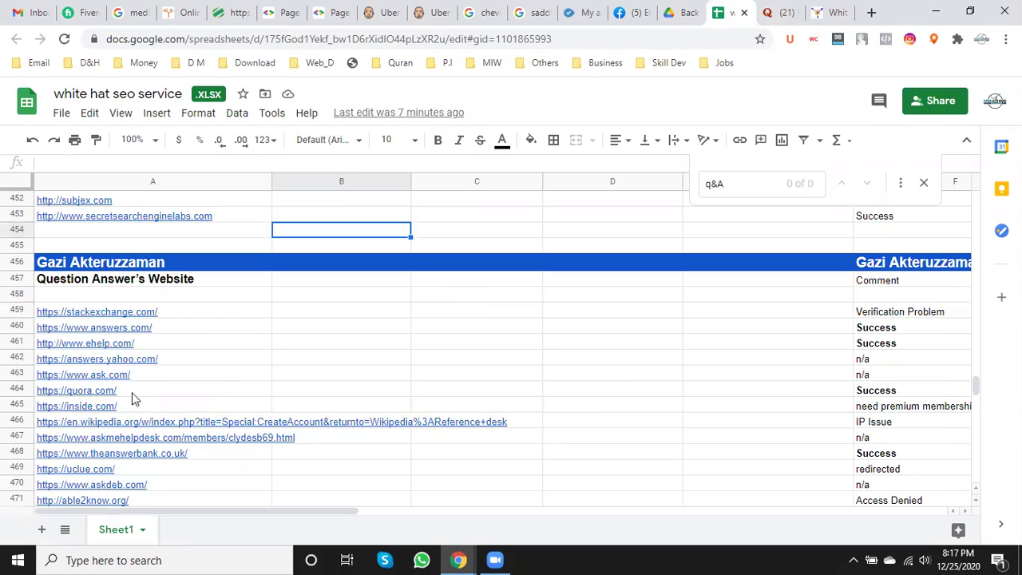
click(366, 395)
click(531, 393)
click(631, 396)
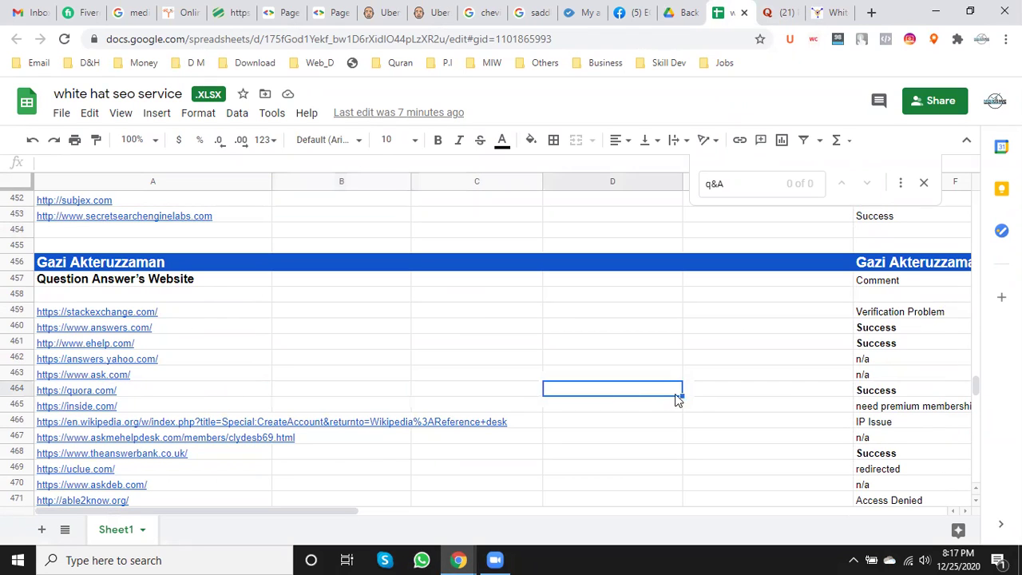
click(762, 397)
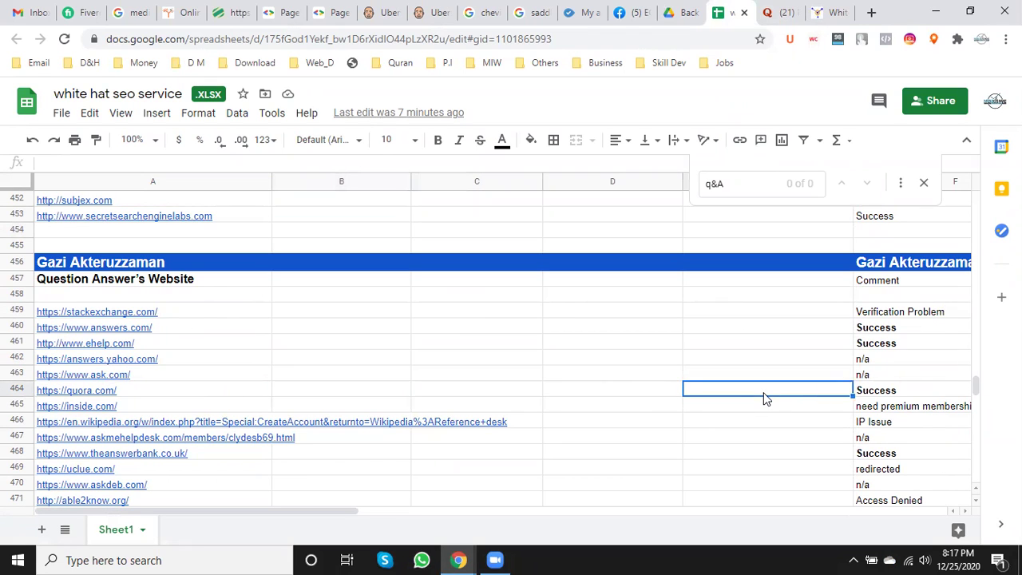
double_click(764, 397)
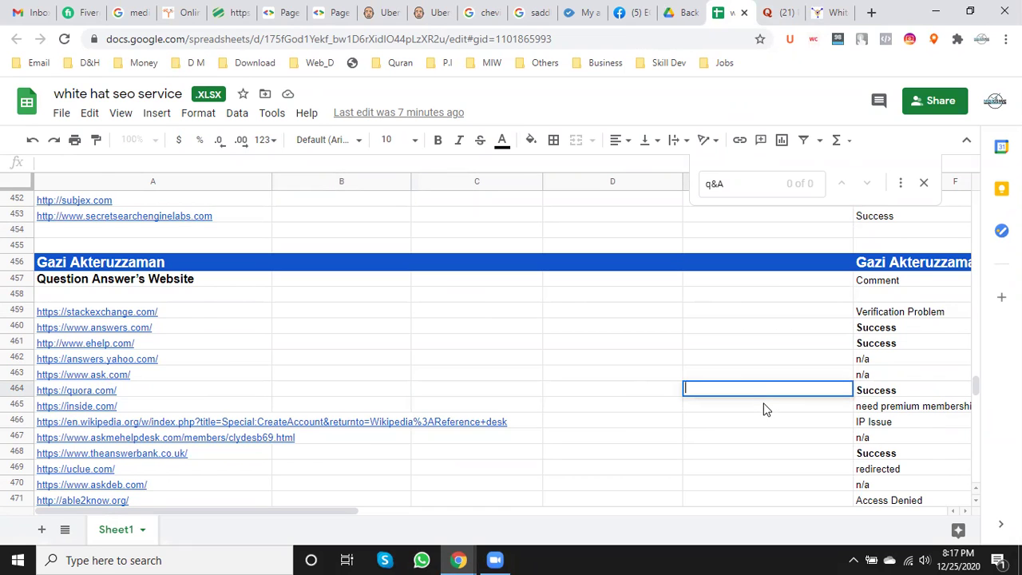
key(ctrl+v)
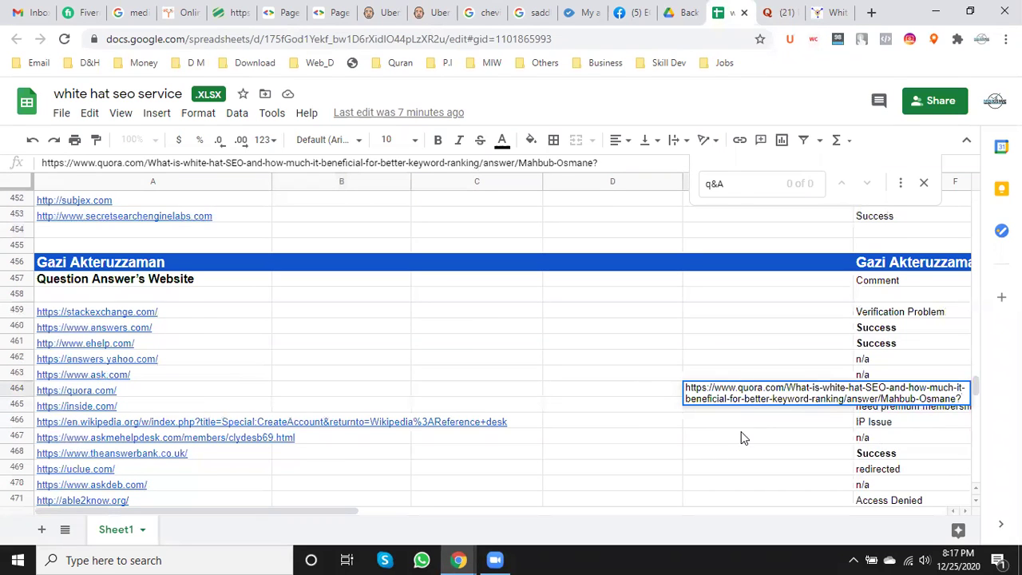
click(741, 437)
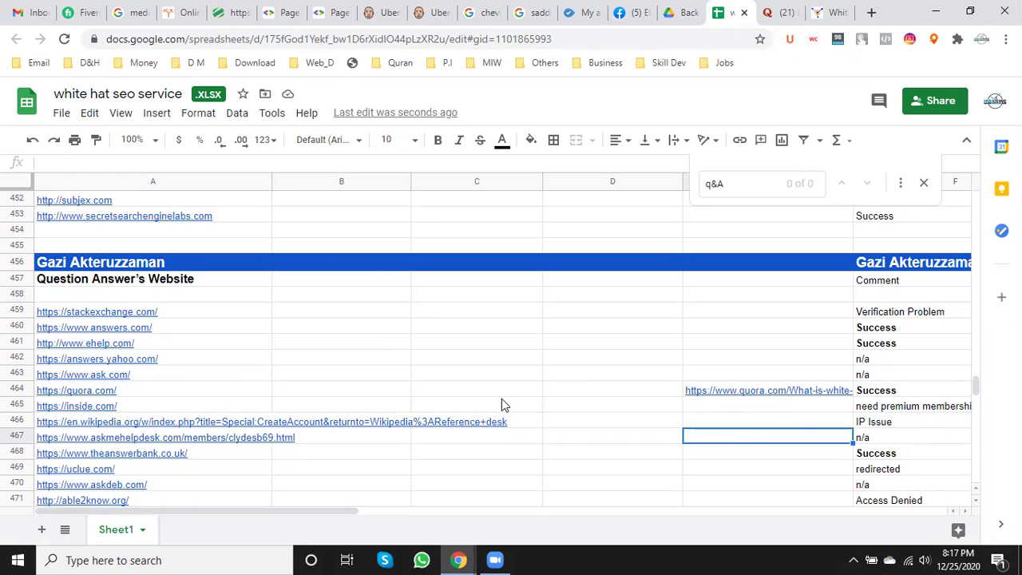
- Fill B464–D464 with the account e-mail, the username and N/A
click(313, 395)
text(Ma)
key(BackSpace)
key(BackSpace)
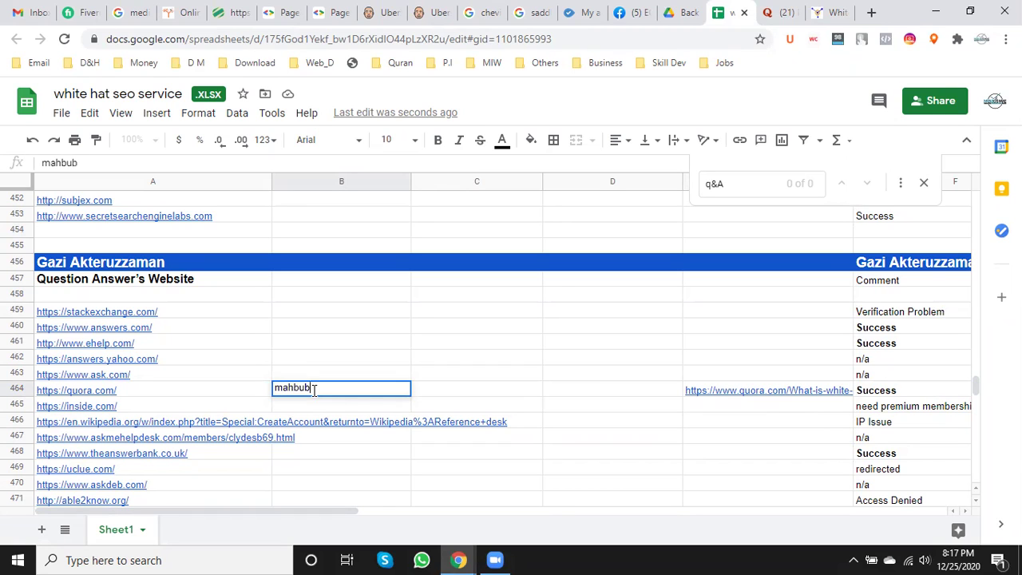
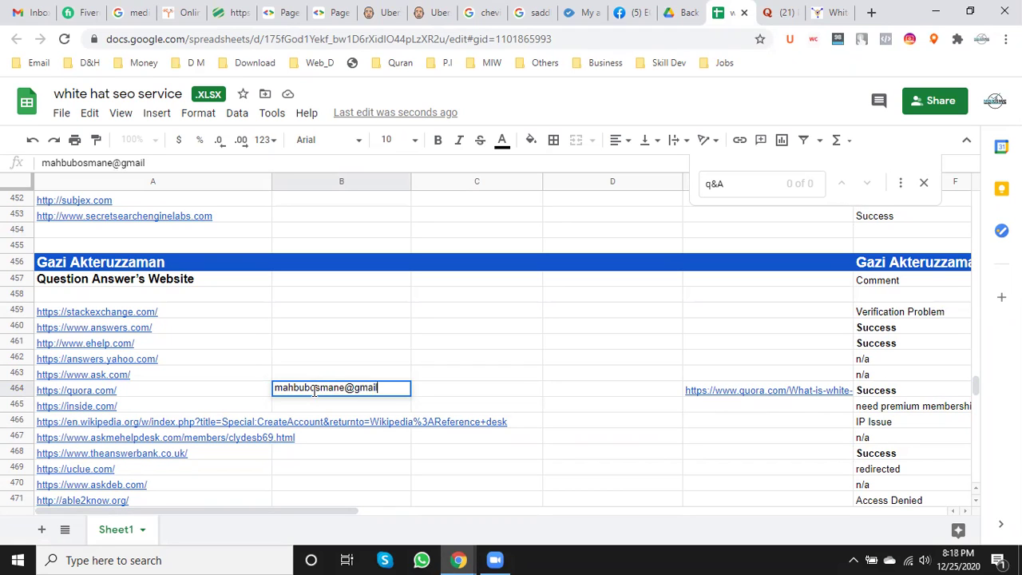
click(481, 391)
text(mahbub)
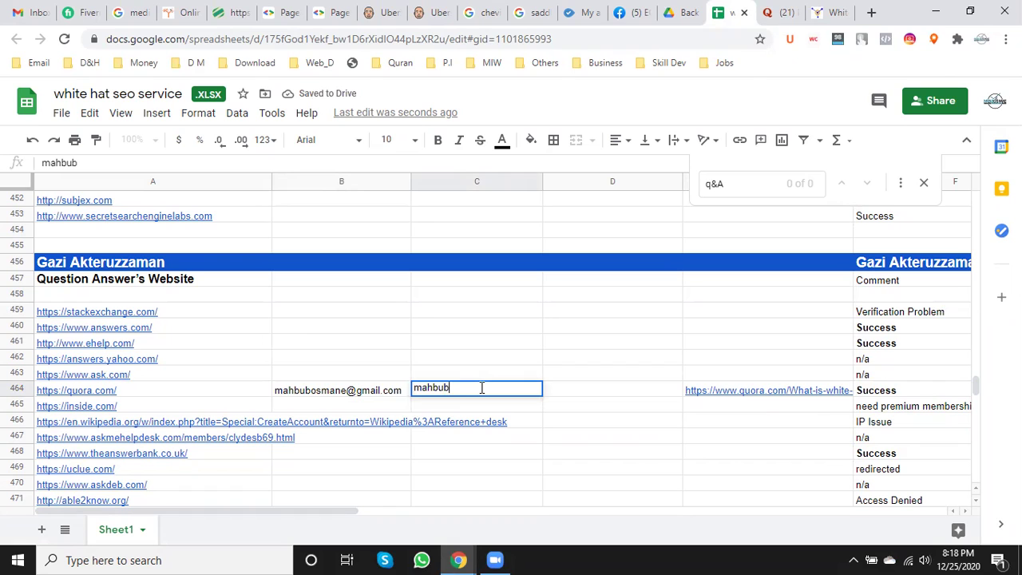
text(osmane)
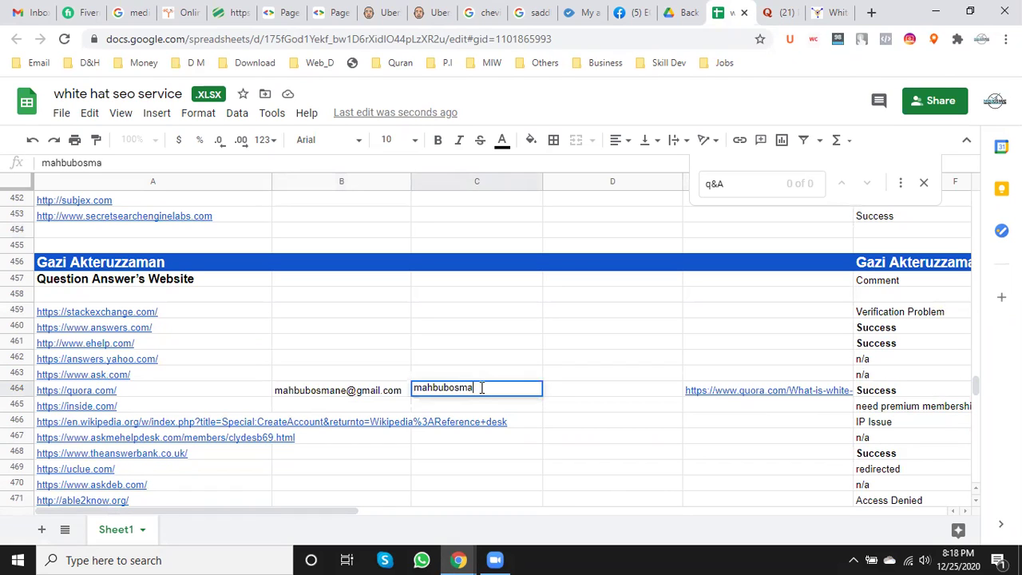
double_click(584, 396)
text(N)
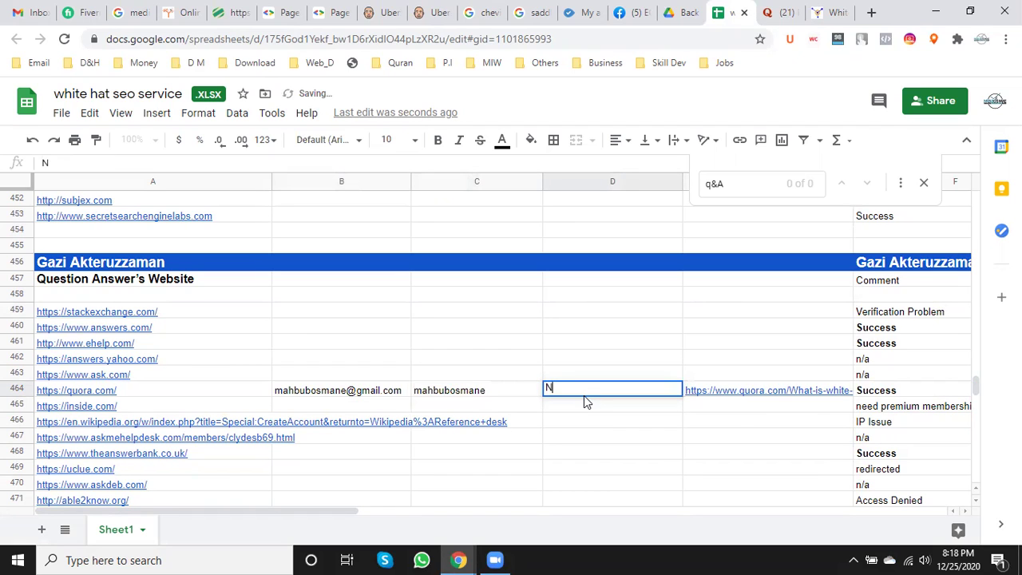
text(/A)
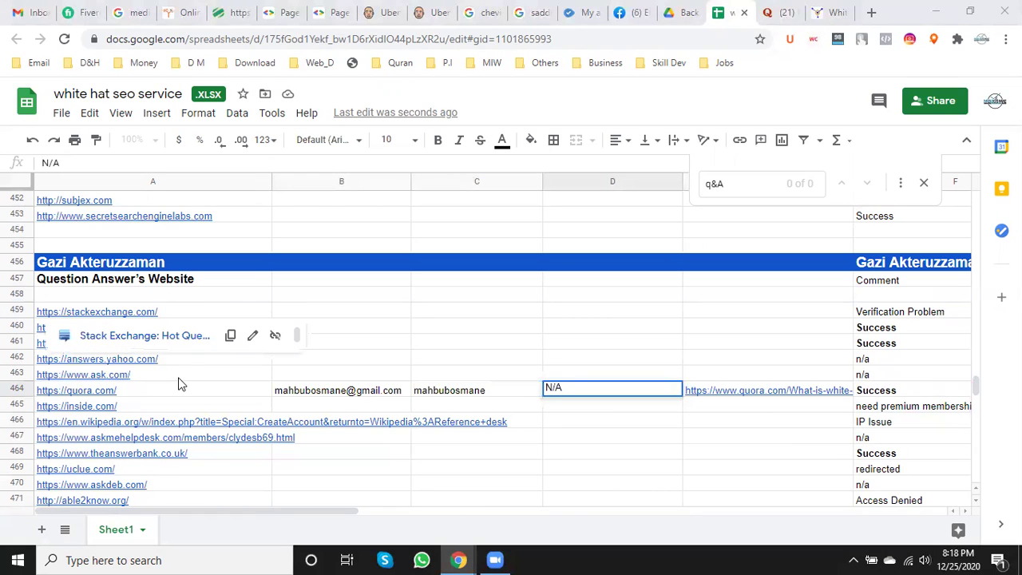
- Move the 'Question Answer's Website' subtitle from A457 into header cell A456
click(205, 279)
drag(205, 279, 34, 293)
key(ctrl+c)
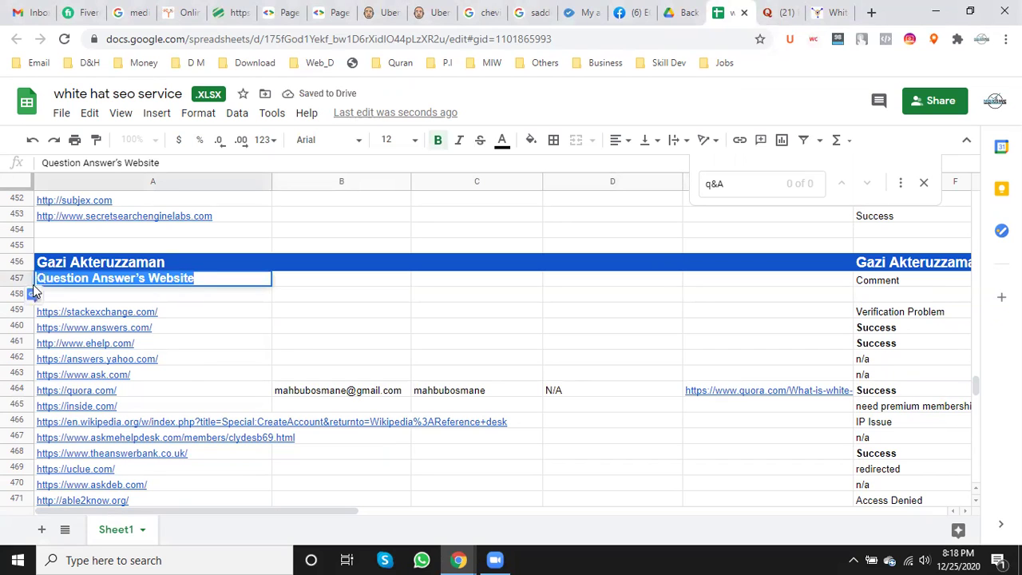
key(BackSpace)
click(179, 263)
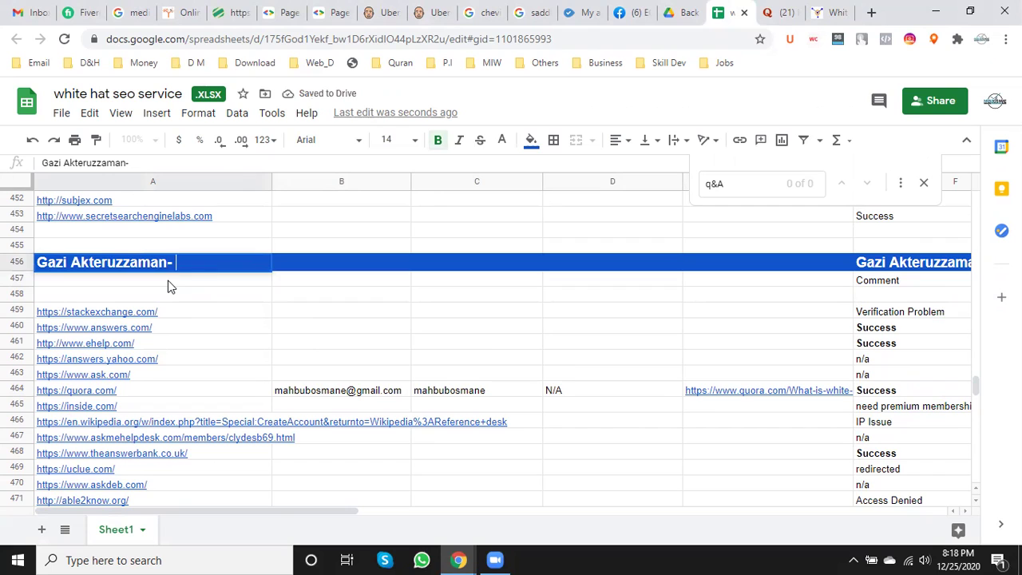
key(ctrl+v)
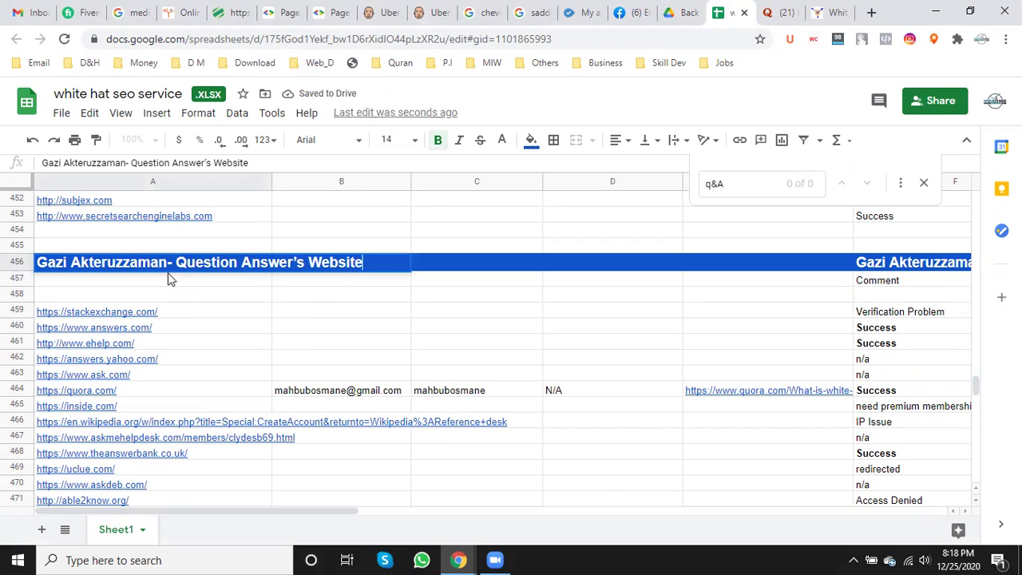
- Replace the old name and dash in the A456 header with the new team member's name
click(169, 268)
key(BackSpace)
key(BackSpace)
key(BackSpace)
key(BackSpace)
key(BackSpace)
key(BackSpace)
key(BackSpace)
key(BackSpace)
key(BackSpace)
key(BackSpace)
key(BackSpace)
key(BackSpace)
key(BackSpace)
key(BackSpace)
key(BackSpace)
key(BackSpace)
key(BackSpace)
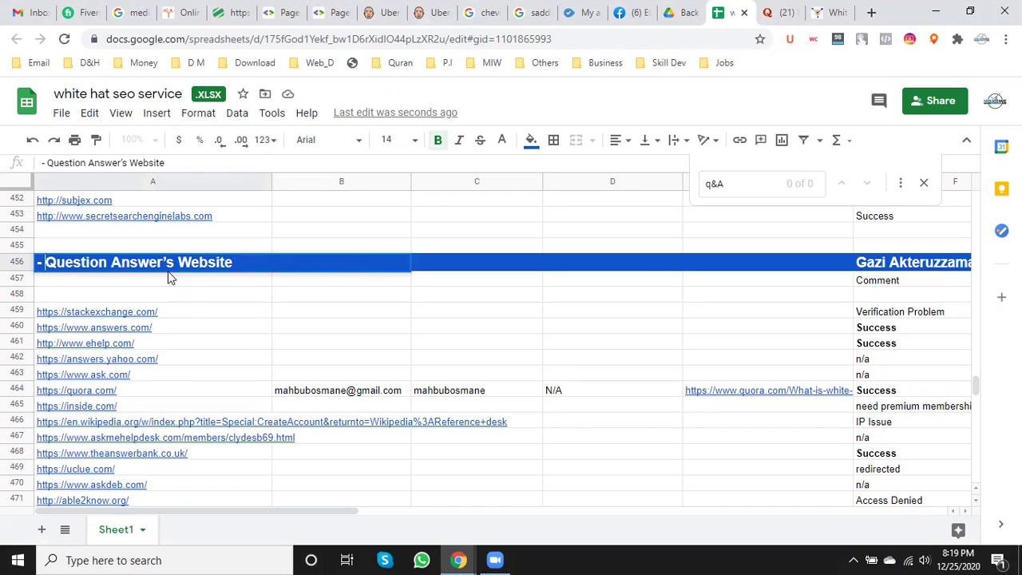
key(Delete)
key(Delete)
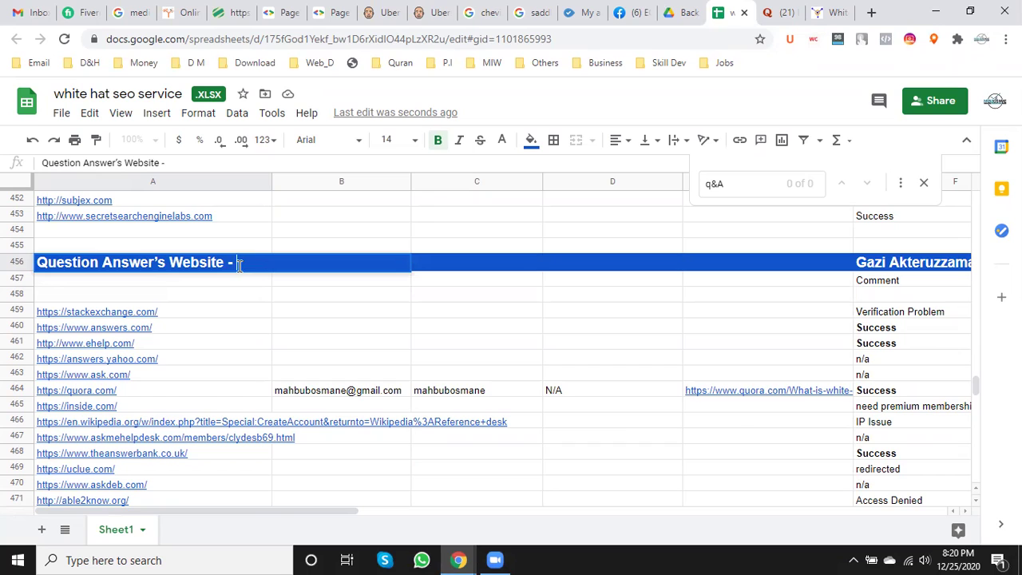
text(Tamim)
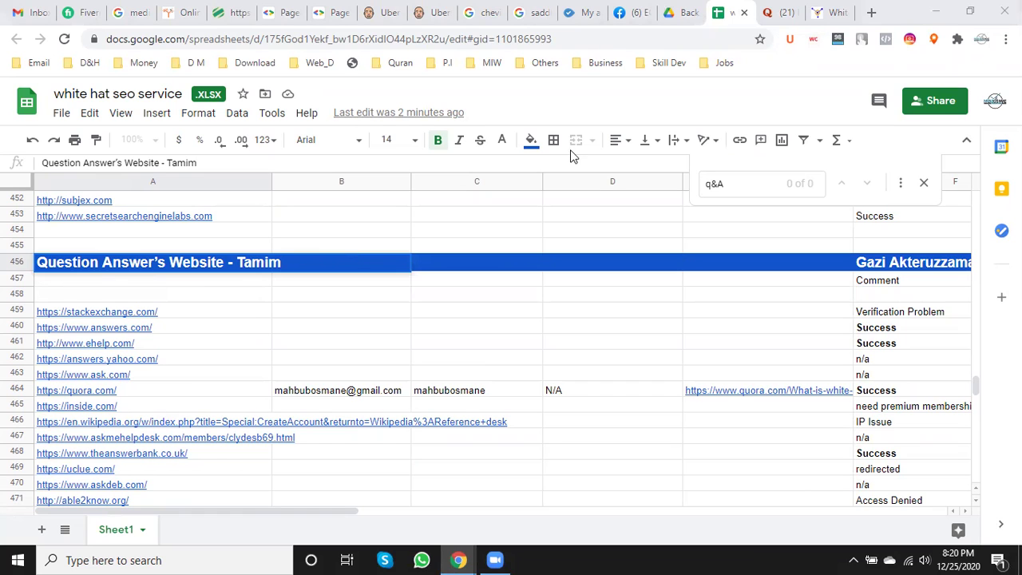
- Clear the old name from F456 and select the full A456 header text
click(882, 266)
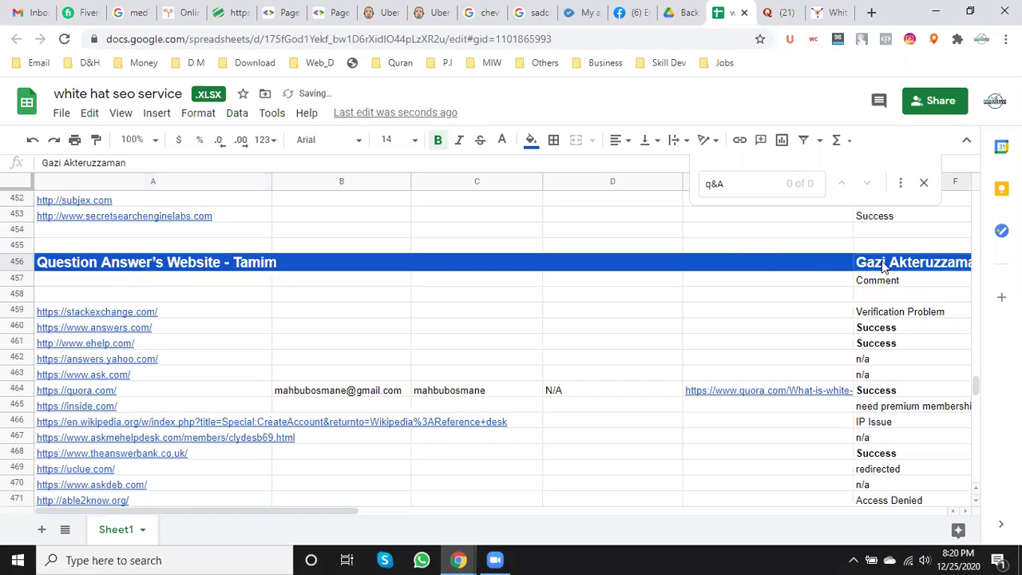
key(Delete)
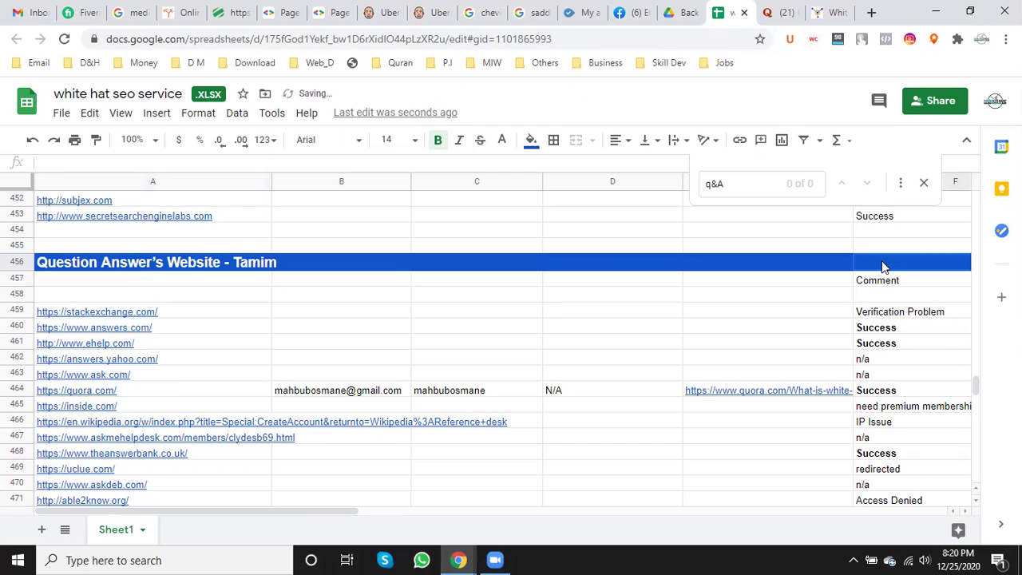
double_click(77, 265)
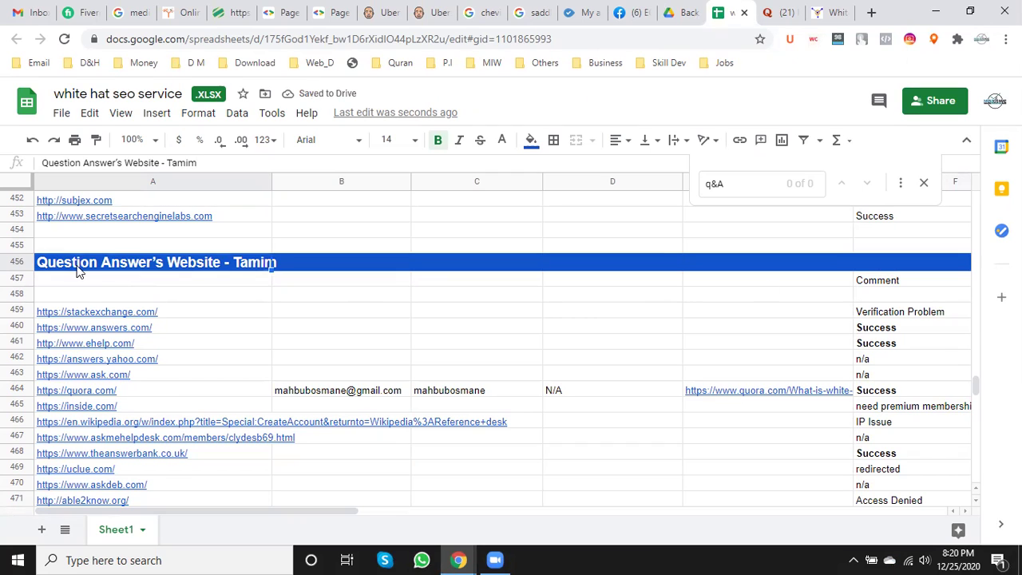
drag(285, 263, 37, 263)
key(ctrl+c)
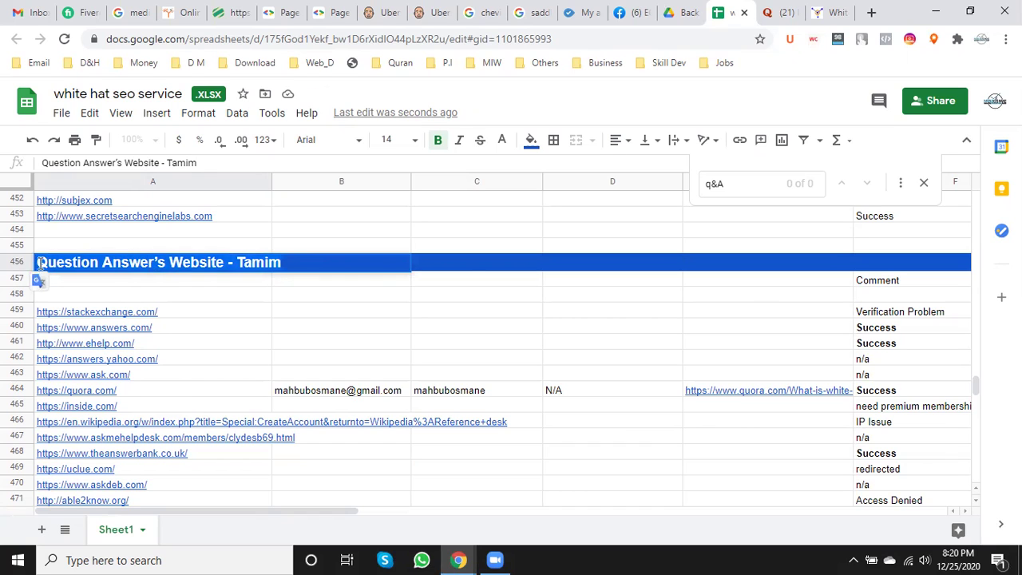
- Paste the 'Question Answer's Website' header into C456 and E456
click(470, 266)
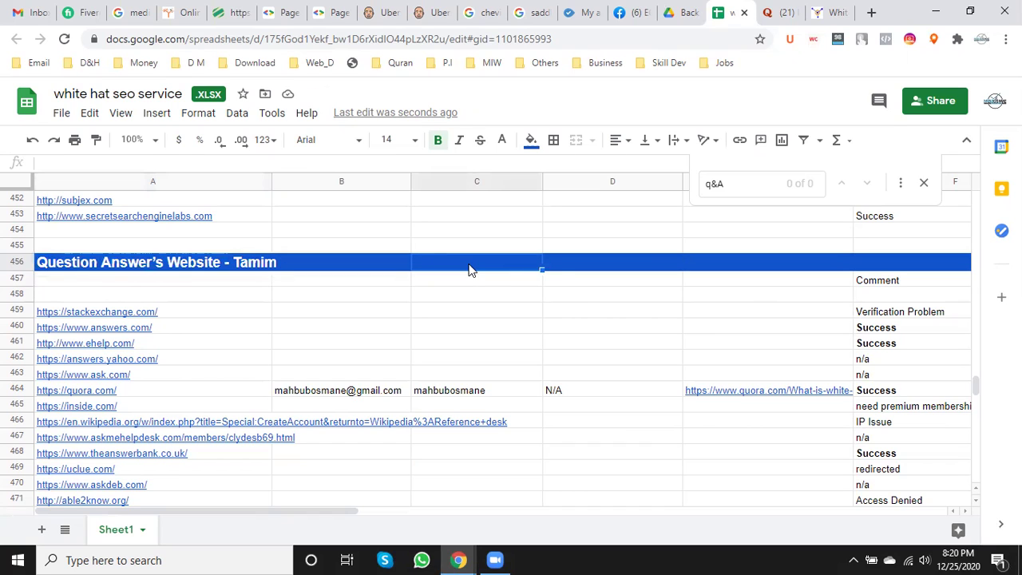
key(ctrl+v)
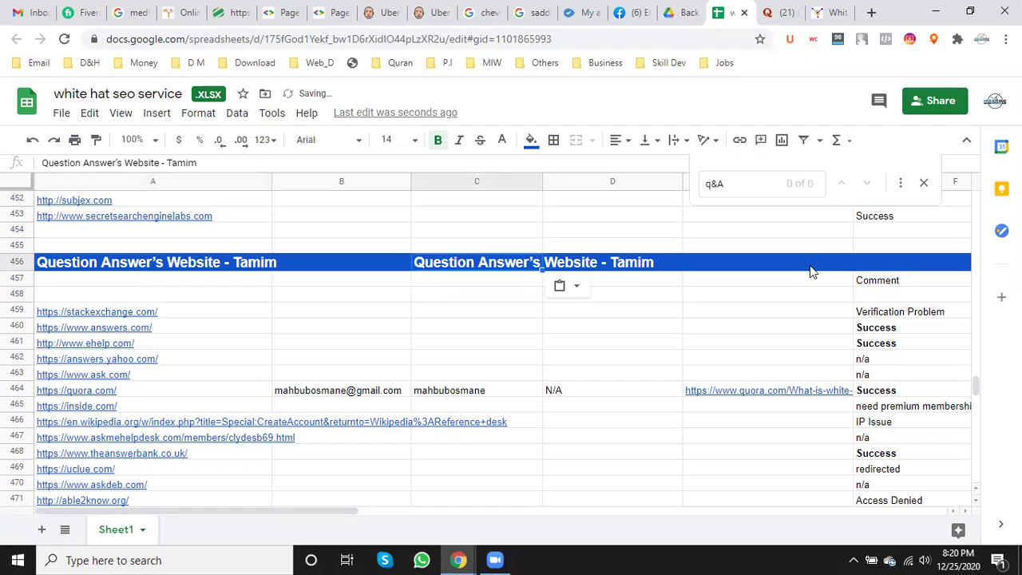
click(810, 271)
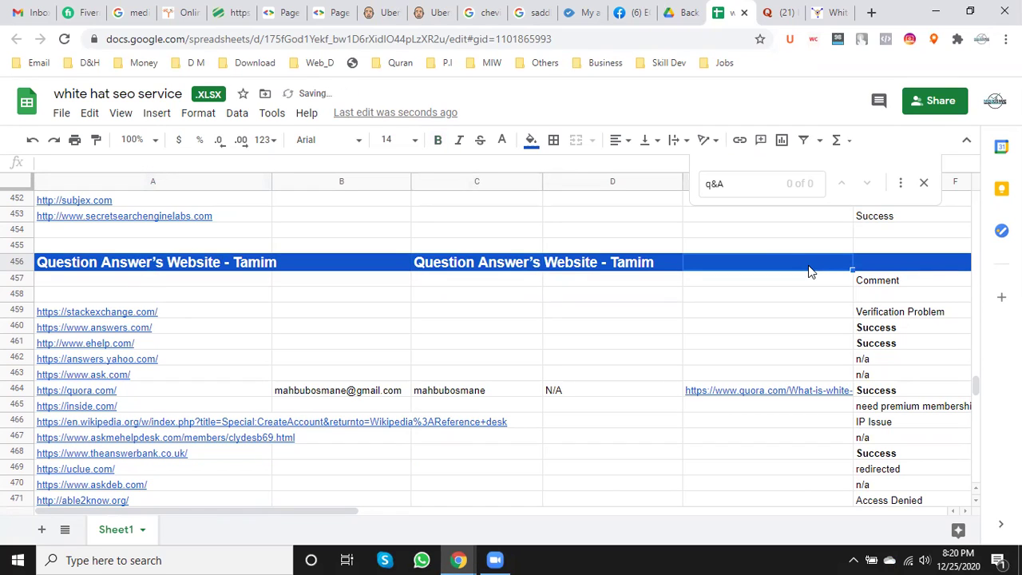
key(ctrl+v)
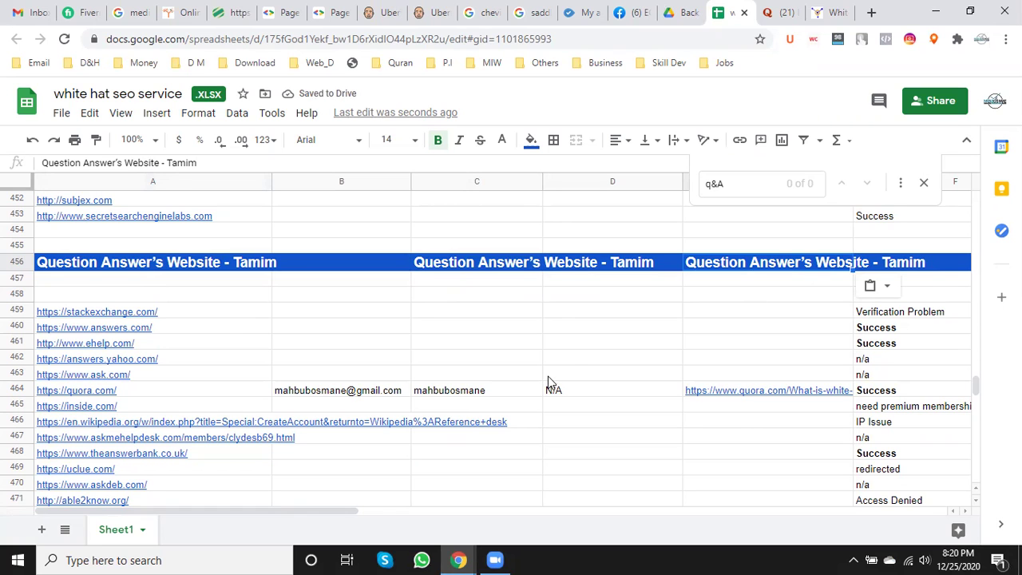
scroll(548, 376, up, 3)
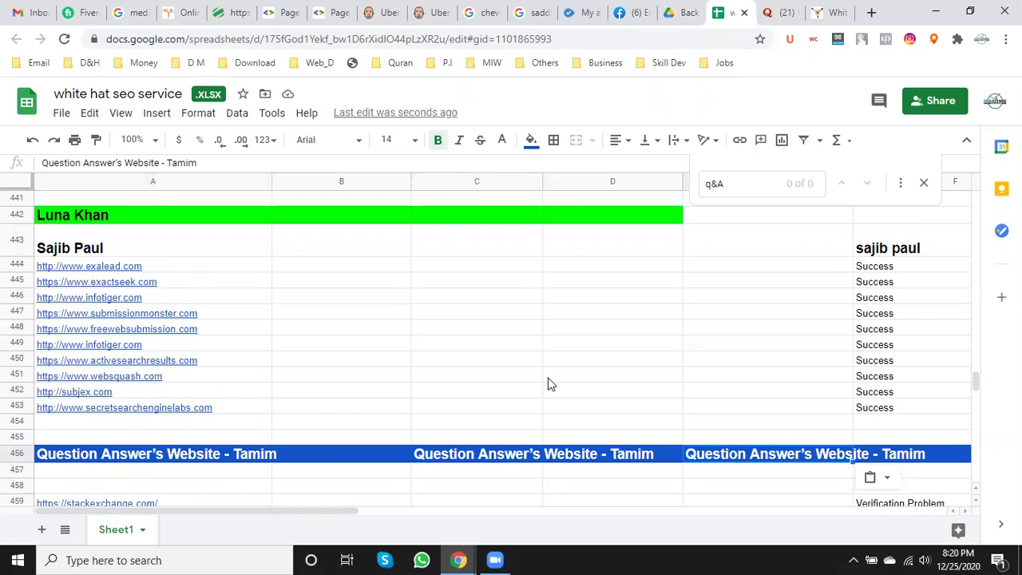
- Close the posted Quora answer page
click(787, 10)
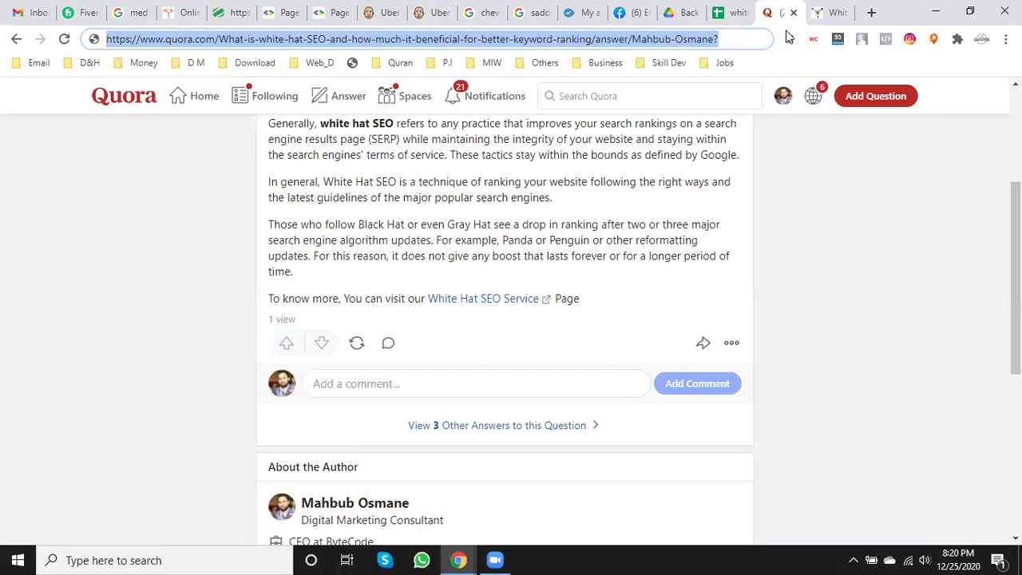
click(793, 13)
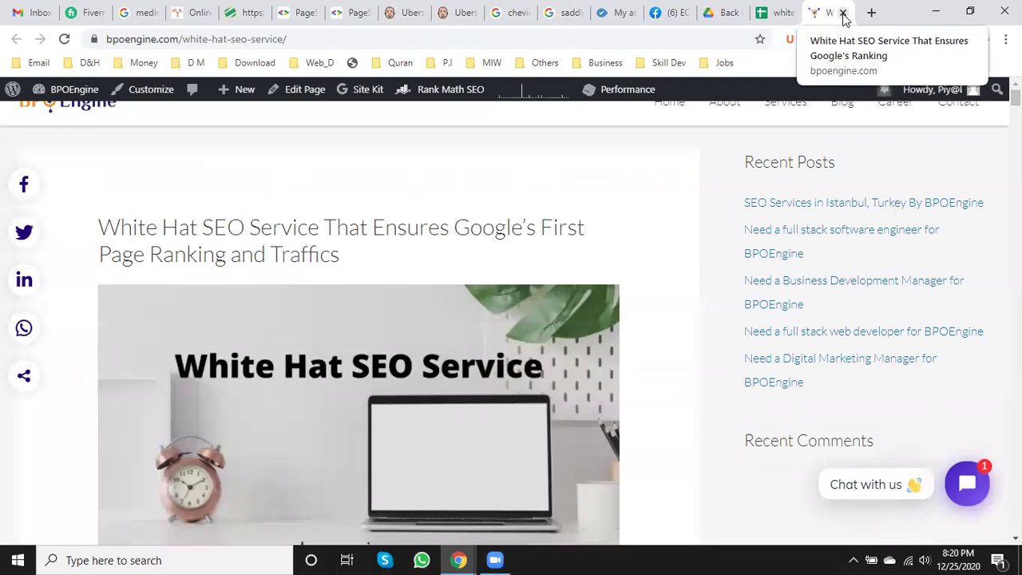
click(782, 9)
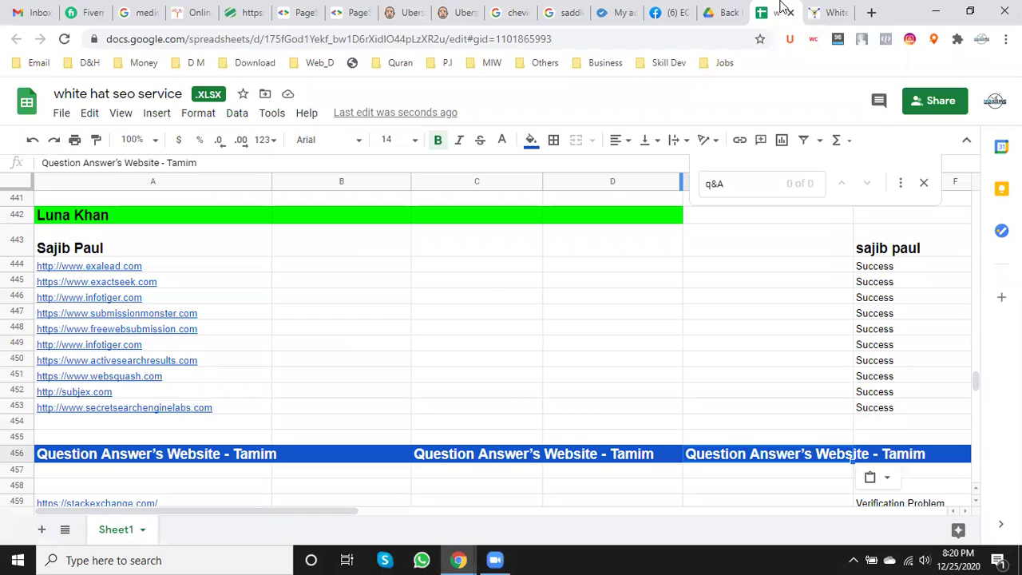
- Load upwork.com in place of the White Hat SEO Service page
click(833, 12)
click(626, 43)
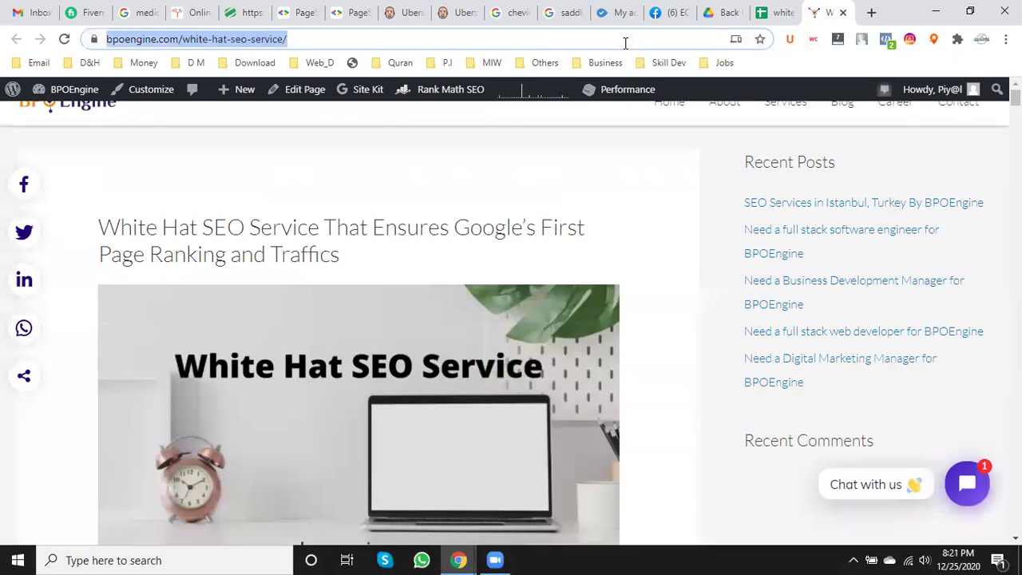
text(up)
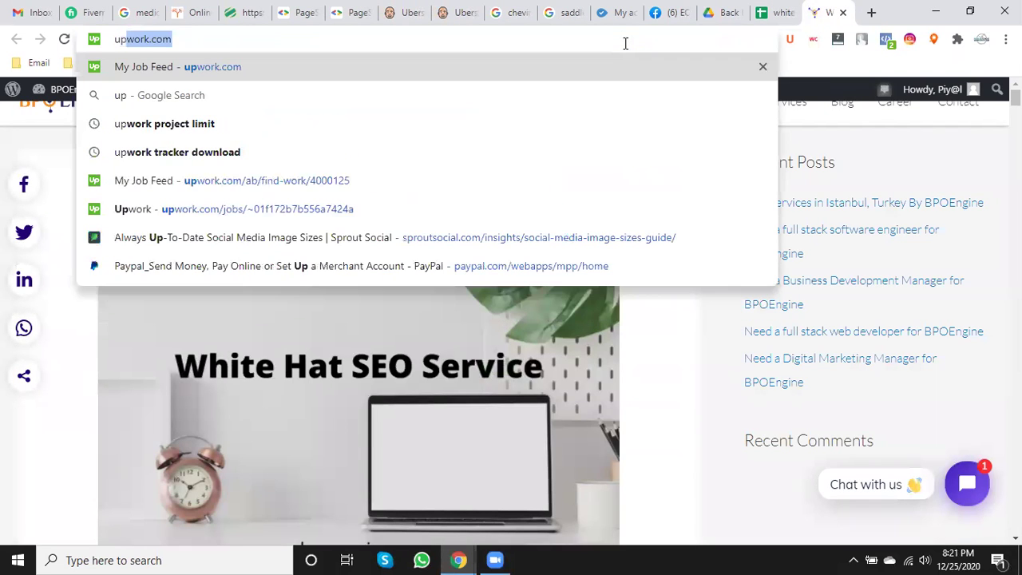
key(Right)
key(Return)
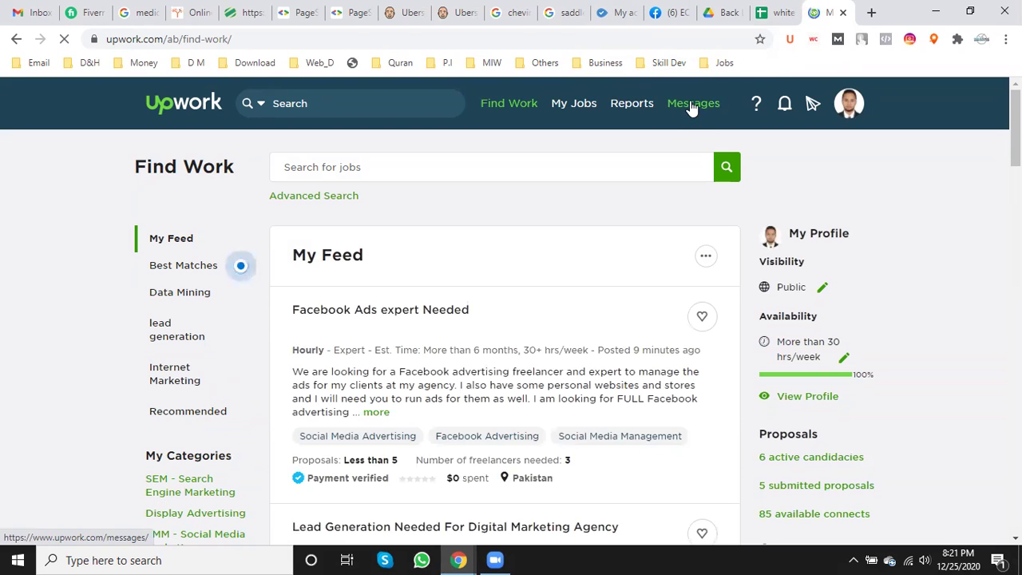
- Open the Facebook business manager conversation in Upwork Messages
click(692, 107)
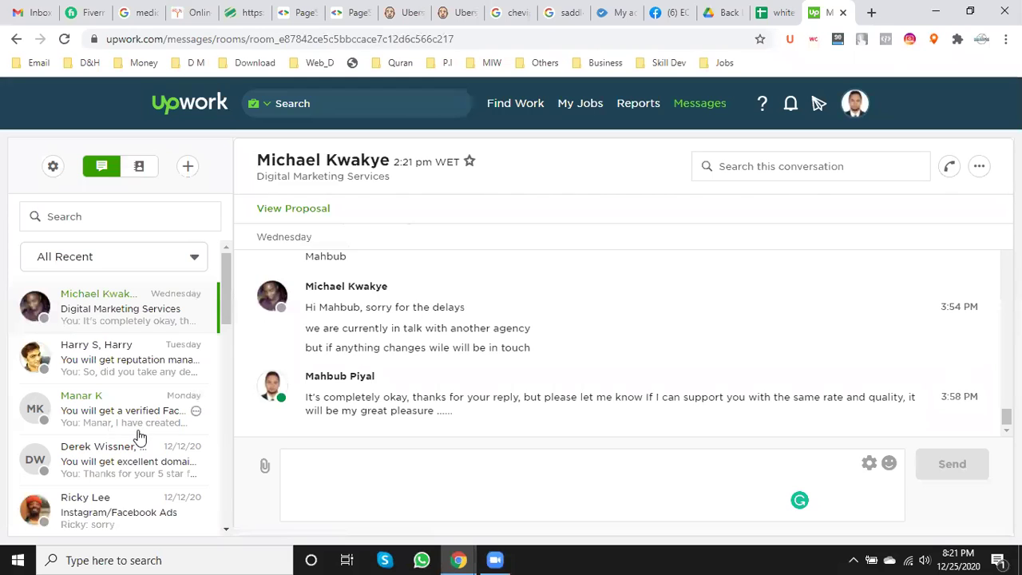
click(140, 431)
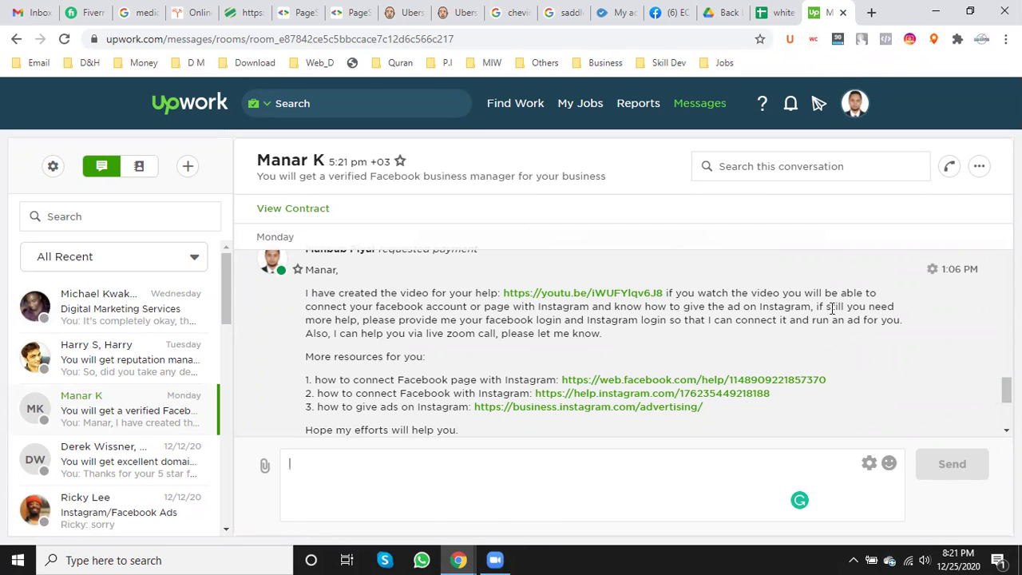
scroll(572, 322, up, 1)
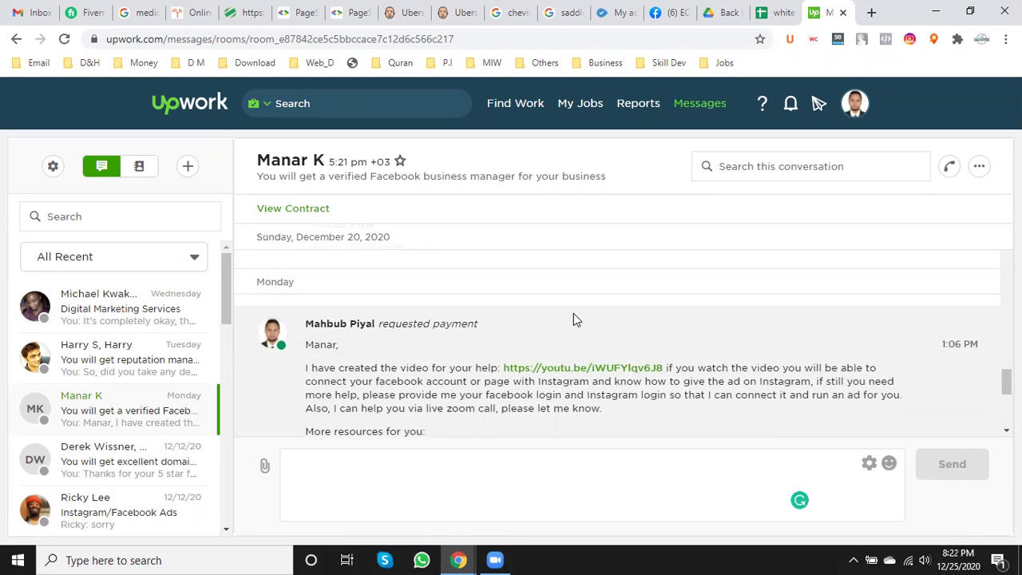
scroll(573, 316, down, 1)
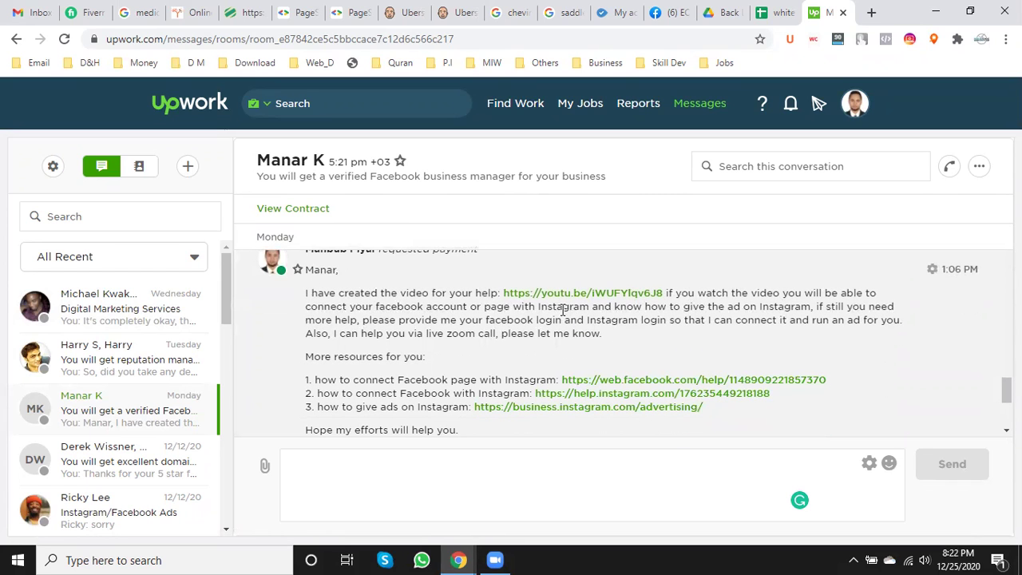
- Open the chat's youtu.be tutorial link in a new tab, glance at it, and return to the conversation
right_click(573, 292)
click(611, 302)
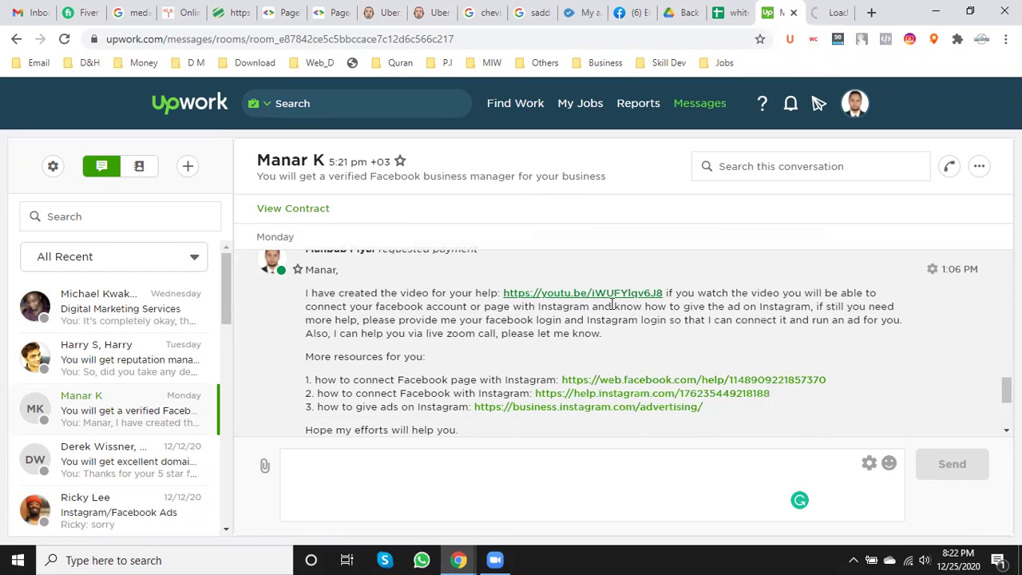
scroll(427, 360, down, 2)
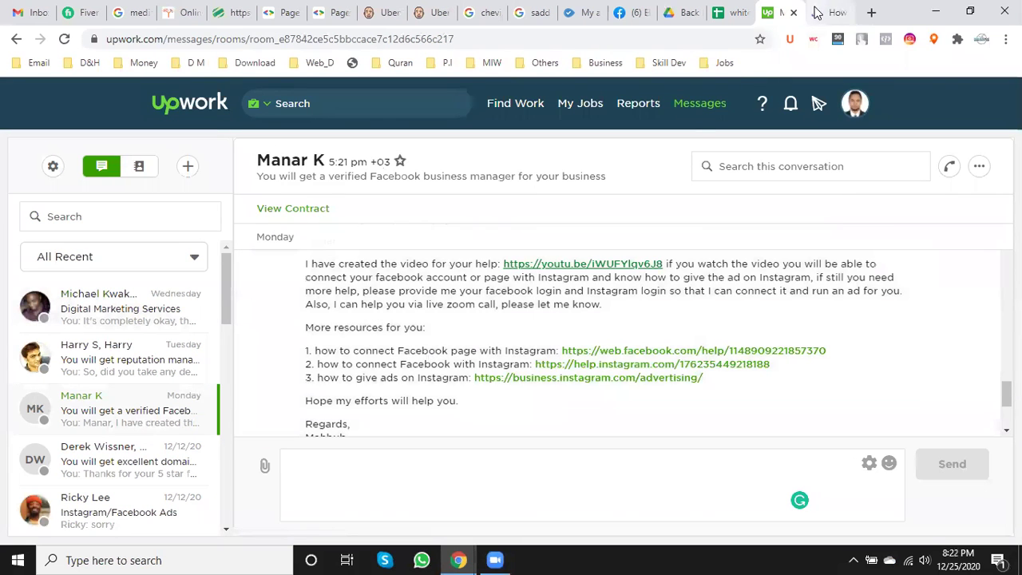
scroll(476, 382, up, 1)
scroll(476, 382, up, 15)
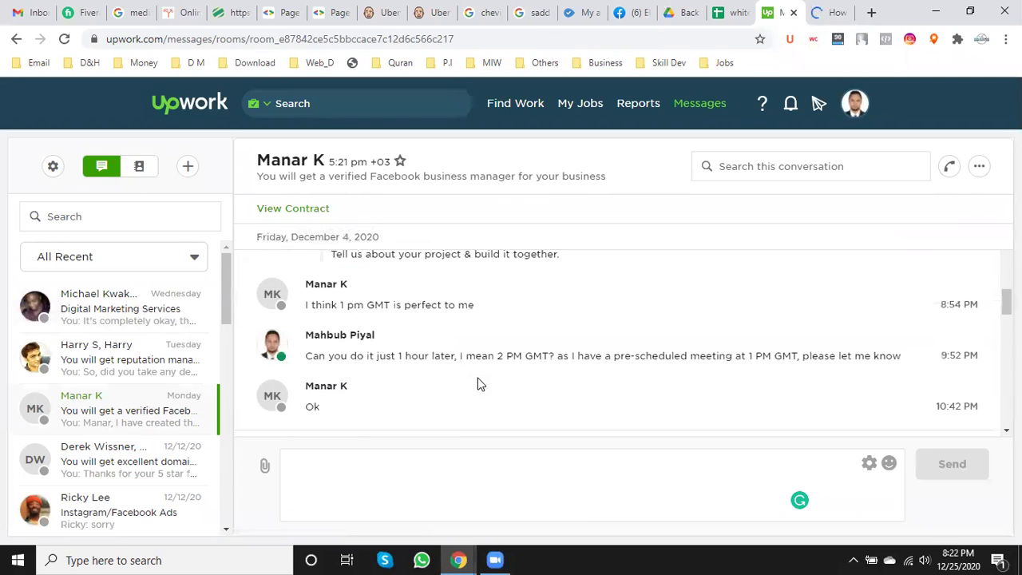
click(832, 9)
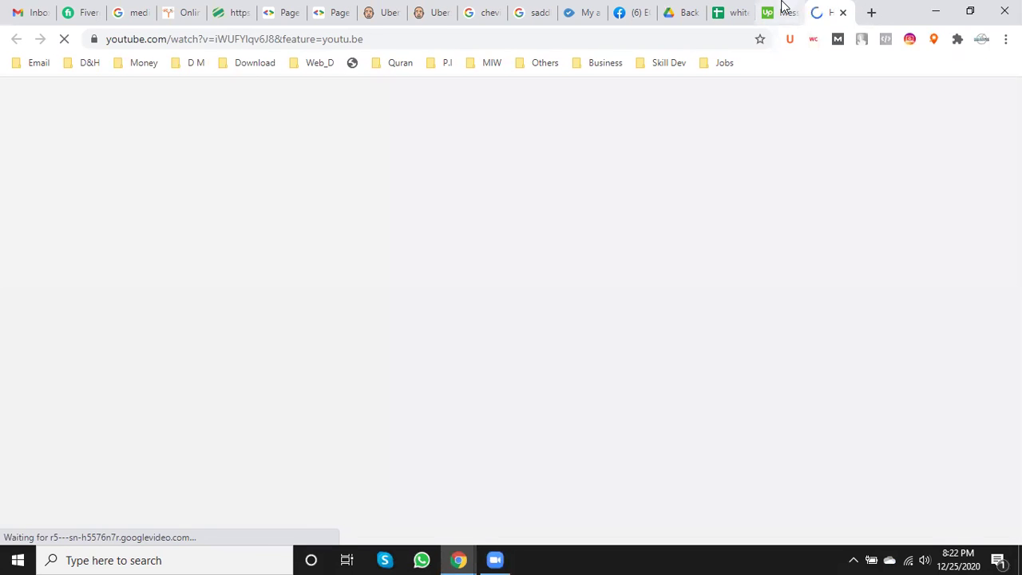
click(805, 6)
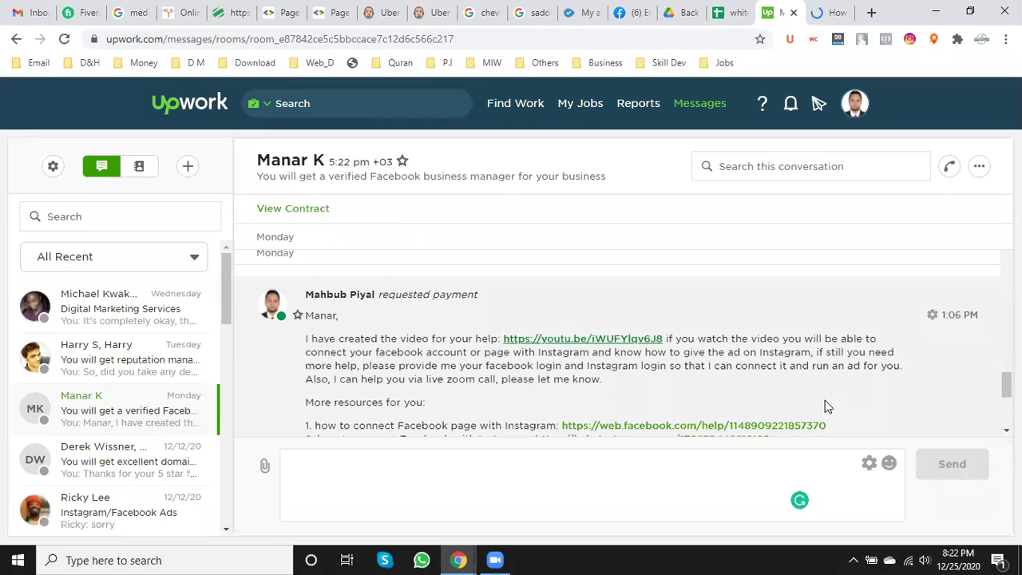
scroll(747, 404, down, 2)
scroll(742, 404, down, 1)
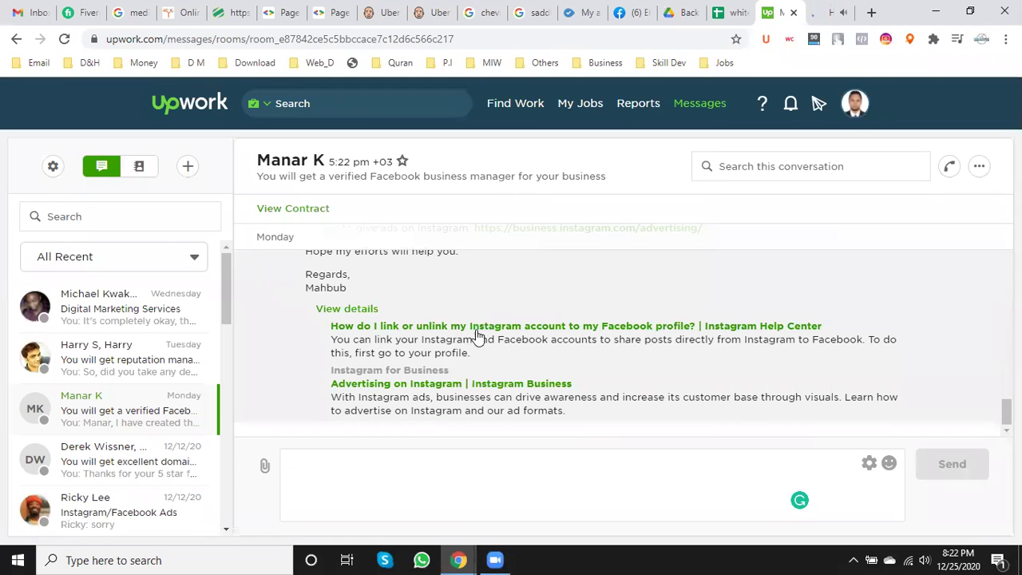
- In the YouTube tutorial tab, block the notifications permission prompt
click(837, 10)
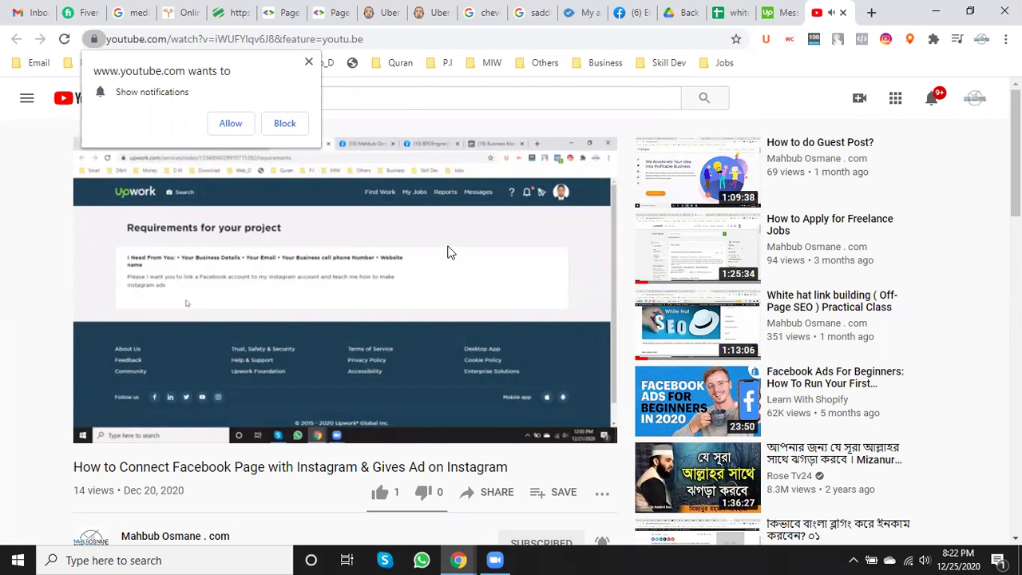
scroll(447, 253, down, 3)
scroll(447, 253, up, 3)
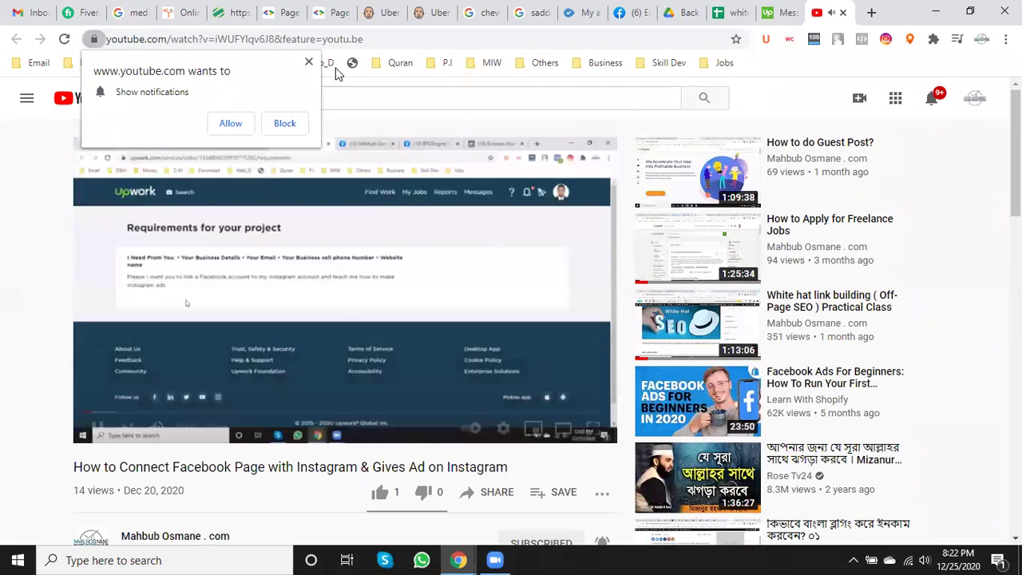
click(309, 63)
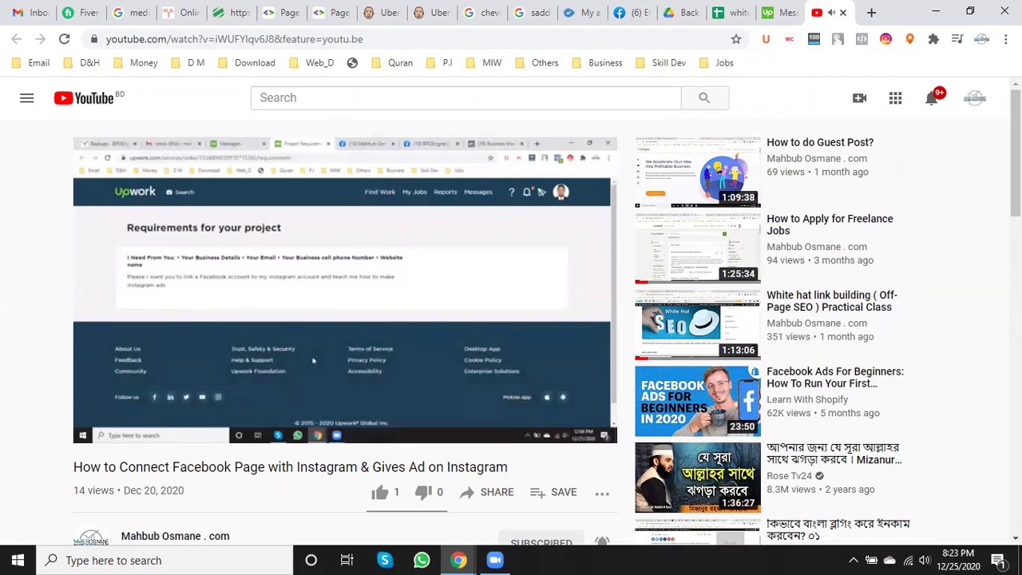
- Pause the Instagram ads tutorial video and close its tab
mouse_move(385, 349)
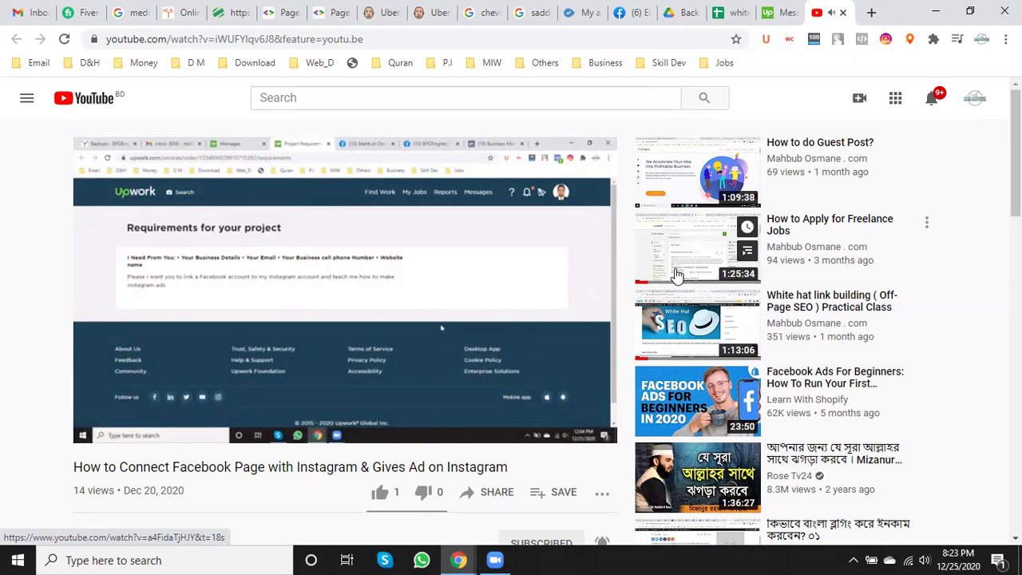
mouse_move(230, 343)
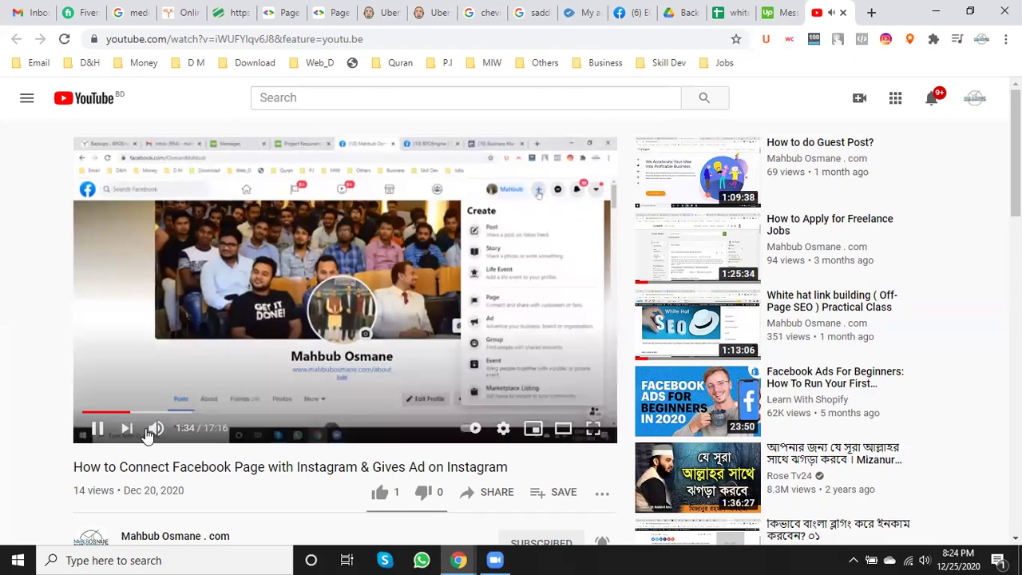
click(97, 426)
click(843, 13)
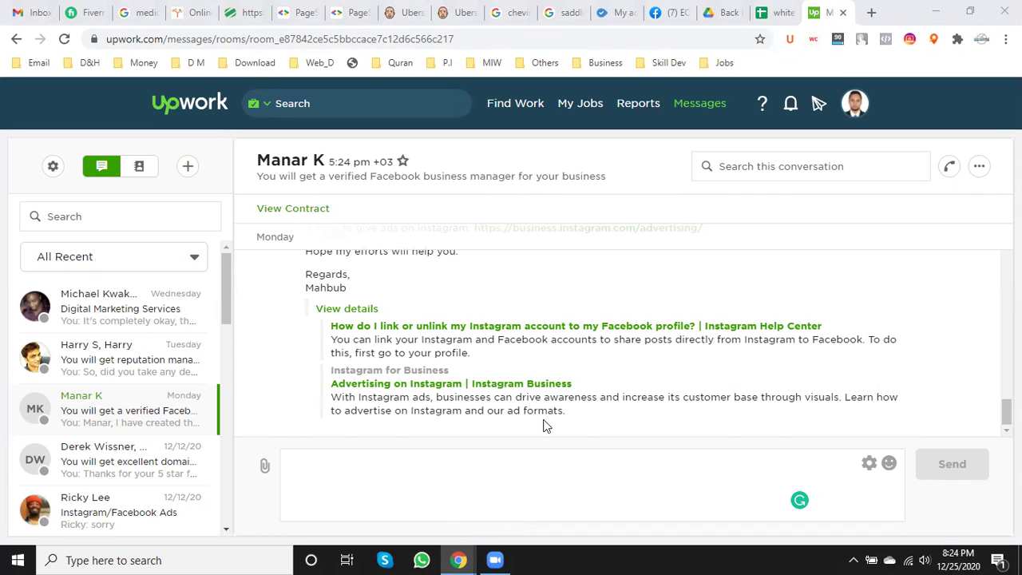
- Replace the dark section header text in A383 with 'Web 2.0'
click(773, 12)
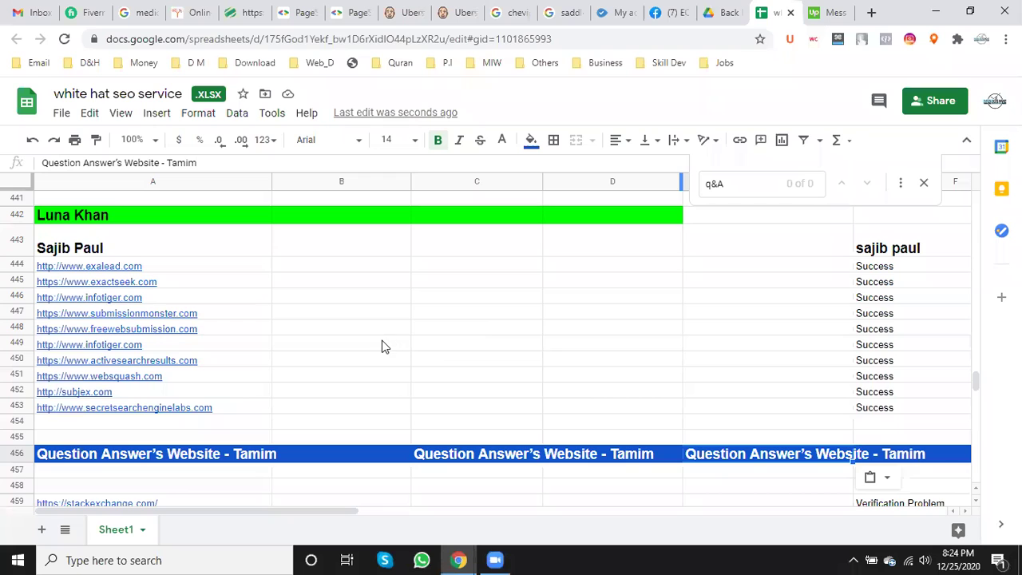
scroll(382, 343, up, 6)
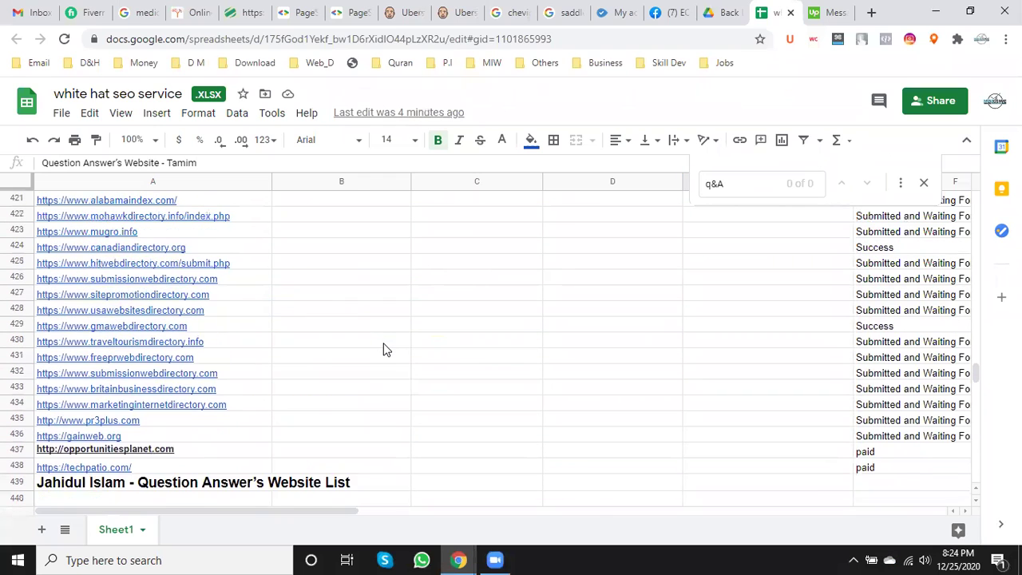
scroll(383, 349, up, 8)
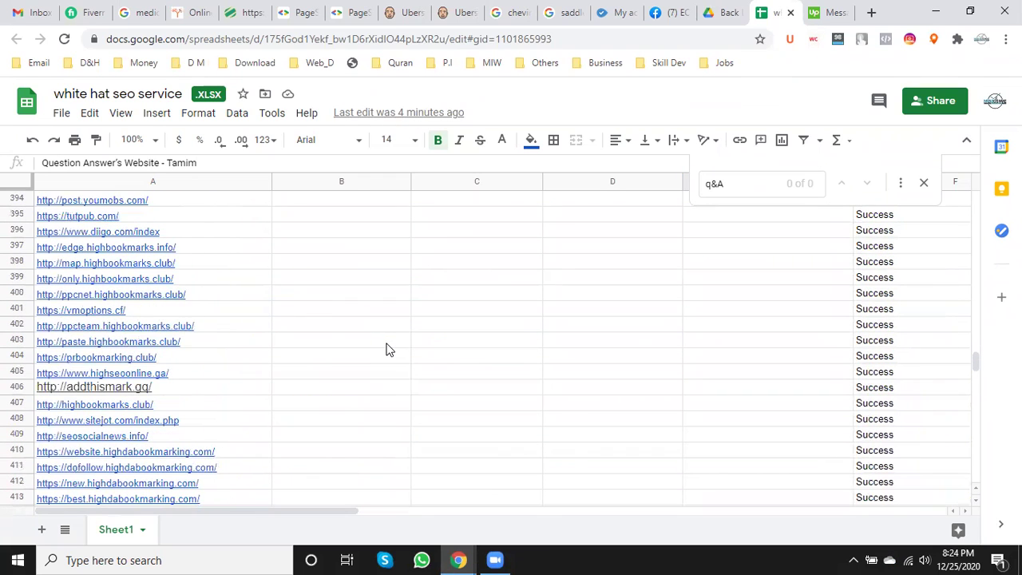
scroll(386, 349, up, 8)
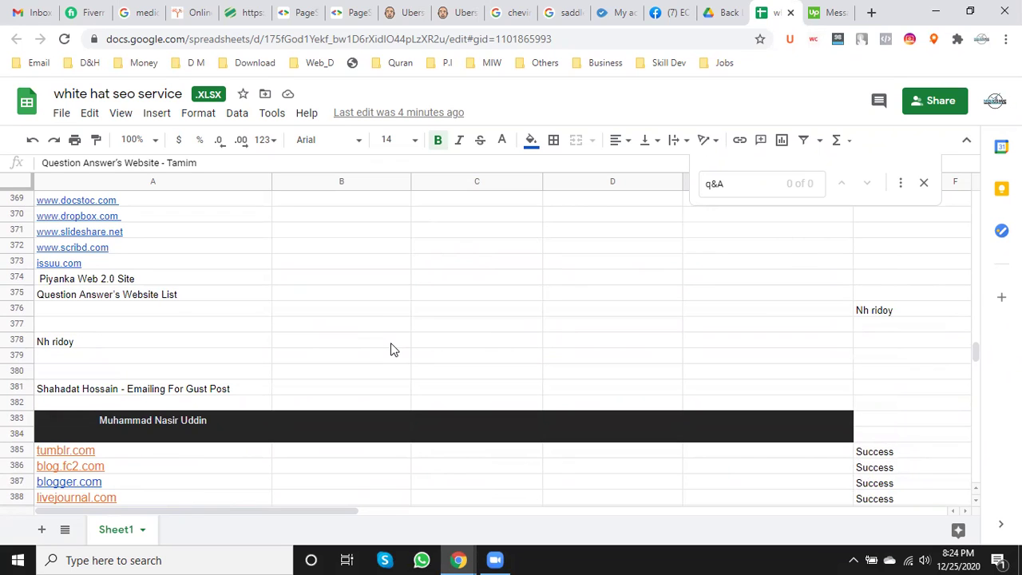
scroll(391, 349, down, 2)
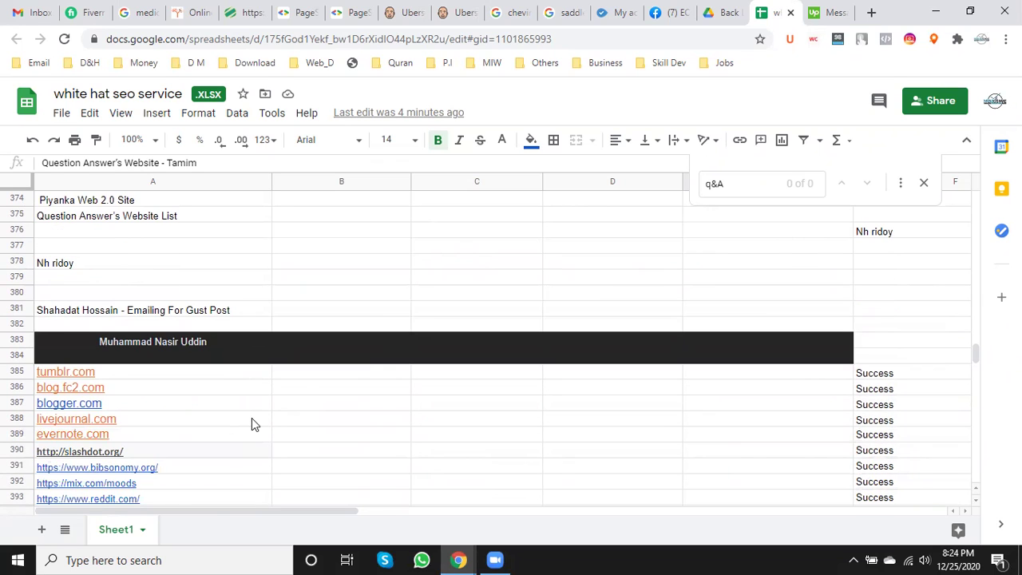
click(95, 353)
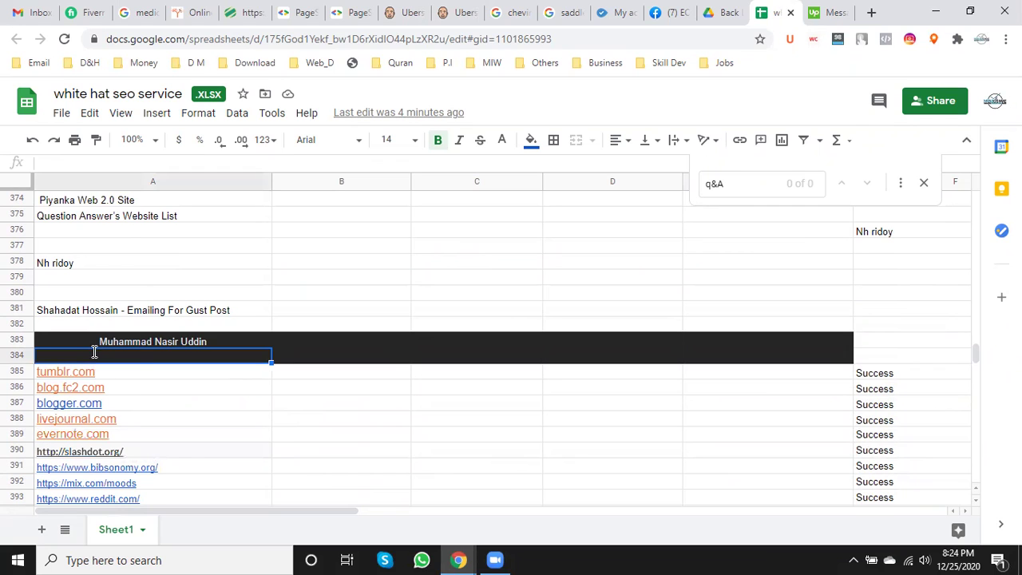
double_click(93, 340)
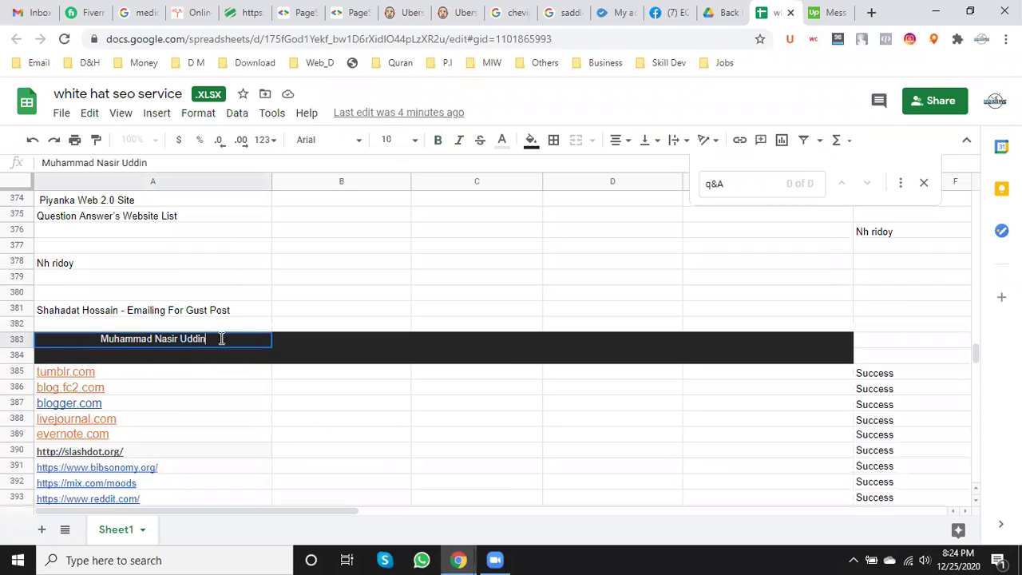
drag(221, 339, 3, 349)
text(WEb)
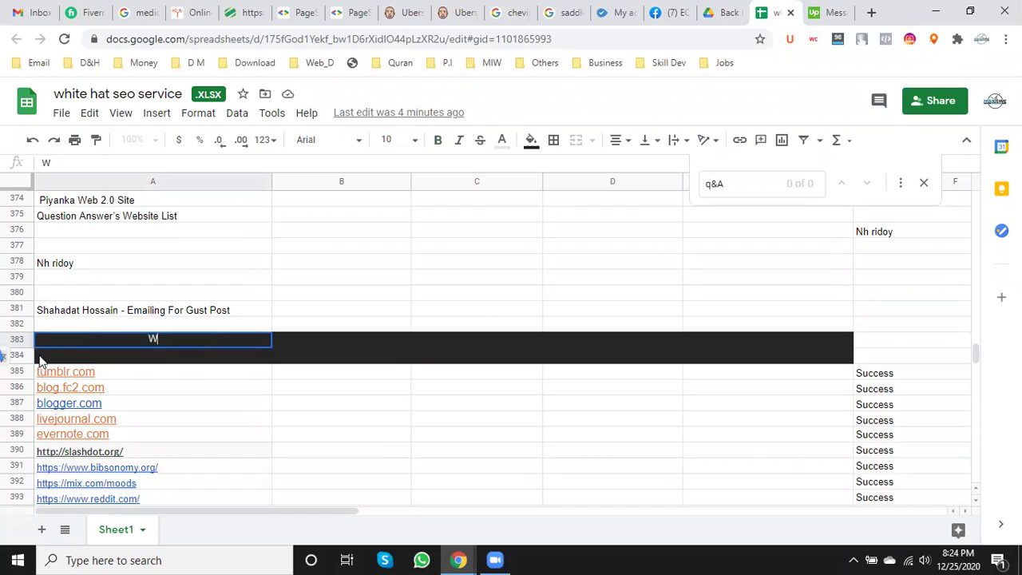
key(BackSpace)
key(BackSpace)
key(BackSpace)
text(eb 2.0)
key(ctrl+a)
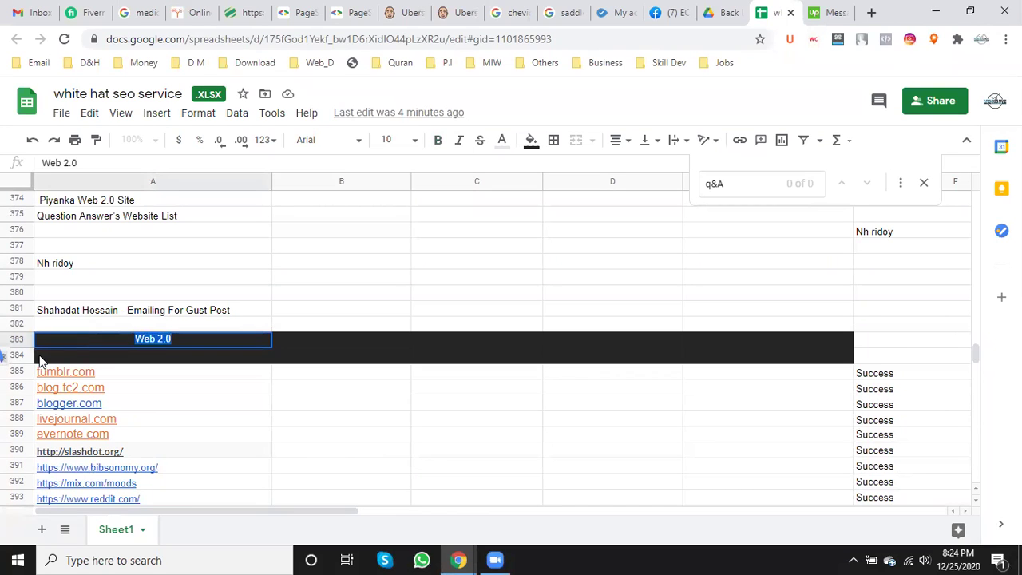
- Set the Web 2.0 header's font size to 14
click(414, 141)
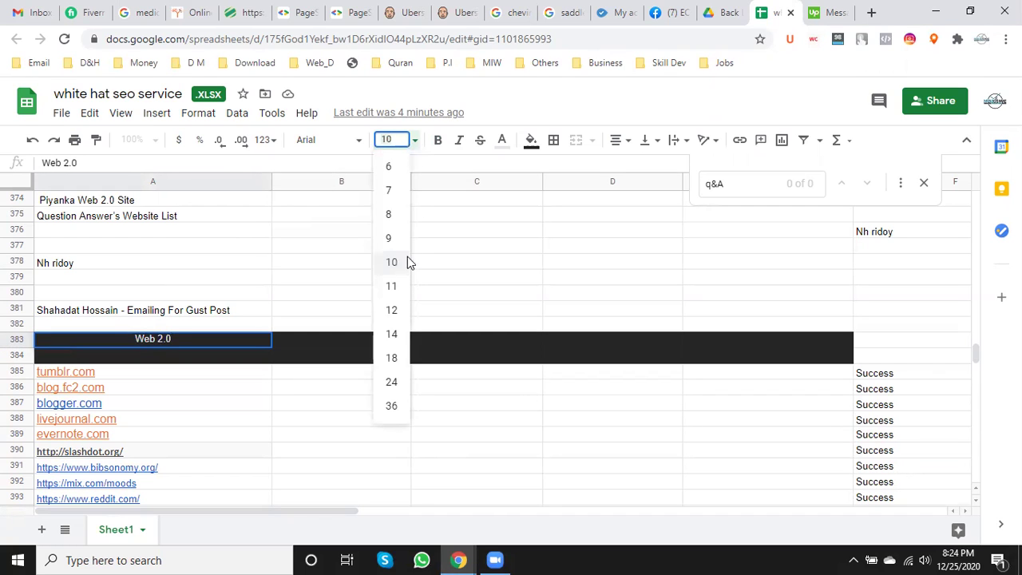
click(391, 334)
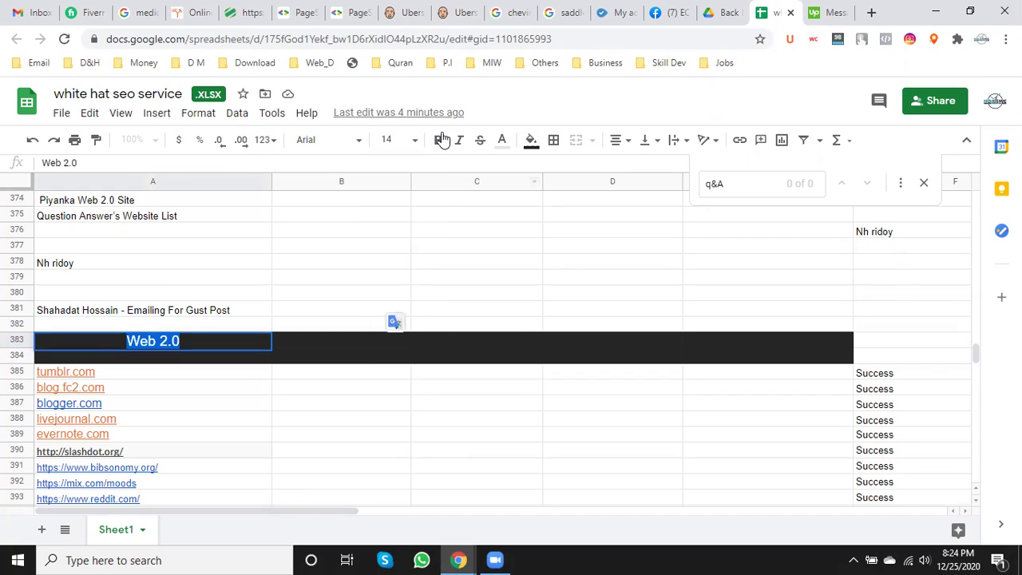
click(357, 277)
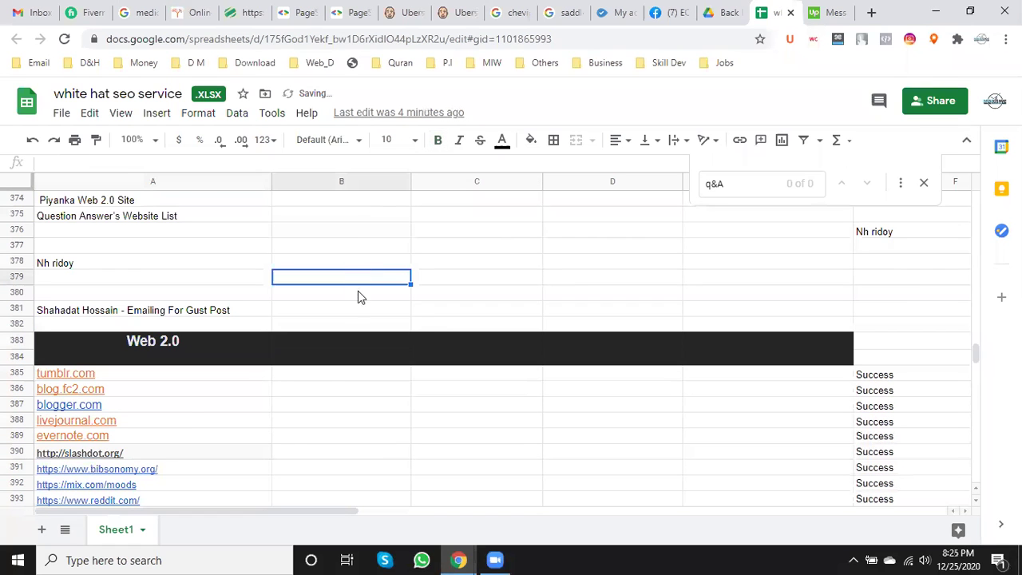
click(535, 373)
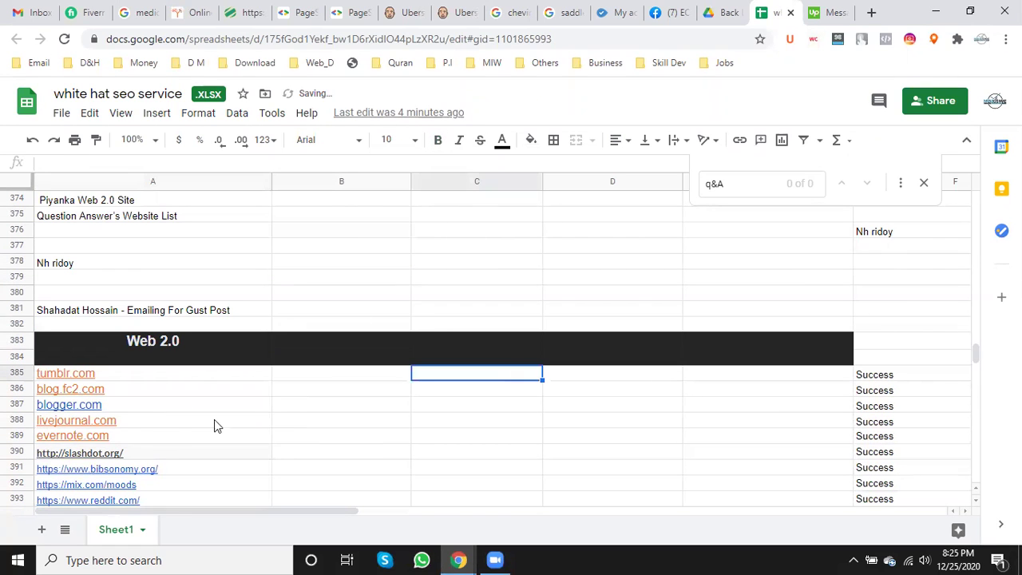
mouse_move(132, 383)
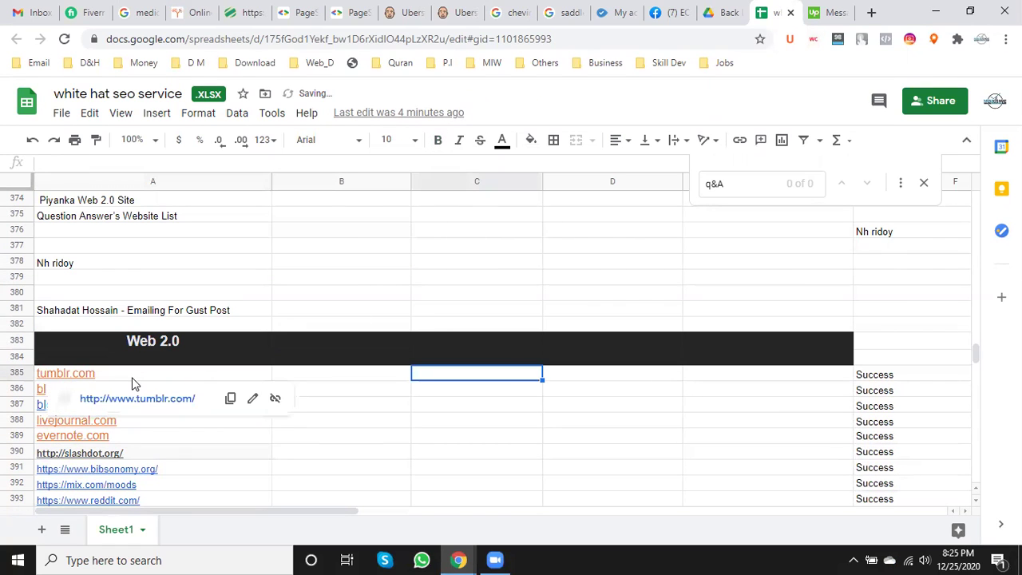
click(529, 280)
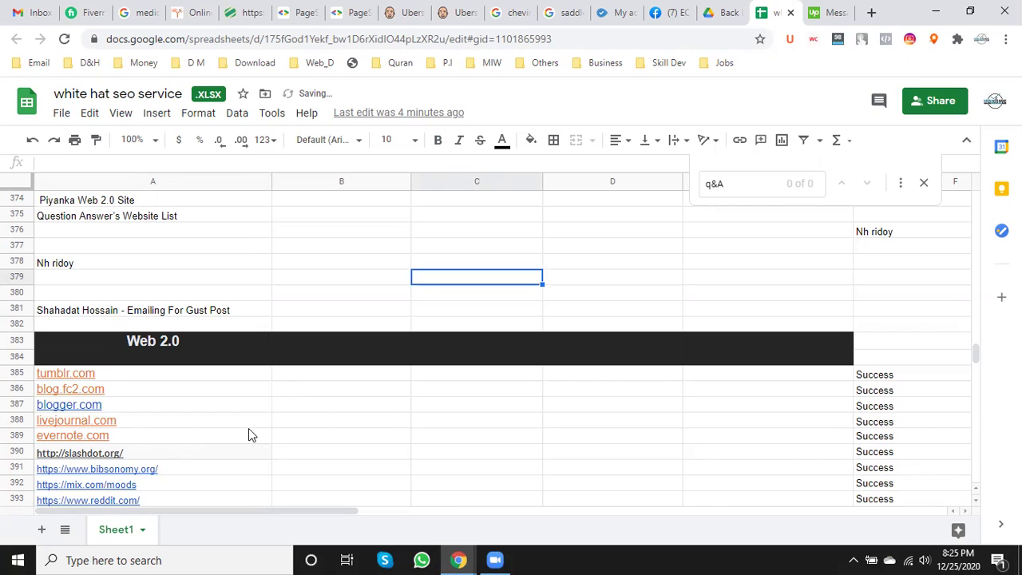
- Insert one blank row above row 439, the Question Answer's Website List title
click(461, 452)
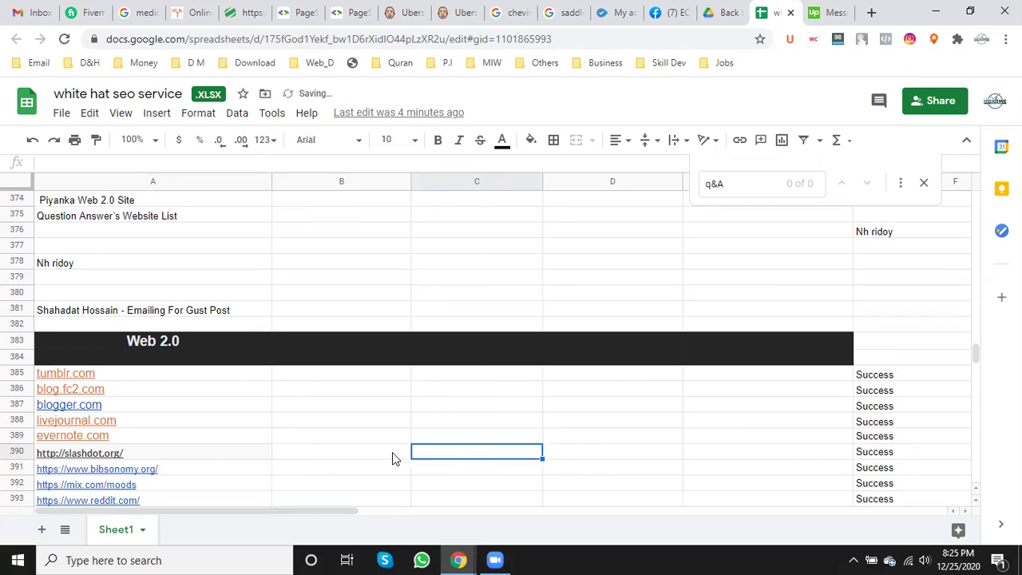
scroll(213, 452, down, 3)
scroll(212, 452, down, 2)
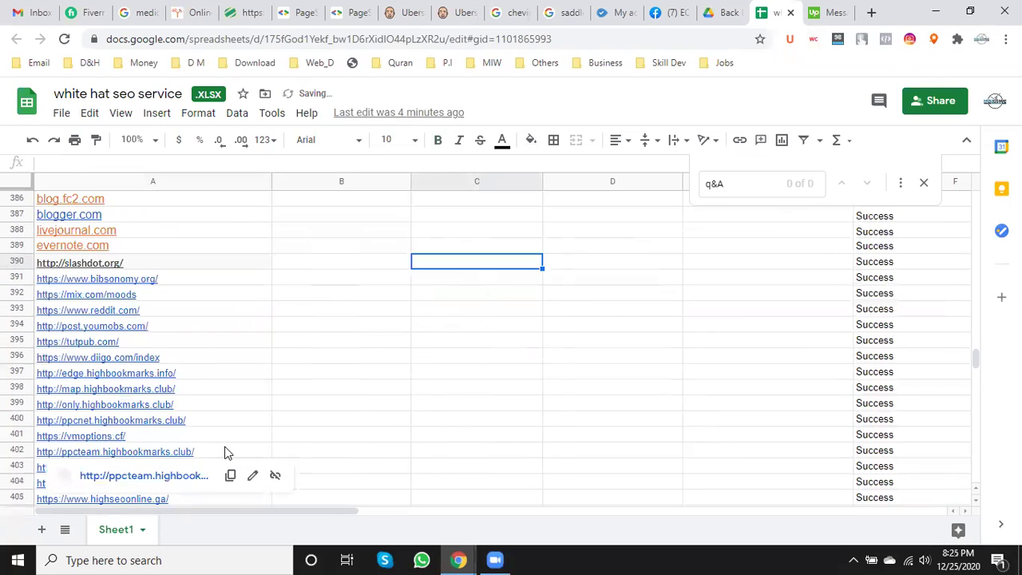
scroll(226, 448, down, 3)
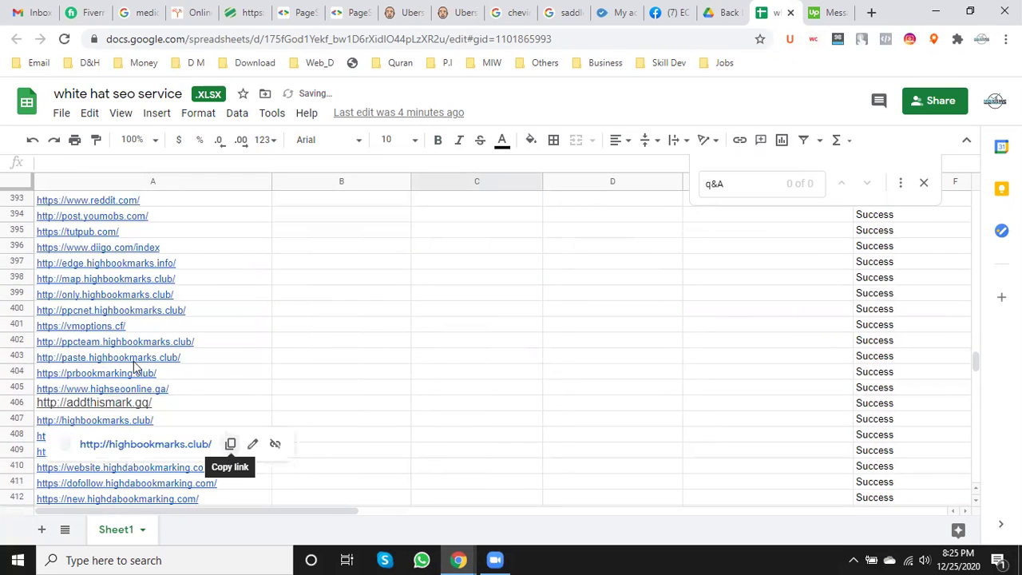
scroll(136, 367, down, 2)
scroll(136, 369, down, 7)
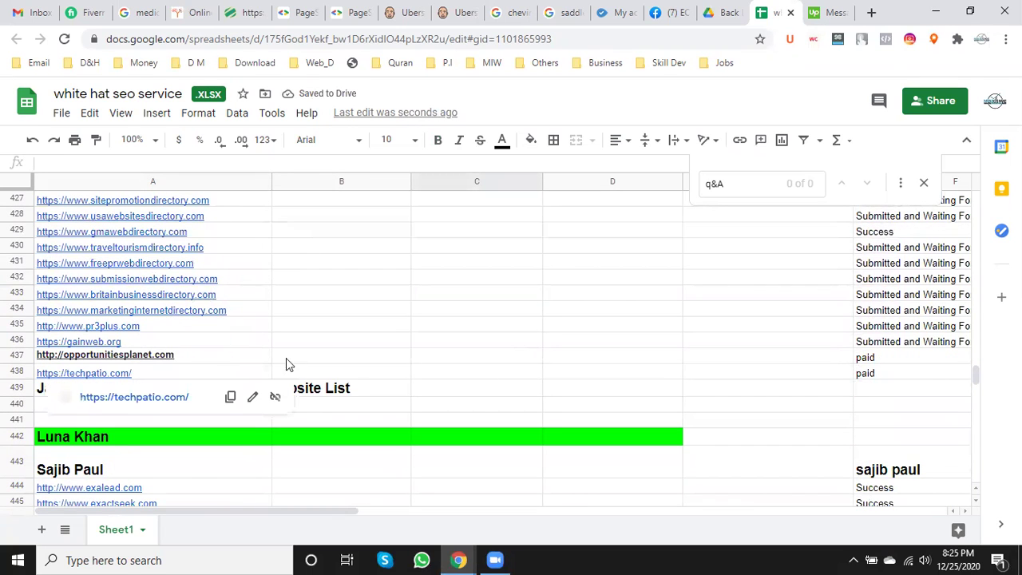
click(341, 357)
click(18, 388)
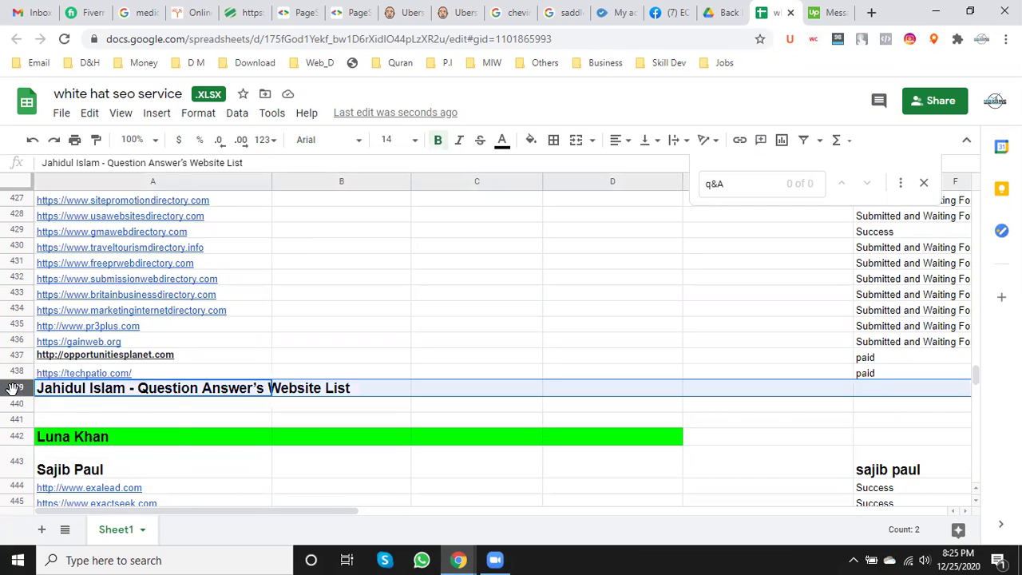
right_click(17, 388)
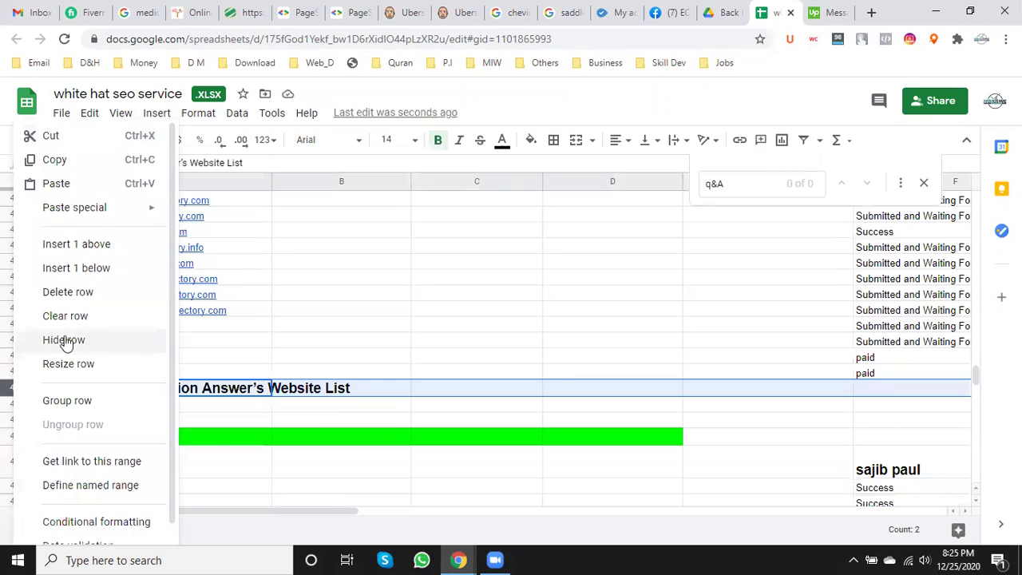
click(99, 247)
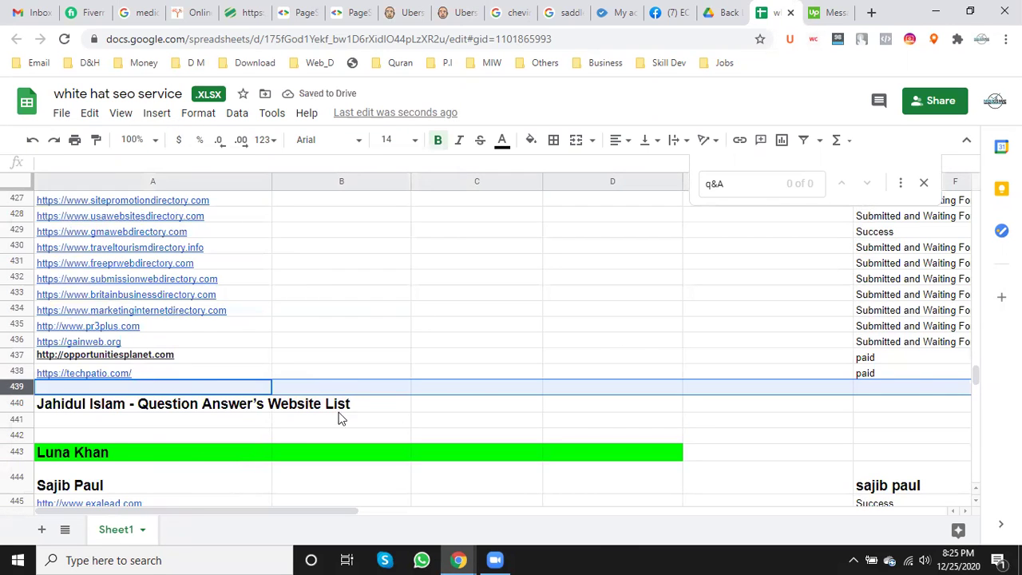
scroll(229, 452, up, 6)
- Open the reddit.com link from cell A393 of the Web 2.0 list in a new tab
scroll(134, 399, up, 12)
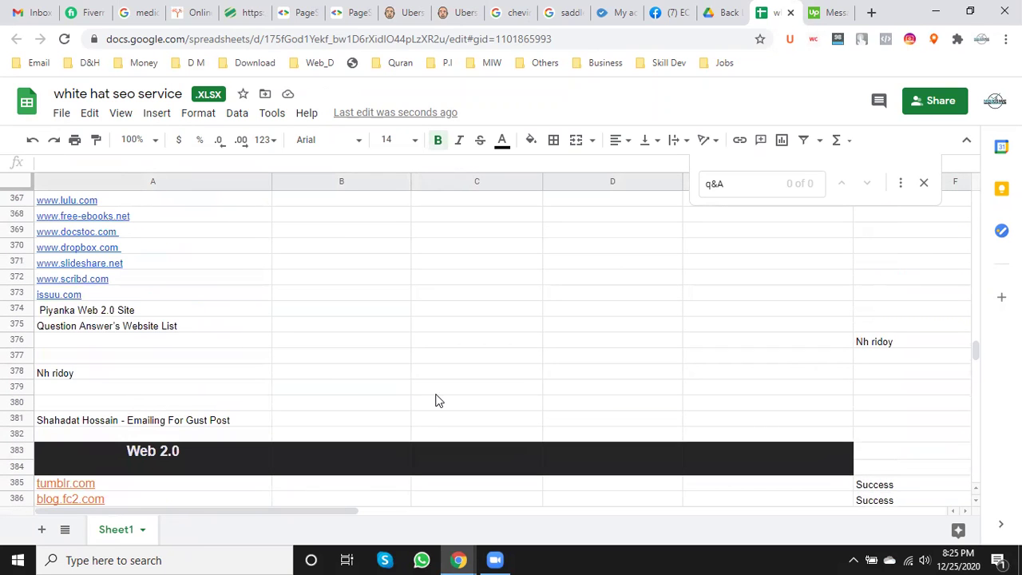
scroll(436, 400, down, 2)
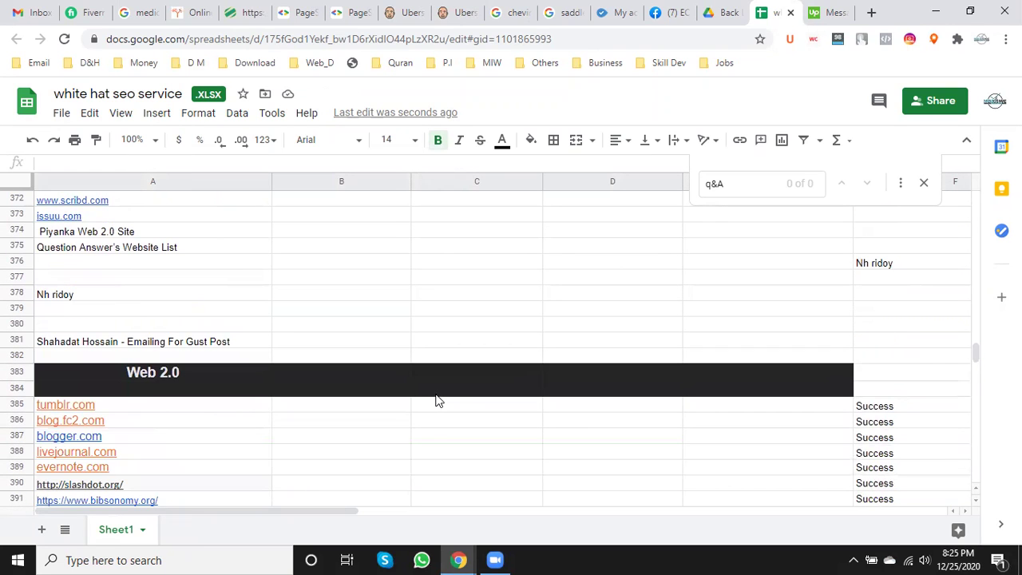
scroll(436, 400, down, 1)
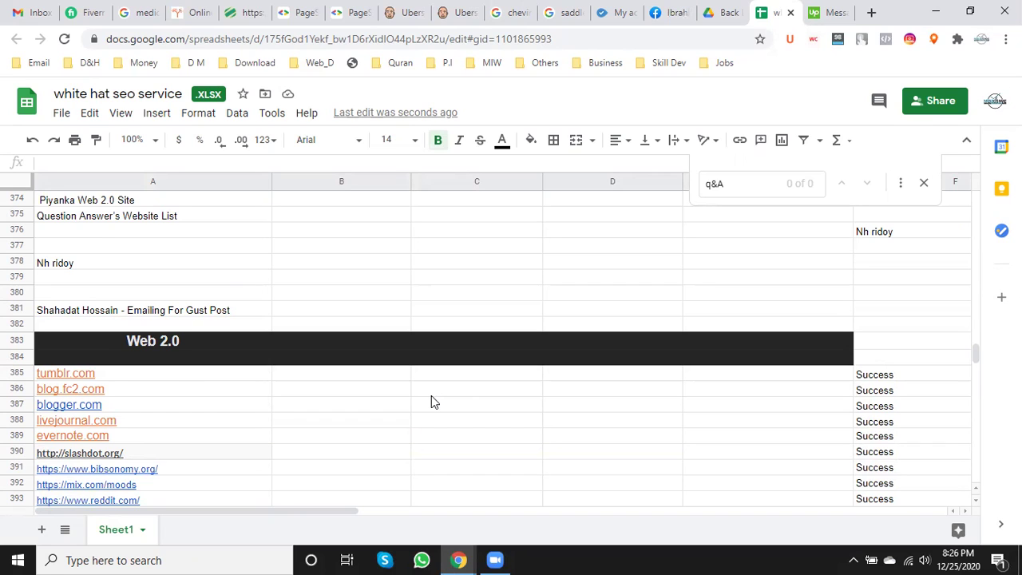
click(431, 396)
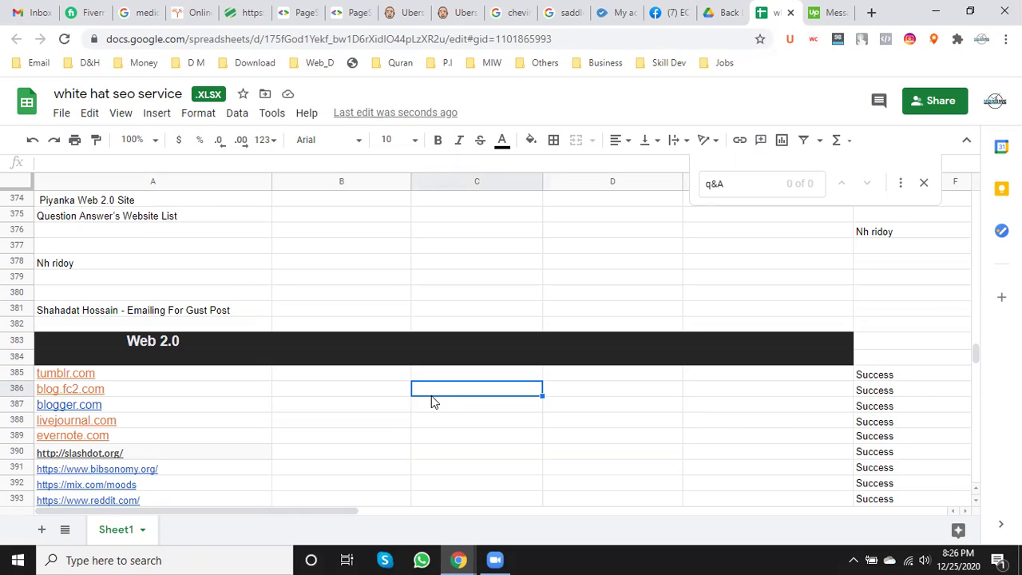
scroll(358, 413, down, 1)
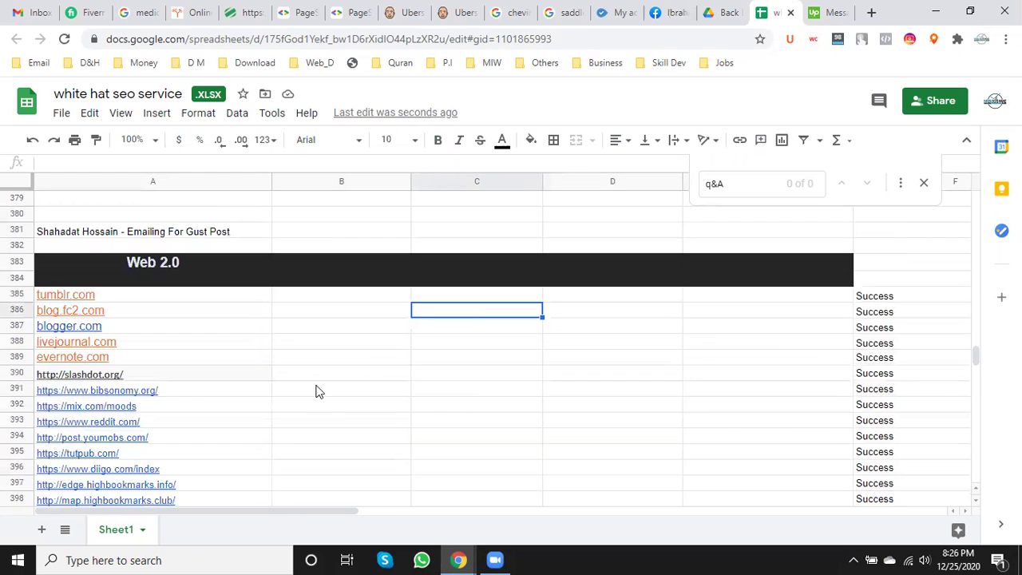
click(85, 422)
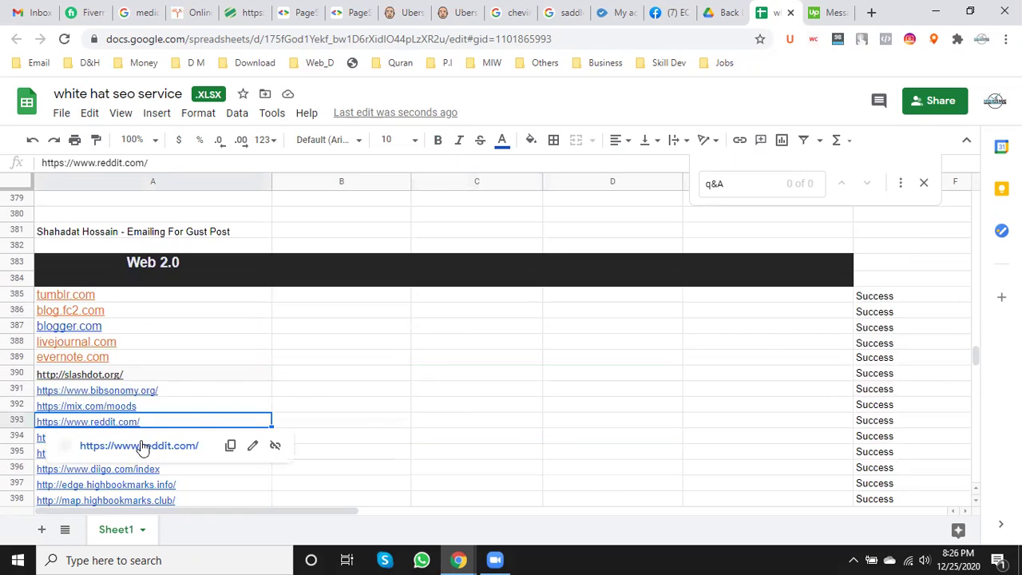
right_click(142, 444)
click(214, 299)
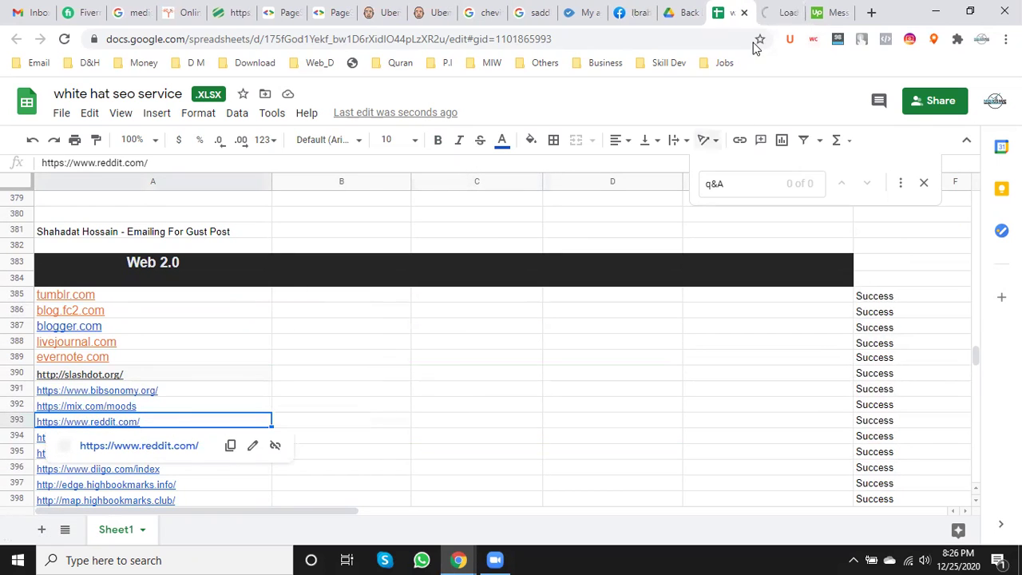
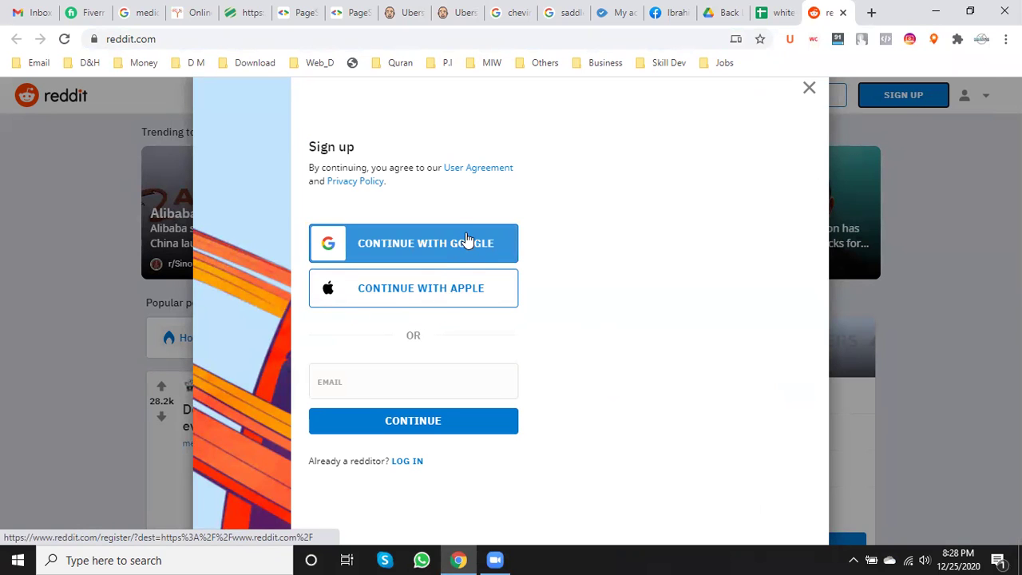
- Start a Reddit sign-up with the account's email address and continue to the username step
click(371, 374)
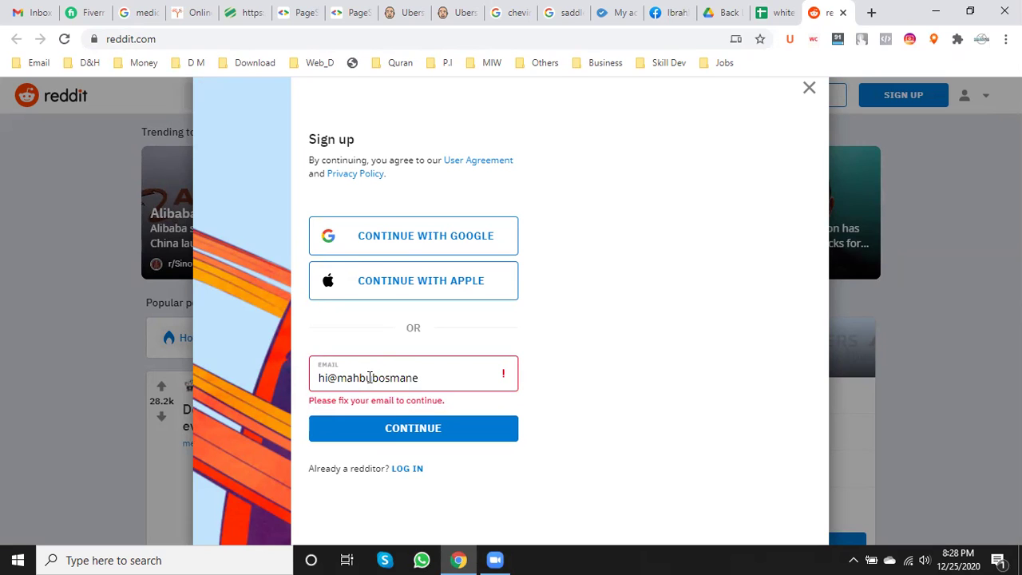
click(443, 421)
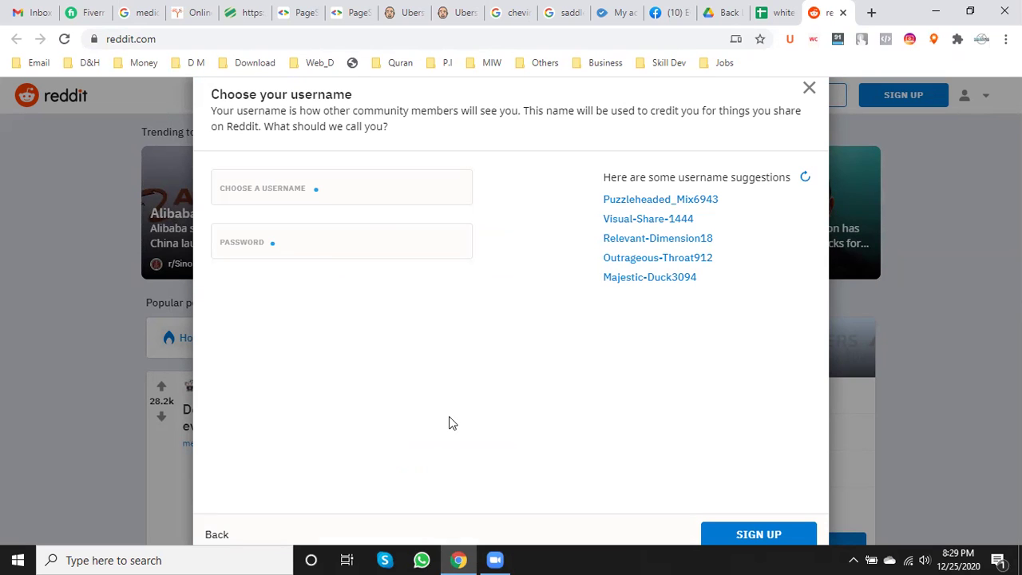
- Try the suggested username, find it already taken, and close the sign-up dialog
click(289, 192)
click(290, 224)
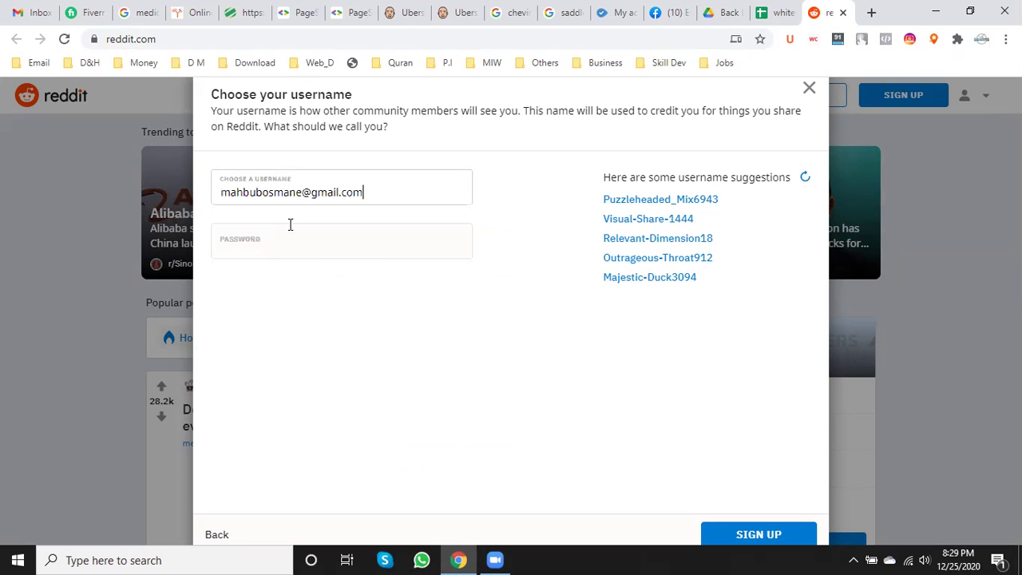
key(BackSpace)
key(BackSpace)
key(BackSpace)
key(BackSpace)
key(BackSpace)
key(BackSpace)
key(BackSpace)
key(BackSpace)
key(BackSpace)
key(BackSpace)
key(BackSpace)
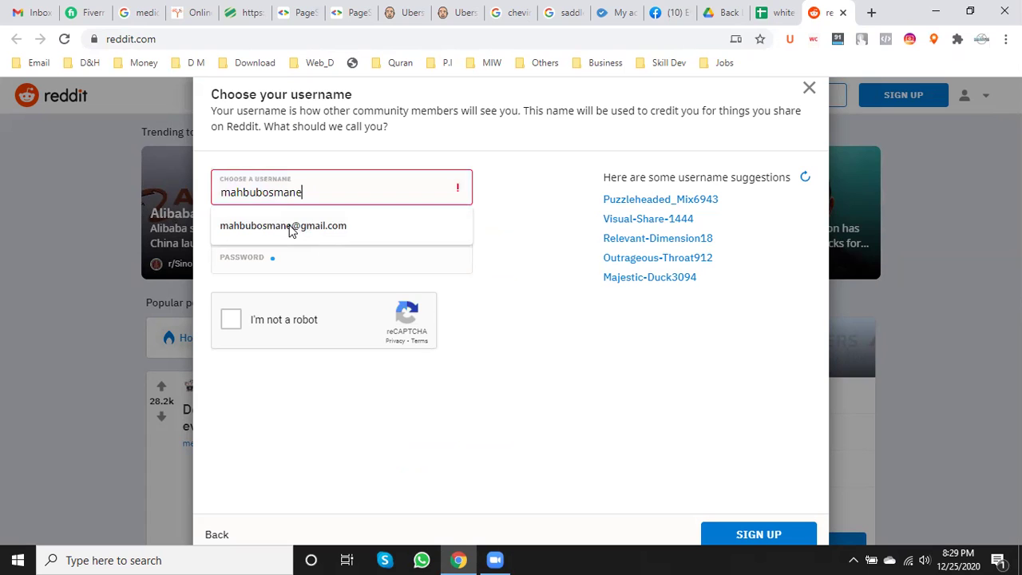
text(e)
click(538, 166)
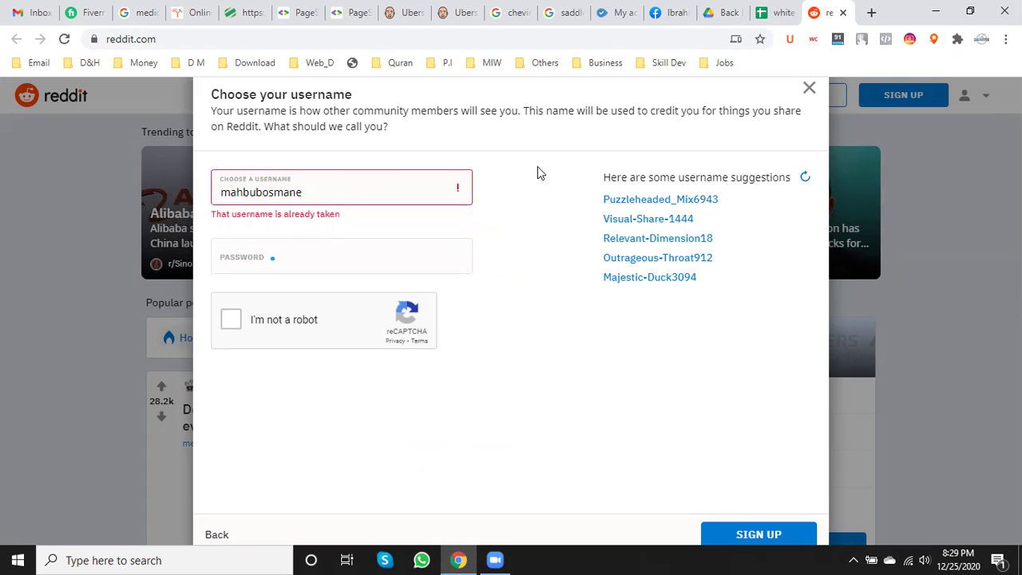
click(358, 188)
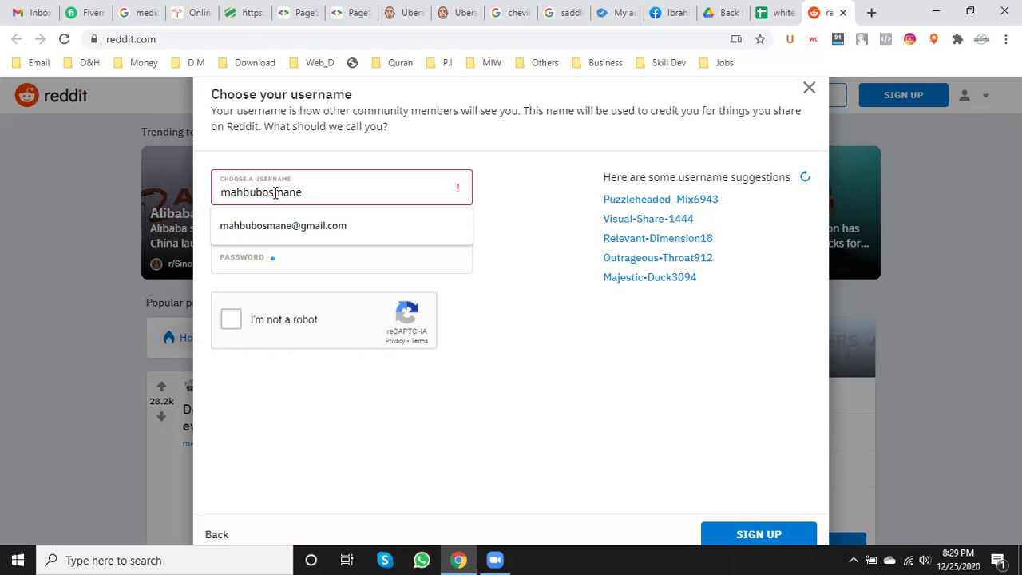
click(811, 94)
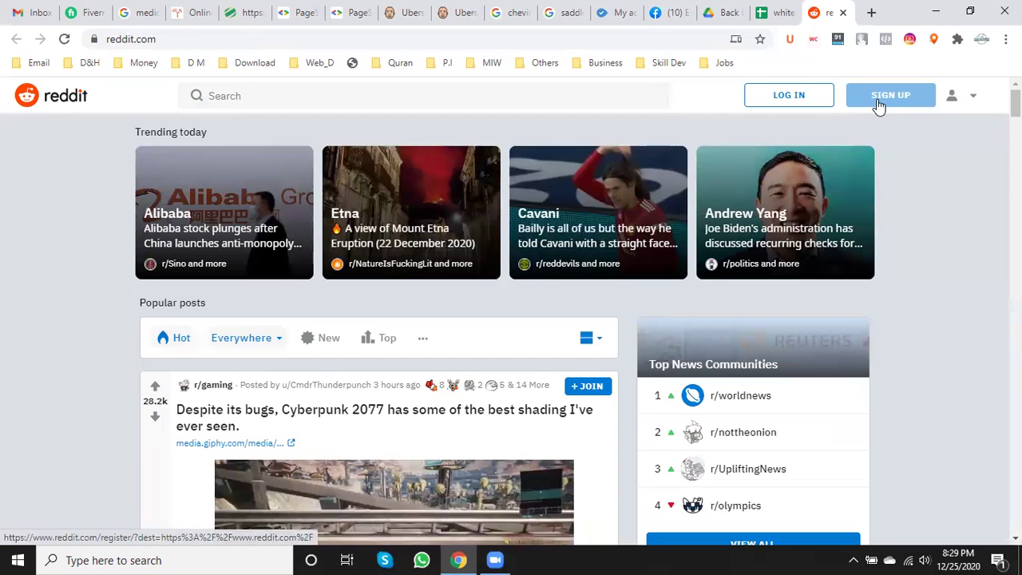
- Log in to Reddit with Continue with Google, choosing the saved Google account in the popup
click(808, 100)
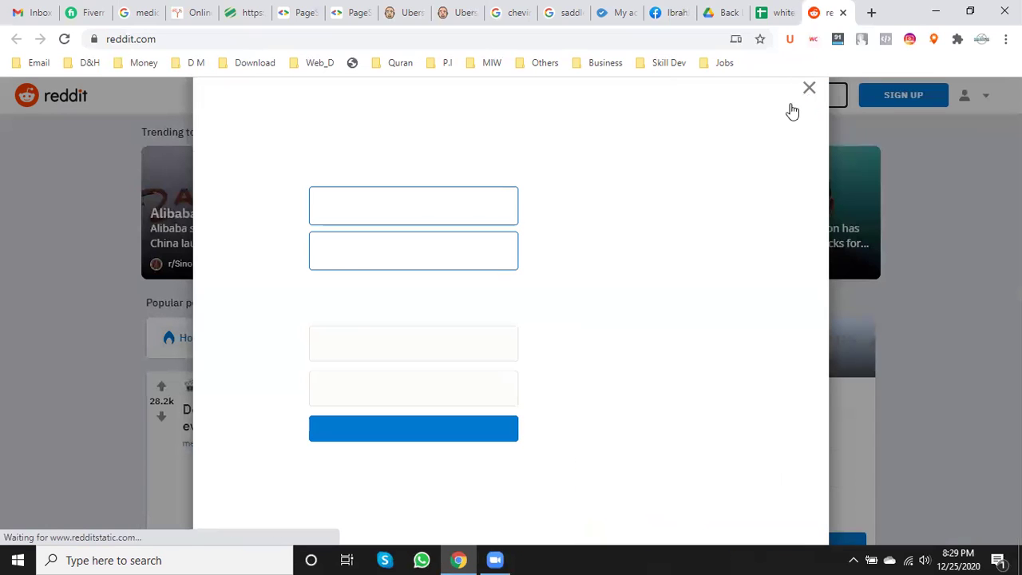
click(477, 205)
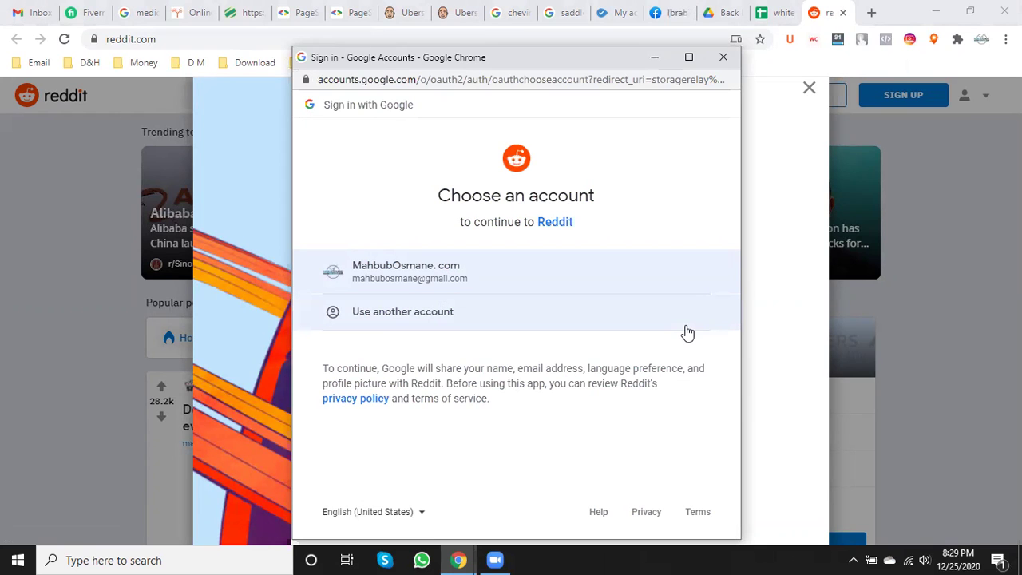
key(ctrl+minus)
key(ctrl+minus)
key(ctrl+minus)
key(ctrl+minus)
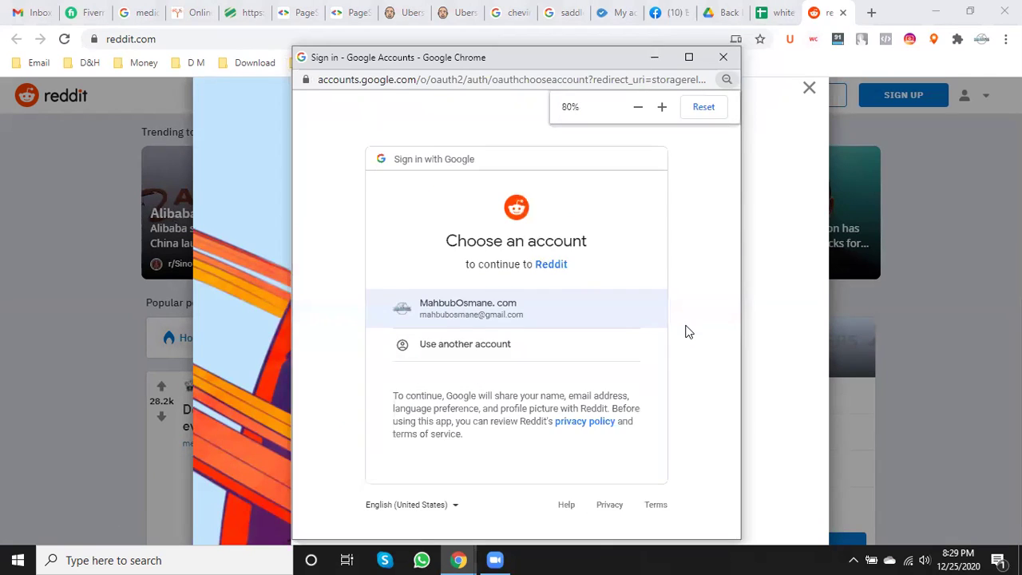
key(ctrl+minus)
key(ctrl+minus)
key(ctrl+minus)
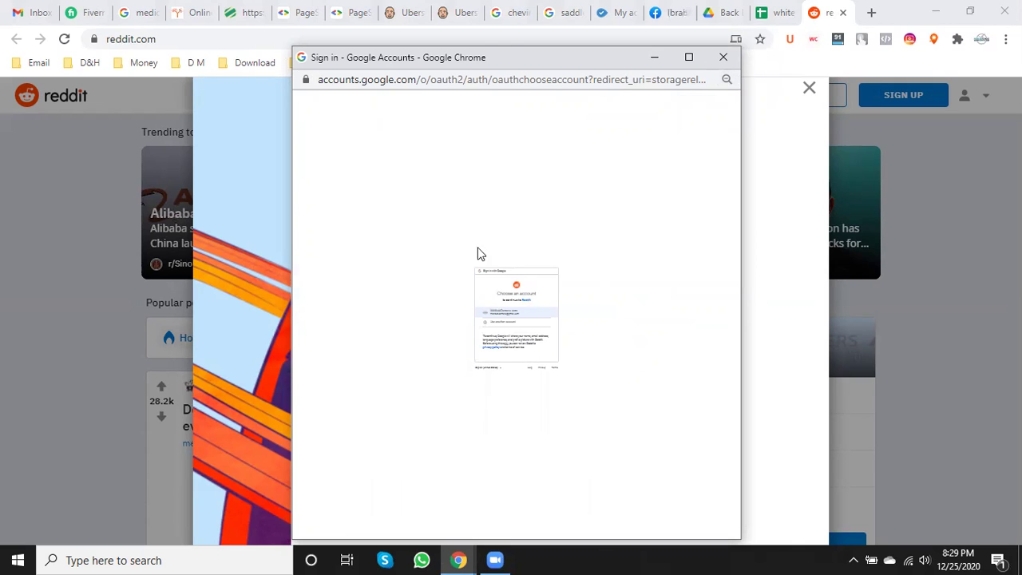
drag(539, 62, 548, 17)
key(ctrl+plus)
key(ctrl+plus)
key(ctrl+plus)
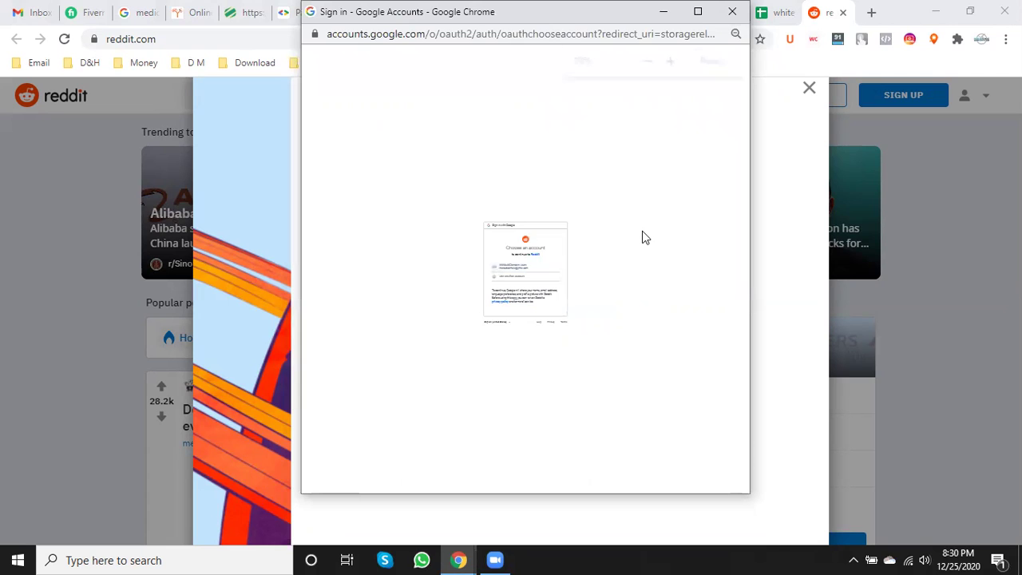
key(ctrl+plus)
key(ctrl+plus)
key(ctrl+plus)
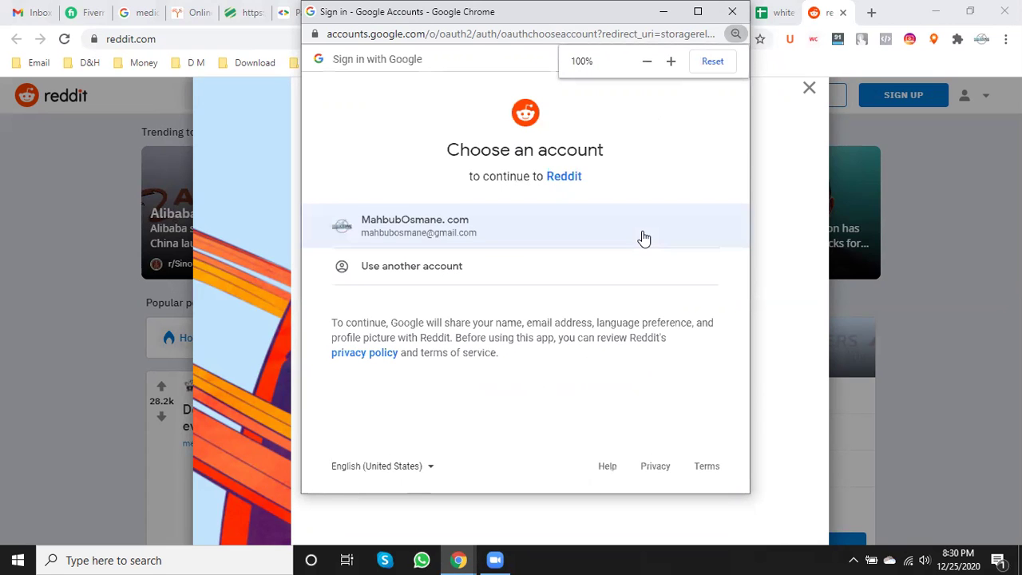
click(510, 216)
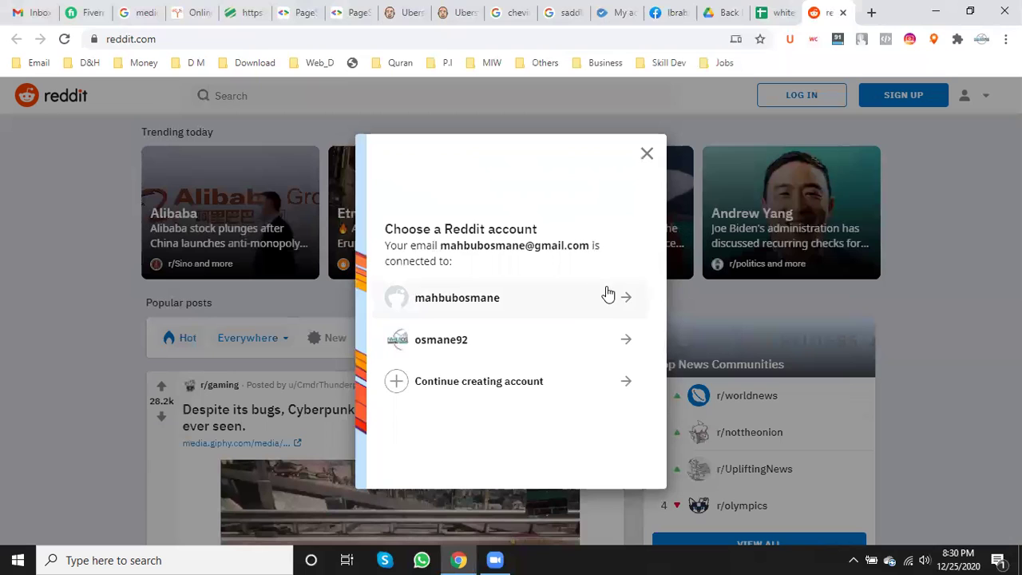
- Choose the first connected Reddit account and go to 'Forgot password?'
click(611, 296)
click(439, 317)
click(439, 301)
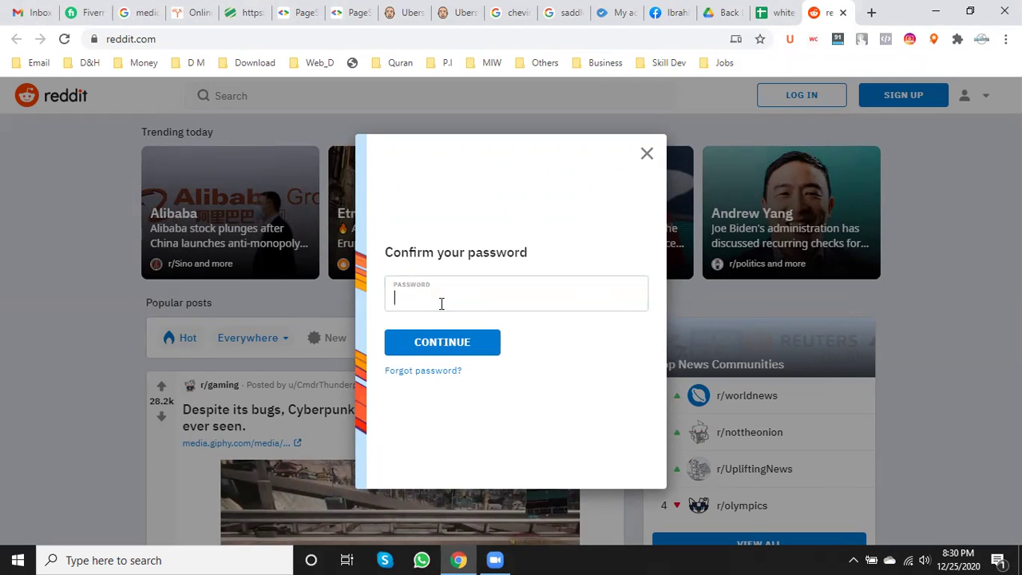
click(440, 372)
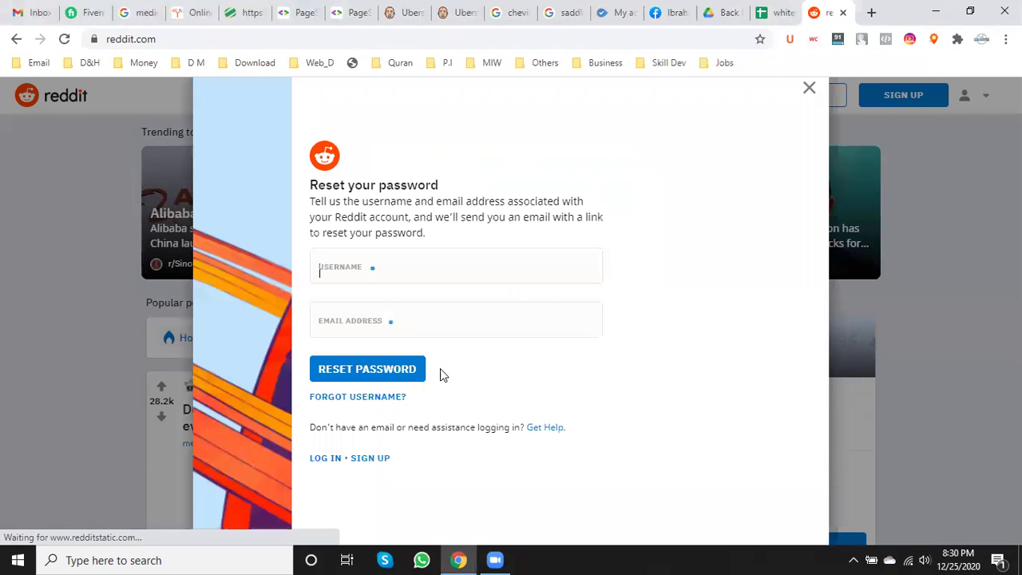
- Fill in the account's username and email, request the reset, then open the Gmail inbox
click(440, 279)
click(442, 304)
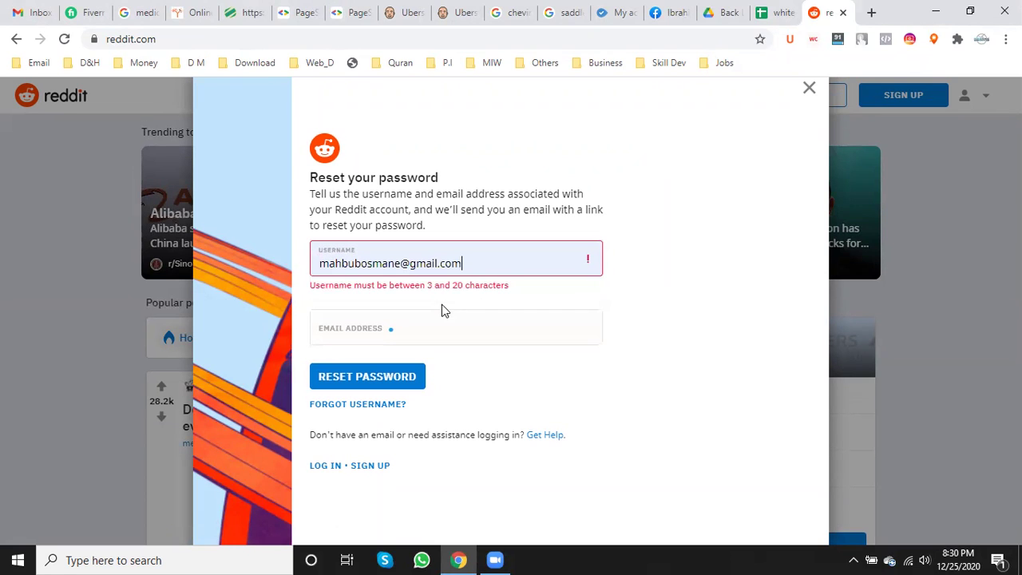
key(BackSpace)
key(BackSpace)
key(BackSpace)
key(BackSpace)
key(BackSpace)
key(BackSpace)
key(BackSpace)
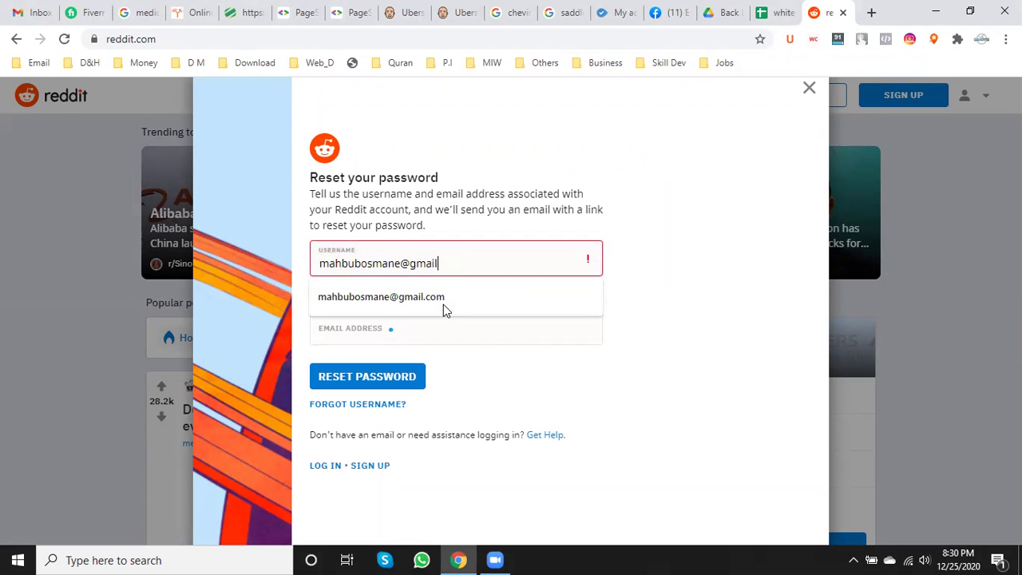
key(BackSpace)
key(BackSpace)
key(BackSpace)
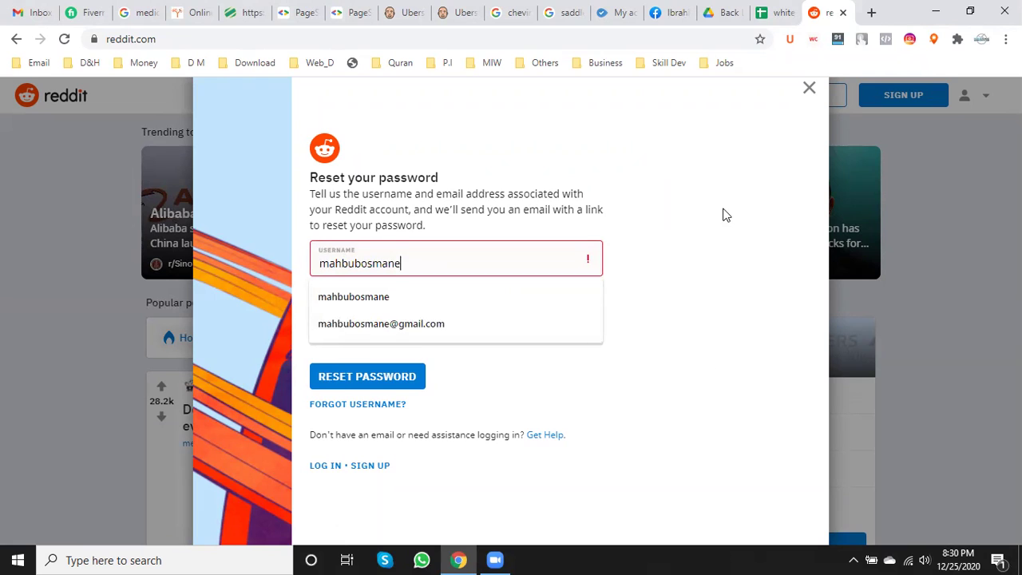
click(725, 213)
click(401, 312)
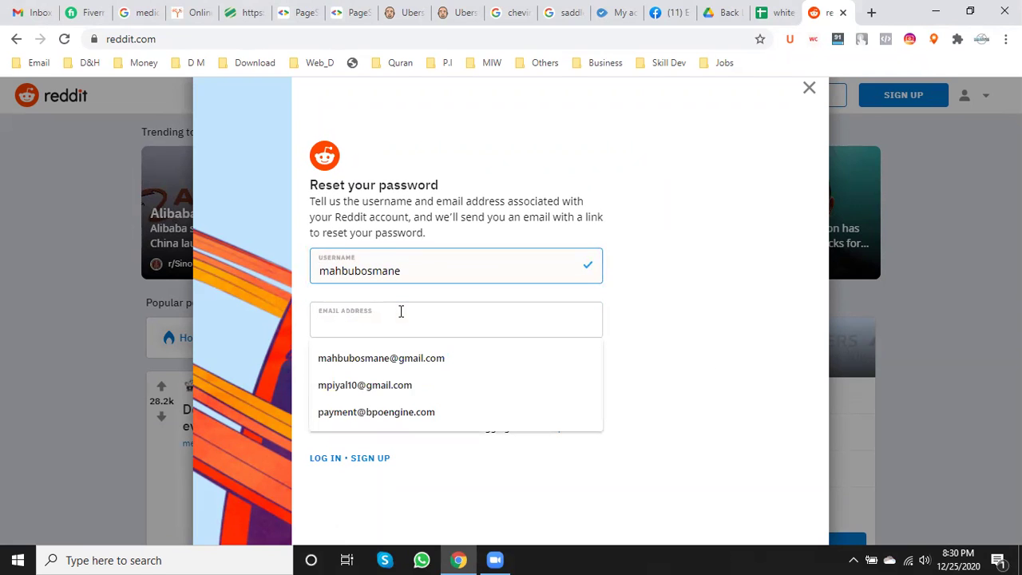
click(406, 358)
click(383, 369)
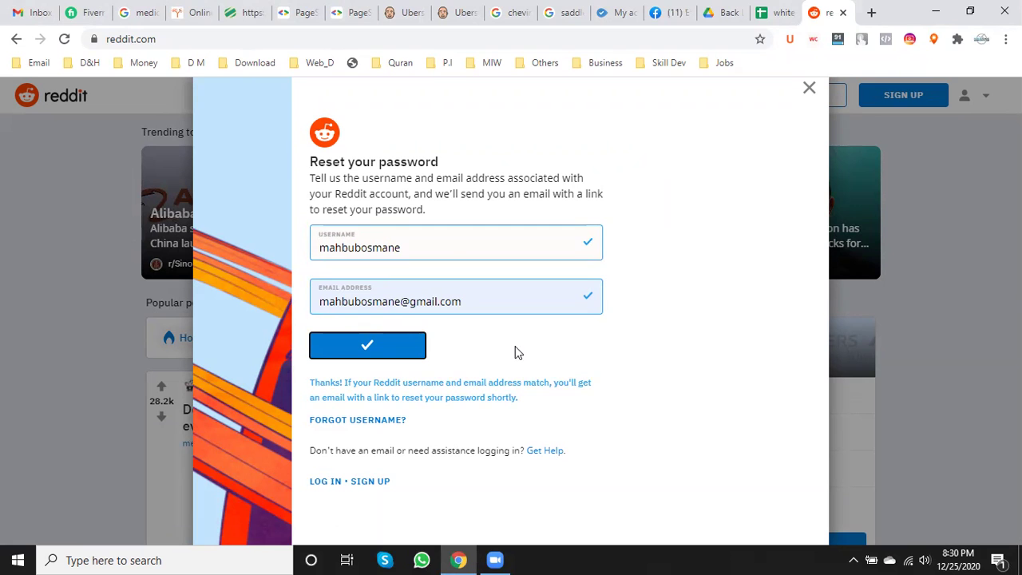
click(38, 6)
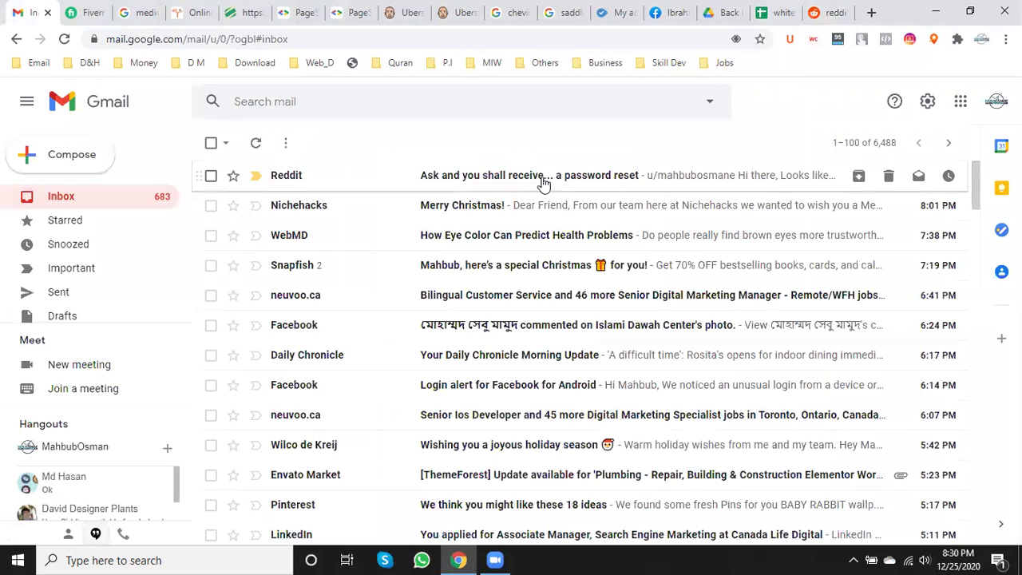
click(543, 179)
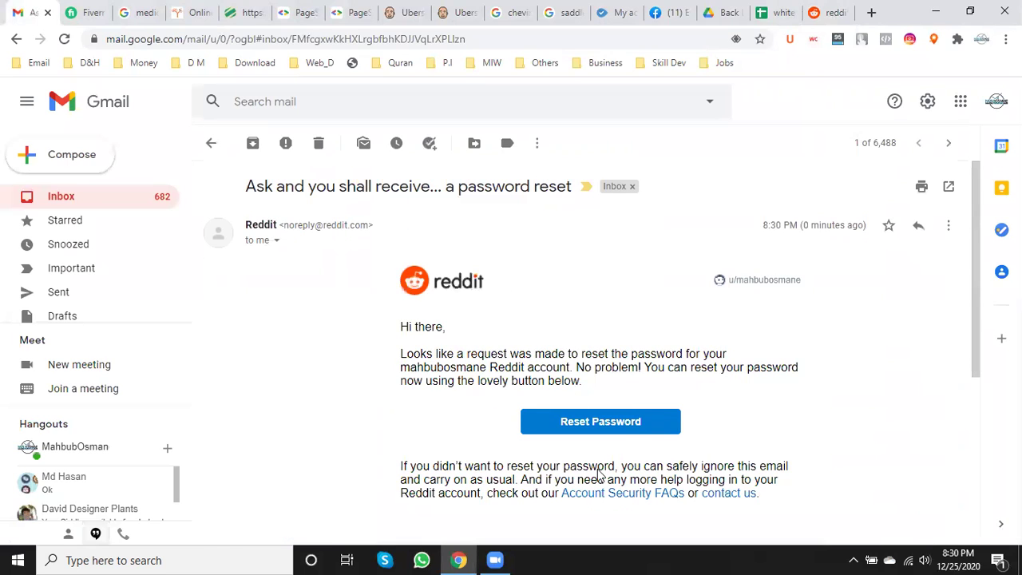
click(631, 426)
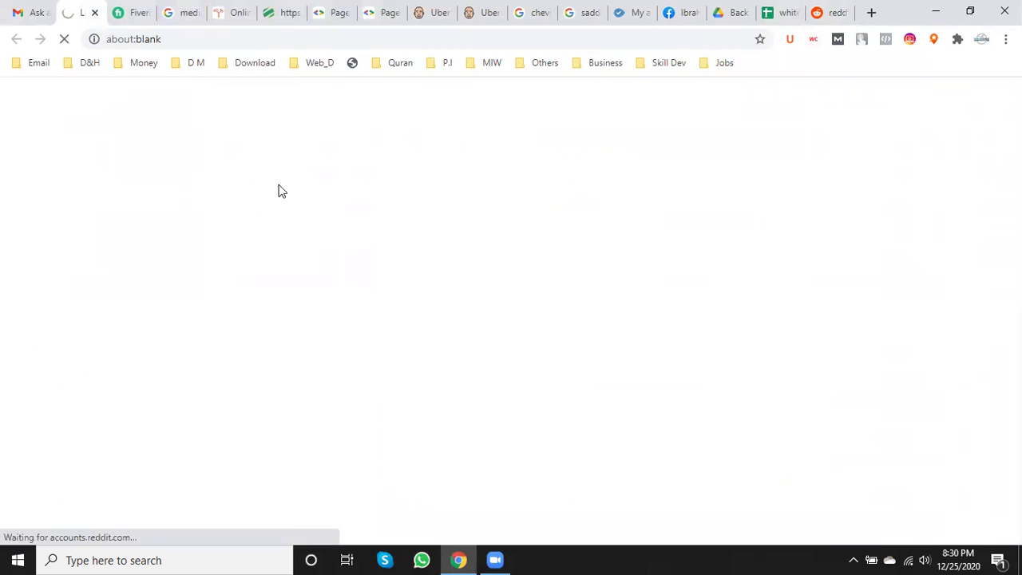
click(835, 10)
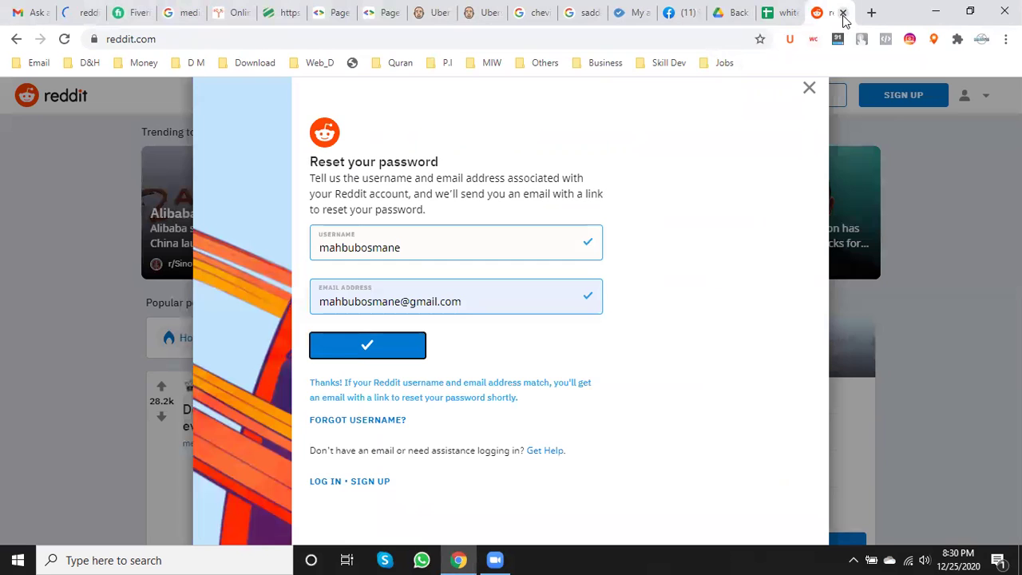
key(ctrl+w)
click(88, 10)
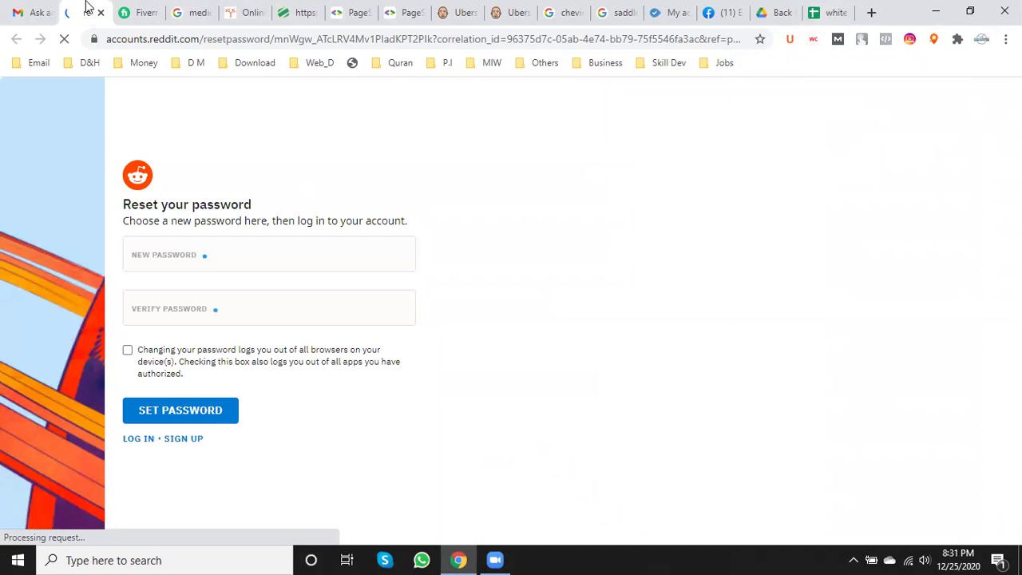
- Enter and confirm a new password with logout of other devices, then submit it
click(128, 351)
click(157, 263)
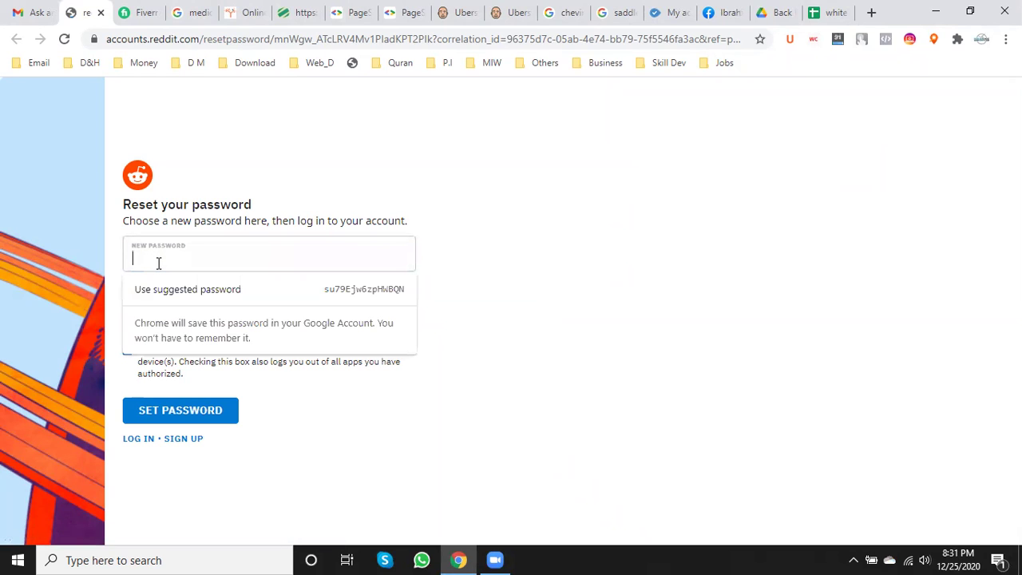
text(•••••••)
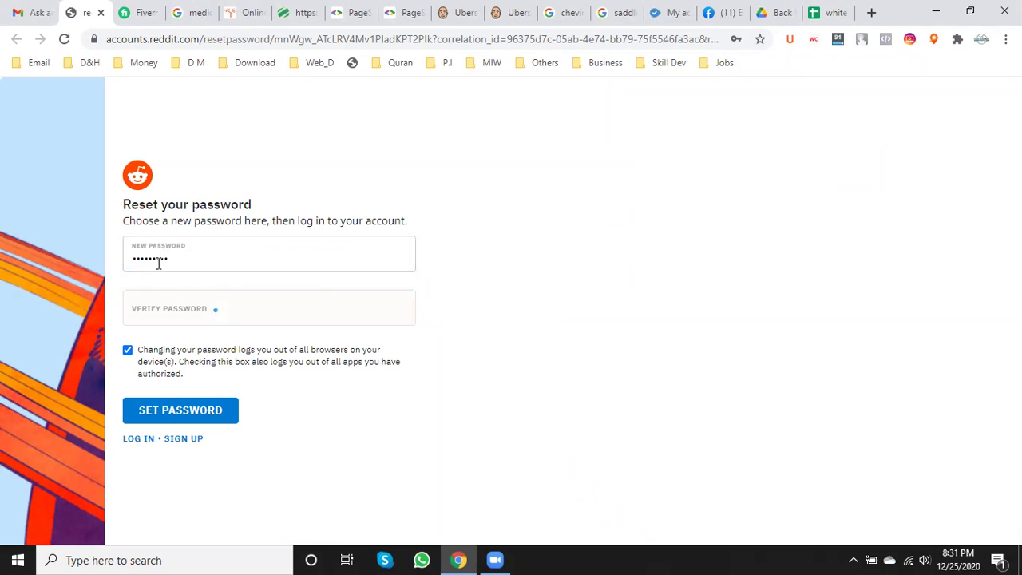
text(•)
click(154, 305)
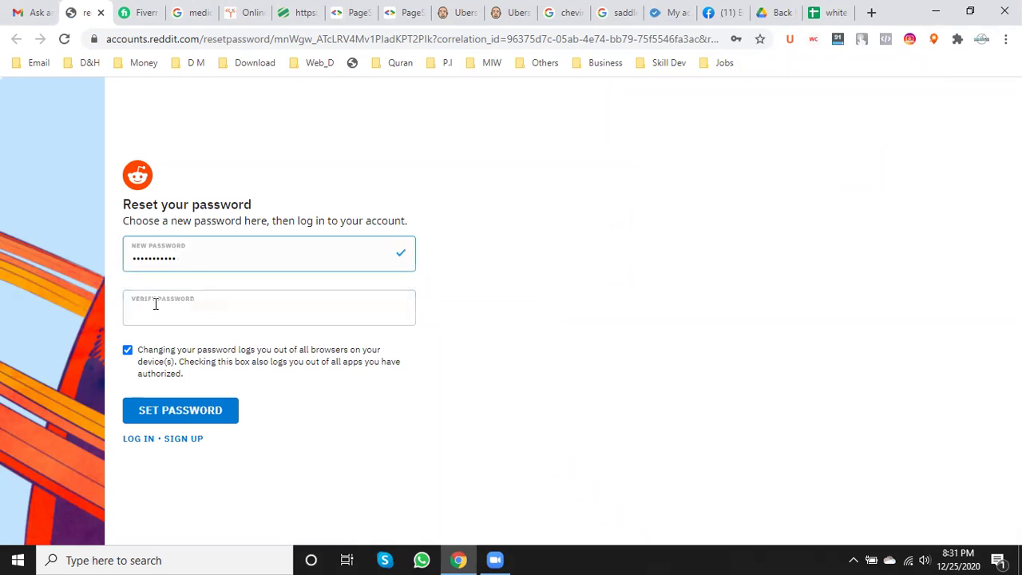
text(••••••••)
click(191, 412)
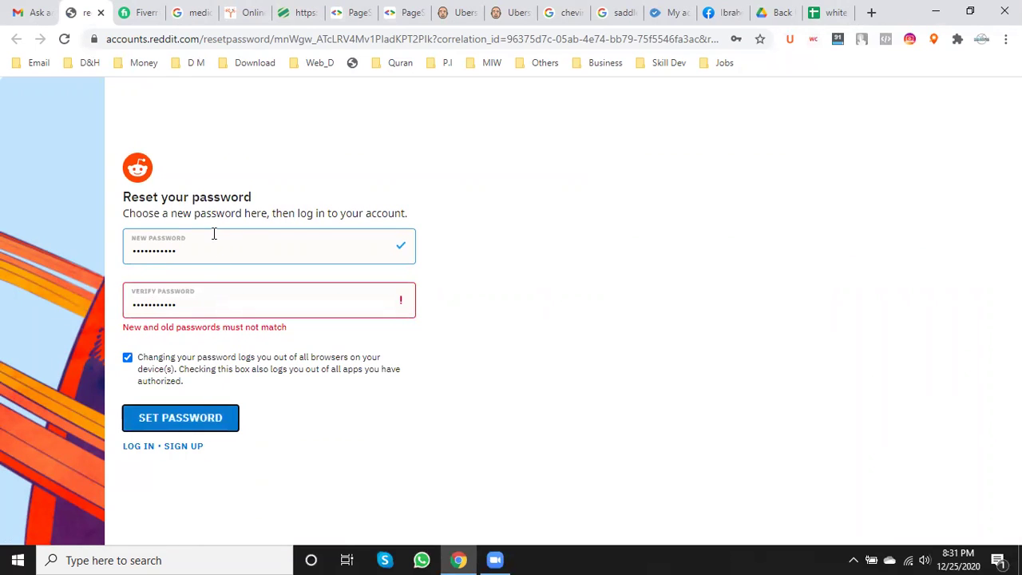
- Replace the new password and retype a matching confirmation, then save it
drag(210, 246, 67, 253)
text(•••••)
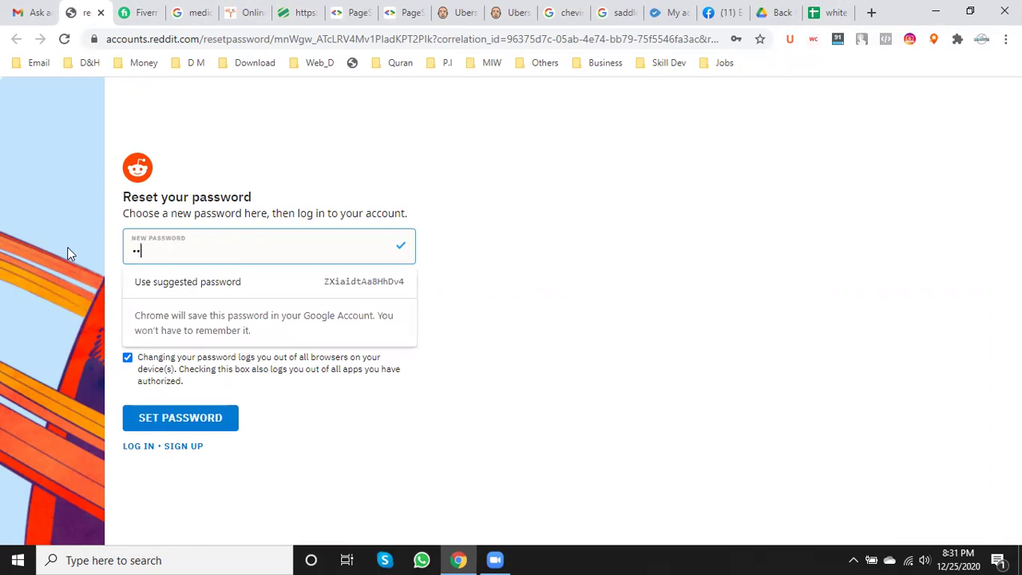
text(•••••)
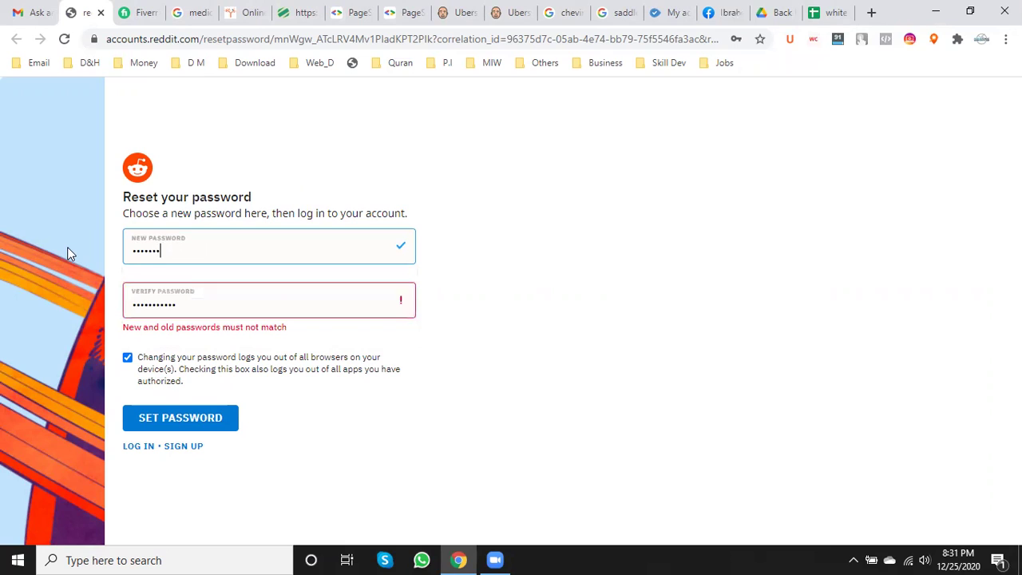
text(•)
click(237, 305)
key(BackSpace)
key(BackSpace)
key(BackSpace)
key(BackSpace)
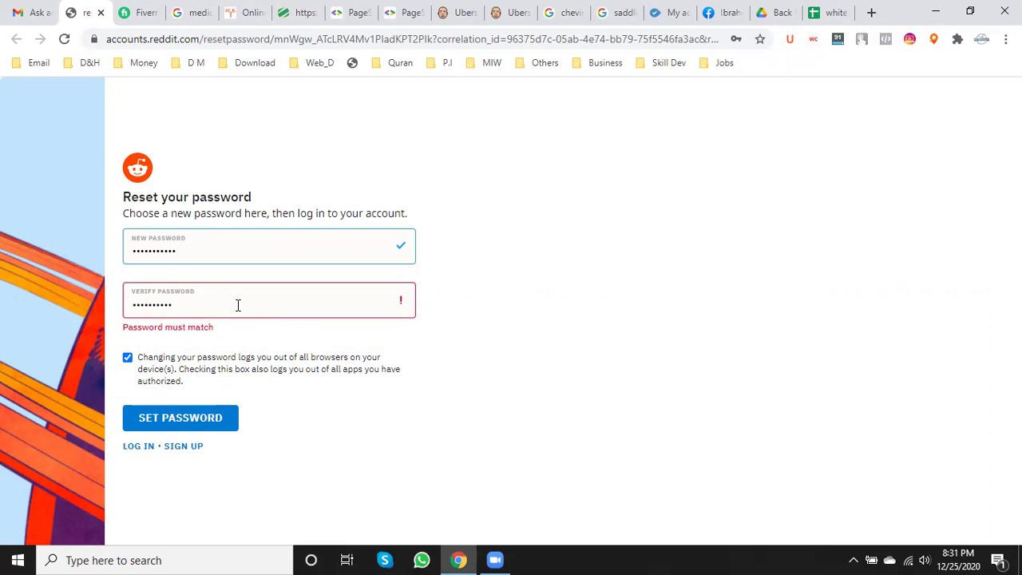
key(BackSpace)
key(BackSpace)
key(BackSpace)
key(BackSpace)
key(BackSpace)
key(BackSpace)
key(BackSpace)
text(••••••••)
click(474, 321)
click(160, 409)
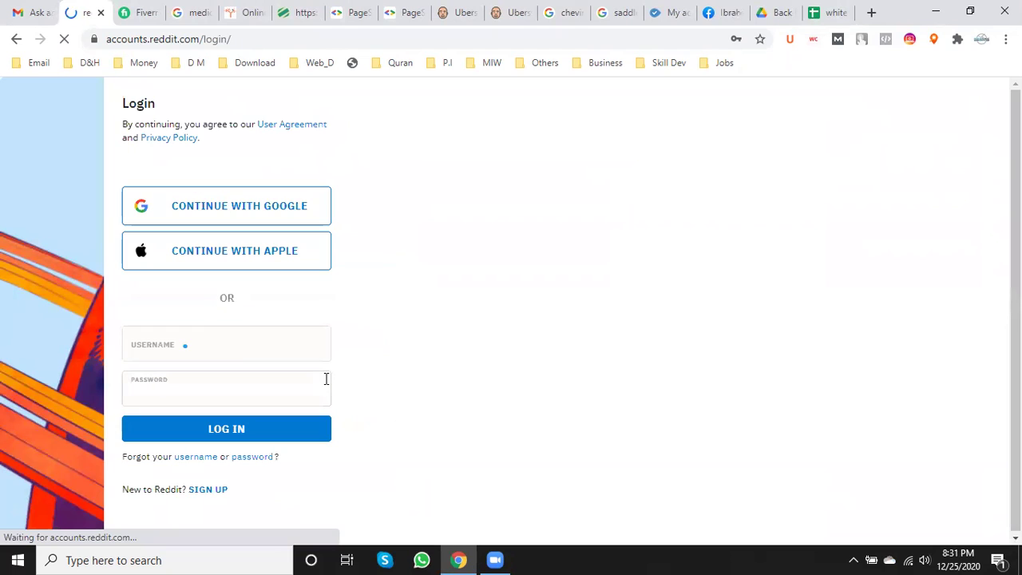
- Fill the login username and save the account's credentials in Chrome's password bubble
click(208, 348)
click(202, 378)
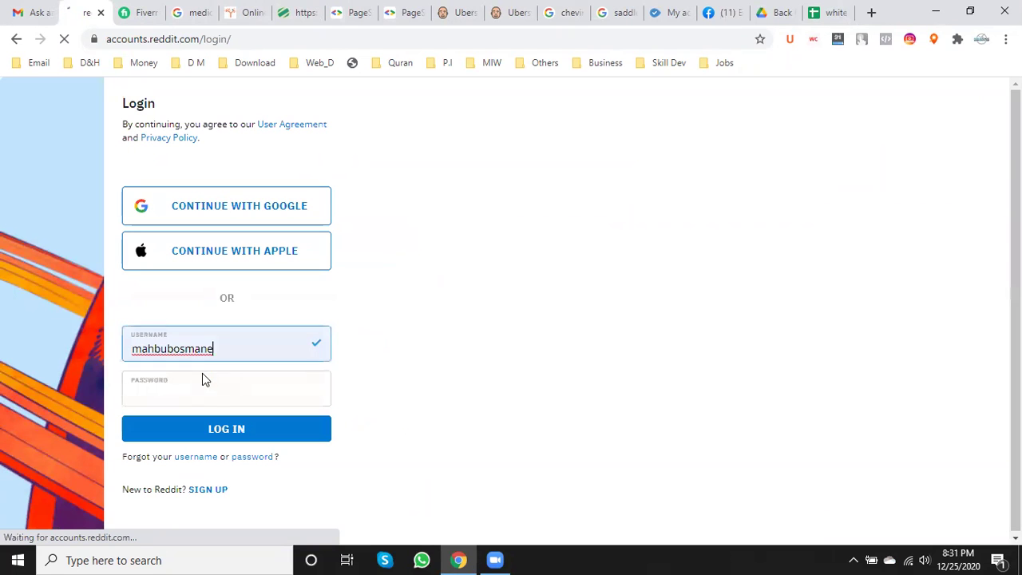
click(181, 382)
text(m)
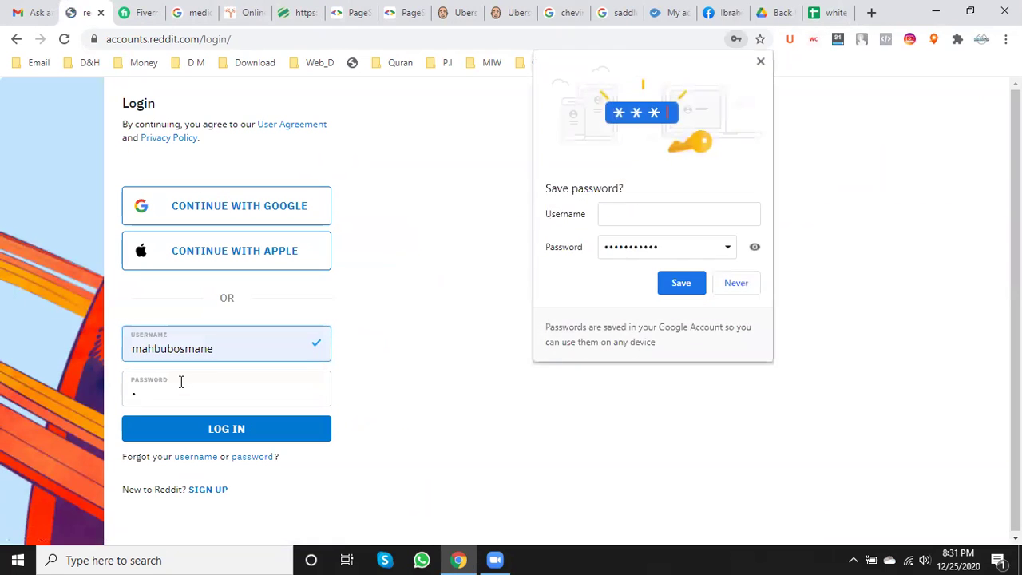
click(675, 216)
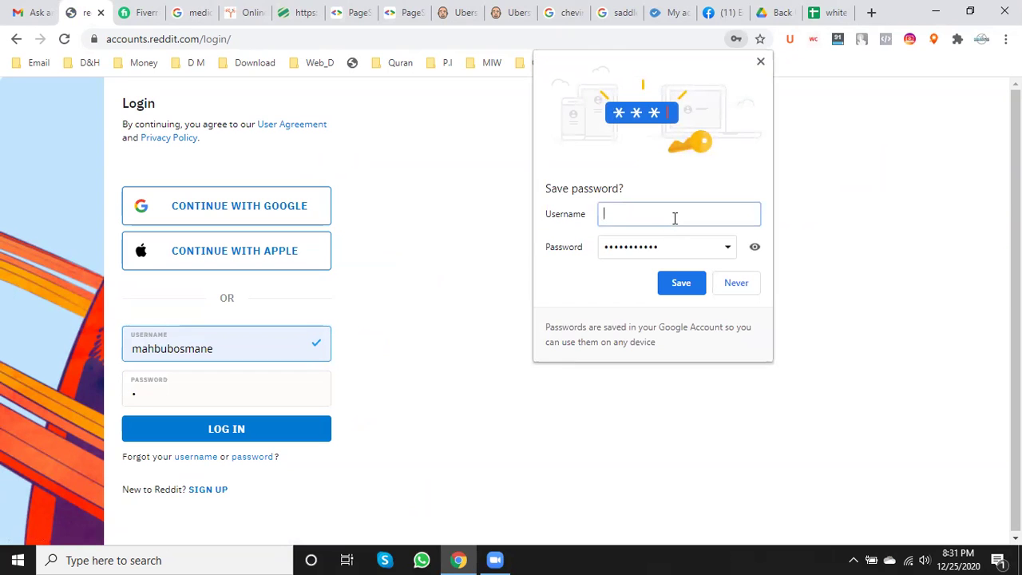
text(mahbu)
text(bub)
text(osmane)
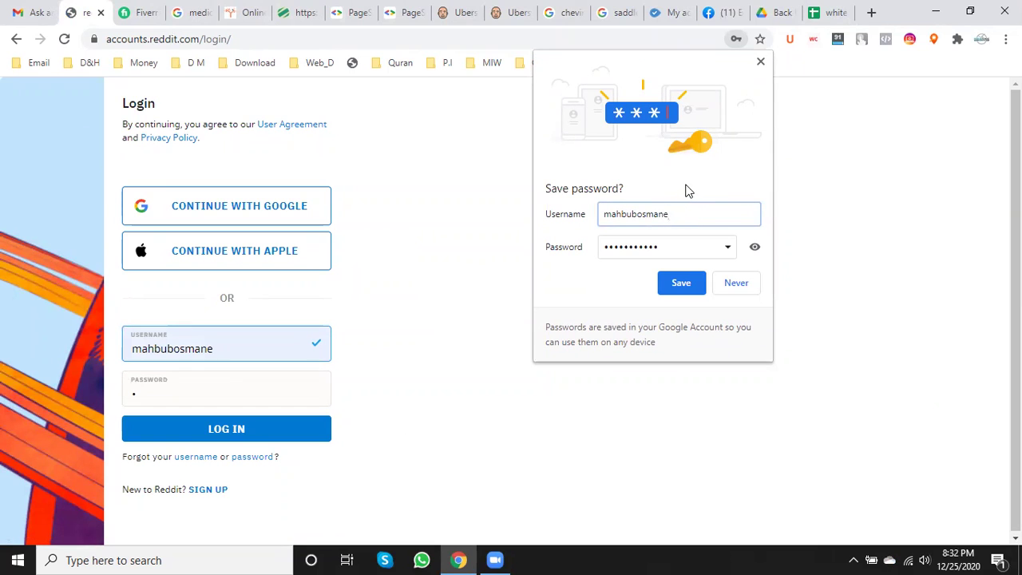
click(680, 286)
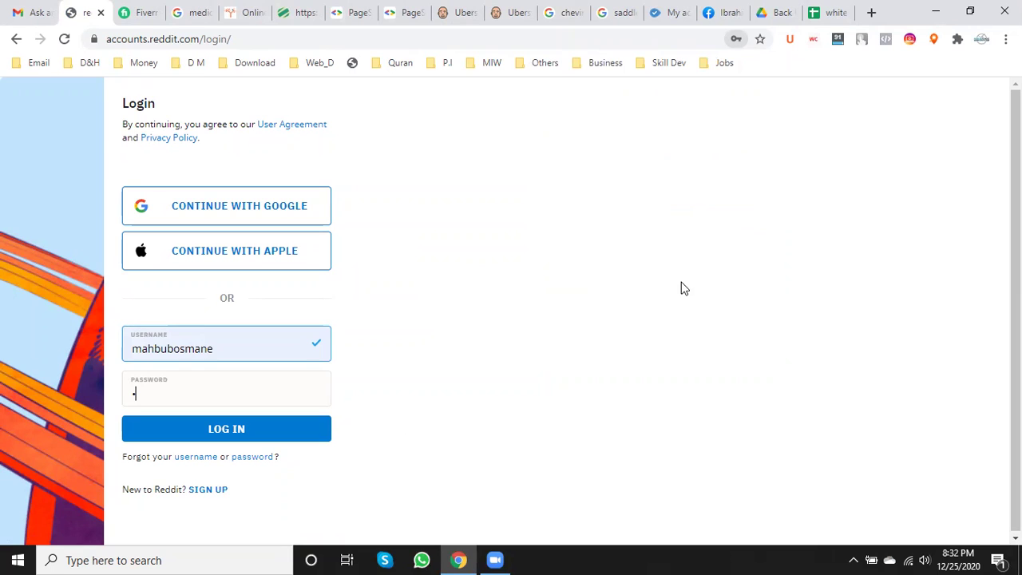
- Fill the saved password, log in, and move the Reddit tab beside the spreadsheet
click(187, 391)
key(BackSpace)
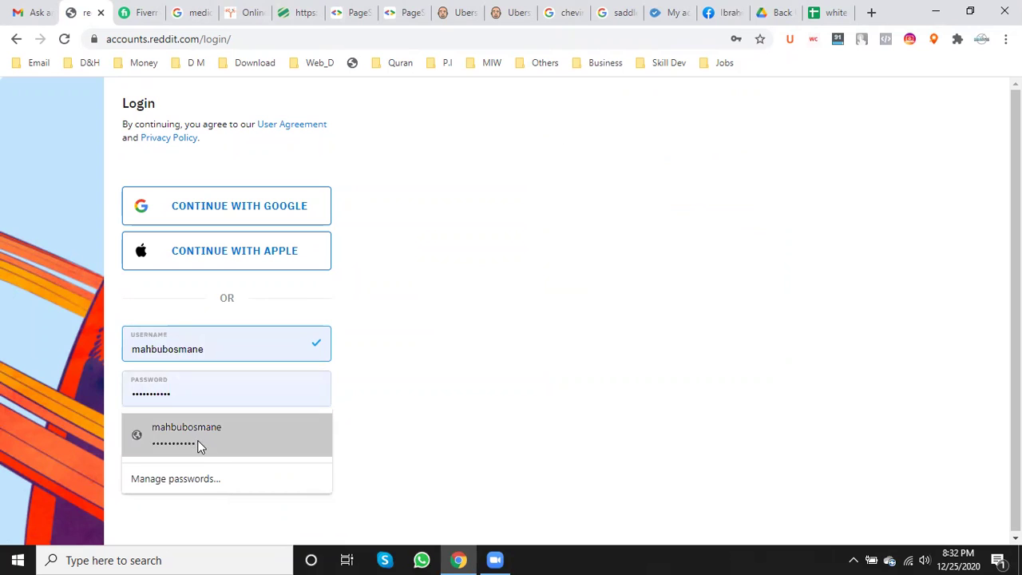
click(197, 439)
click(220, 433)
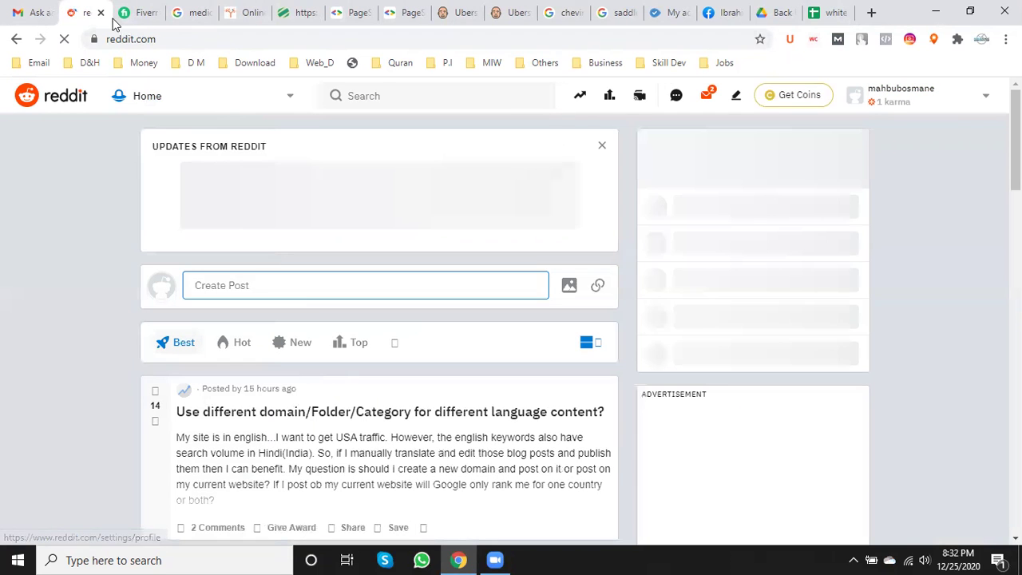
drag(663, 6, 831, 7)
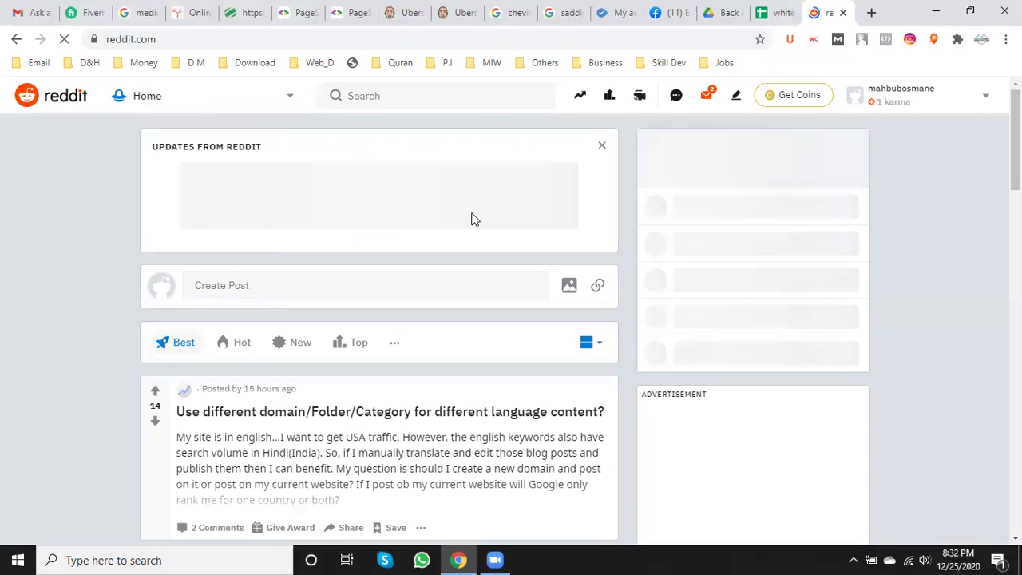
scroll(471, 220, down, 7)
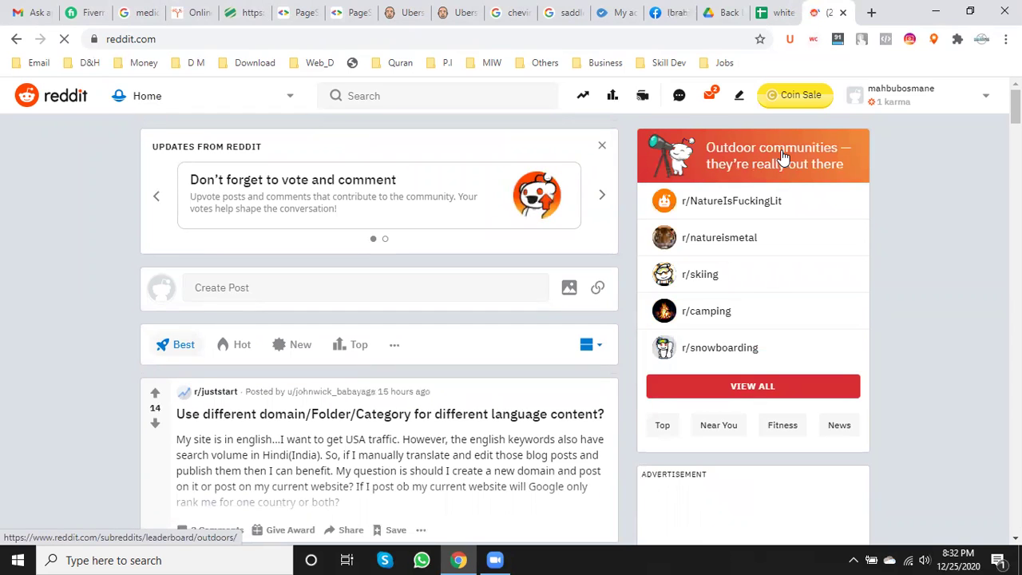
- Browse the Unread and All inbox messages, then view the empty Sent list
click(711, 99)
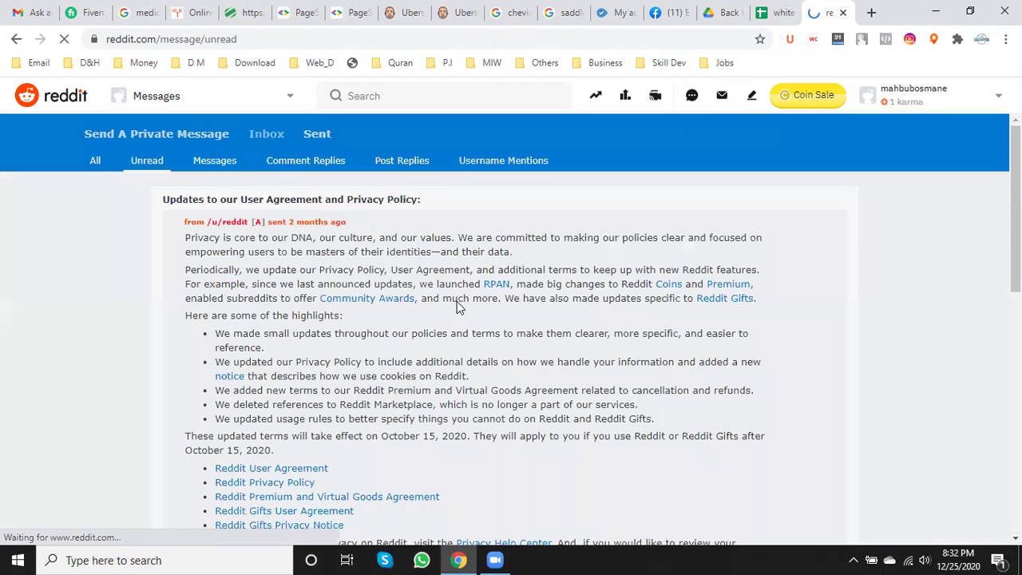
scroll(463, 302, down, 2)
scroll(461, 302, down, 4)
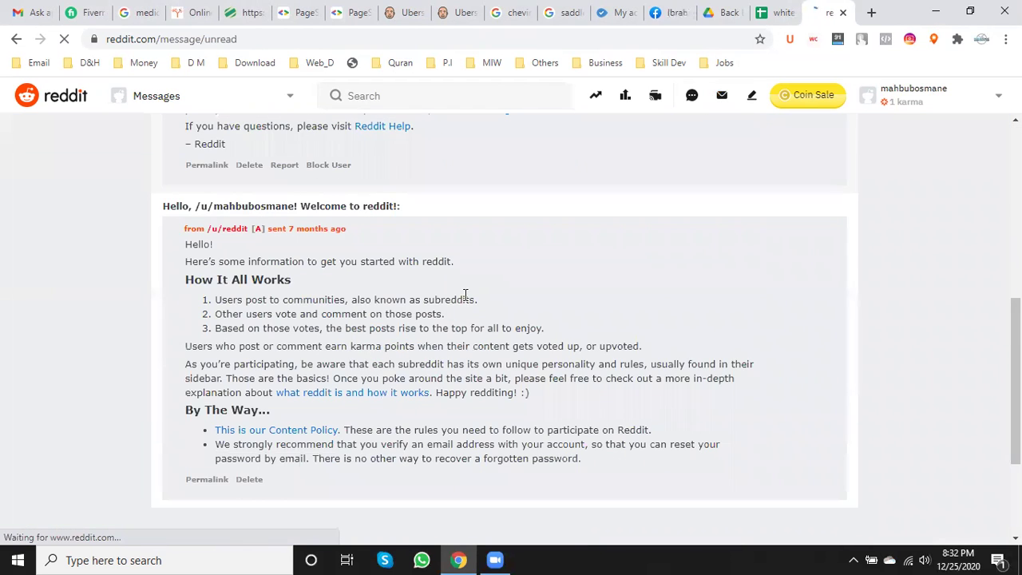
scroll(461, 302, down, 3)
scroll(467, 299, up, 10)
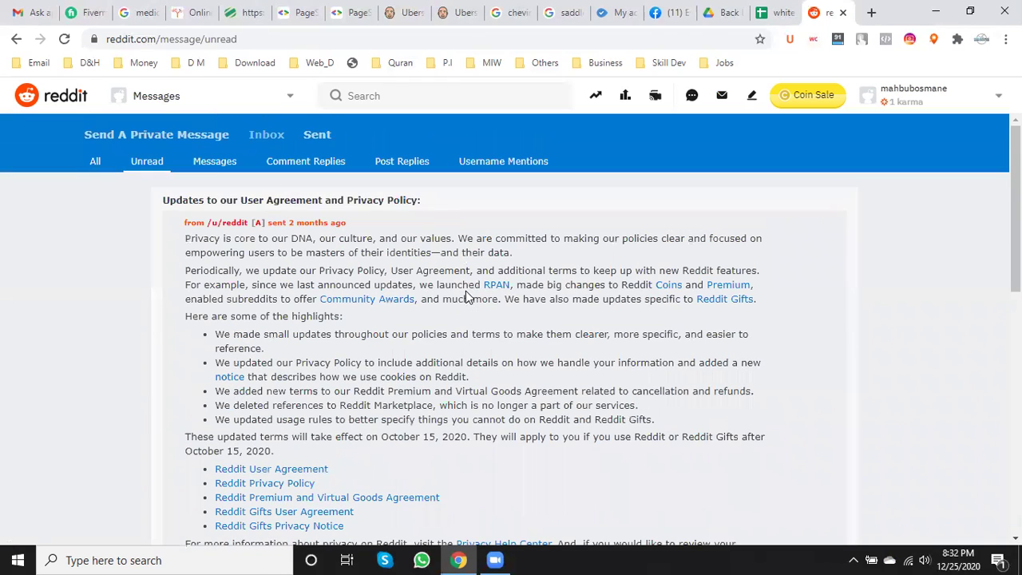
scroll(467, 286, down, 5)
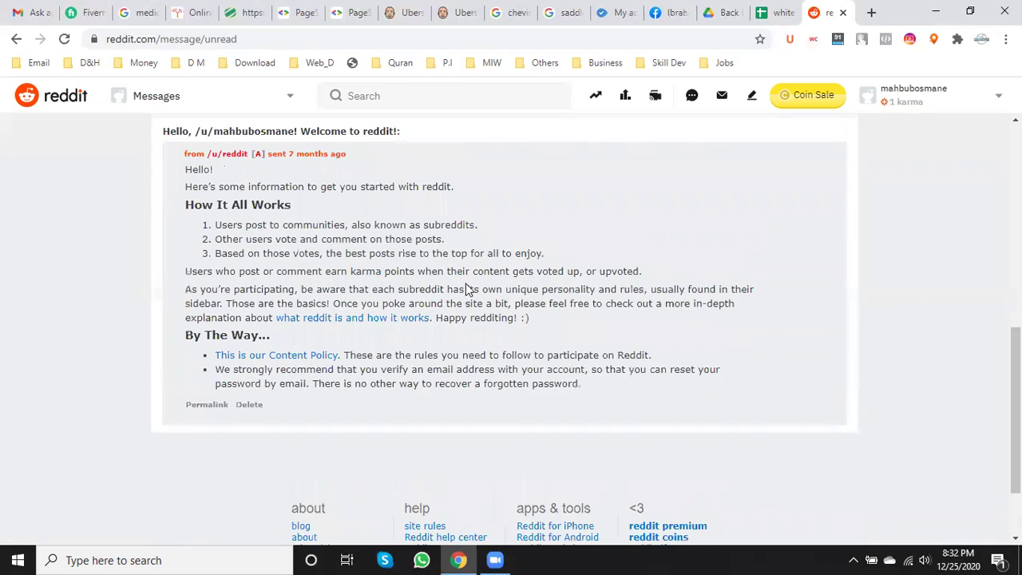
scroll(468, 287, up, 5)
click(95, 164)
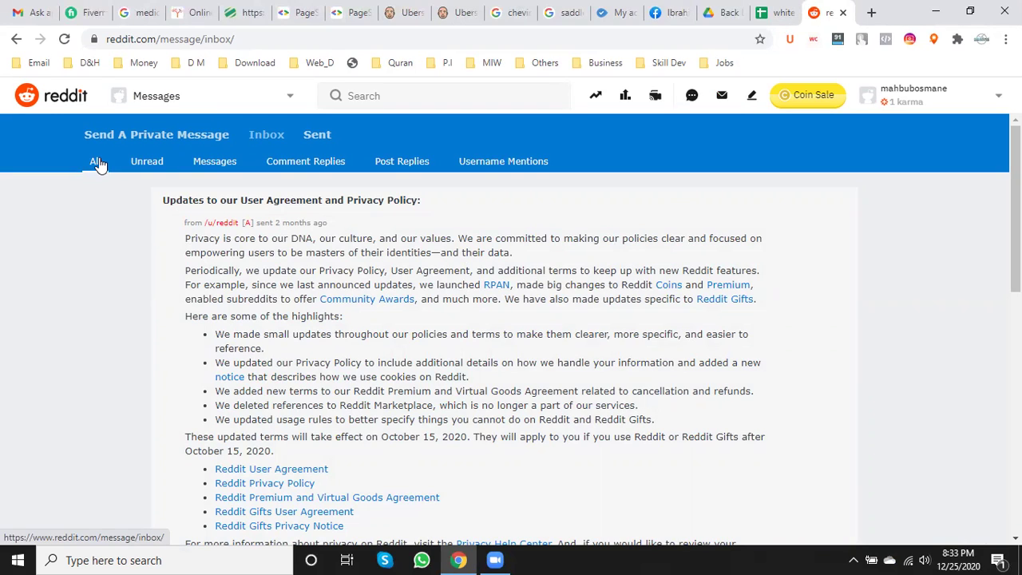
click(322, 139)
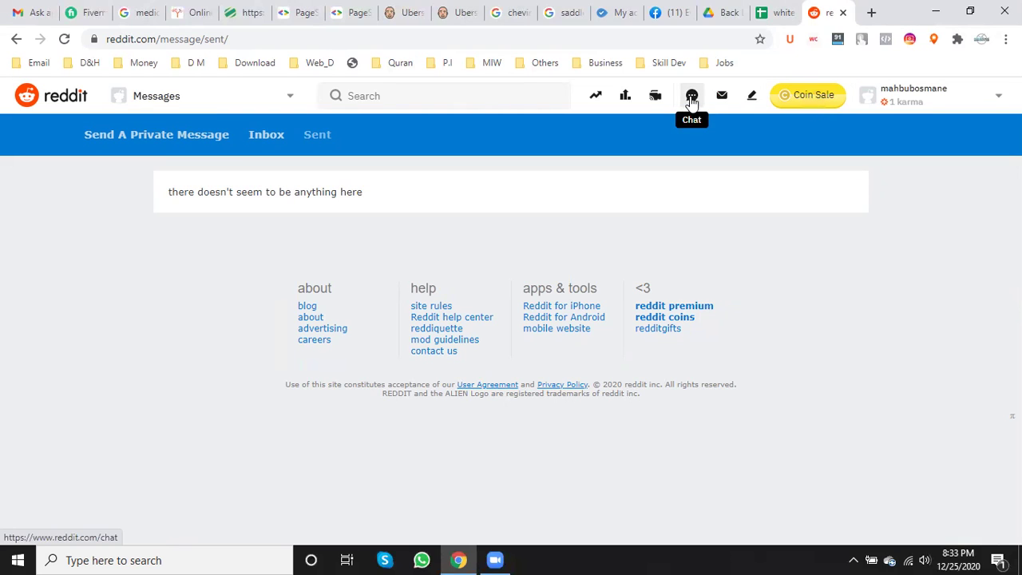
- Start a new post, try the Images & Video and Link tabs, then return to the text Post tab
click(750, 97)
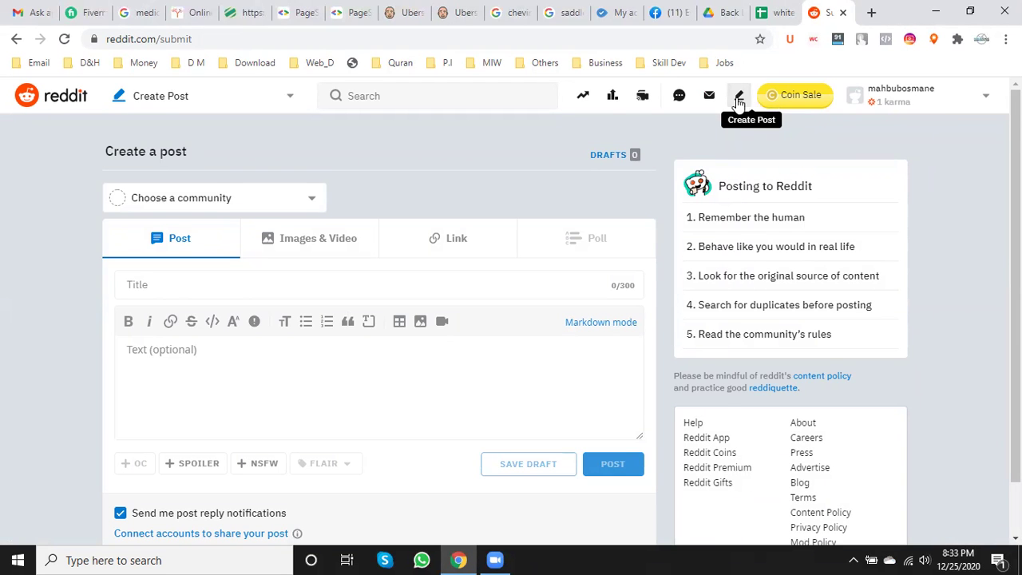
scroll(207, 299, down, 1)
click(183, 299)
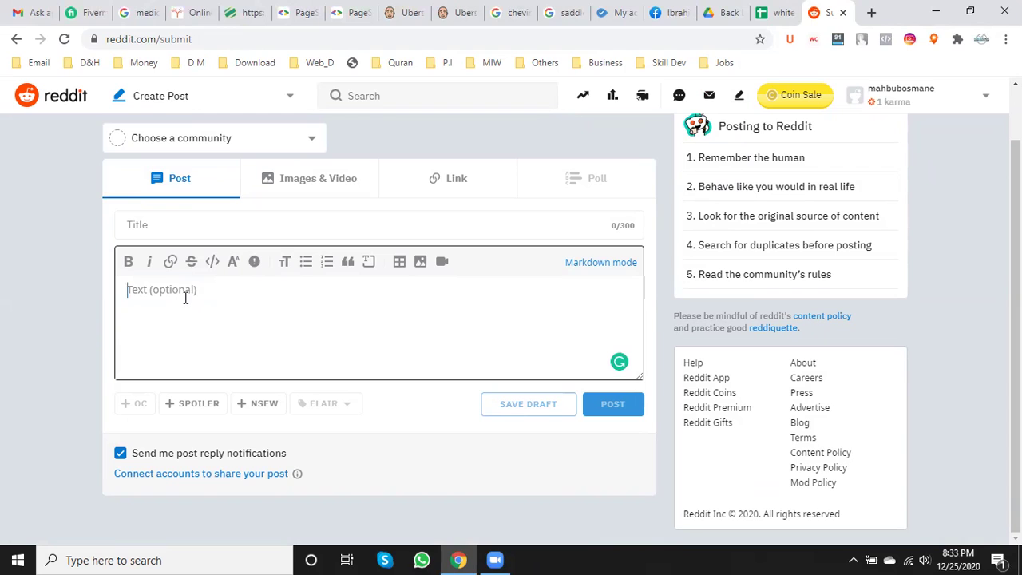
click(359, 180)
click(455, 179)
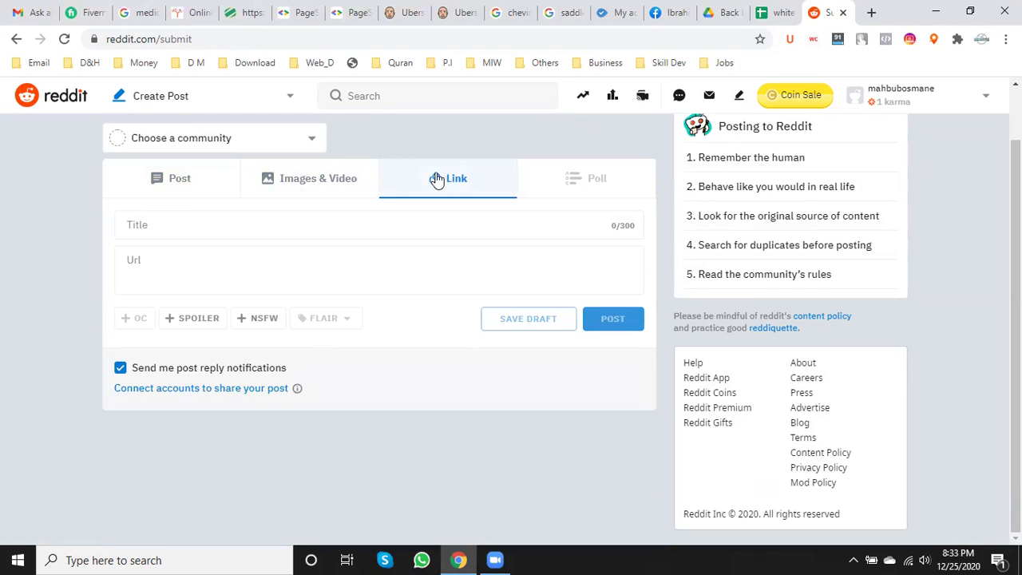
click(185, 180)
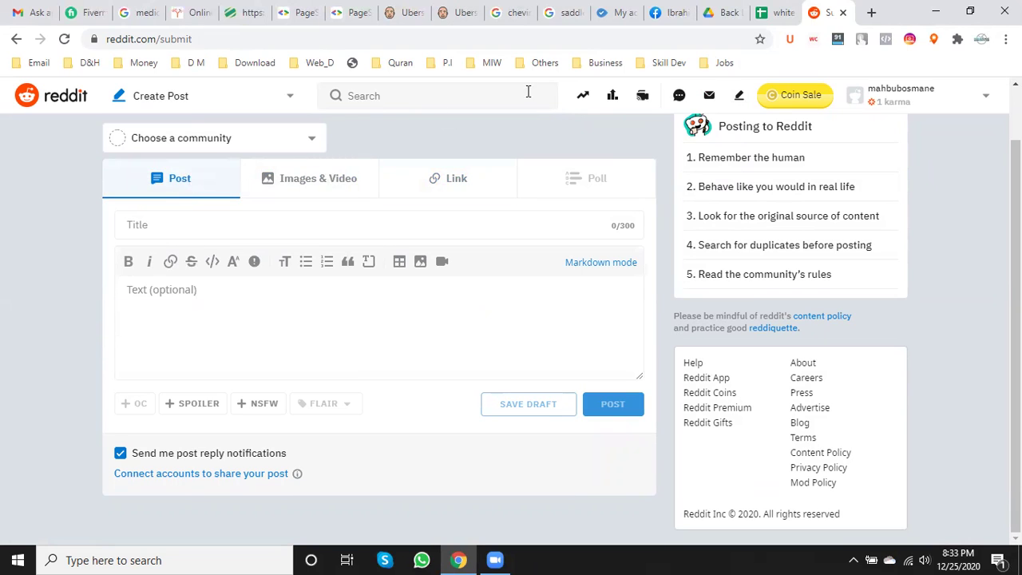
click(774, 10)
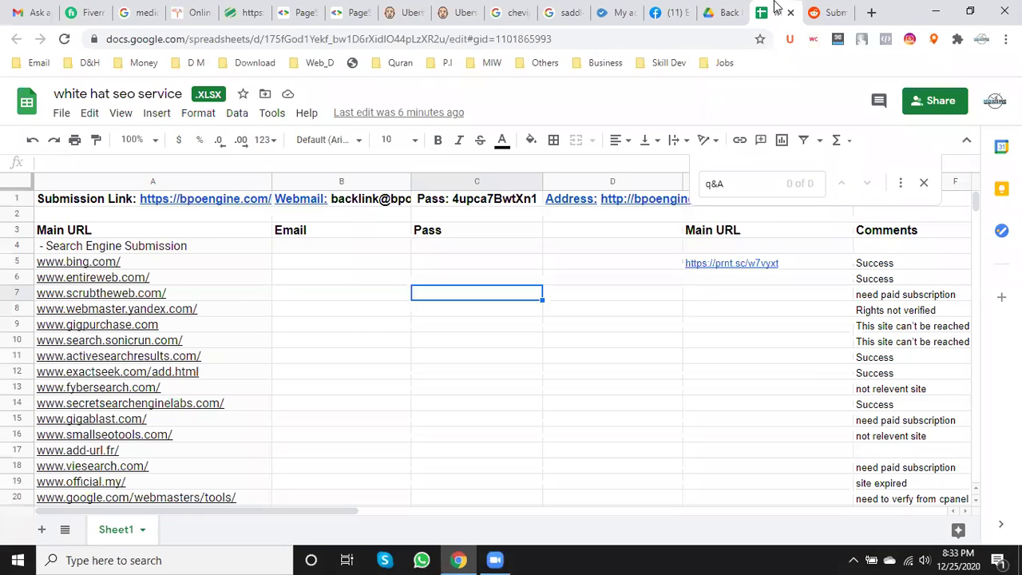
click(822, 8)
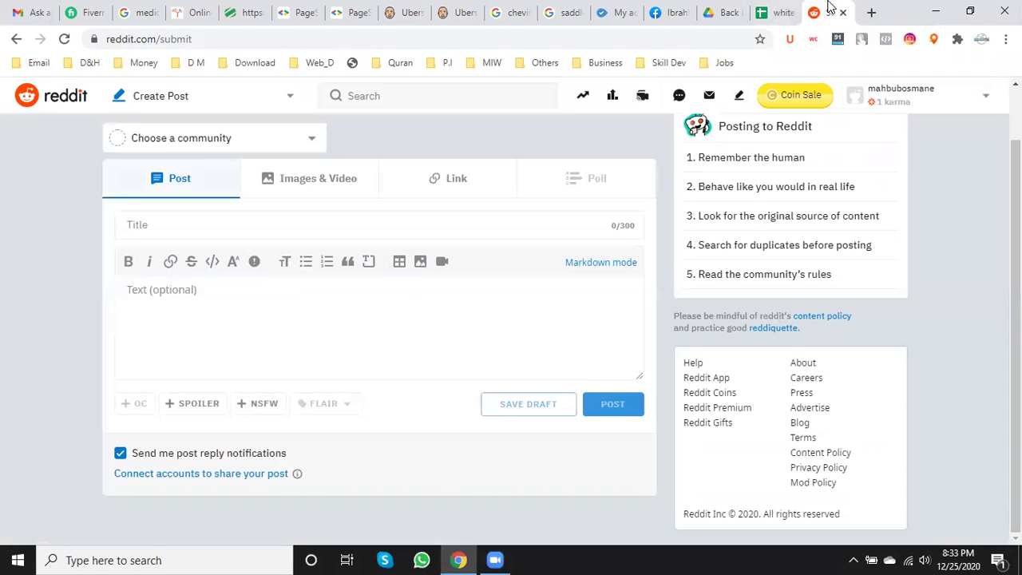
- Load bpoengine.com/white-hat-seo-service in a new tab, then return to Reddit
click(868, 12)
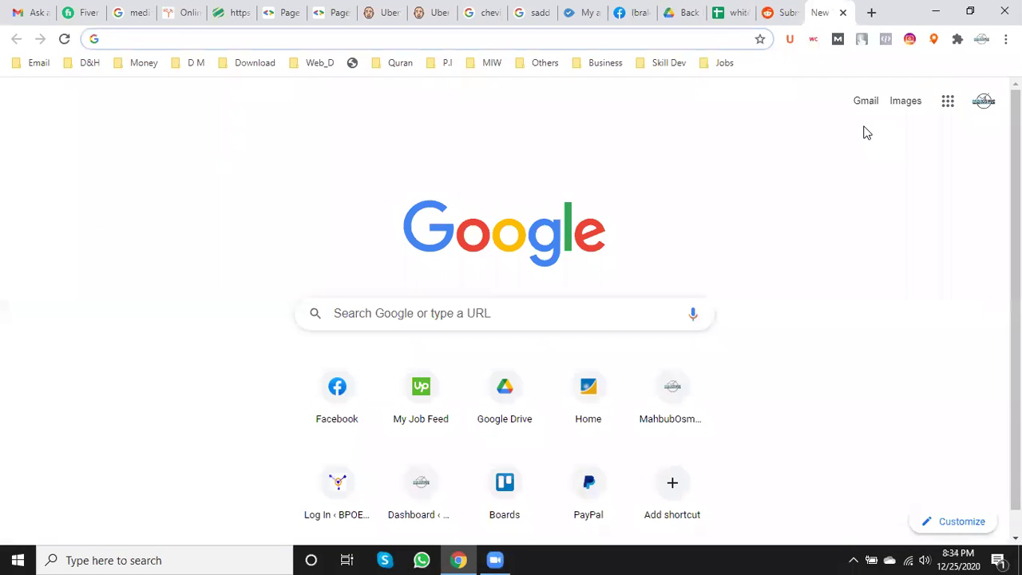
text(bpoengine.com)
key(Right)
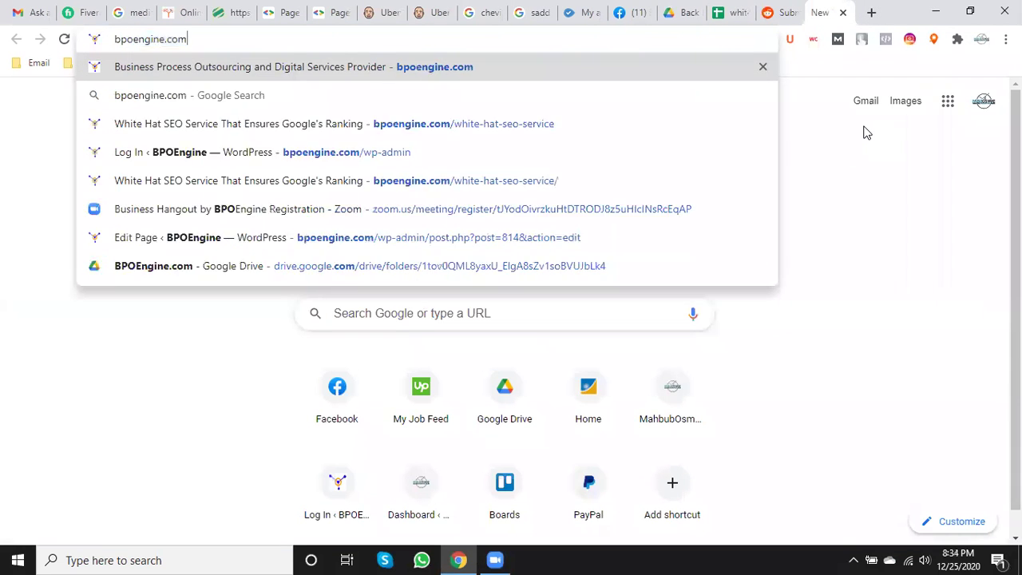
text(/white)
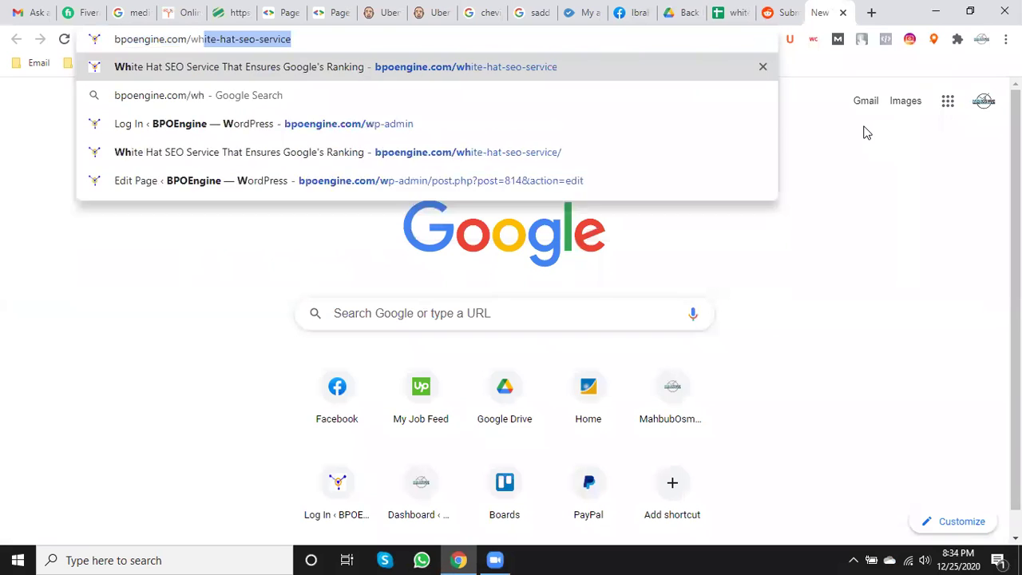
key(Right)
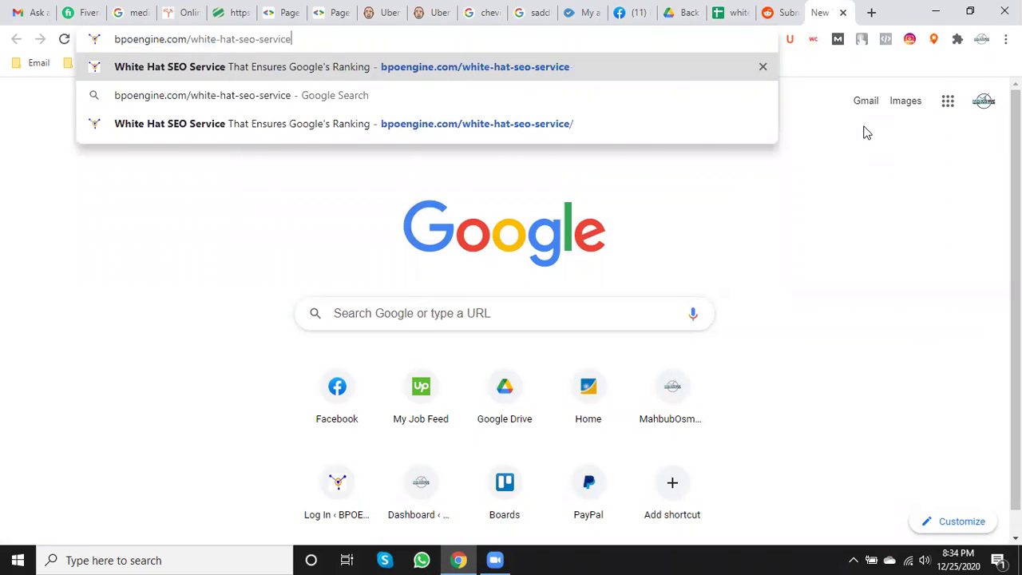
key(Return)
click(785, 10)
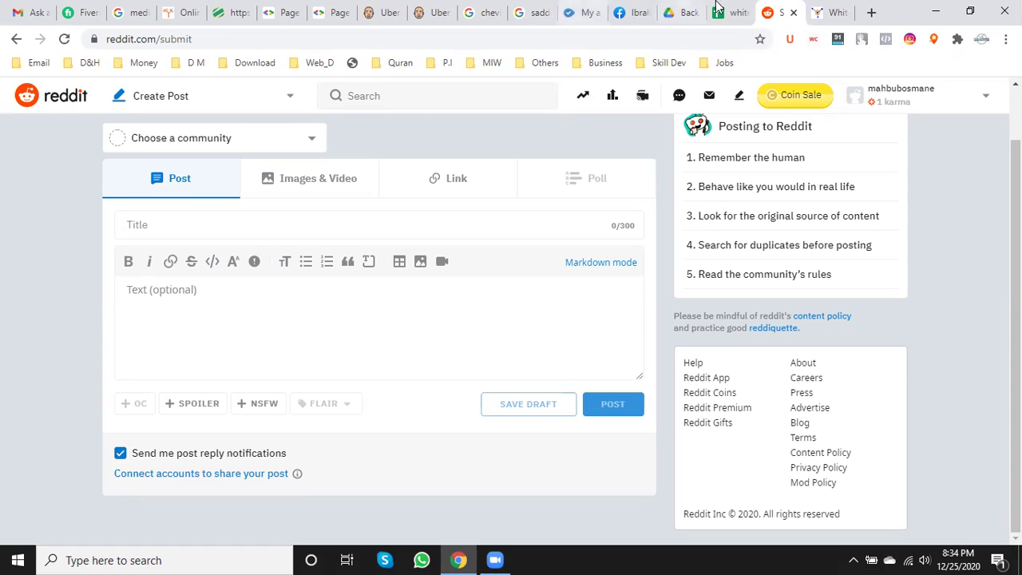
- Open the White Hat SEO Service page in the WordPress editor via Edit Page
click(835, 12)
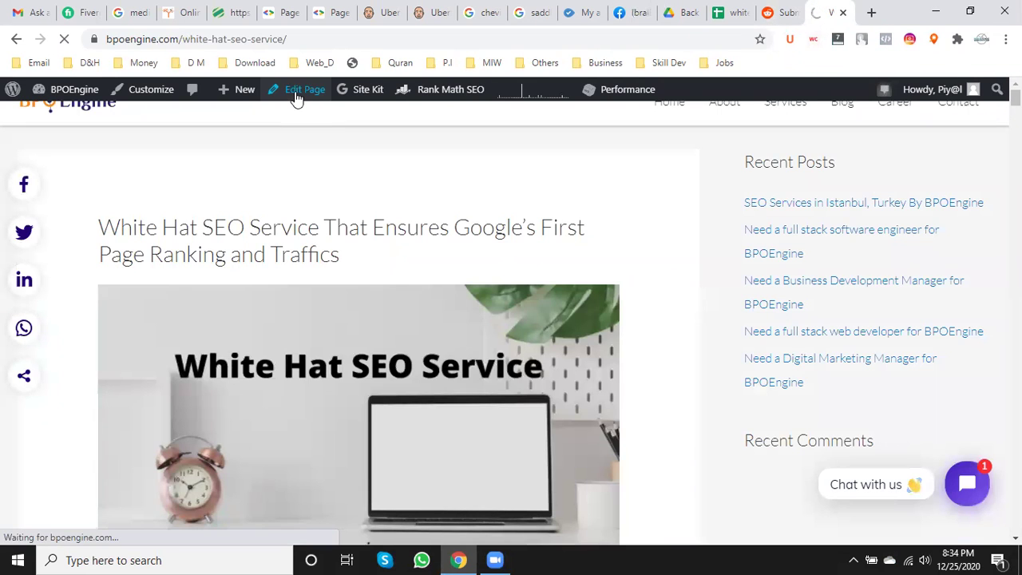
click(295, 96)
click(766, 13)
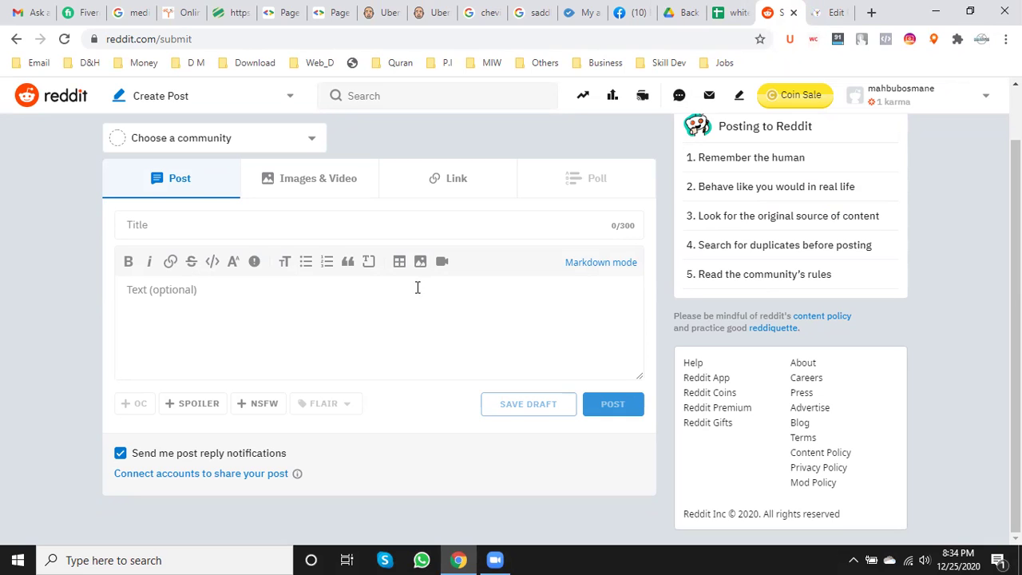
- Scroll through the White Hat SEO Service page content in the WordPress editor
click(836, 10)
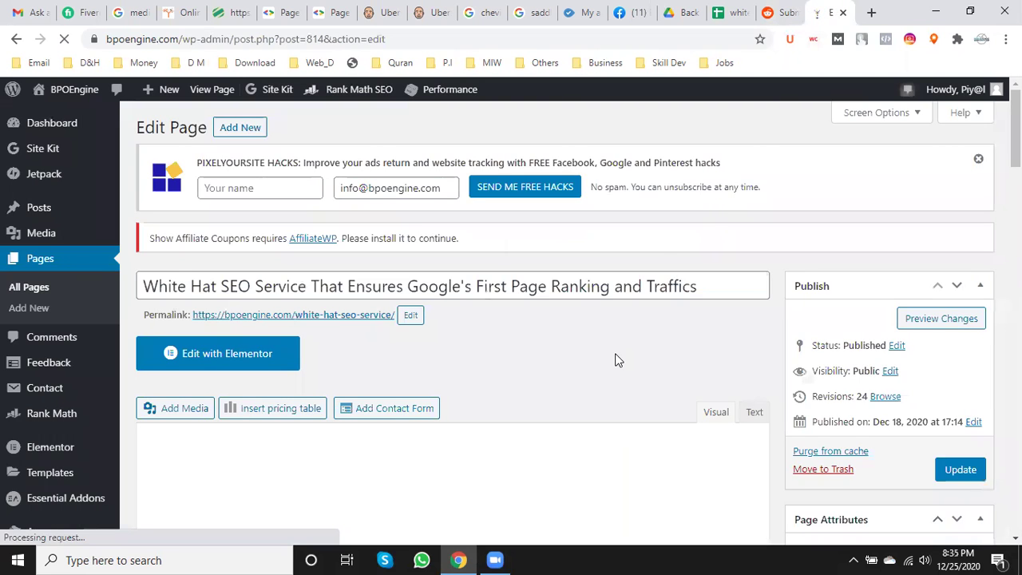
scroll(615, 360, down, 2)
scroll(615, 360, down, 3)
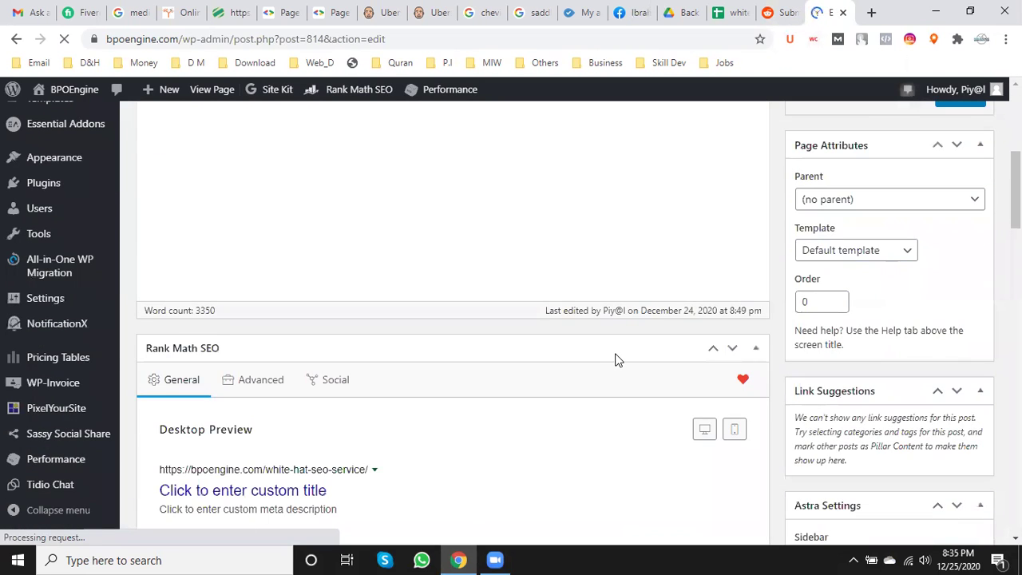
scroll(615, 360, up, 5)
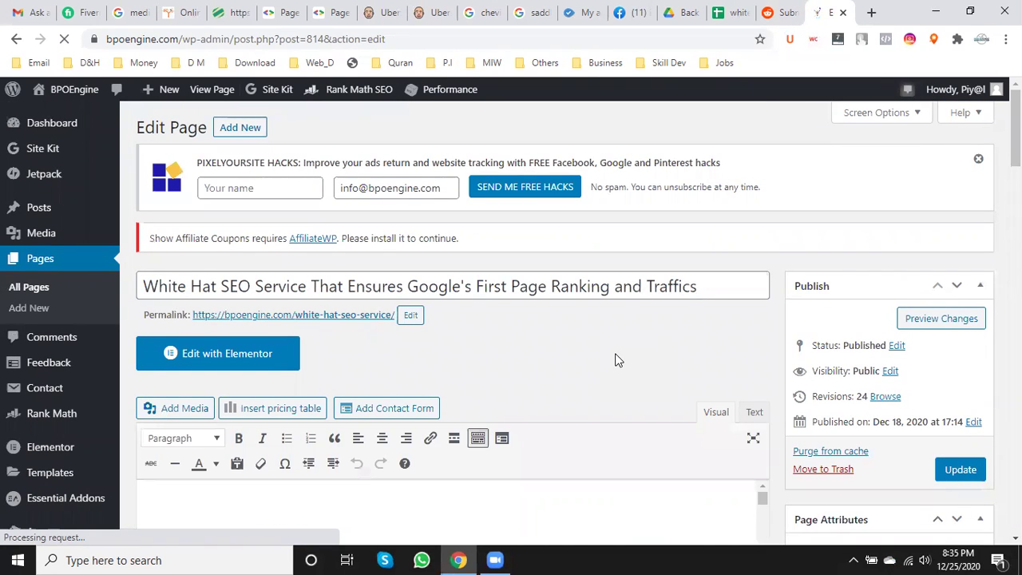
scroll(615, 360, down, 1)
scroll(615, 360, down, 3)
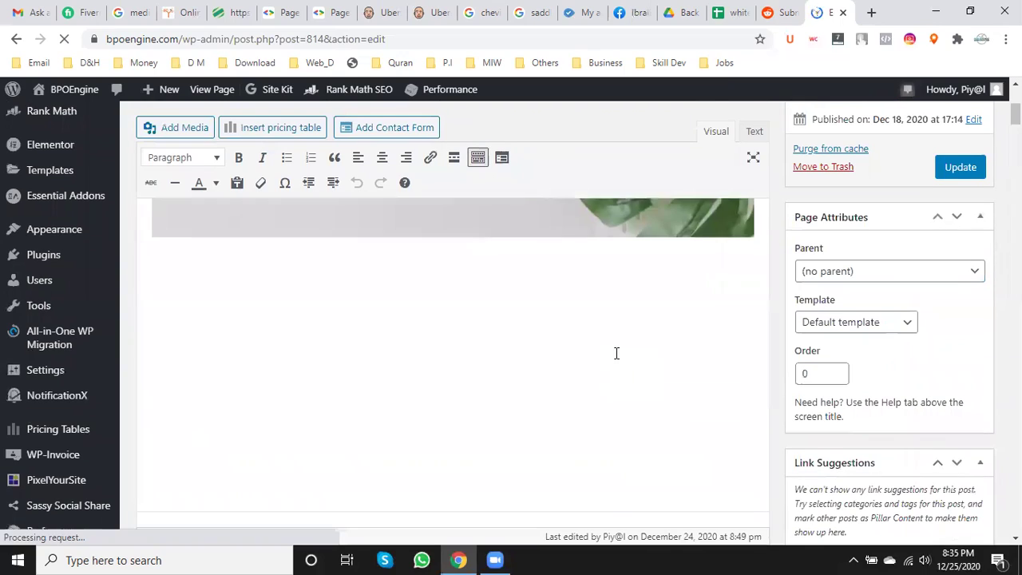
scroll(616, 353, down, 3)
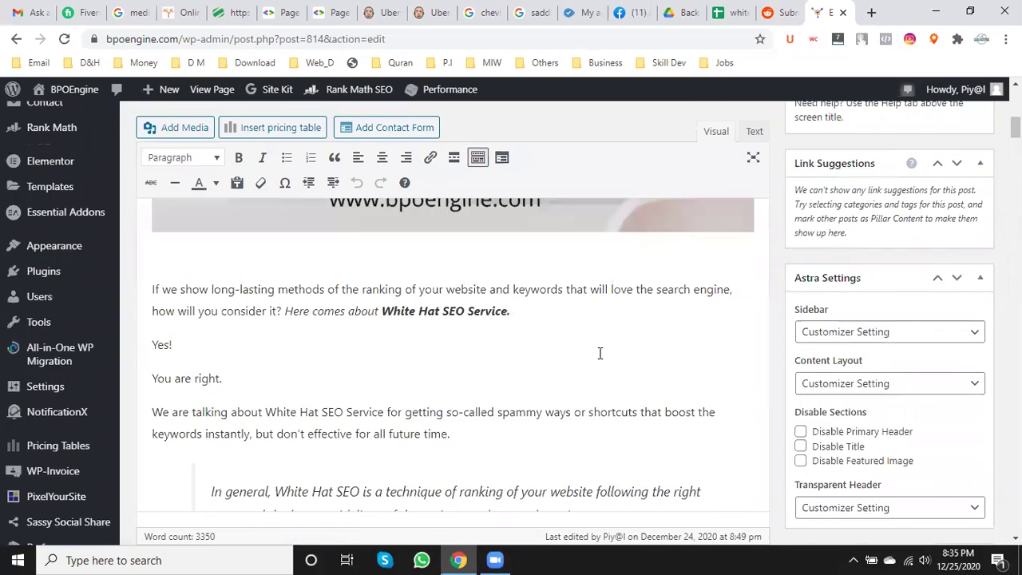
scroll(599, 353, down, 15)
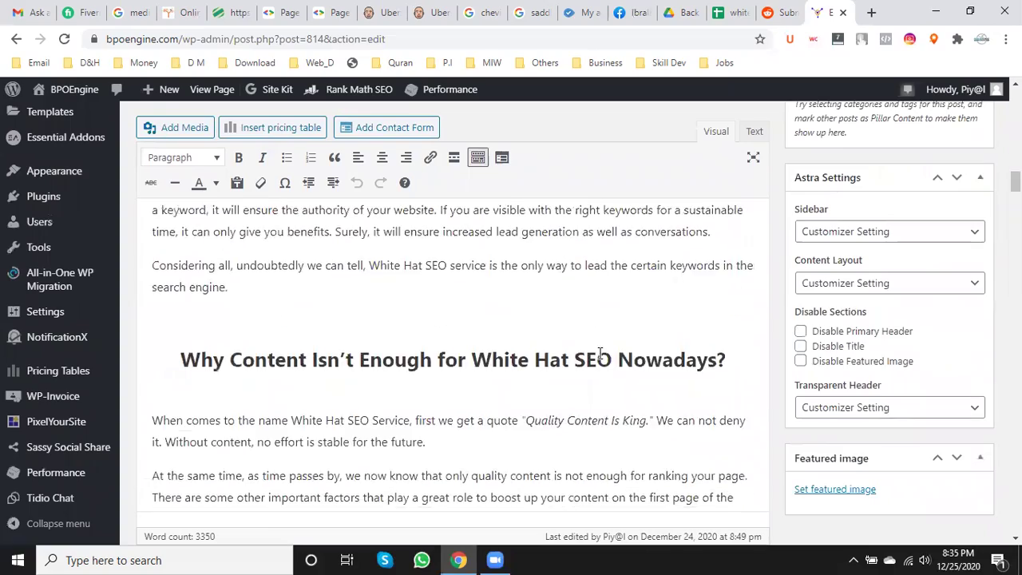
scroll(600, 353, down, 20)
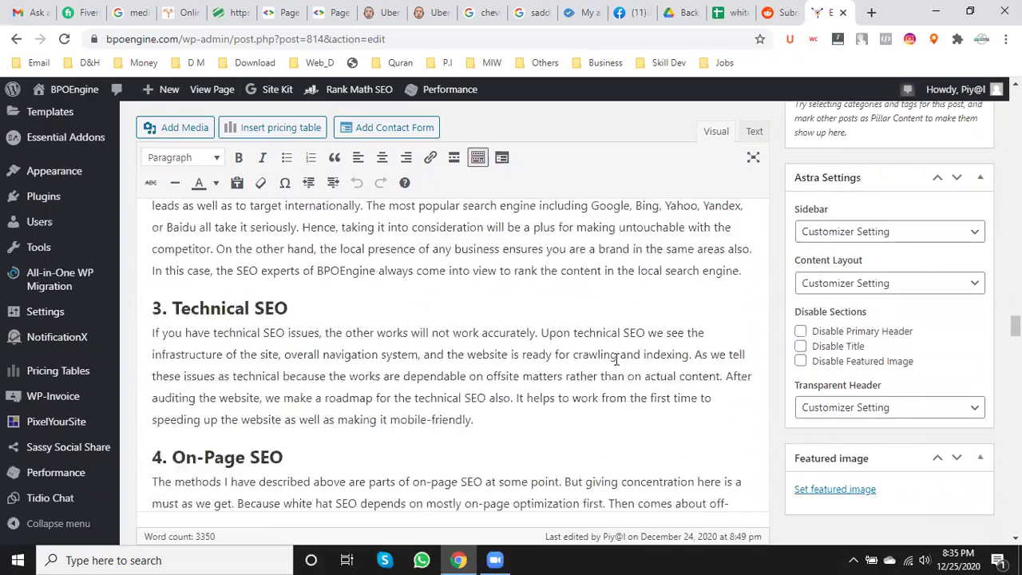
scroll(619, 361, down, 10)
scroll(623, 363, up, 5)
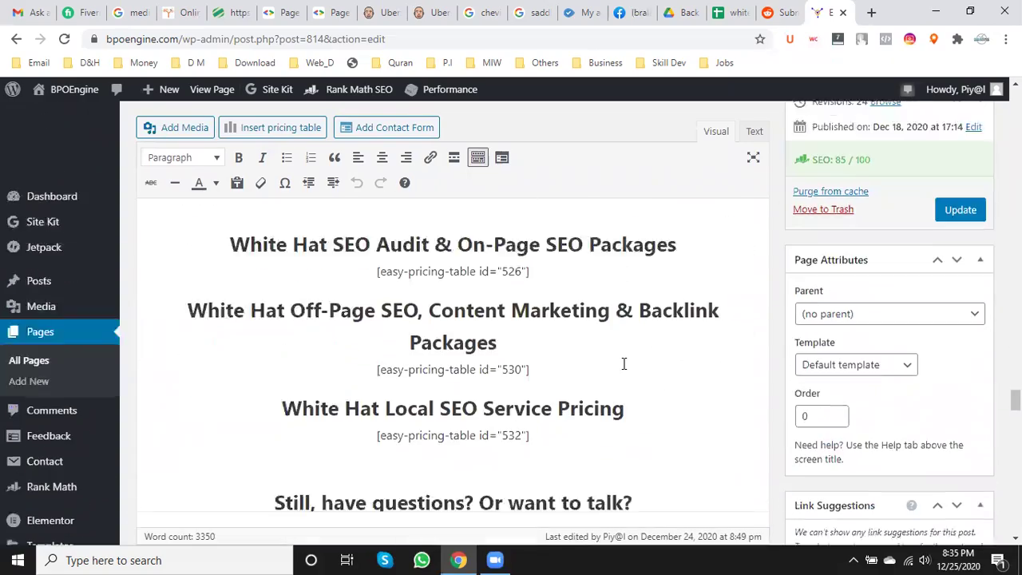
scroll(625, 363, up, 2)
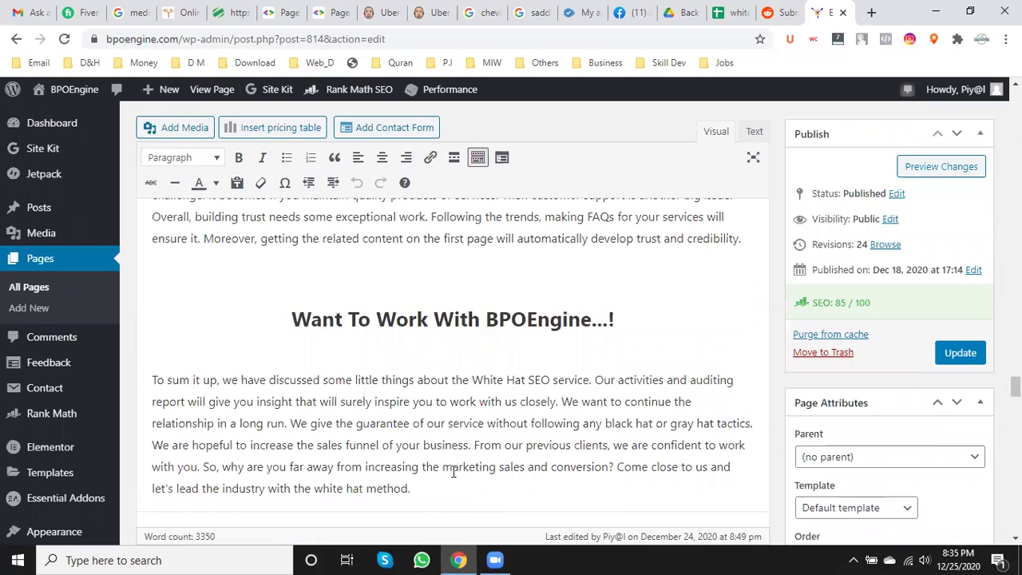
- Select the whole article text and return to Reddit's Create Post form
drag(410, 488, 386, 423)
drag(382, 353, 327, 455)
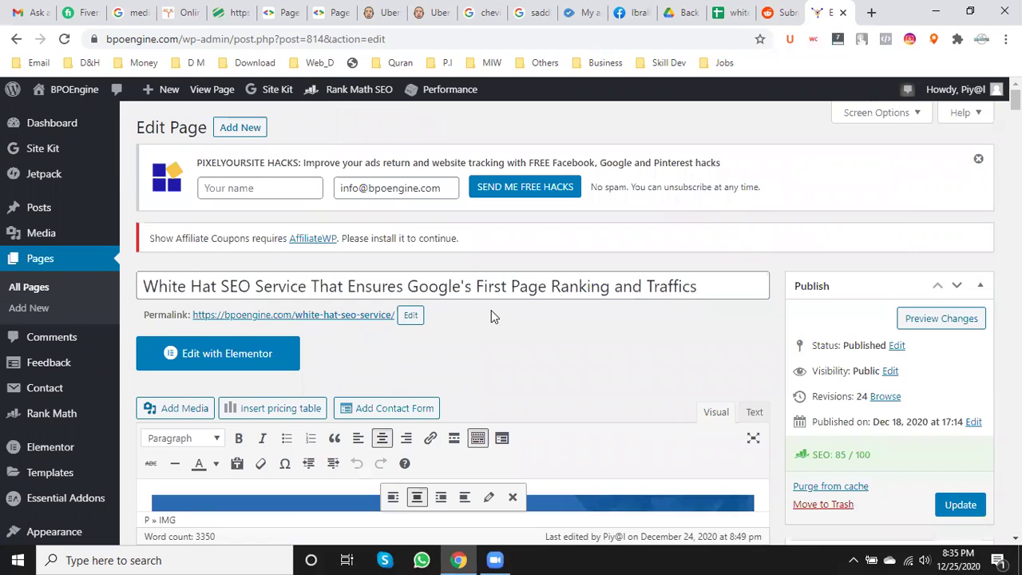
scroll(490, 315, down, 3)
click(779, 12)
- Paste the White Hat SEO article into the post body and delete the broken image placeholder at its top
click(199, 301)
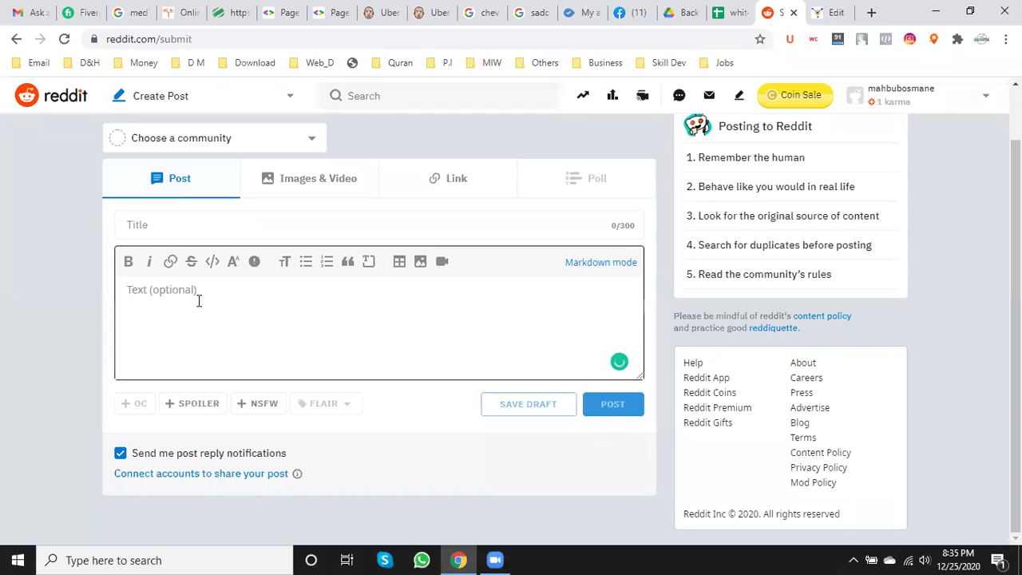
key(ctrl+v)
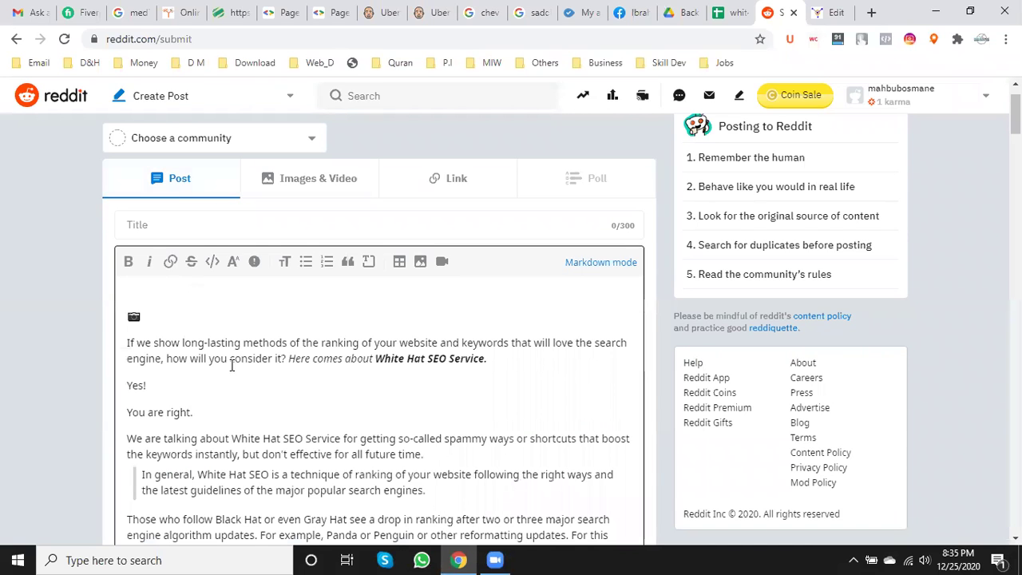
click(137, 320)
key(BackSpace)
scroll(158, 345, down, 6)
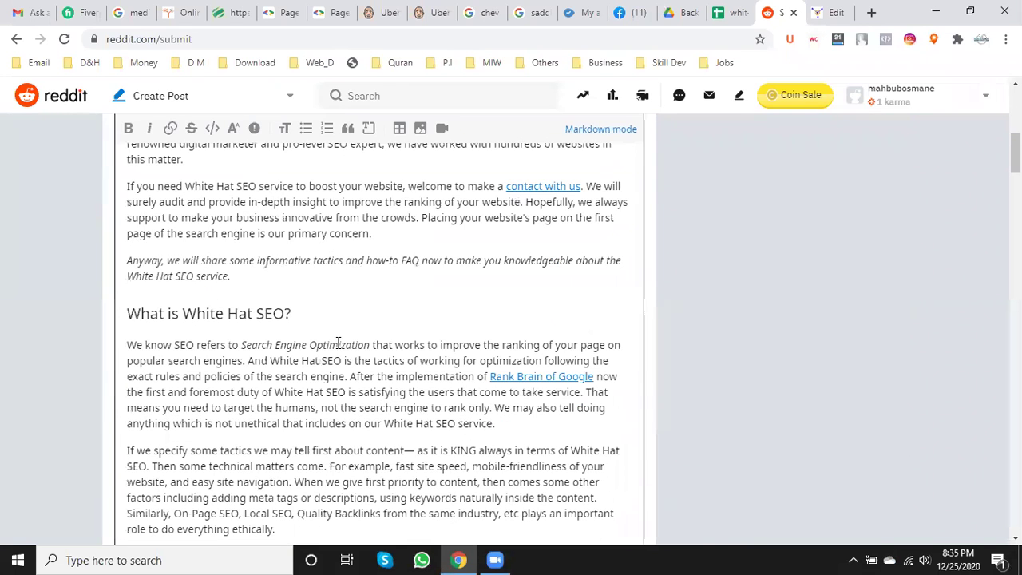
- Check where the 'contact with us', 'Rank Brain of Google' and BPOEngine links in the pasted text point
click(558, 186)
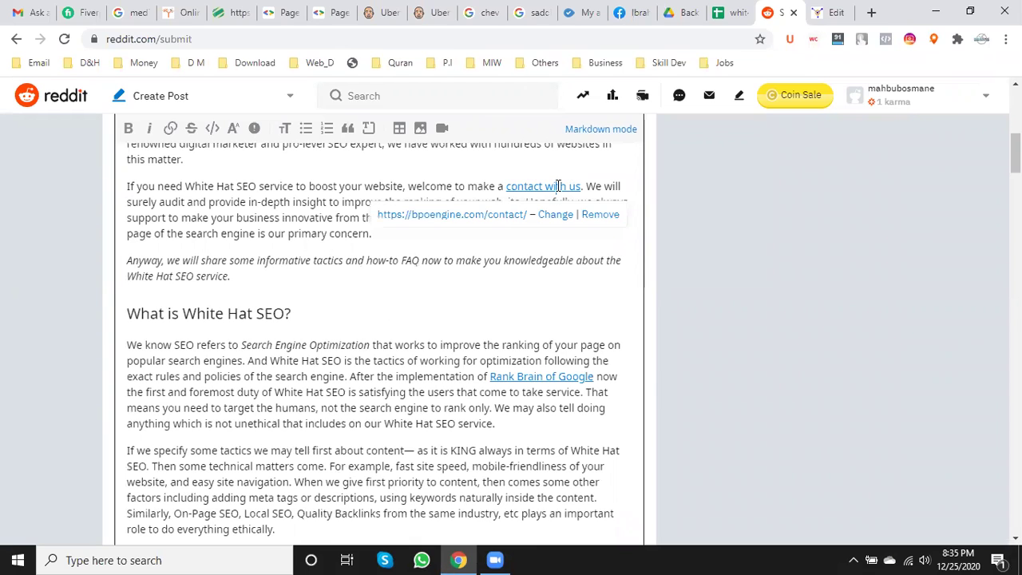
click(543, 376)
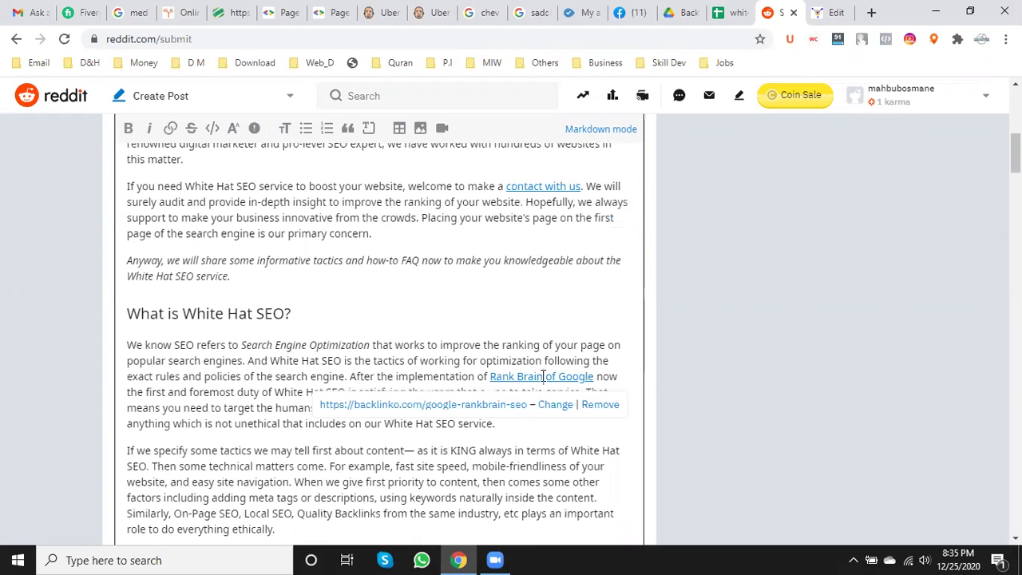
click(382, 375)
scroll(383, 372, down, 5)
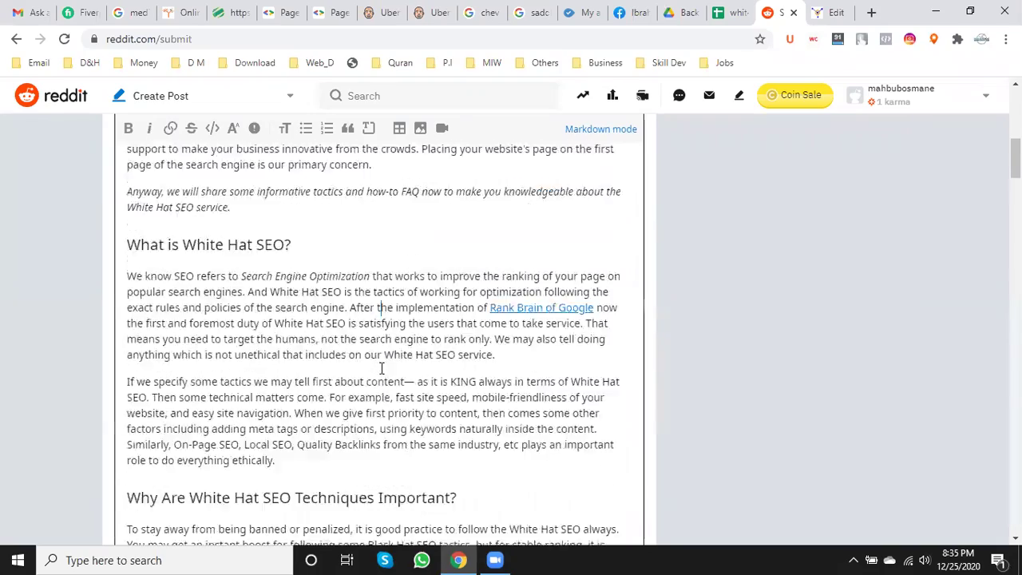
scroll(386, 362, down, 15)
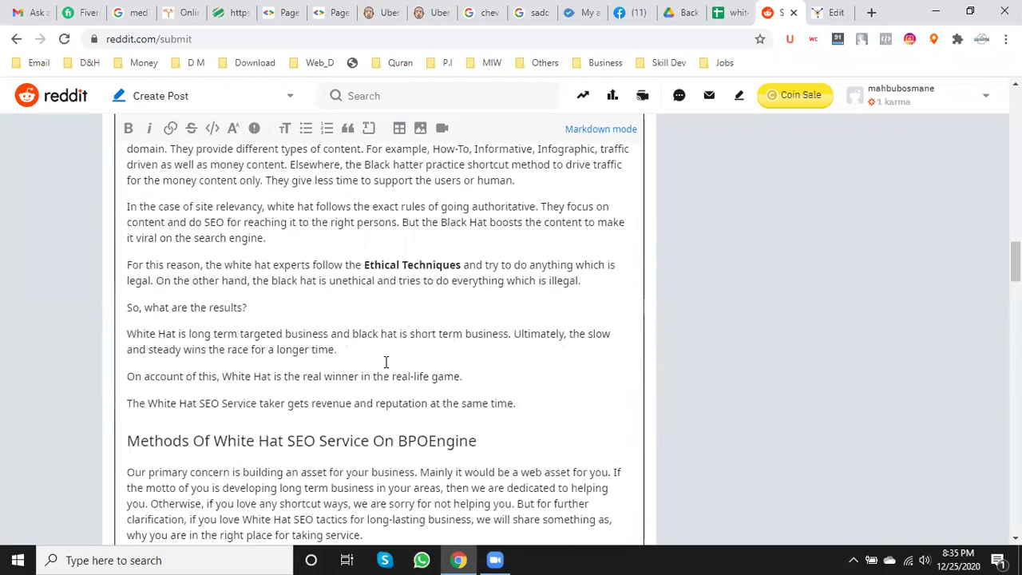
scroll(386, 362, down, 15)
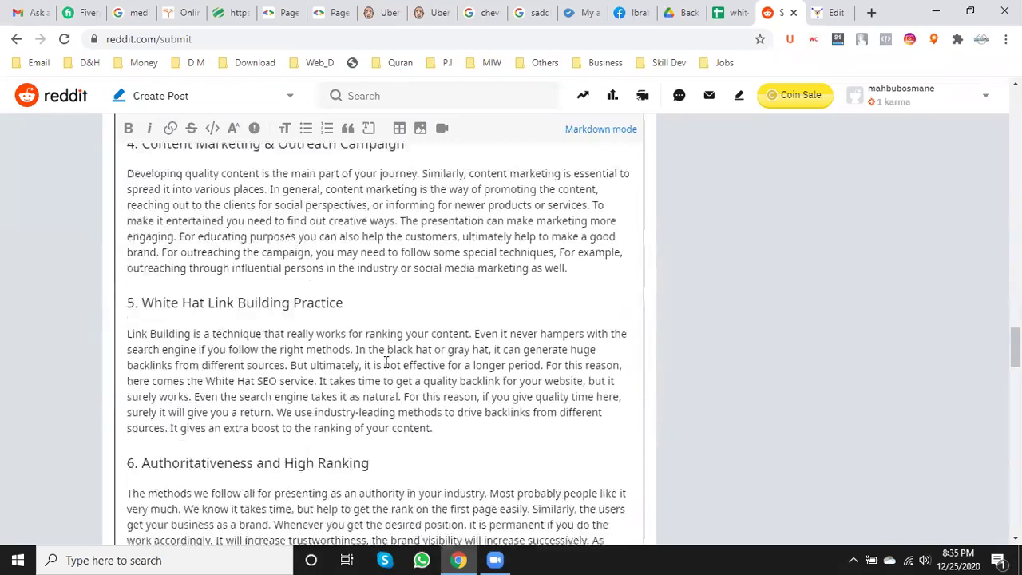
scroll(385, 362, down, 4)
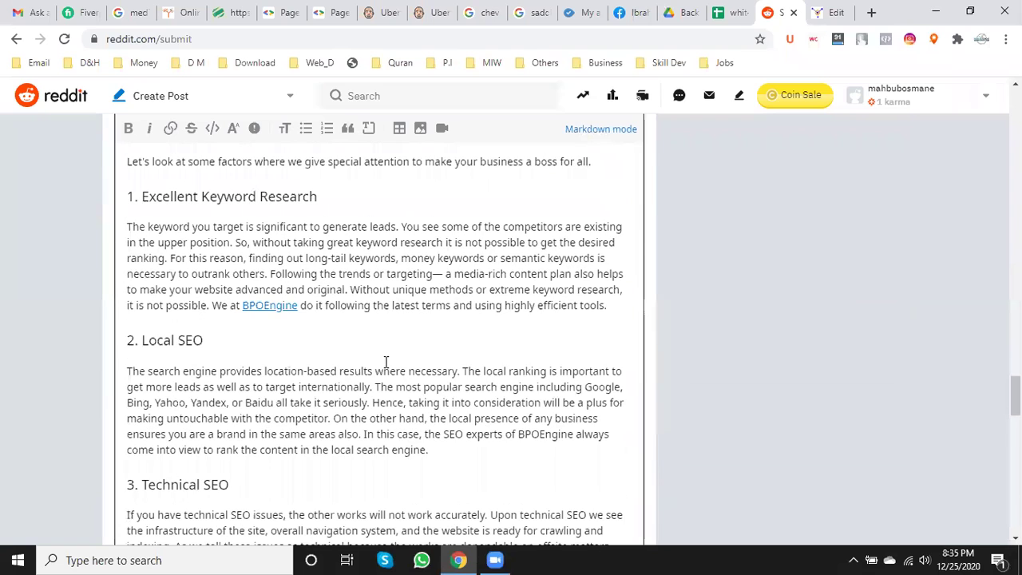
click(277, 311)
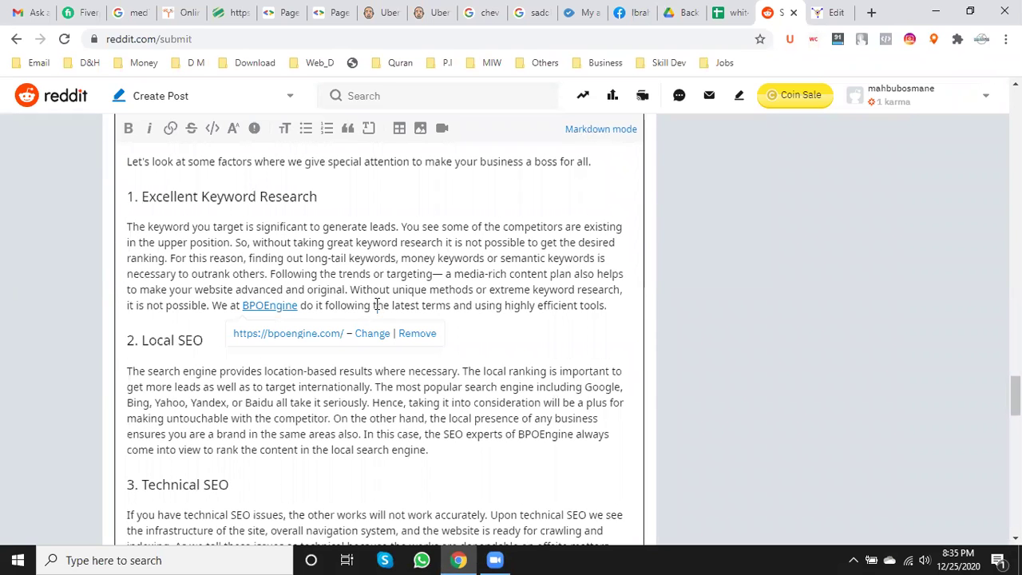
click(376, 304)
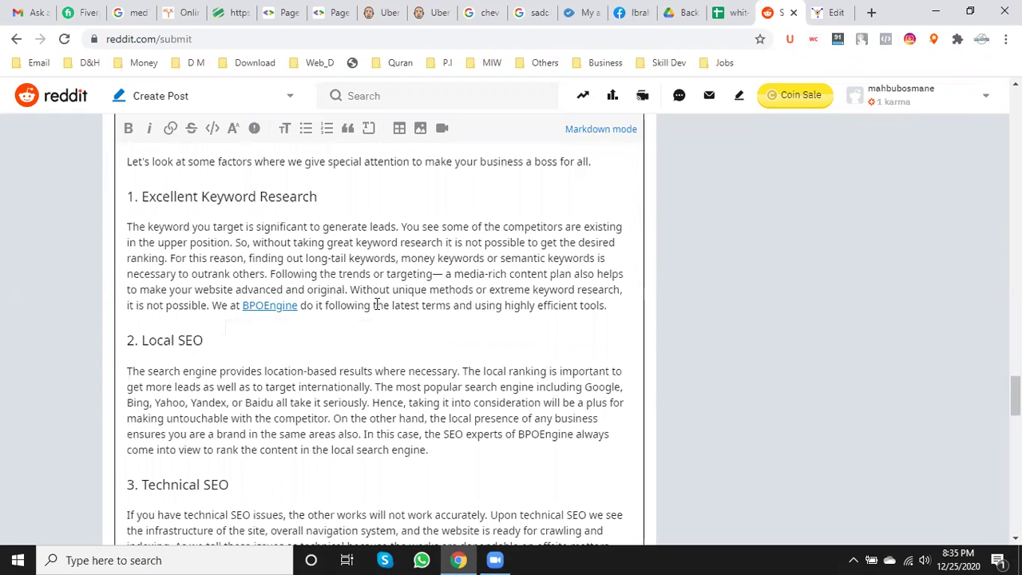
click(587, 558)
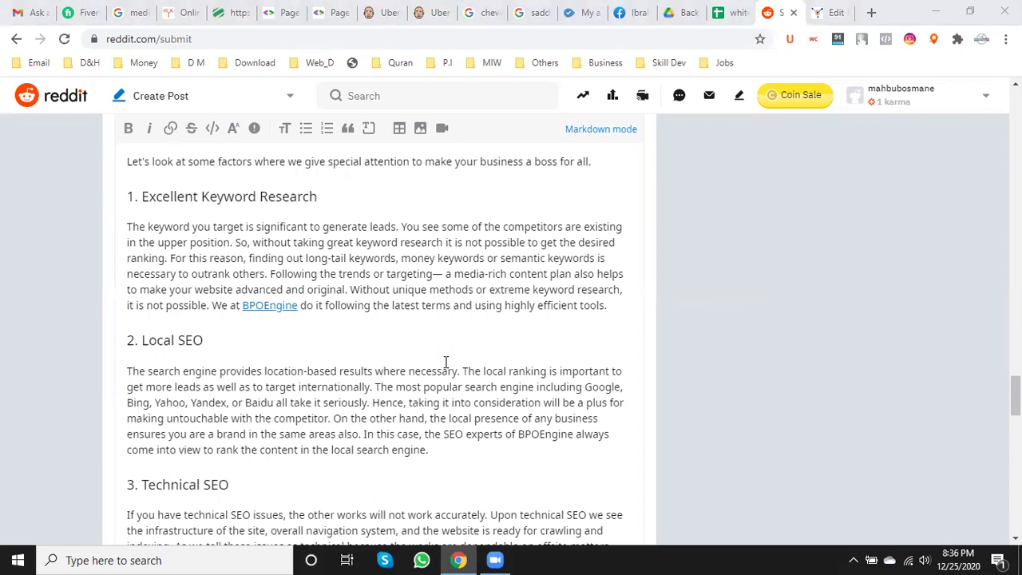
- Select 'White Hat SEO service' in the last paragraph, then open the live WordPress page in a new tab
scroll(446, 362, down, 15)
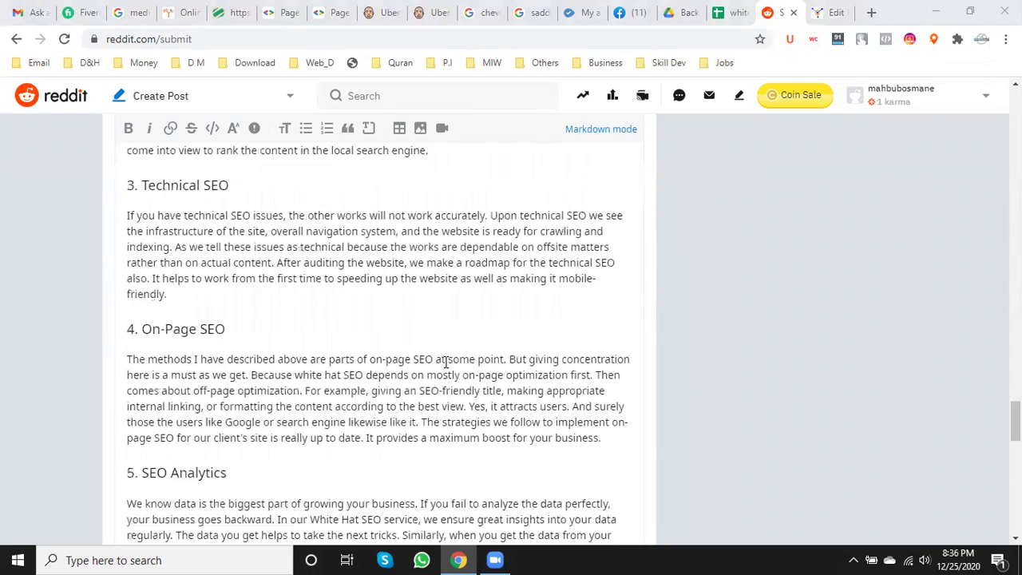
scroll(447, 361, down, 4)
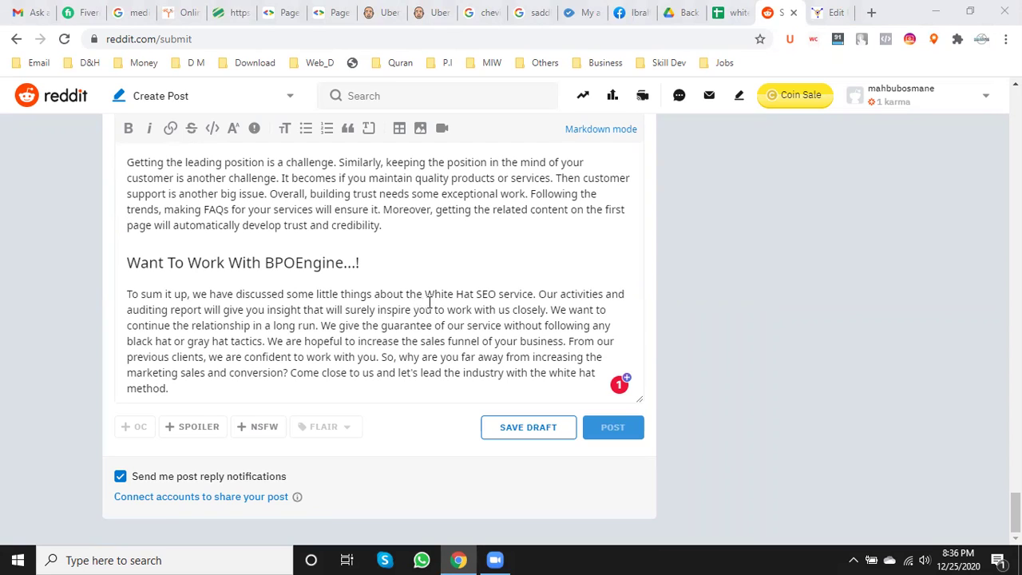
drag(424, 294, 534, 295)
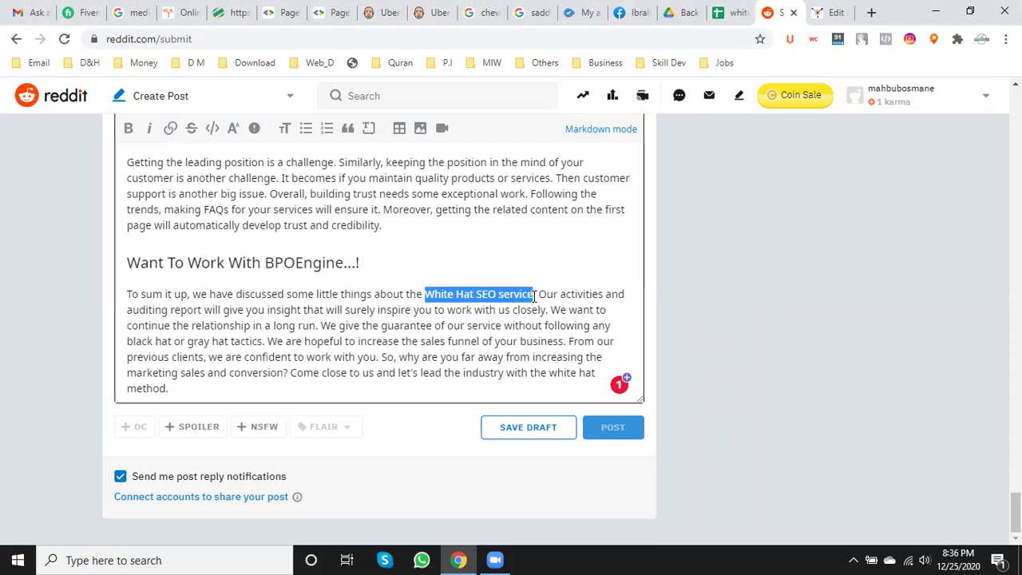
click(830, 12)
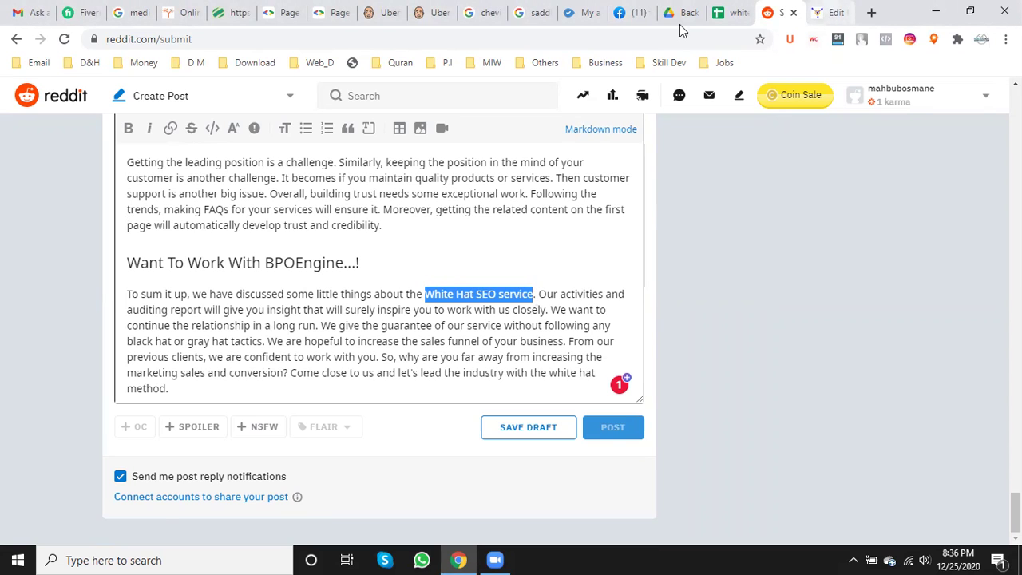
right_click(224, 94)
click(298, 101)
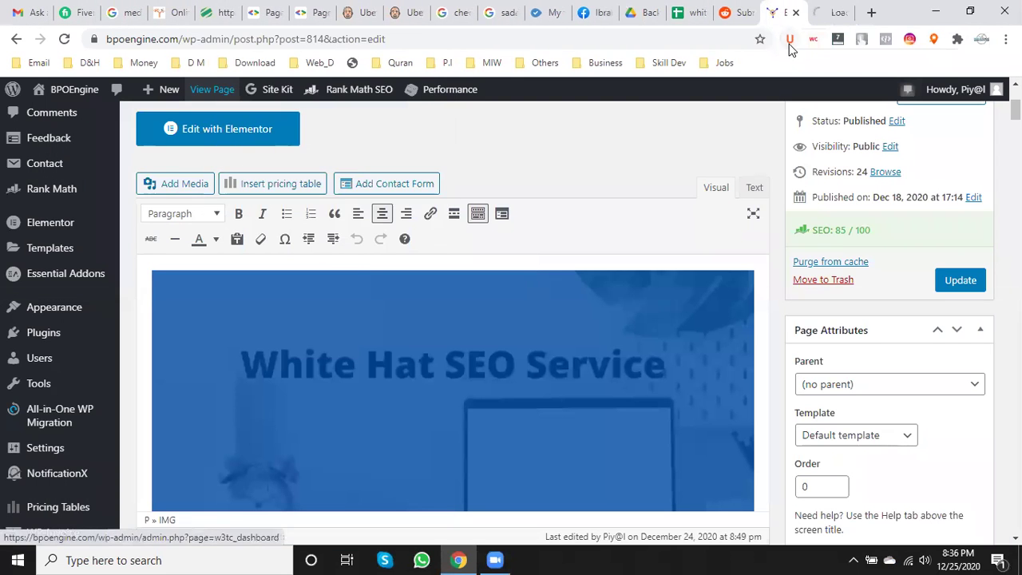
click(840, 7)
click(370, 36)
key(ctrl+c)
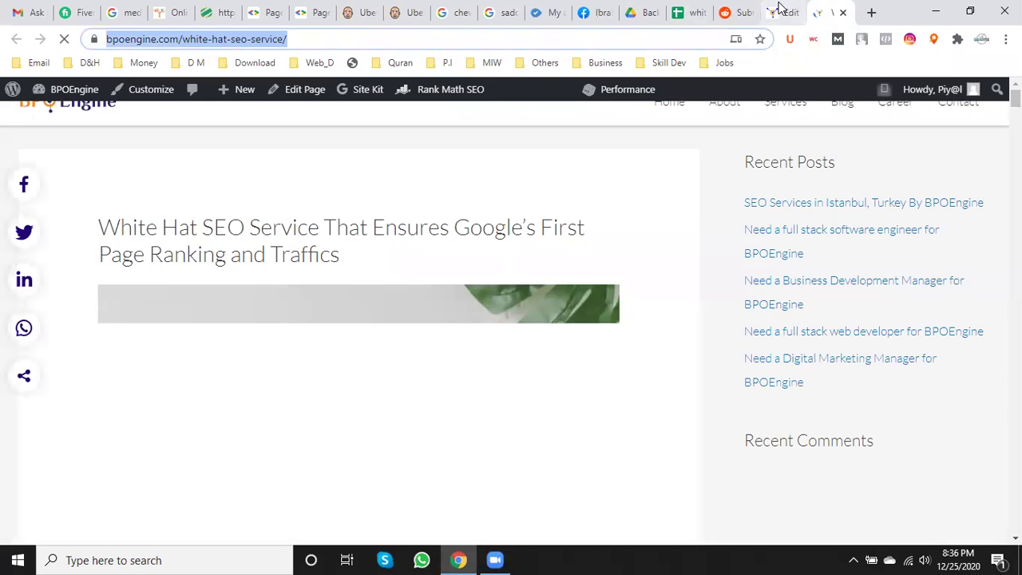
click(780, 11)
scroll(634, 272, down, 5)
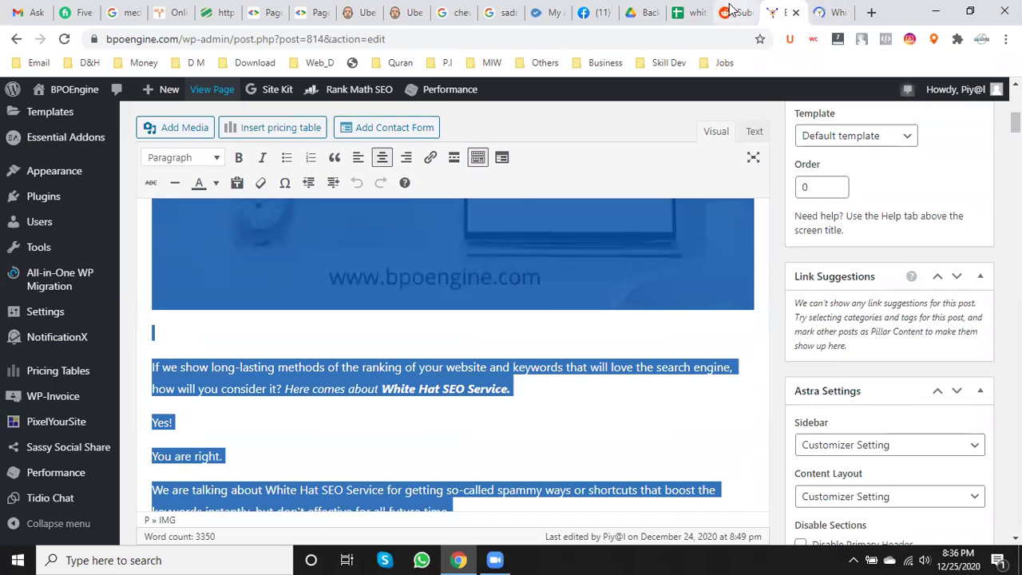
- Back in the Reddit draft, reselect 'White Hat SEO service' in the closing paragraph and scroll to the top
click(730, 12)
click(530, 332)
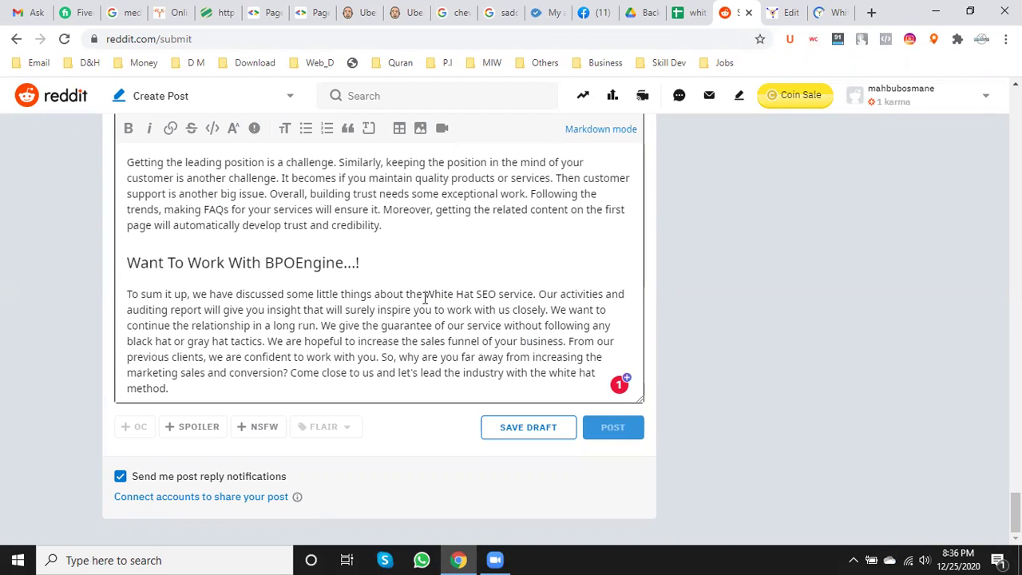
drag(427, 294, 540, 293)
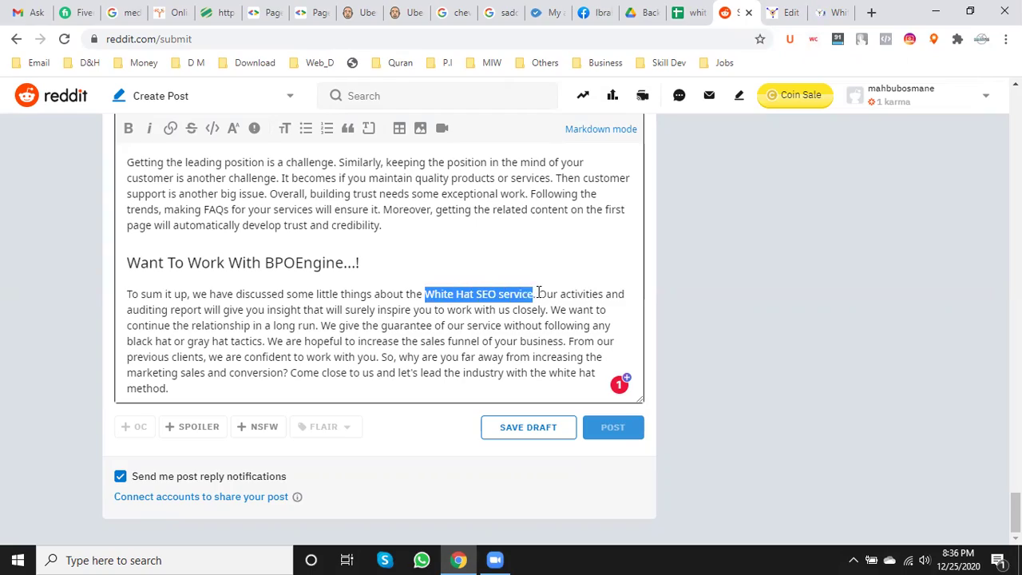
scroll(513, 302, up, 5)
scroll(514, 302, up, 20)
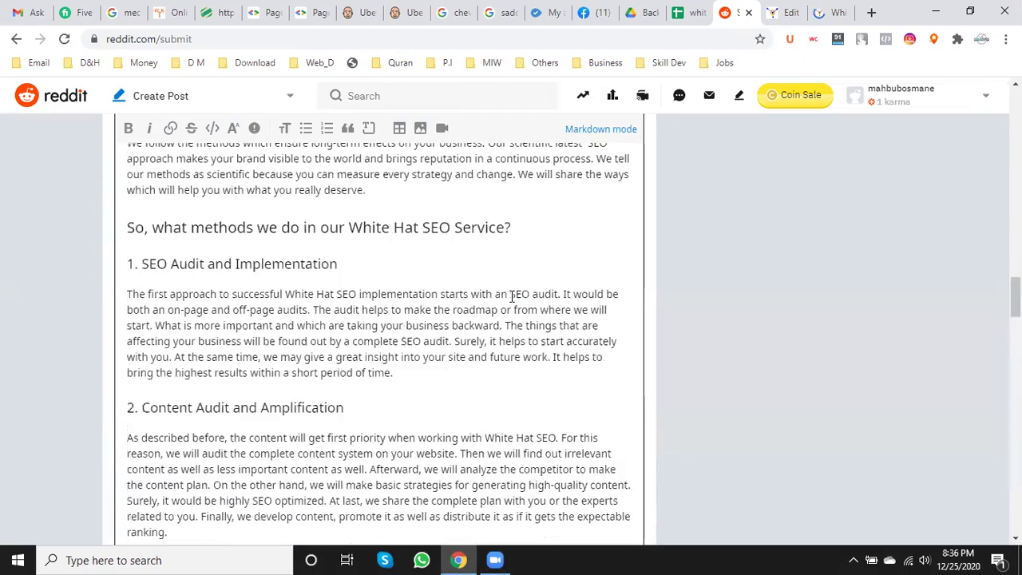
scroll(512, 296, up, 15)
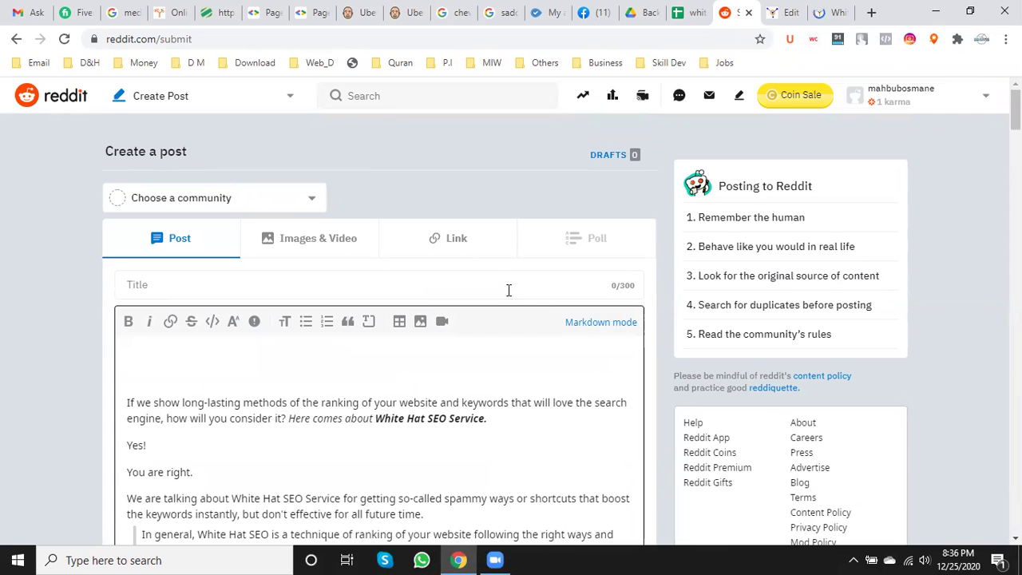
click(455, 253)
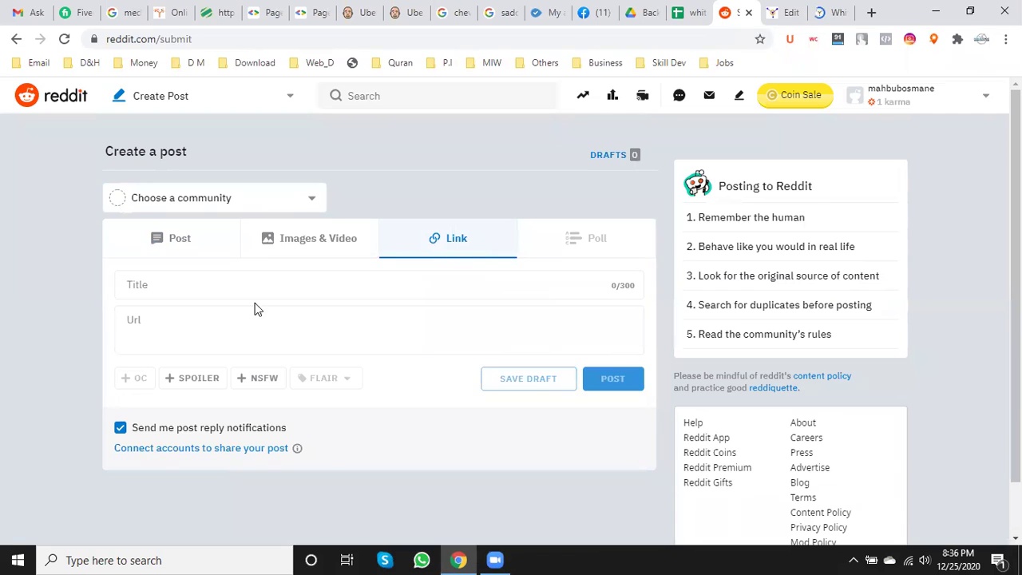
click(192, 341)
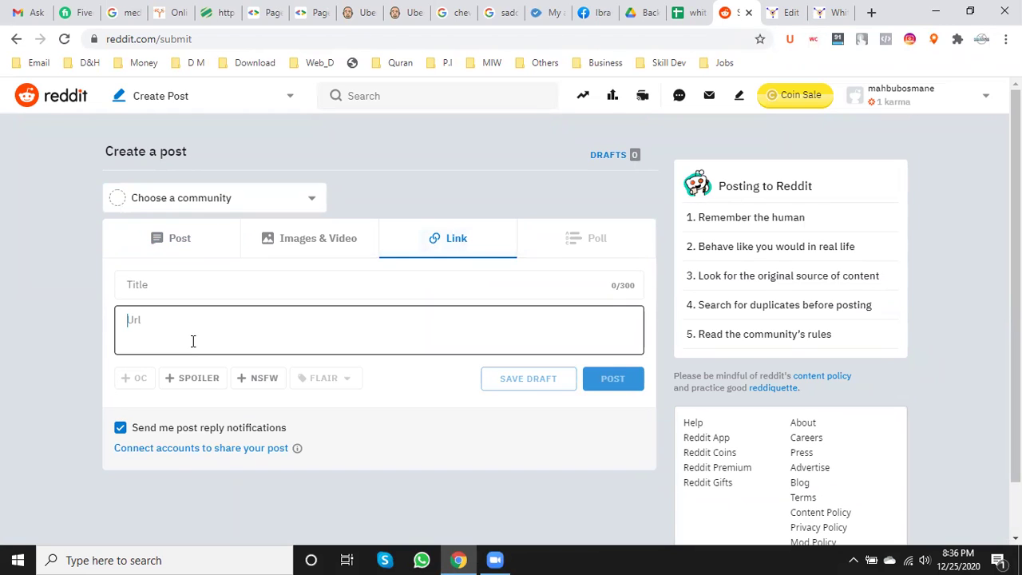
key(ctrl+v)
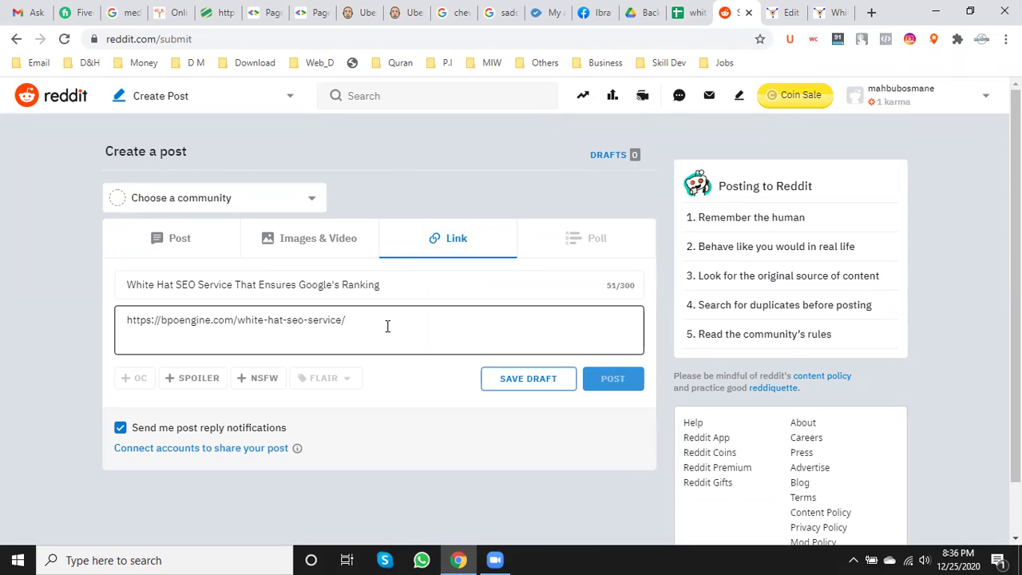
click(324, 287)
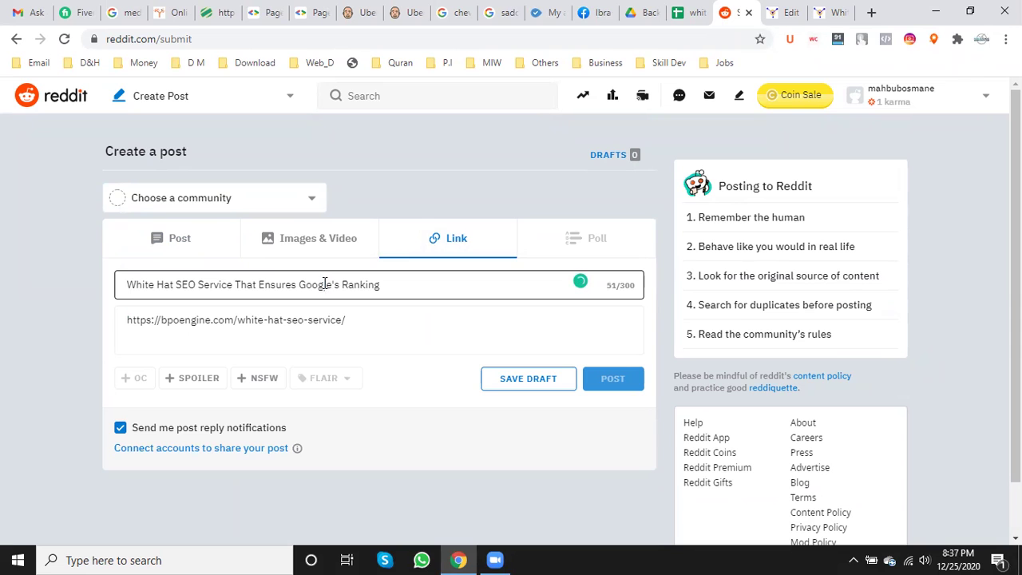
click(178, 243)
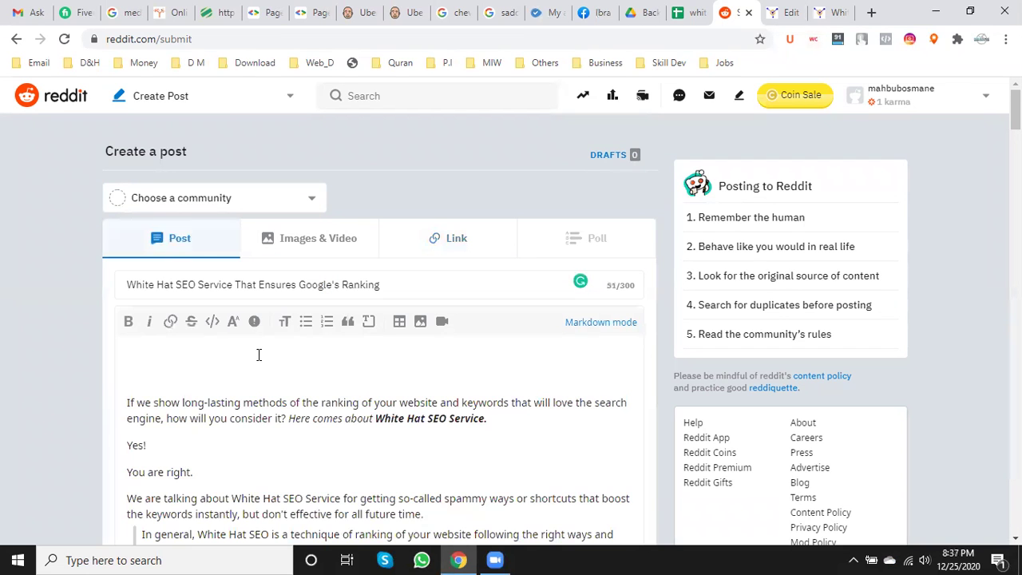
click(191, 326)
drag(228, 402, 299, 420)
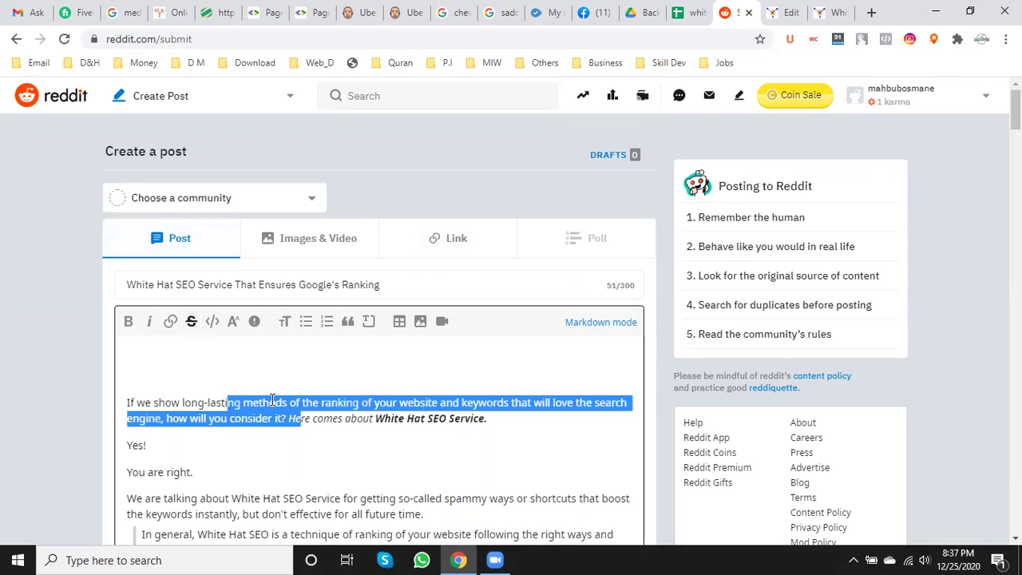
click(191, 326)
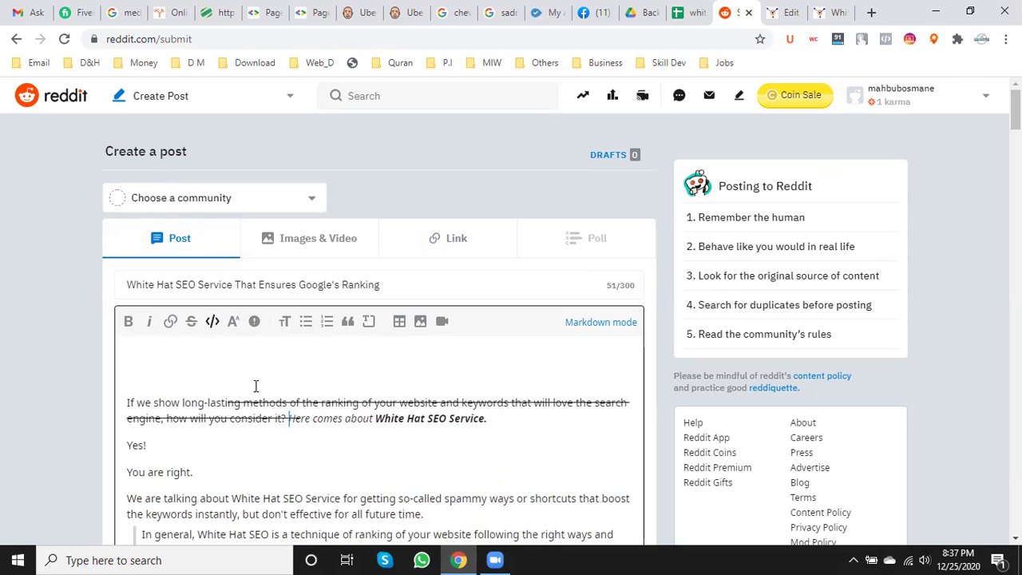
key(ctrl+z)
click(217, 393)
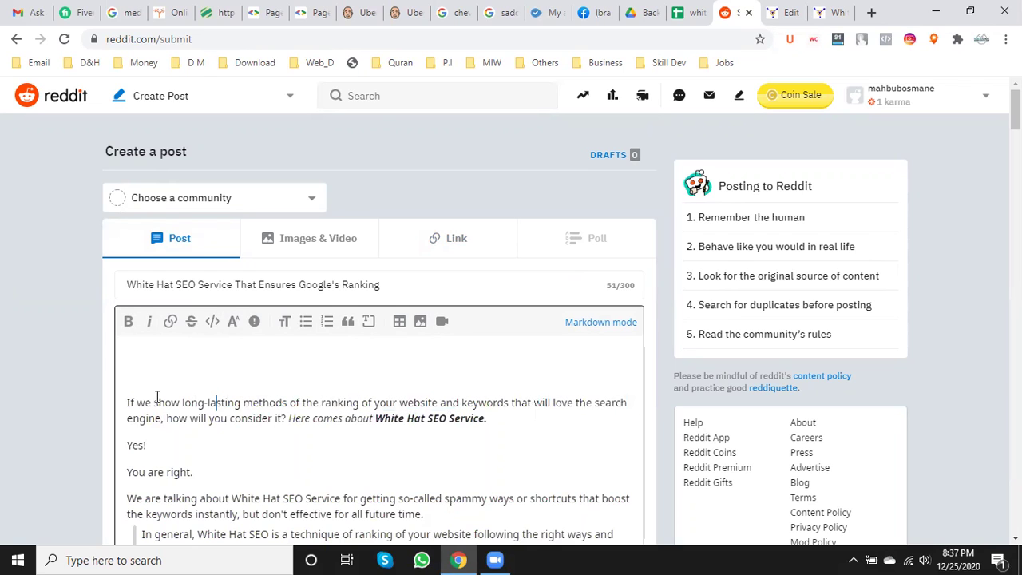
drag(152, 403, 119, 406)
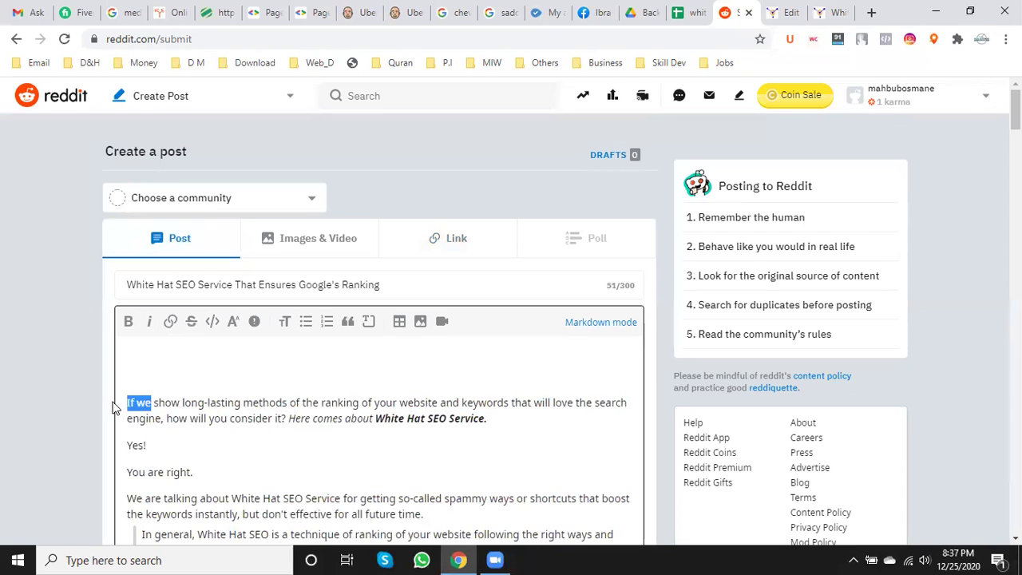
click(192, 324)
click(205, 404)
drag(151, 402, 119, 403)
click(191, 321)
click(205, 403)
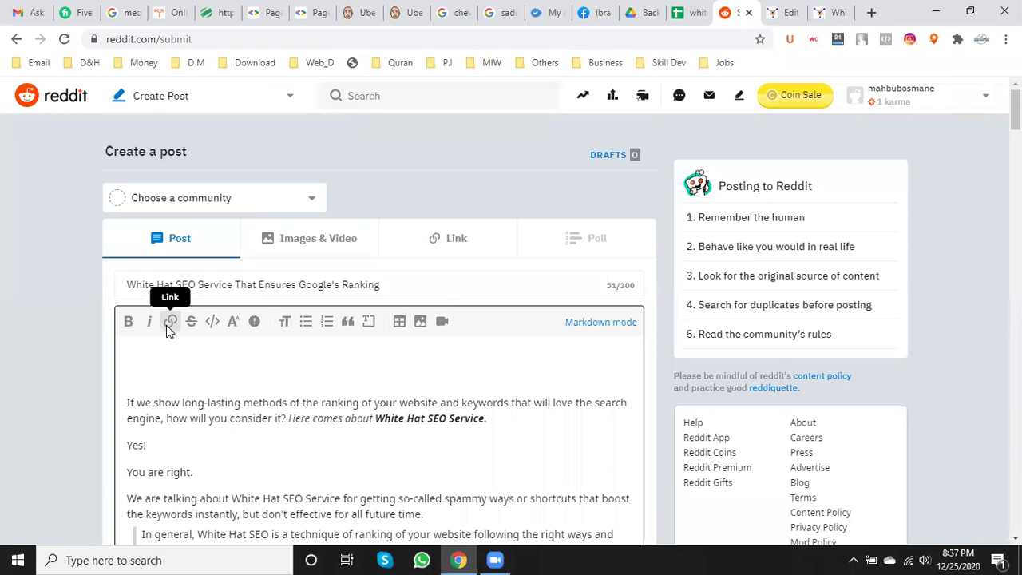
click(383, 421)
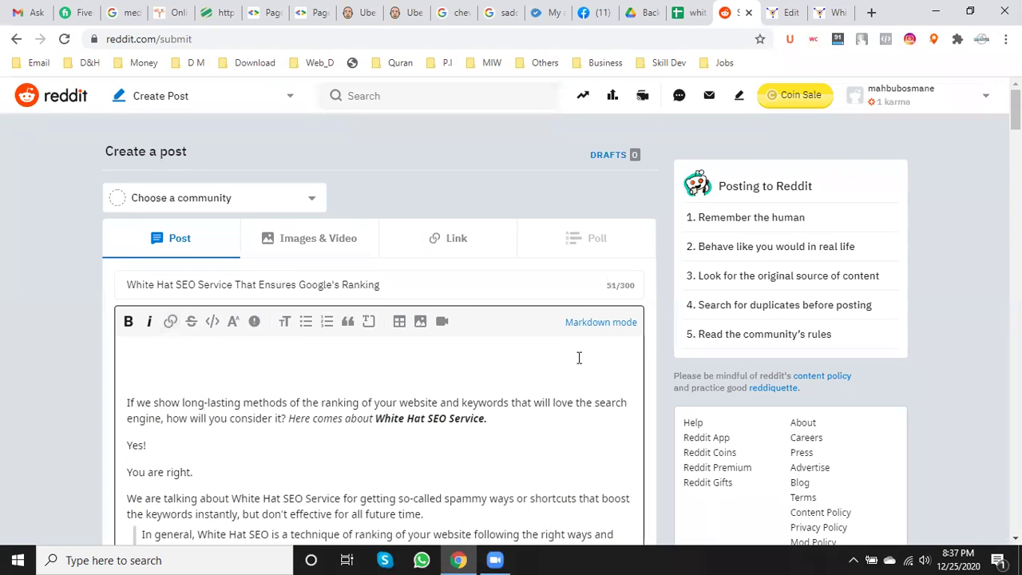
- Copy the BPOEngine White Hat SEO page address and scroll to the bottom of the Reddit draft
click(824, 12)
click(205, 39)
right_click(206, 39)
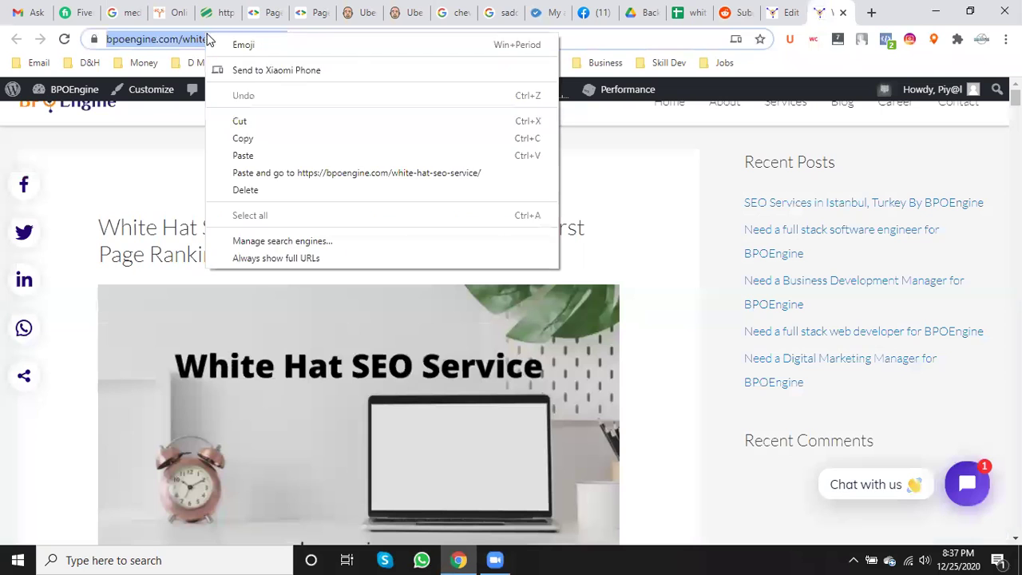
click(248, 139)
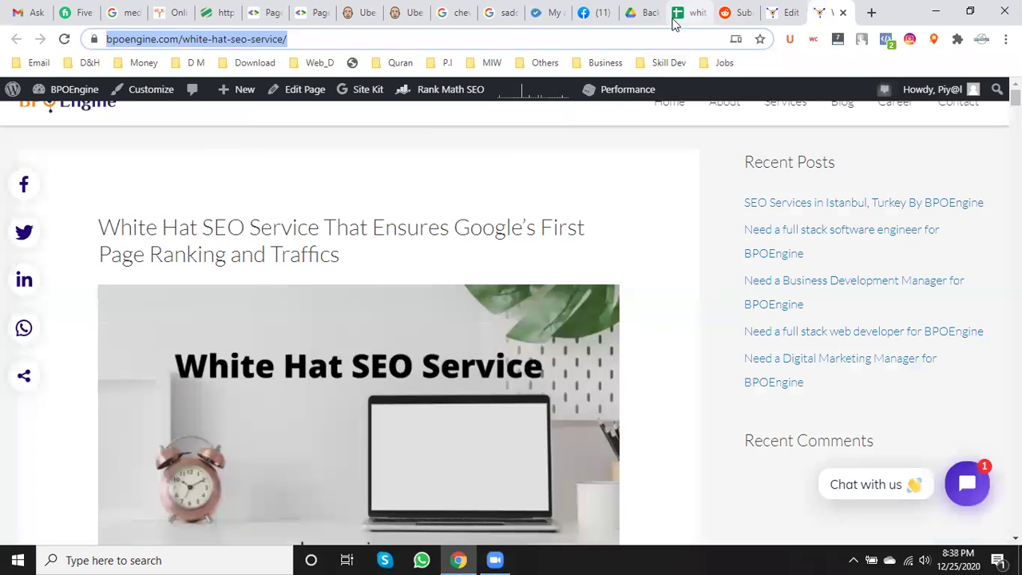
click(650, 10)
click(691, 10)
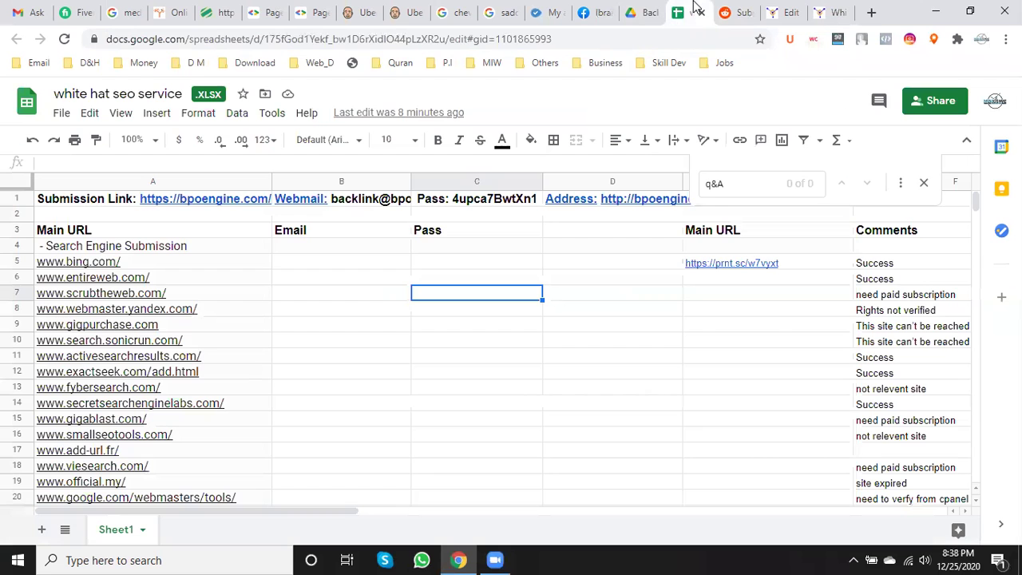
click(726, 12)
scroll(408, 463, down, 10)
scroll(422, 458, down, 20)
scroll(428, 456, down, 12)
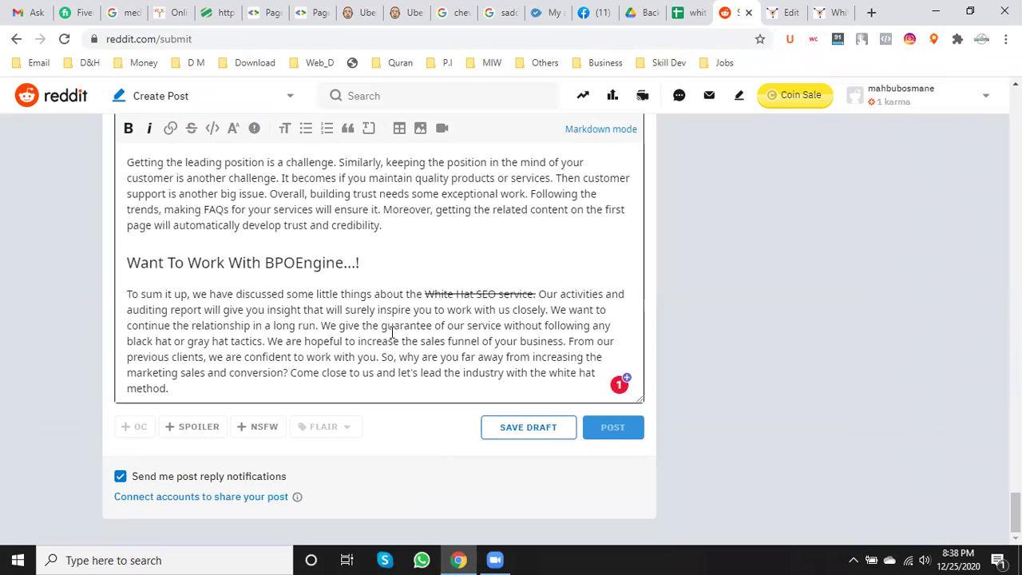
- Change the closing heading to 'Want To Work With Me!'
click(358, 265)
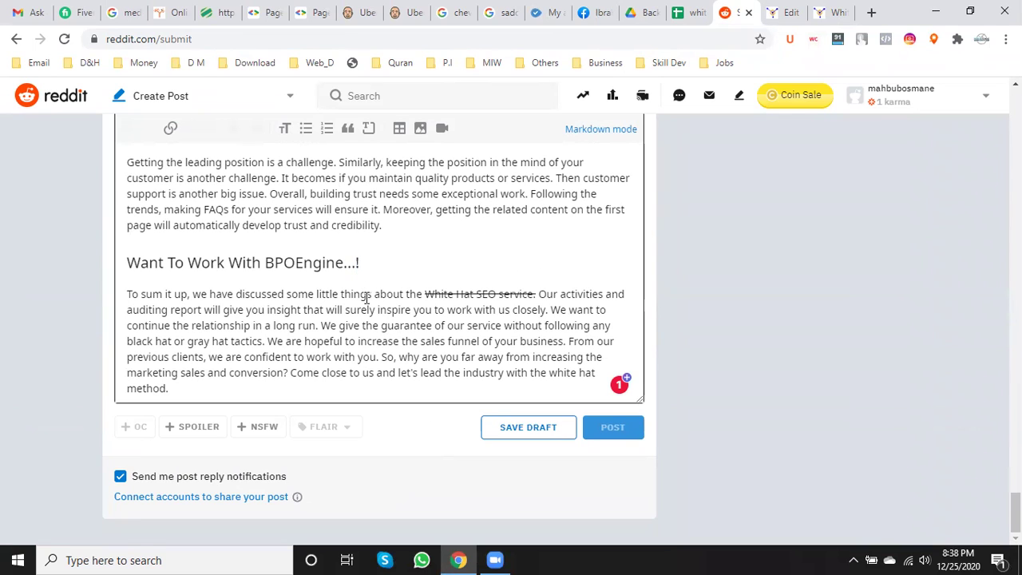
key(BackSpace)
key(BackSpace)
key(BackSpace)
key(BackSpace)
key(BackSpace)
key(BackSpace)
key(BackSpace)
key(BackSpace)
key(BackSpace)
key(BackSpace)
key(BackSpace)
text(Me)
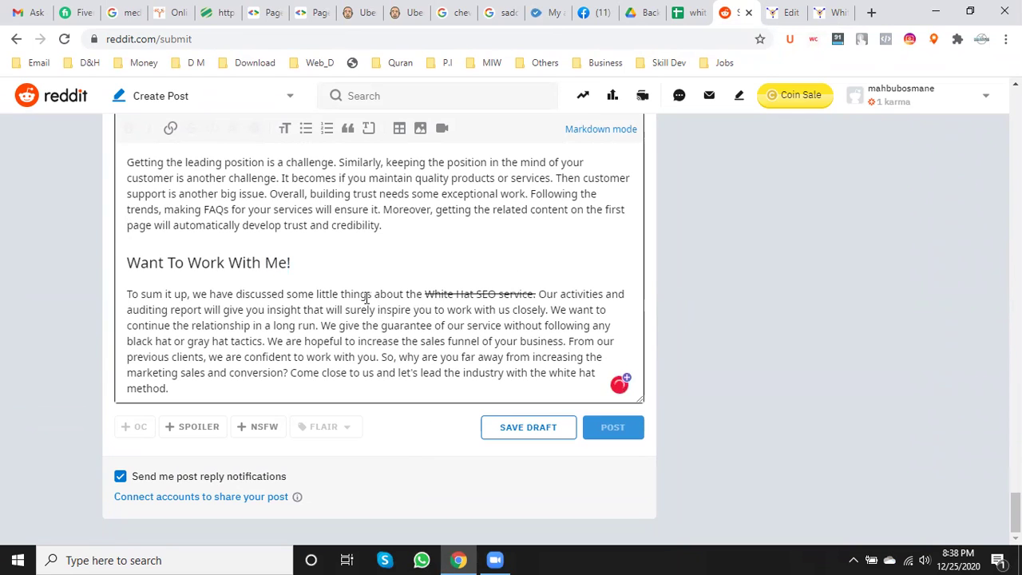
- Remove the strikethrough from 'White Hat SEO service' and link it to the copied BPOEngine page URL
click(422, 294)
drag(426, 294, 533, 294)
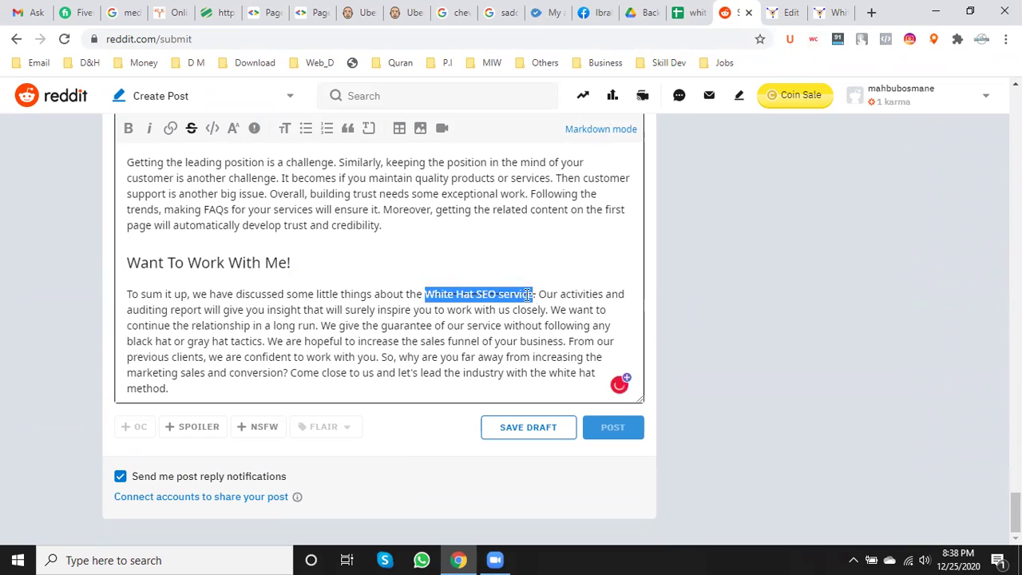
click(190, 129)
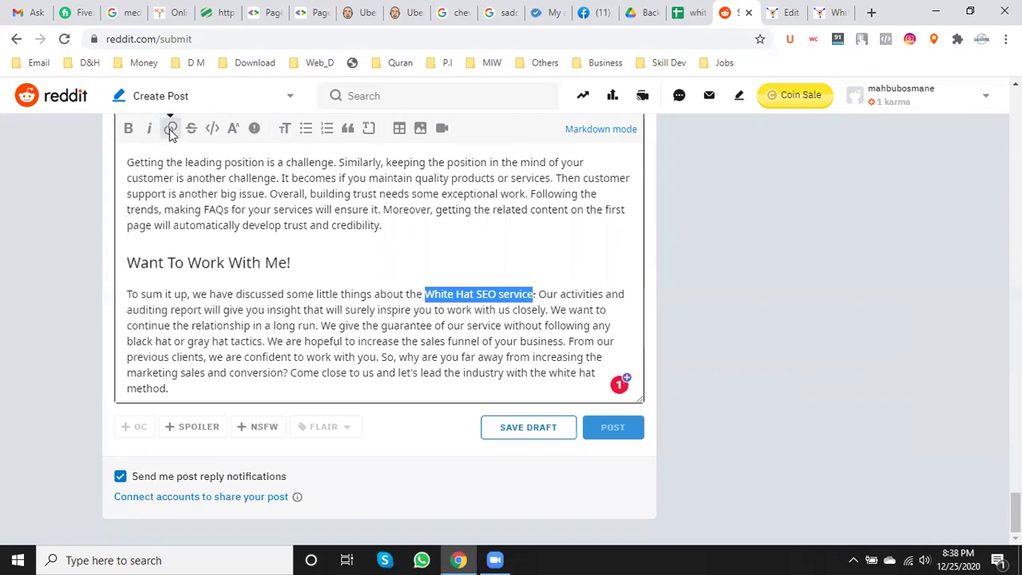
click(170, 130)
click(414, 363)
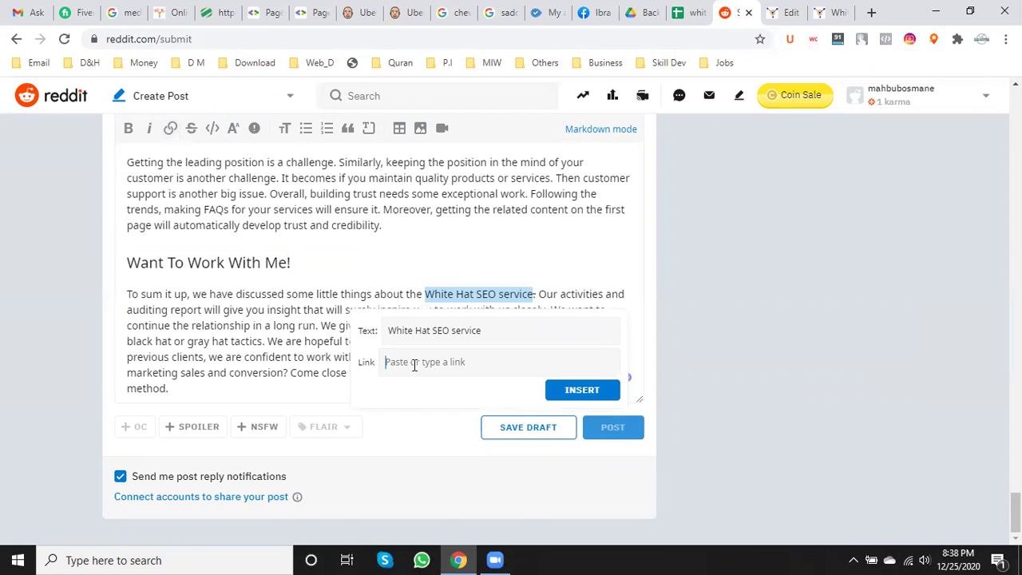
text(https://topoengine.com/white-hat-seo-service/)
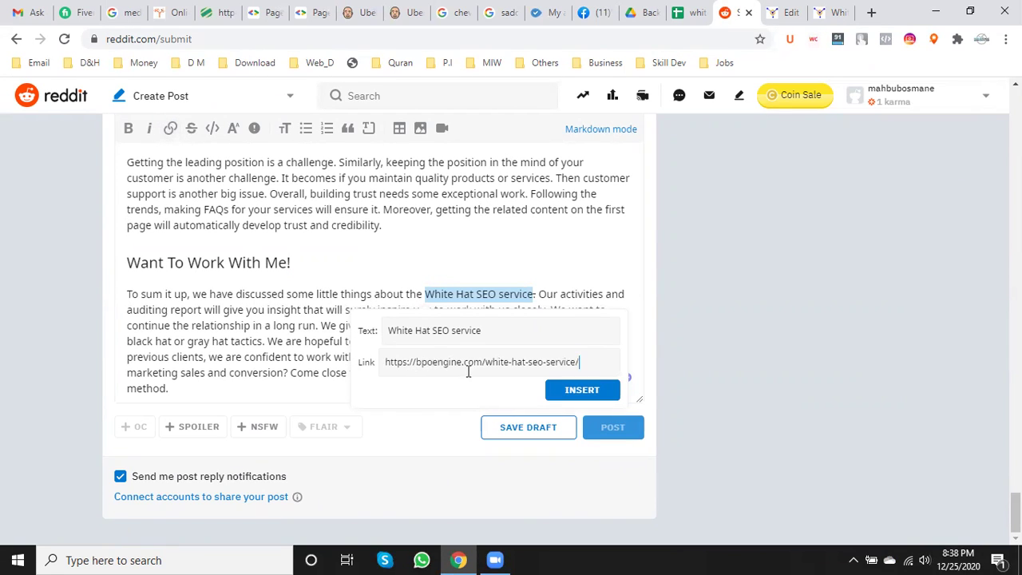
click(576, 390)
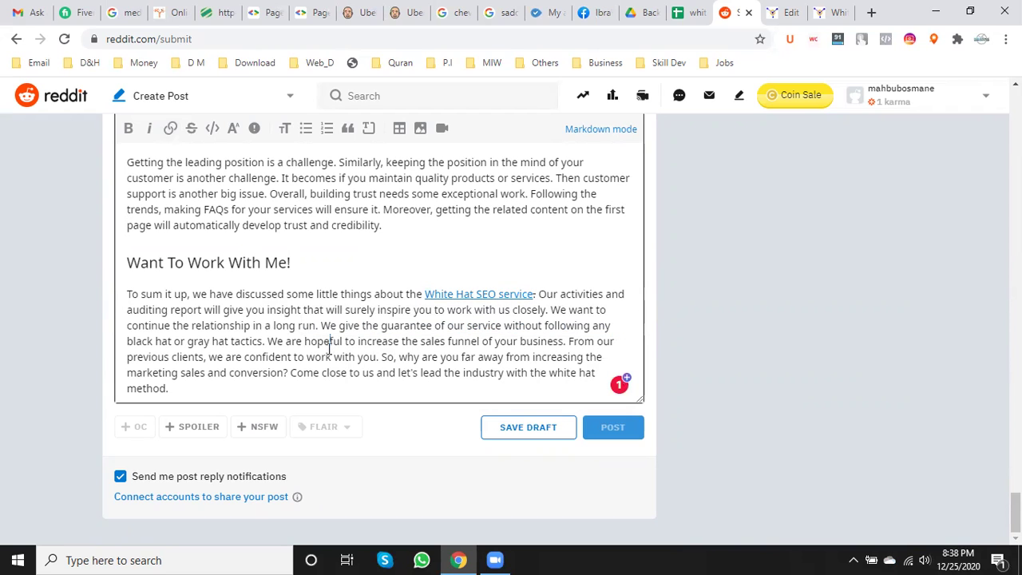
click(476, 294)
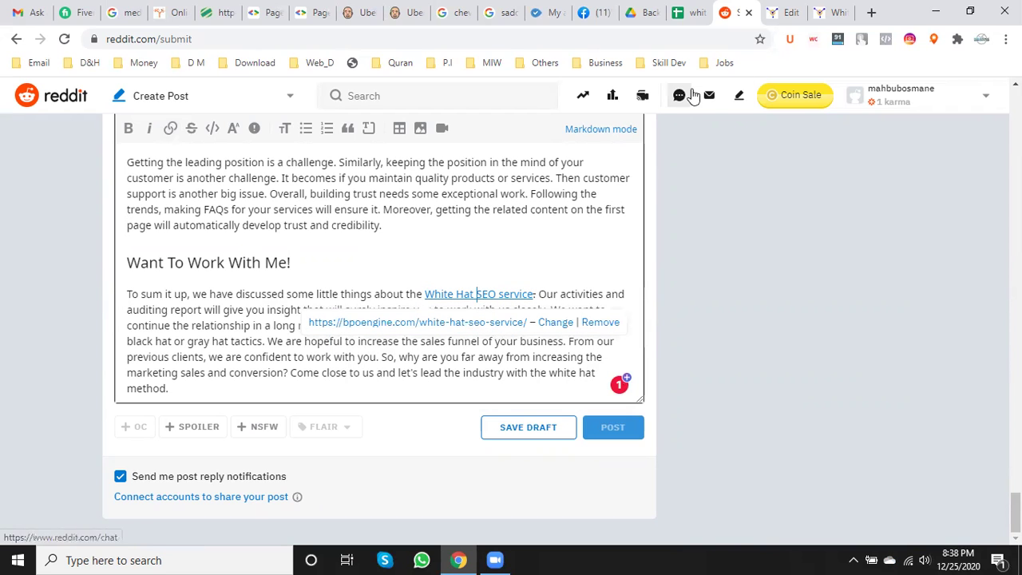
- Select the words 'SEO expert' in the WordPress post
click(787, 12)
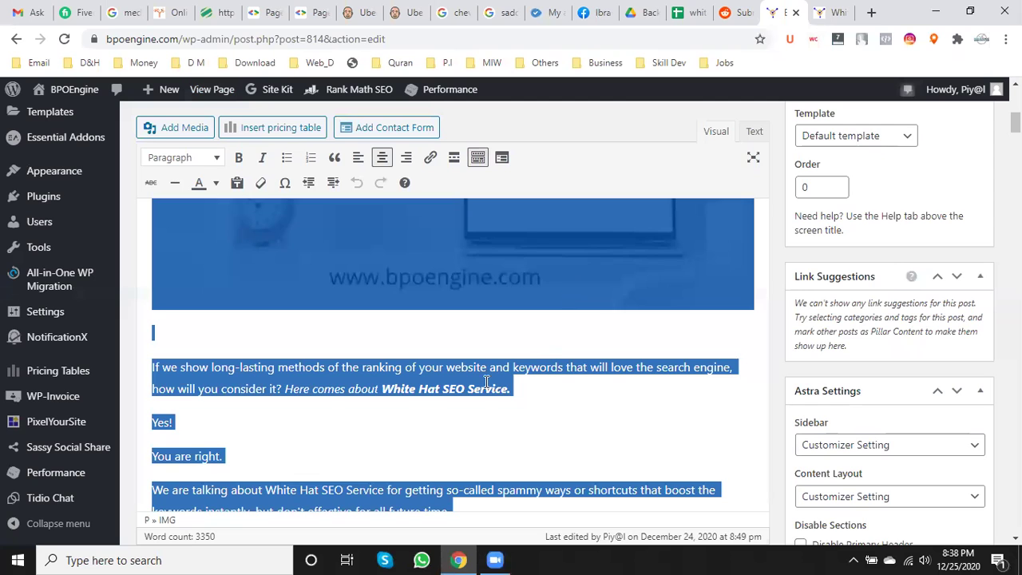
click(486, 381)
scroll(486, 384, down, 3)
scroll(486, 383, down, 3)
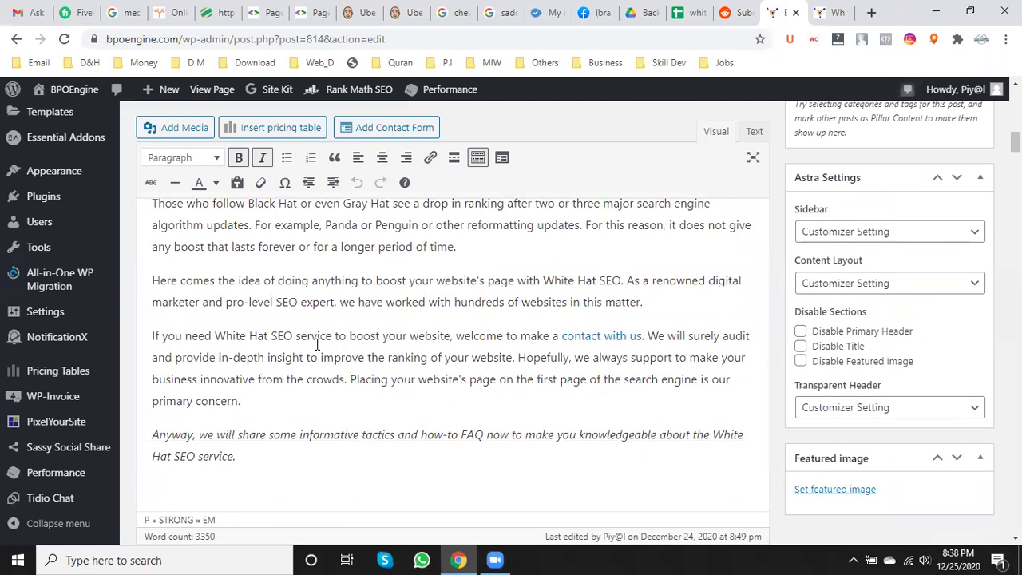
drag(276, 307, 285, 303)
drag(335, 296, 335, 300)
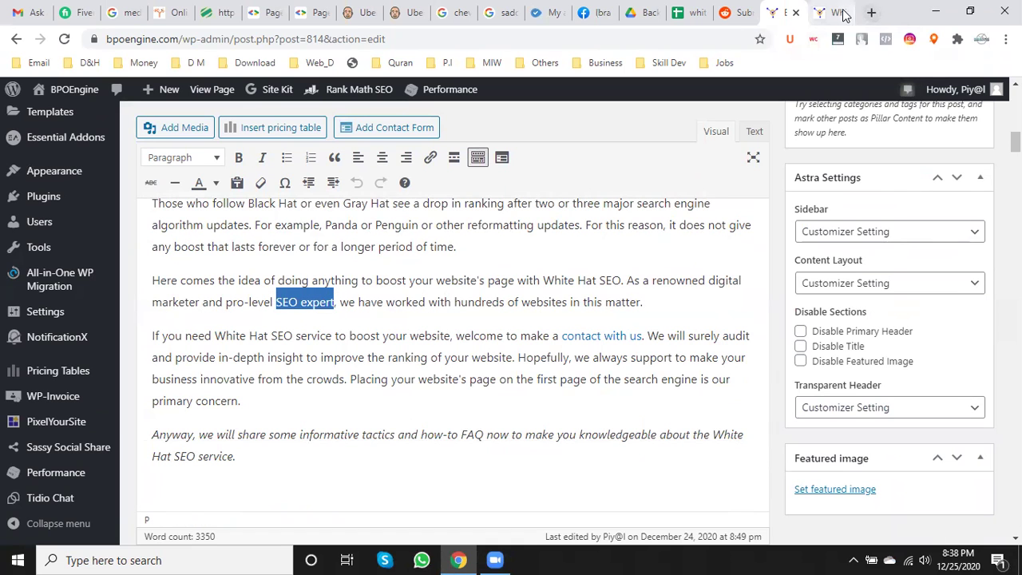
- Load the mahbubosmane.com/about page and select its full address for copying
click(834, 12)
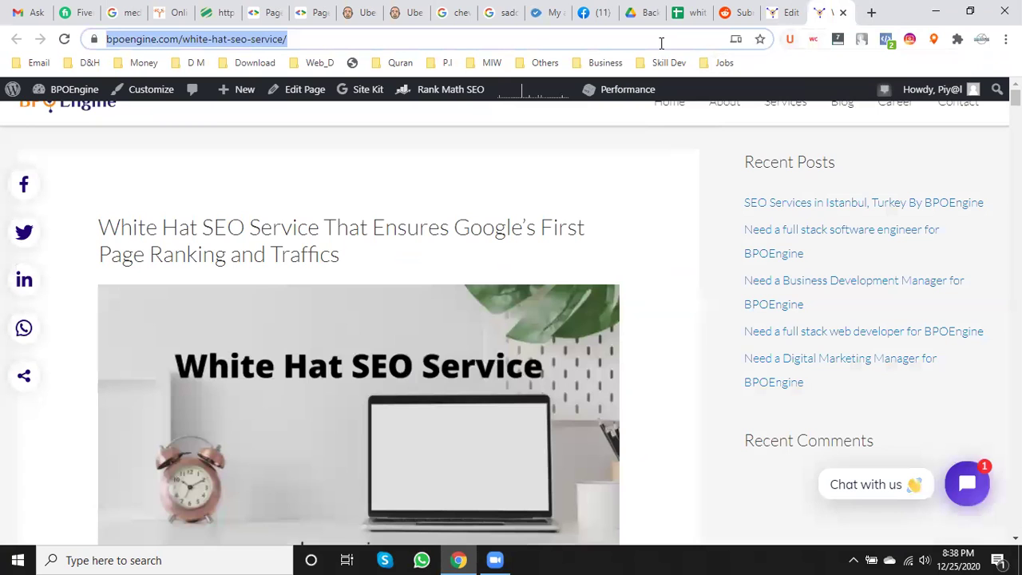
text(mahbubosmane.com)
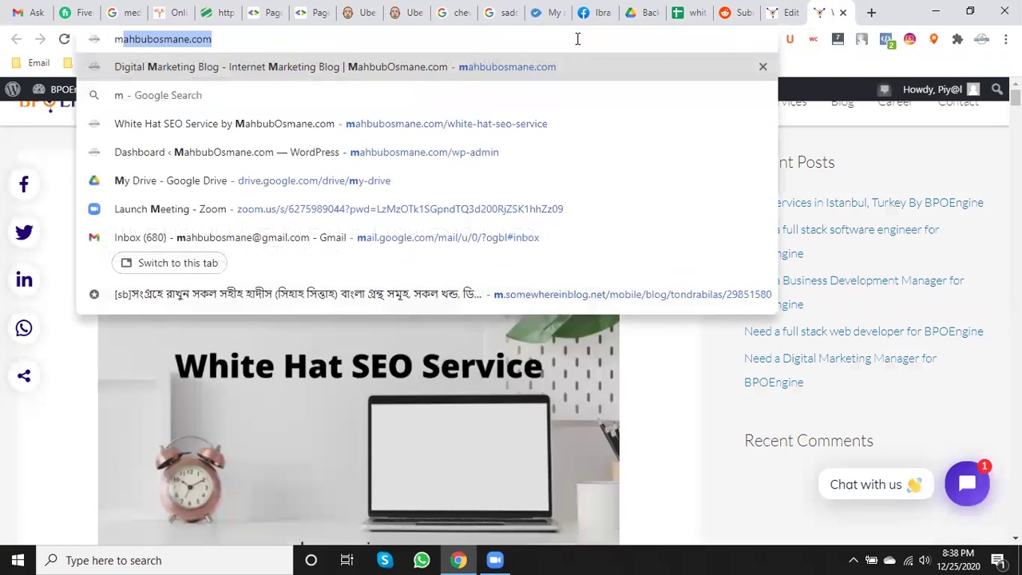
key(Right)
text(/)
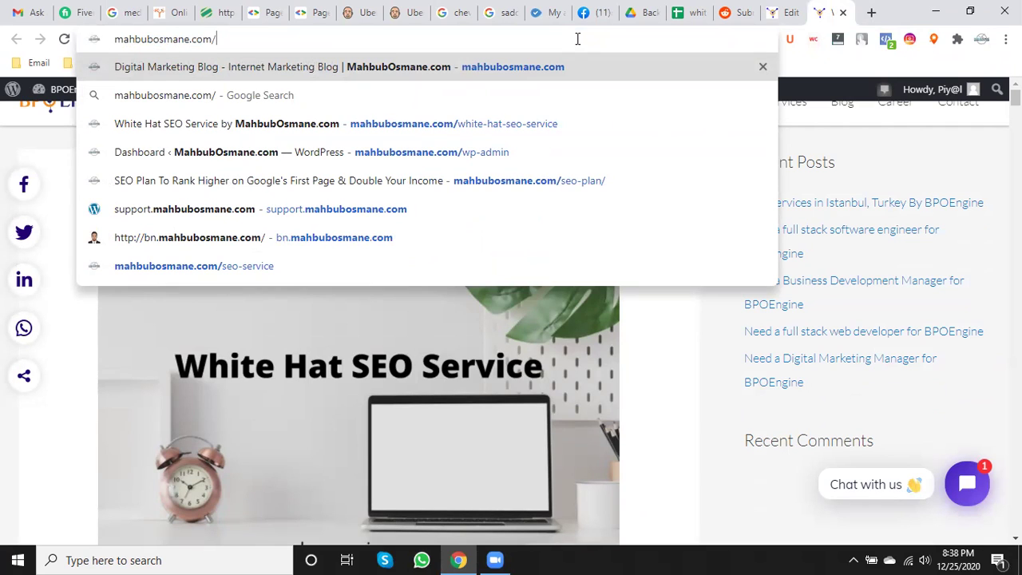
text(about)
key(Return)
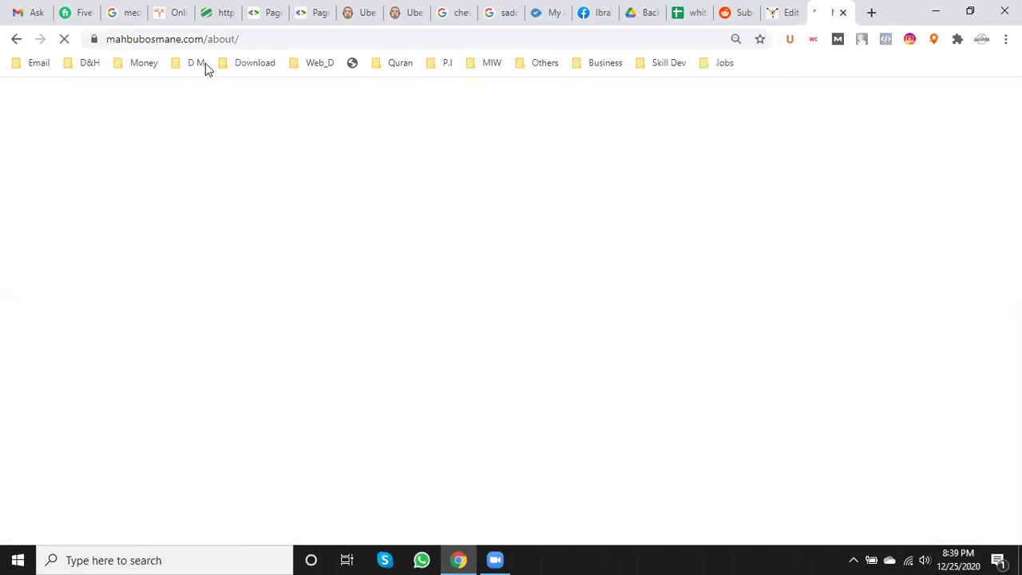
click(195, 44)
key(ctrl+c)
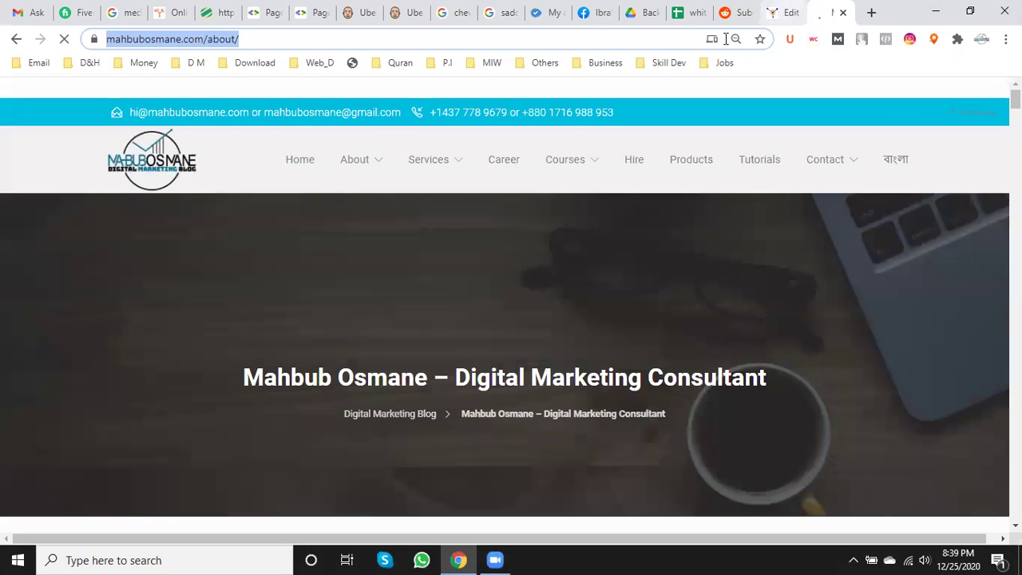
key(ctrl+shift+Tab)
- Link 'SEO expert' to the mahbubosmane.com About page address and check the link's target
click(339, 302)
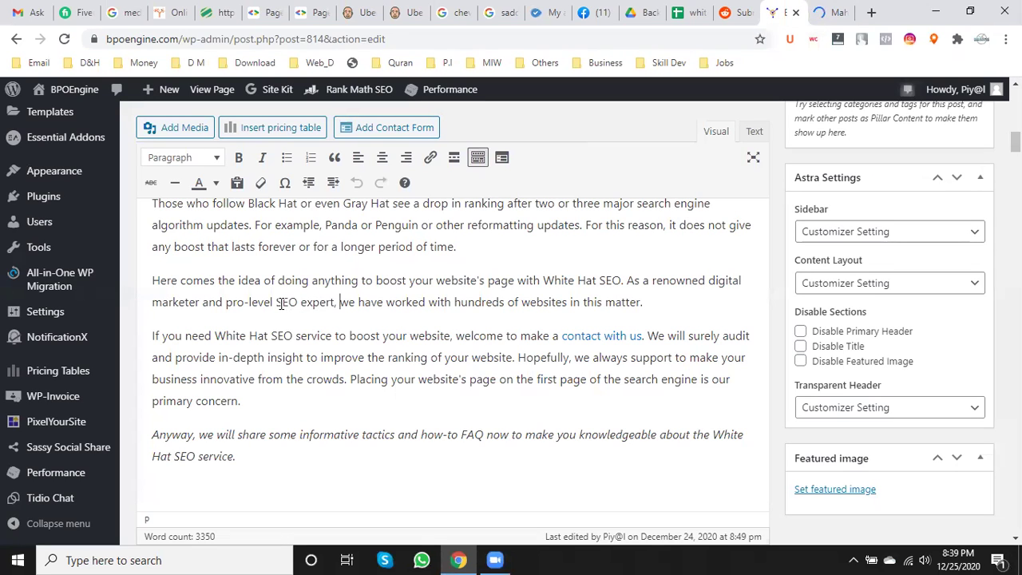
drag(275, 302, 336, 301)
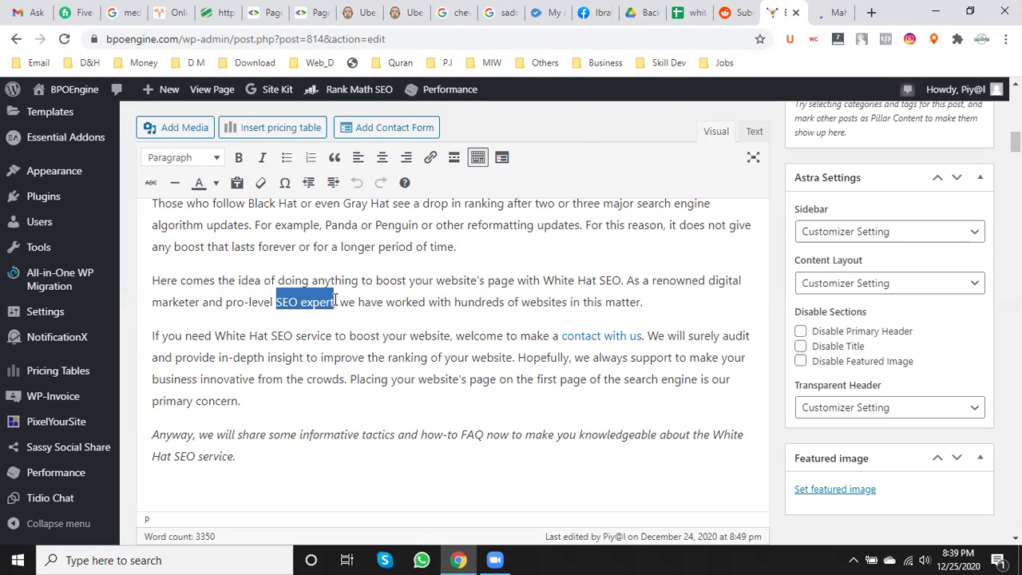
click(430, 157)
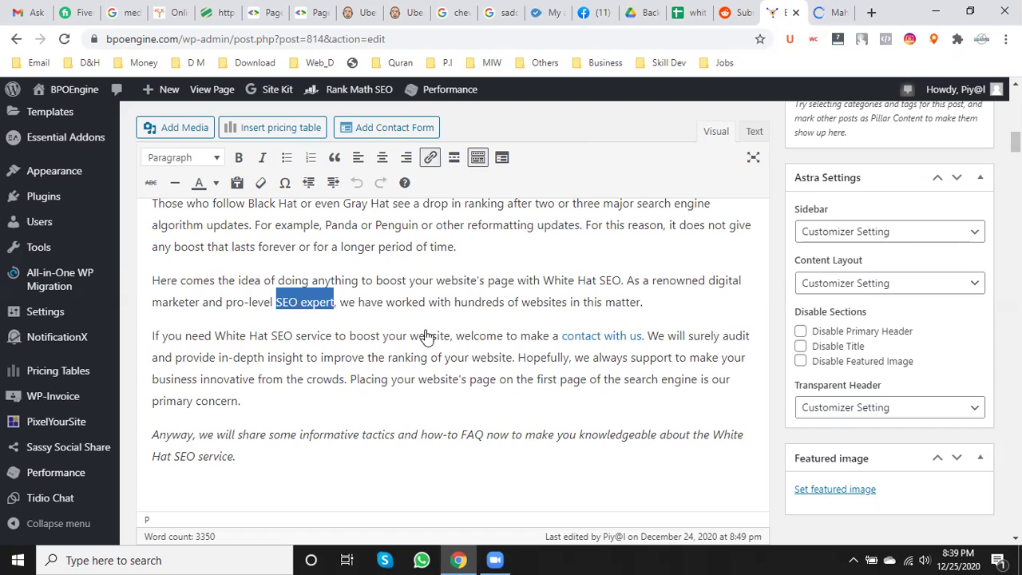
key(ctrl+v)
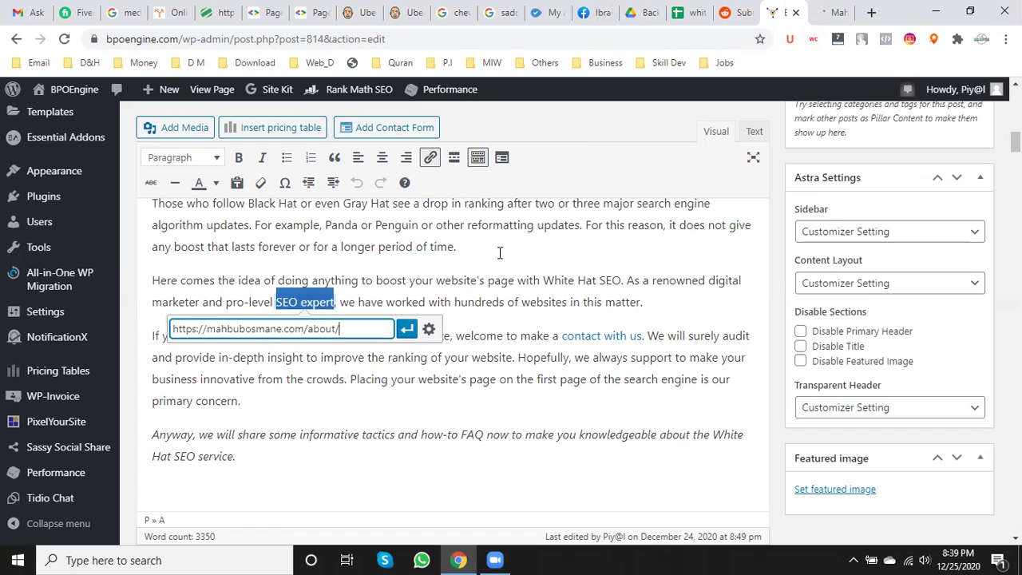
click(407, 328)
click(398, 285)
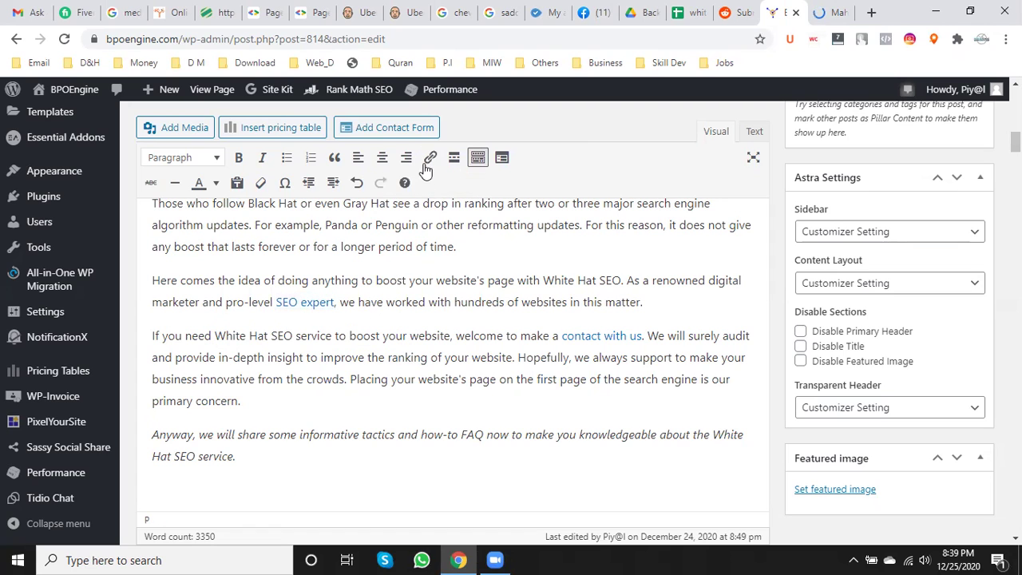
click(319, 302)
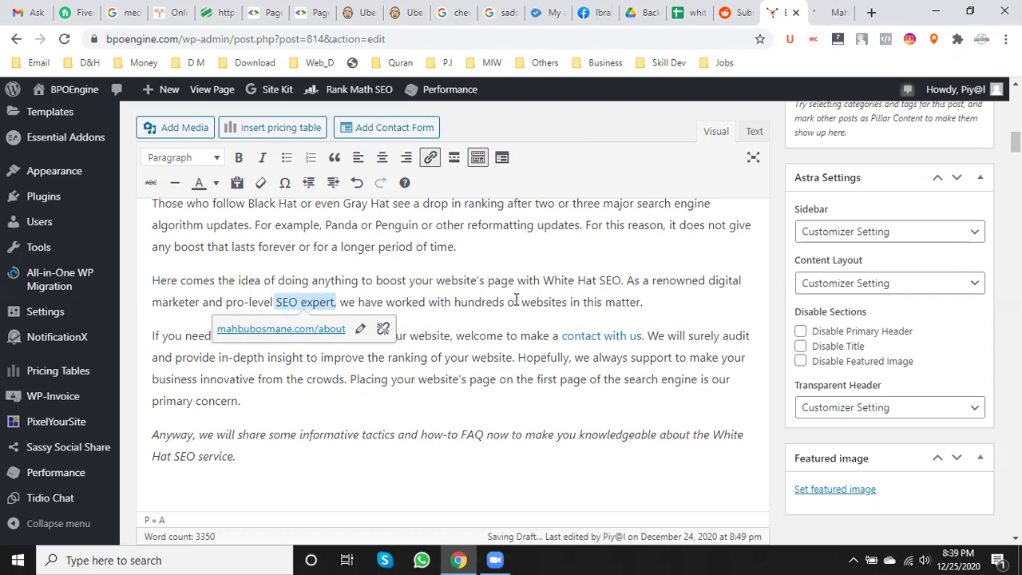
click(516, 302)
scroll(516, 302, down, 2)
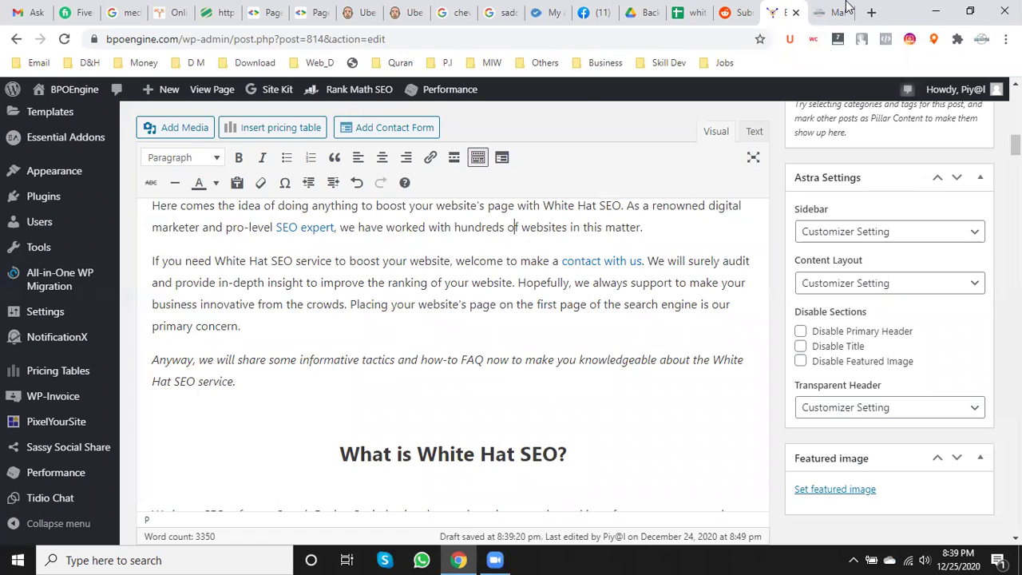
click(837, 7)
- Load mahbubosmane.com/white-hat-seo-service from the address bar
click(270, 33)
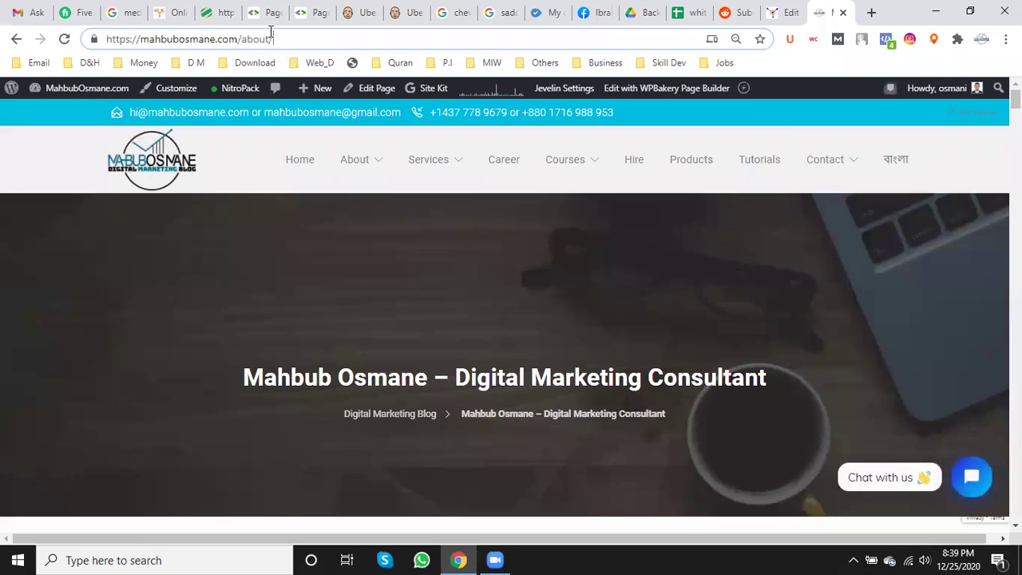
key(BackSpace)
key(BackSpace)
key(BackSpace)
key(BackSpace)
key(BackSpace)
key(BackSpace)
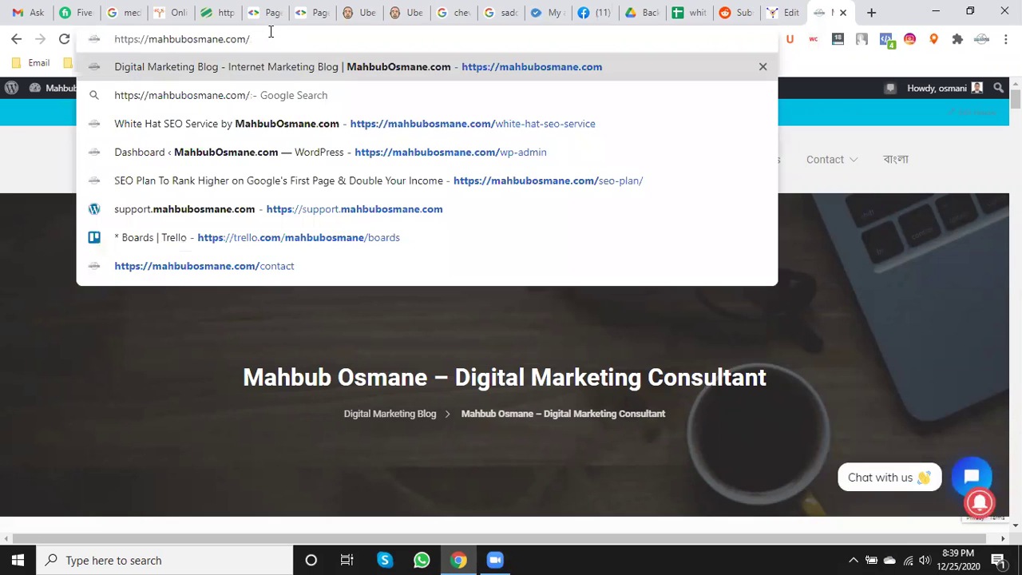
text(whi)
key(End)
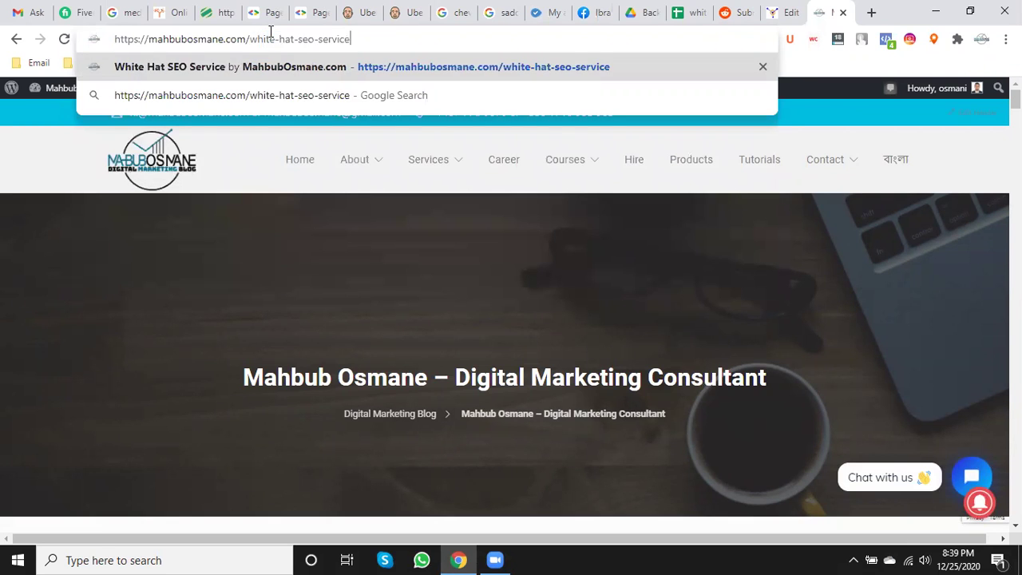
key(Return)
click(271, 40)
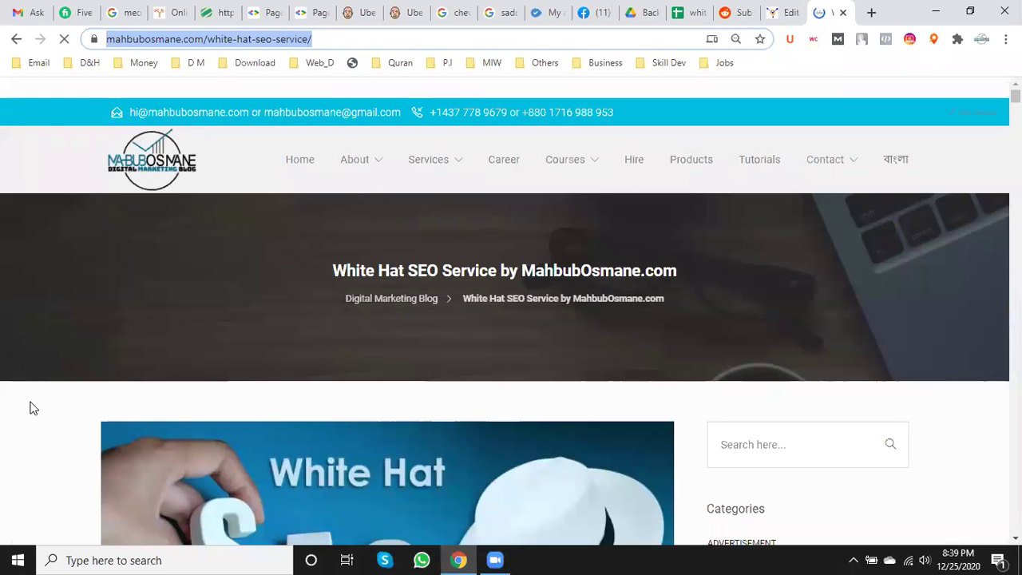
click(25, 412)
- Scroll through the White Hat SEO Service page, select its address, and close the tab
scroll(25, 408, down, 8)
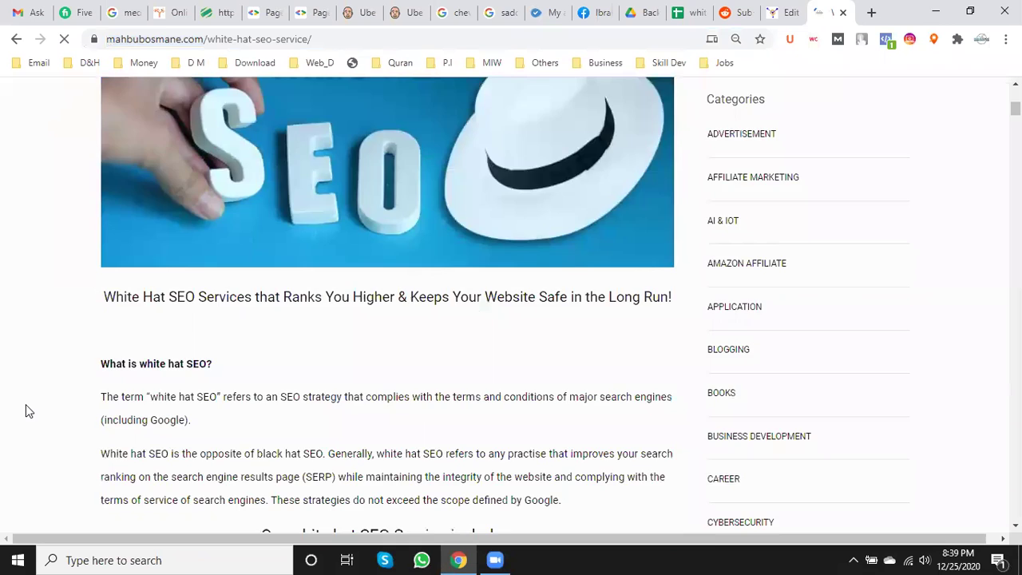
scroll(26, 411, down, 8)
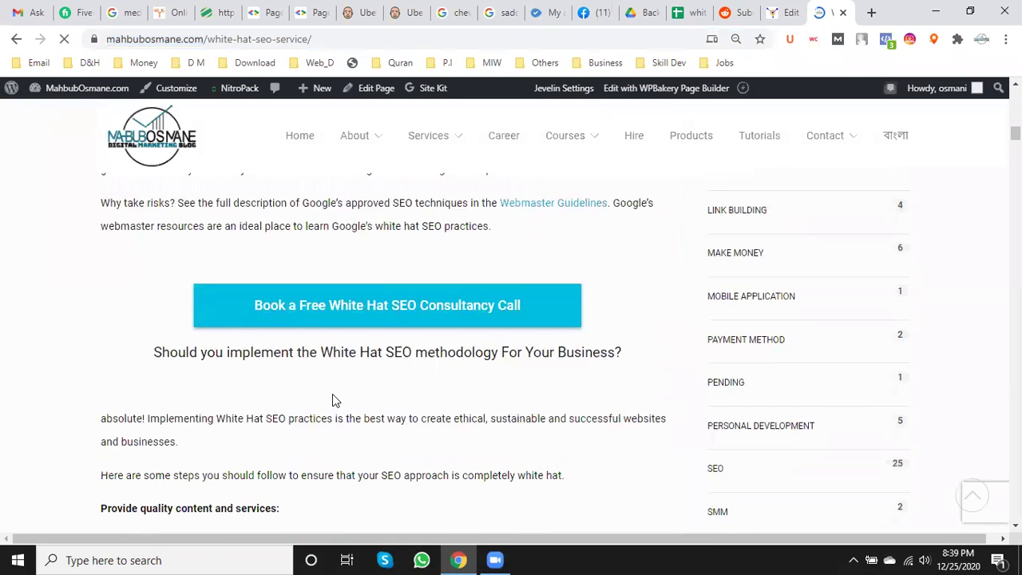
scroll(334, 399, down, 3)
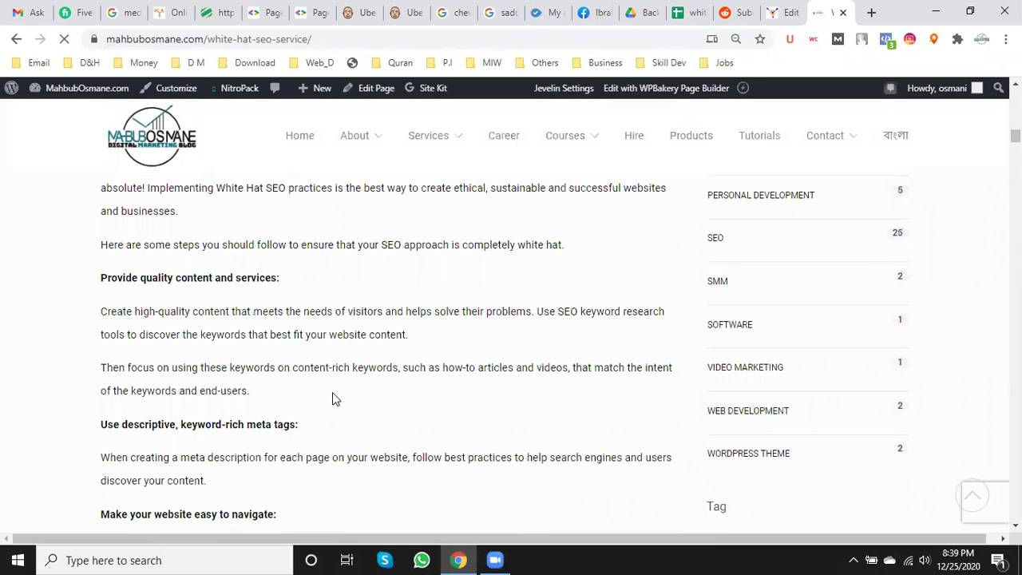
scroll(332, 392, down, 2)
click(257, 44)
key(ctrl+c)
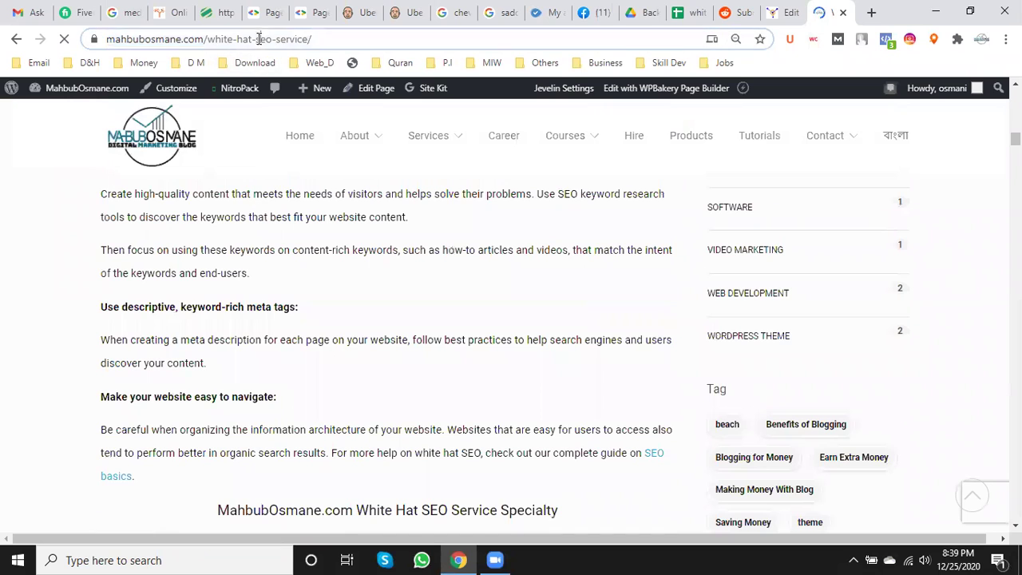
scroll(239, 88, down, 3)
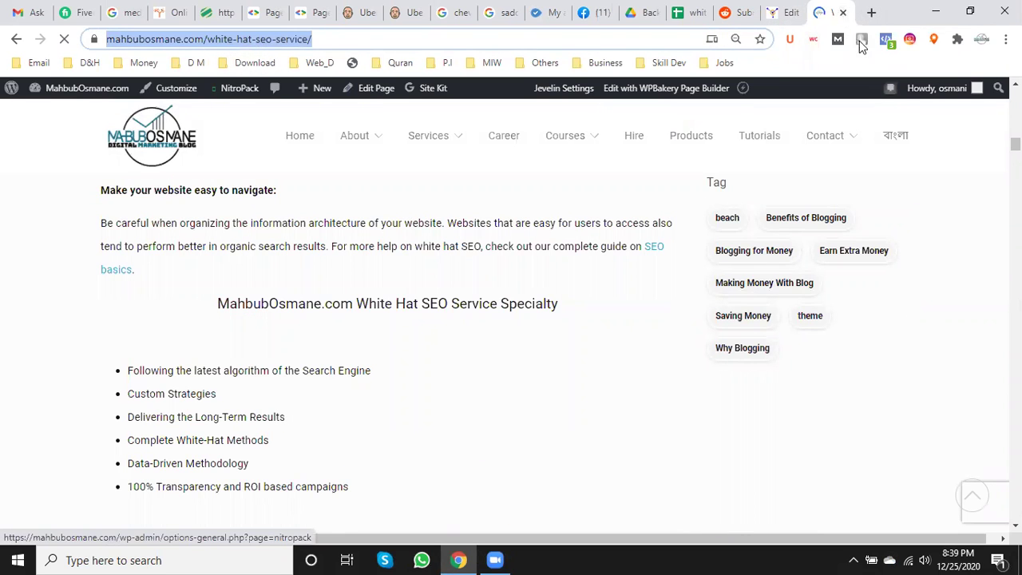
key(ctrl+w)
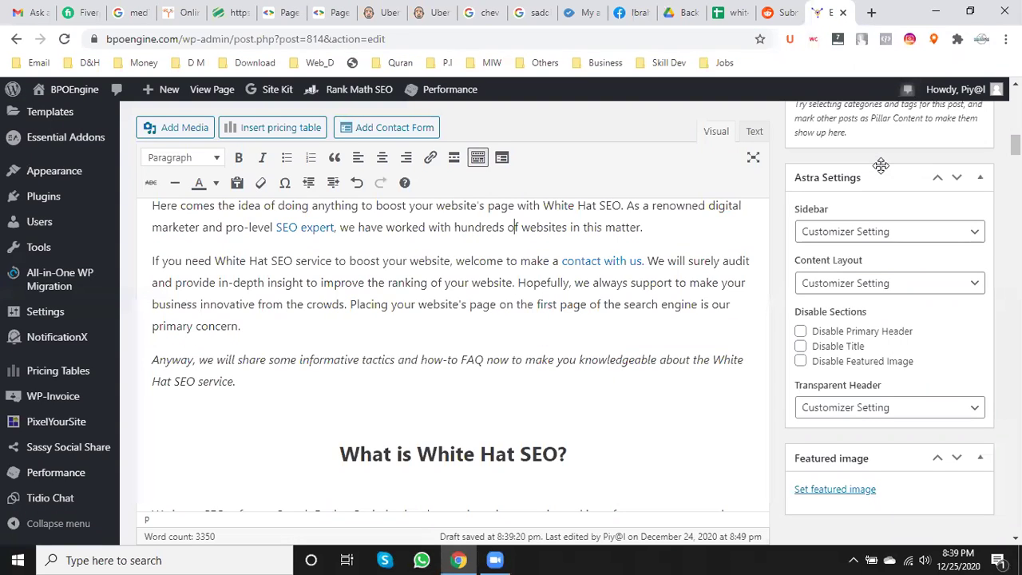
- Link the italic 'White Hat SEO service', without the period, to mahbubosmane.com/white-hat-seo-service
click(627, 558)
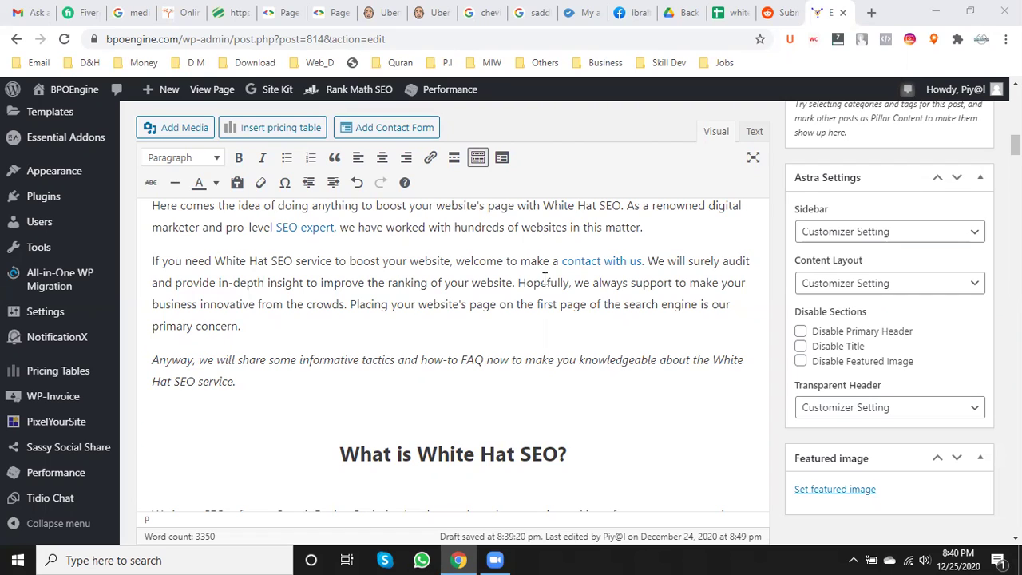
drag(713, 361, 728, 371)
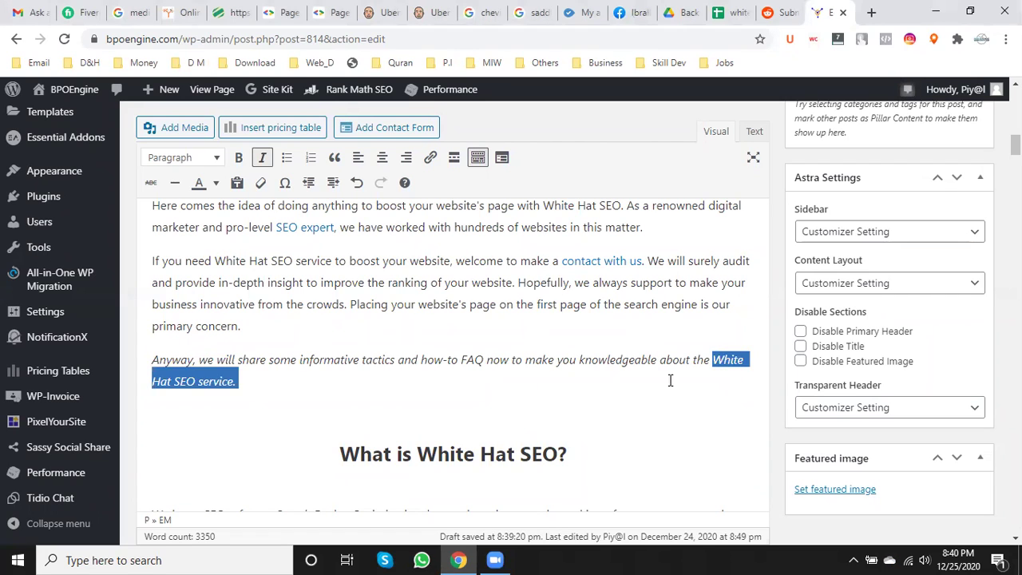
shift+click(232, 383)
click(430, 157)
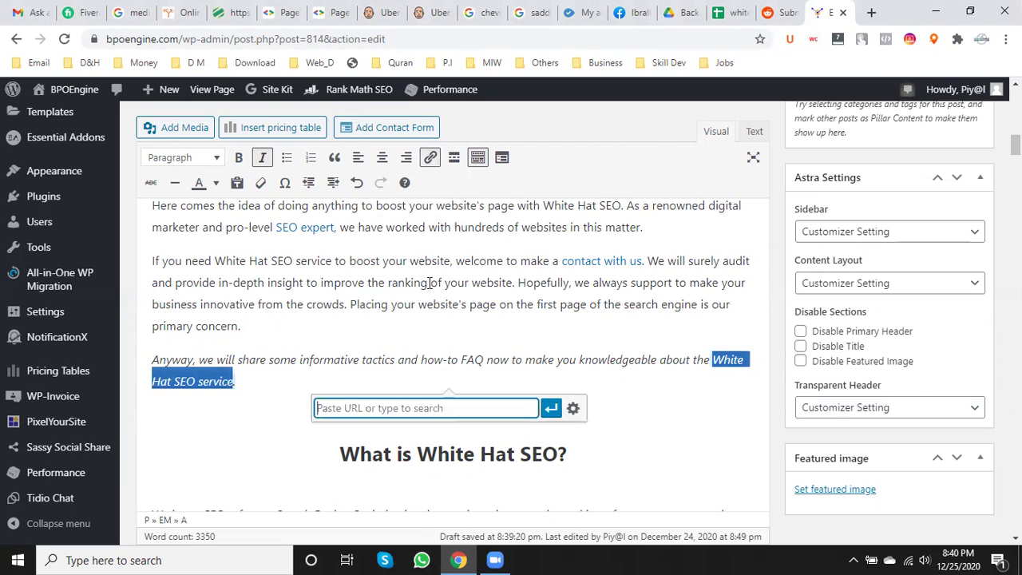
key(ctrl+v)
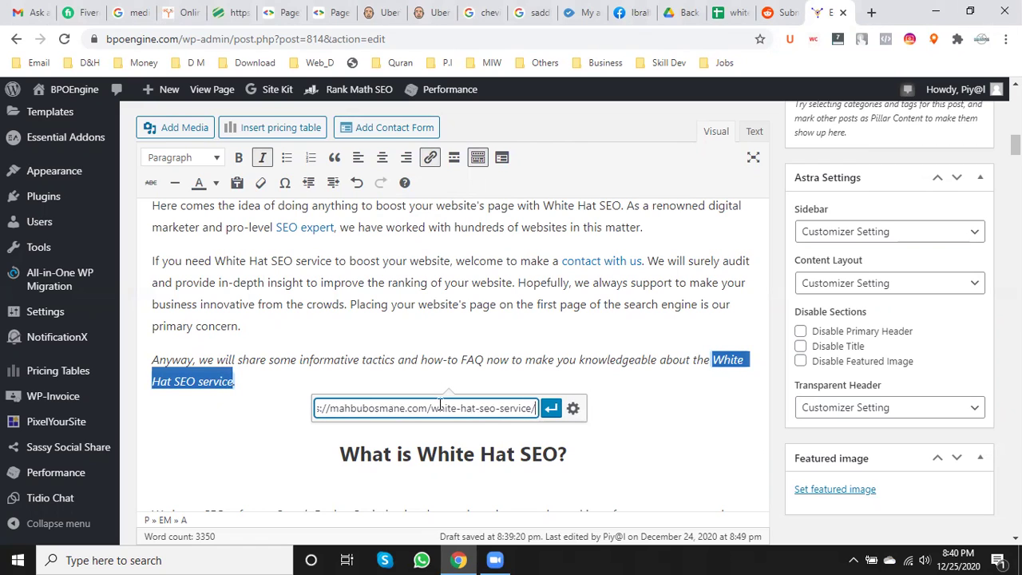
click(551, 408)
click(525, 312)
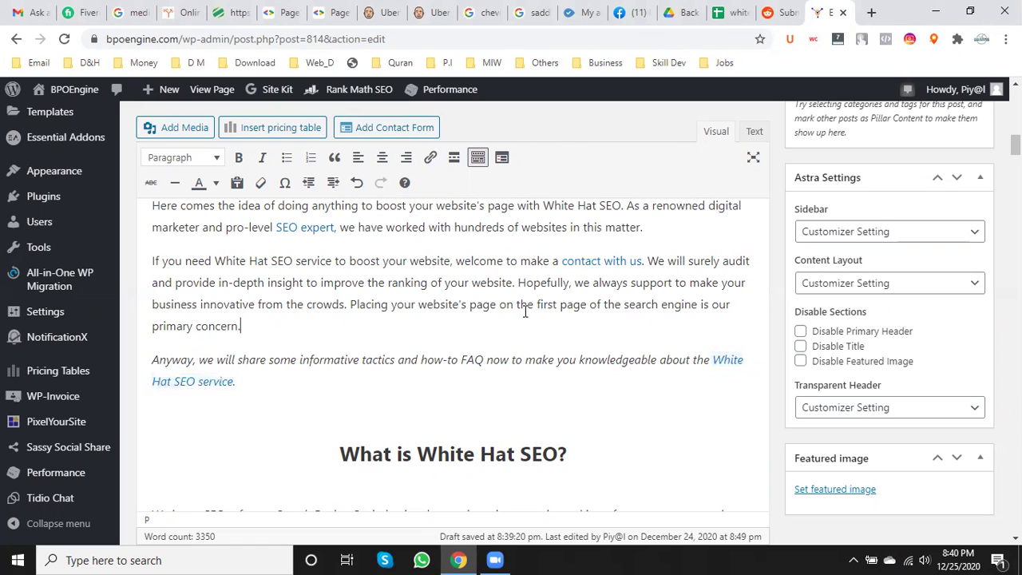
key(Down)
- Check where the White Hat SEO service and SEO expert links point
click(724, 361)
double_click(723, 361)
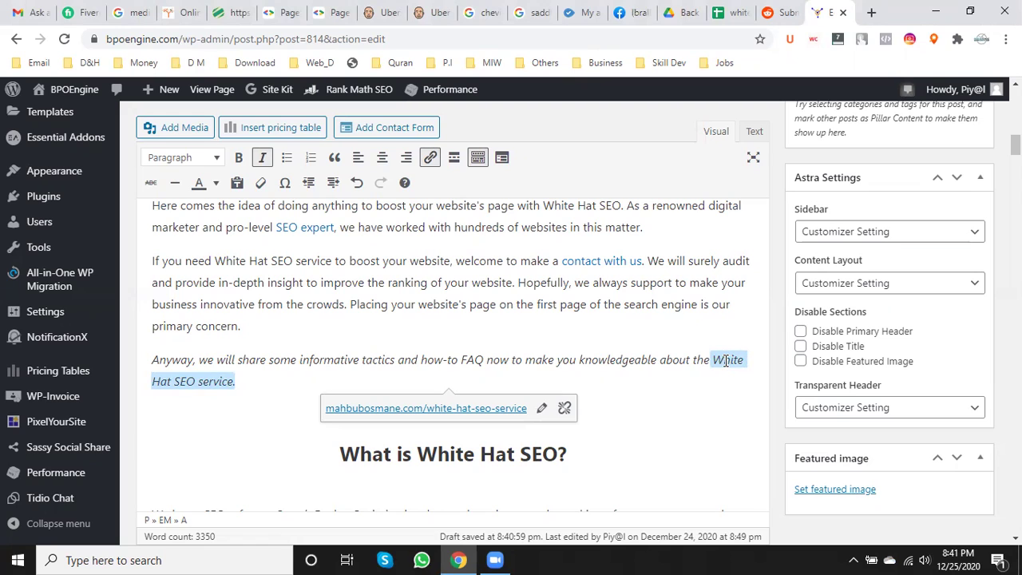
click(300, 226)
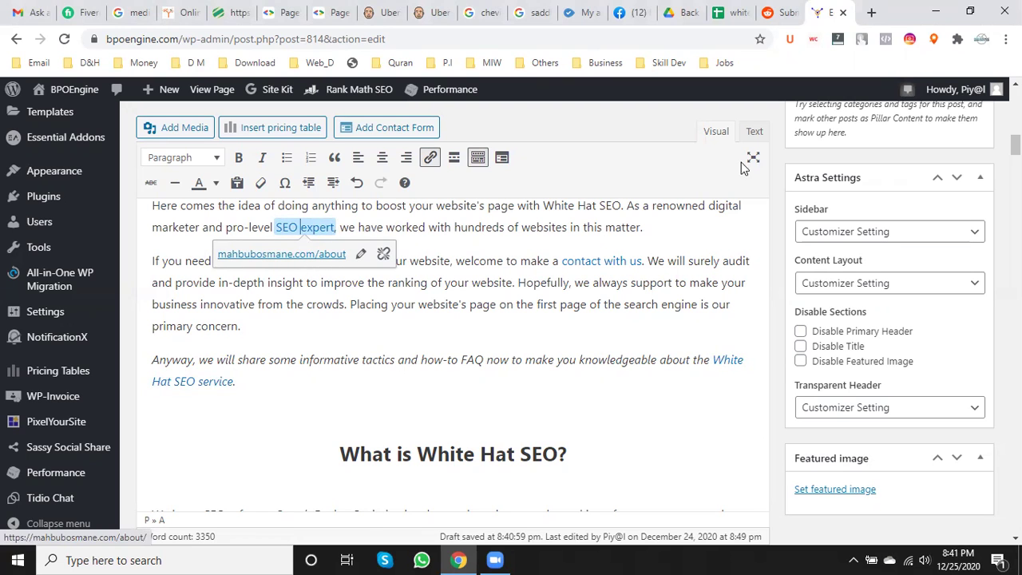
click(787, 11)
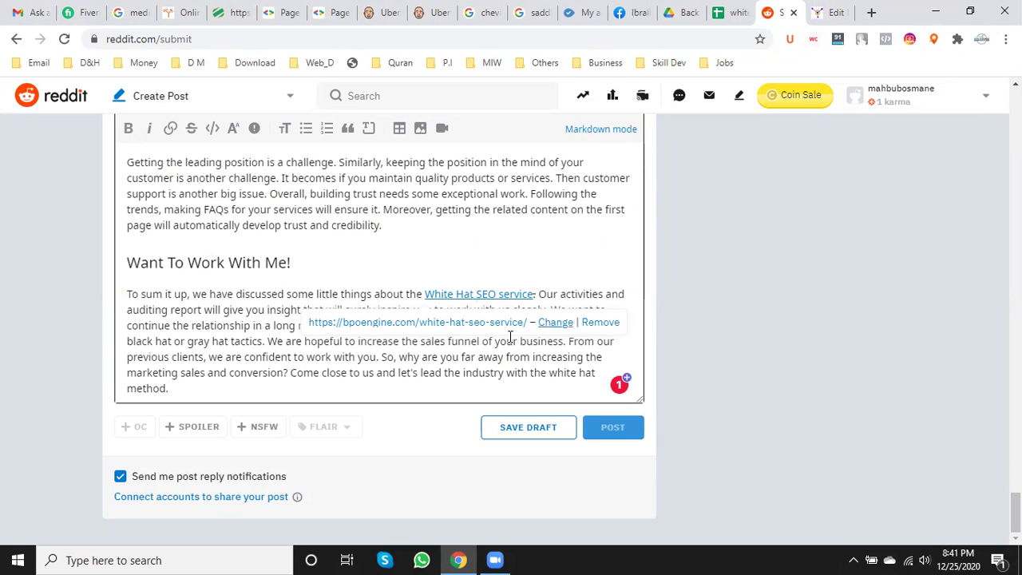
click(832, 14)
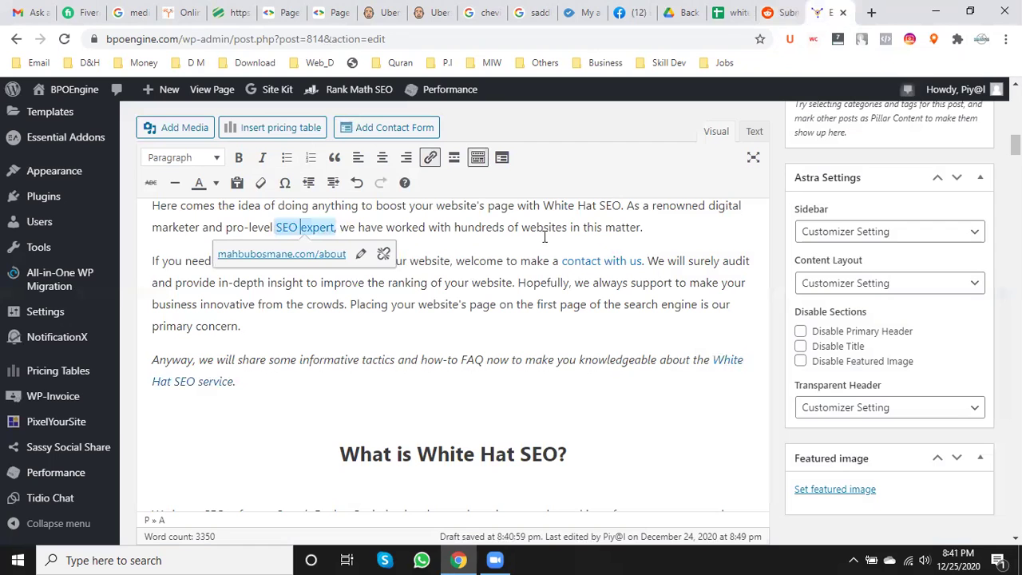
click(366, 352)
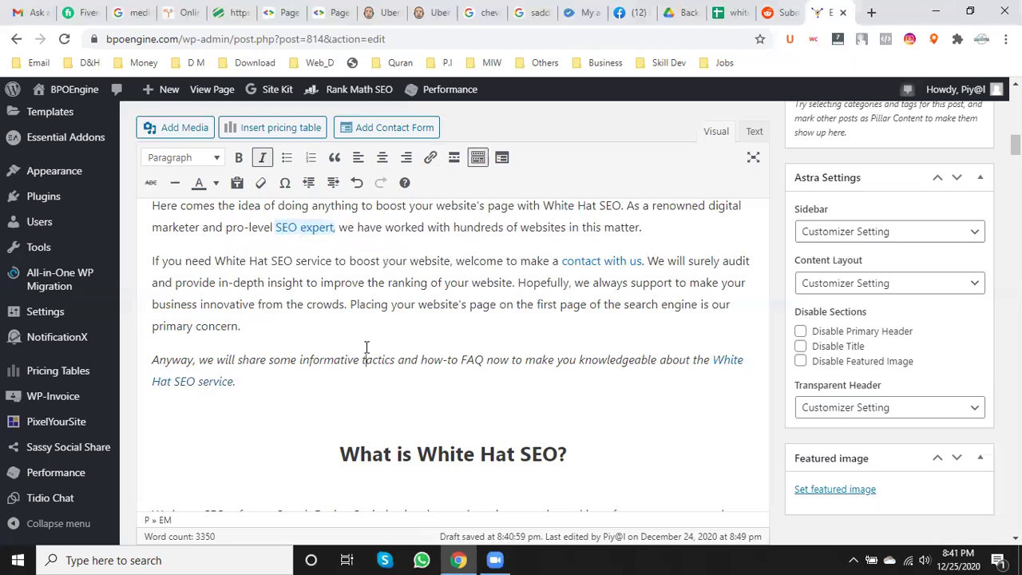
- Open the White Hat SEO service link in a new tab, confirm it loads, close it, and go back to Reddit
click(735, 360)
right_click(477, 415)
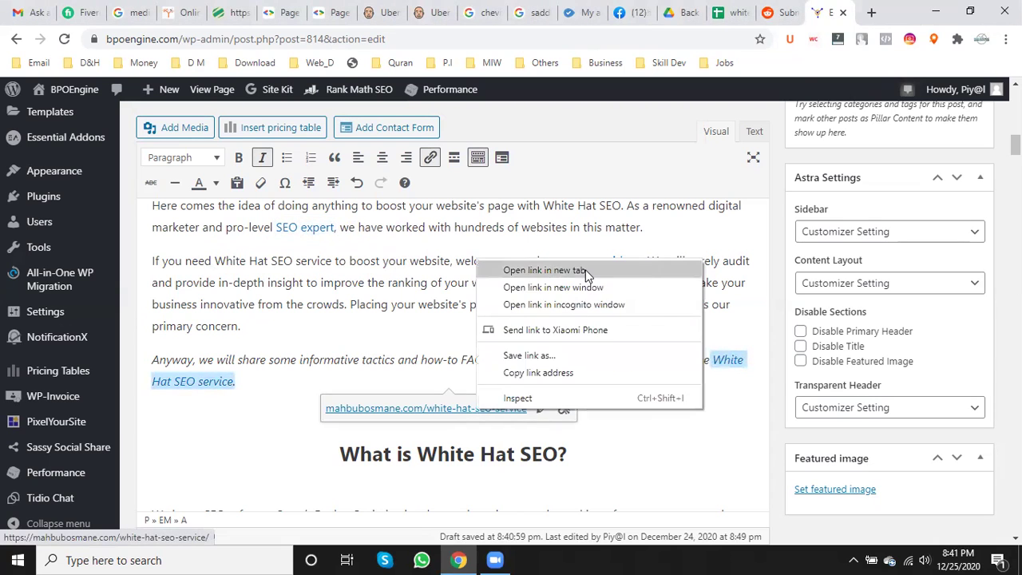
click(543, 270)
click(830, 9)
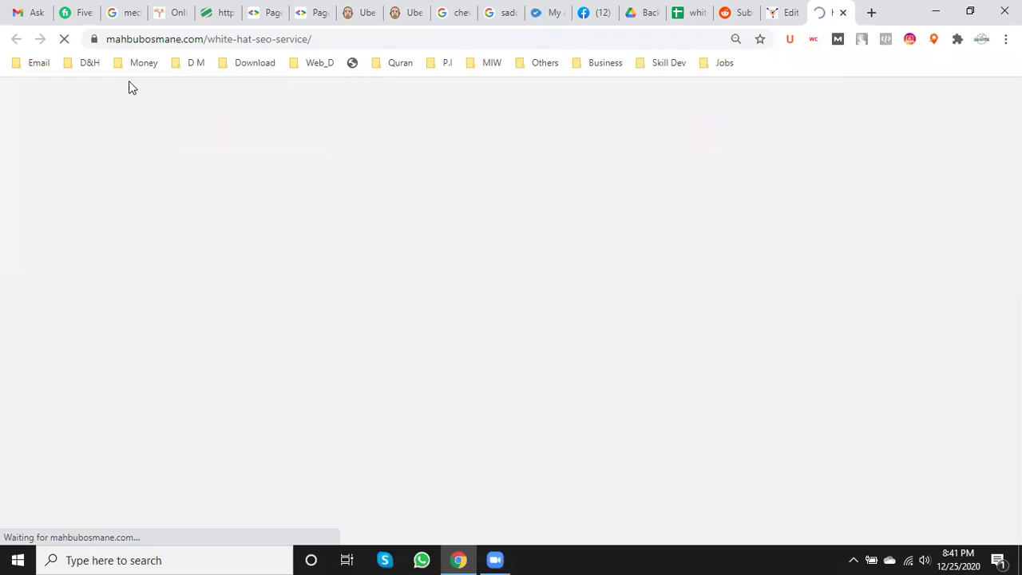
click(190, 40)
key(ctrl+c)
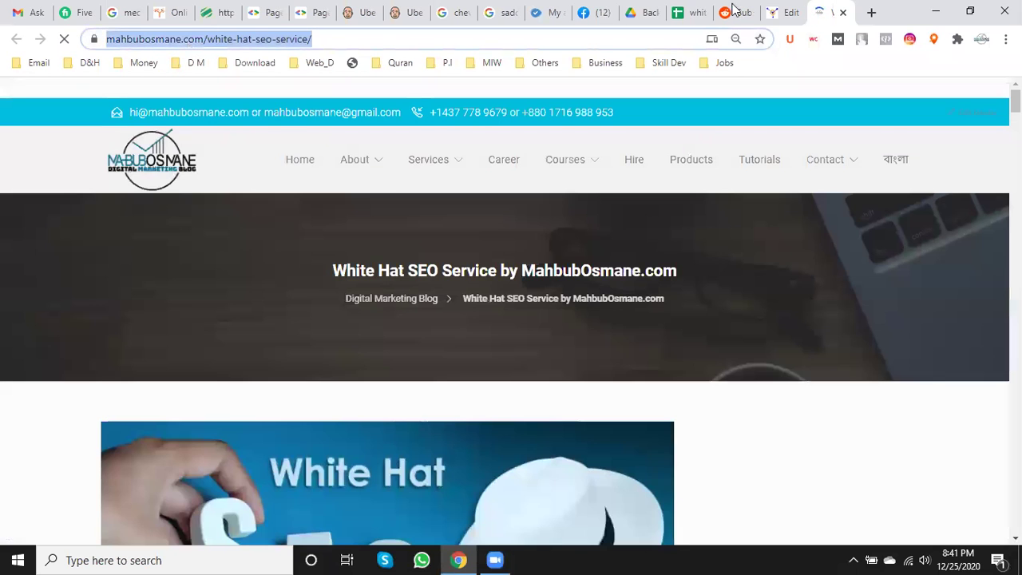
mouse_move(808, 168)
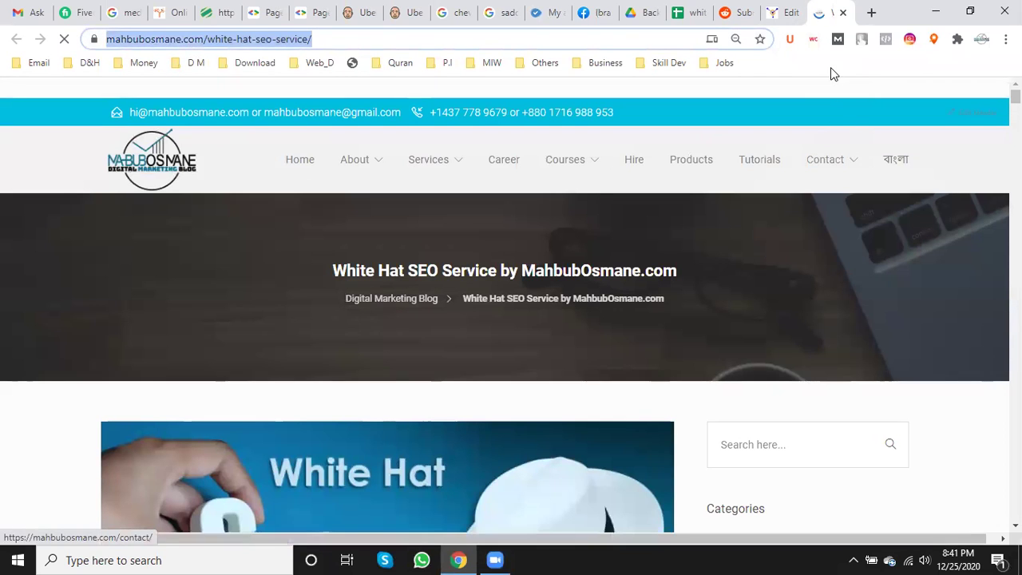
click(844, 14)
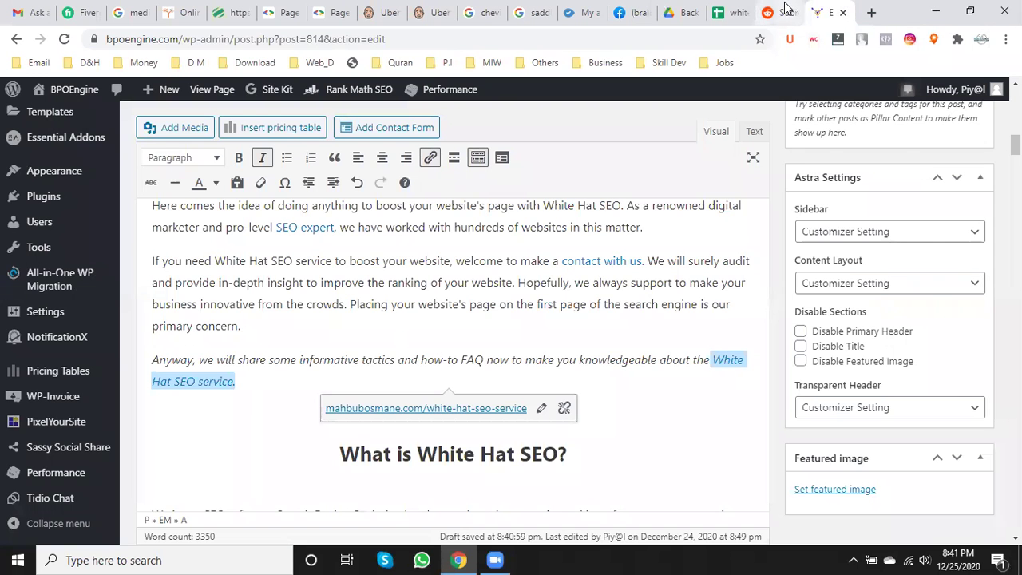
click(787, 9)
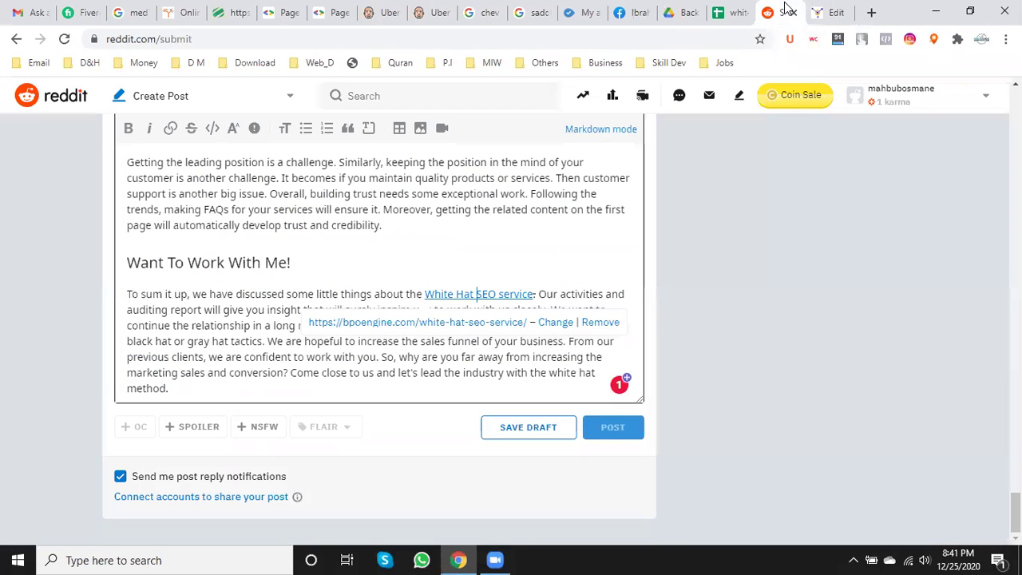
- Accept Grammarly's fix removing the stray 'the' before sales funnel
click(291, 335)
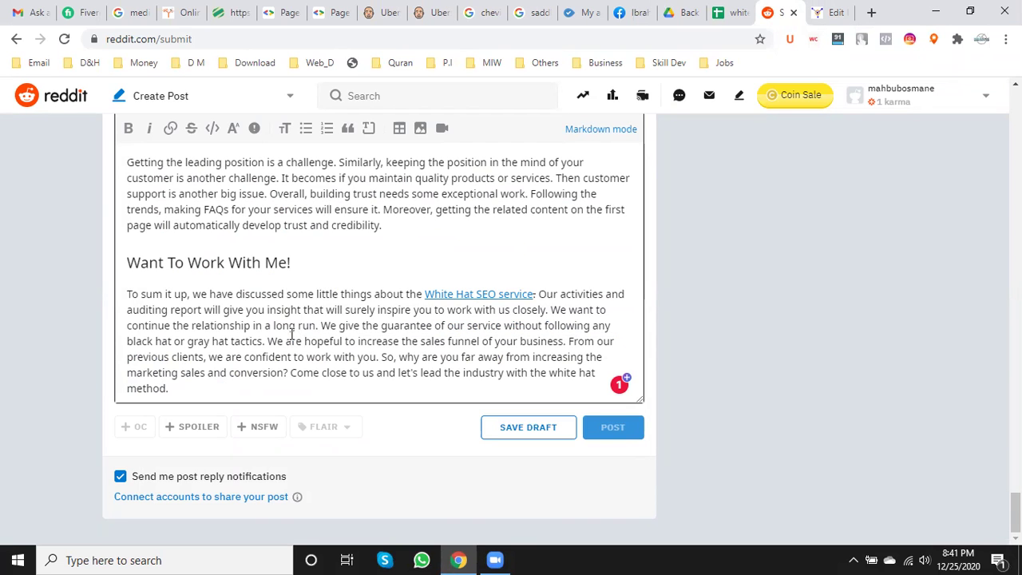
scroll(296, 331, up, 1)
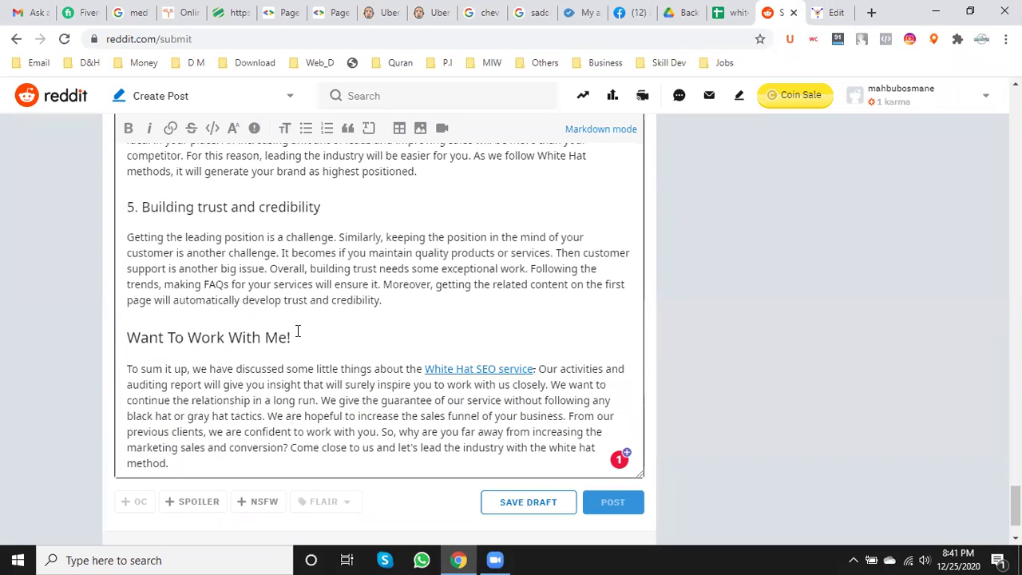
scroll(297, 331, up, 2)
scroll(297, 330, up, 2)
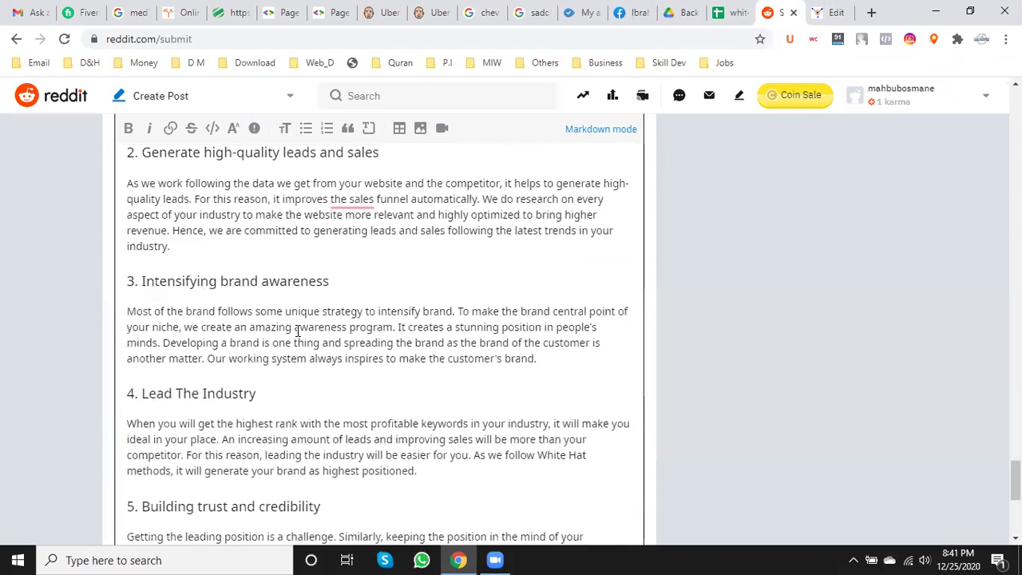
mouse_move(358, 200)
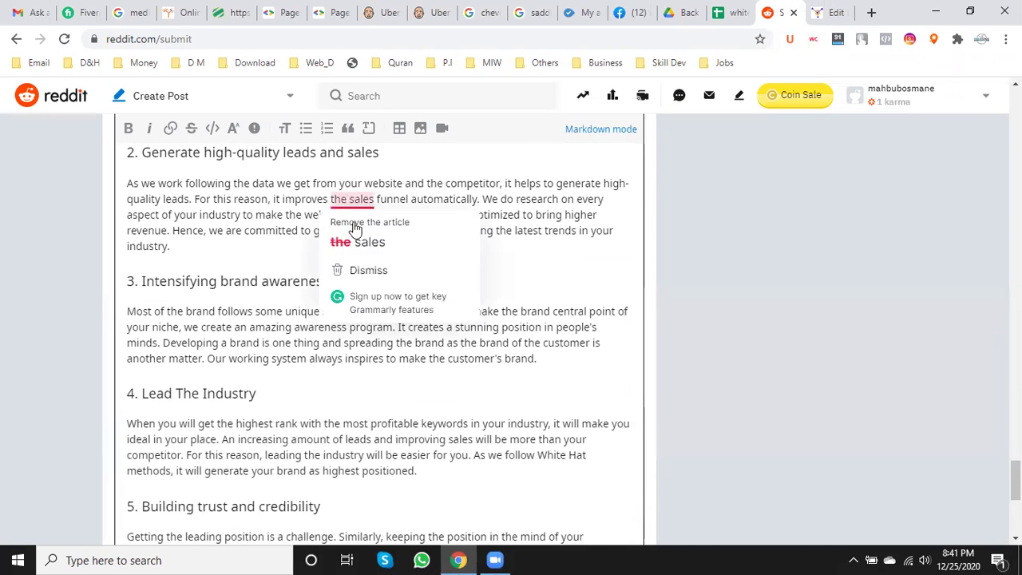
click(365, 242)
scroll(365, 246, up, 4)
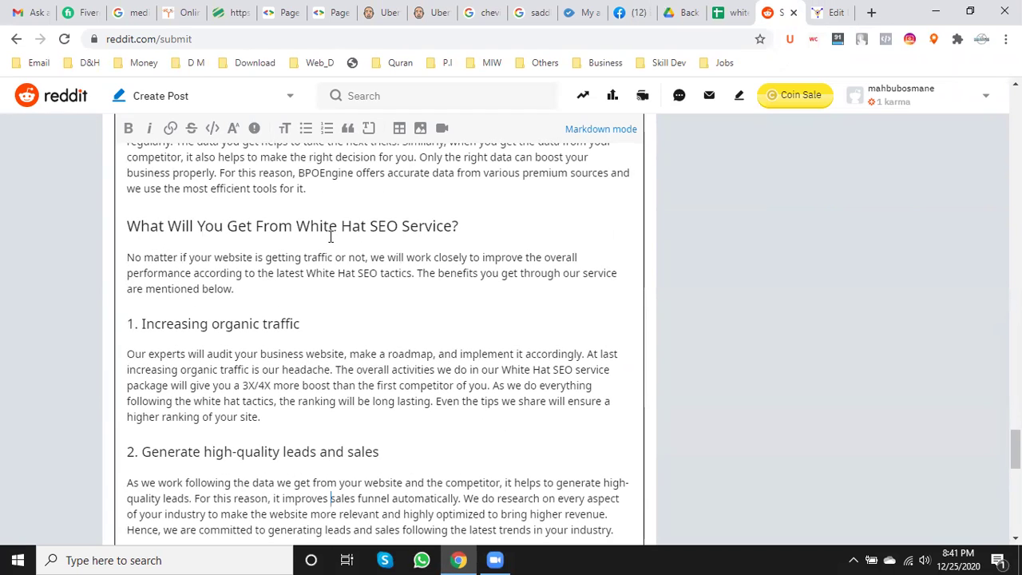
drag(298, 226, 453, 226)
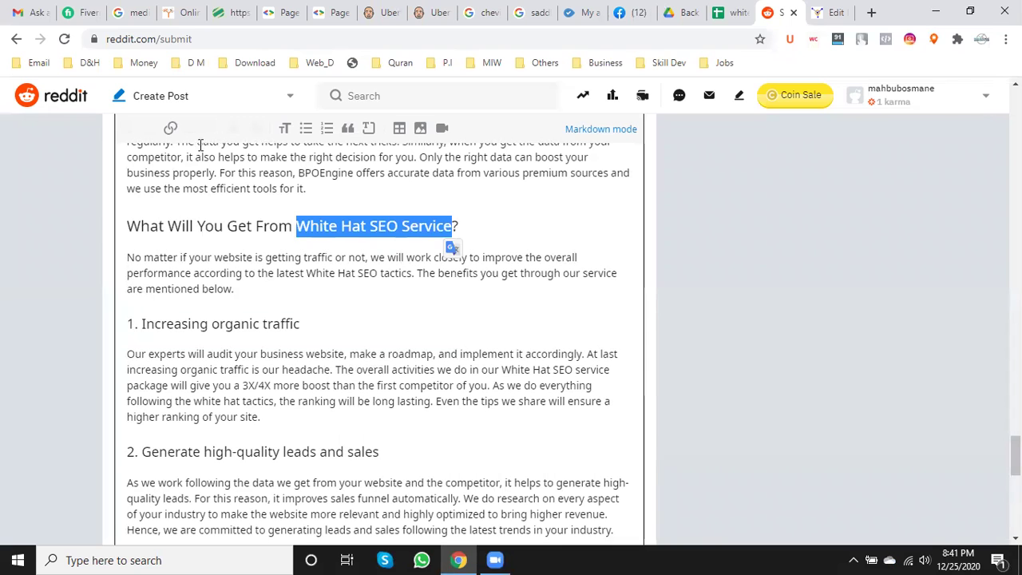
click(170, 131)
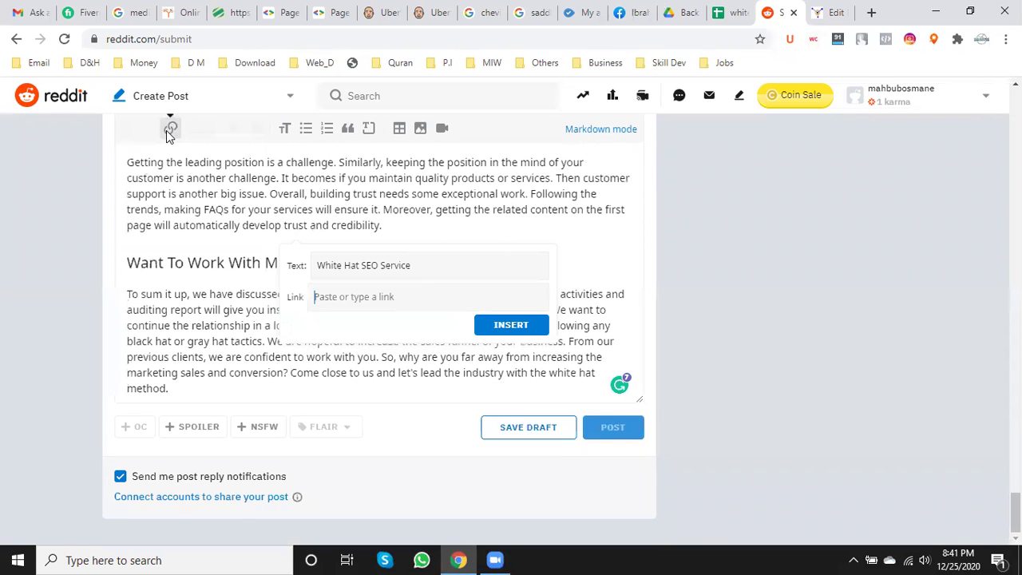
key(ctrl+v)
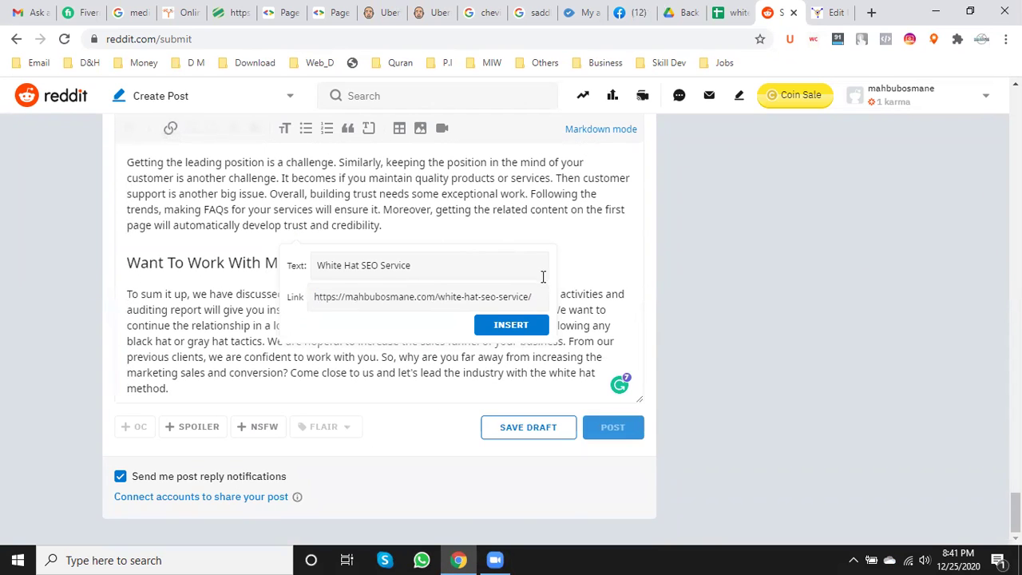
click(514, 326)
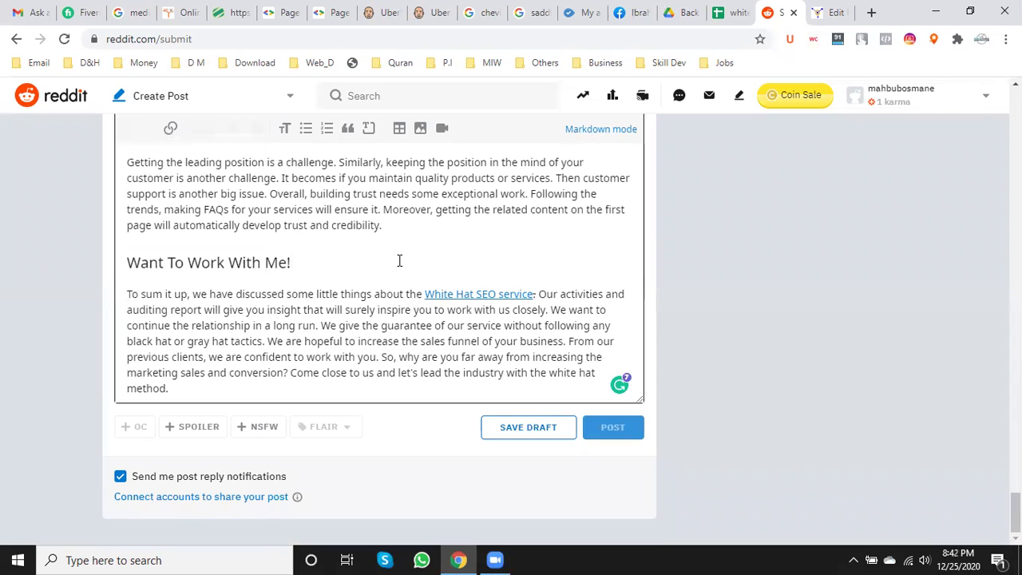
scroll(399, 260, up, 10)
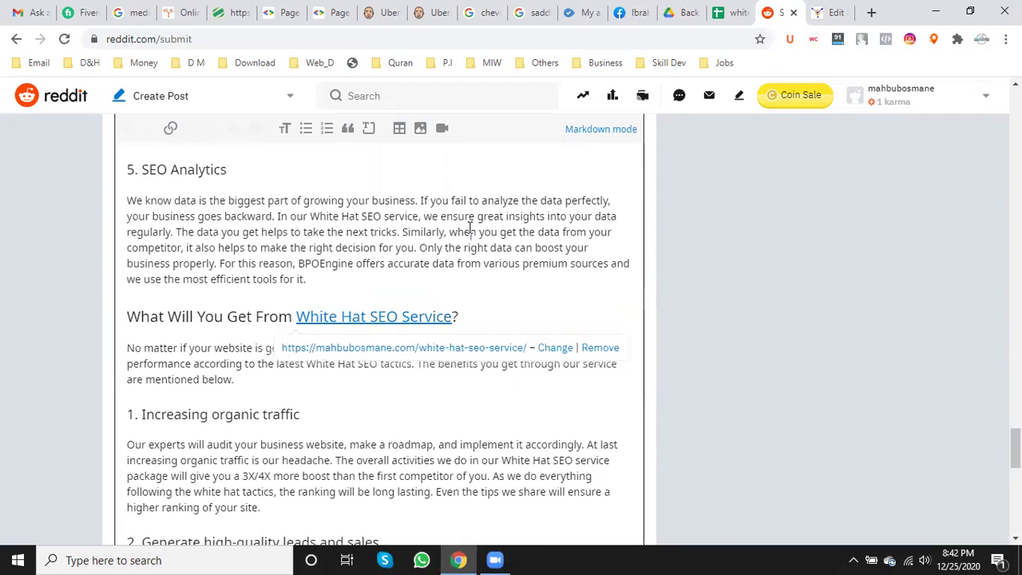
click(469, 230)
scroll(470, 228, up, 3)
scroll(470, 227, up, 20)
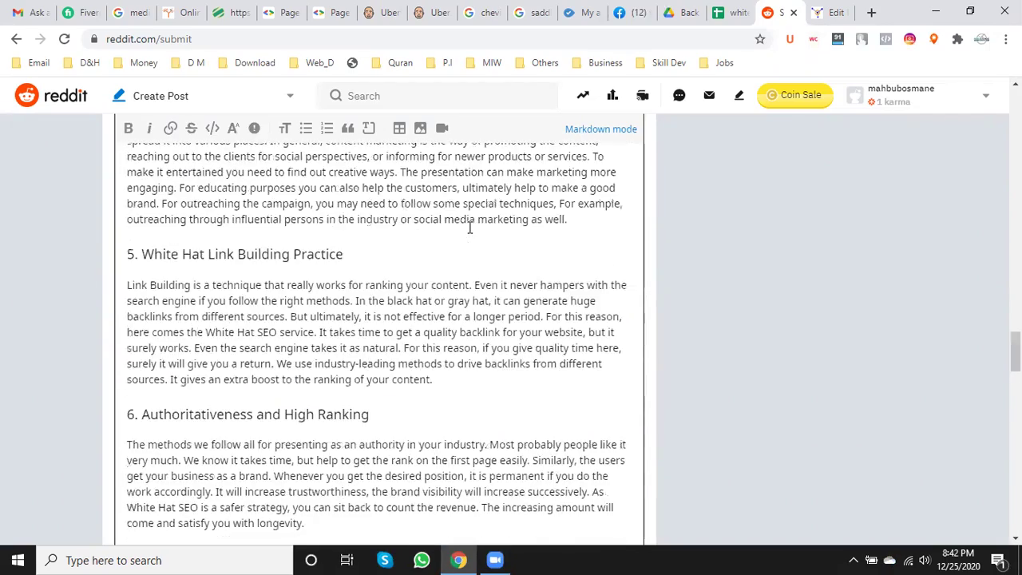
- Switch the draft to an Images & Video post, browse the upload dialog to Desktop, then close it
scroll(470, 228, up, 15)
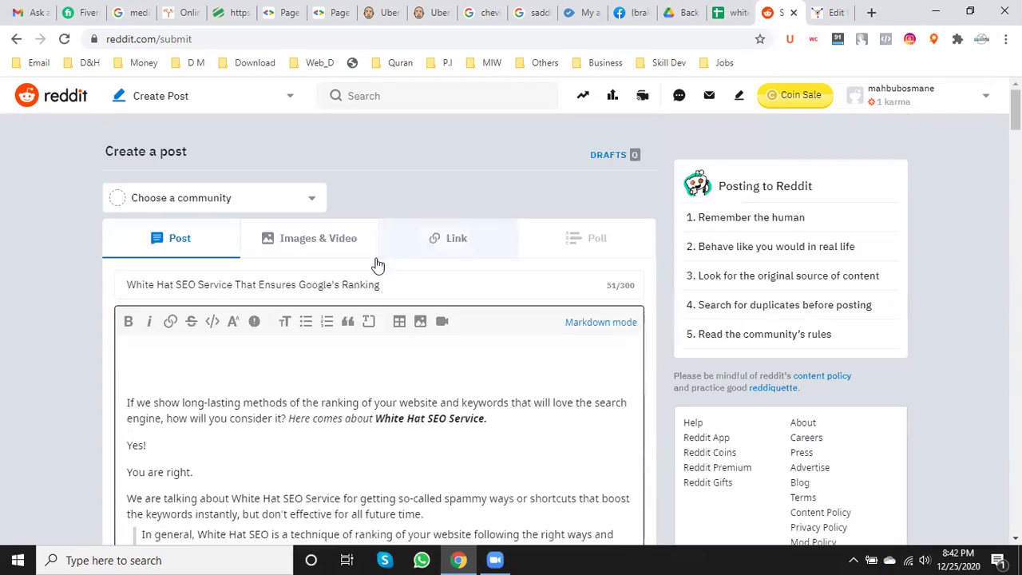
click(326, 251)
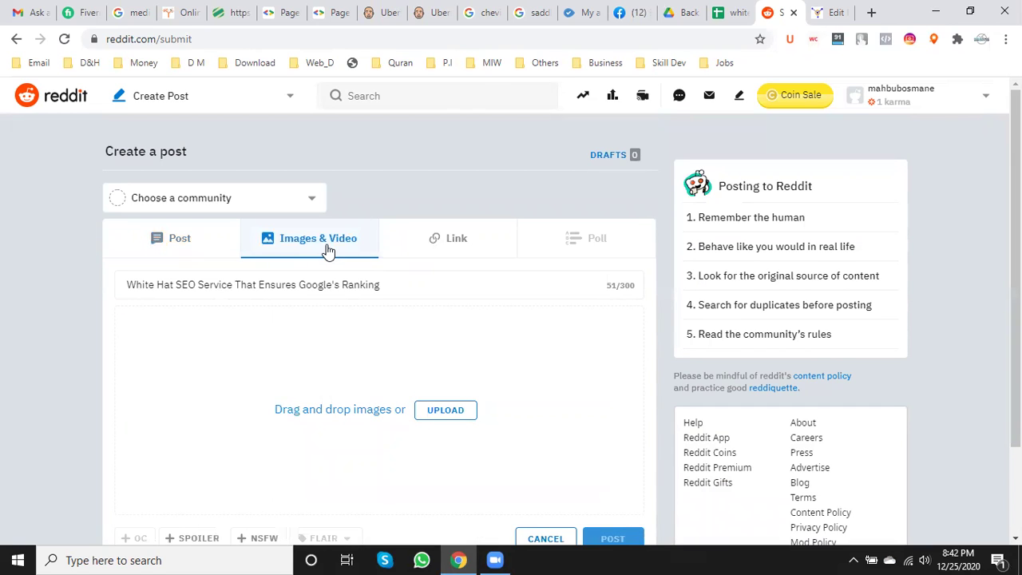
scroll(417, 399, down, 2)
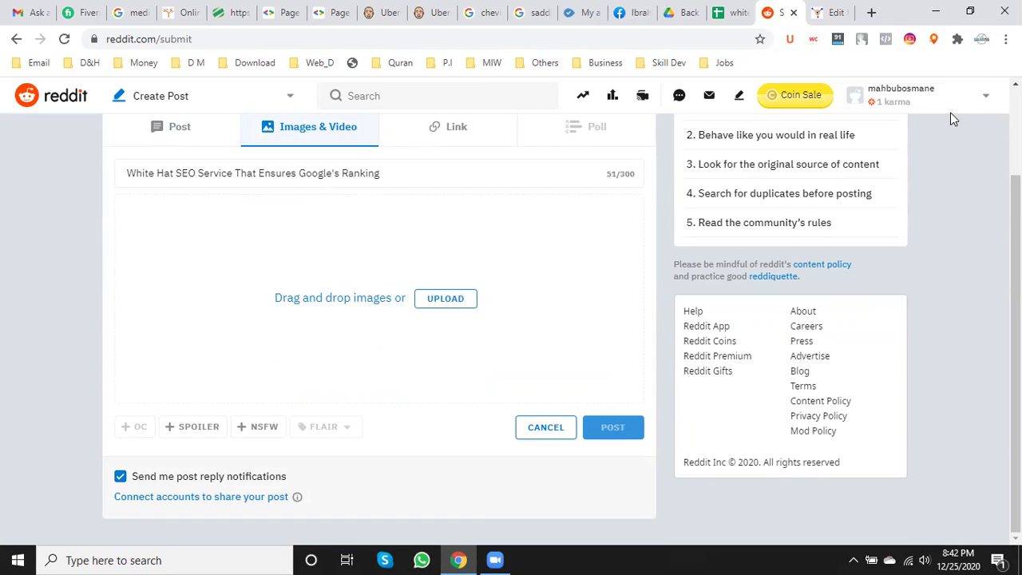
click(459, 129)
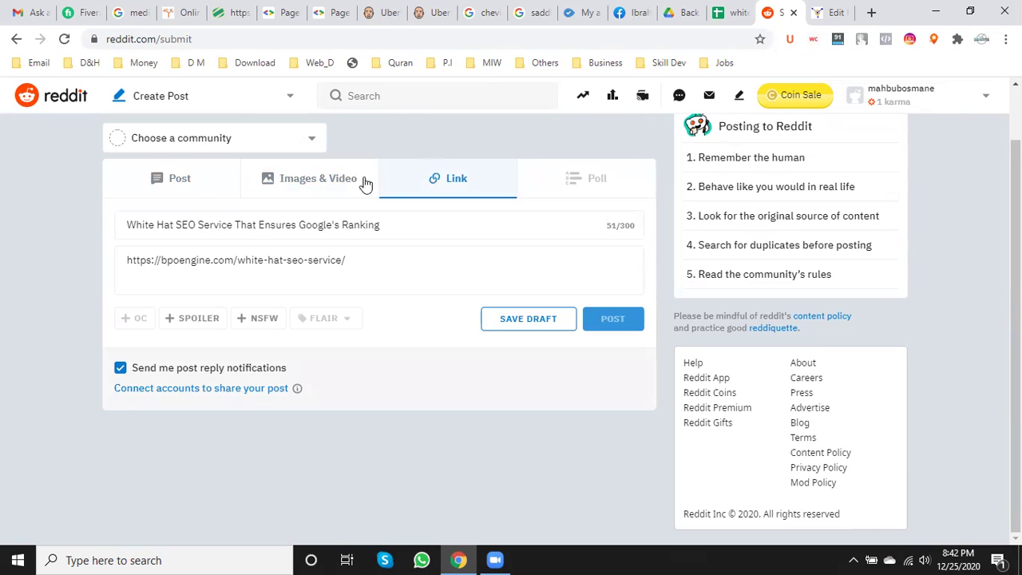
click(338, 177)
click(444, 352)
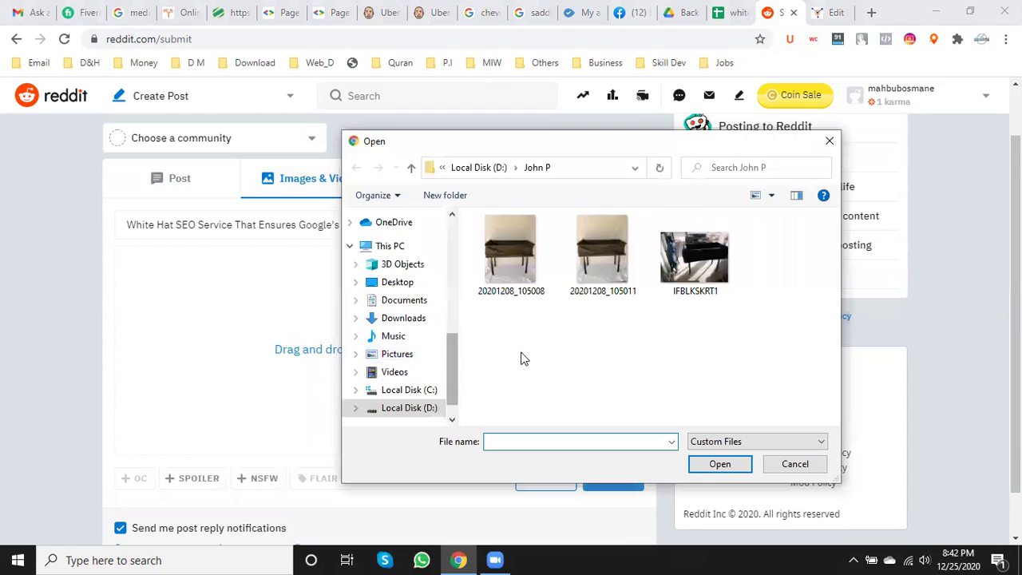
click(403, 284)
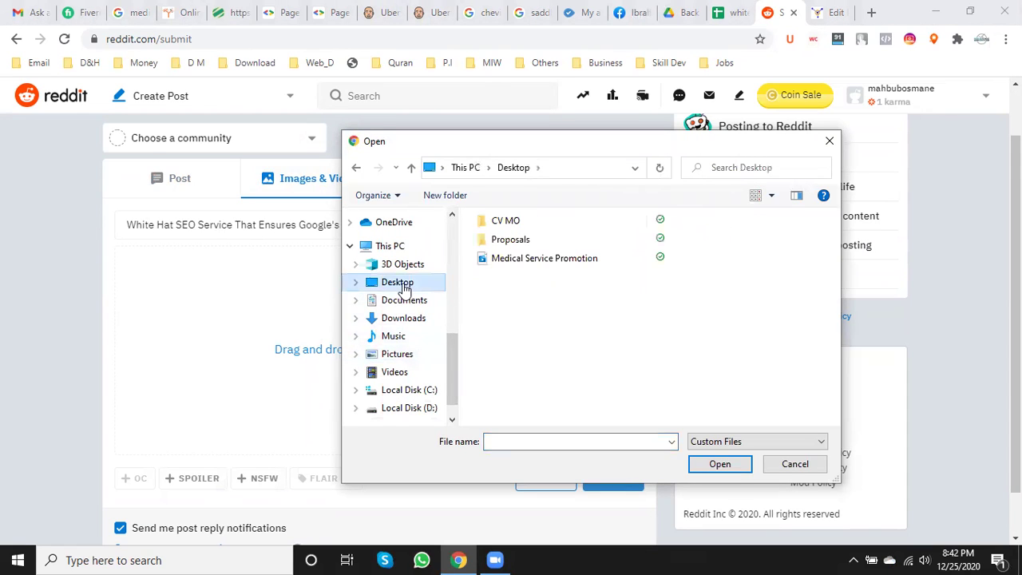
click(836, 8)
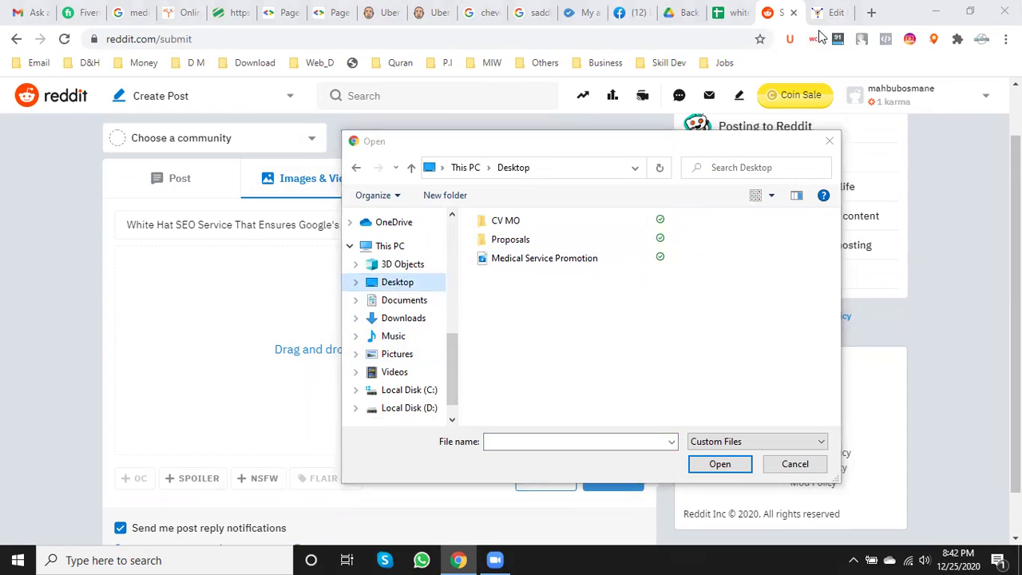
click(830, 142)
- In WordPress, start saving the White Hat SEO Service banner image via Save image as
click(823, 12)
scroll(490, 320, up, 3)
scroll(490, 320, up, 10)
scroll(490, 320, down, 6)
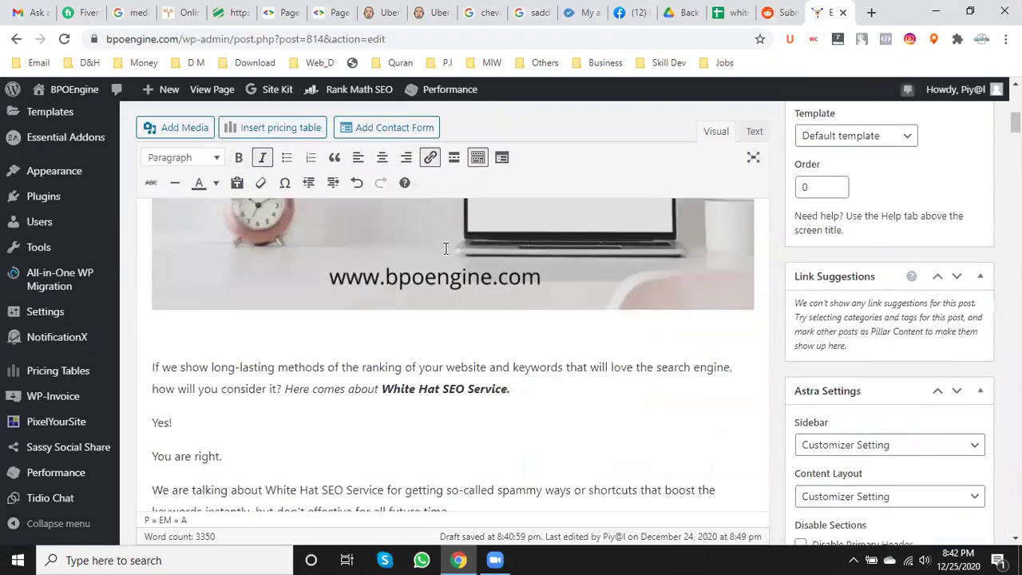
scroll(443, 295, up, 4)
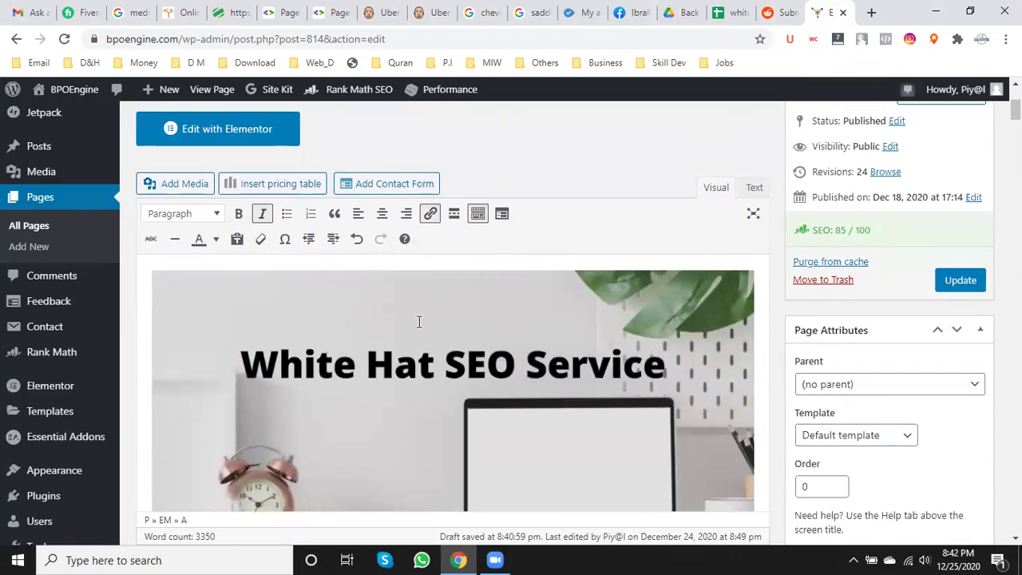
right_click(418, 322)
click(379, 339)
right_click(378, 338)
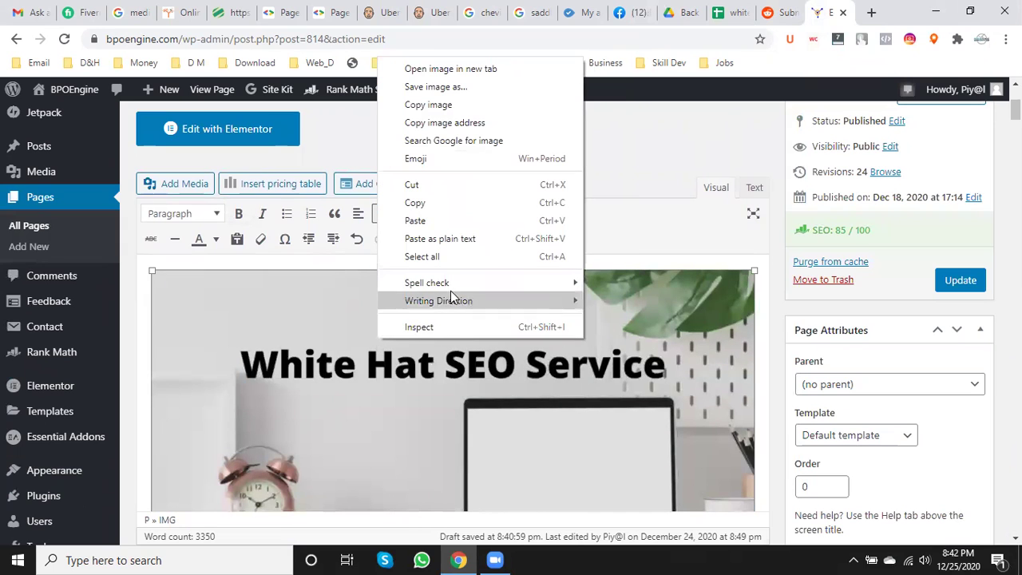
click(471, 88)
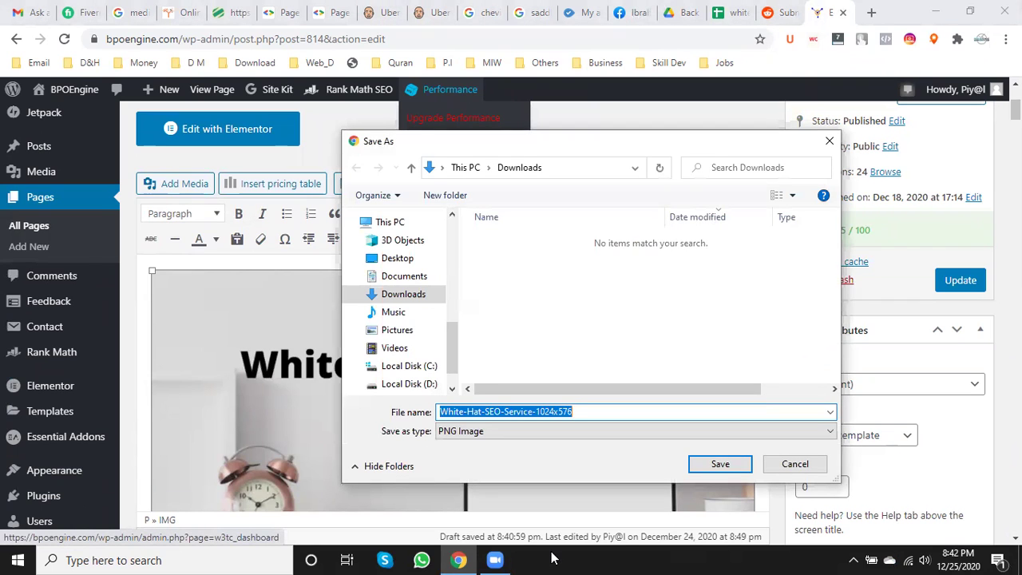
- Trim the file name to White-Hat-SEO-Service and save it to the Desktop
click(593, 411)
key(BackSpace)
key(BackSpace)
key(BackSpace)
key(BackSpace)
key(BackSpace)
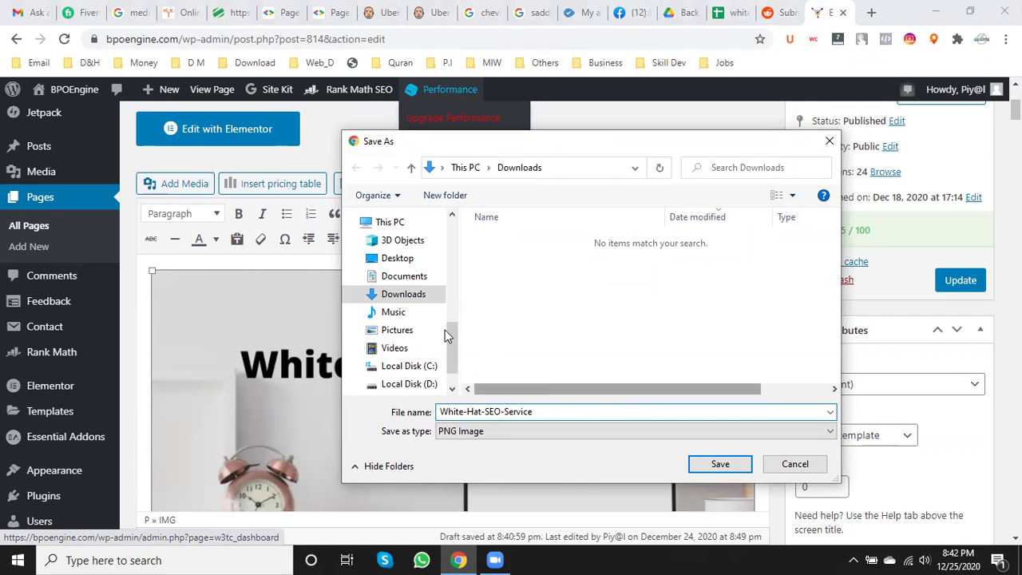
click(397, 258)
click(719, 463)
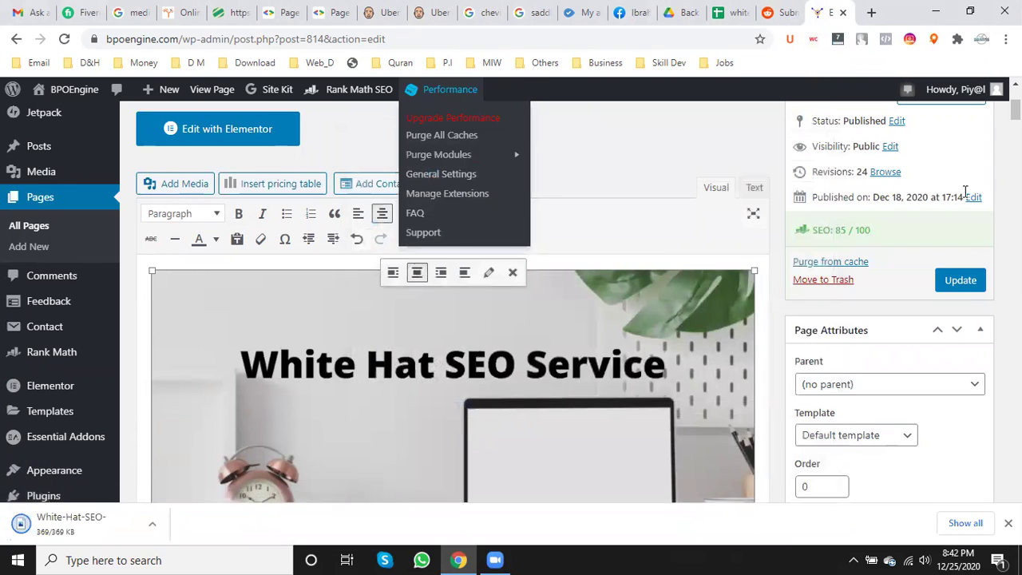
- Update the WordPress page and bring up Reddit's image upload chooser
click(954, 275)
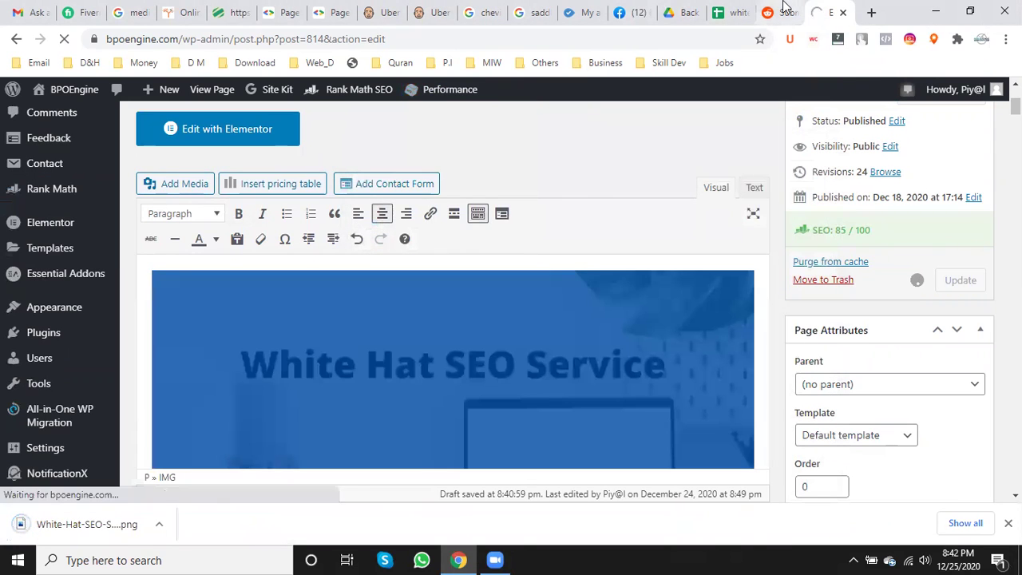
click(781, 12)
click(446, 352)
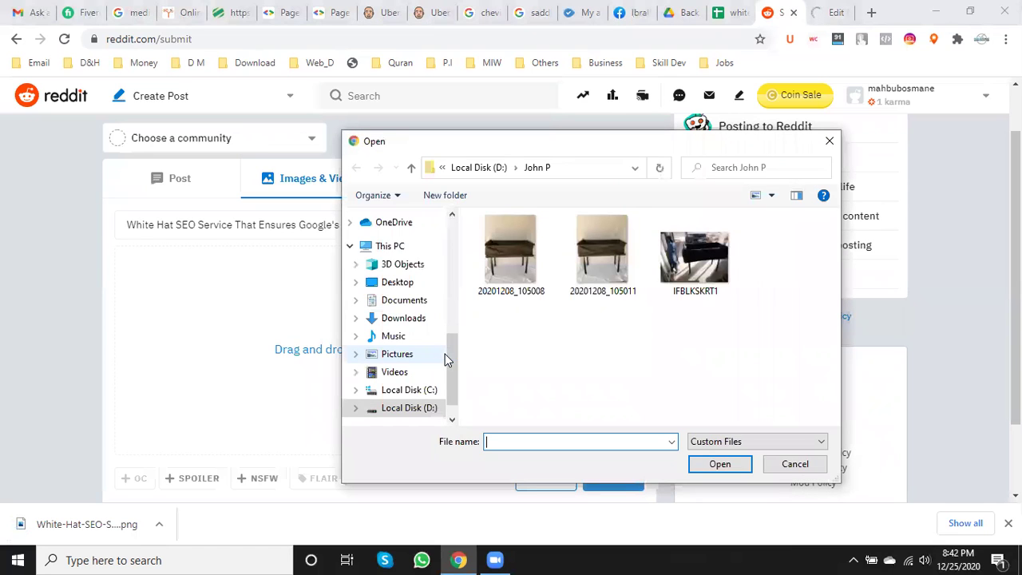
- Upload White-Hat-SEO-Service from the Desktop as the post image, then return to the text post
click(397, 282)
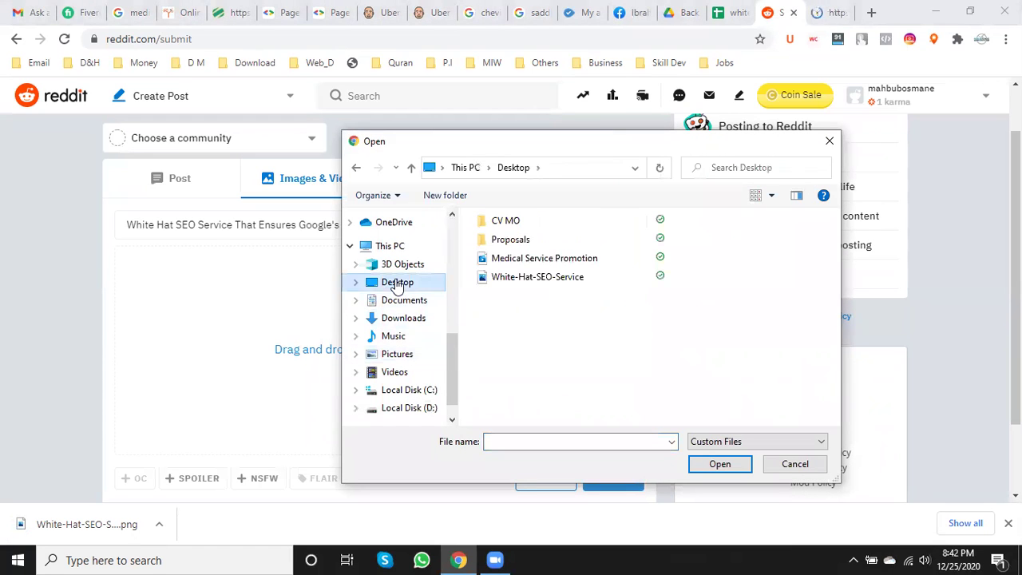
click(527, 277)
click(719, 465)
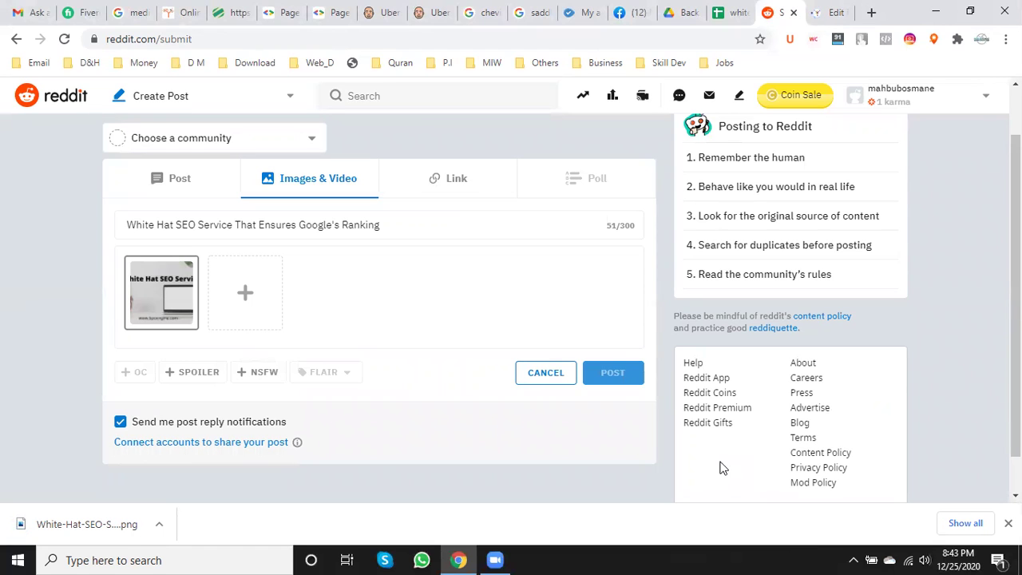
click(179, 192)
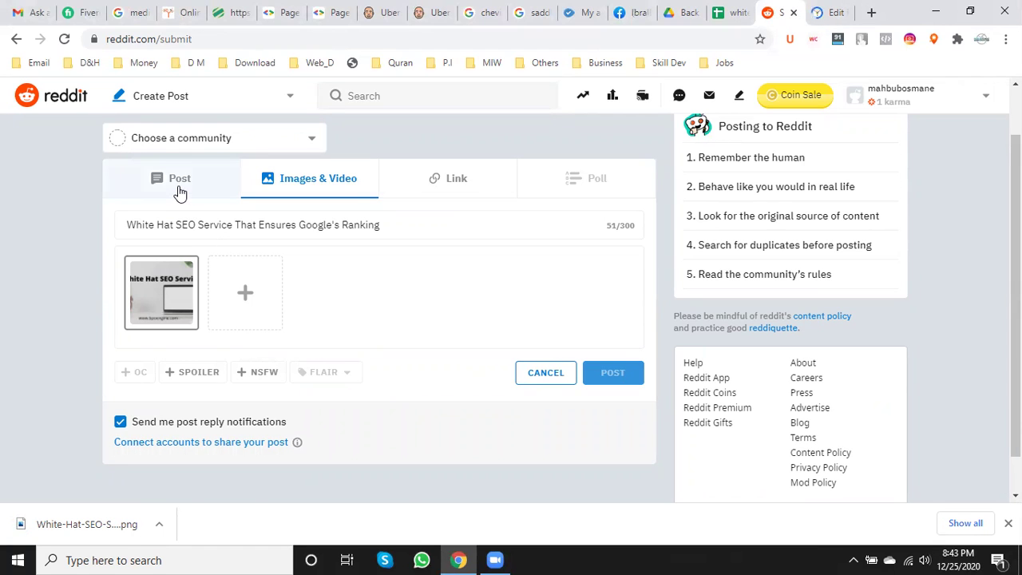
click(296, 184)
click(485, 197)
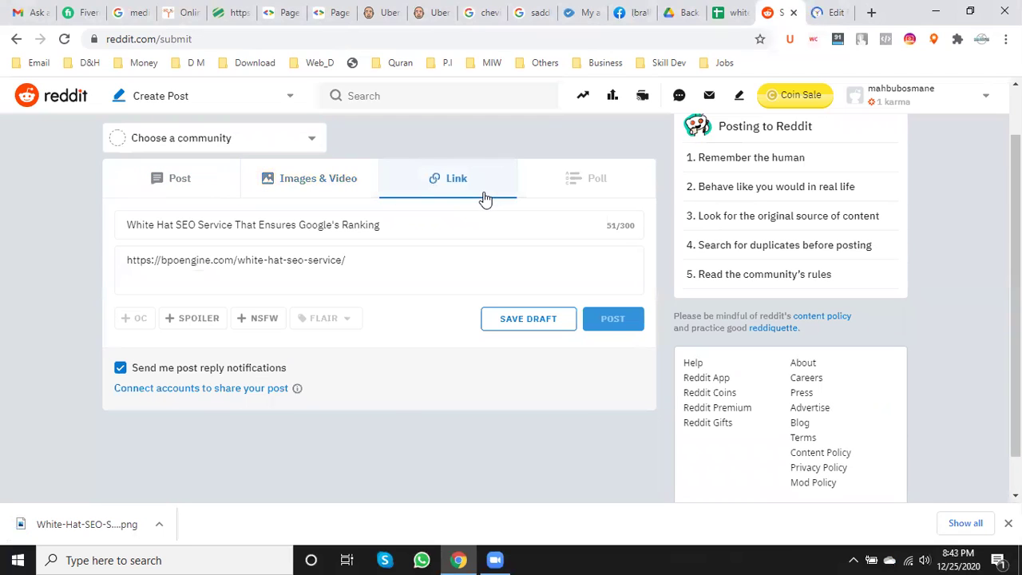
click(181, 179)
scroll(354, 391, down, 5)
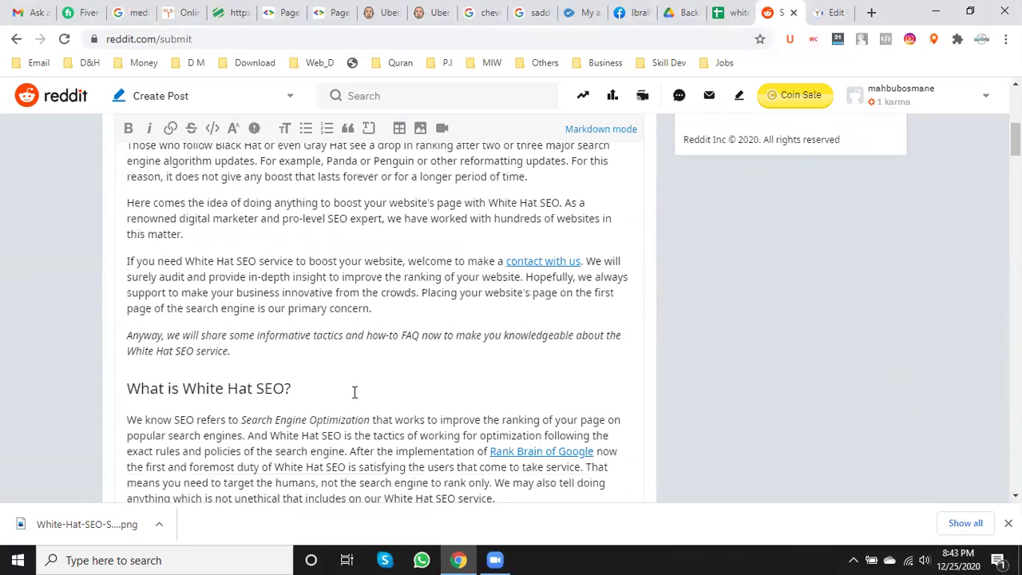
scroll(355, 391, down, 20)
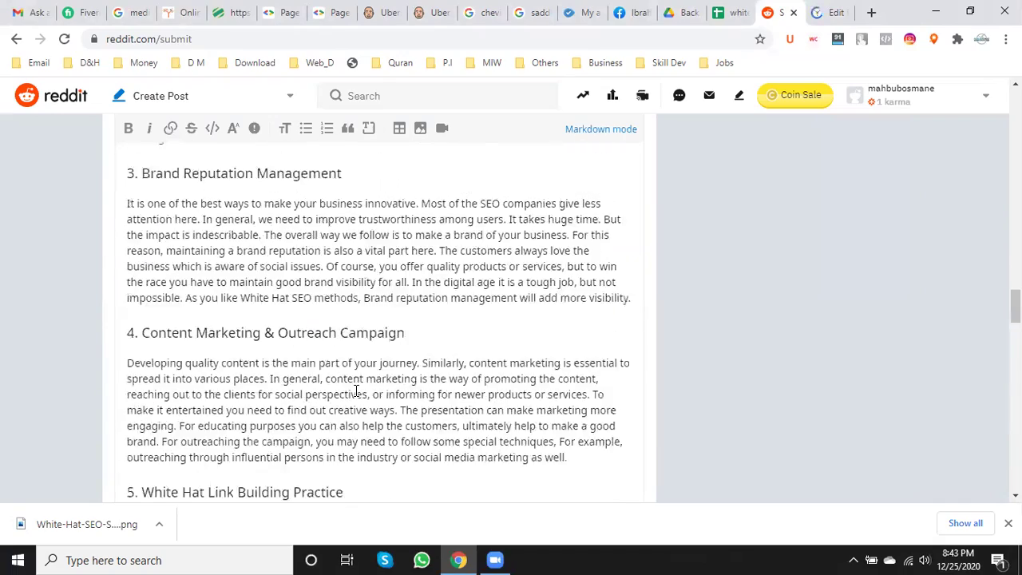
scroll(355, 391, down, 20)
scroll(360, 391, down, 10)
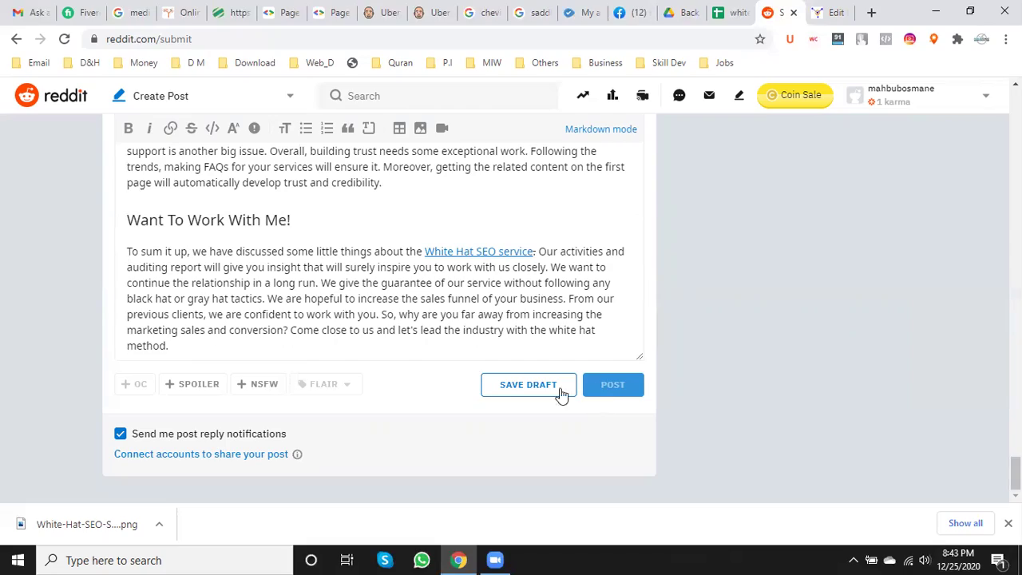
scroll(559, 339, up, 15)
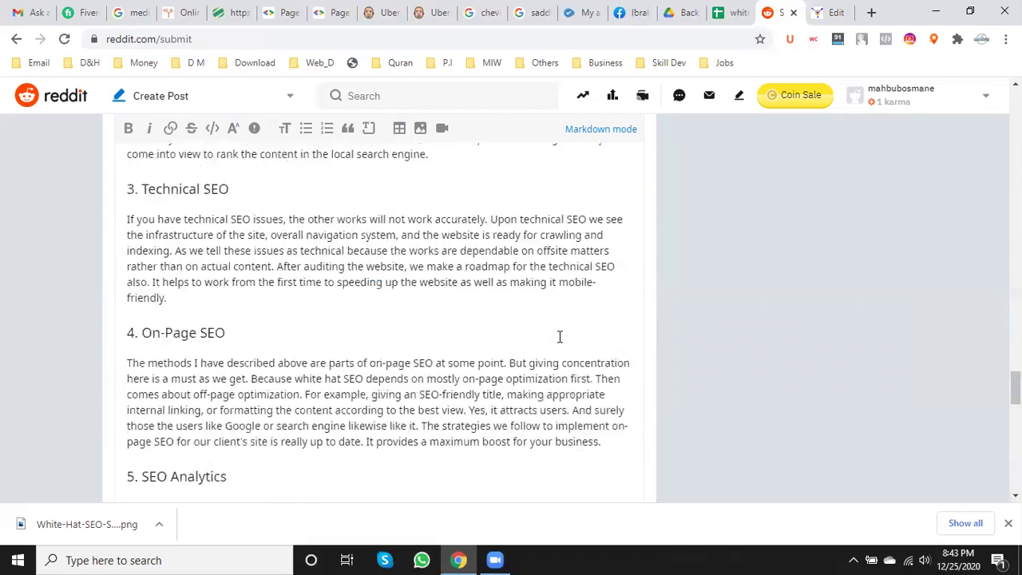
scroll(559, 339, up, 20)
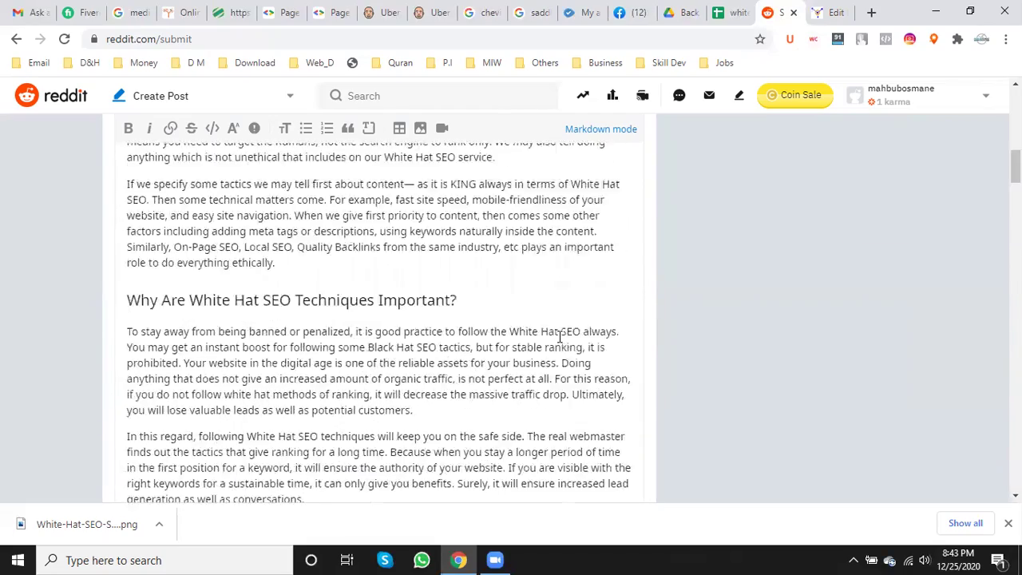
scroll(559, 337, up, 1)
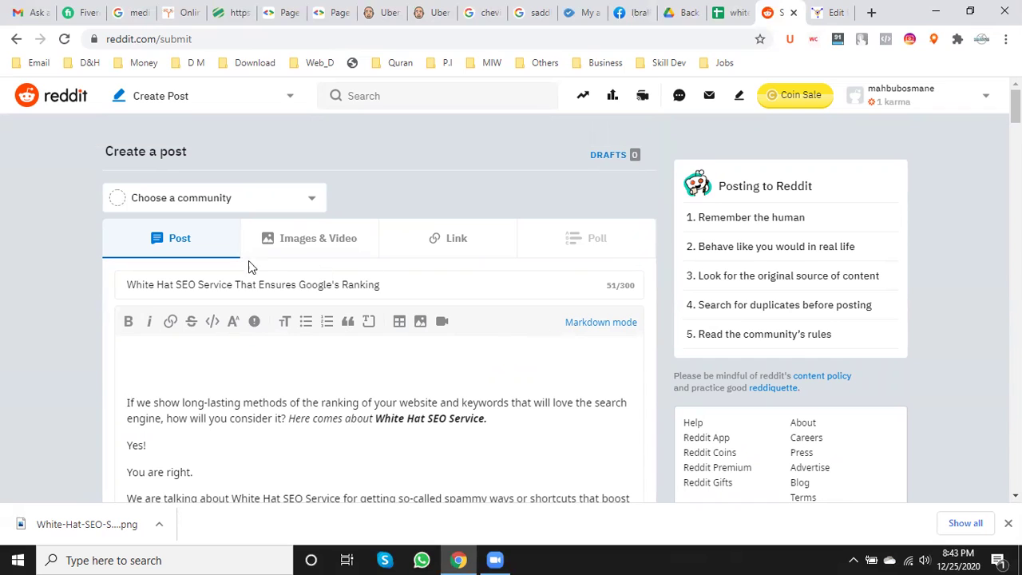
- Turn the post into a link post to the bpoengine page and publish it in r/SEO
click(456, 240)
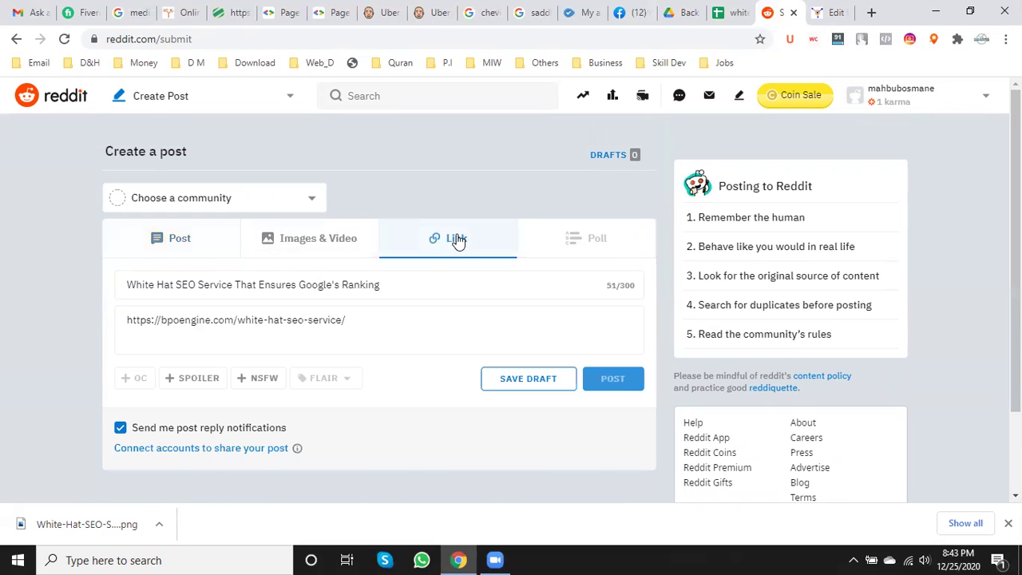
click(418, 326)
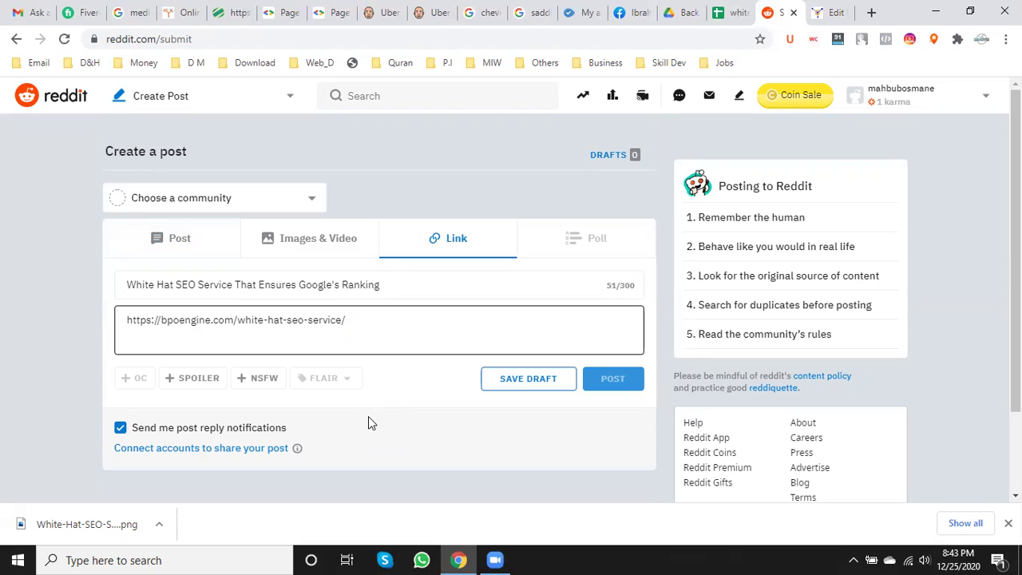
click(300, 198)
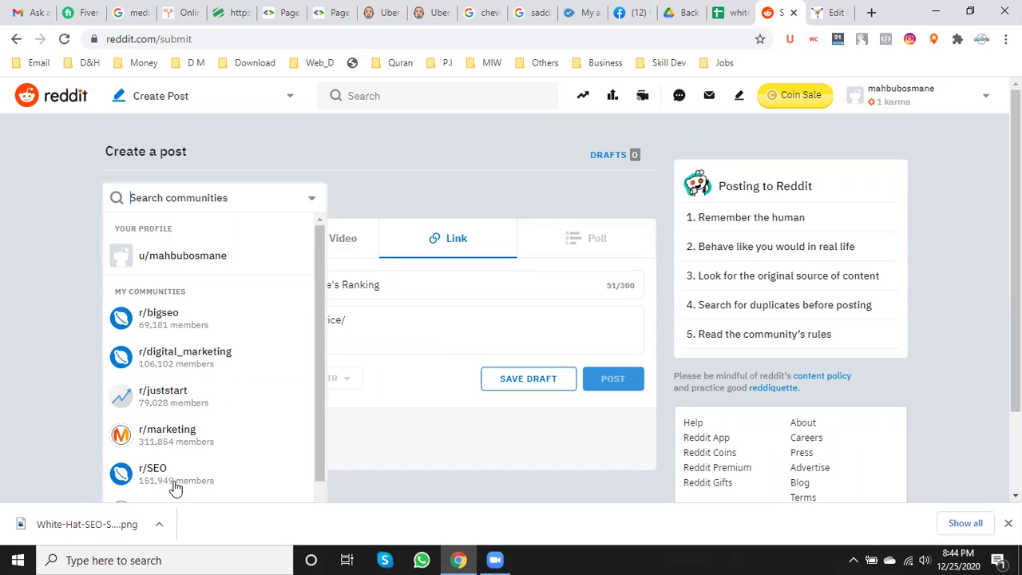
scroll(242, 420, down, 1)
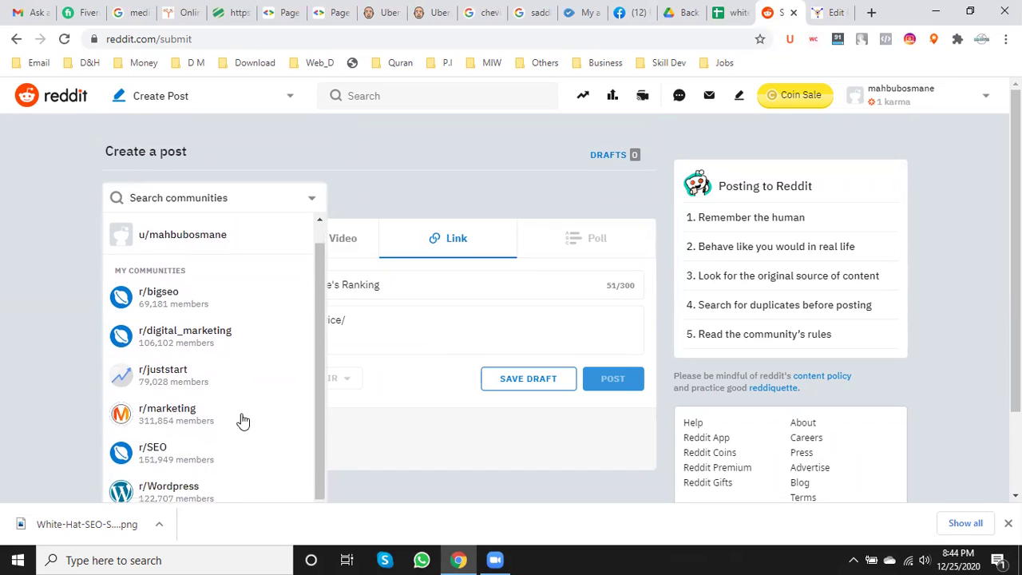
click(155, 453)
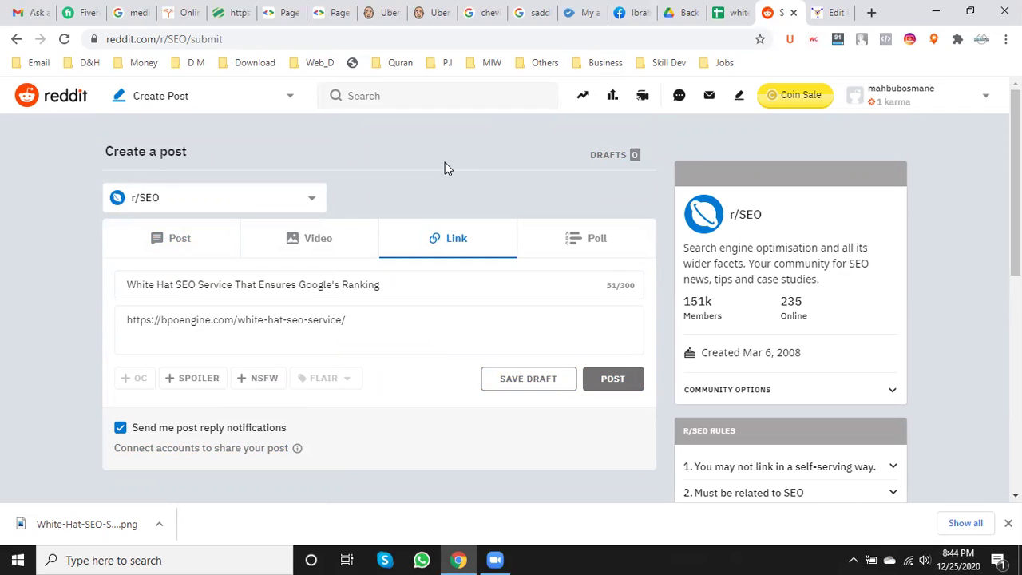
click(622, 378)
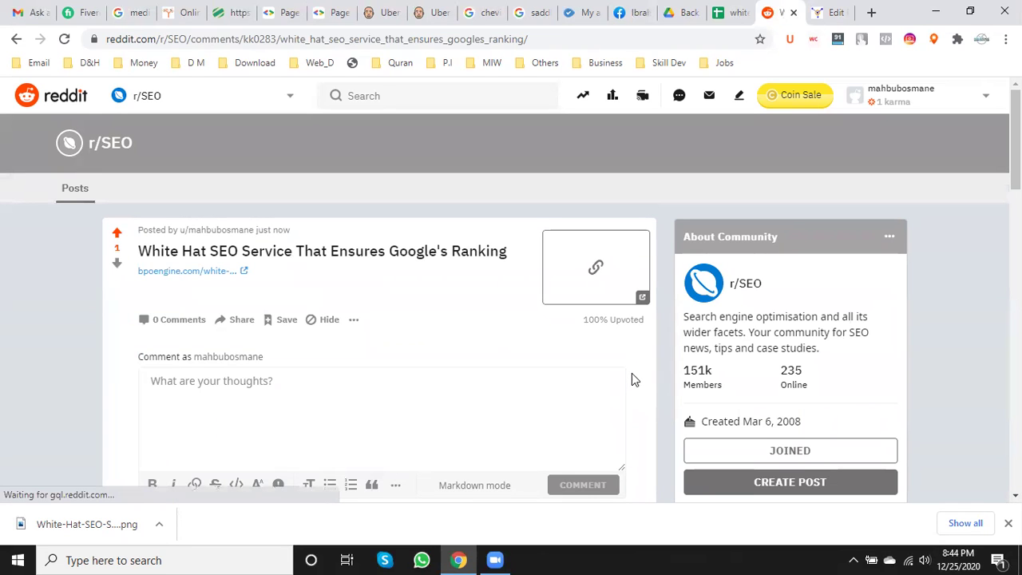
- Open the comment box on the newly published link post
scroll(639, 377, down, 2)
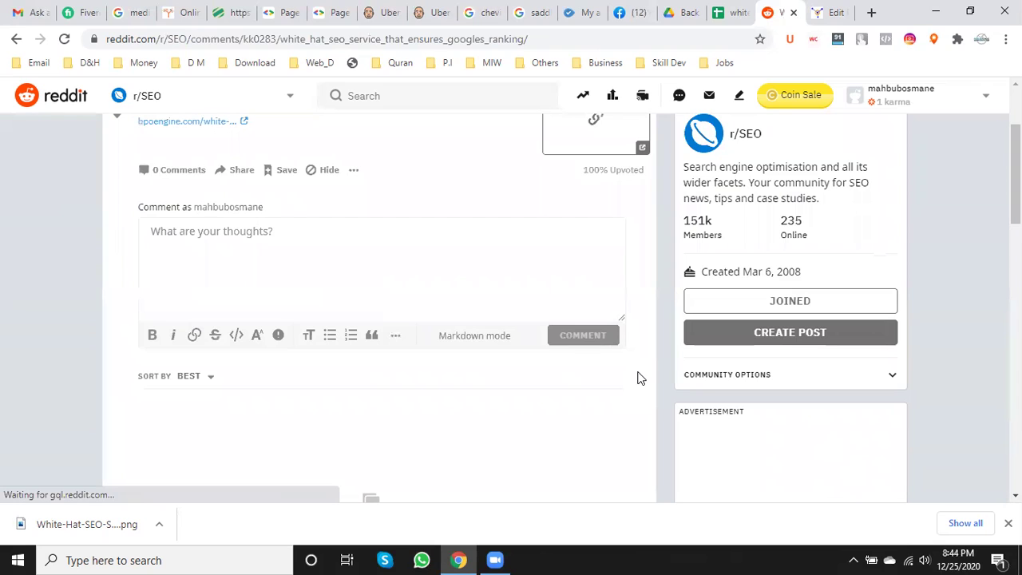
click(330, 259)
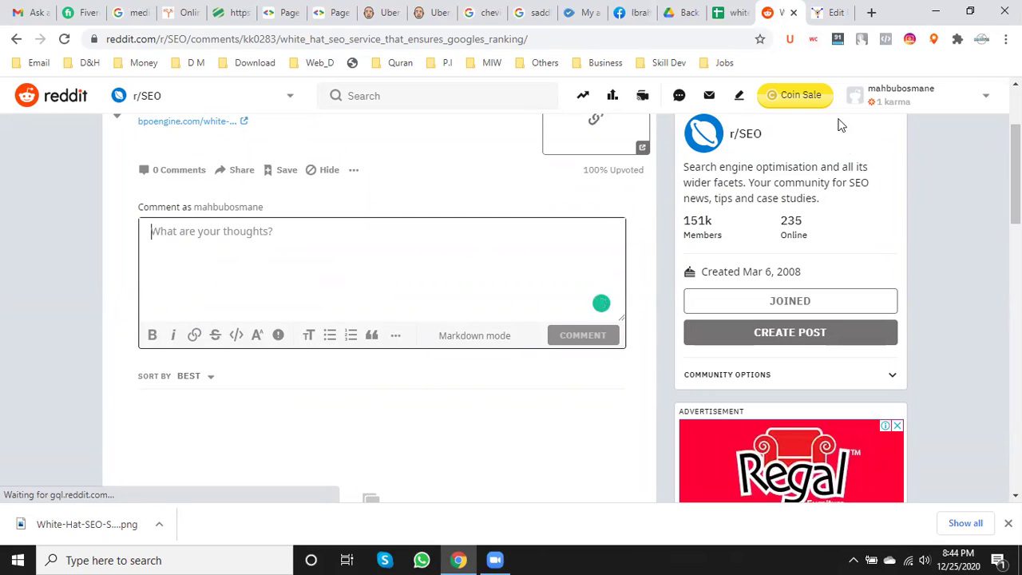
click(836, 10)
- Copy the Want To Work With BPOEngine paragraph from 'we have discussed' to 'method.'
scroll(519, 411, down, 3)
scroll(519, 416, down, 15)
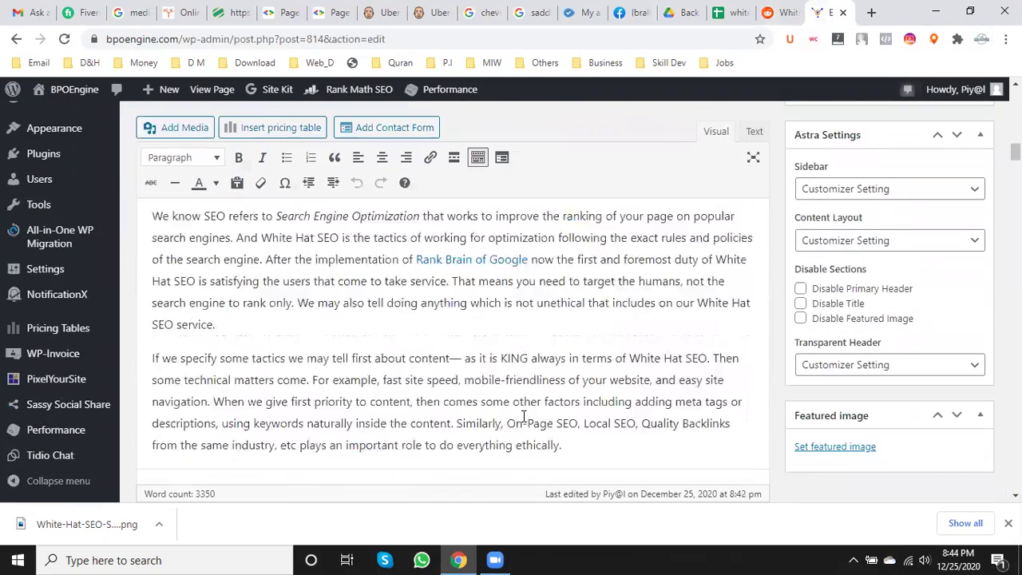
scroll(533, 420, down, 20)
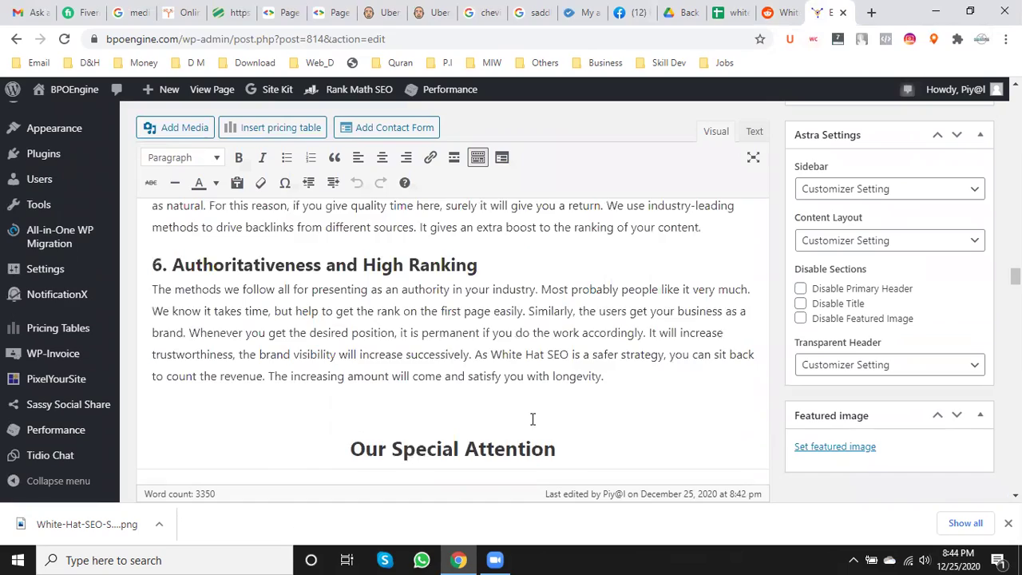
scroll(534, 419, down, 8)
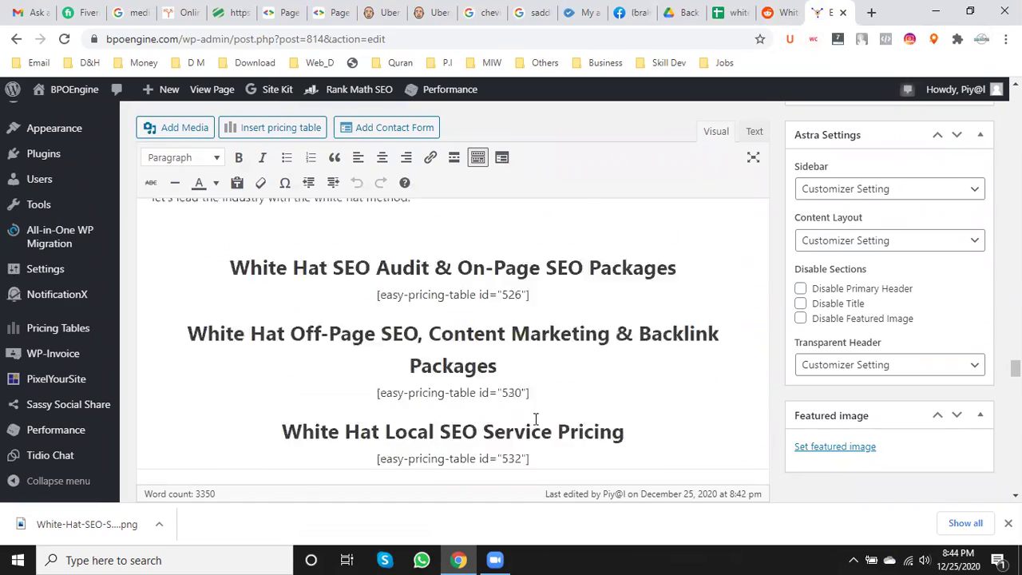
scroll(538, 424, up, 4)
click(379, 361)
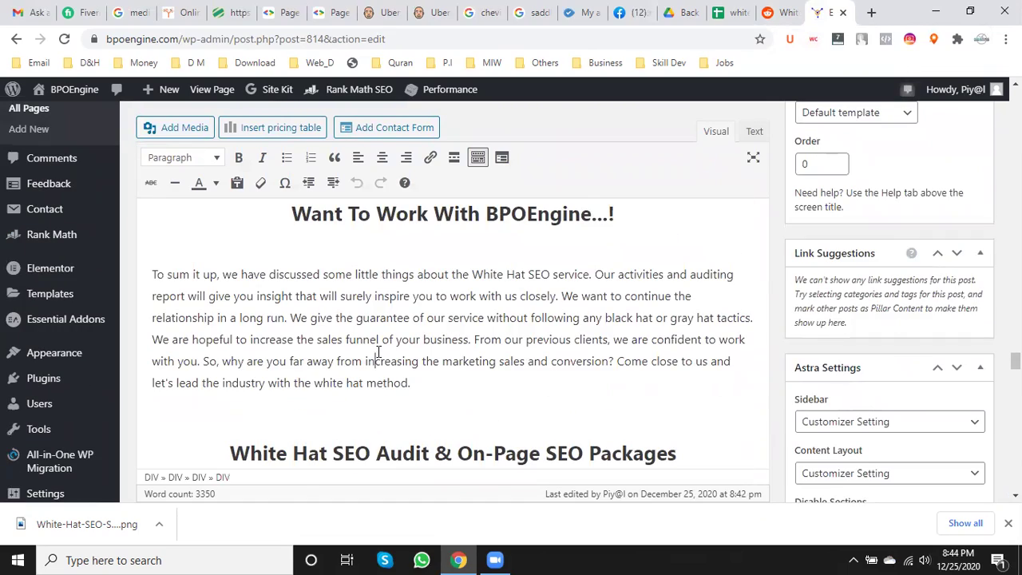
drag(412, 384, 152, 278)
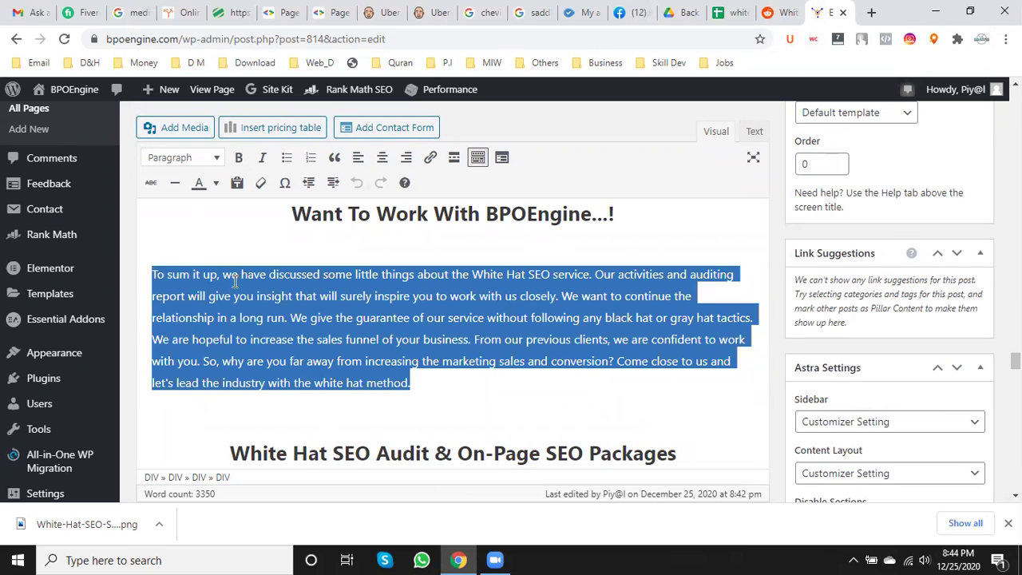
click(249, 285)
drag(221, 277, 304, 313)
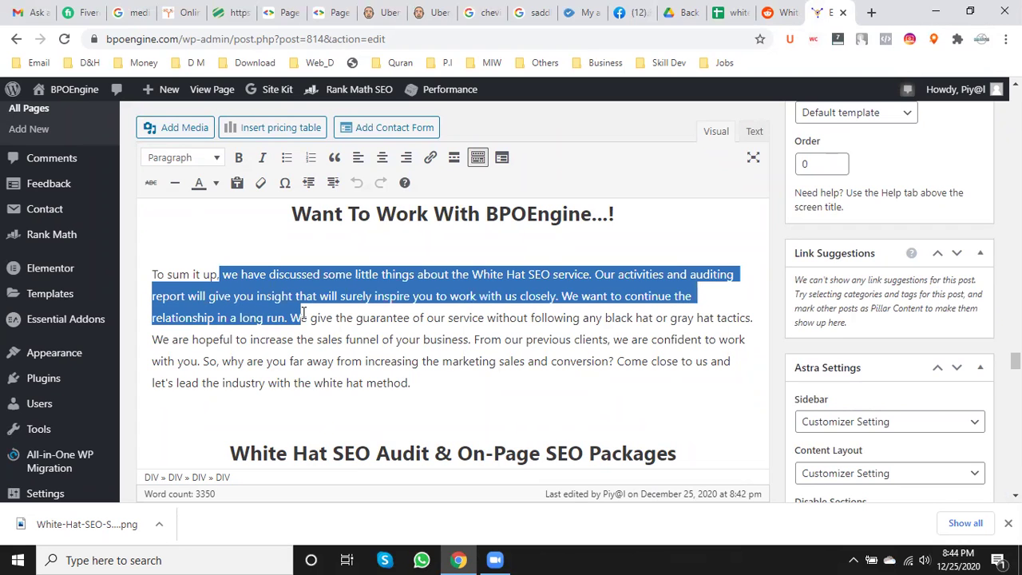
drag(303, 313, 438, 395)
right_click(342, 304)
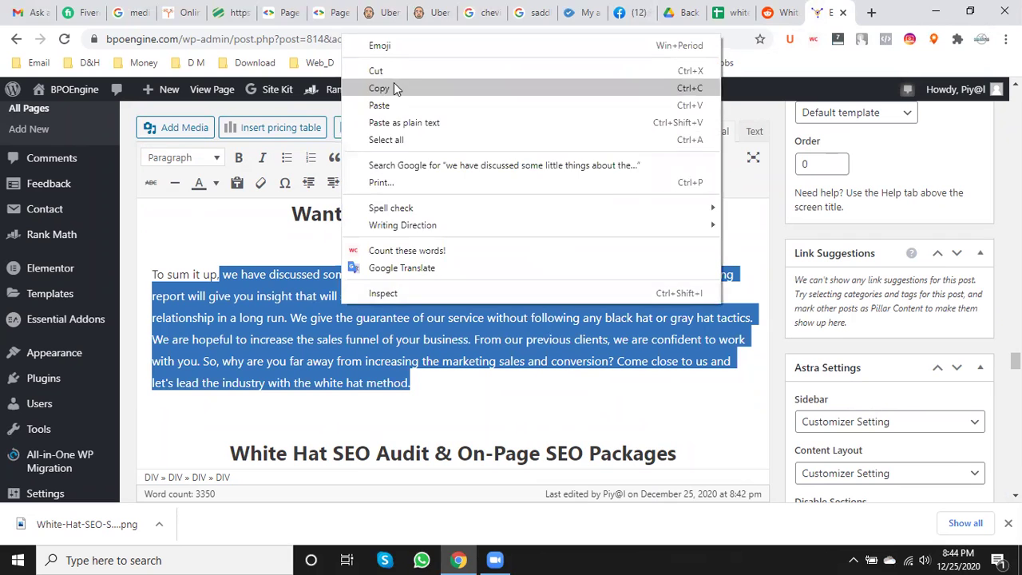
click(379, 87)
- Paste the copied paragraph into the empty Reddit comment box
click(779, 12)
click(370, 254)
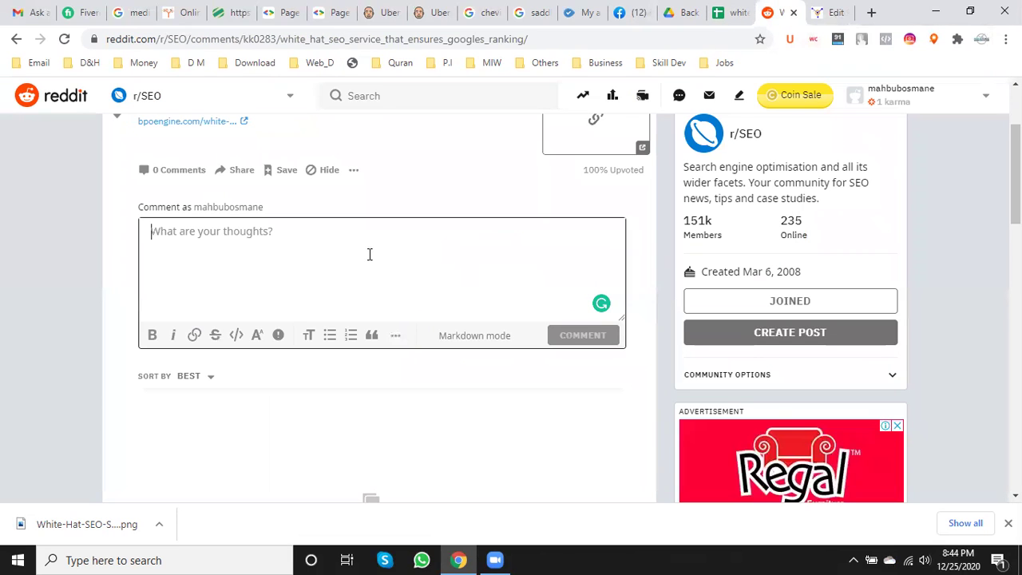
key(ctrl+v)
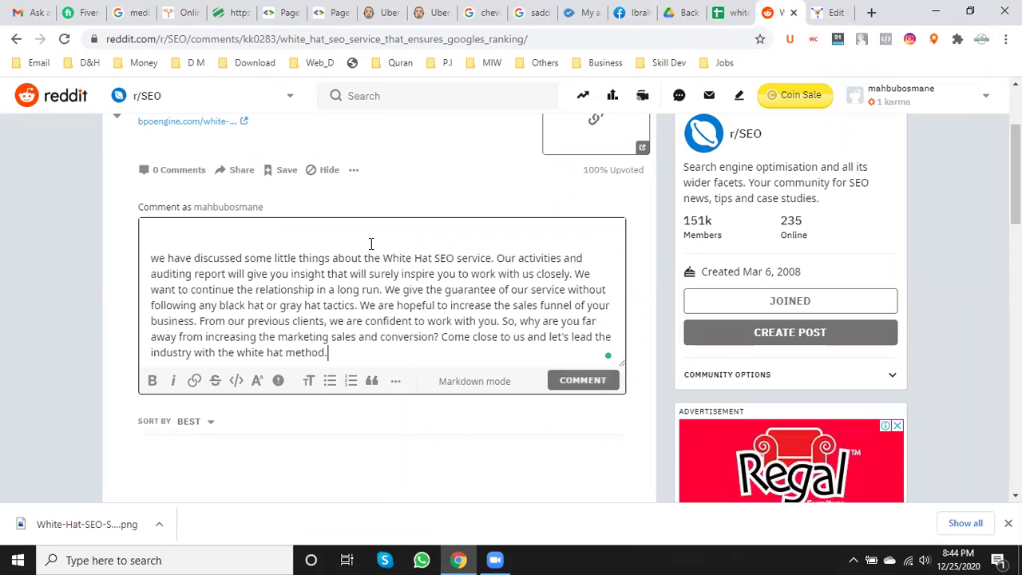
- Change the opening 'we' to 'I' and remove 'service' after White Hat SEO
click(165, 259)
key(BackSpace)
key(BackSpace)
key(BackSpace)
text(I)
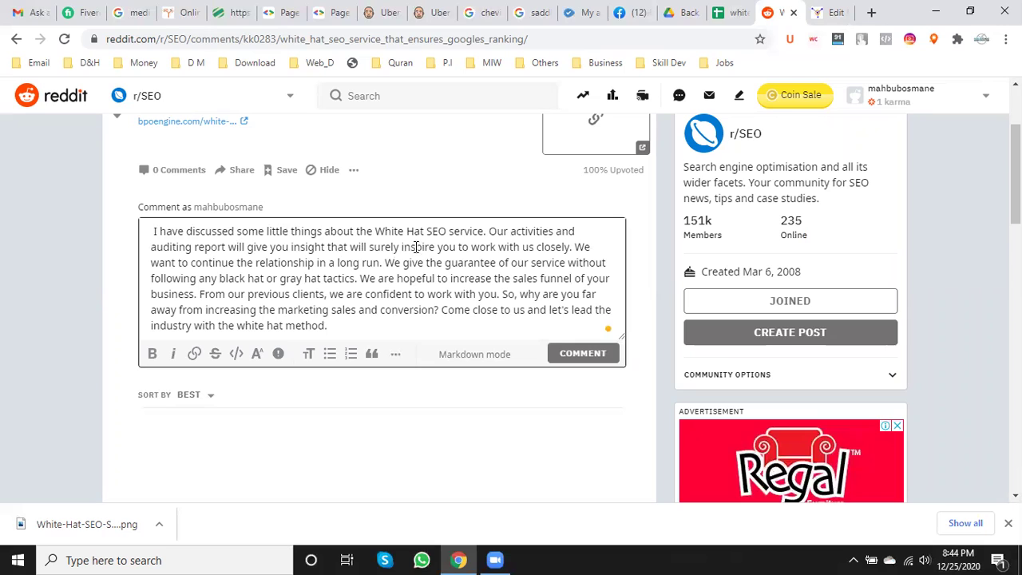
click(484, 232)
key(BackSpace)
key(BackSpace)
key(BackSpace)
key(BackSpace)
key(BackSpace)
key(BackSpace)
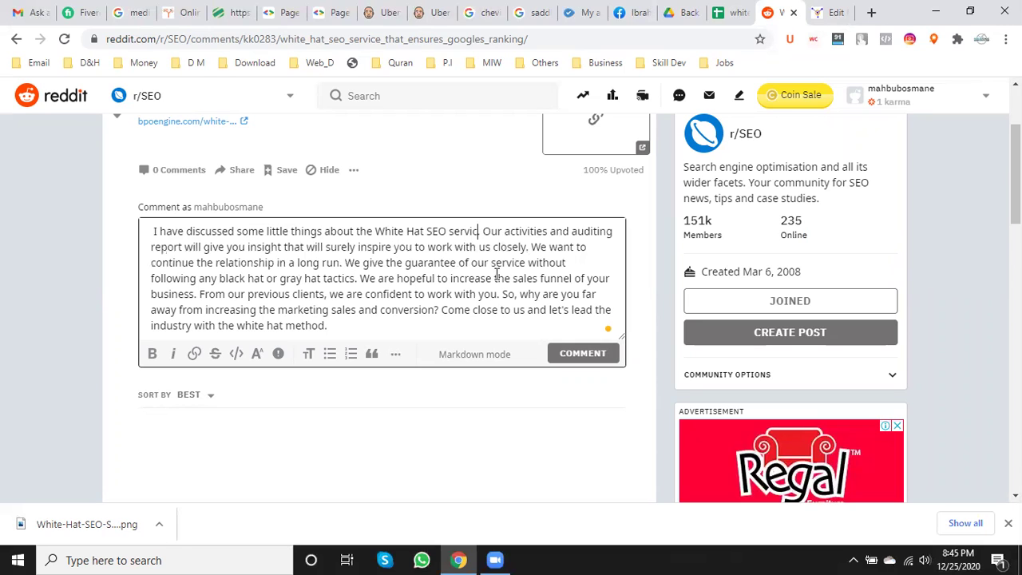
key(BackSpace)
key(BackSpace)
key(BackSpace)
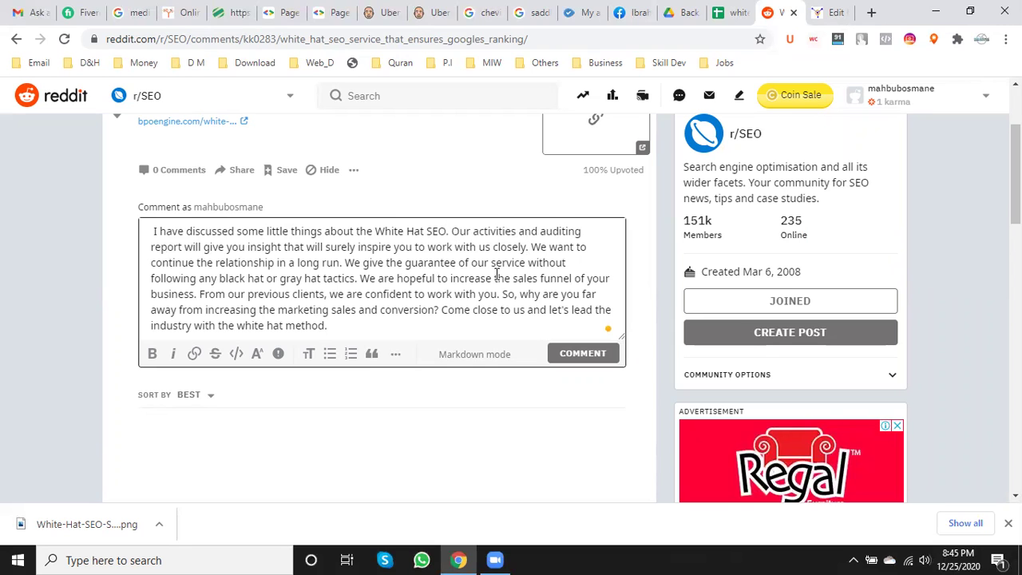
- Take the live White Hat SEO service page address and select 'White Hat SEO' in the comment
click(818, 9)
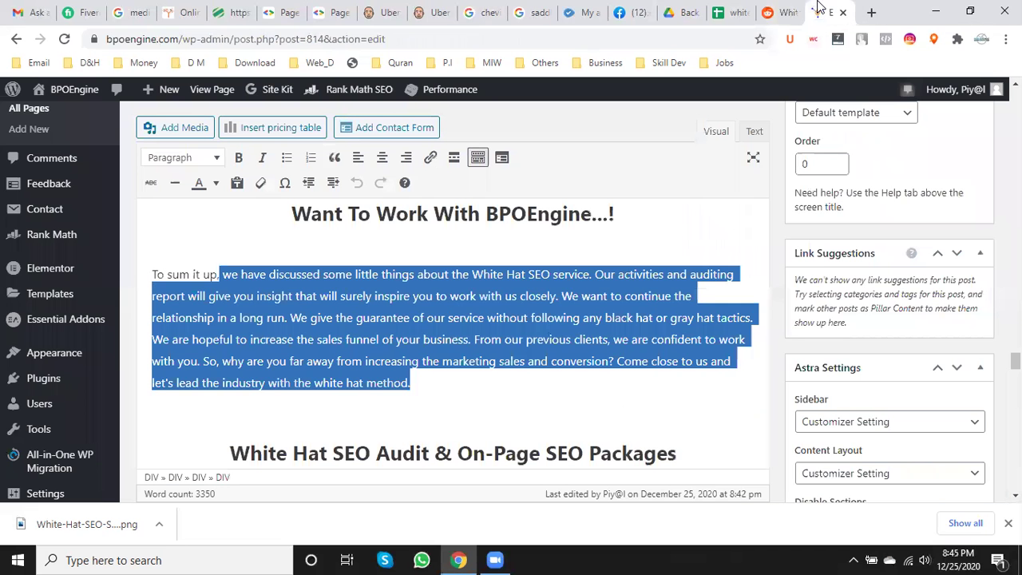
right_click(213, 91)
click(274, 100)
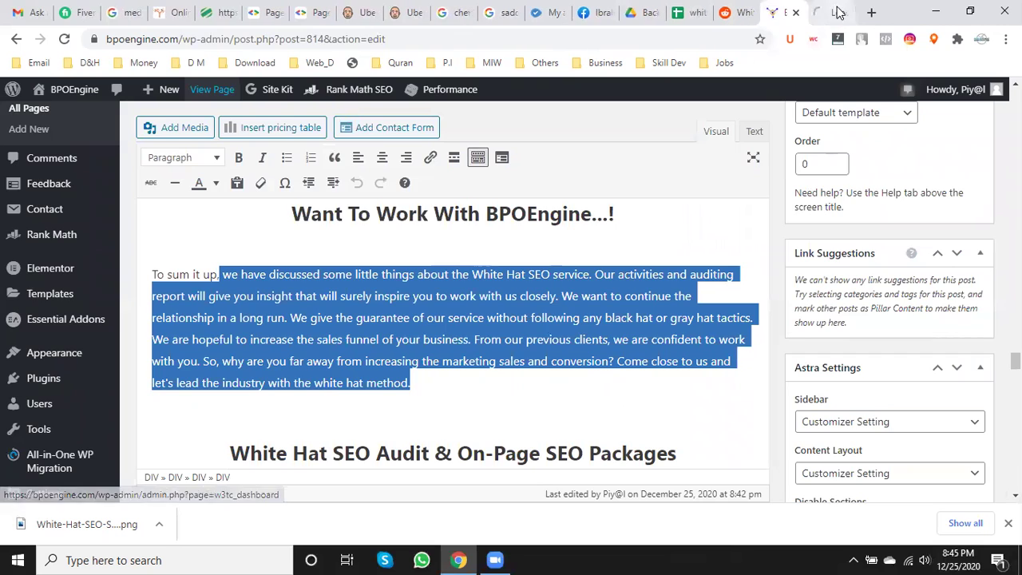
key(ctrl+Tab)
click(292, 35)
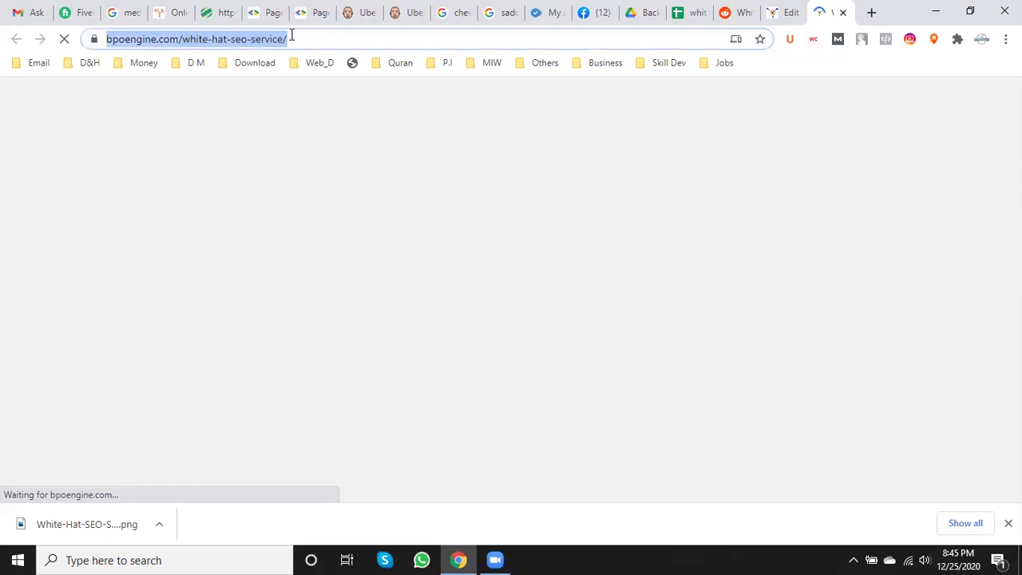
click(733, 12)
drag(376, 231, 448, 231)
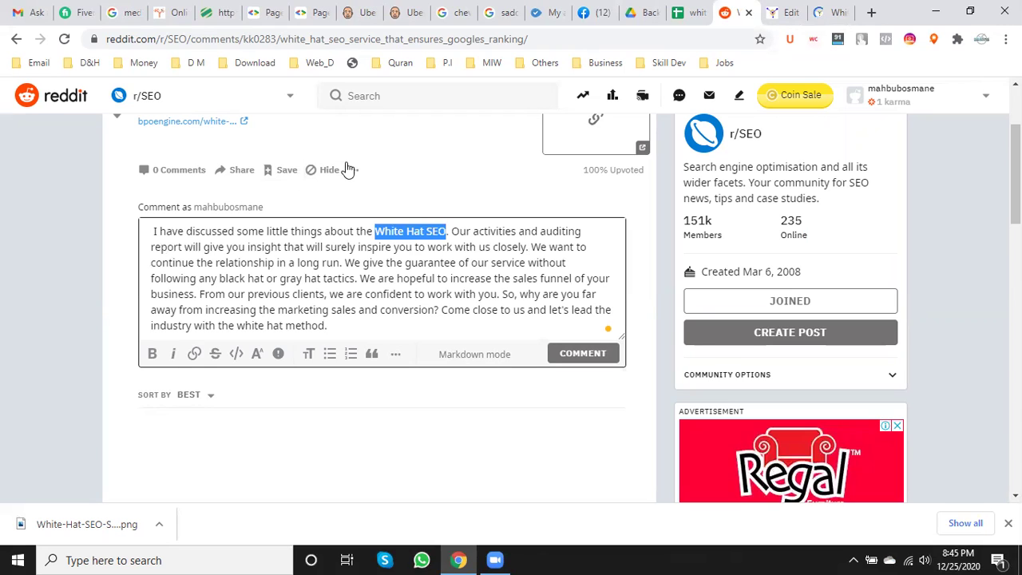
click(197, 353)
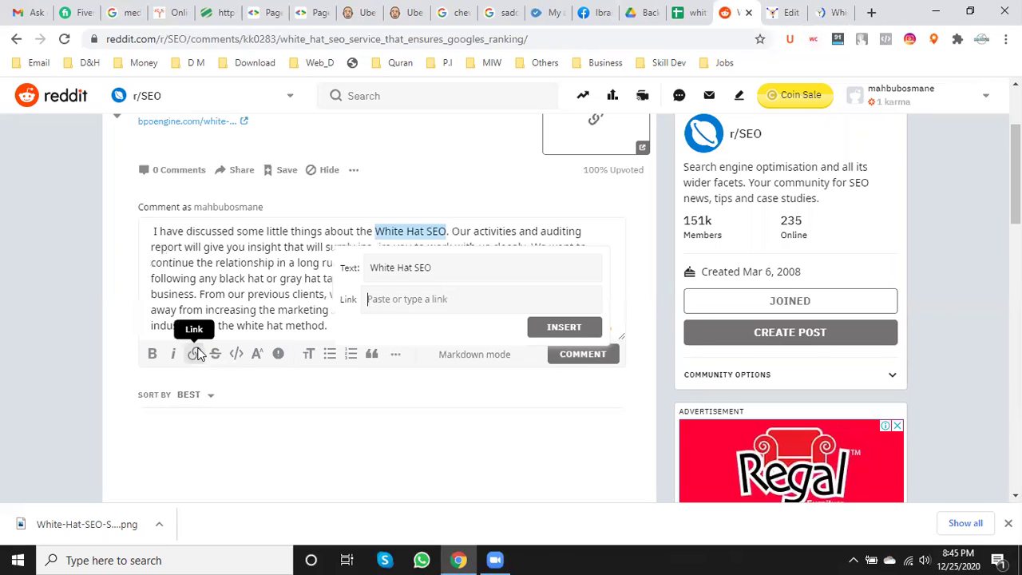
key(ctrl+v)
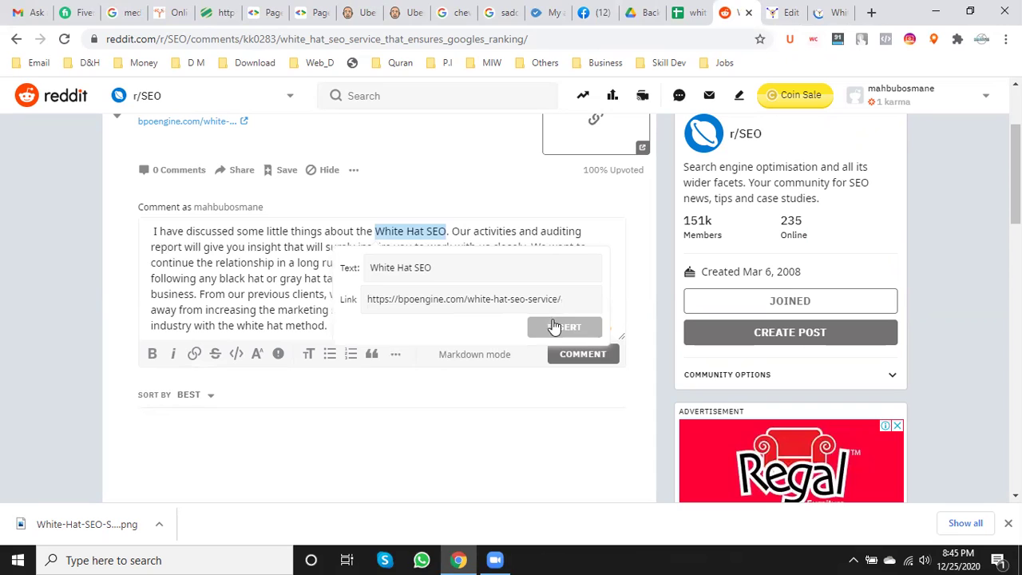
click(563, 328)
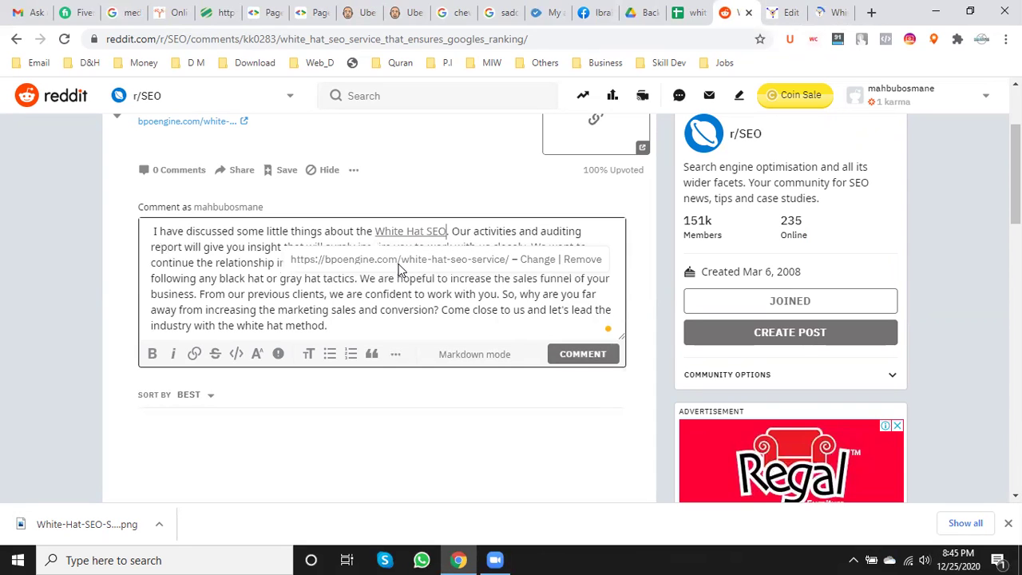
click(232, 278)
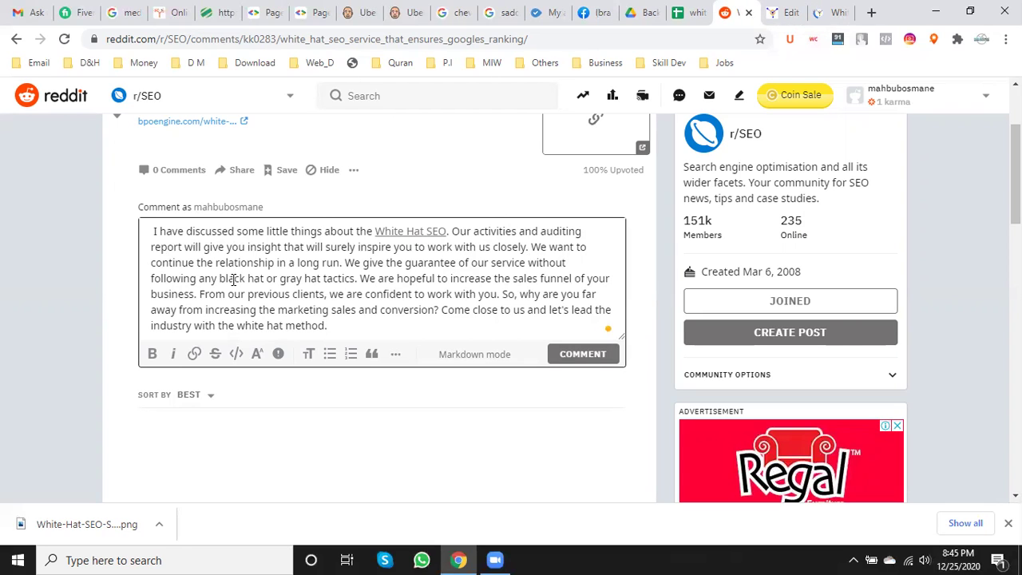
- Change 'We' to 'I', 'We give' to 'I can give', and both 'we are' to 'I am'
click(548, 248)
key(BackSpace)
key(BackSpace)
text(I)
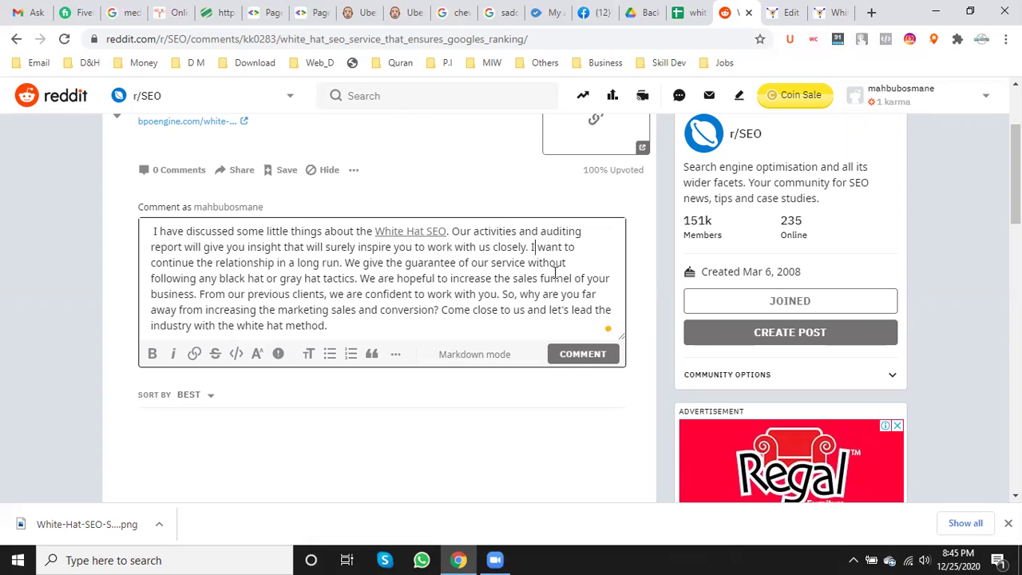
click(360, 263)
key(BackSpace)
key(BackSpace)
text(I can)
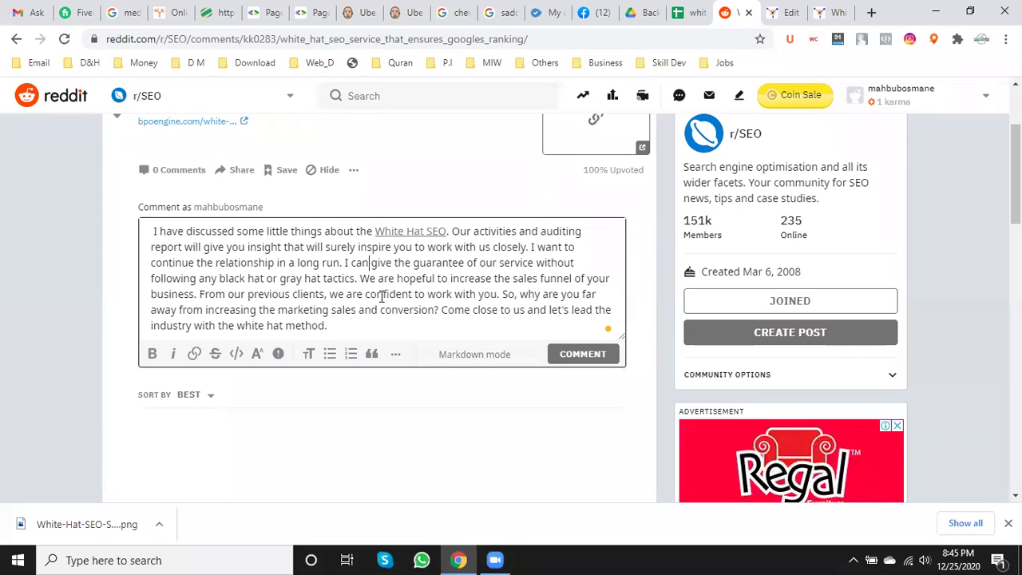
click(394, 277)
key(BackSpace)
key(BackSpace)
key(BackSpace)
key(BackSpace)
key(BackSpace)
key(BackSpace)
key(BackSpace)
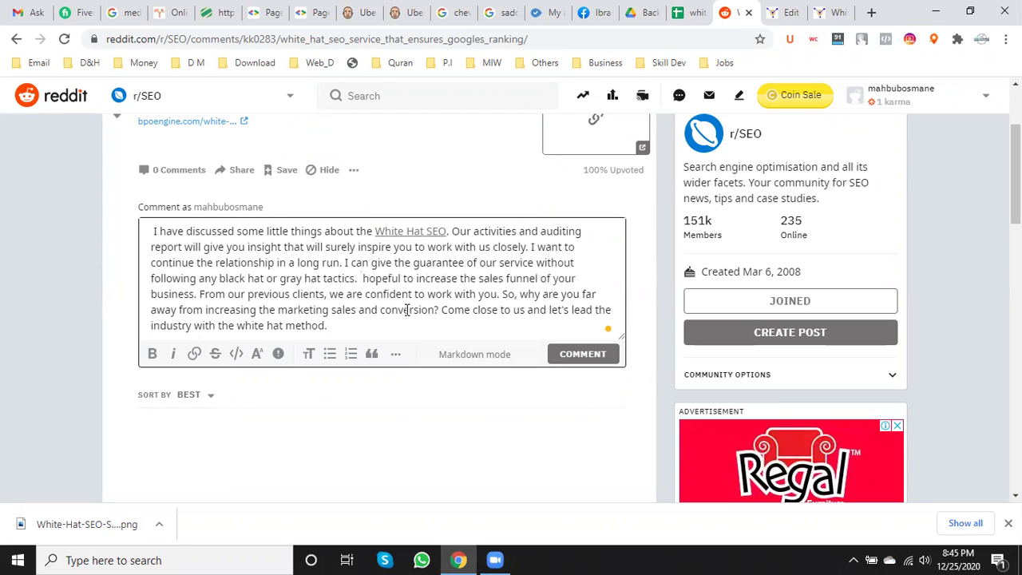
text(I am)
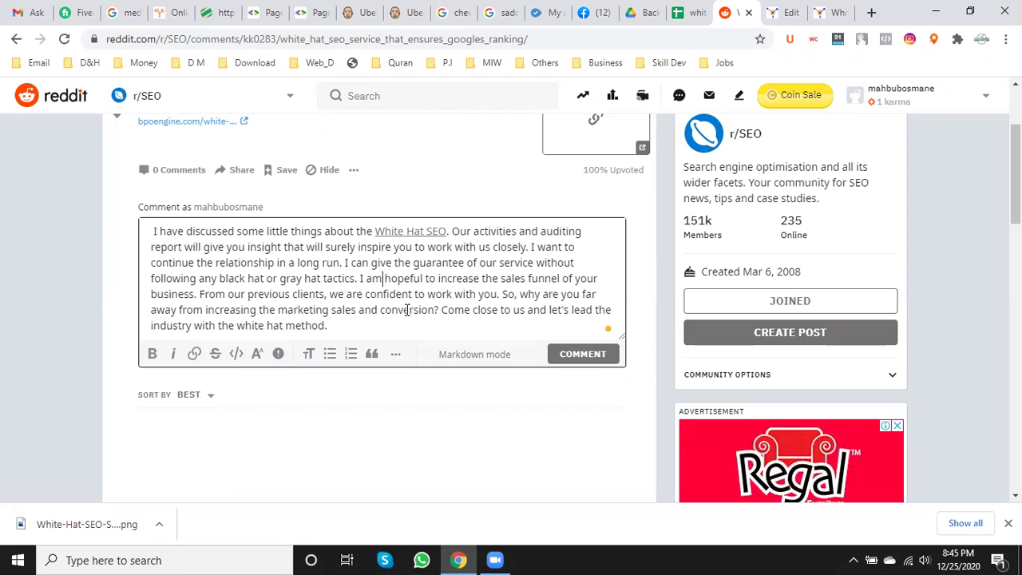
click(362, 296)
key(BackSpace)
key(BackSpace)
key(BackSpace)
key(BackSpace)
key(BackSpace)
key(BackSpace)
text(I am)
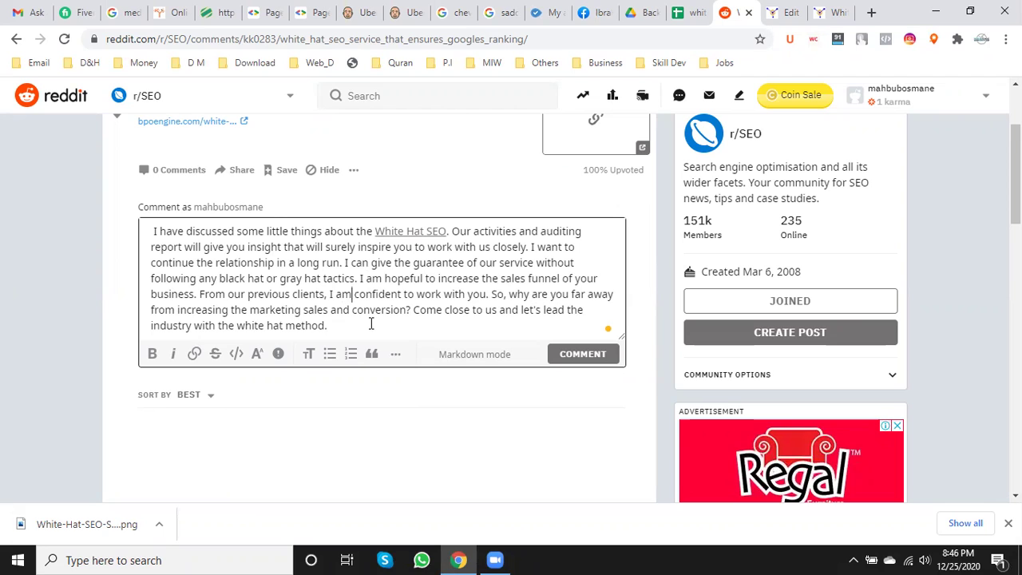
- Drop 'marketing', change 'us' to 'me', and end with 'using the white hat digital marketing method'
click(301, 310)
key(BackSpace)
key(BackSpace)
key(BackSpace)
key(BackSpace)
key(BackSpace)
key(BackSpace)
key(BackSpace)
key(BackSpace)
key(BackSpace)
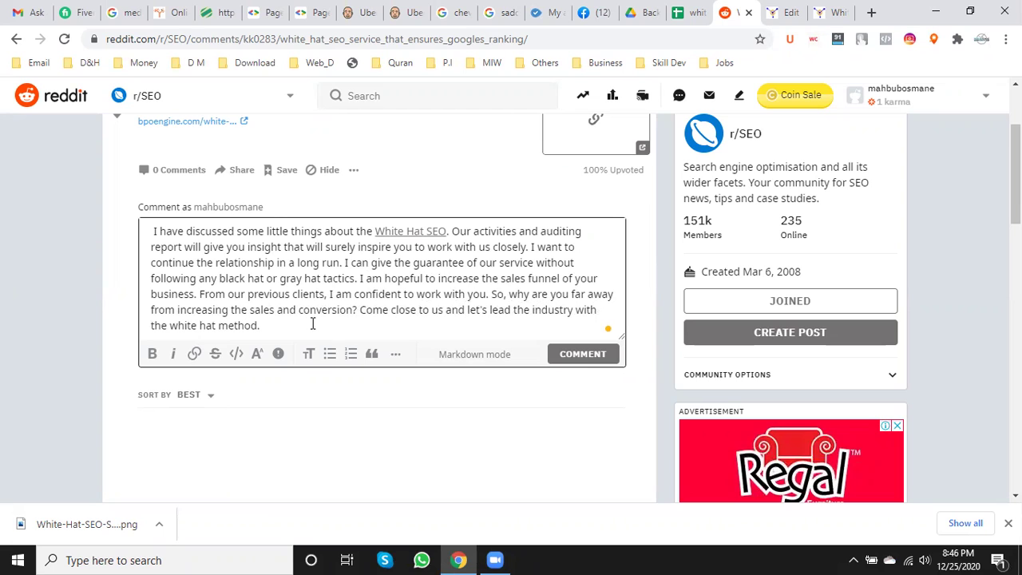
click(444, 313)
key(BackSpace)
key(BackSpace)
text(m)
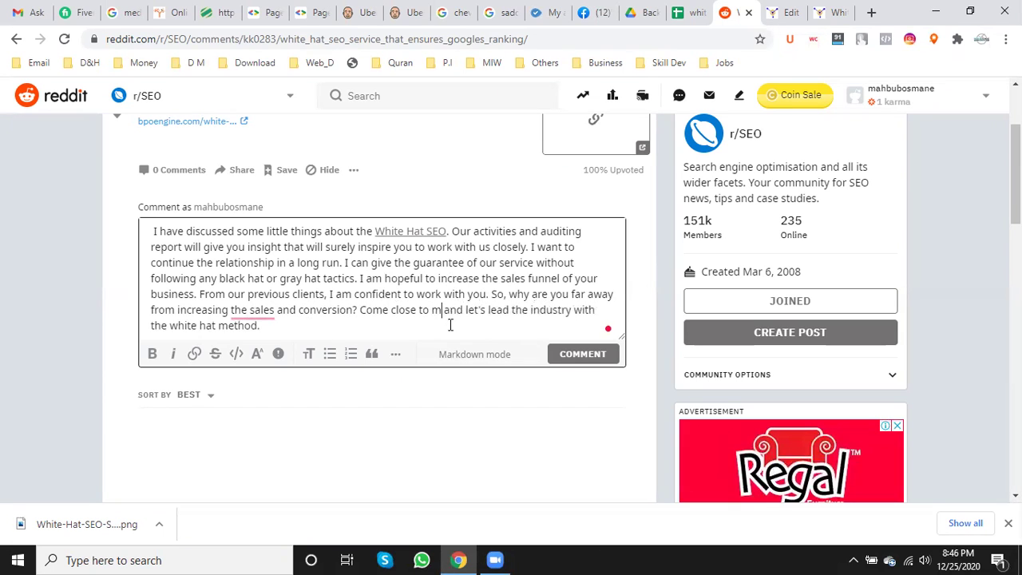
text(e)
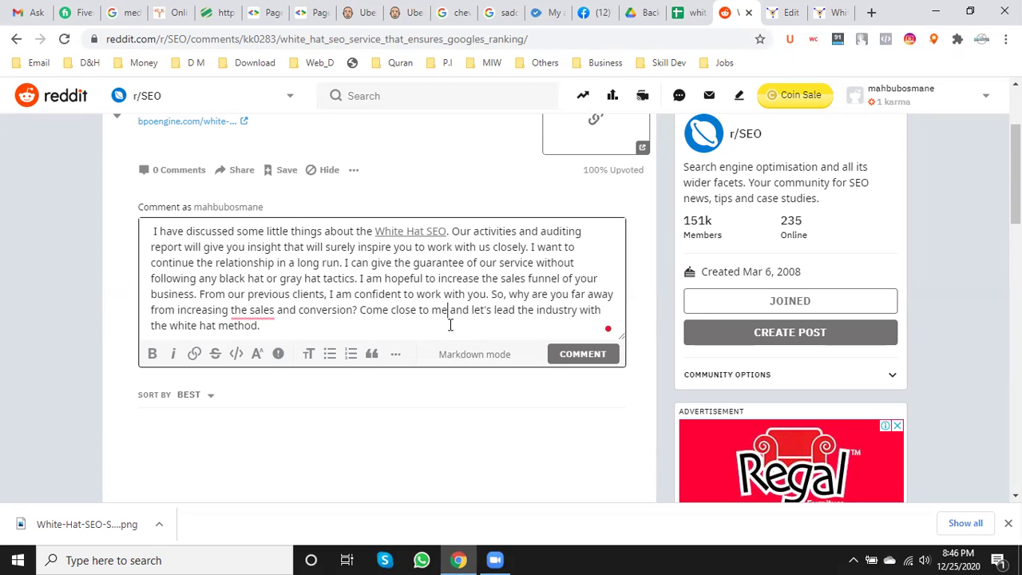
mouse_move(265, 313)
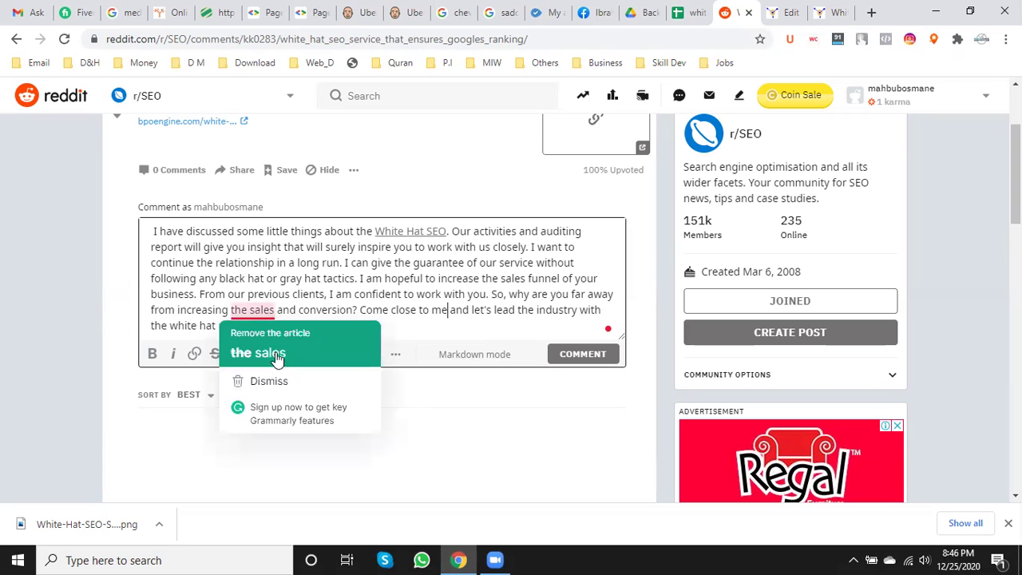
click(276, 357)
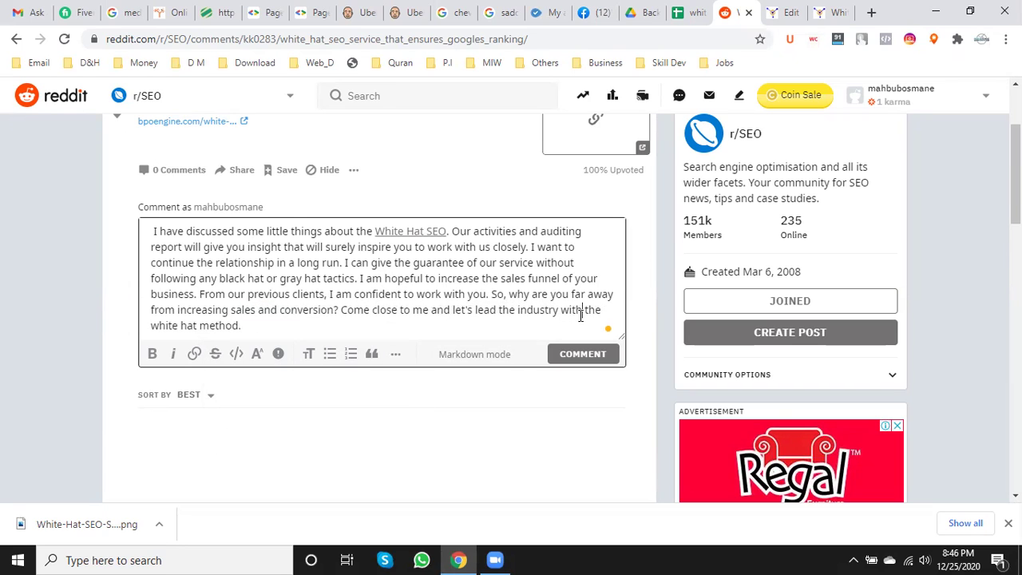
key(BackSpace)
key(BackSpace)
key(BackSpace)
key(BackSpace)
text(using the)
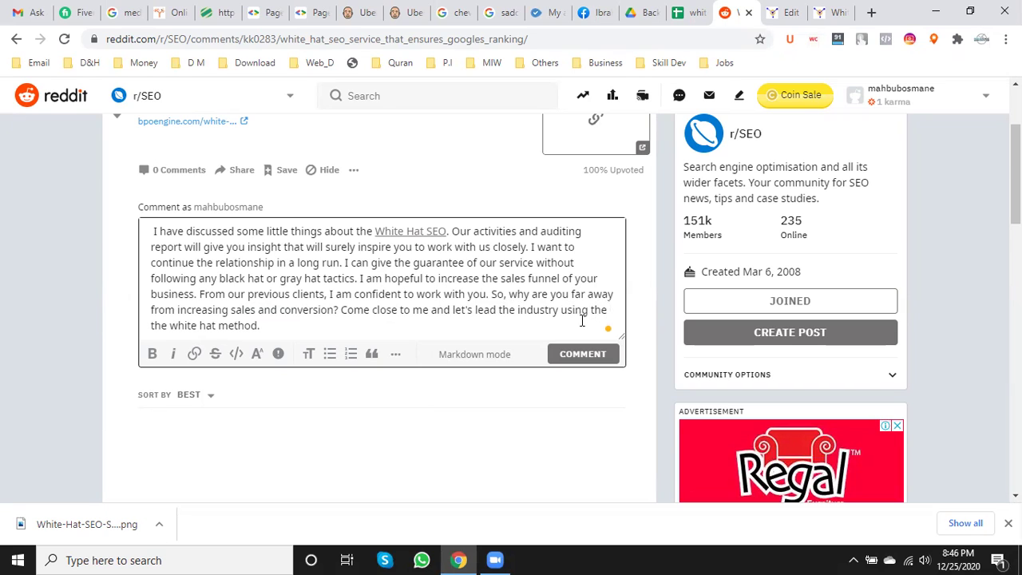
key(BackSpace)
key(BackSpace)
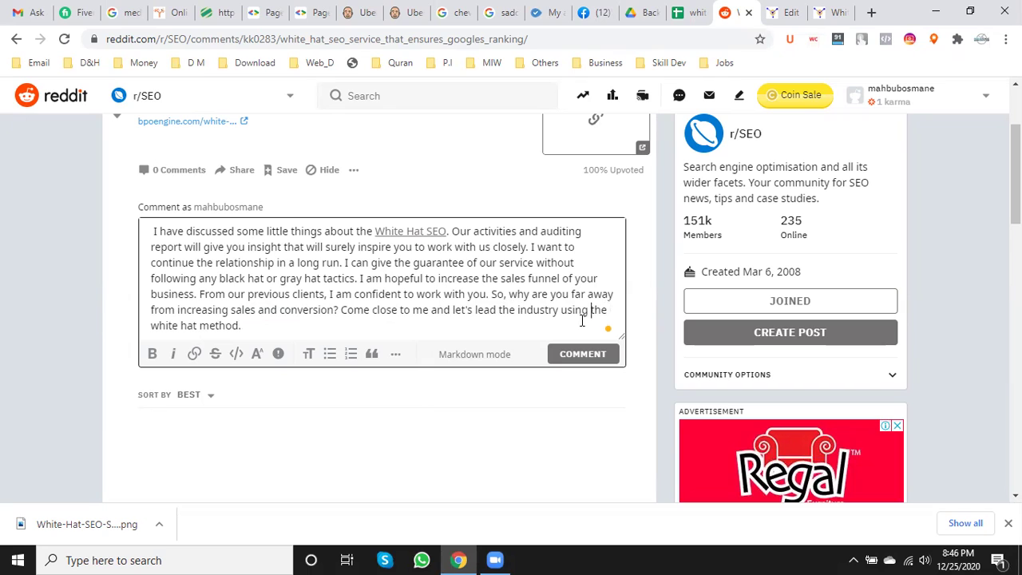
key(Right)
key(Right)
key(Right)
key(Right)
key(Right)
text(digital marketing)
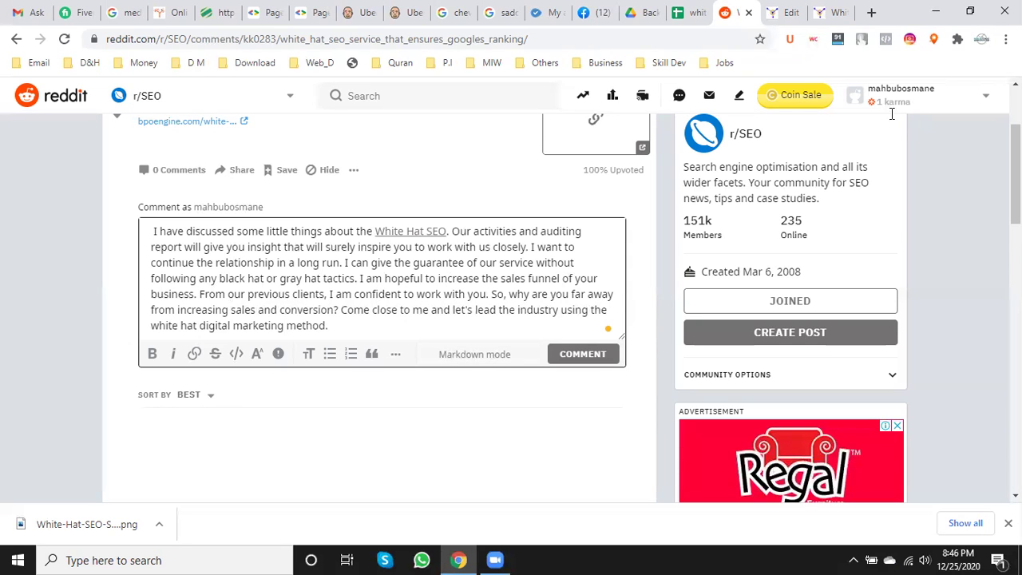
- Save the WordPress page with Ctrl+S
click(780, 9)
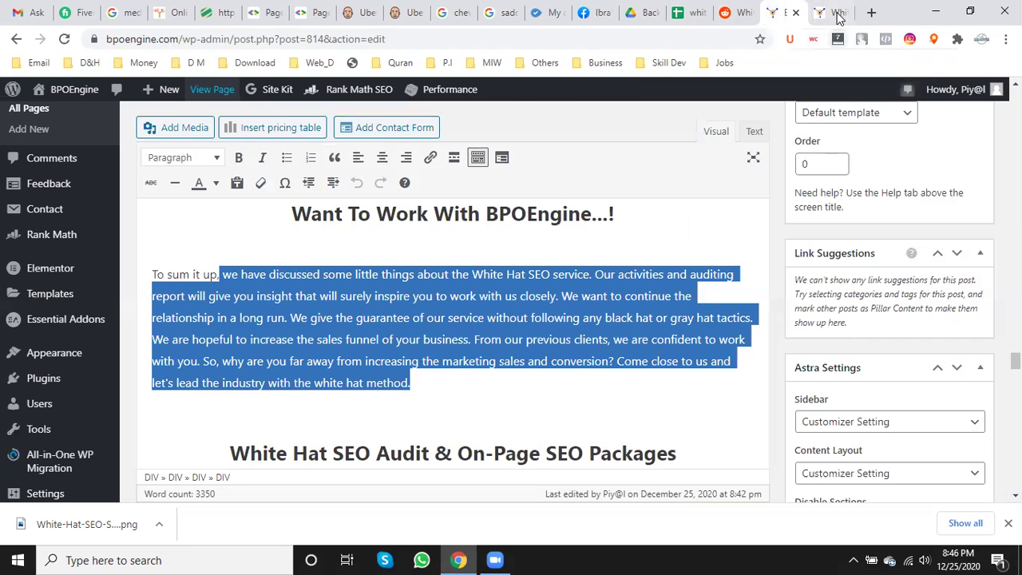
click(834, 12)
click(842, 12)
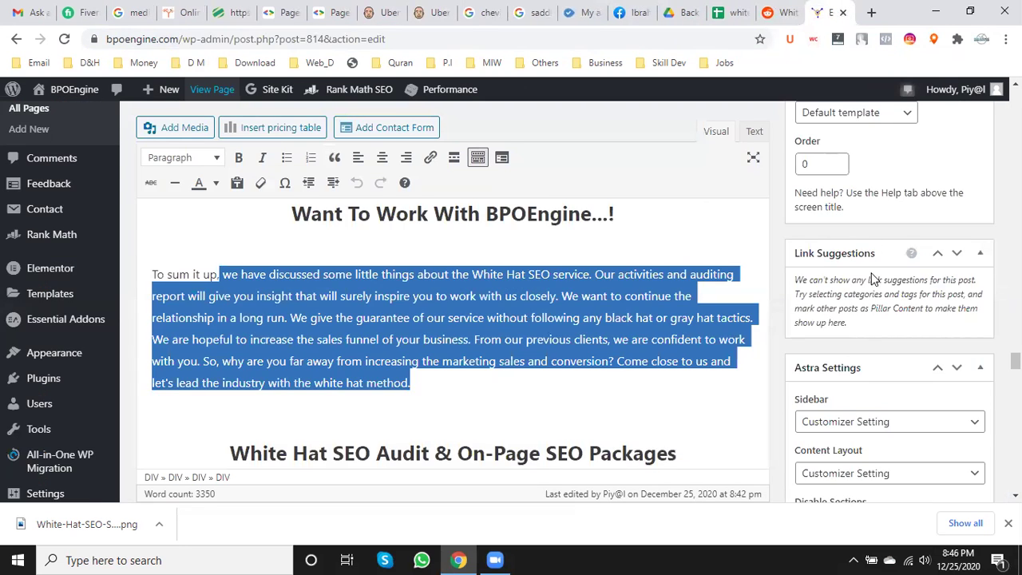
key(ctrl+s)
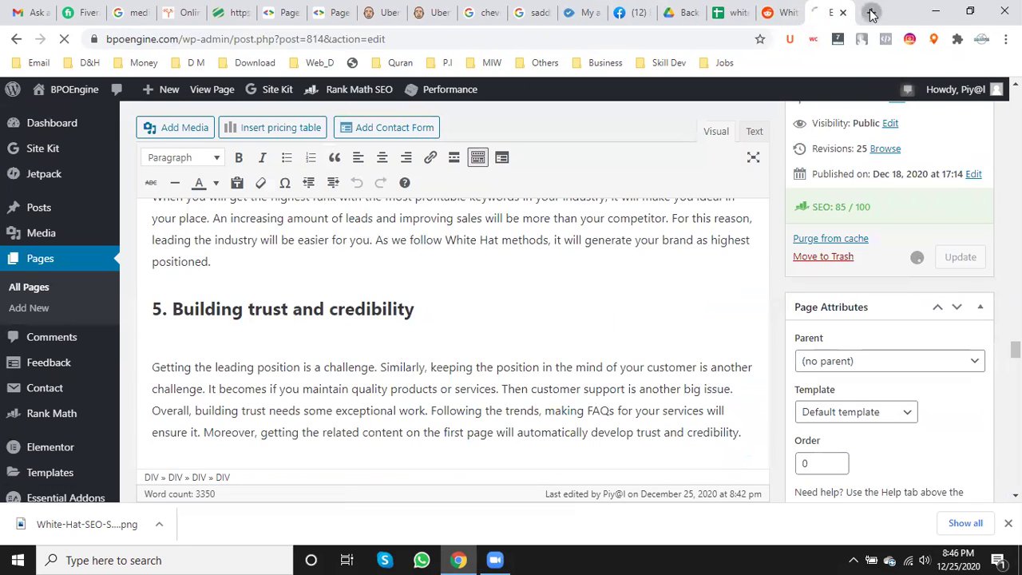
- Load mahbubosmane.com/digital-marketing-service in a new tab and select its address
click(872, 12)
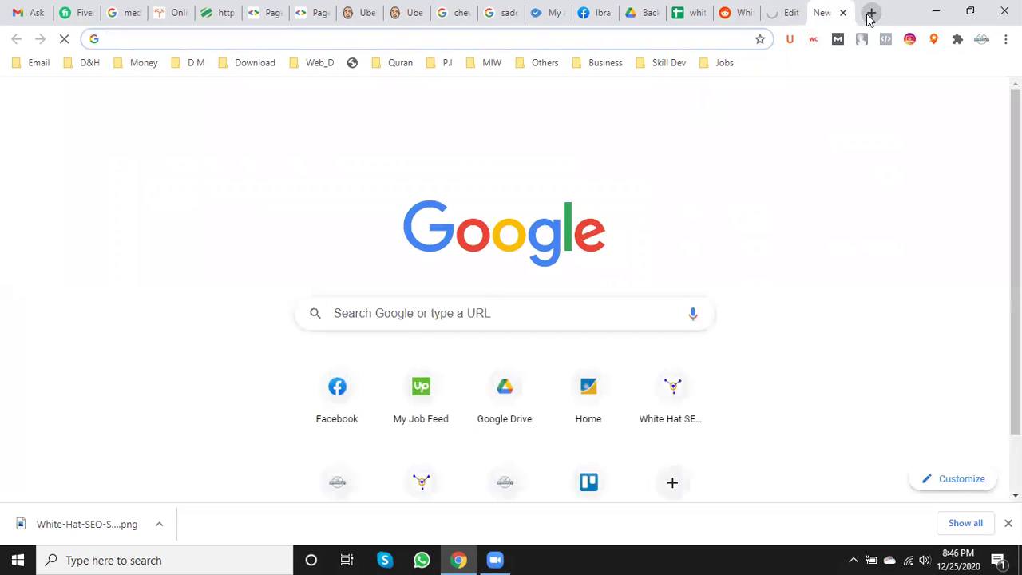
text(mah)
key(Right)
text(/dig)
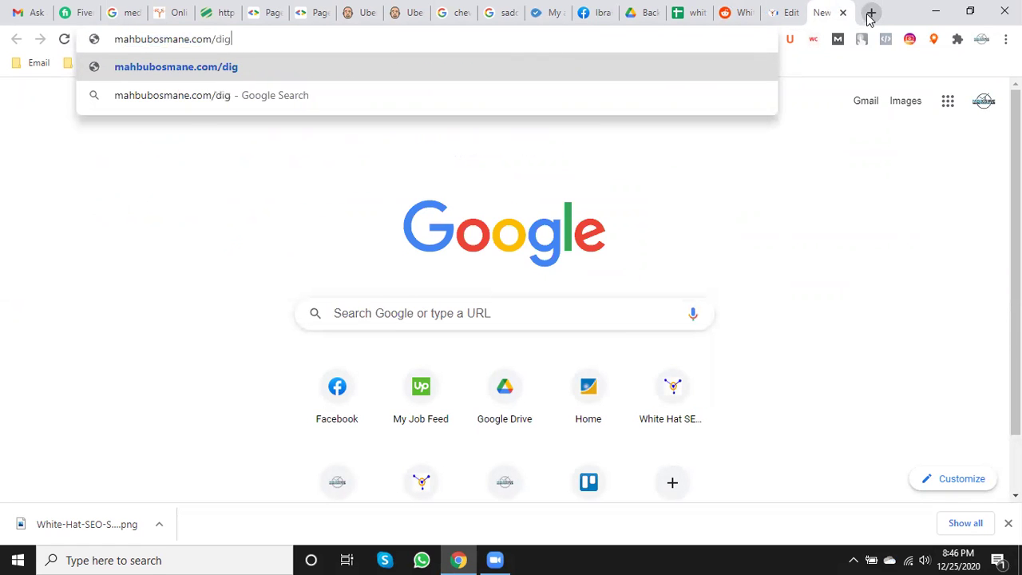
text(ital)
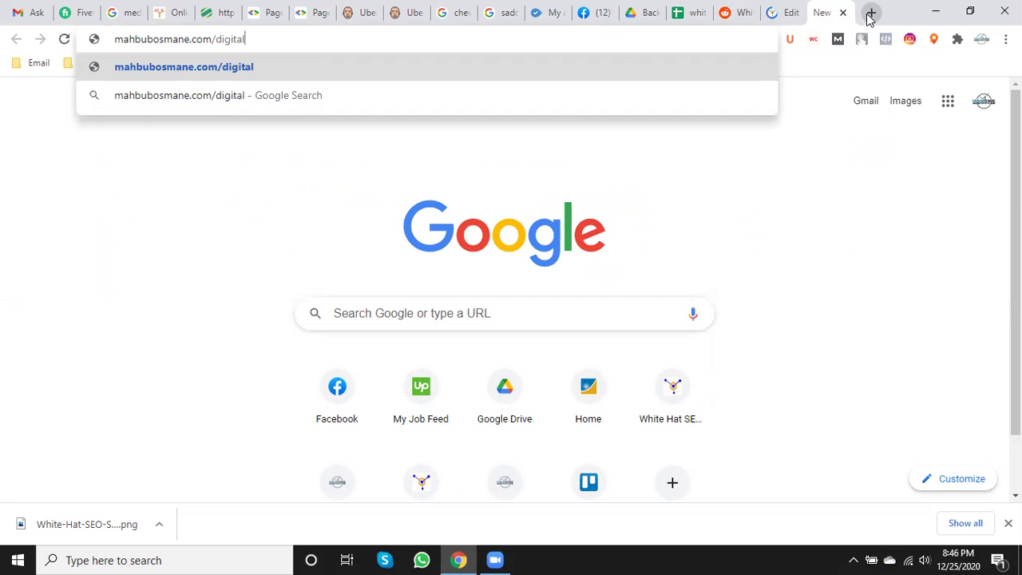
text(-mark)
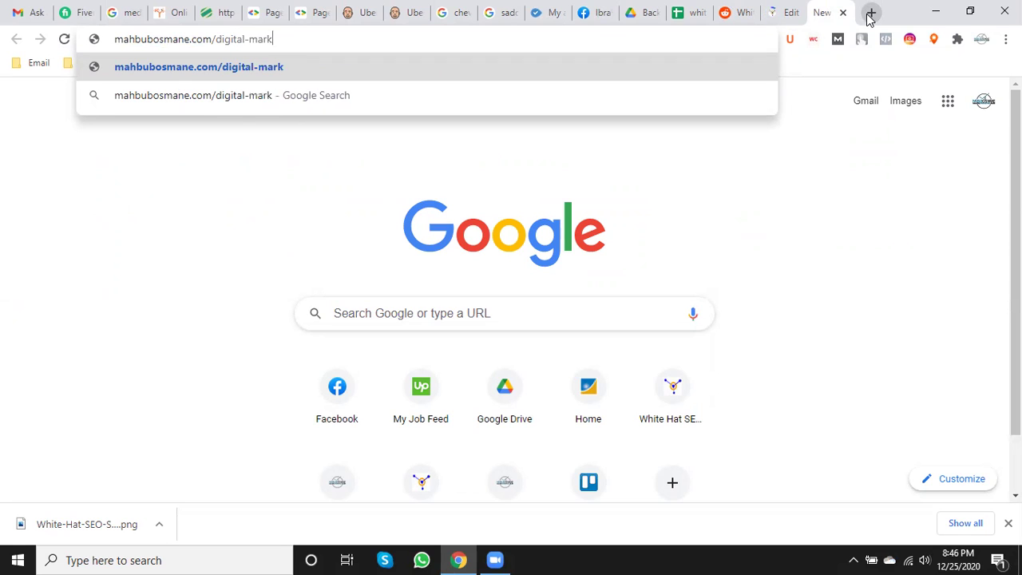
text(eting-s)
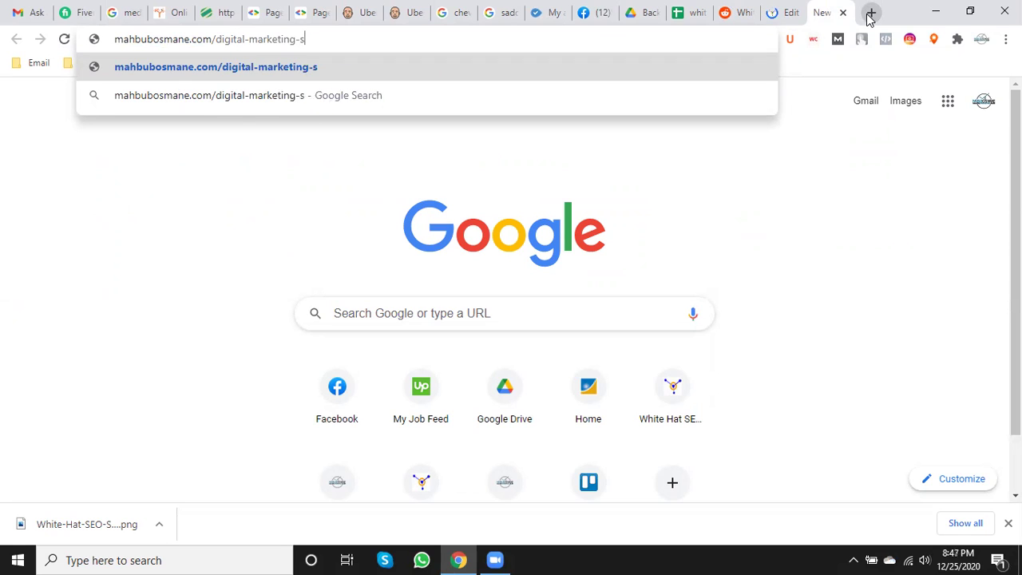
text(ervice)
key(Return)
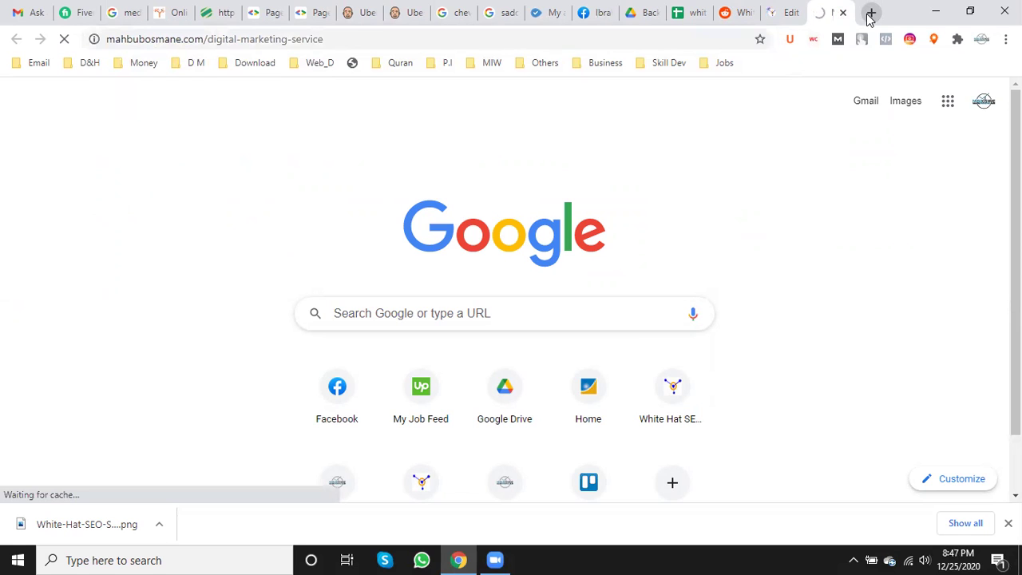
click(411, 36)
key(ctrl+c)
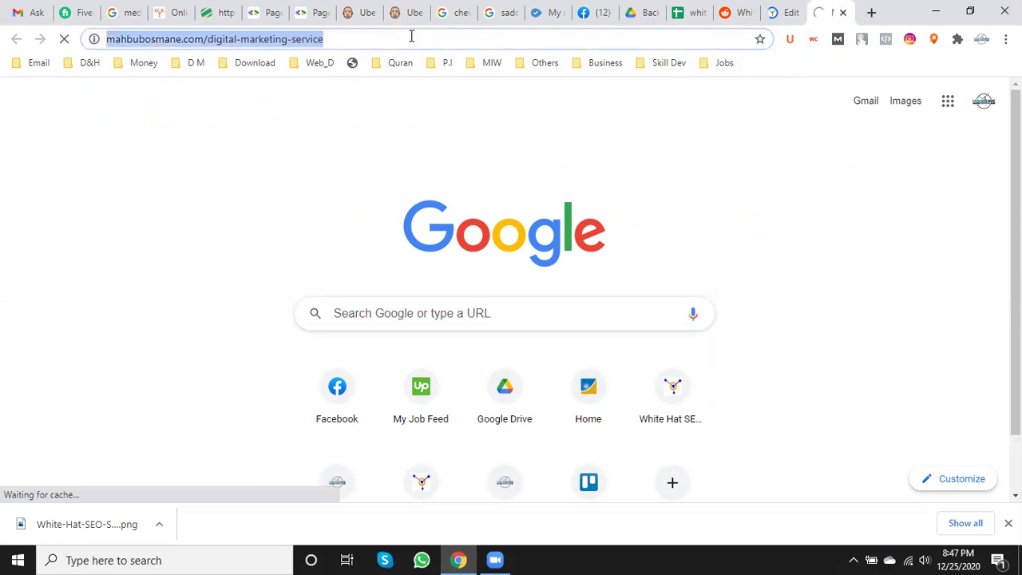
- Link 'digital marketing' in the comment to the digital-marketing-service page address
click(745, 15)
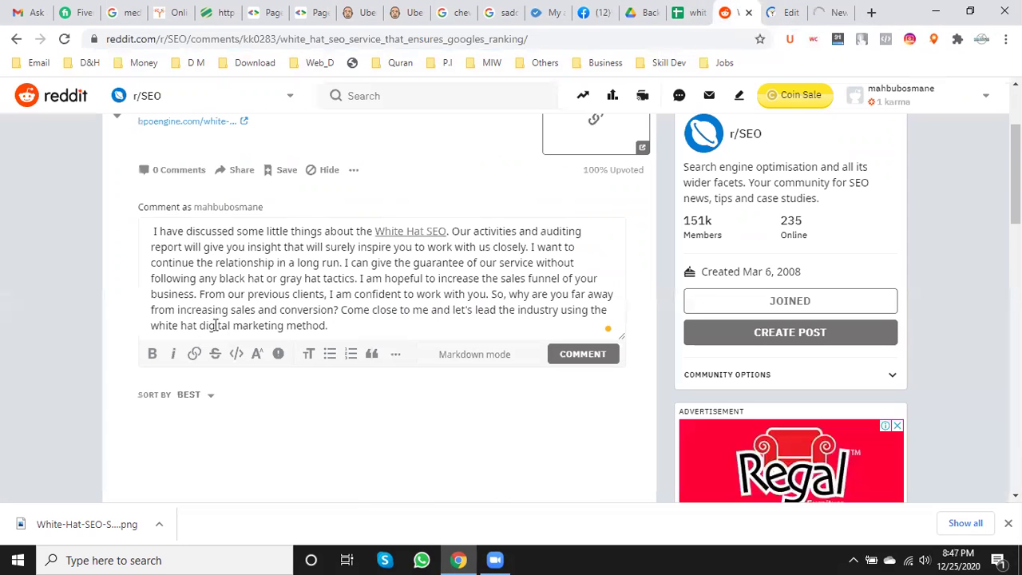
drag(201, 327, 283, 326)
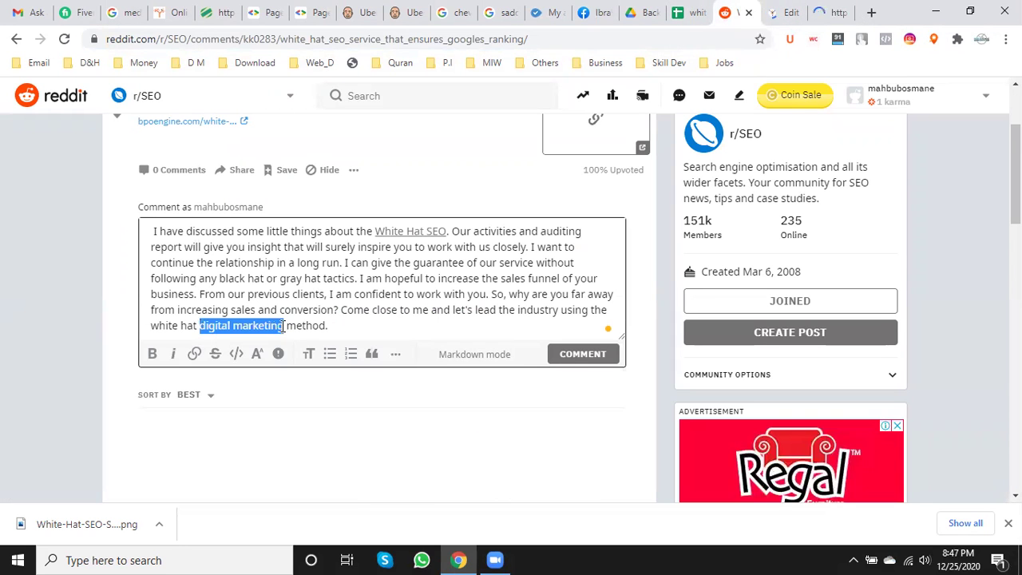
click(195, 354)
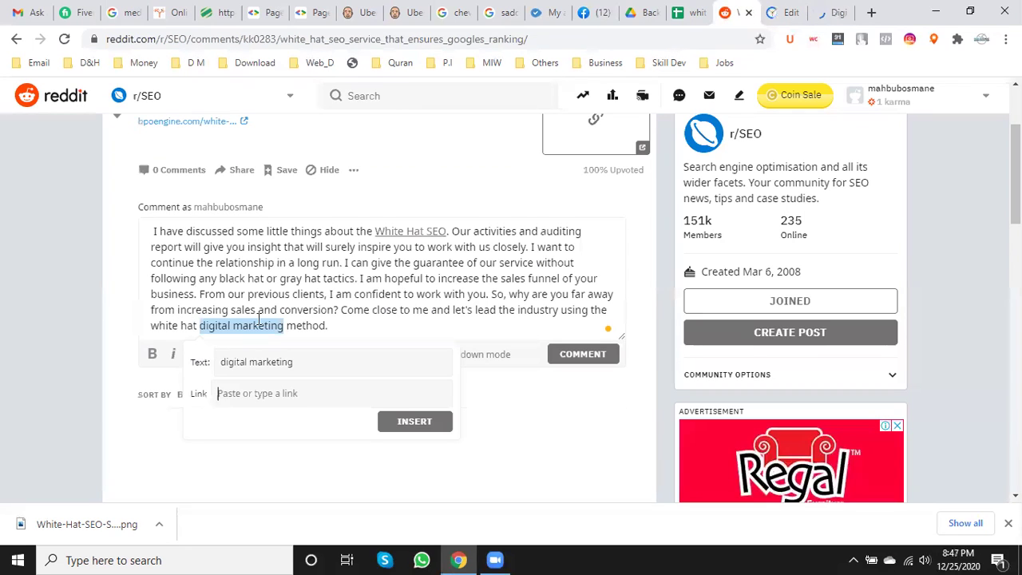
key(ctrl+v)
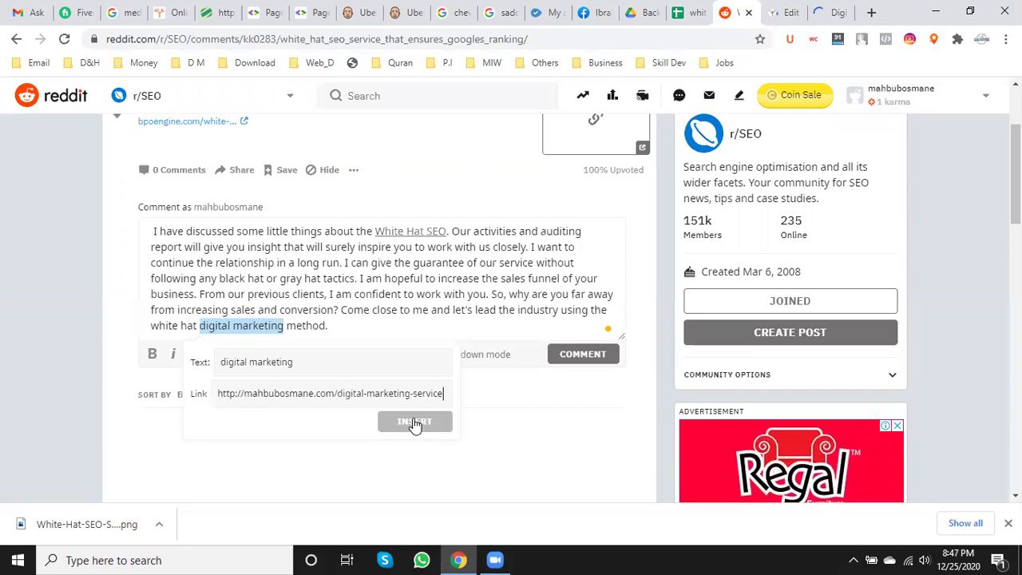
click(414, 422)
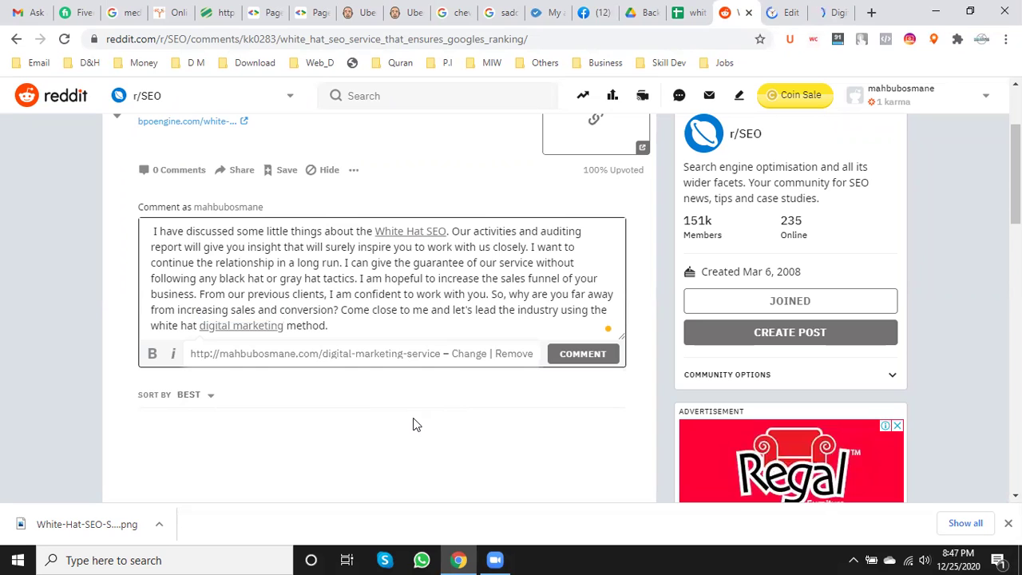
- Post the comment and check it on the r/SEO post
click(591, 358)
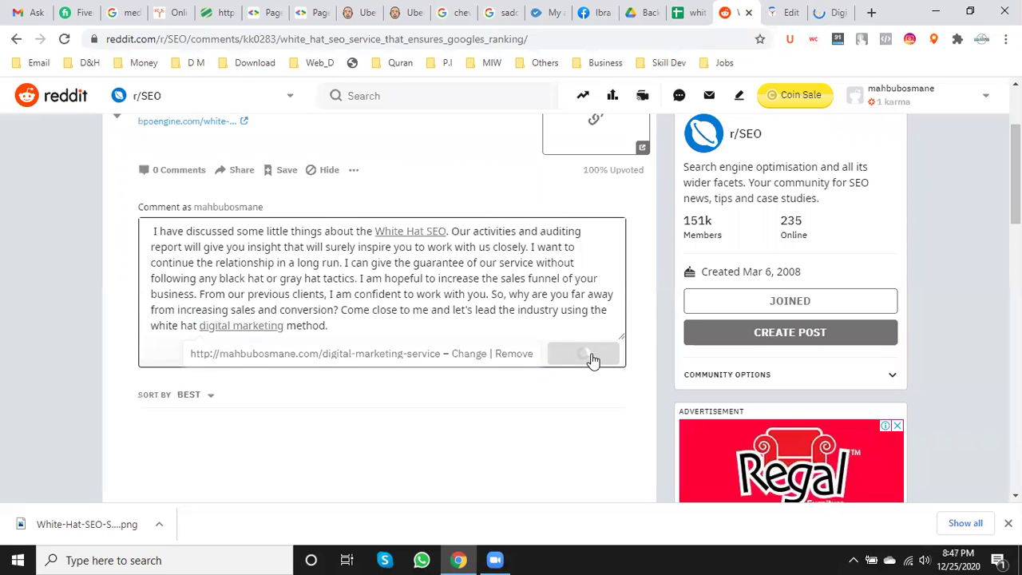
scroll(516, 392, down, 2)
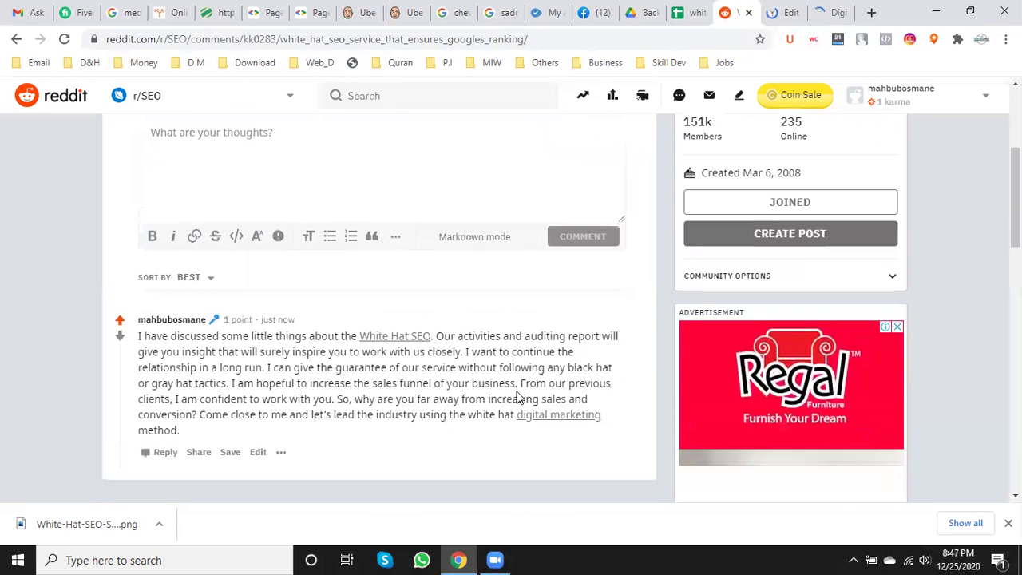
scroll(517, 395, up, 1)
scroll(518, 392, up, 3)
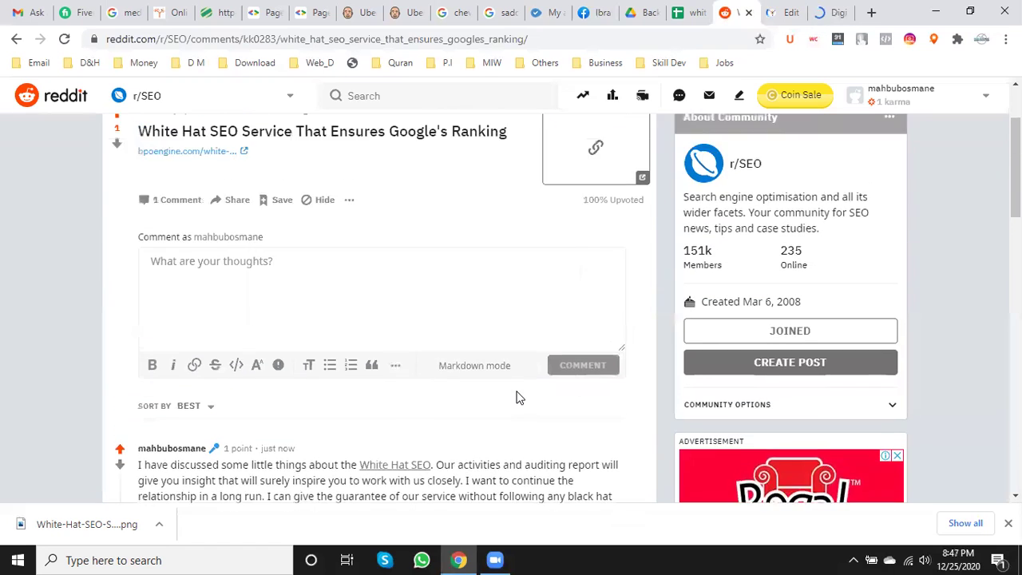
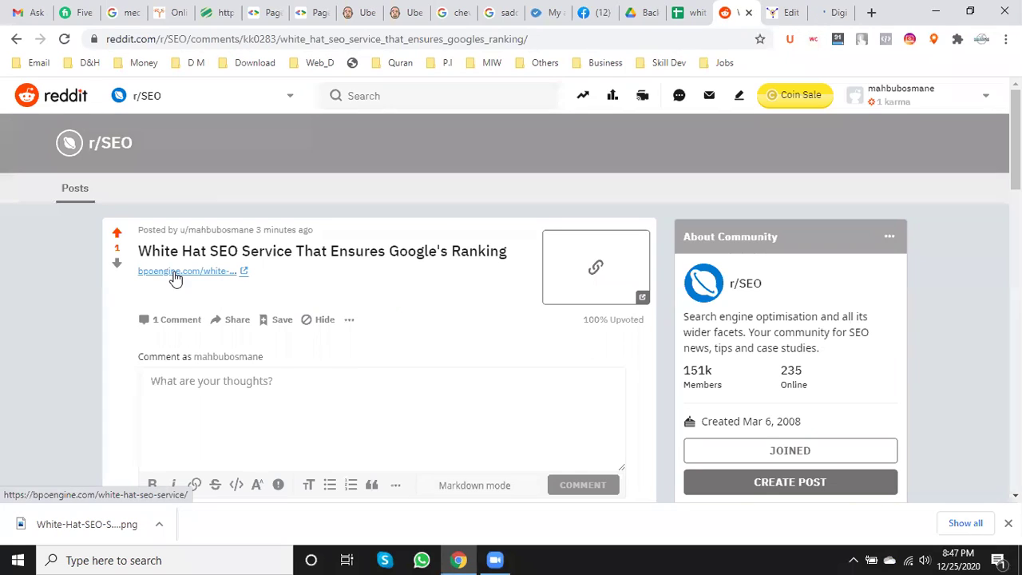
- Copy the White Hat SEO Service Reddit post's URL and return to the tracking spreadsheet
click(264, 39)
key(ctrl+c)
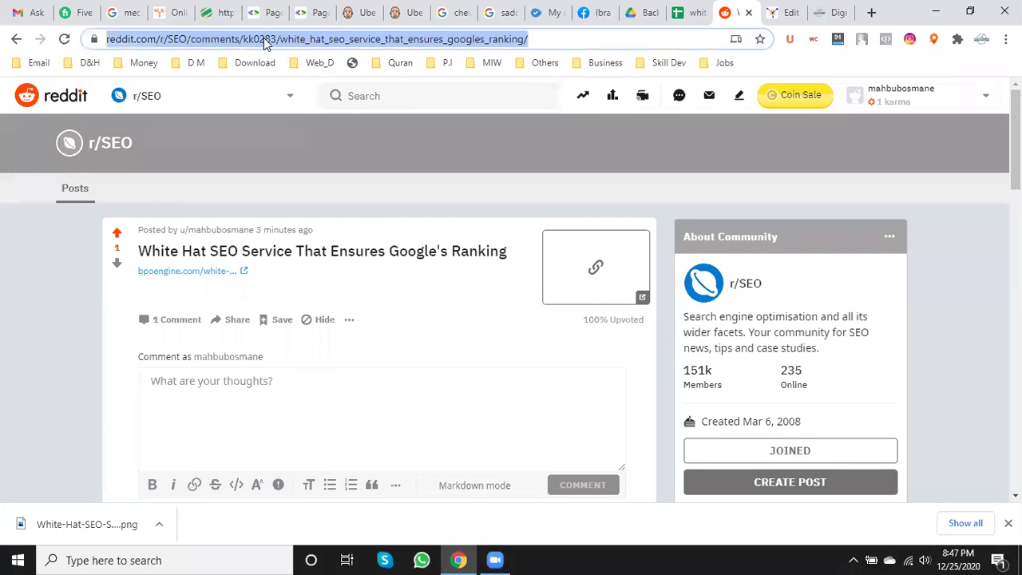
click(689, 10)
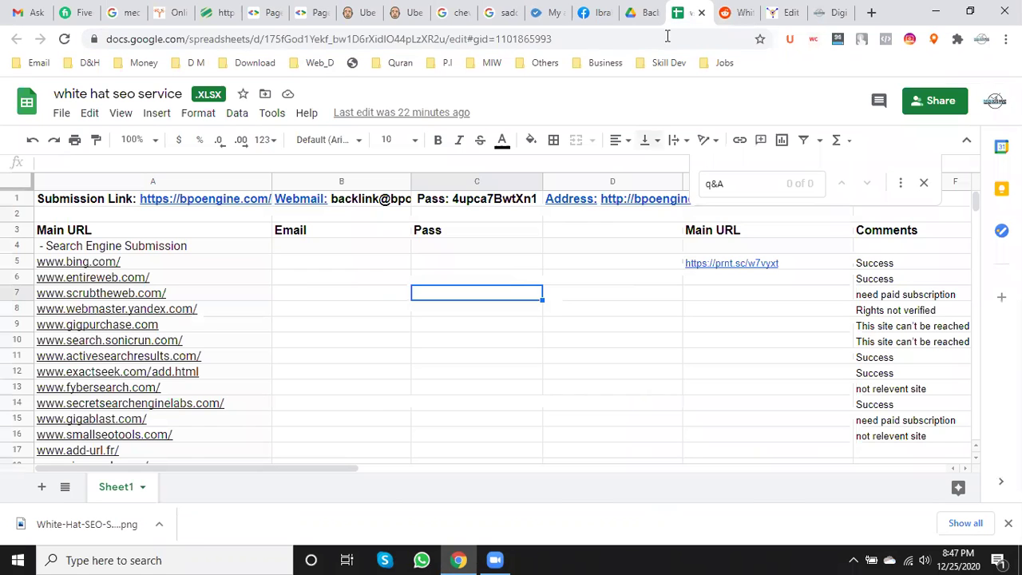
- Search the sheet for 'reddit' and jump to the reddit.com match in row 393
click(731, 183)
key(BackSpace)
key(BackSpace)
key(BackSpace)
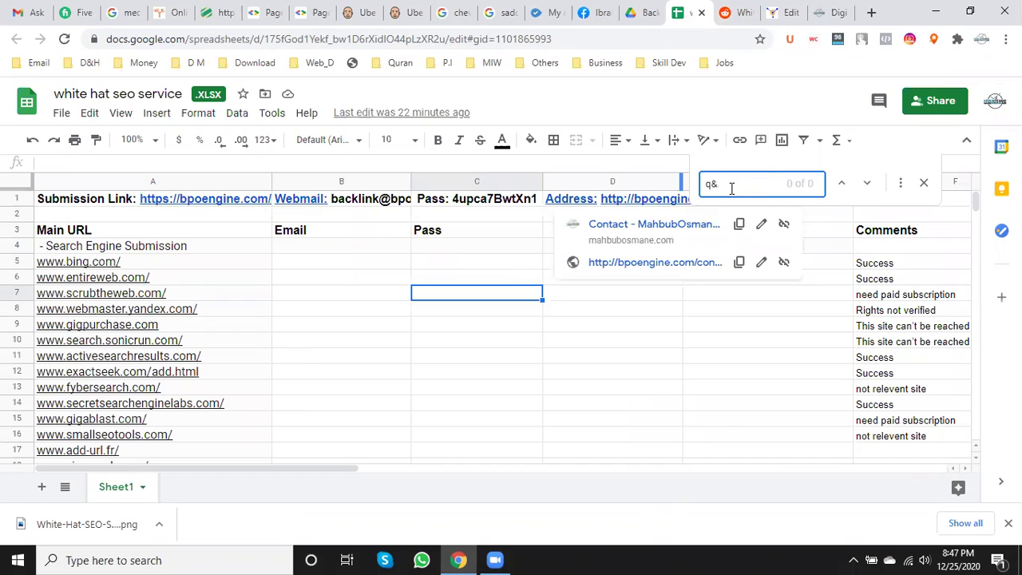
text(r)
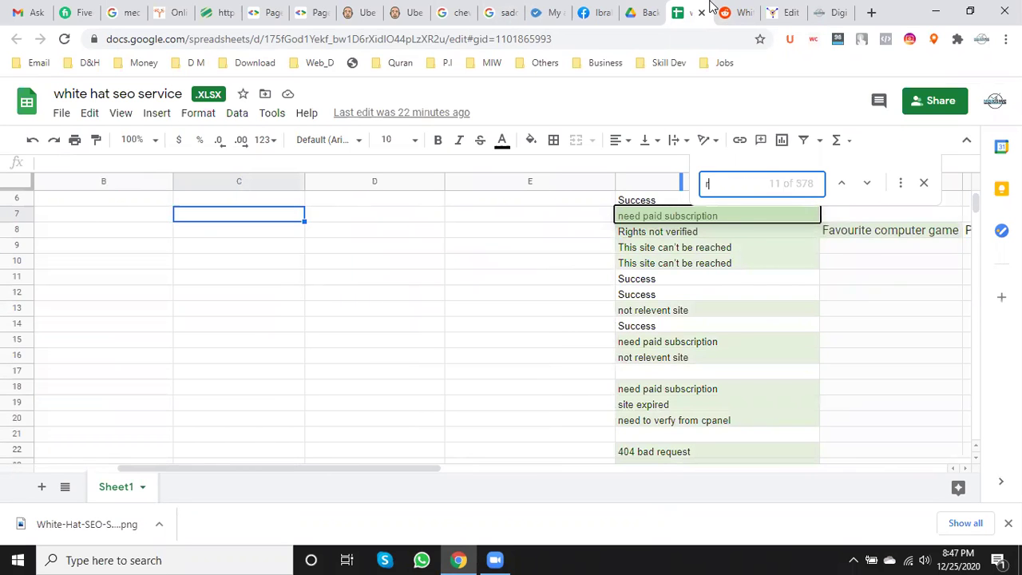
click(739, 12)
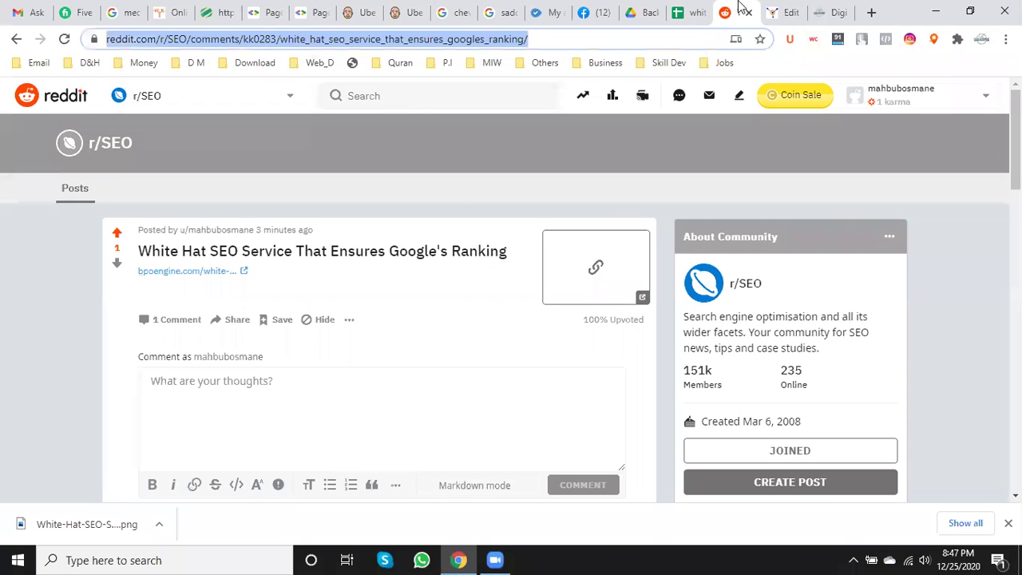
click(693, 9)
click(739, 187)
text(edd)
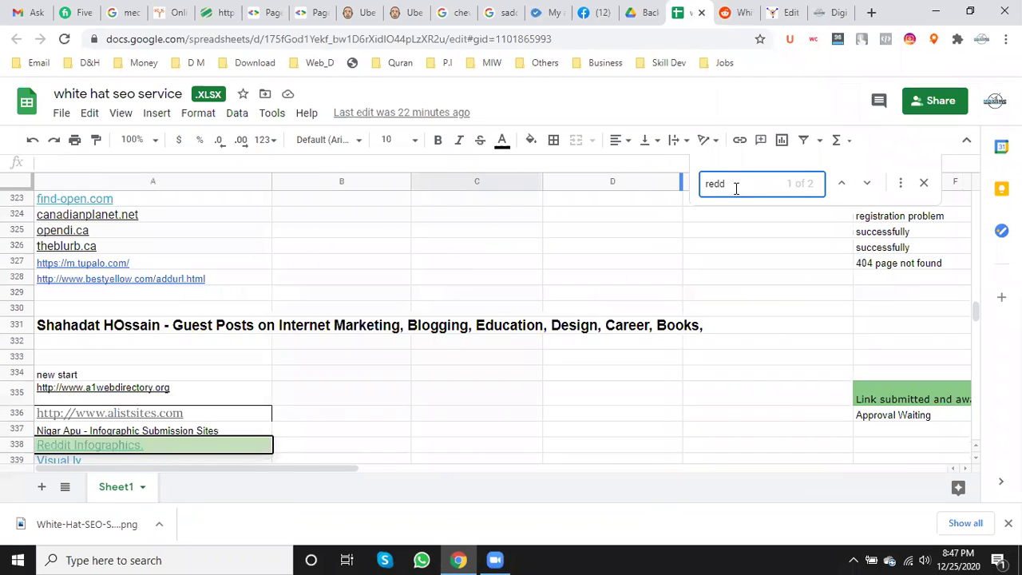
text(it)
key(Return)
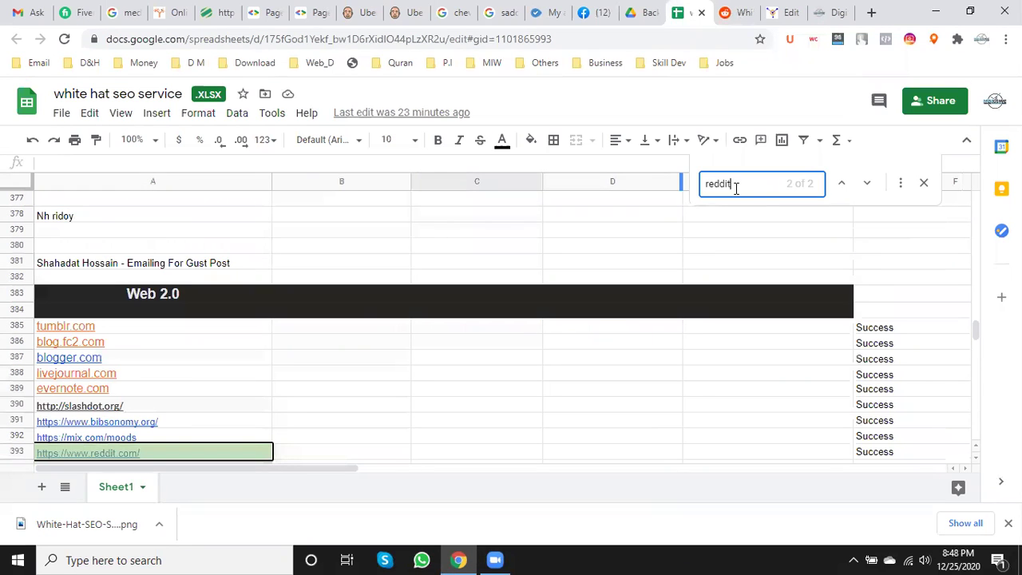
- Paste the Reddit post URL into cell E393, then return to the Reddit post
click(773, 455)
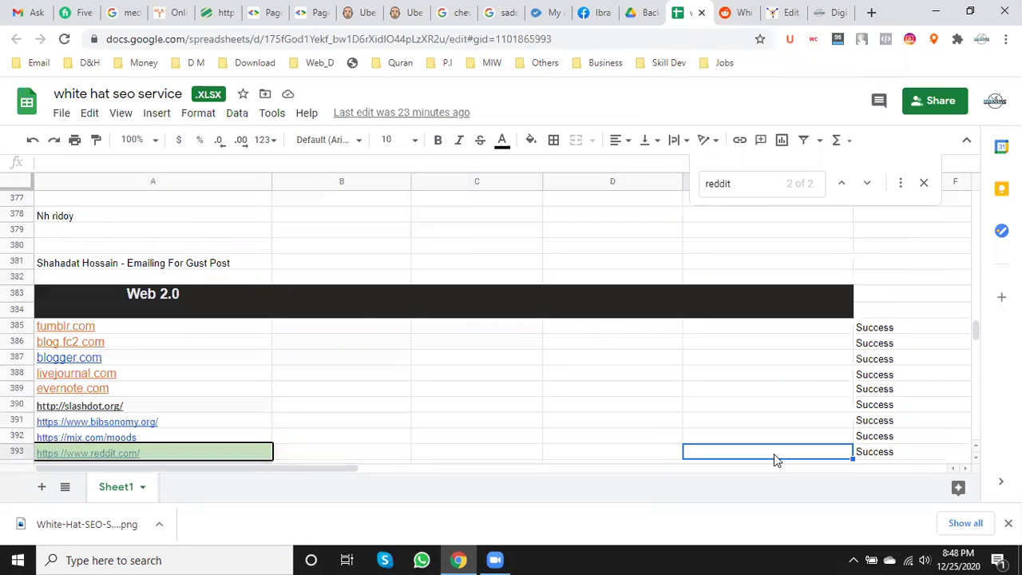
key(ctrl+v)
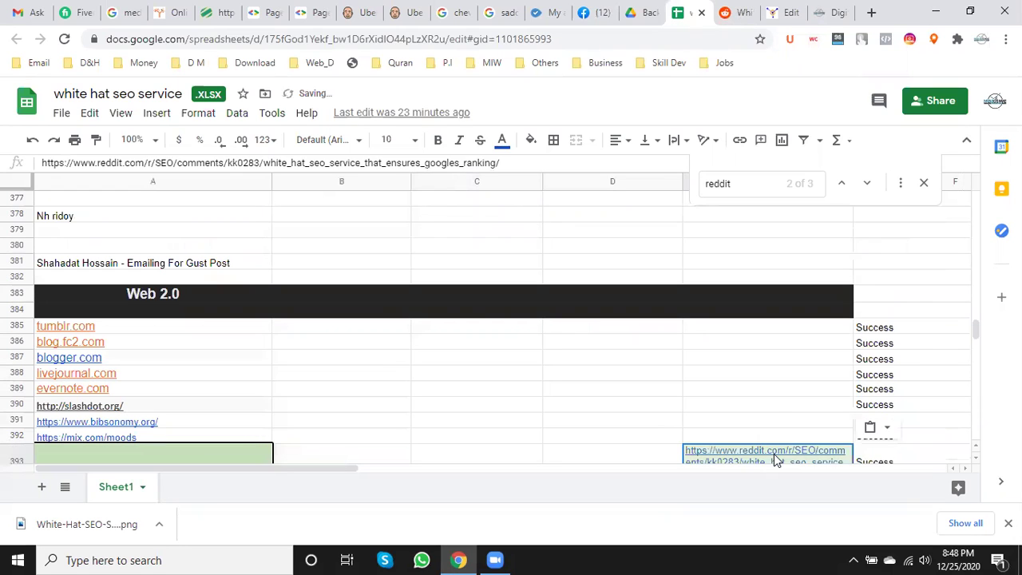
click(778, 407)
scroll(778, 407, down, 1)
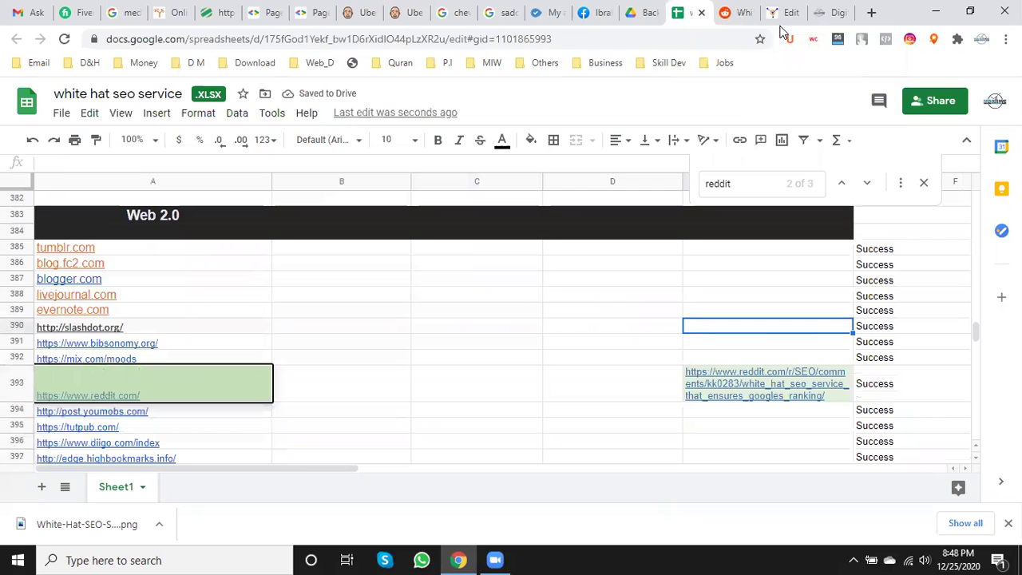
key(ctrl+Tab)
scroll(533, 238, down, 3)
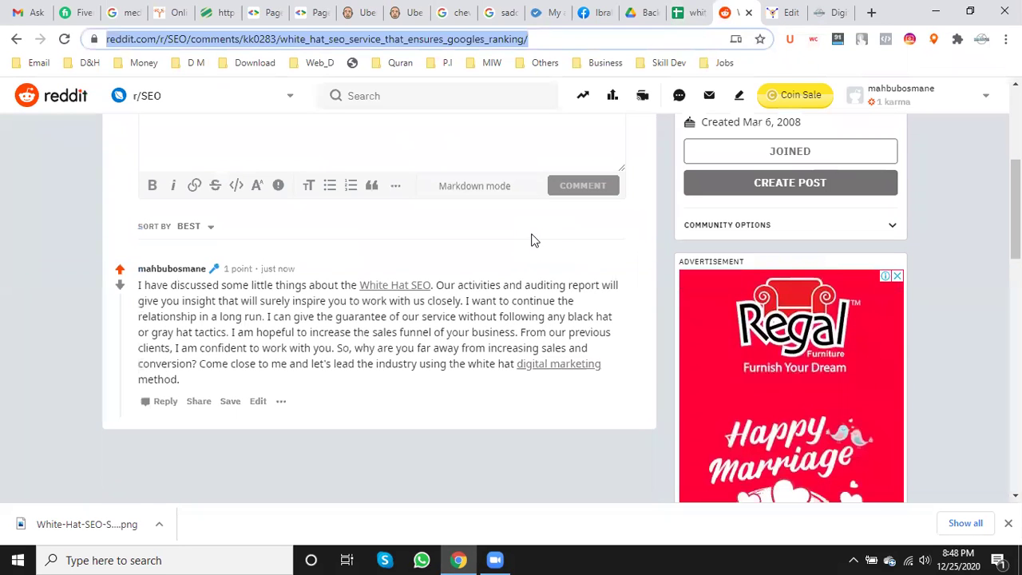
- Review the posted comment under the Reddit post, then close the Reddit tab
scroll(532, 238, up, 3)
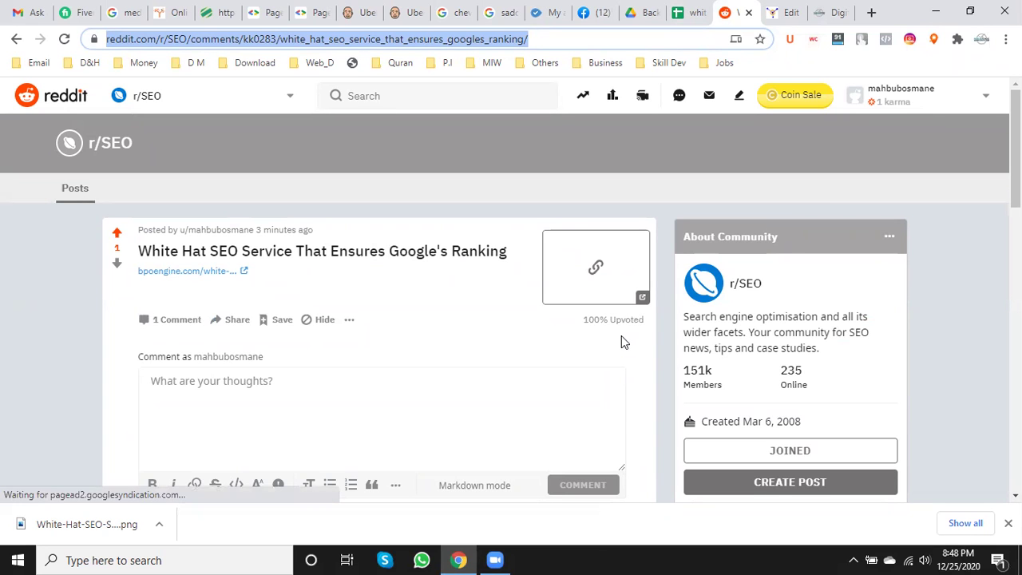
scroll(619, 335, down, 5)
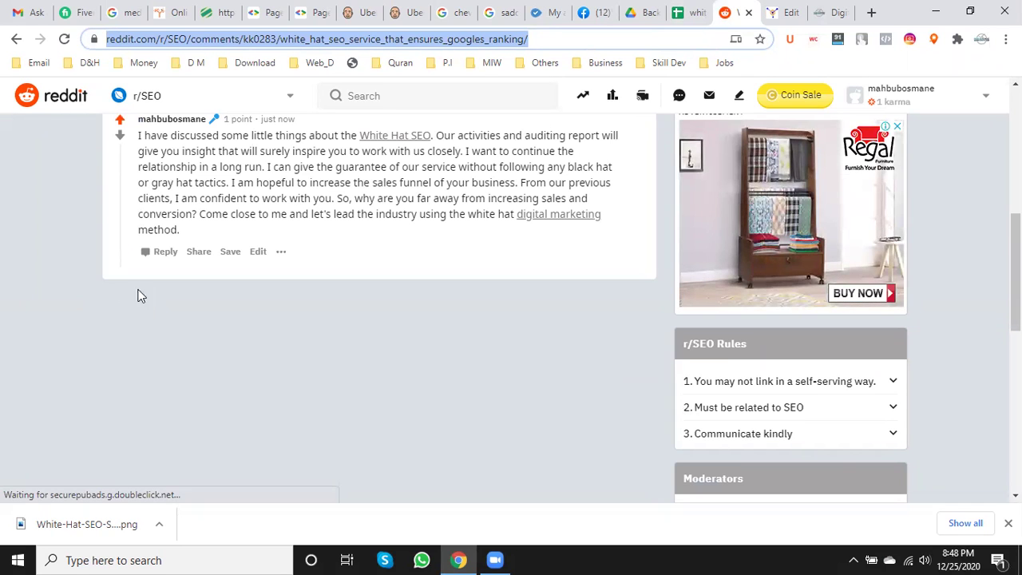
scroll(171, 446, down, 1)
scroll(183, 434, up, 6)
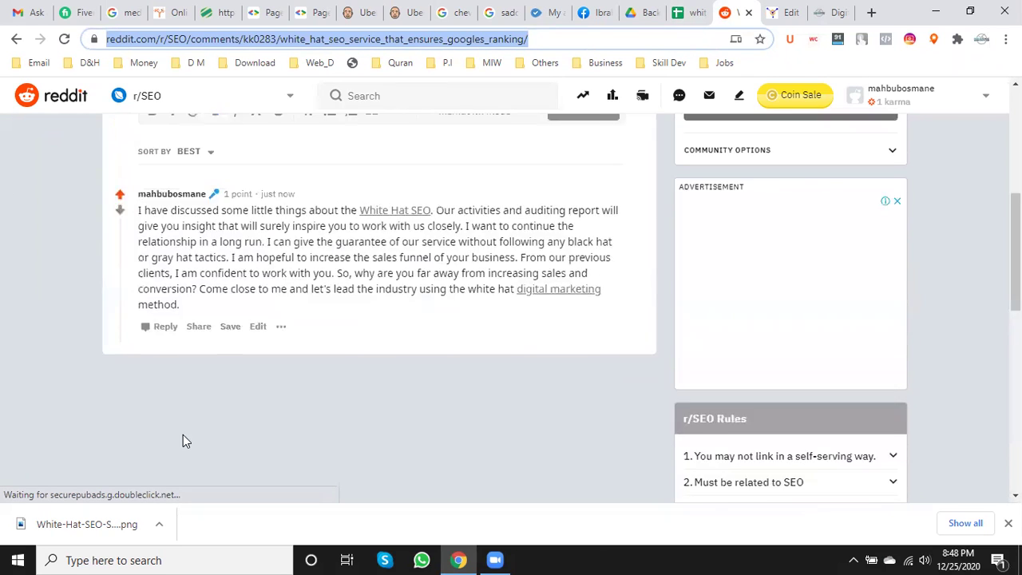
click(748, 12)
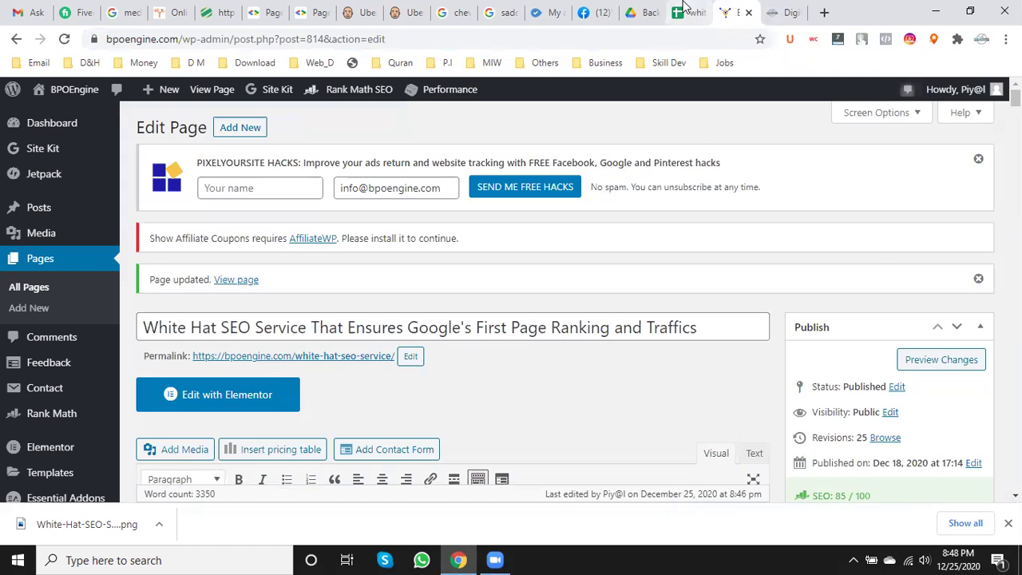
- Check the spreadsheet entry and close the extra digital-marketing page tab
click(685, 8)
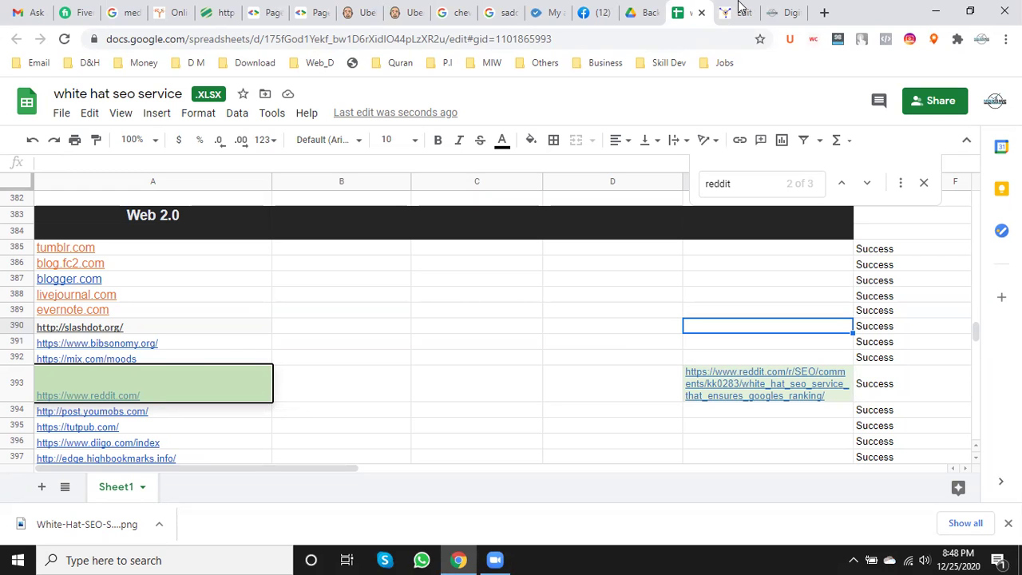
click(787, 12)
click(793, 11)
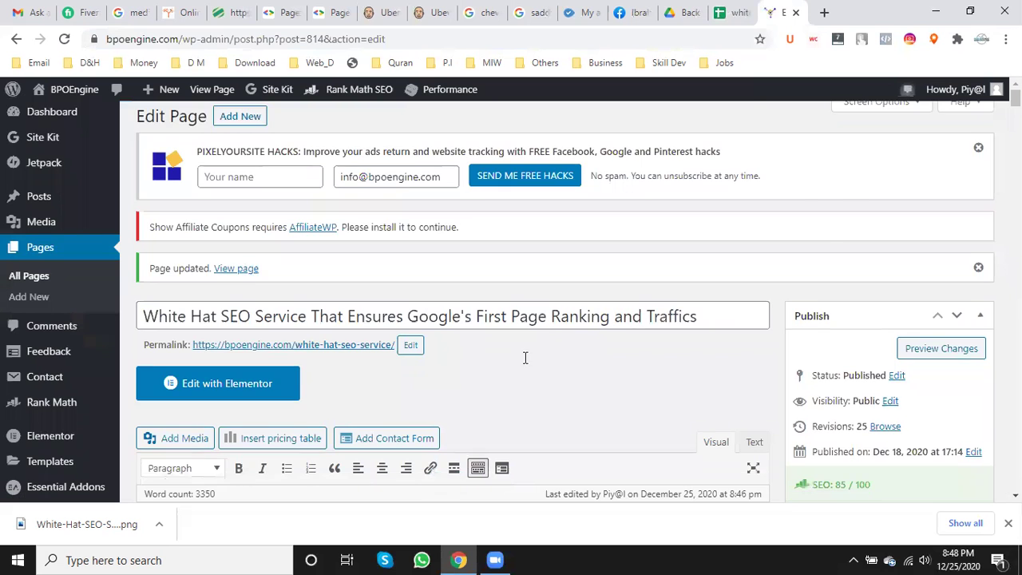
- Look over the White Hat SEO Service page text, including 'Still, have questions?', then close the editor
scroll(519, 384, down, 20)
scroll(521, 389, down, 20)
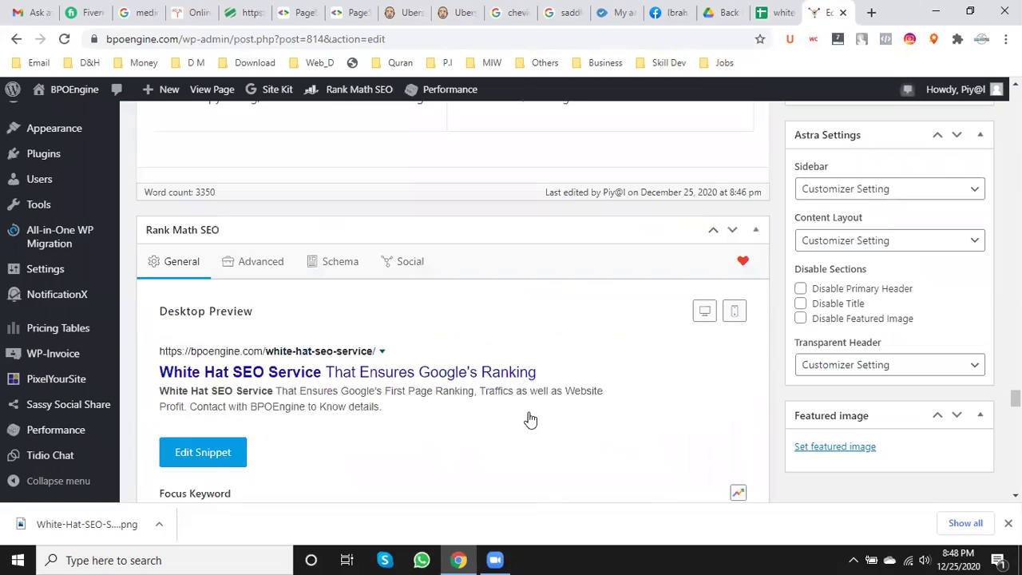
scroll(530, 419, up, 10)
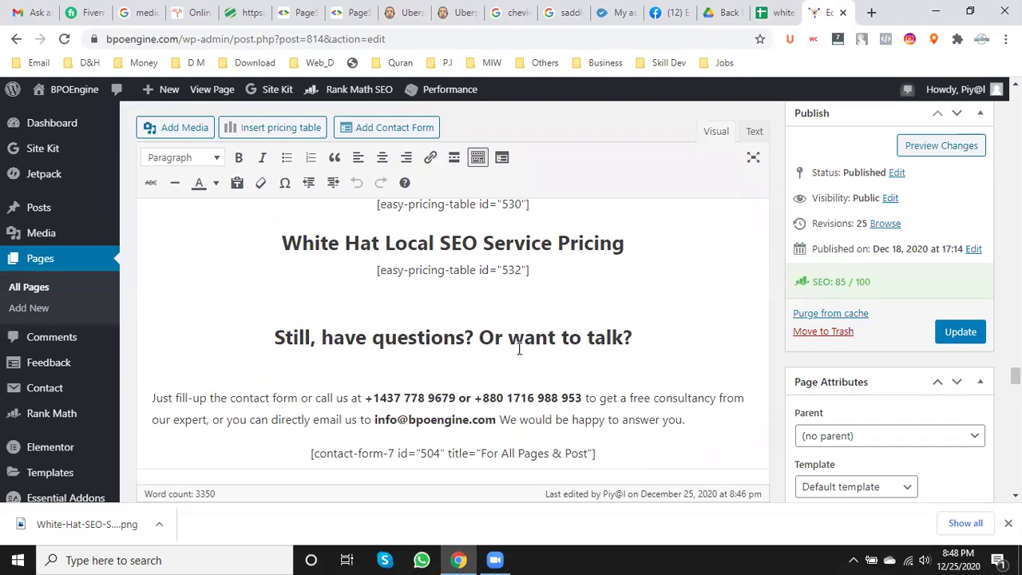
click(519, 349)
click(469, 434)
scroll(519, 447, up, 15)
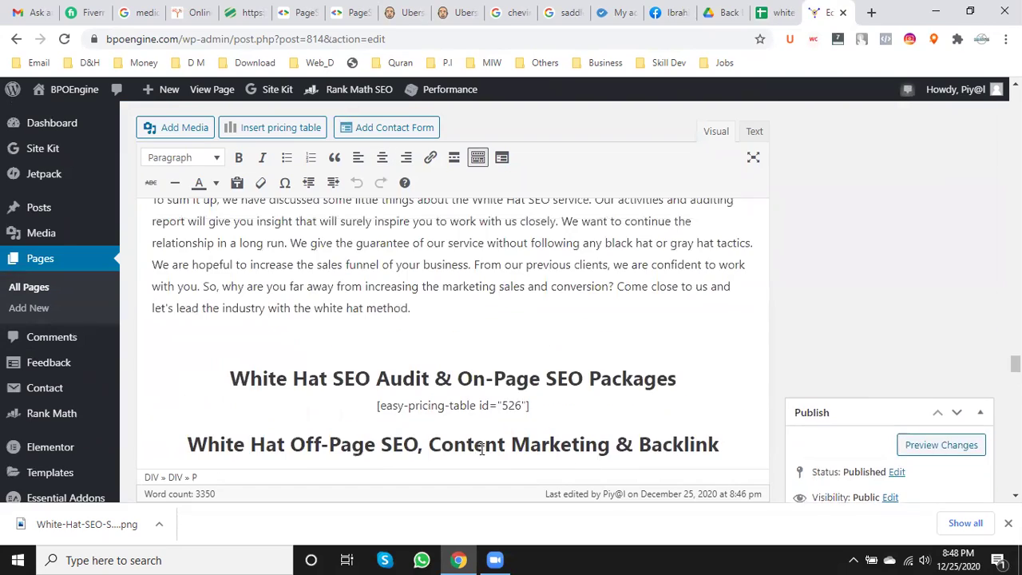
scroll(574, 459, down, 15)
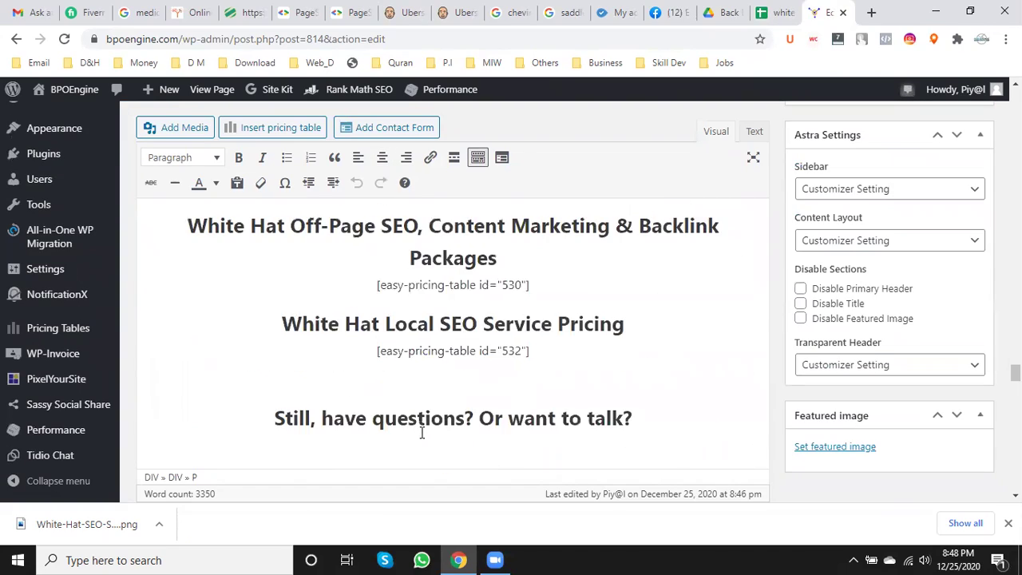
scroll(479, 409, up, 10)
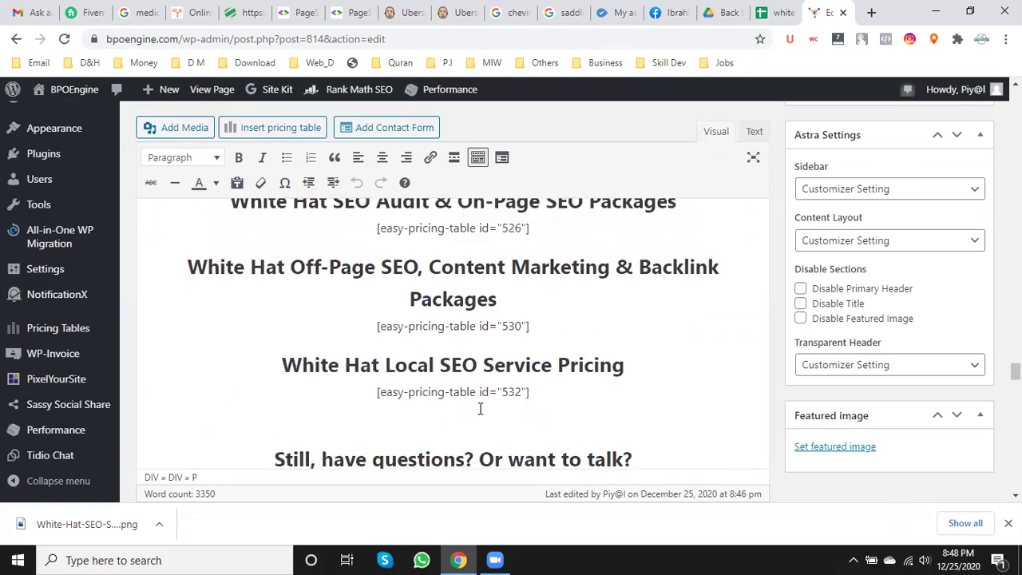
scroll(479, 405, up, 10)
scroll(479, 406, down, 8)
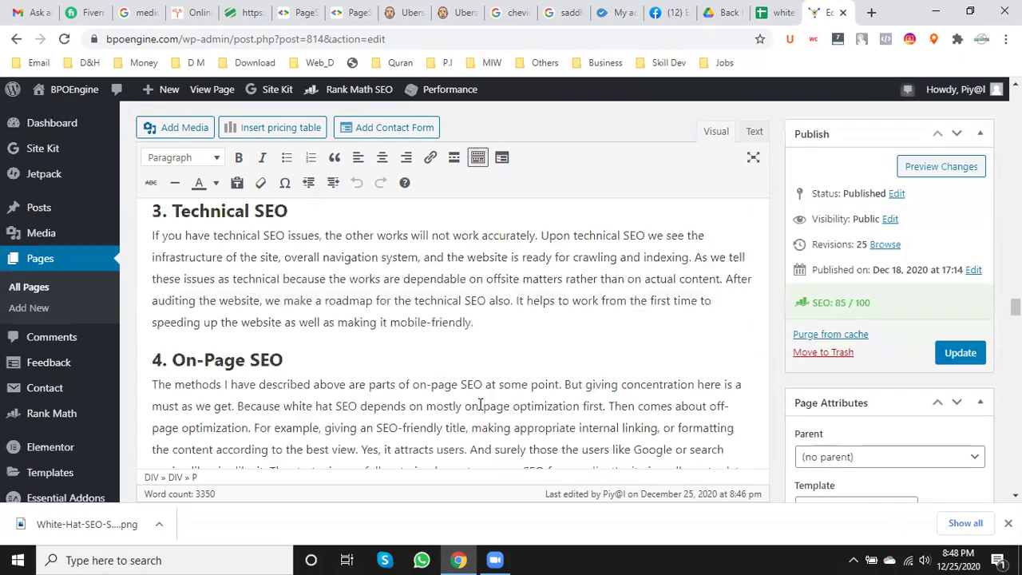
scroll(740, 375, up, 5)
scroll(740, 375, up, 5)
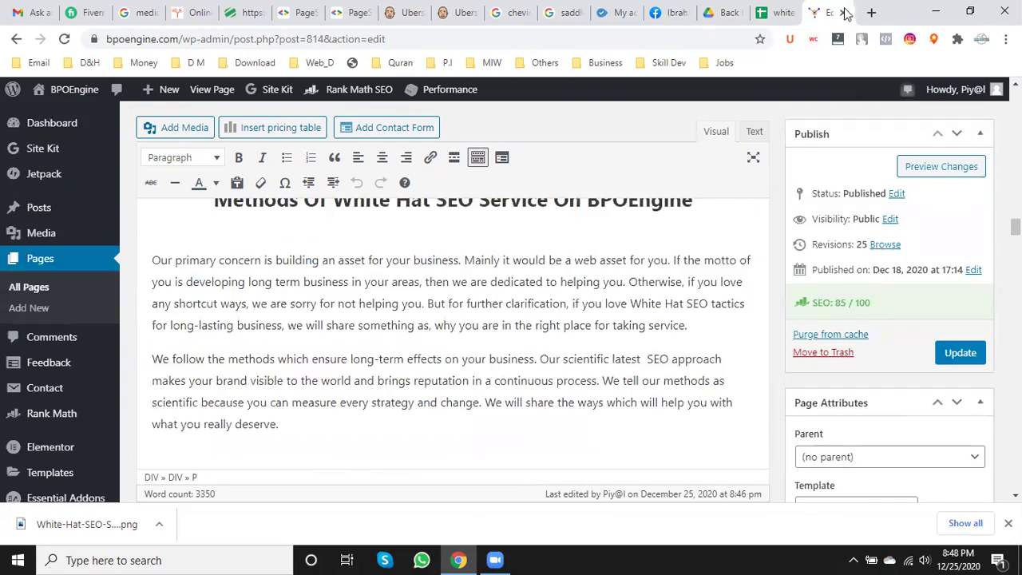
click(843, 12)
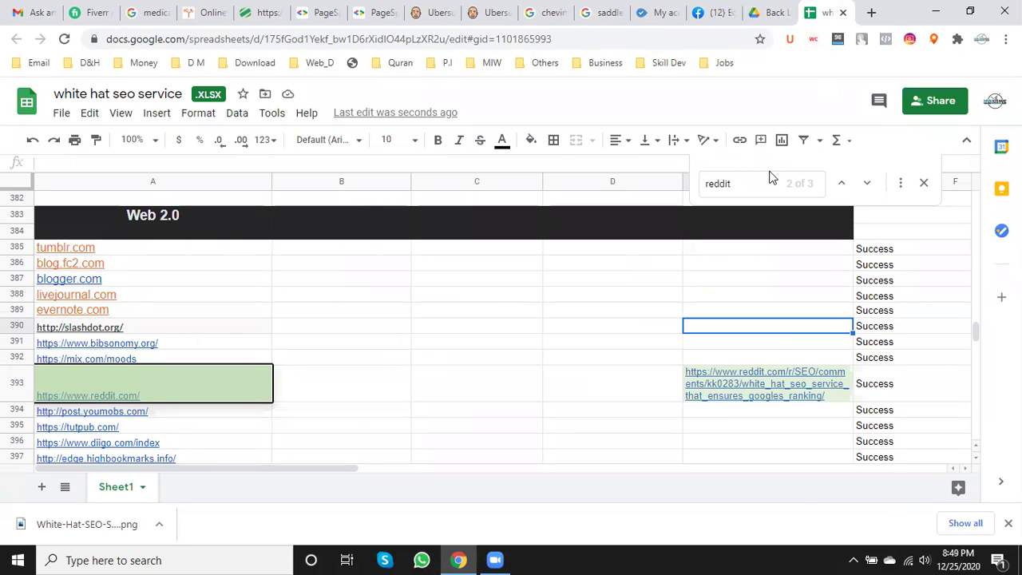
- Inspect the reddit.com entry in cell A393 and its link preview
double_click(142, 378)
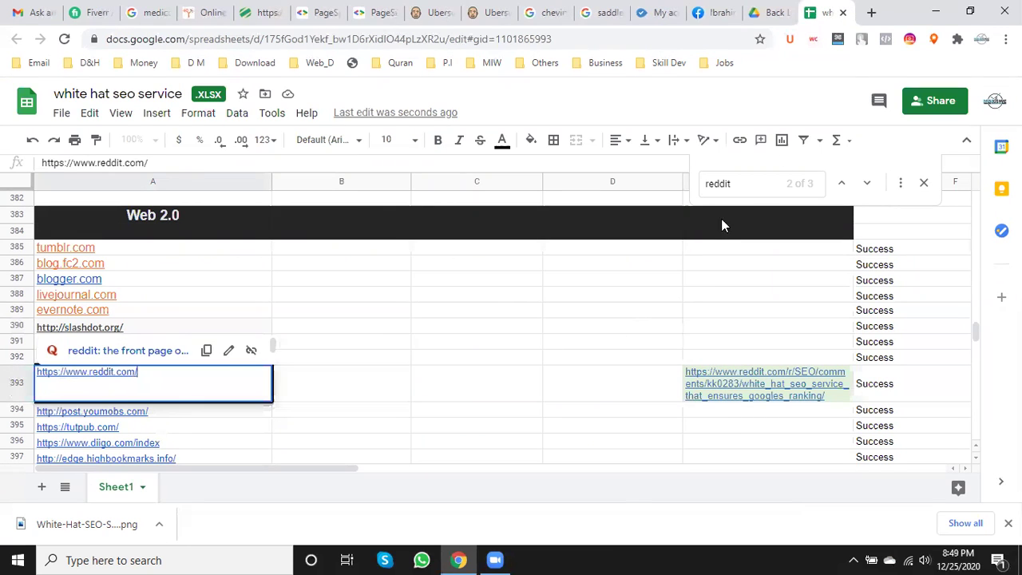
click(559, 555)
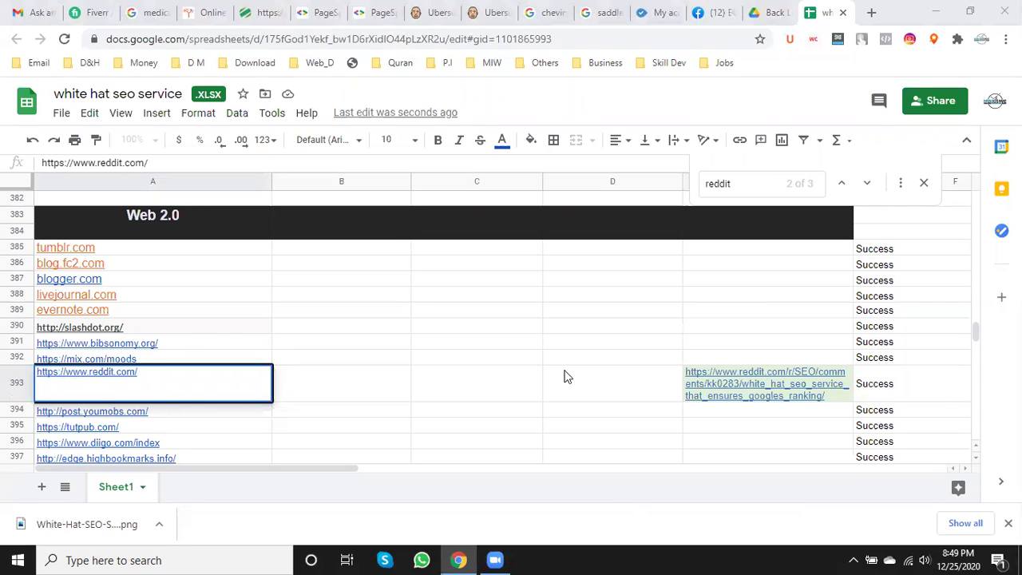
scroll(564, 376, up, 5)
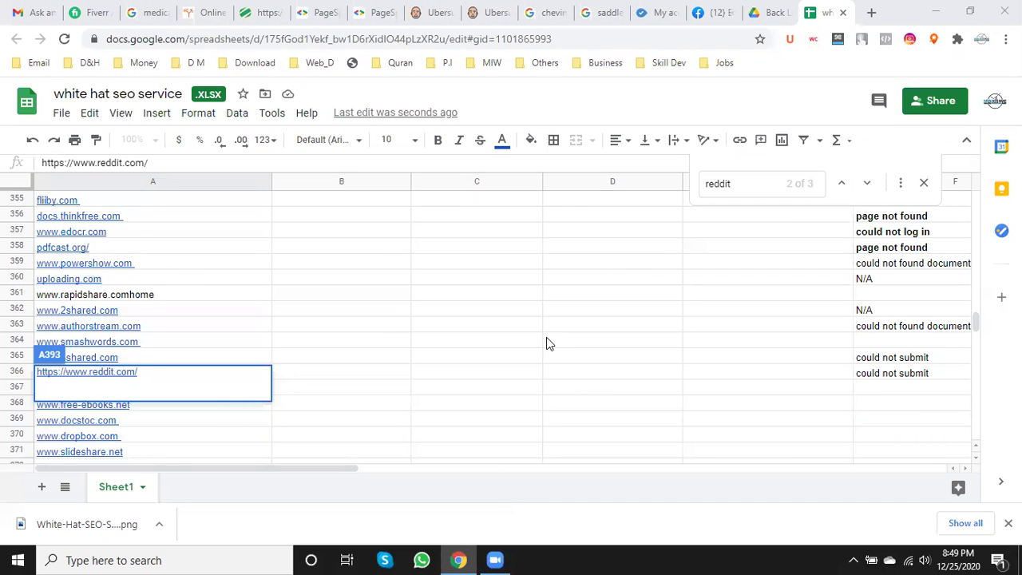
scroll(546, 344, down, 3)
click(506, 373)
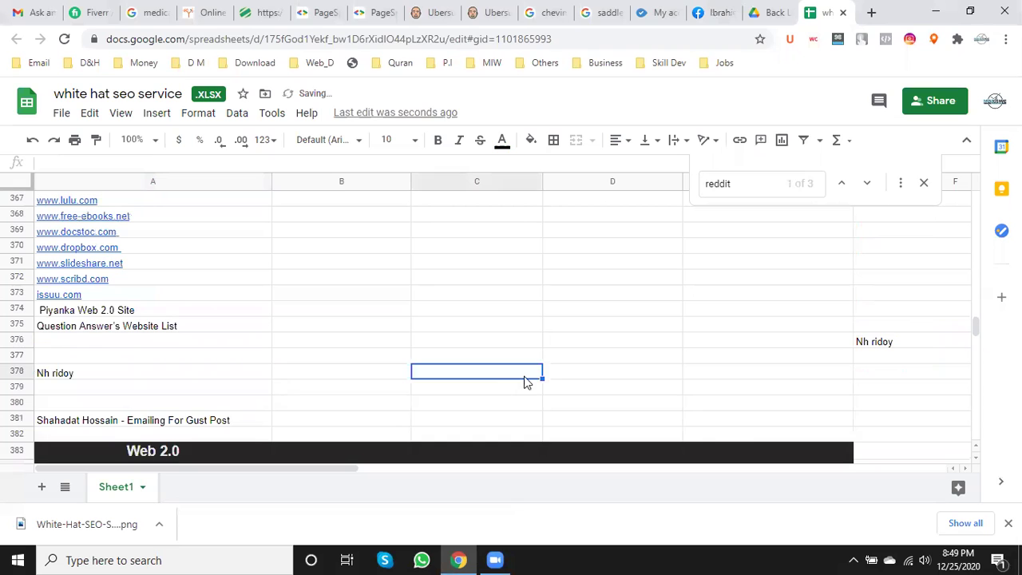
scroll(506, 375, down, 2)
scroll(578, 382, down, 4)
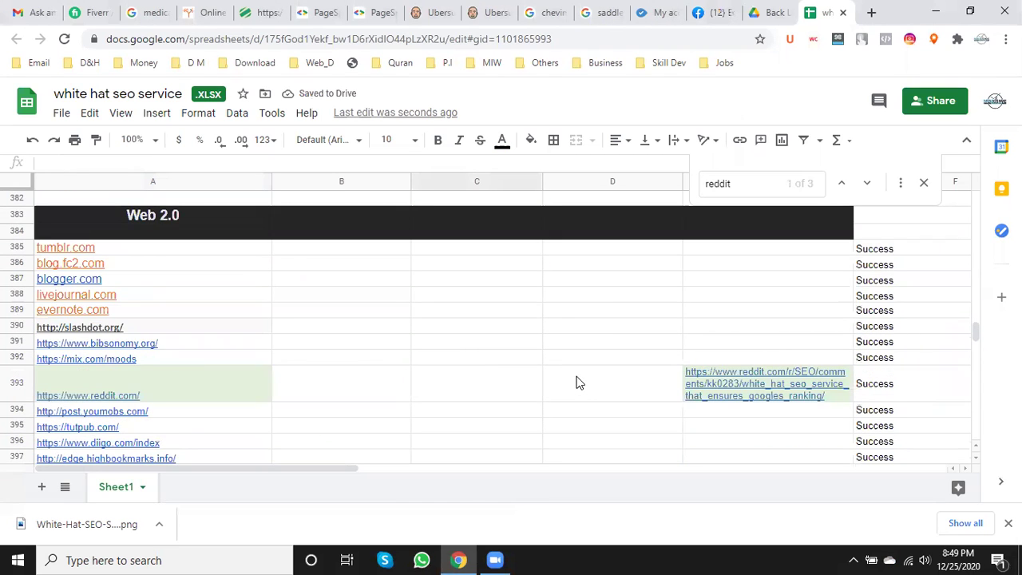
scroll(578, 384, down, 10)
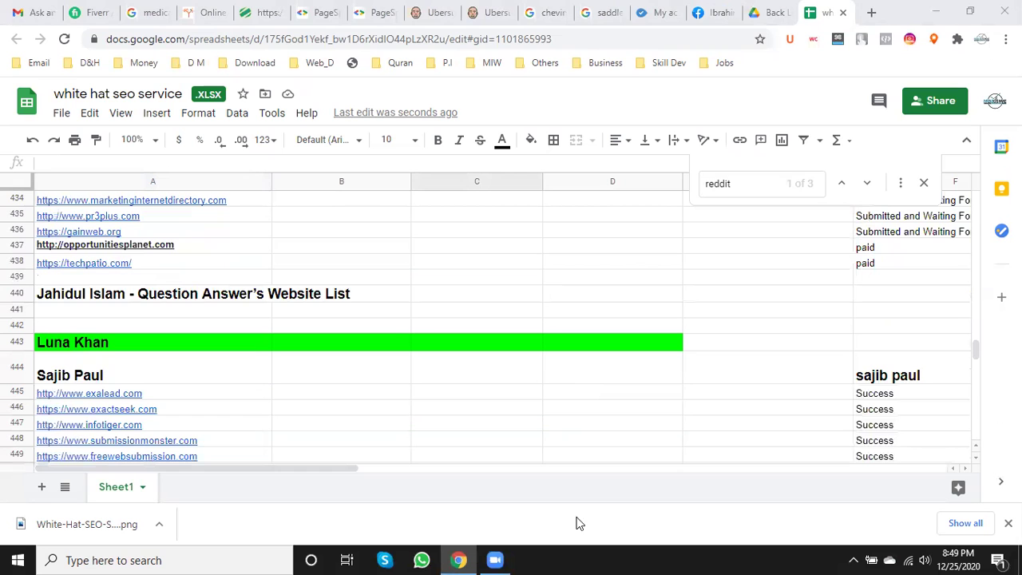
click(403, 423)
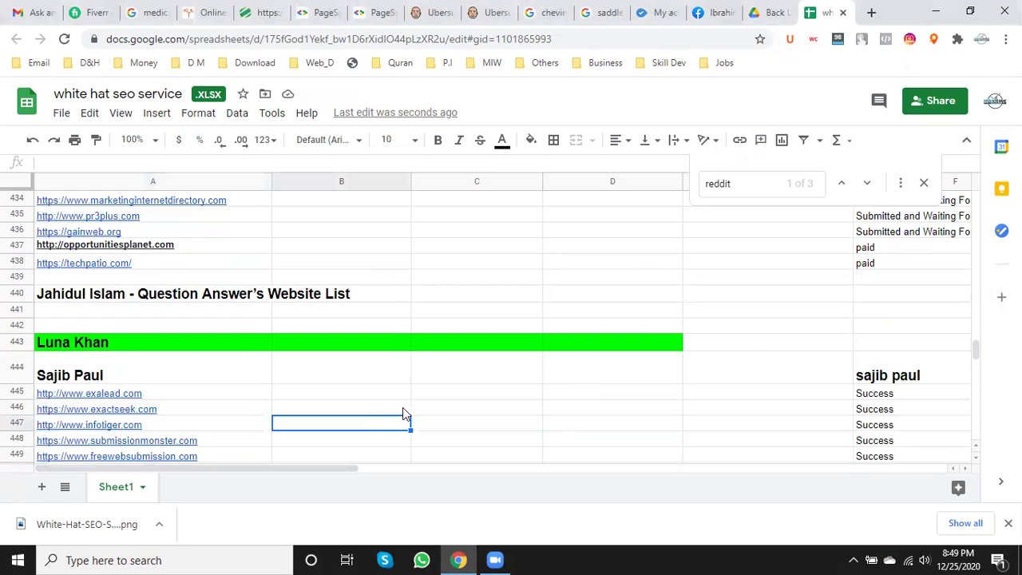
- Delete the NAHID banner row 520 from the tracker
scroll(333, 431, down, 3)
scroll(334, 431, down, 15)
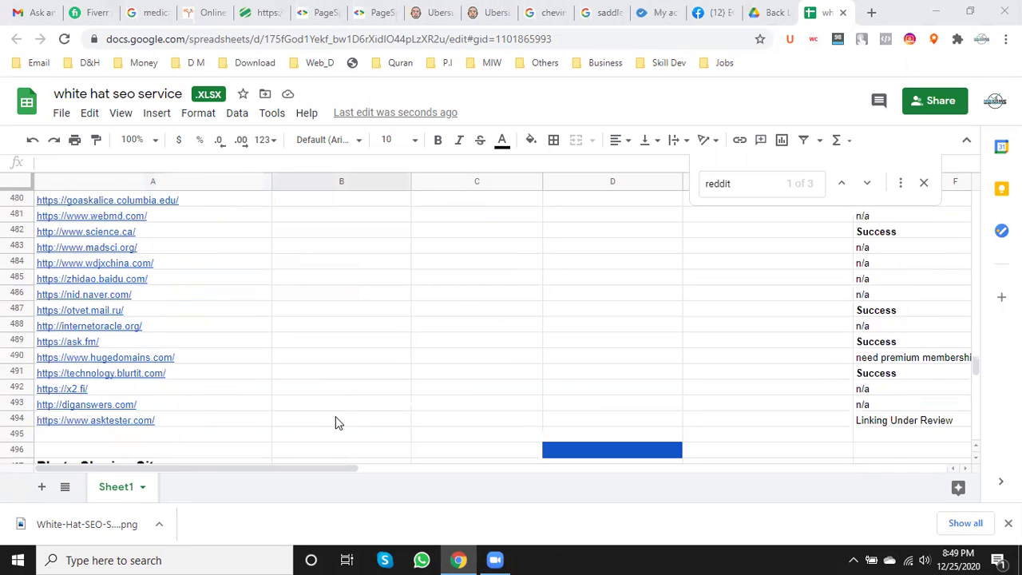
scroll(334, 427, down, 2)
scroll(330, 426, up, 4)
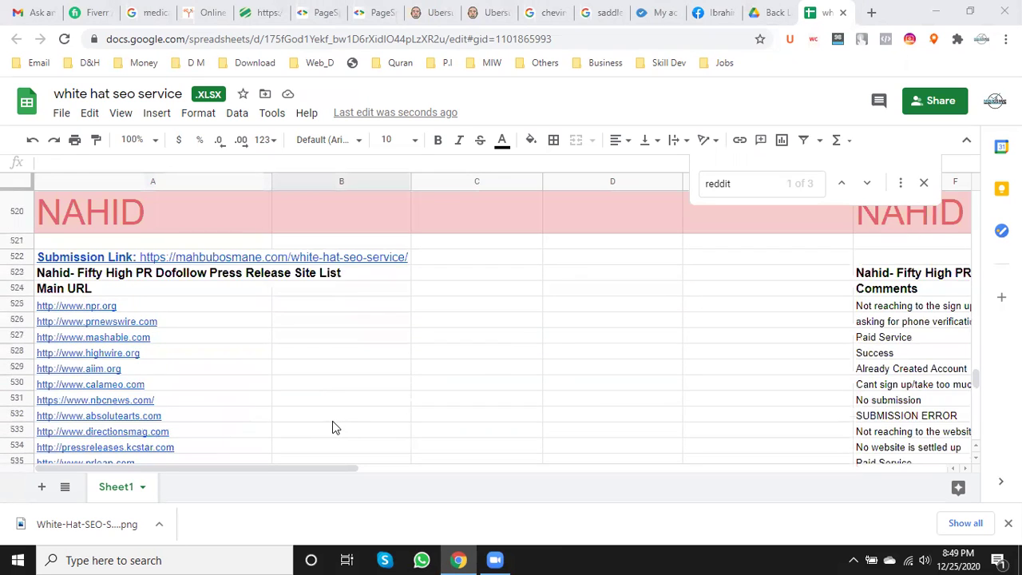
click(16, 244)
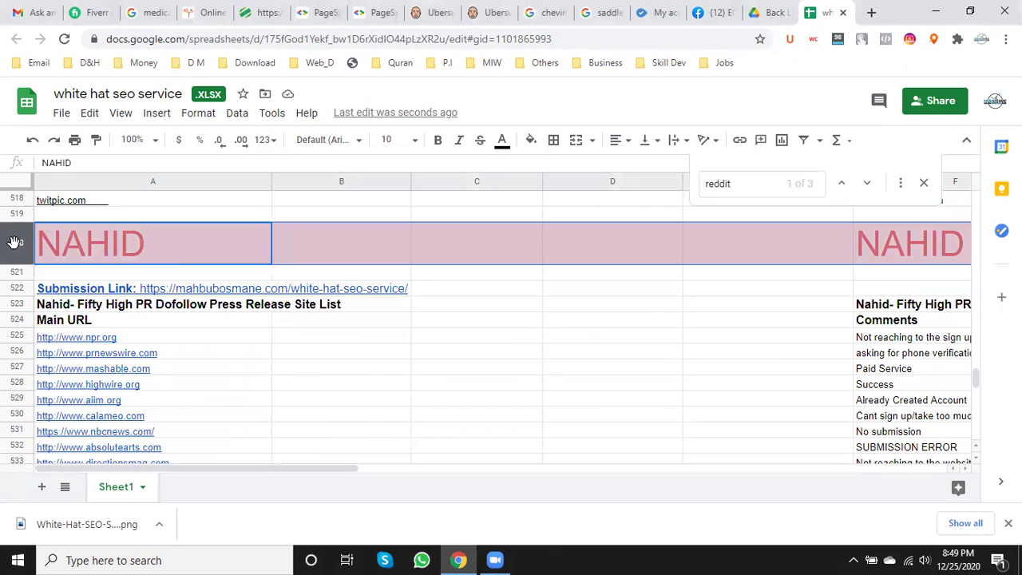
right_click(16, 249)
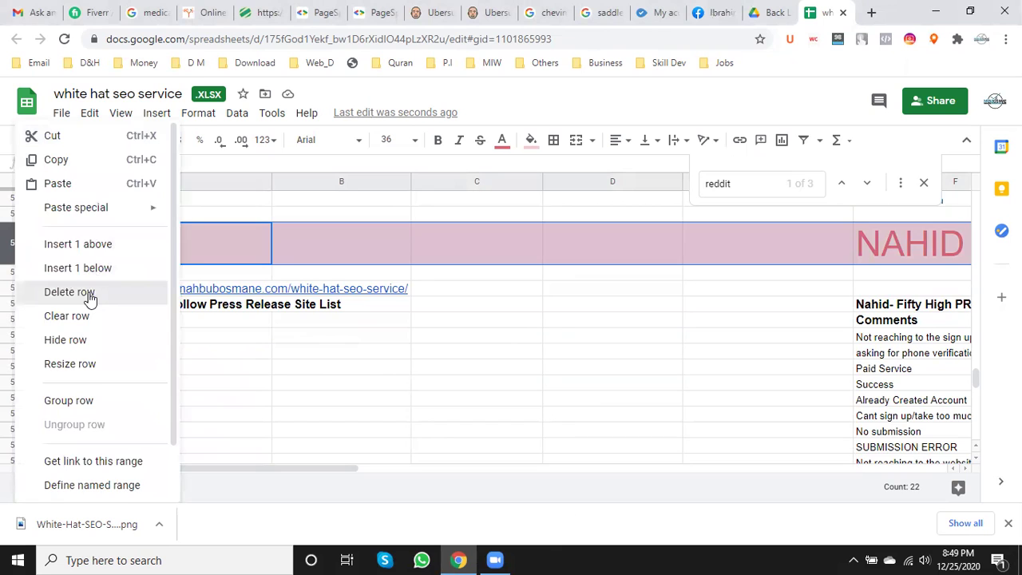
click(87, 296)
click(415, 330)
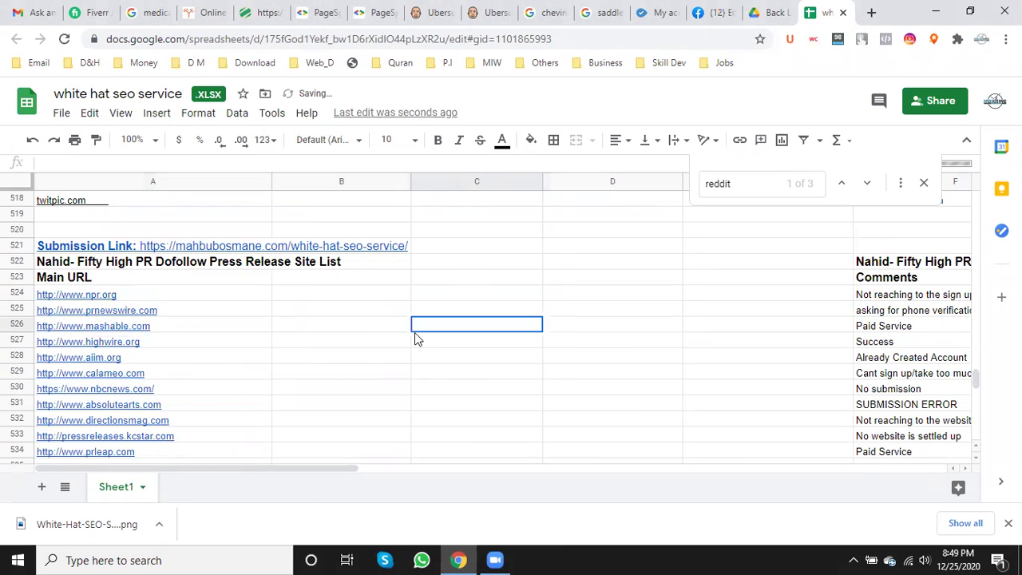
- Replace the 'reddit' Find query with 'social bookmarking'
key(ctrl+f)
text(n)
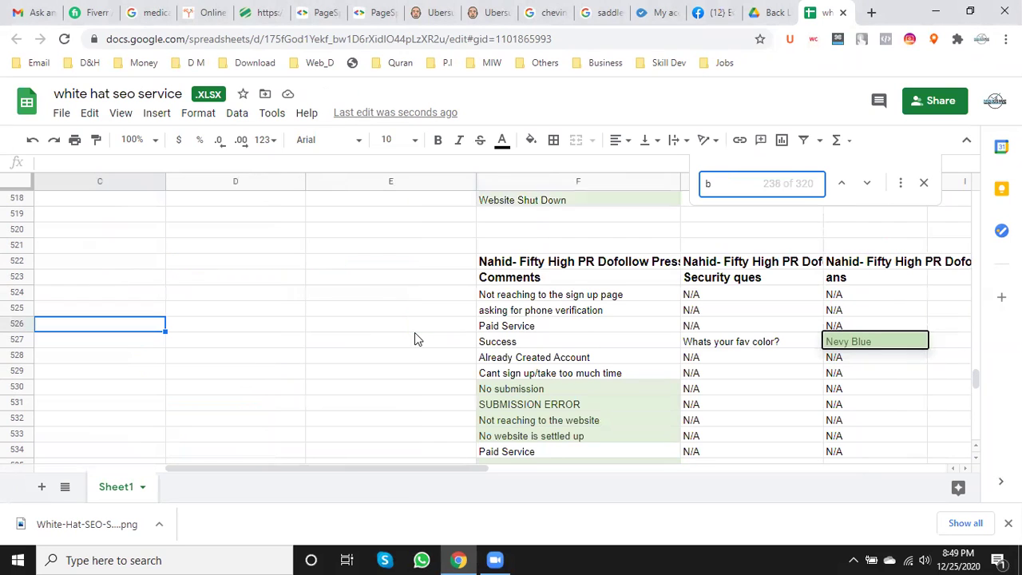
key(BackSpace)
text(s)
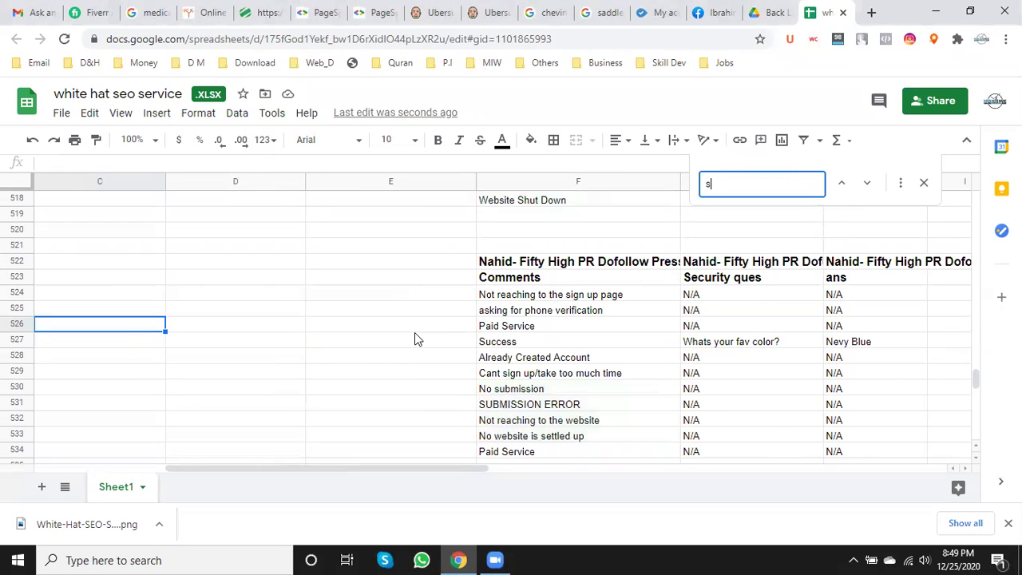
text(ocial )
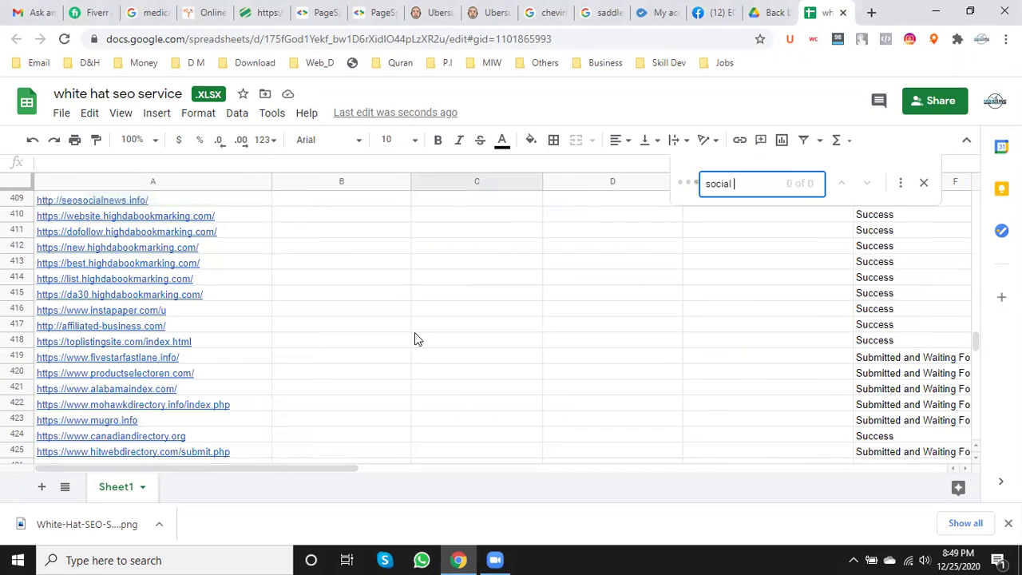
text(bookmarking)
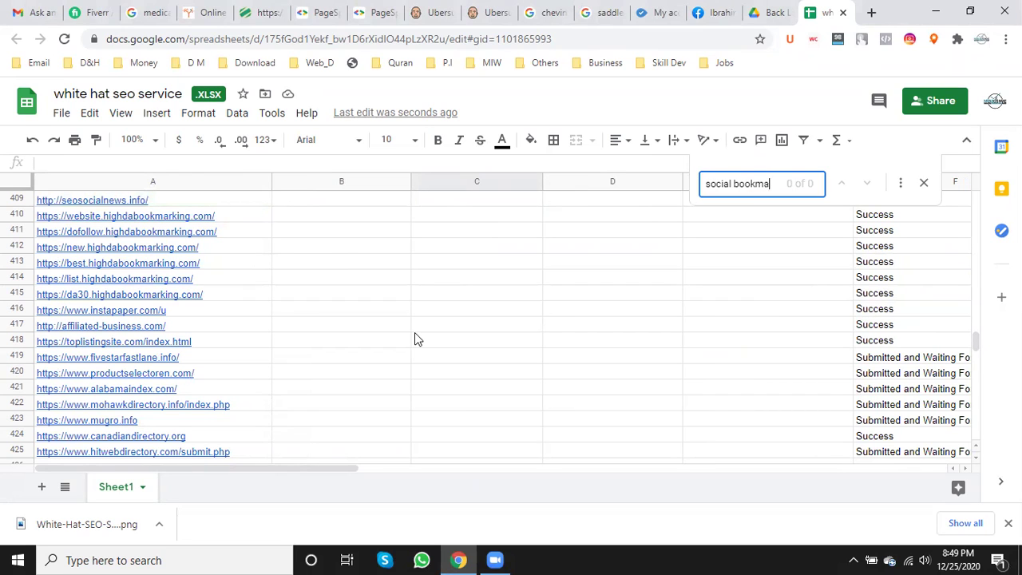
key(BackSpace)
key(BackSpace)
key(BackSpace)
key(BackSpace)
key(BackSpace)
key(BackSpace)
text(markn)
key(BackSpace)
key(BackSpace)
key(BackSpace)
key(BackSpace)
key(BackSpace)
key(BackSpace)
key(BackSpace)
key(BackSpace)
key(BackSpace)
key(BackSpace)
key(BackSpace)
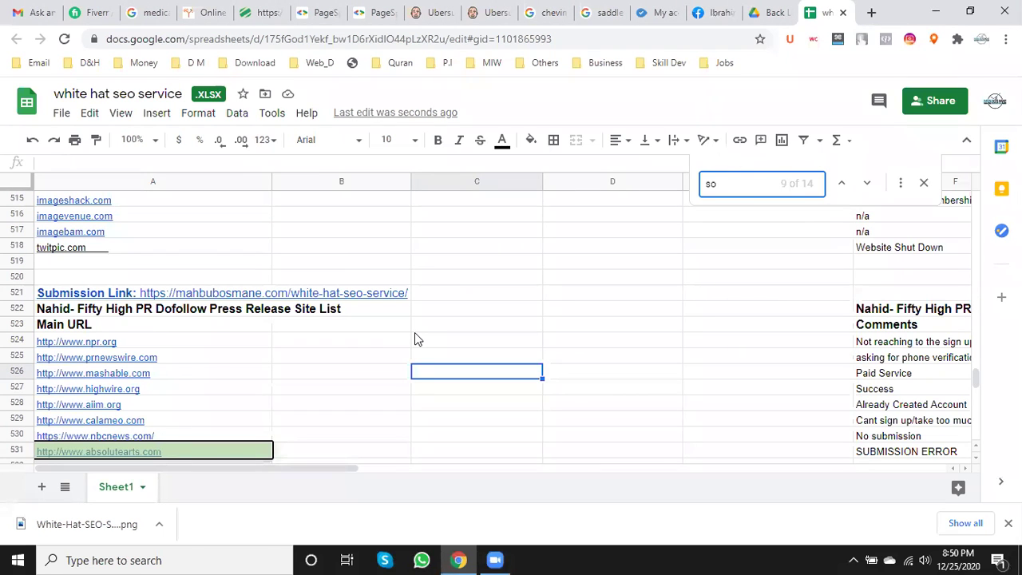
- In a new tab, search Google for 'social bookmarking site lists' and scan the results
click(869, 14)
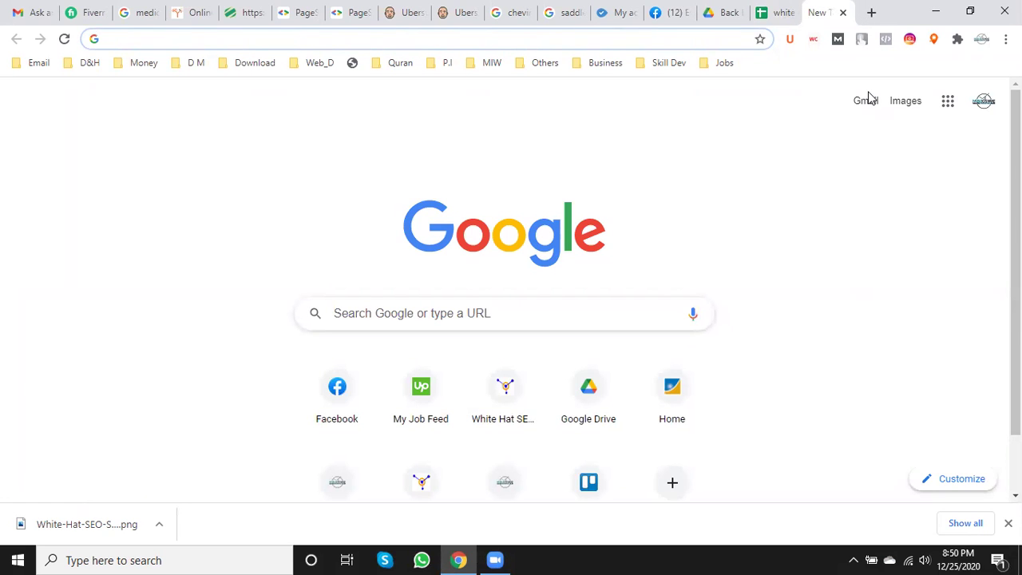
text(b)
key(BackSpace)
key(BackSpace)
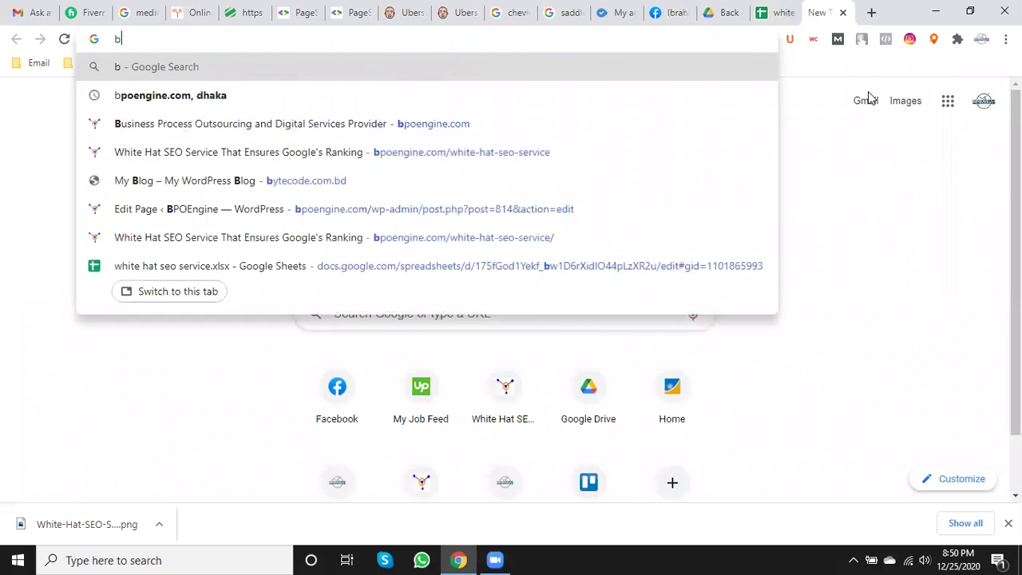
text(social)
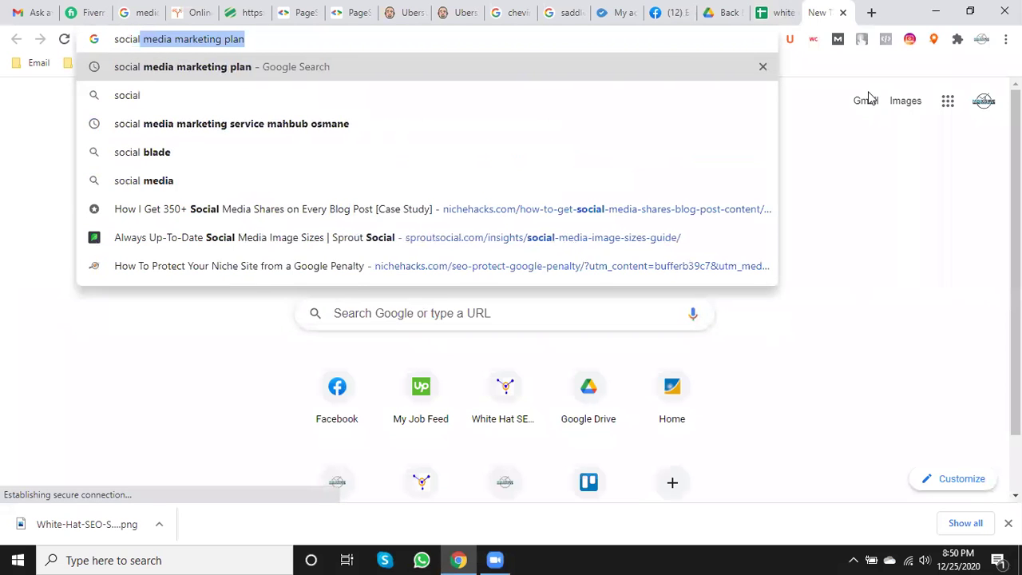
text( bookmarke)
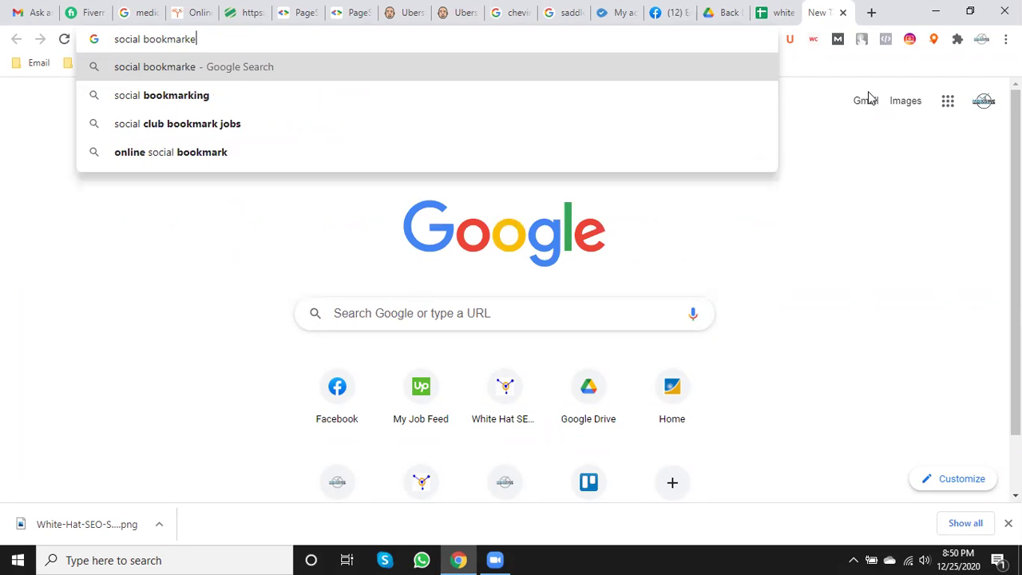
key(BackSpace)
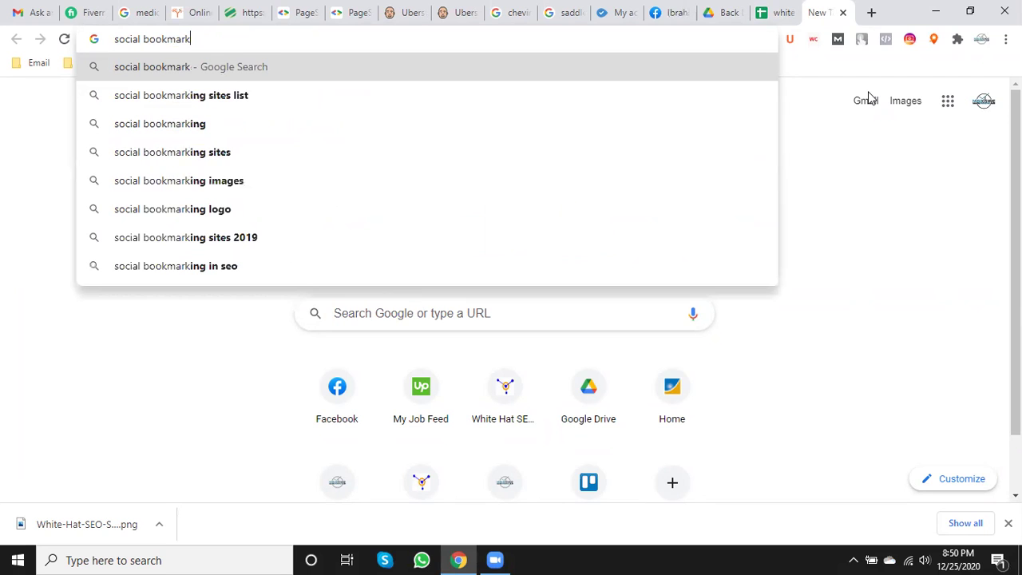
text(ing site)
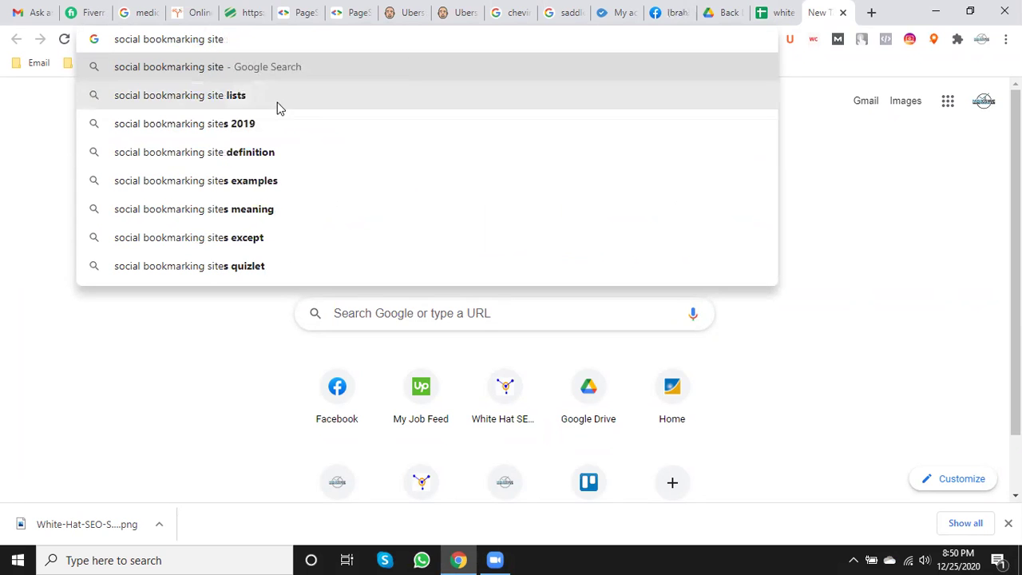
click(190, 95)
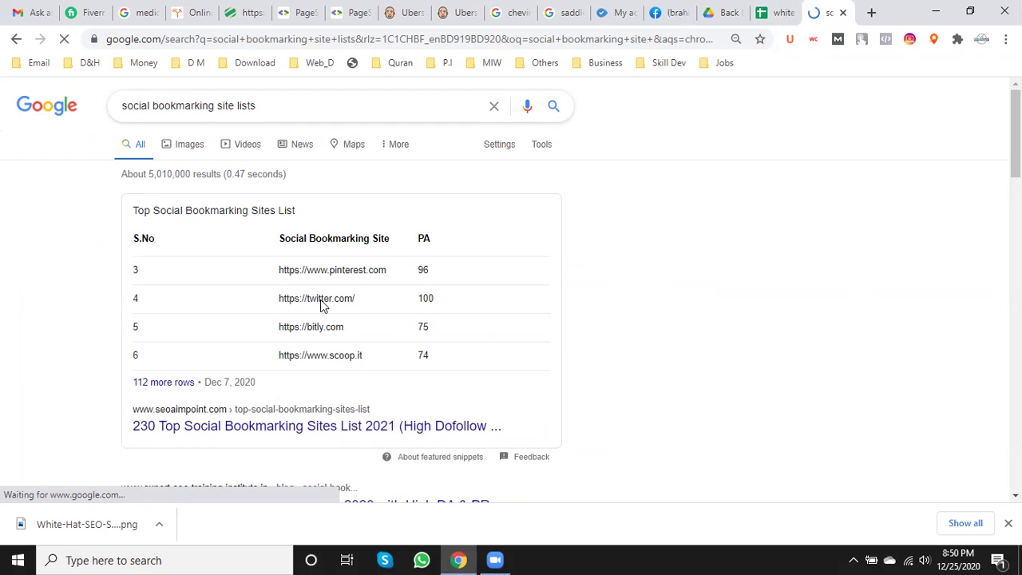
scroll(353, 296, down, 2)
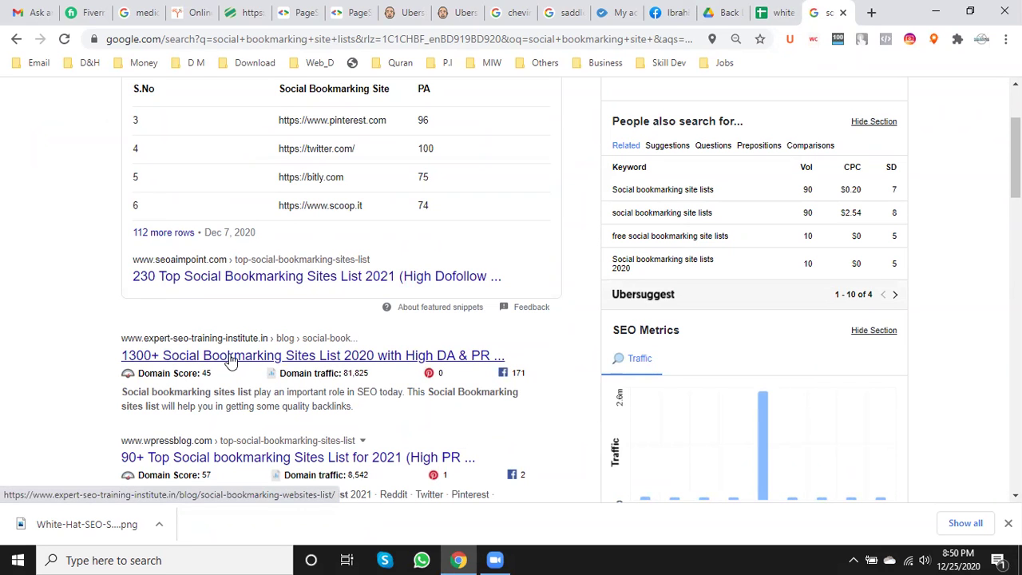
scroll(230, 361, down, 1)
mouse_move(206, 397)
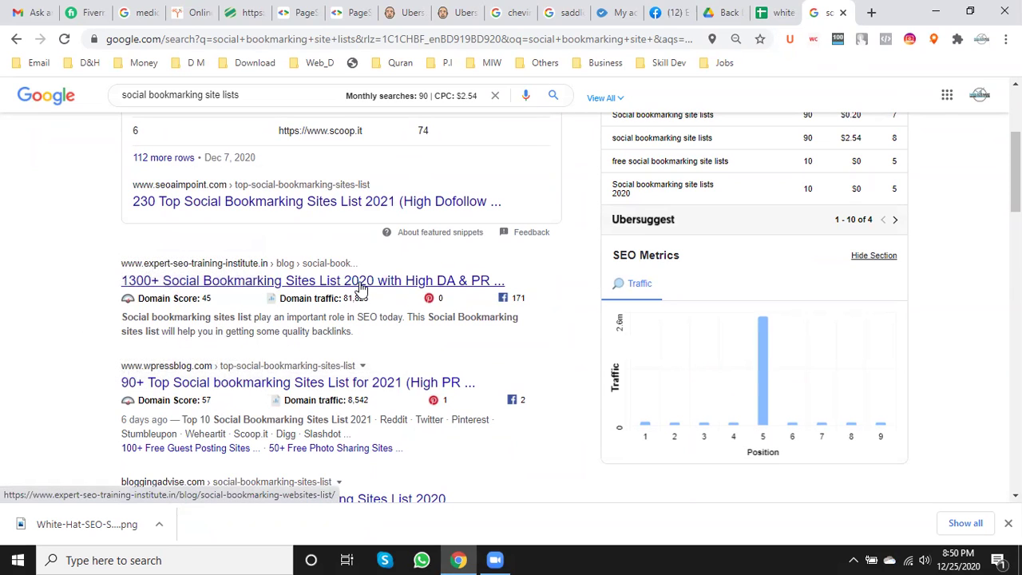
- Open the wpressblog 90+ Top Social Bookmarking Sites article and its Pinterest link in a new tab
click(253, 389)
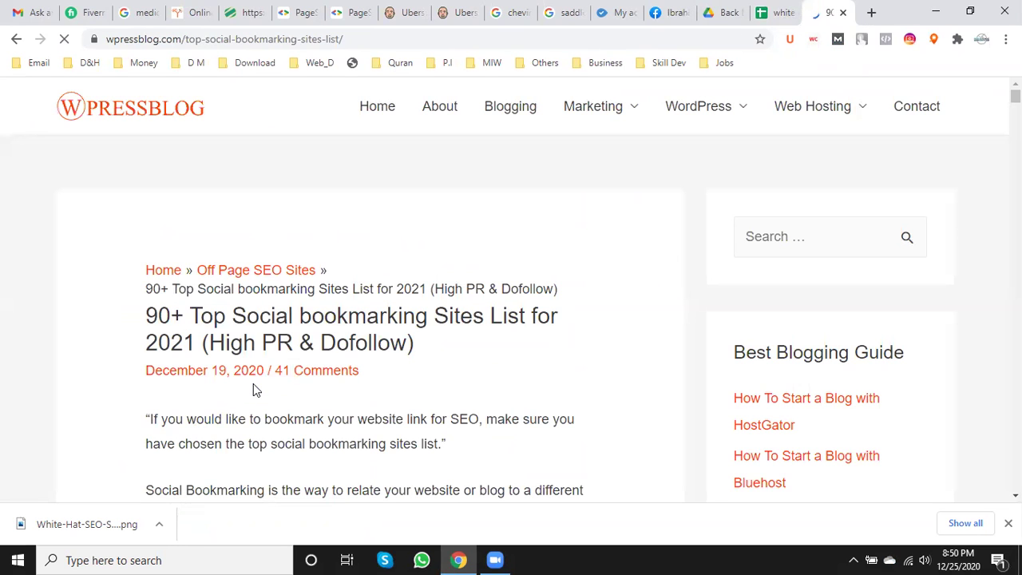
scroll(604, 219, down, 5)
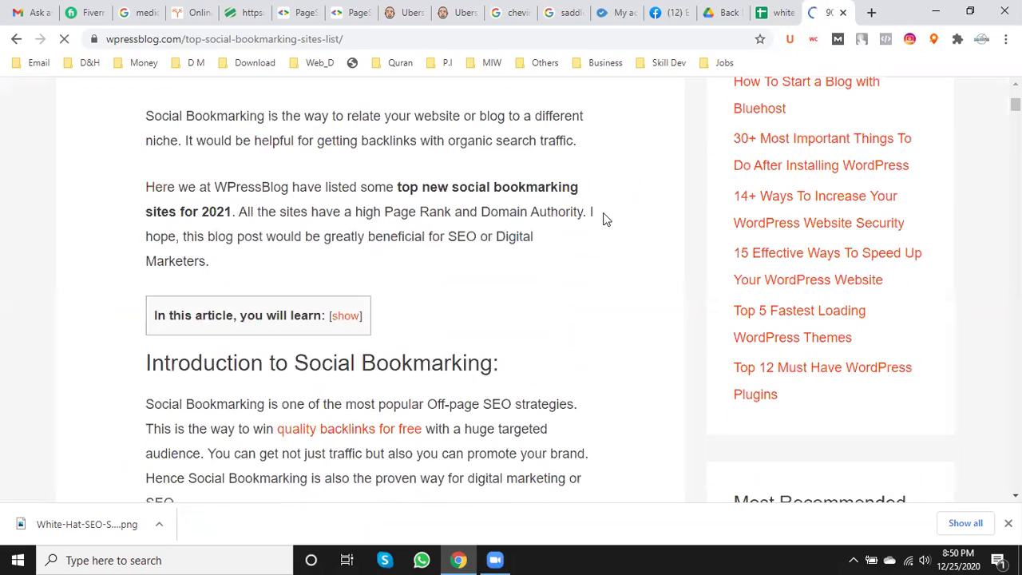
scroll(601, 219, down, 11)
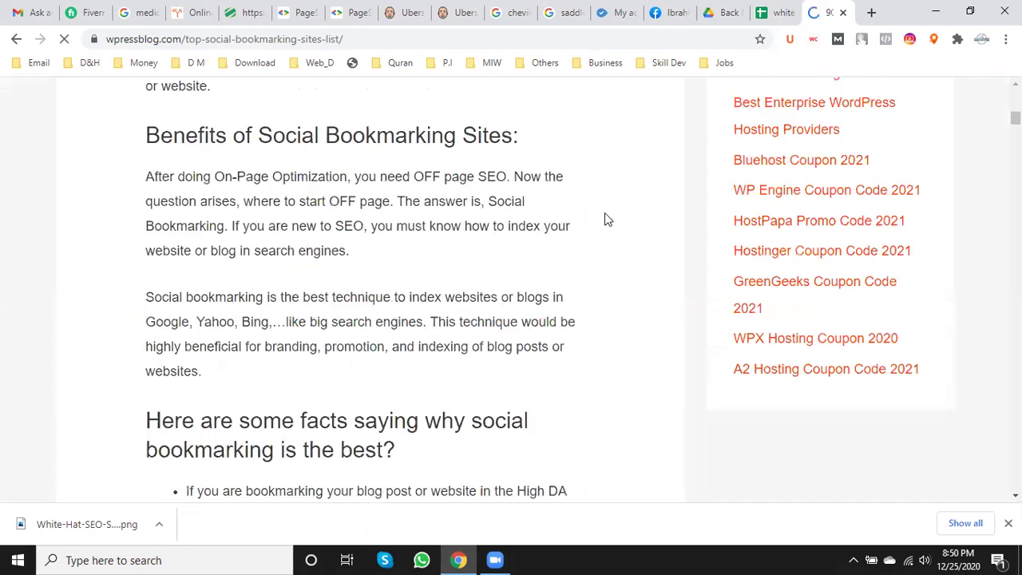
scroll(607, 219, down, 10)
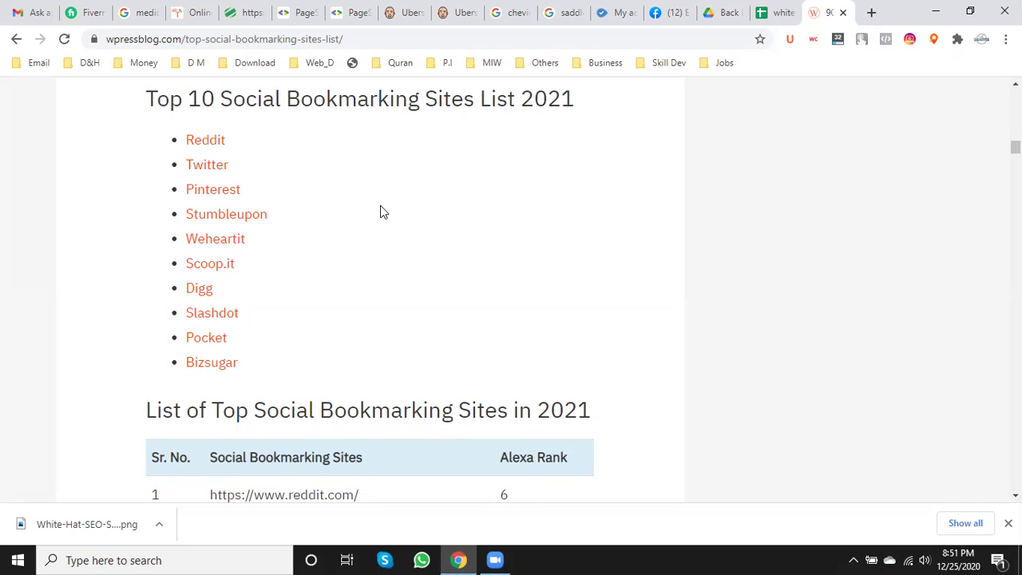
right_click(227, 196)
click(287, 200)
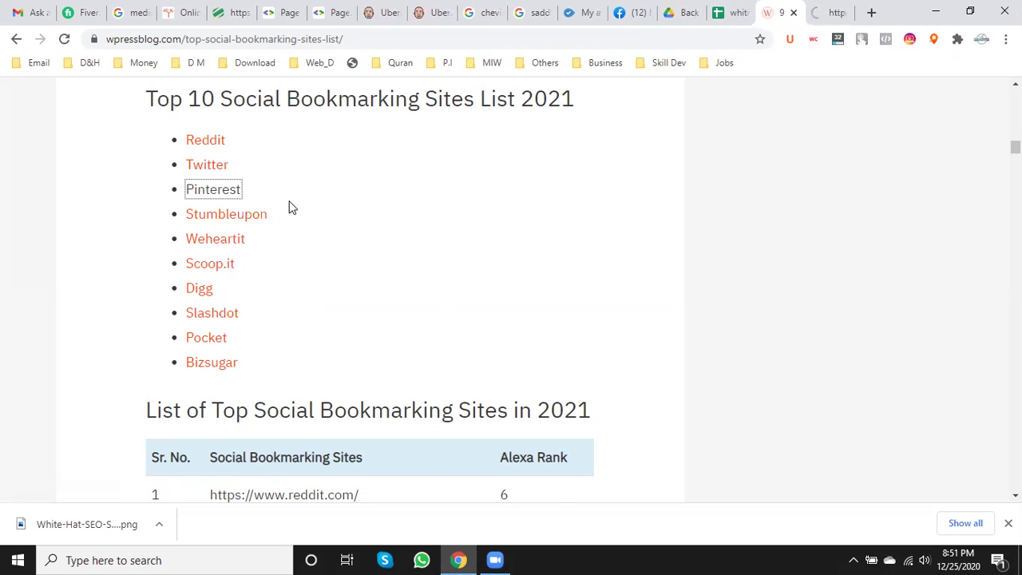
scroll(289, 208, down, 2)
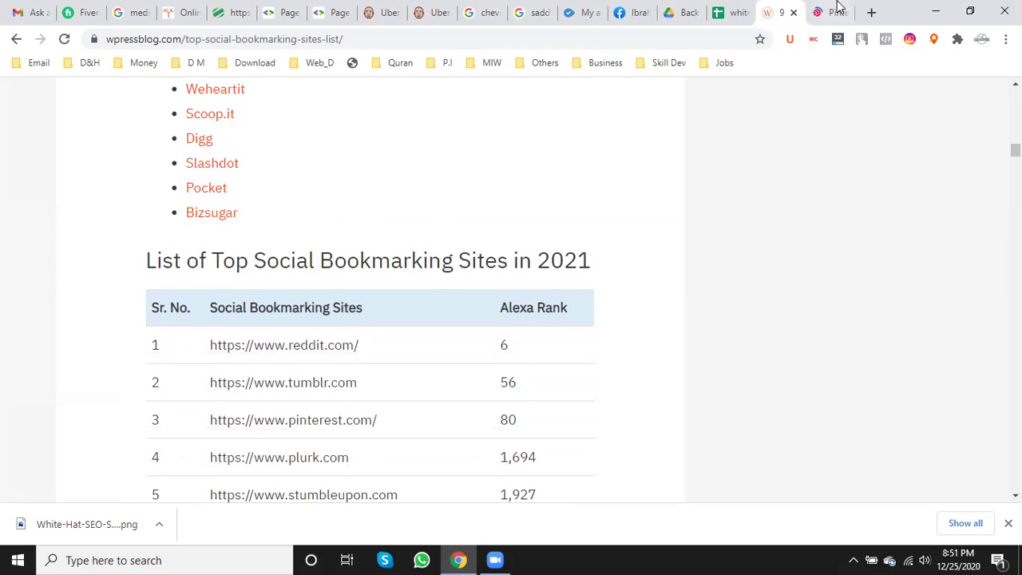
- Log in to the Pinterest business account and scroll through its Business hub
click(836, 10)
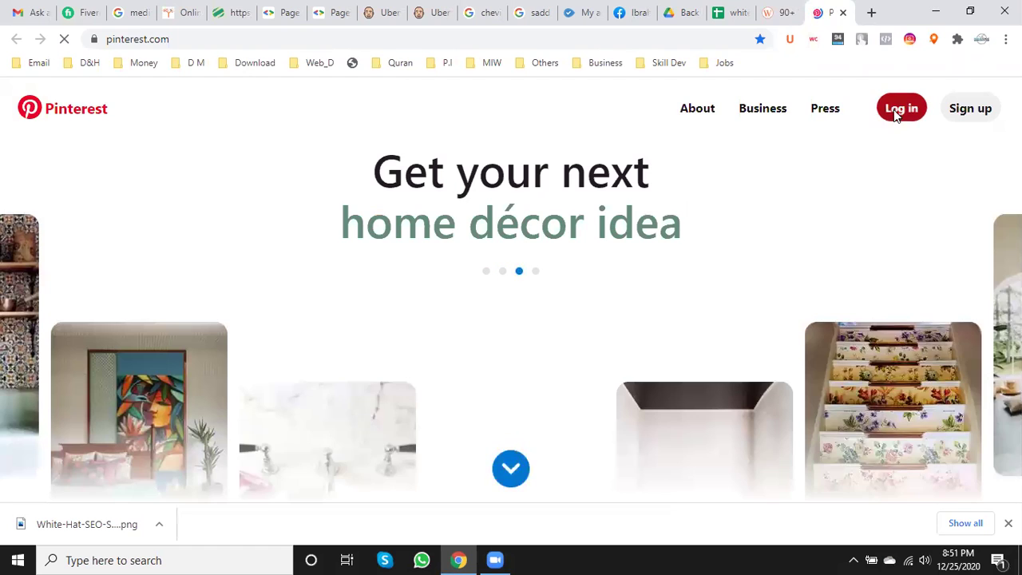
click(895, 112)
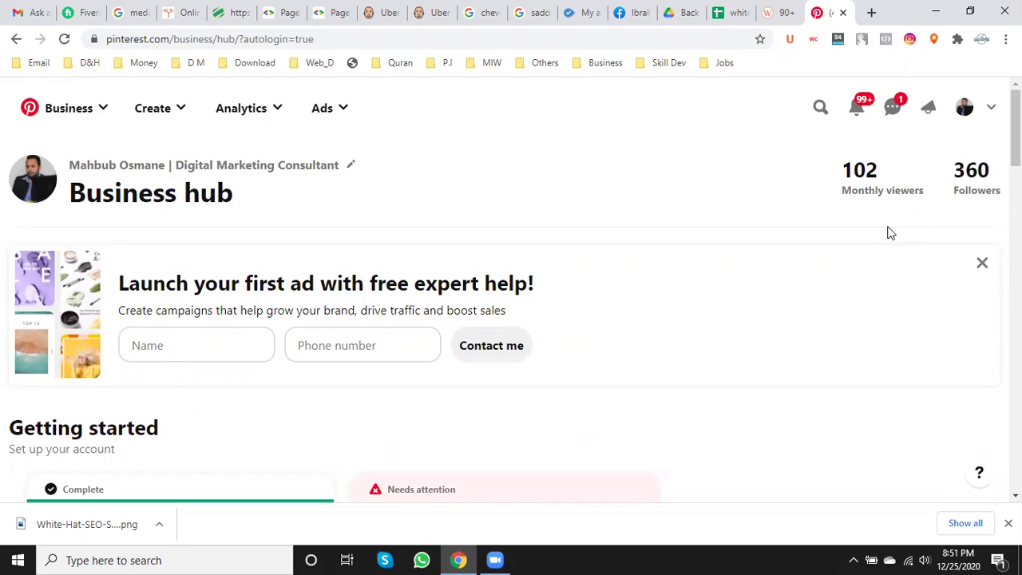
double_click(84, 196)
click(204, 192)
scroll(224, 224, down, 3)
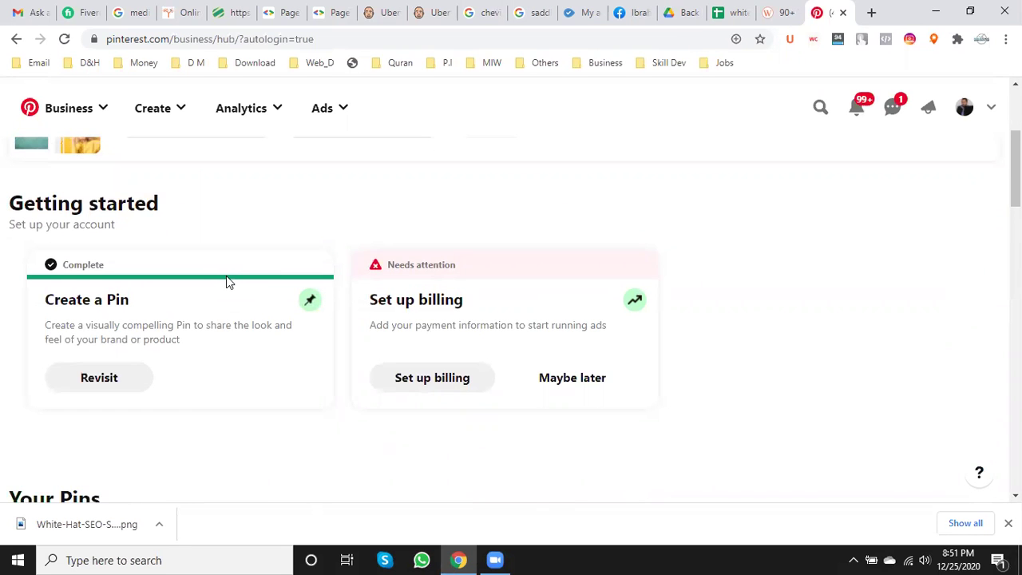
scroll(224, 279, down, 4)
scroll(349, 340, up, 1)
scroll(374, 335, down, 1)
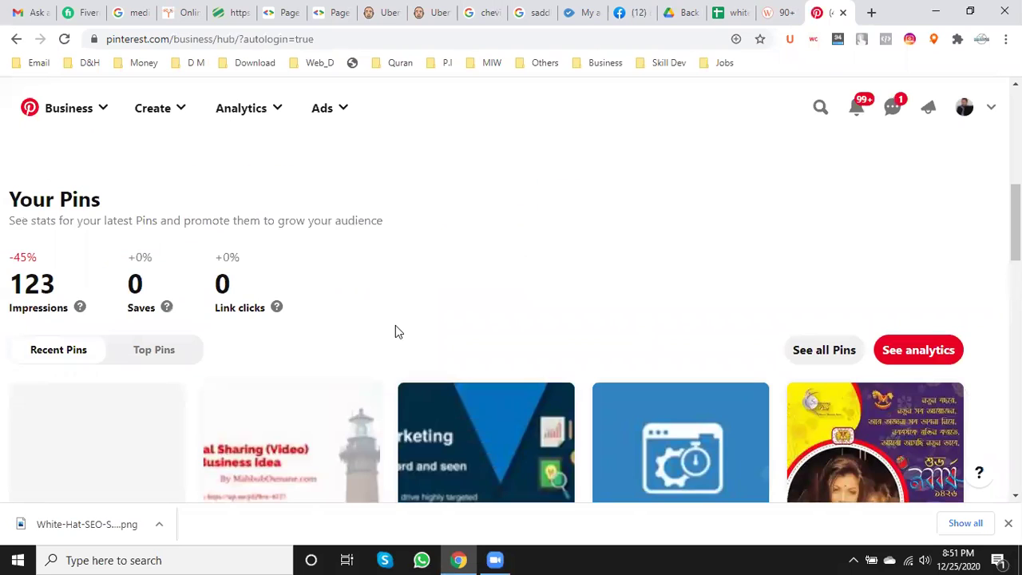
scroll(397, 325, up, 4)
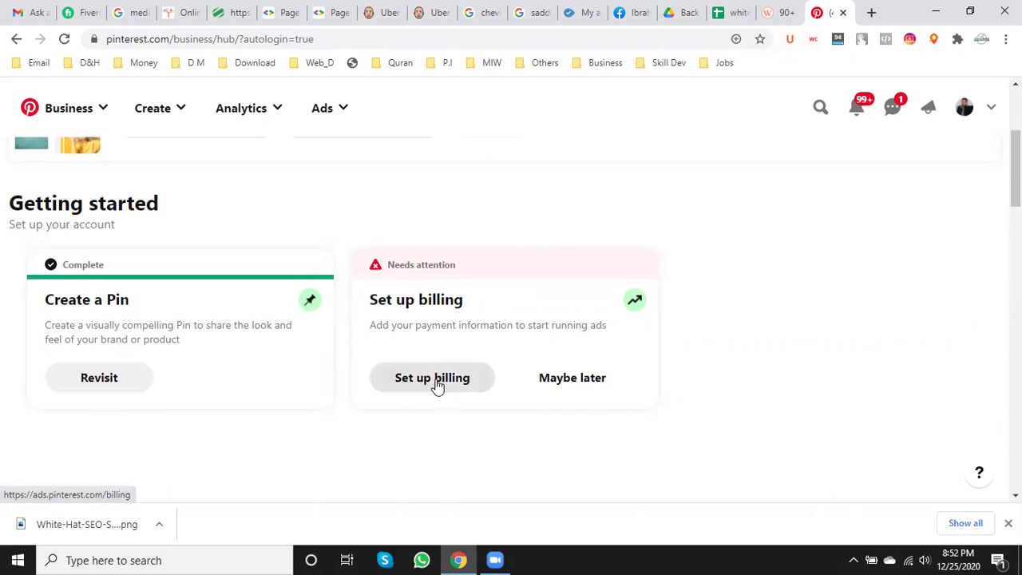
scroll(216, 361, up, 3)
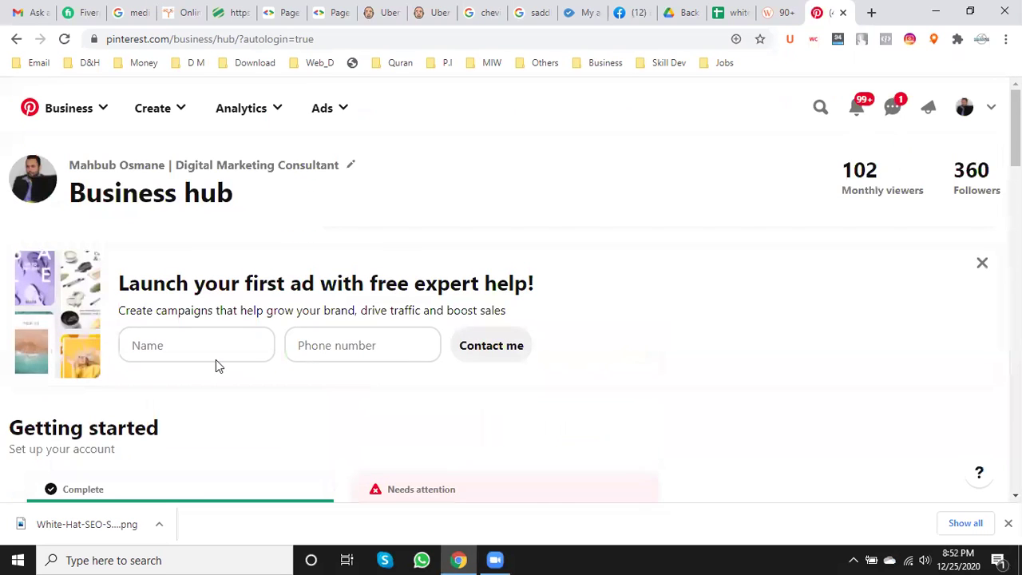
- Browse the account's profile page, its share-profile options and the messages inbox
click(964, 111)
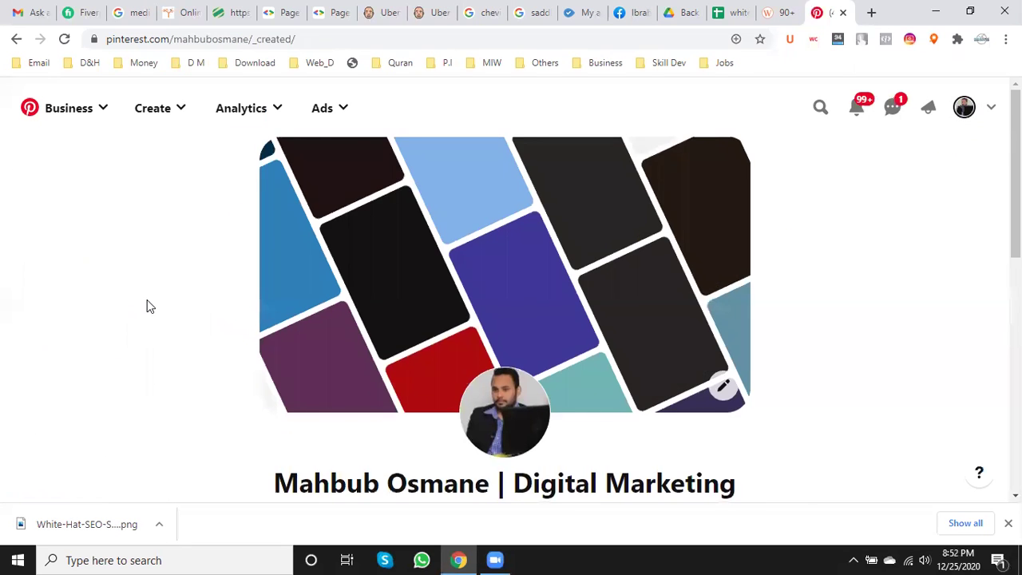
scroll(147, 304, down, 3)
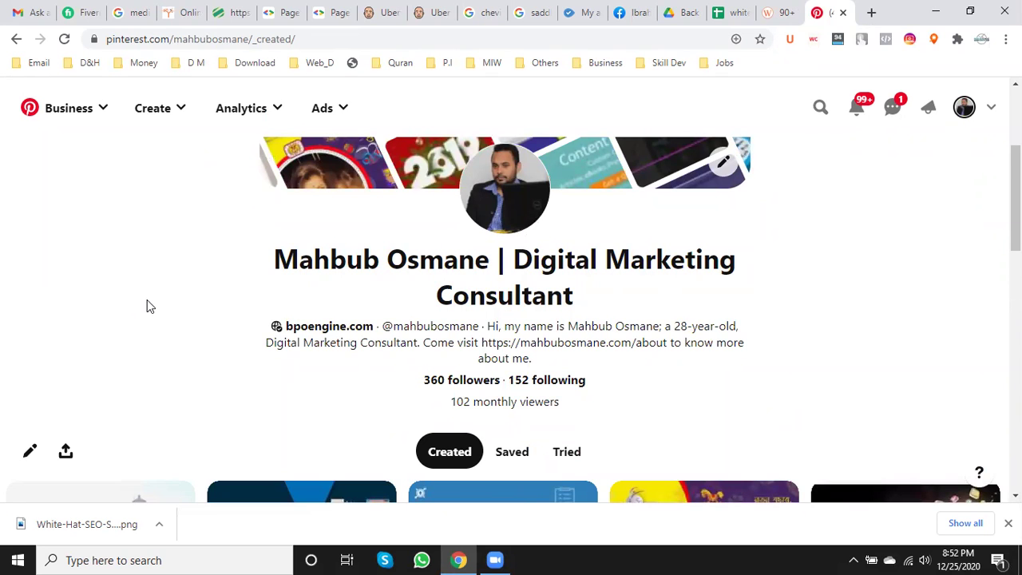
scroll(147, 306, down, 2)
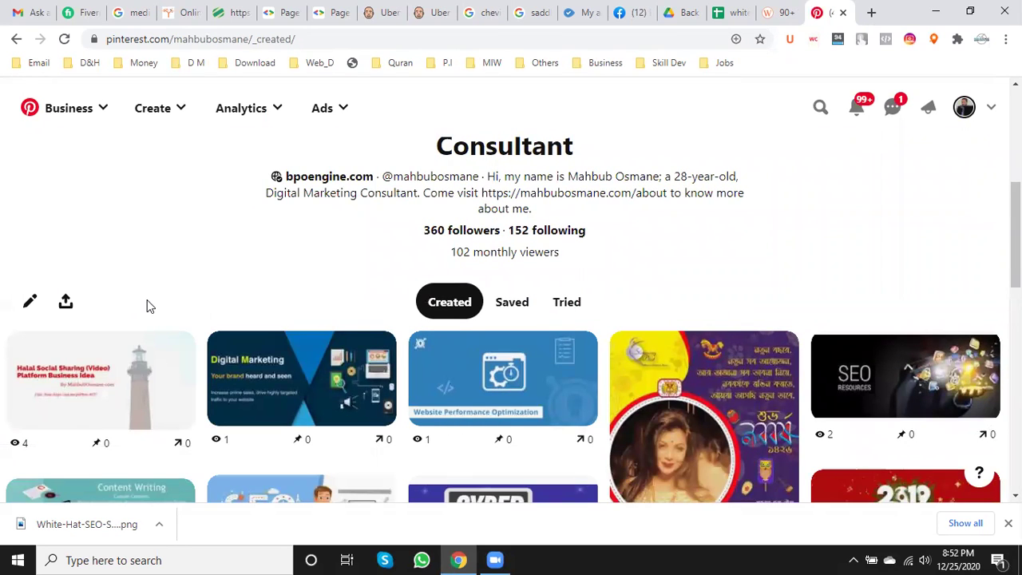
scroll(147, 306, down, 1)
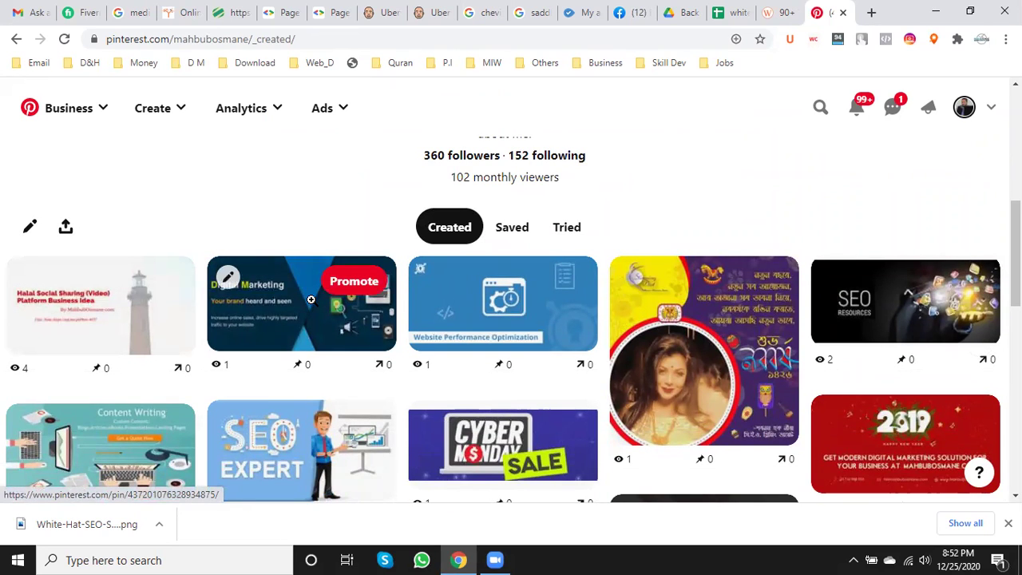
click(65, 229)
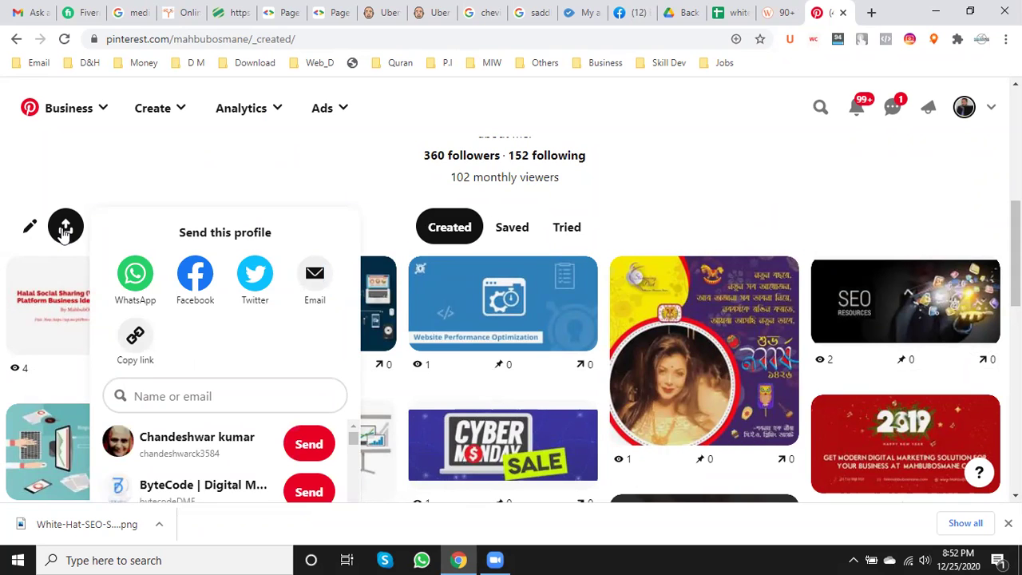
scroll(62, 229, down, 1)
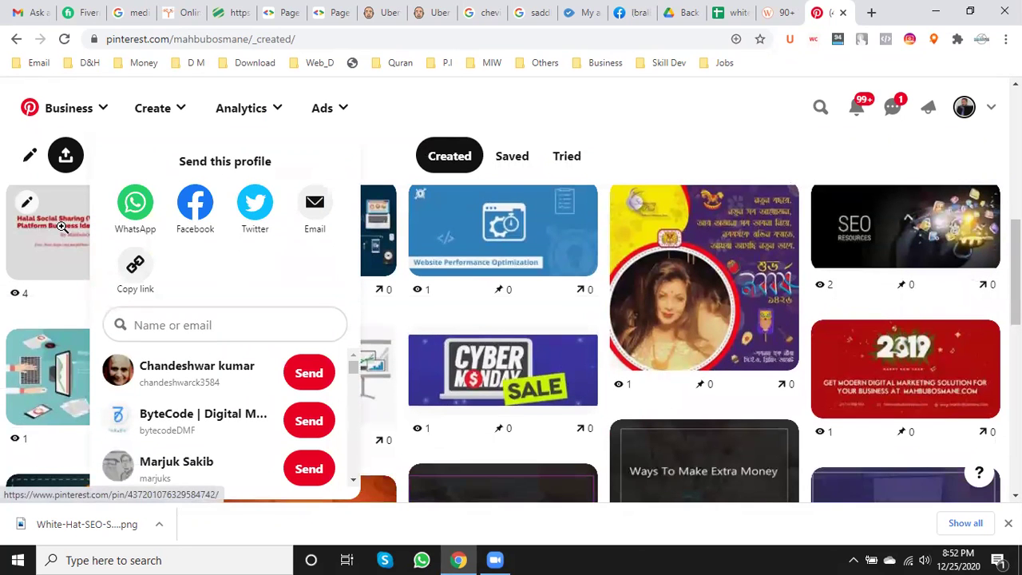
scroll(62, 227, up, 2)
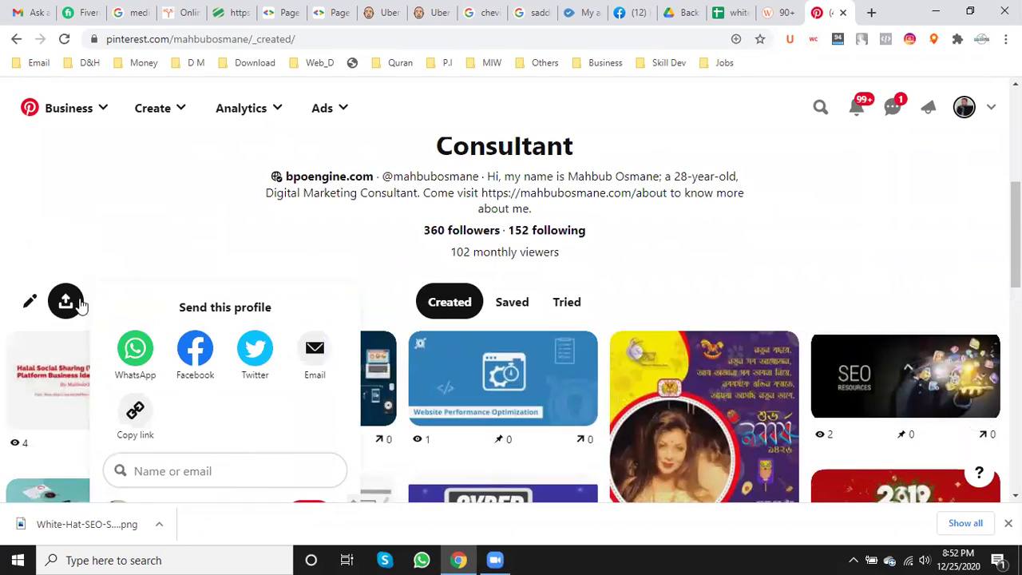
click(73, 307)
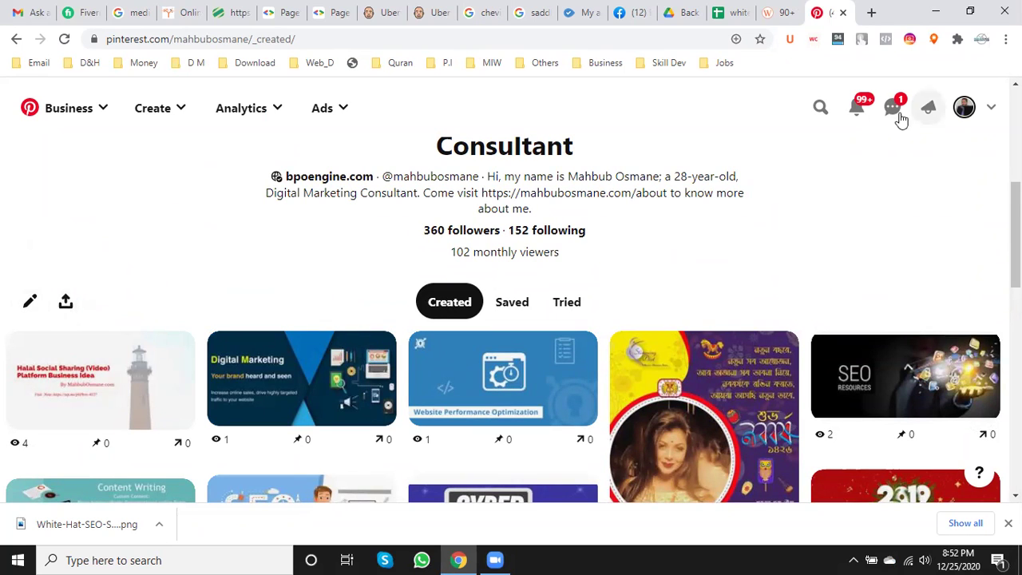
click(893, 111)
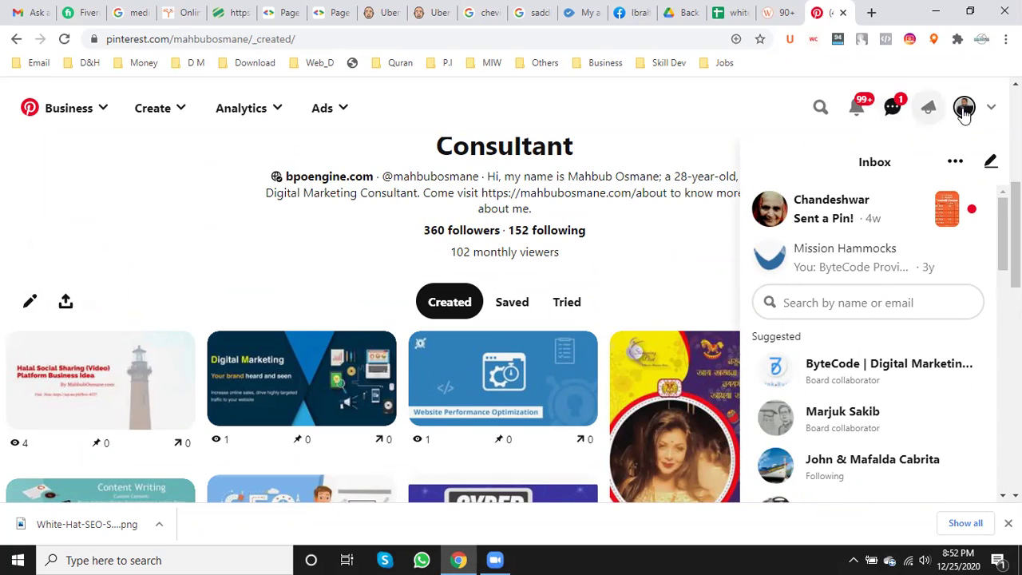
- Start a new pin via the account menu's Create > Create Pin
click(991, 112)
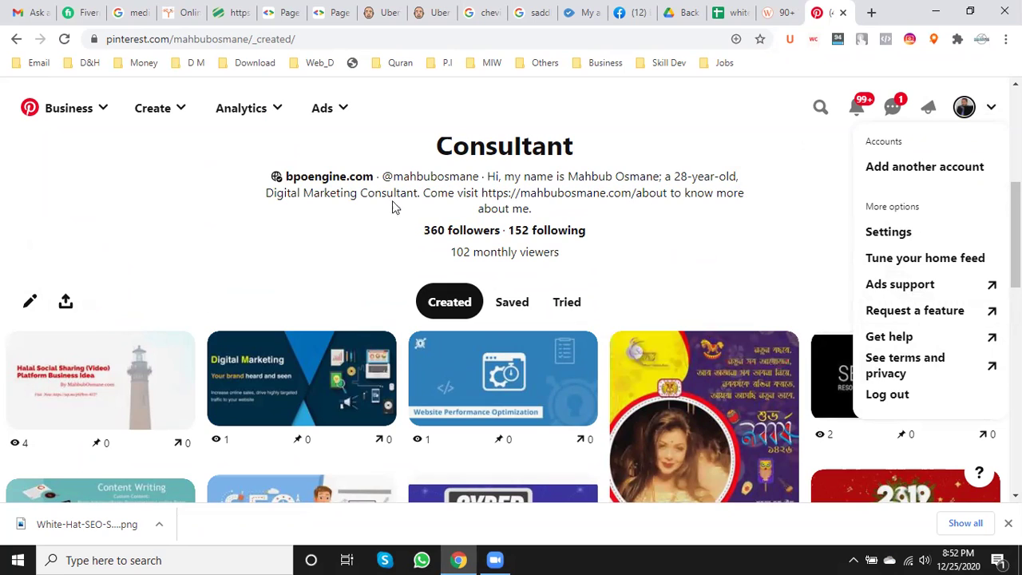
click(178, 111)
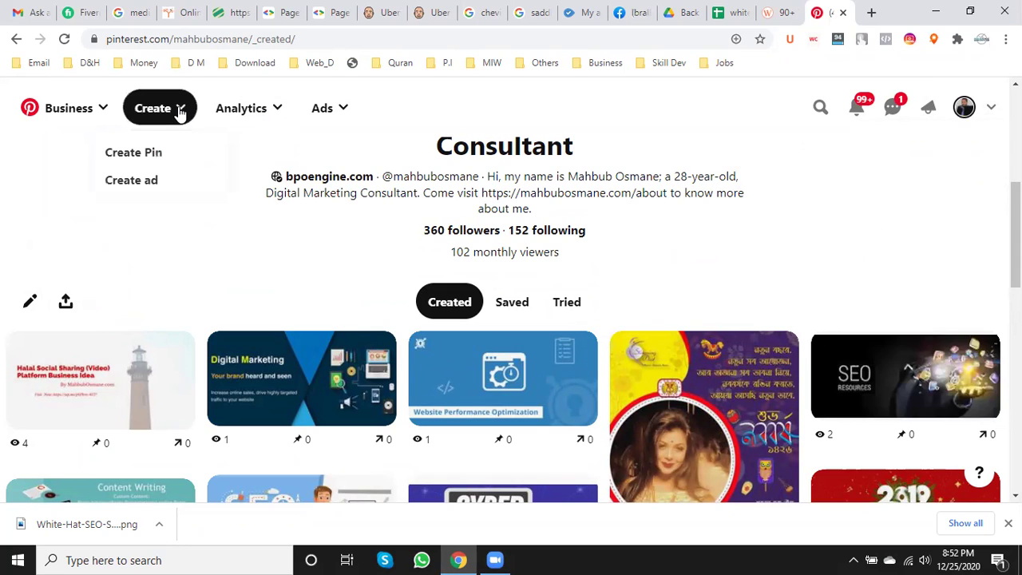
click(150, 162)
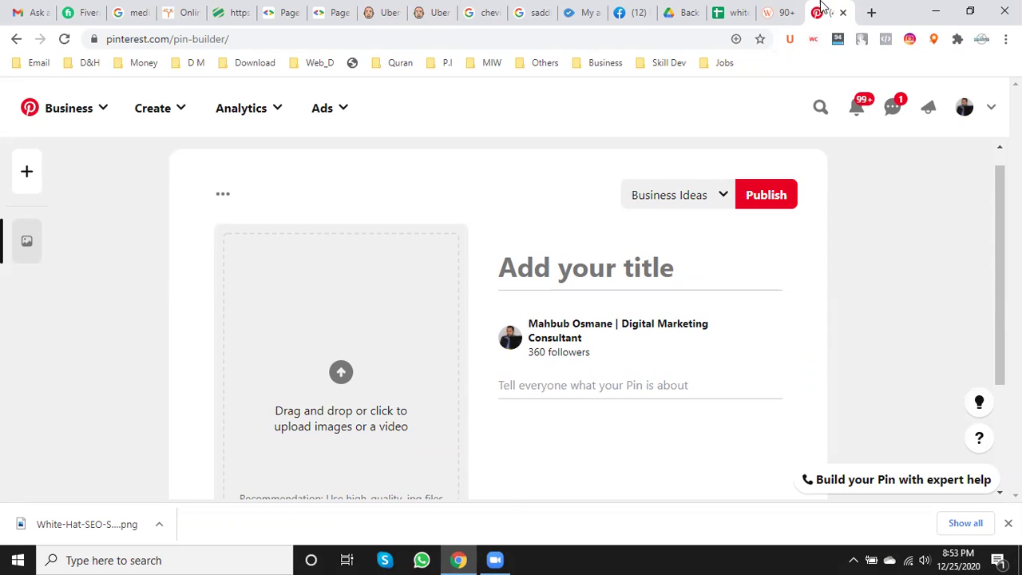
- Load bpoengine.com/white-hat-seo-service in the social bookmarking list tab
click(786, 6)
click(494, 37)
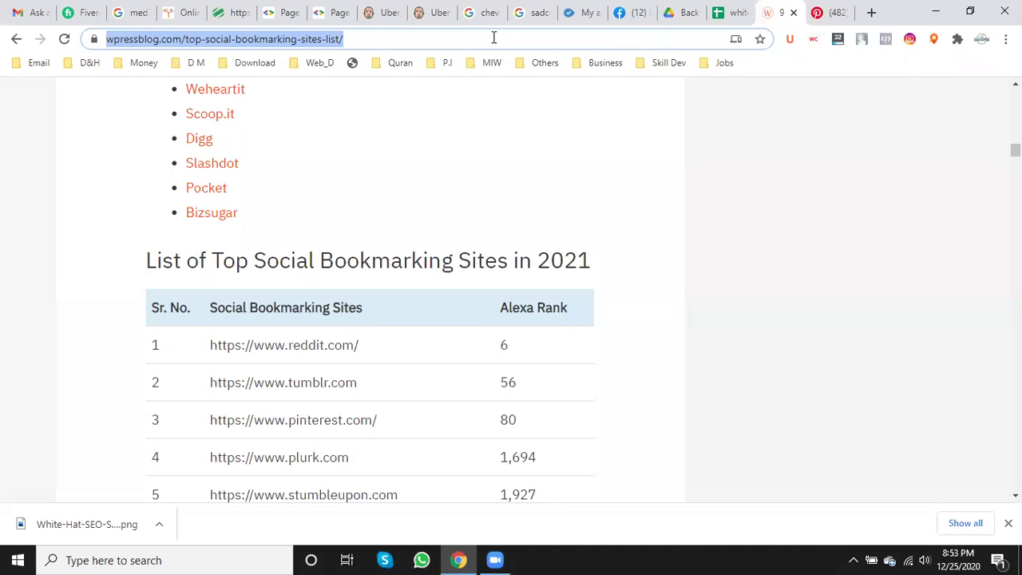
text(bpoengine.com)
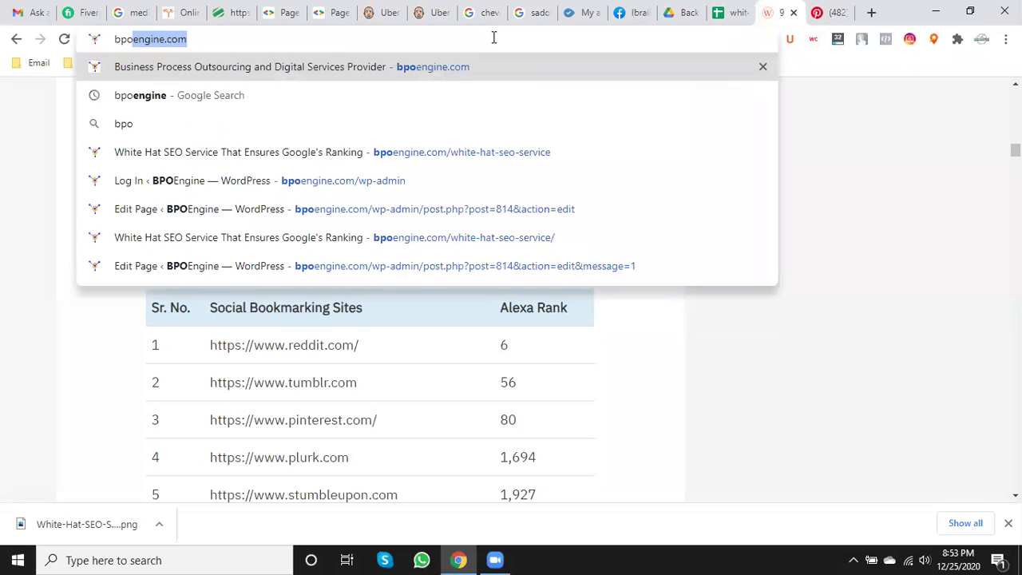
key(Right)
text(/)
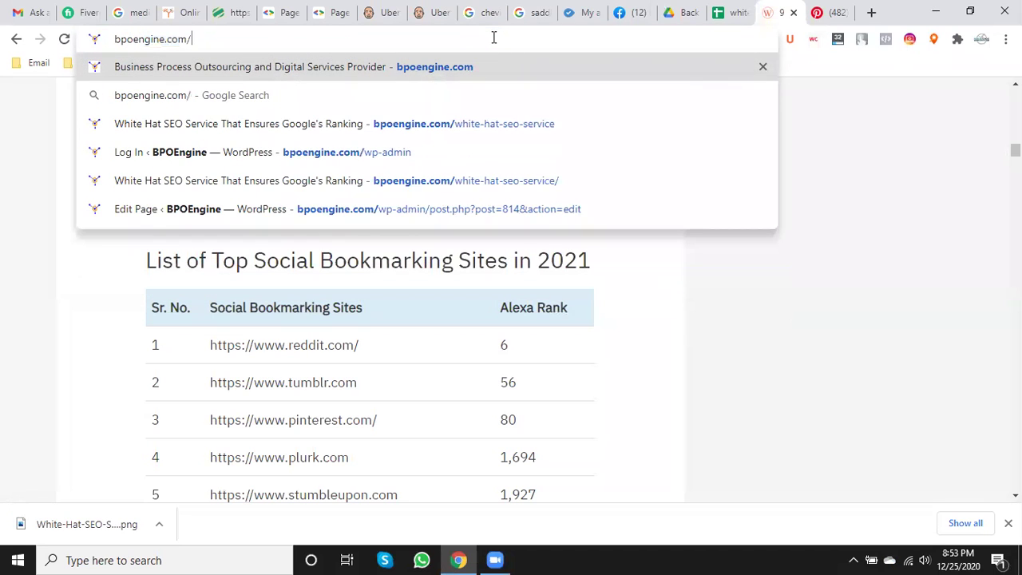
text(white)
key(Right)
key(Return)
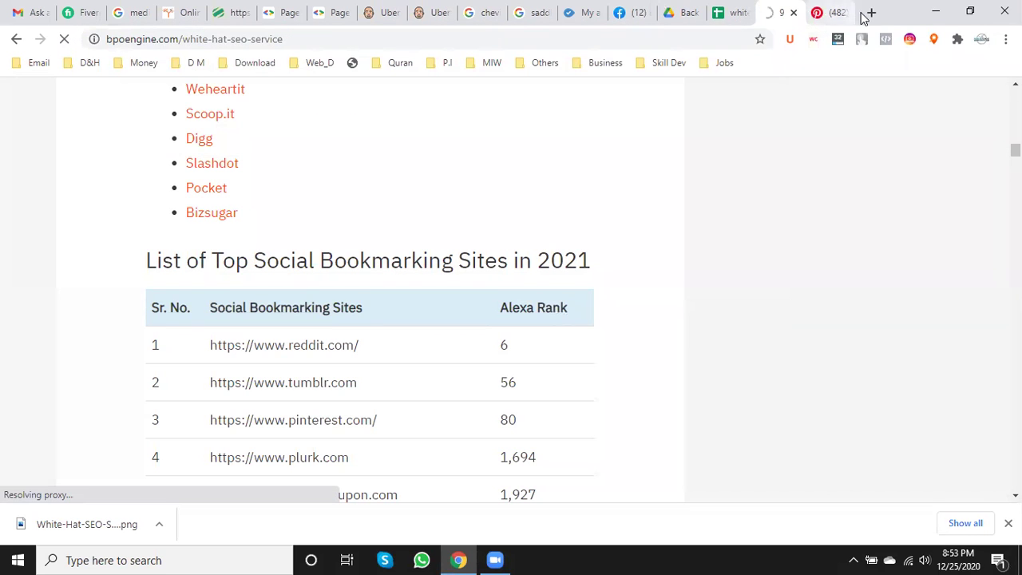
- Open mahbubosmane.com/white-hat-seo-service/ in a new tab, moved two places left and showing
click(872, 13)
text(mah)
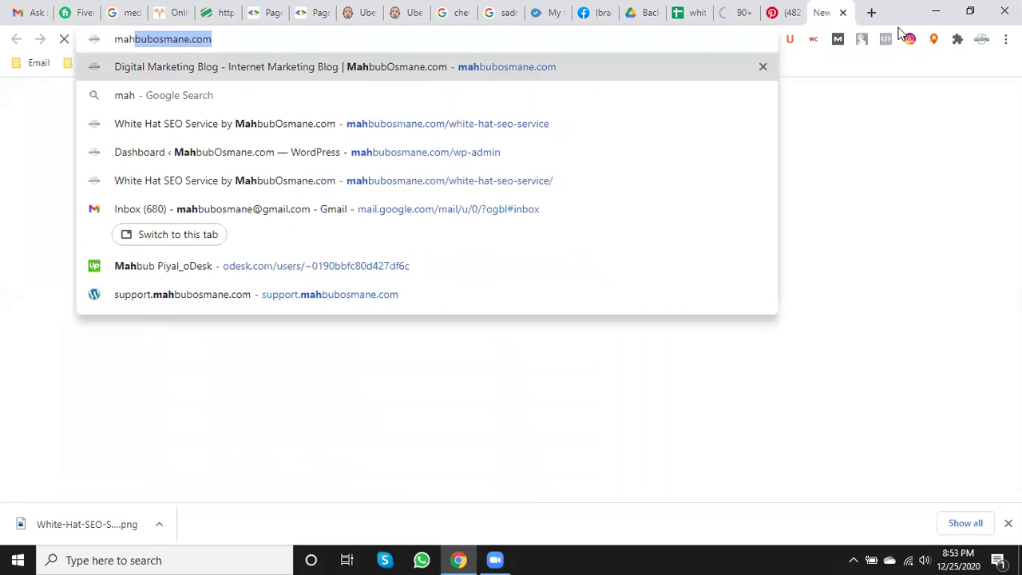
key(Right)
text(/)
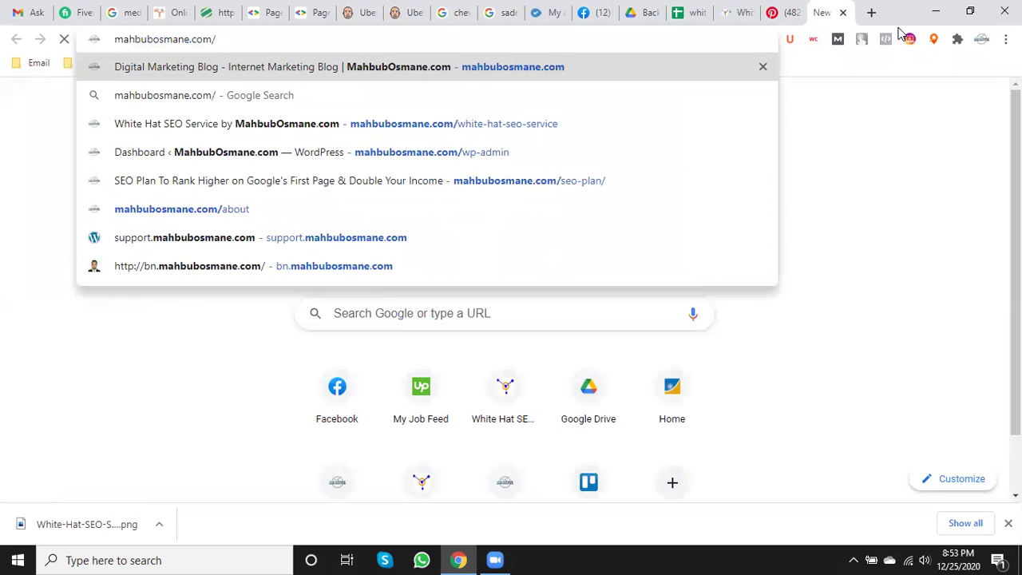
text(white)
key(Right)
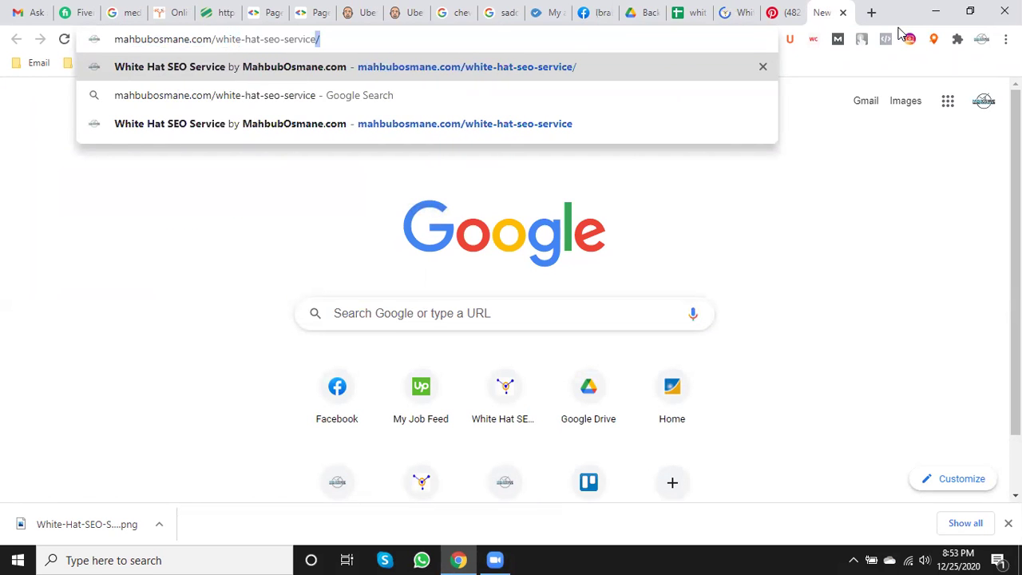
key(Return)
drag(817, 8, 778, 12)
click(778, 12)
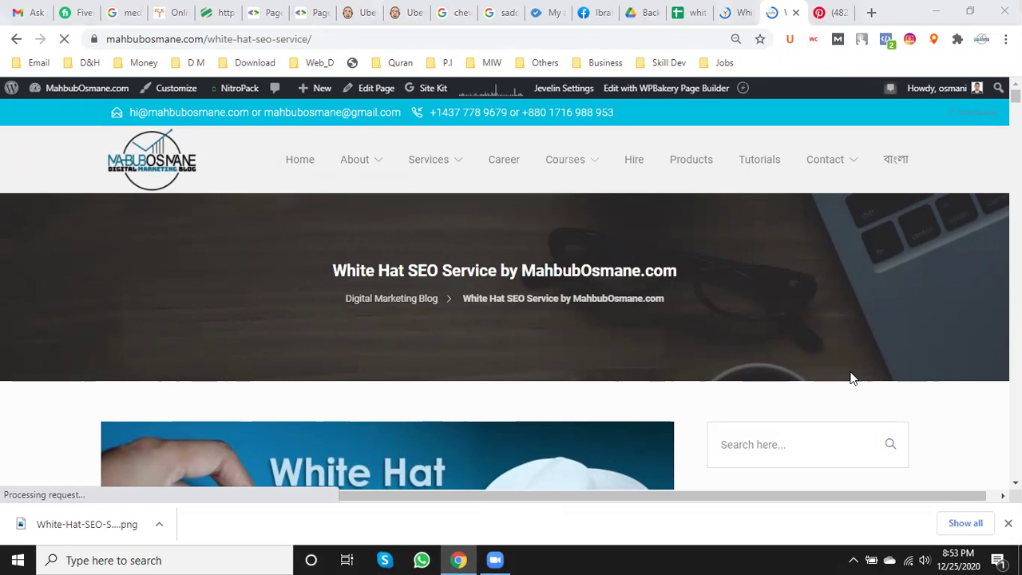
click(197, 40)
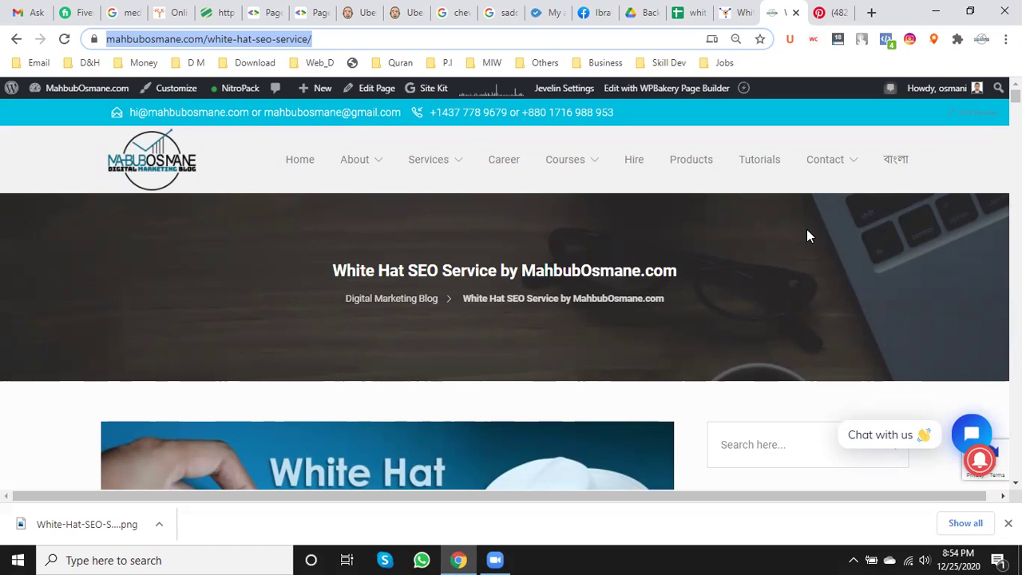
click(370, 40)
drag(345, 38, 76, 41)
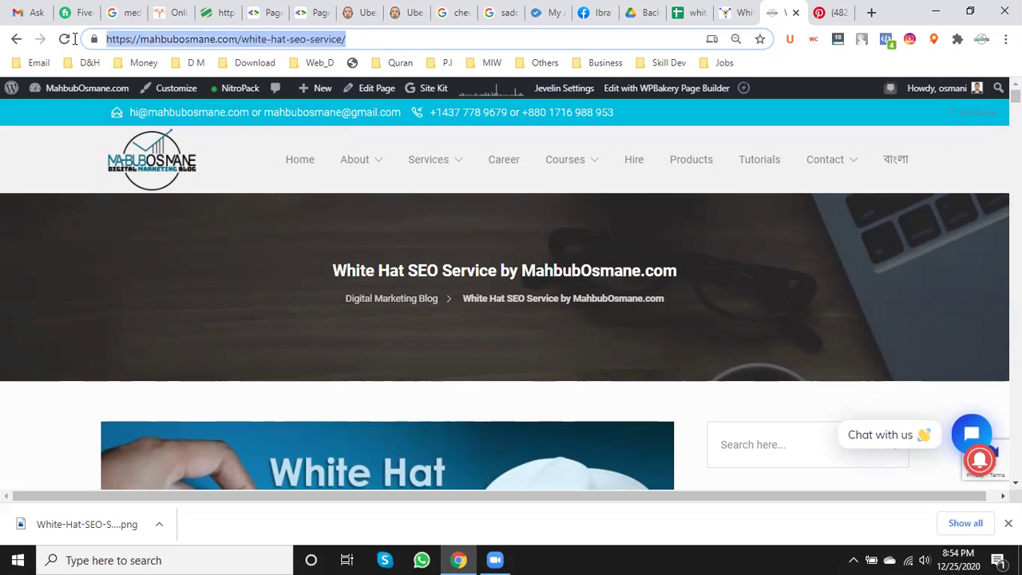
click(835, 12)
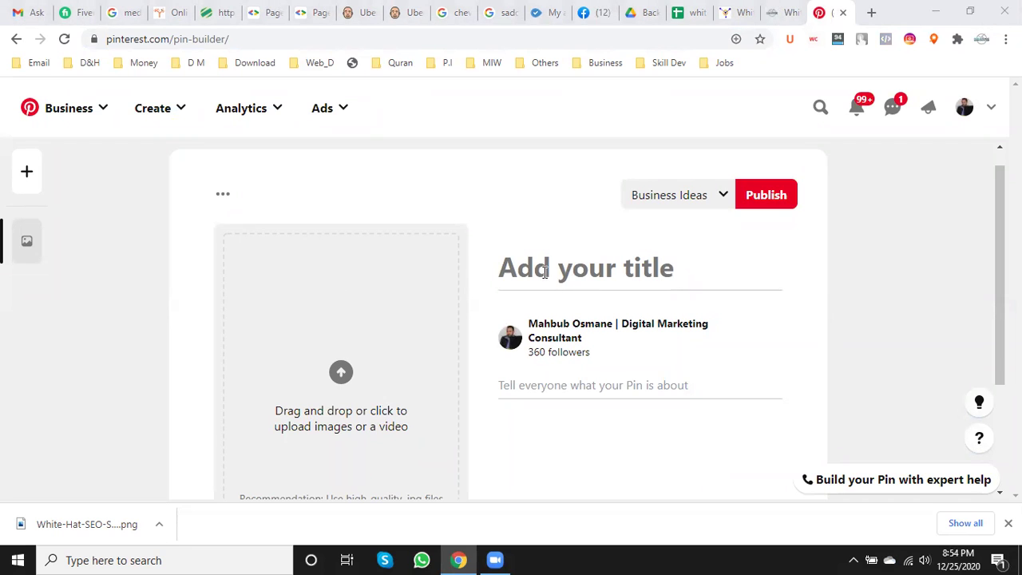
- Title the pin 'White Hat SEO Service' and bring up the image file picker
click(545, 271)
text(white)
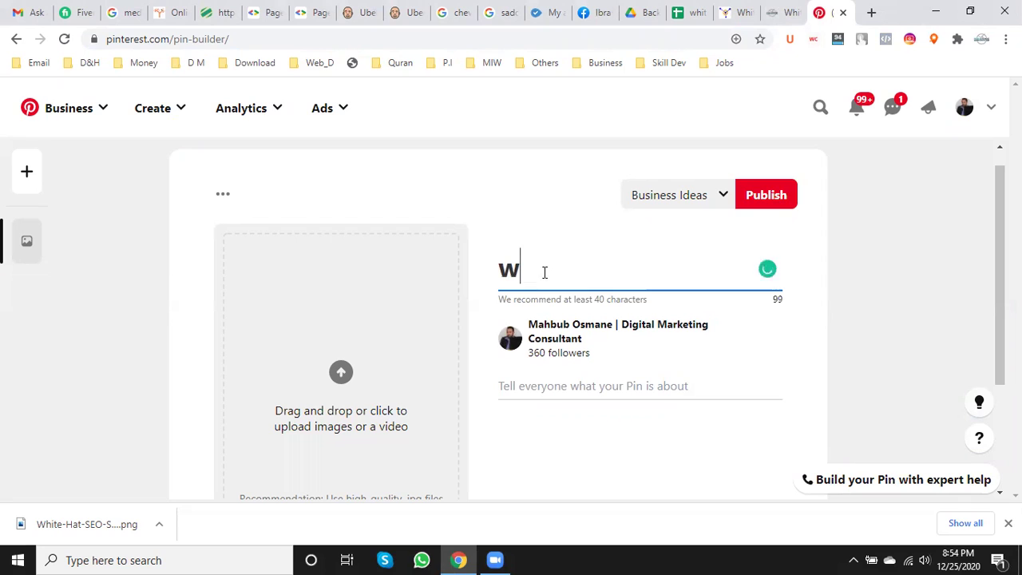
key(BackSpace)
key(BackSpace)
key(BackSpace)
key(BackSpace)
key(BackSpace)
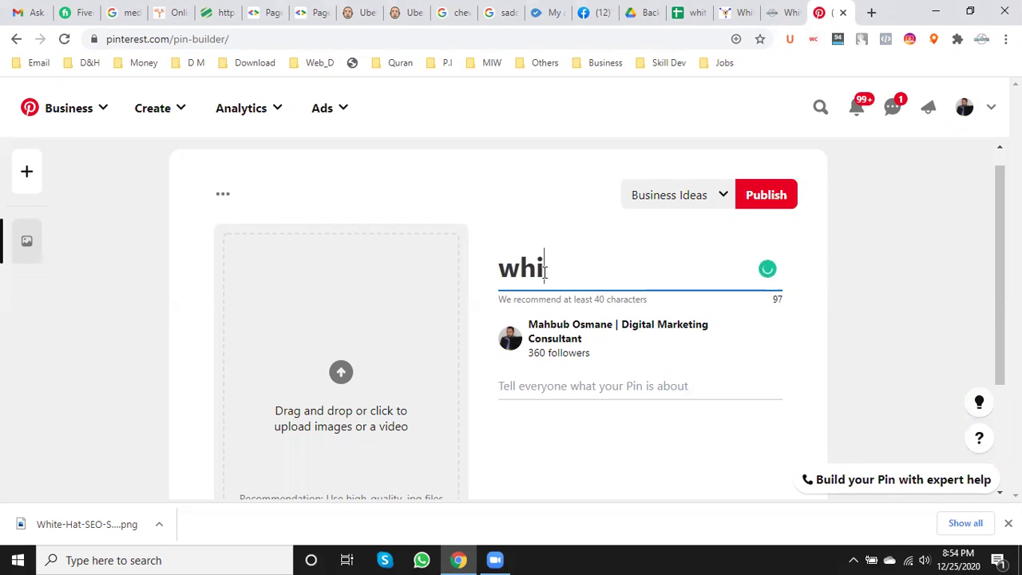
text(Wh)
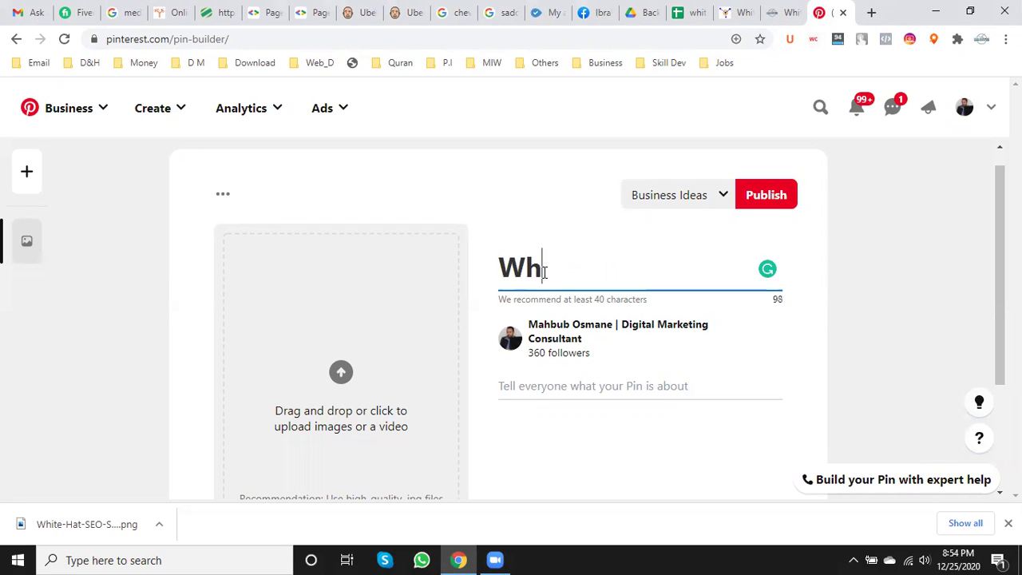
text(ite Ha)
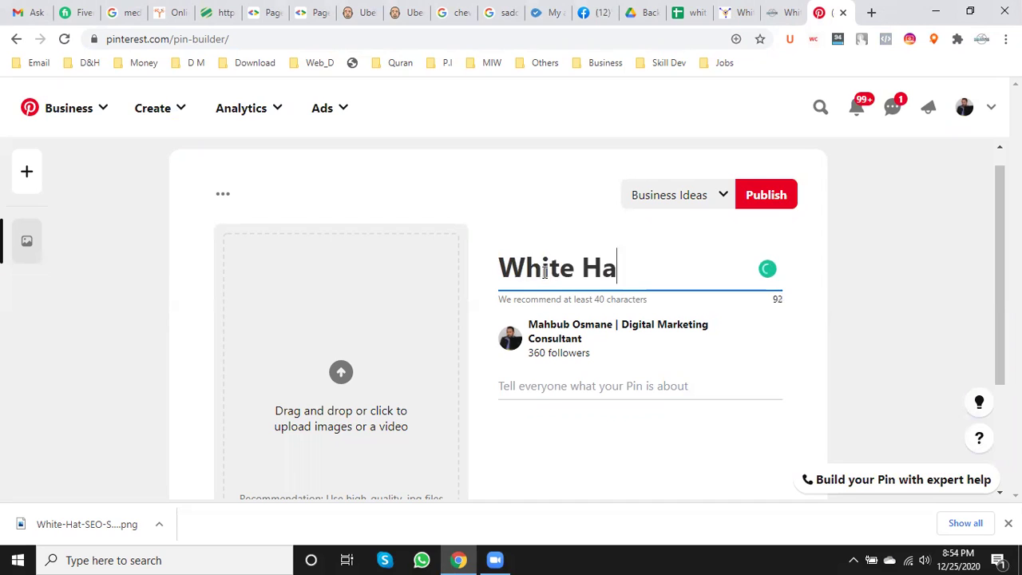
text(t SEO )
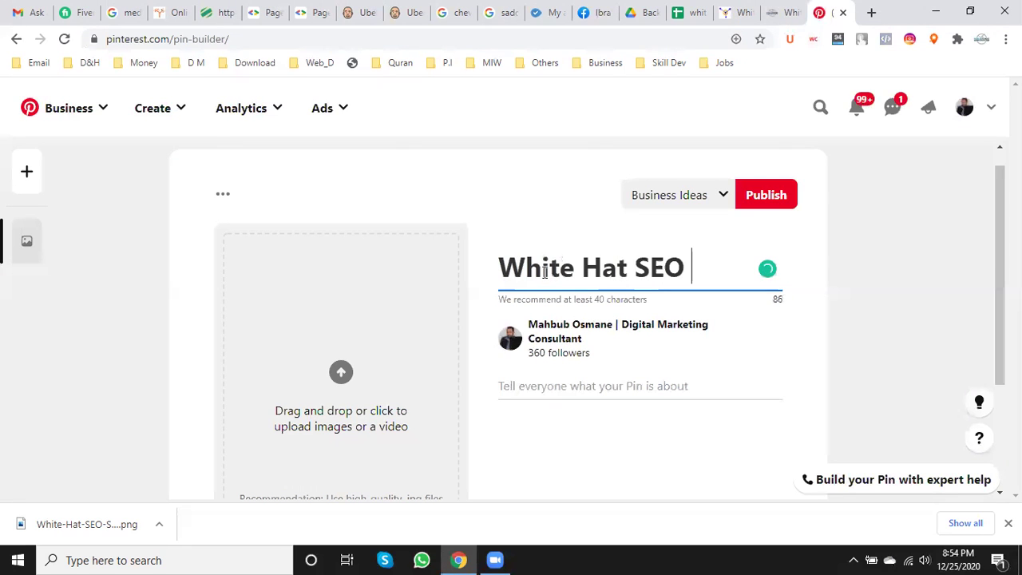
text(Service)
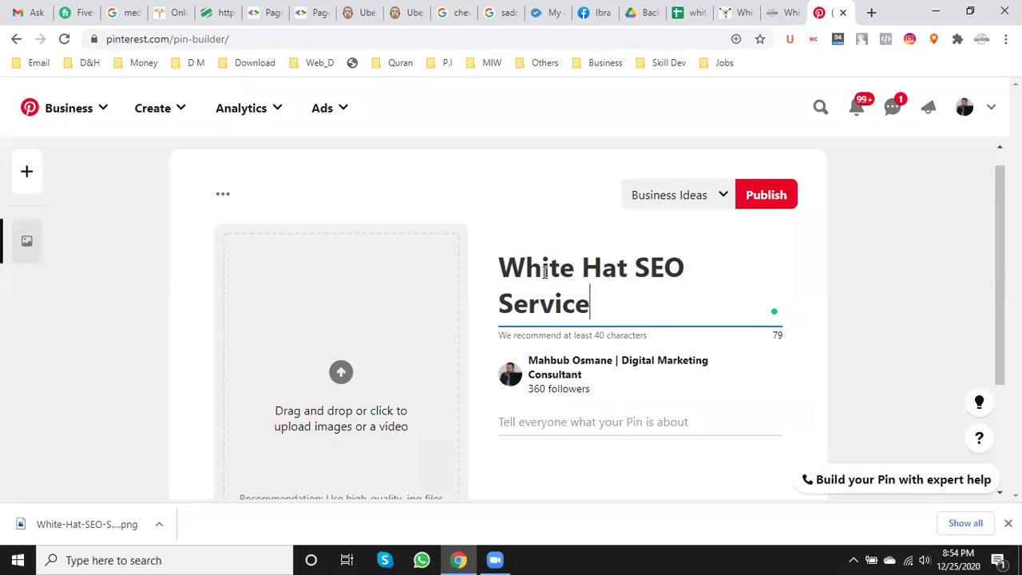
scroll(392, 344, down, 2)
scroll(392, 344, up, 2)
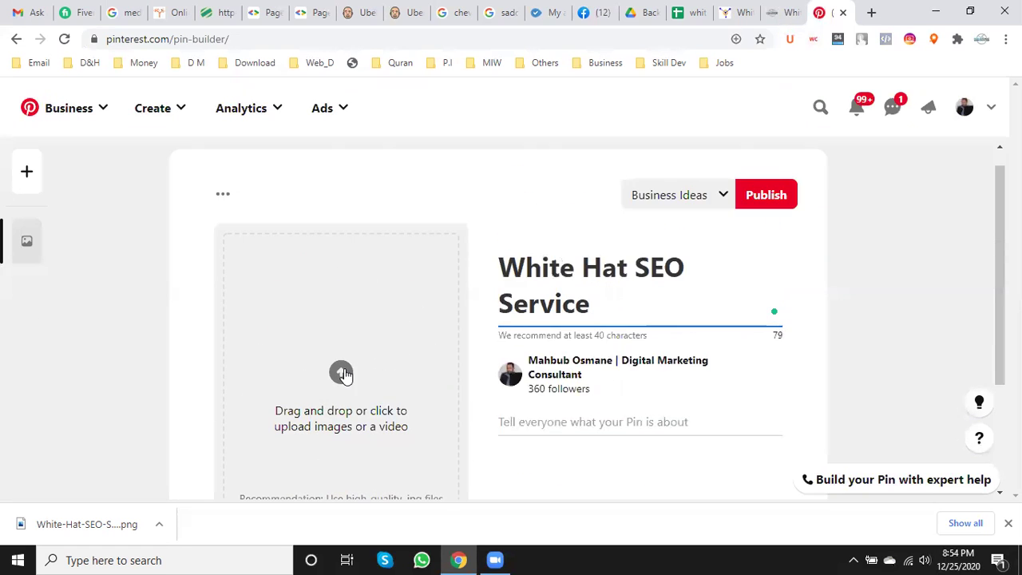
click(344, 374)
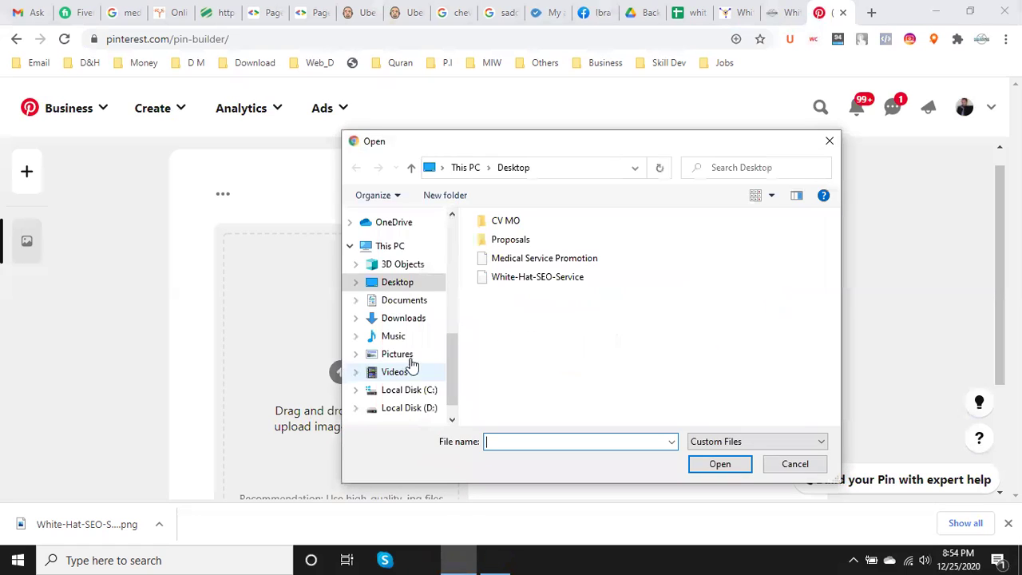
- Upload the White-Hat-SEO-Service image to the pin
click(509, 281)
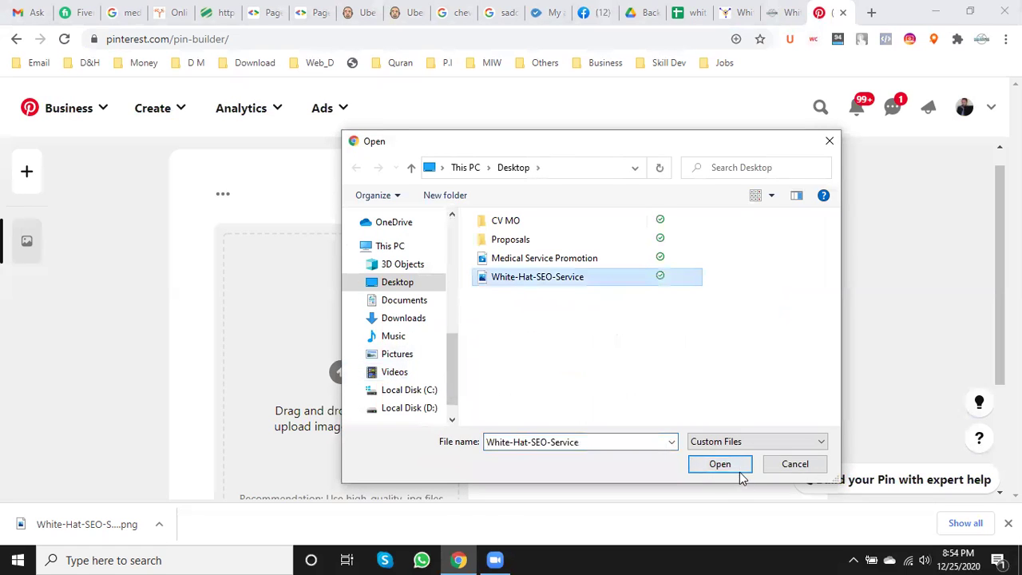
click(736, 469)
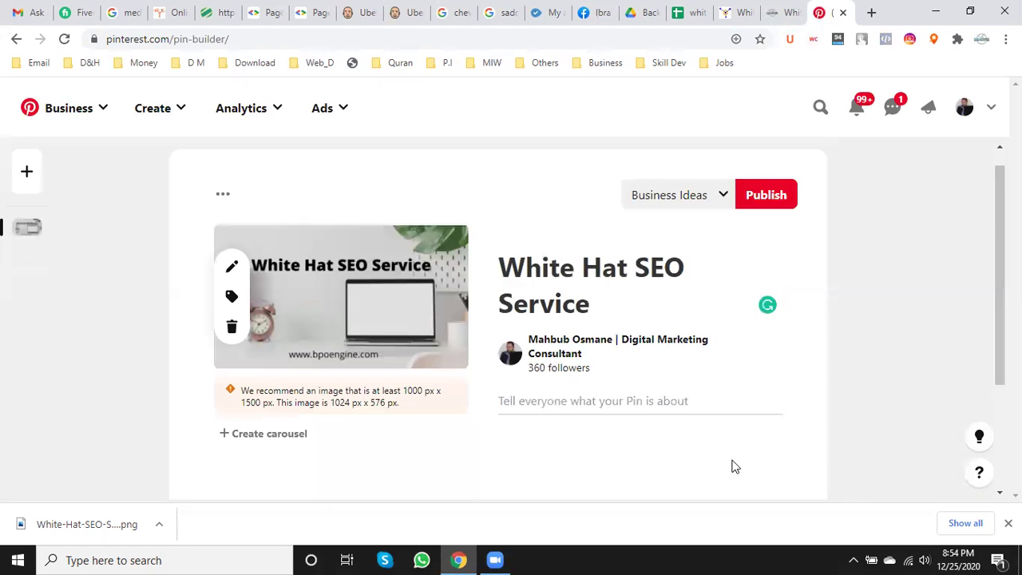
scroll(739, 449, down, 2)
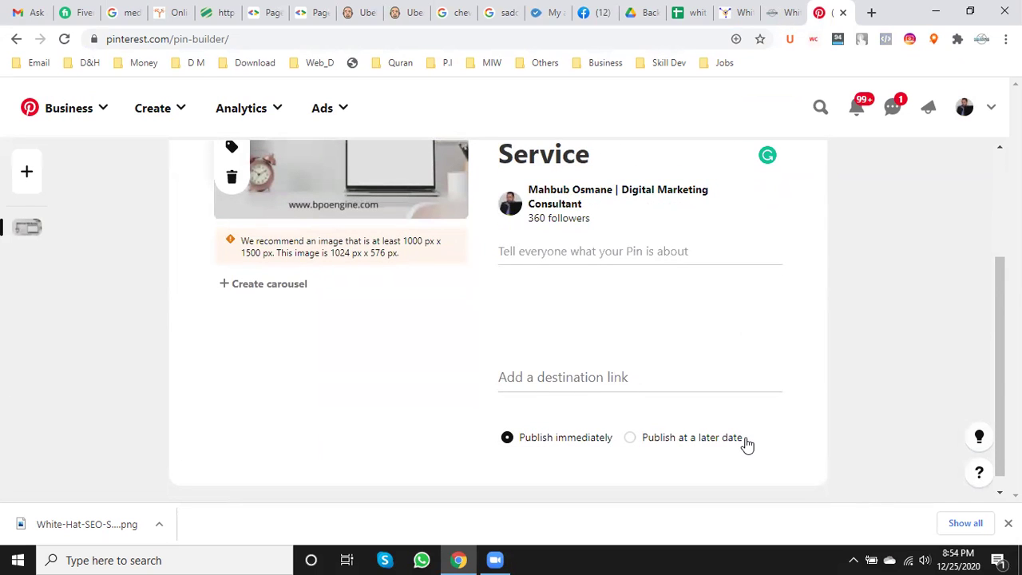
- Paste the mahbubosmane.com white-hat-seo-service article URL as the pin's destination link
click(568, 380)
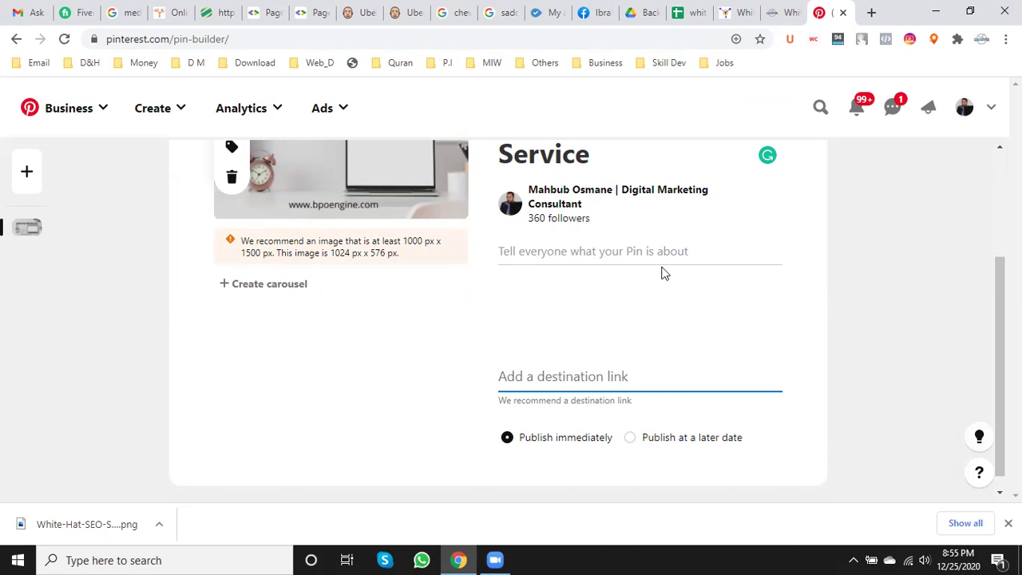
click(776, 12)
click(380, 42)
click(380, 42)
drag(382, 41, 73, 39)
key(ctrl+c)
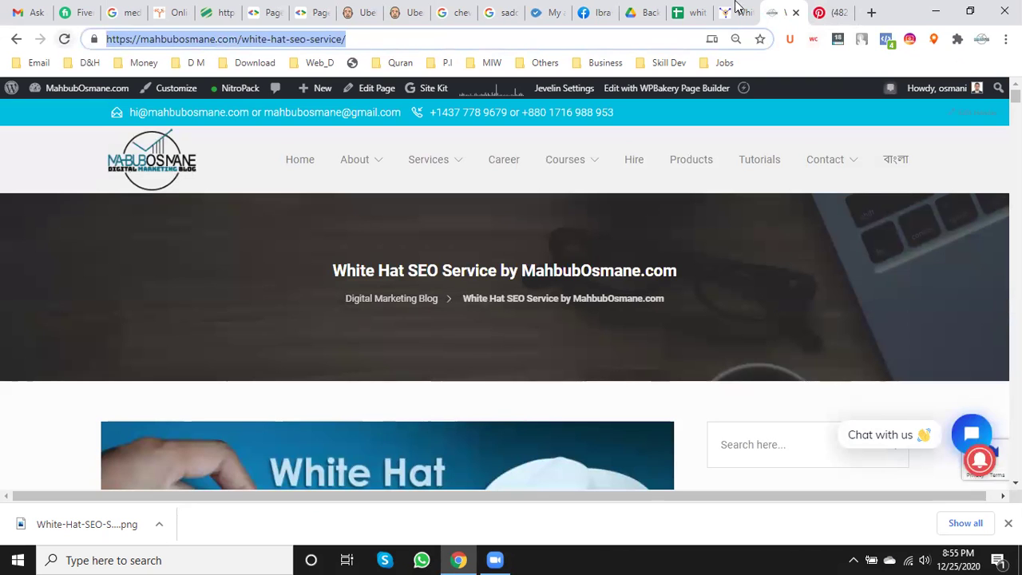
click(832, 12)
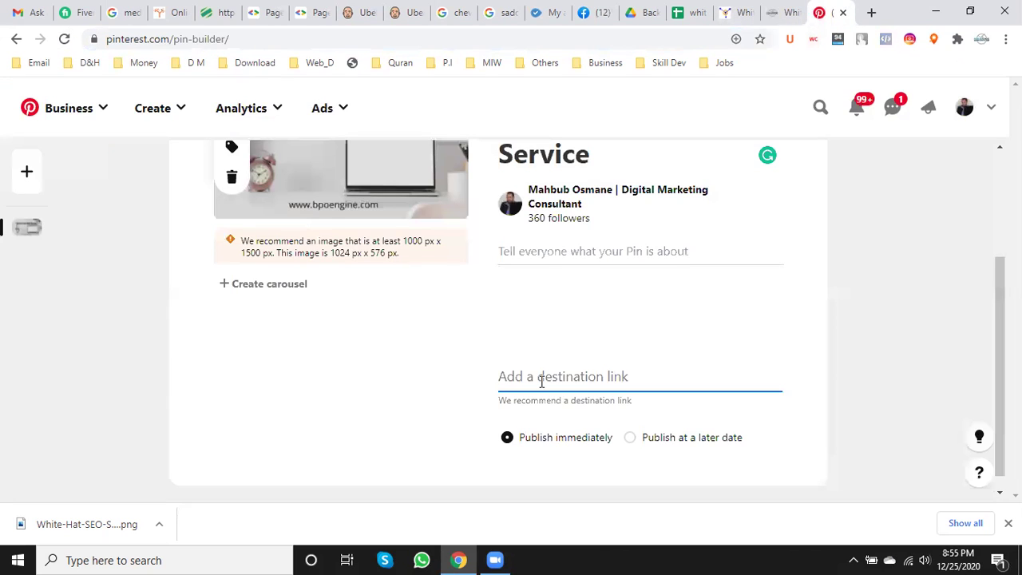
key(ctrl+v)
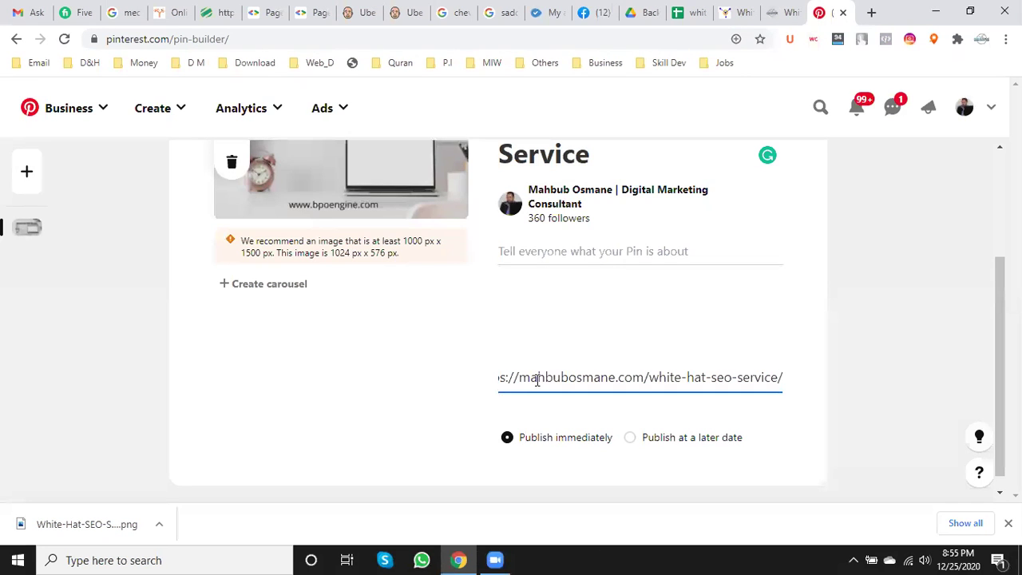
key(Left)
key(Left)
key(Left)
key(Left)
key(Left)
key(Left)
key(Left)
key(Left)
key(Left)
key(Left)
key(Left)
key(Left)
key(Left)
key(Left)
key(Left)
key(Left)
key(Left)
key(Left)
key(Left)
key(Left)
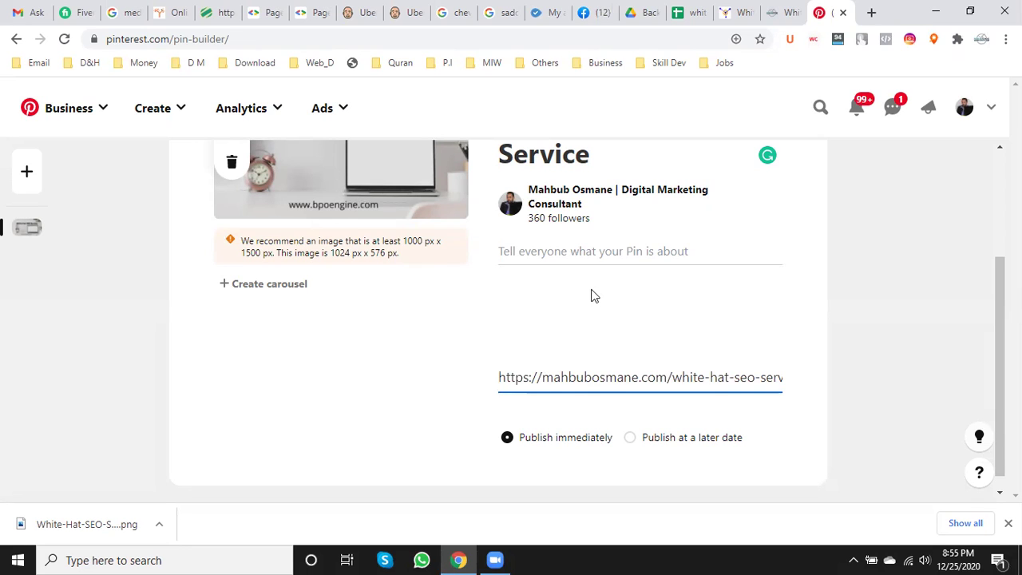
click(593, 256)
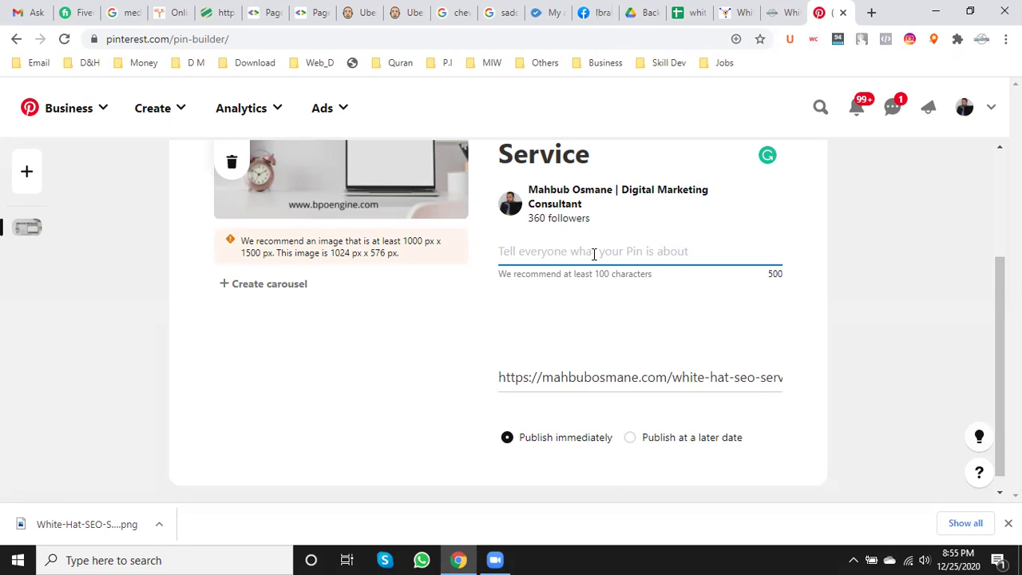
click(782, 12)
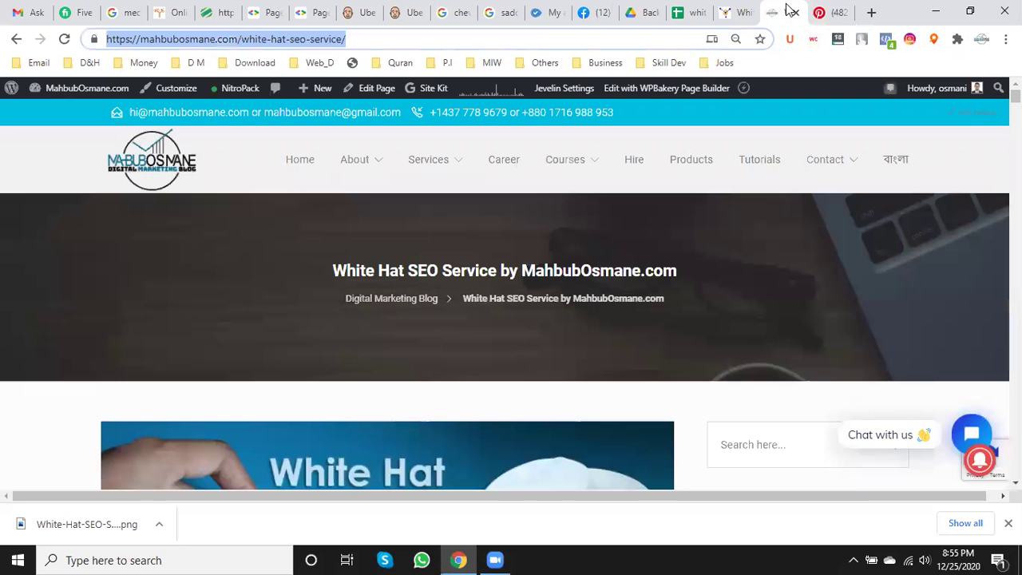
- Select the opening text of the bpoengine.com White Hat SEO Service article, copy it, and count its words
scroll(580, 416, down, 5)
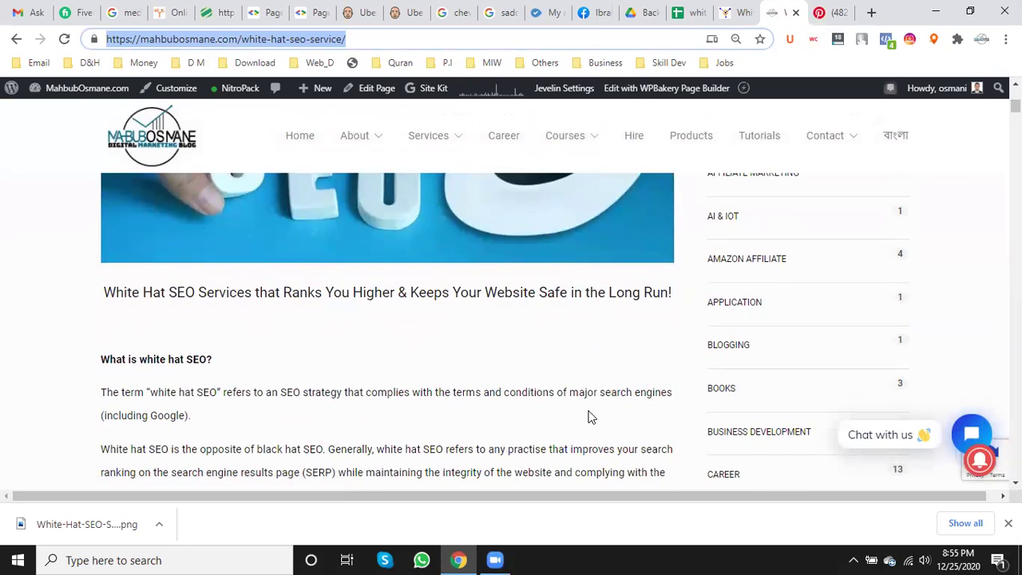
scroll(591, 417, down, 1)
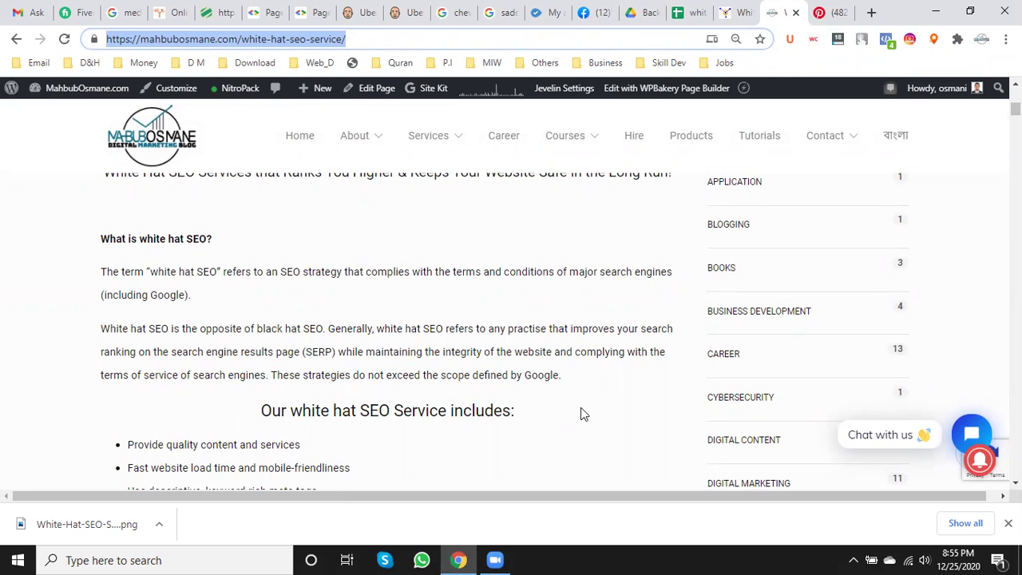
scroll(580, 413, down, 1)
scroll(580, 413, up, 3)
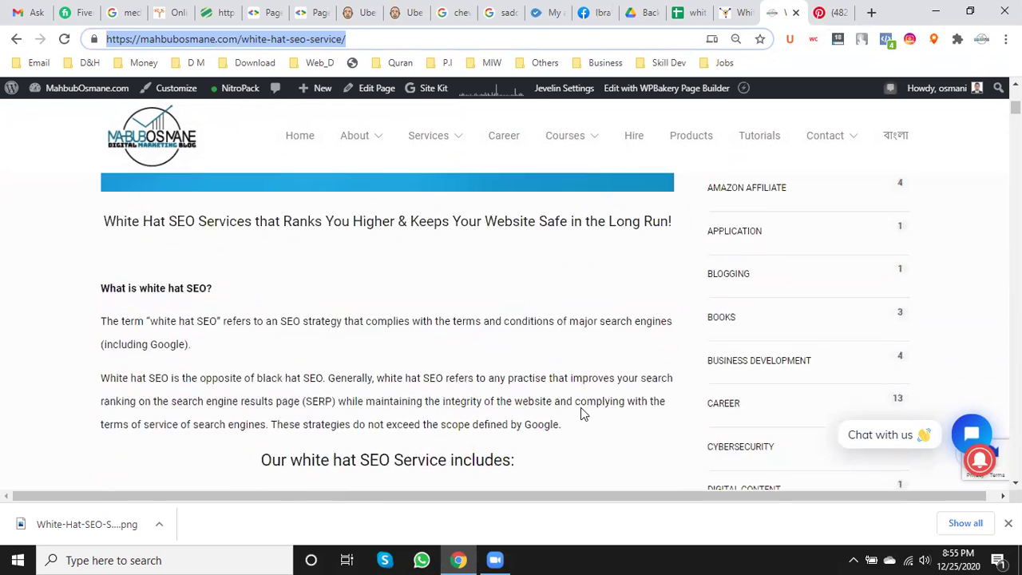
scroll(580, 412, up, 5)
click(729, 12)
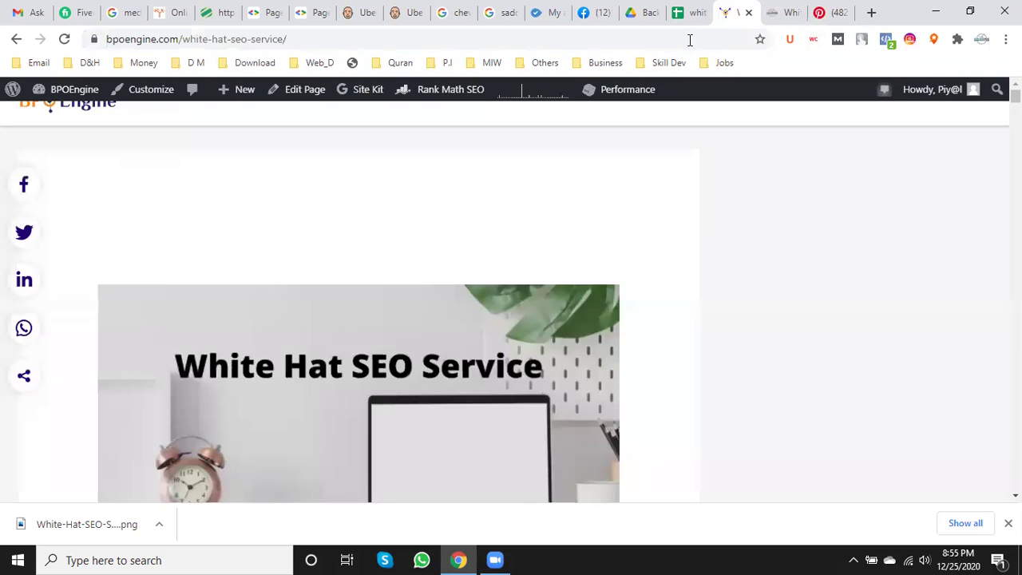
scroll(404, 306, down, 4)
scroll(403, 306, down, 1)
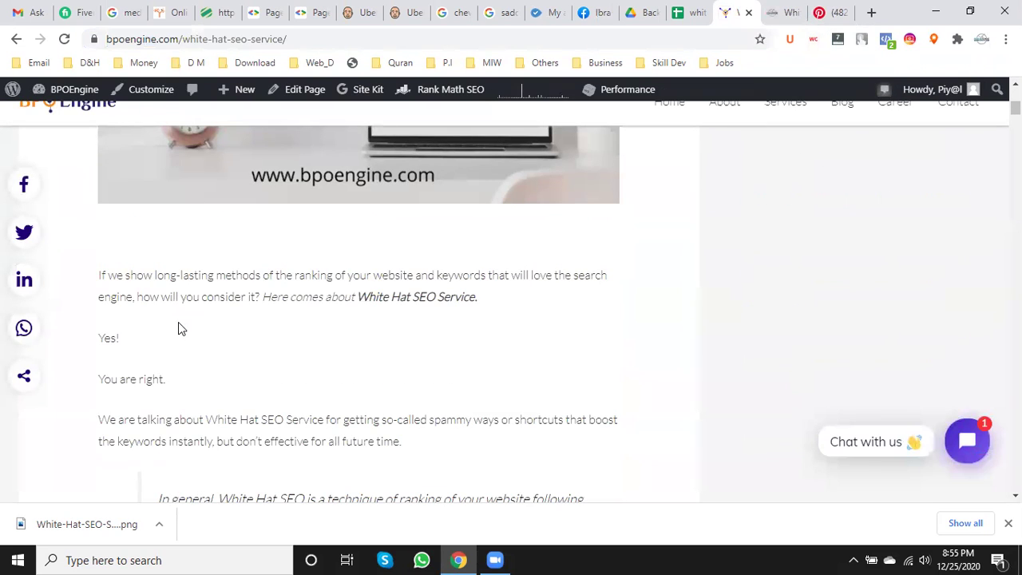
drag(98, 279, 259, 384)
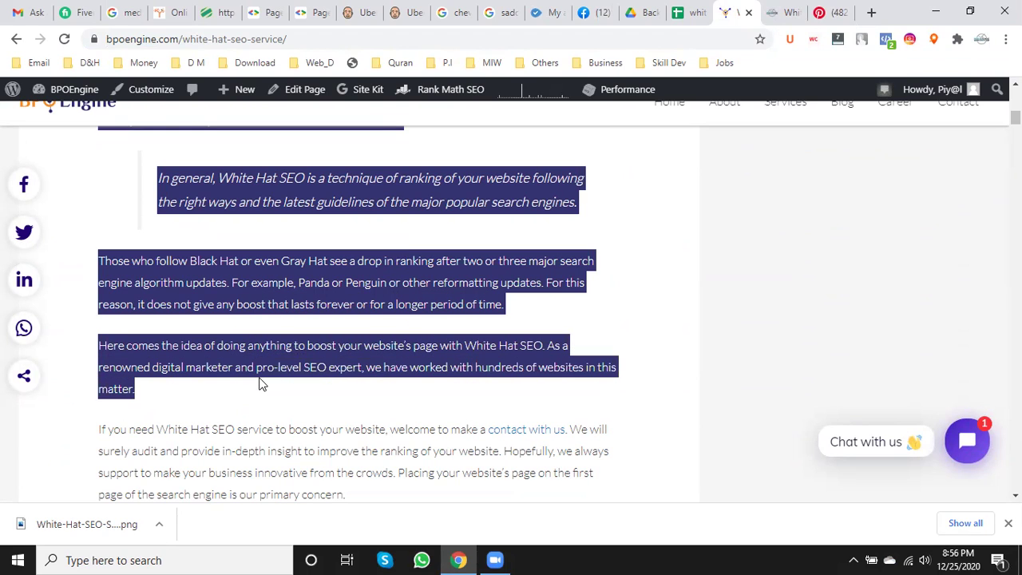
right_click(305, 190)
click(326, 199)
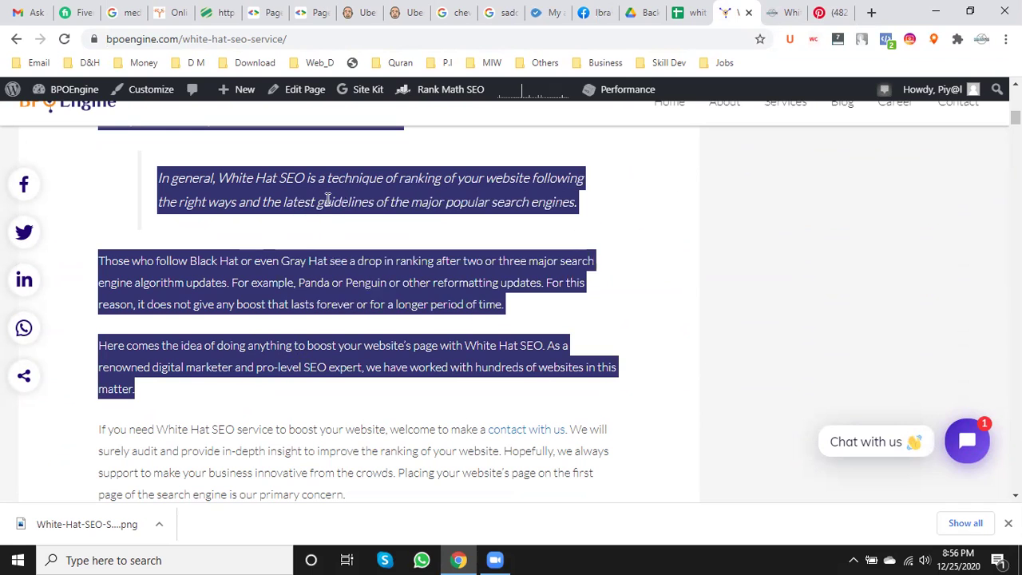
right_click(304, 275)
click(366, 343)
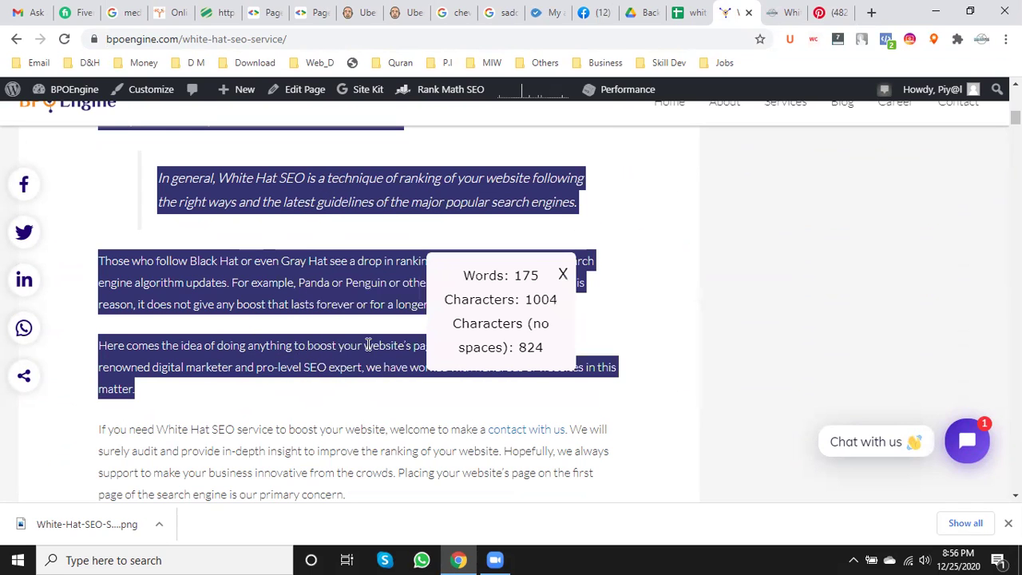
- Reselect a longer opening passage, count it at 257 words and 1483 characters, and copy it
scroll(279, 365, down, 3)
scroll(293, 370, up, 4)
click(271, 251)
scroll(269, 250, up, 4)
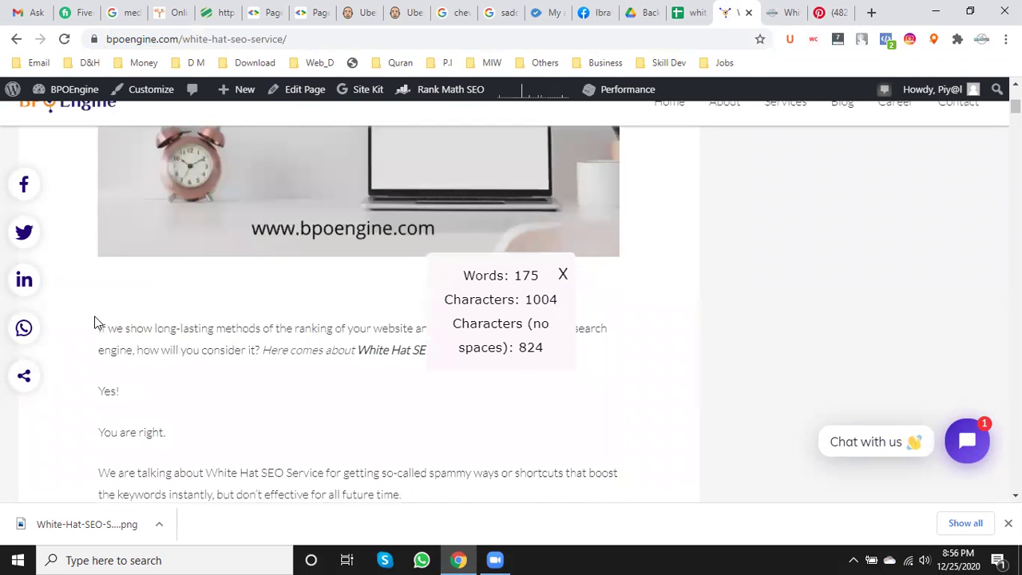
drag(88, 334, 269, 253)
right_click(263, 158)
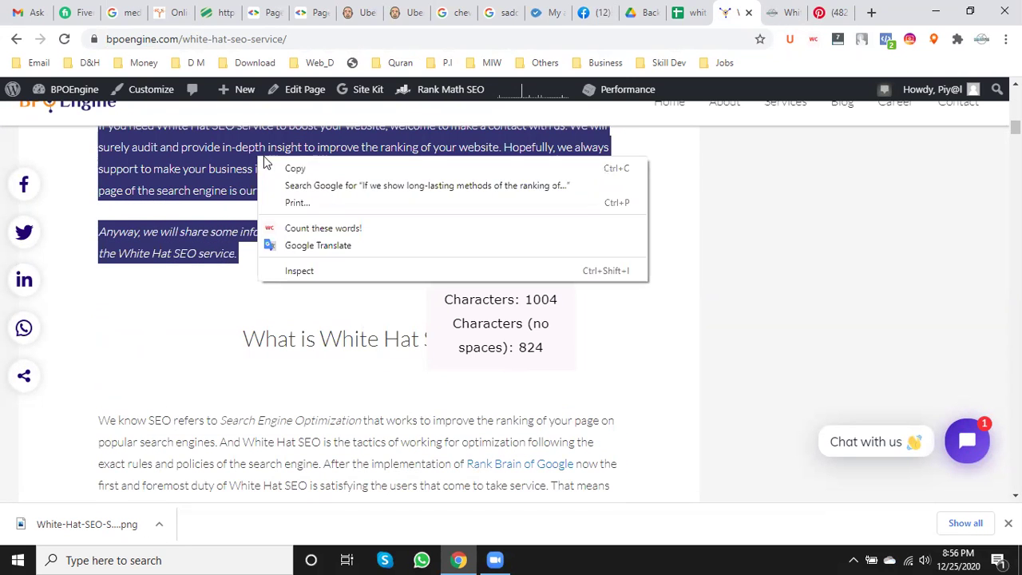
click(318, 222)
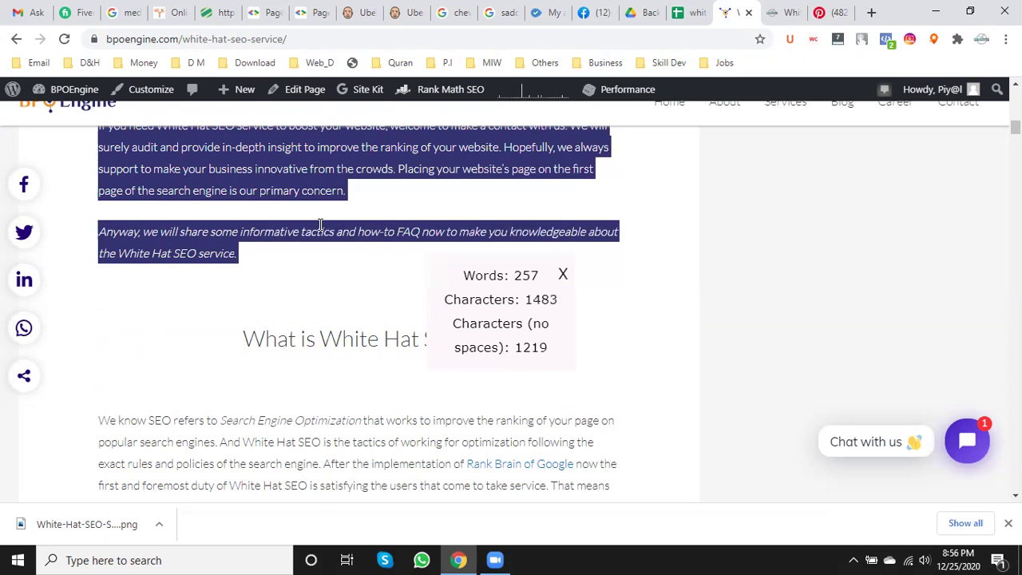
right_click(272, 158)
click(304, 170)
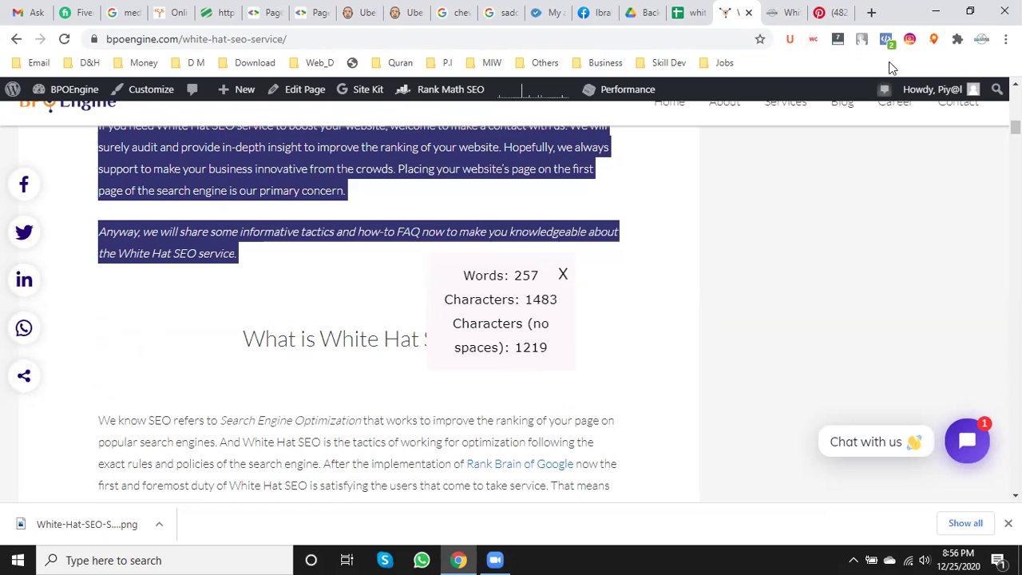
click(830, 12)
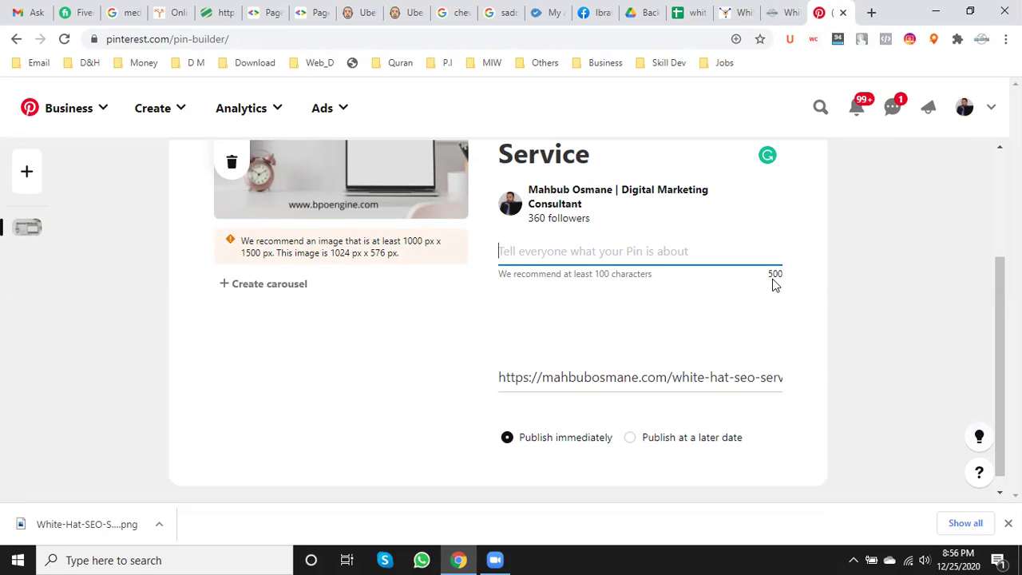
click(784, 12)
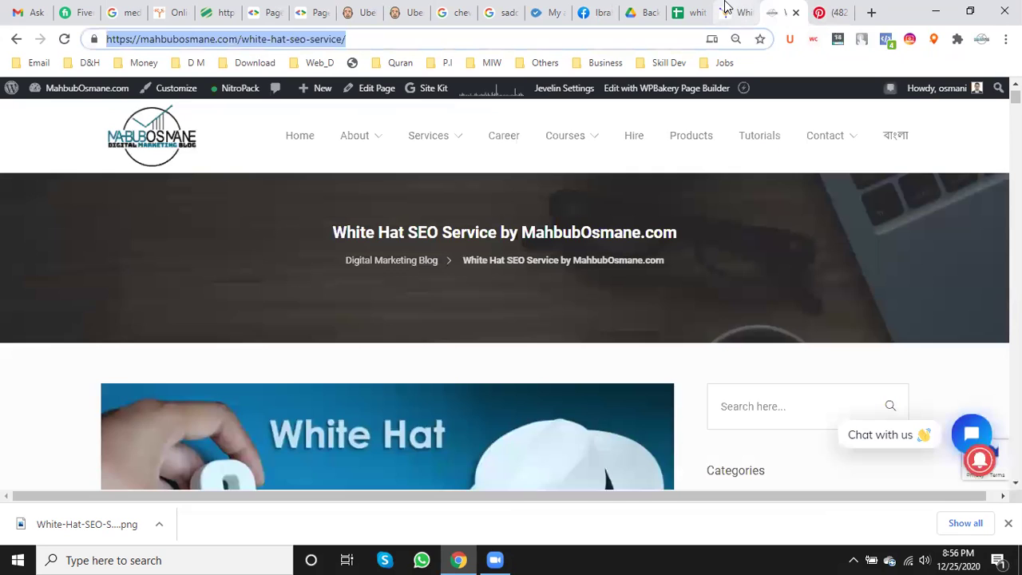
click(727, 10)
scroll(308, 274, up, 3)
- Word-count the opening paragraphs, then the quote together with the paragraphs above it
click(307, 273)
scroll(360, 312, up, 6)
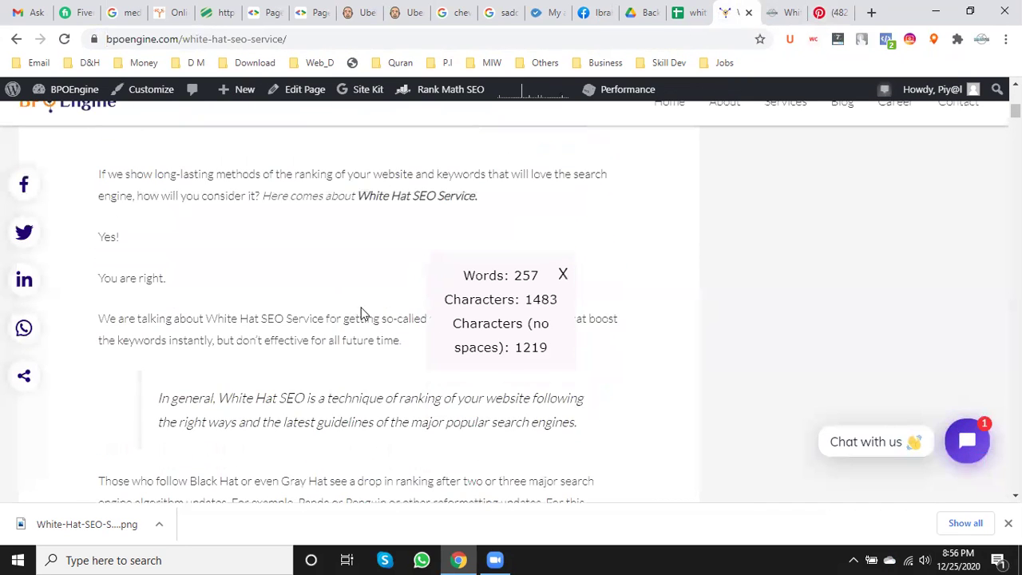
drag(97, 325, 534, 440)
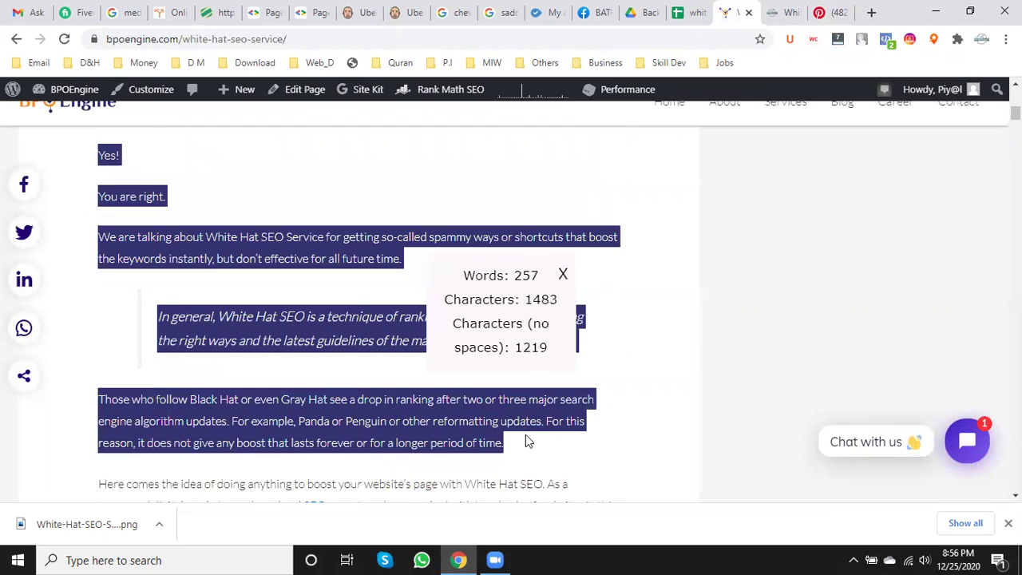
right_click(447, 429)
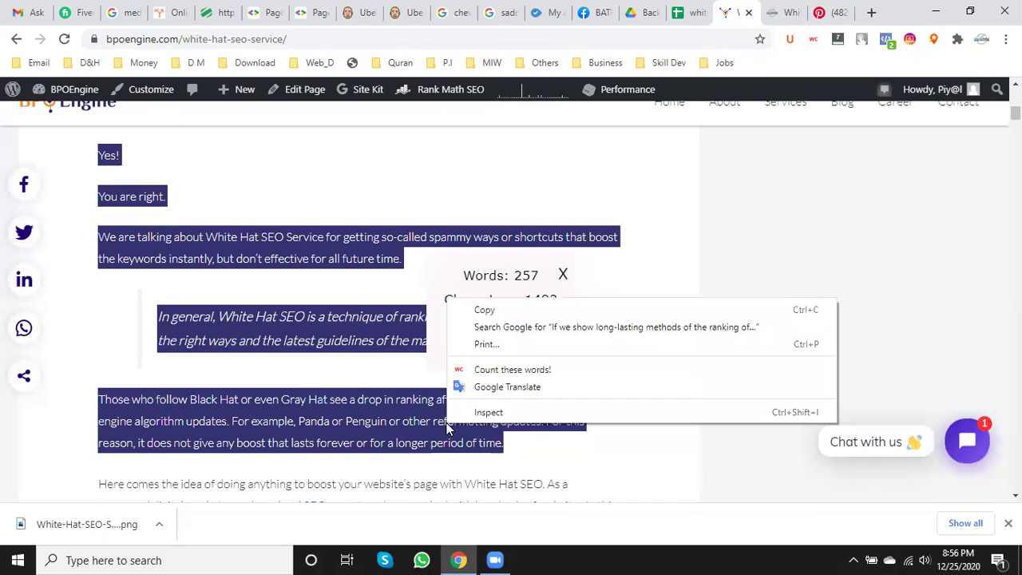
click(539, 371)
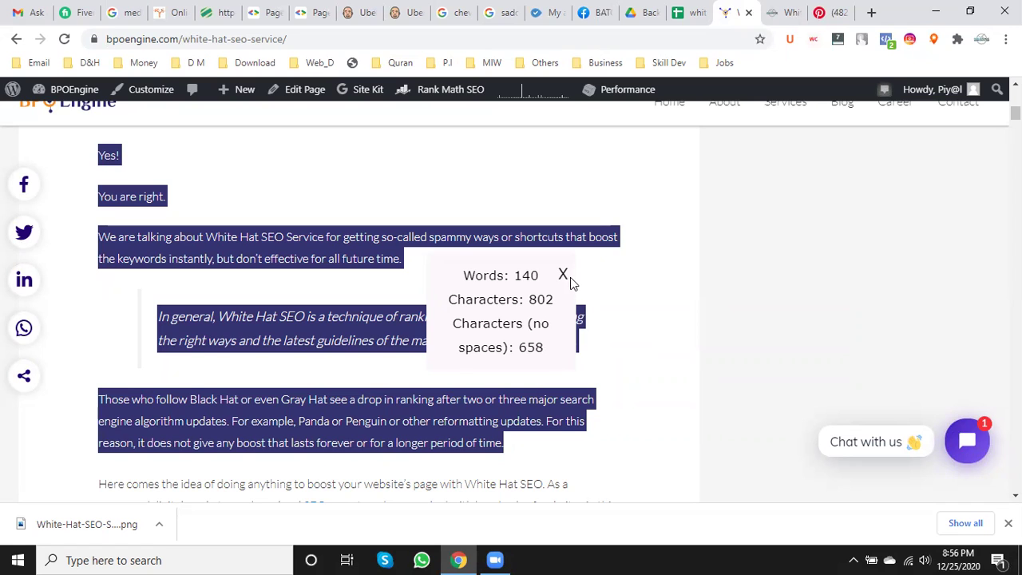
click(490, 289)
scroll(229, 343, up, 1)
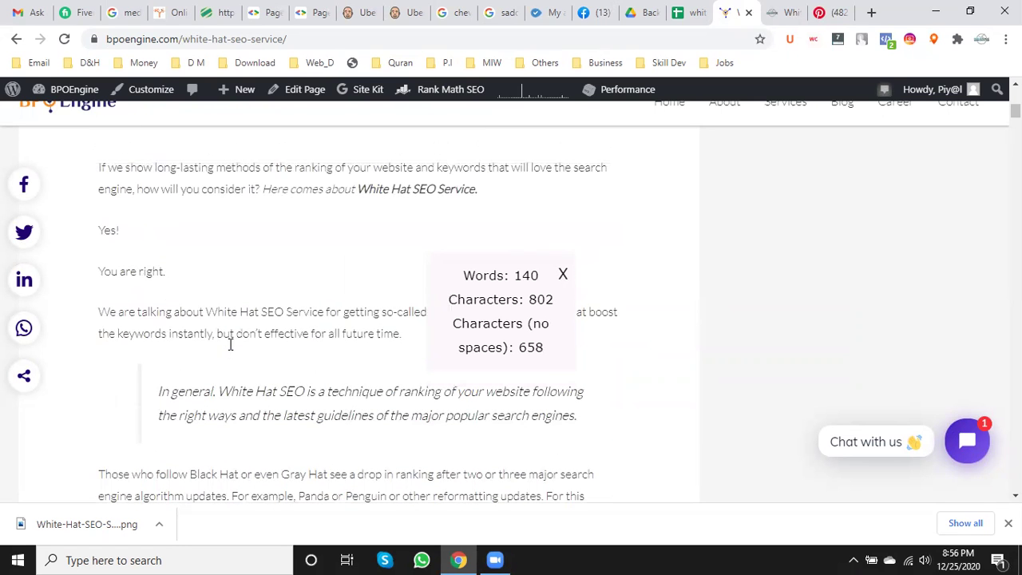
drag(581, 427, 91, 299)
right_click(193, 313)
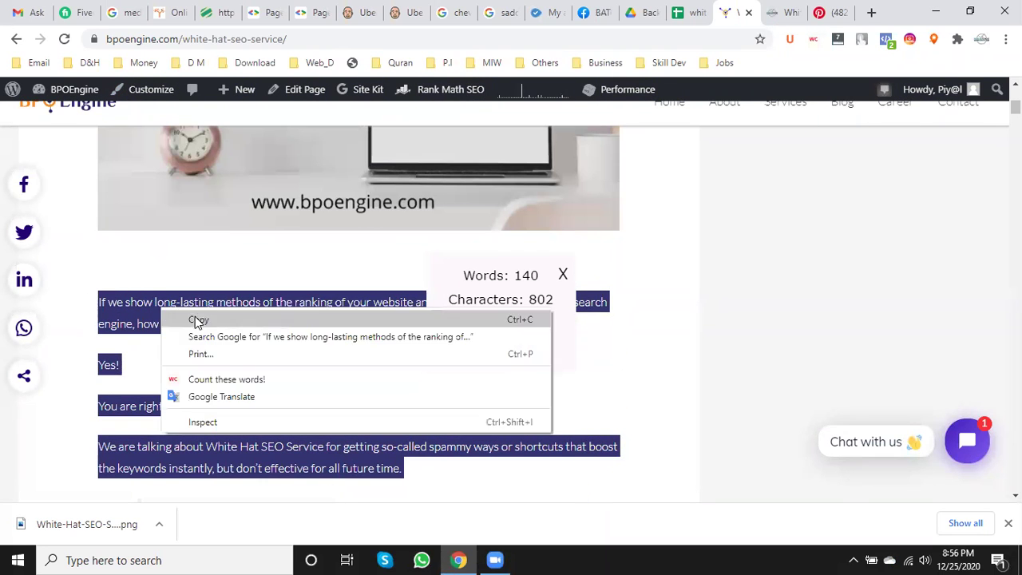
click(239, 377)
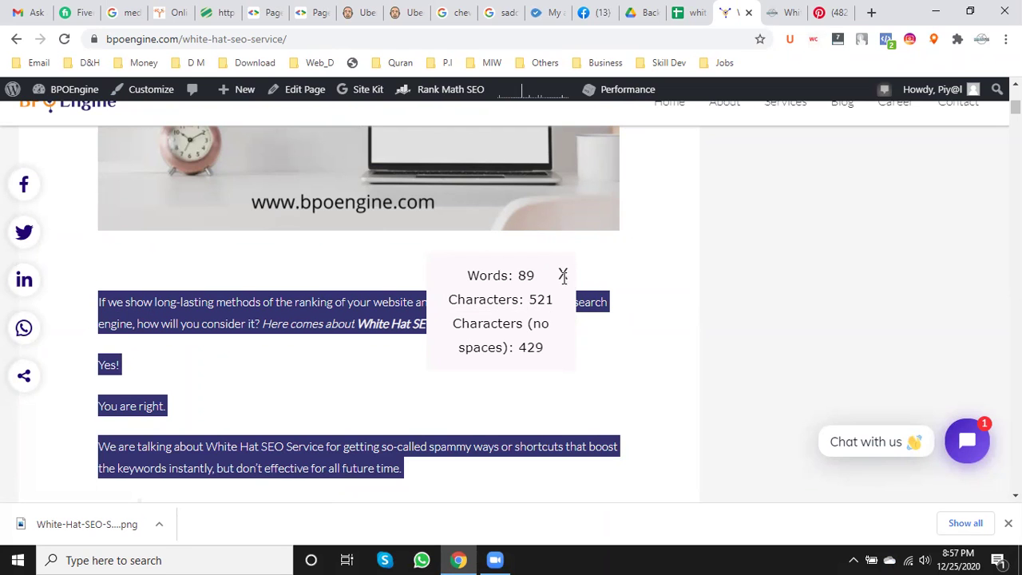
- Word-count the passage ending at the Panda updates sentence, then dismiss the count box
click(392, 359)
scroll(392, 358, down, 2)
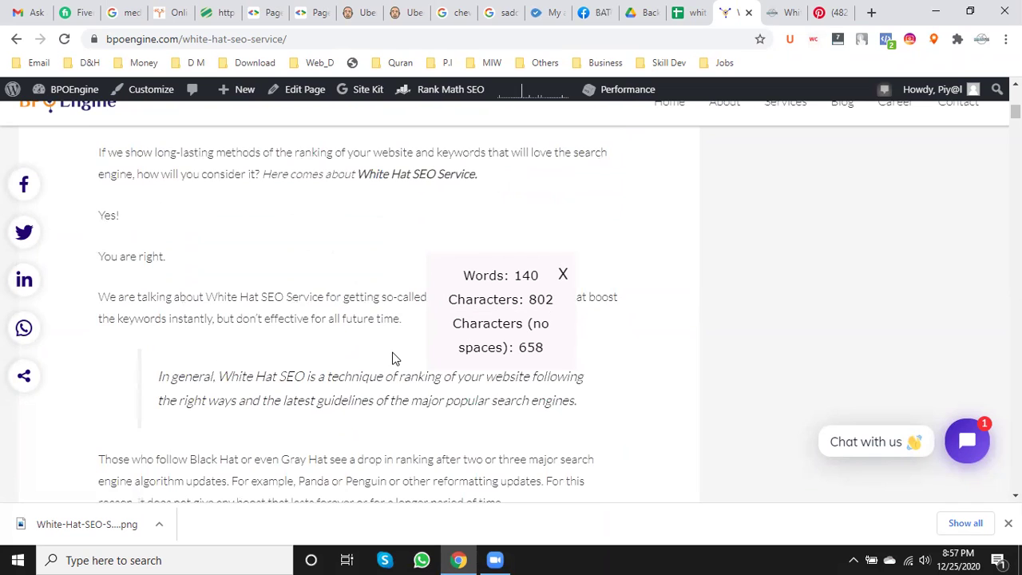
scroll(392, 359, down, 1)
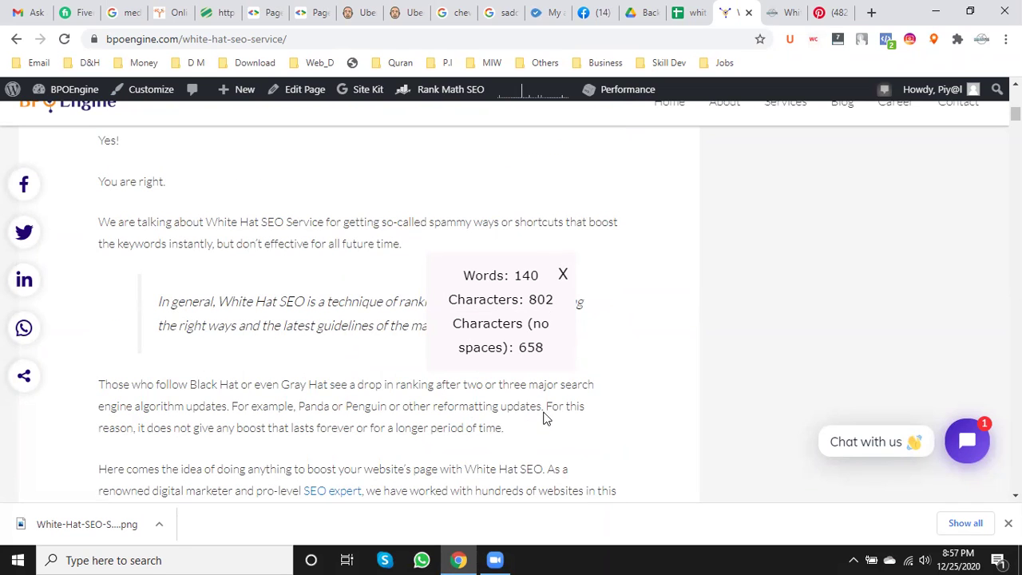
drag(543, 405, 87, 450)
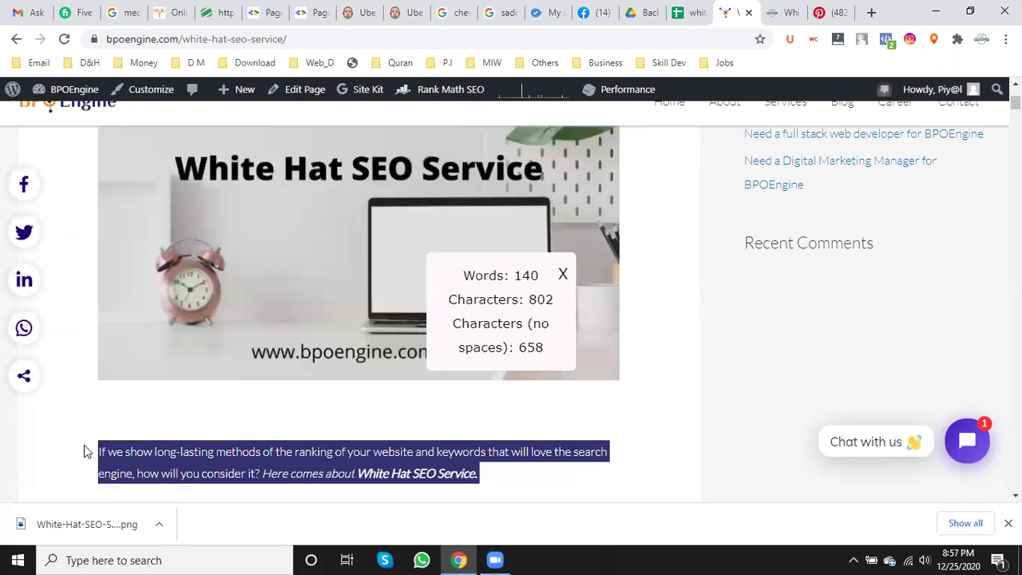
right_click(144, 447)
click(213, 400)
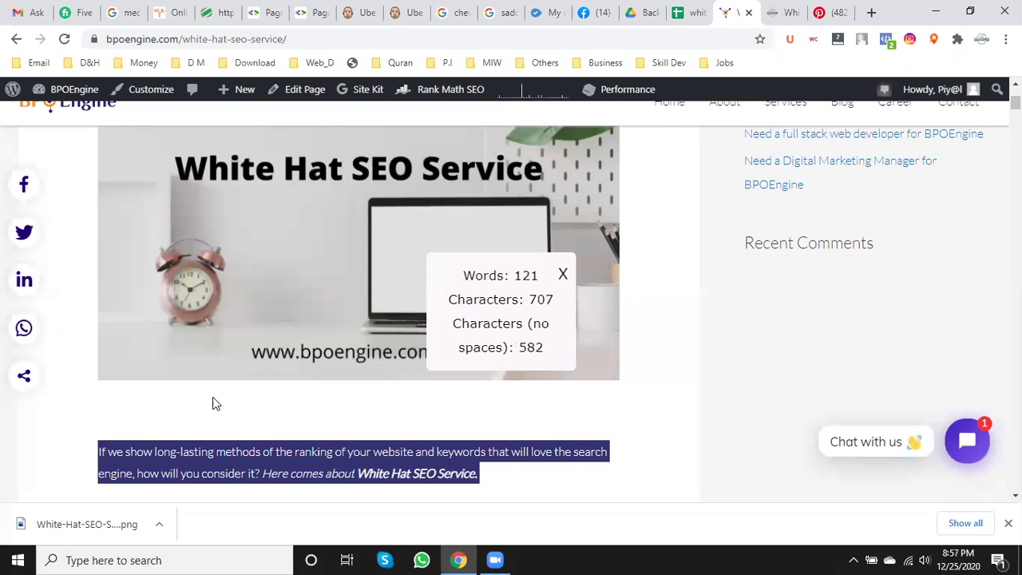
scroll(212, 404, down, 5)
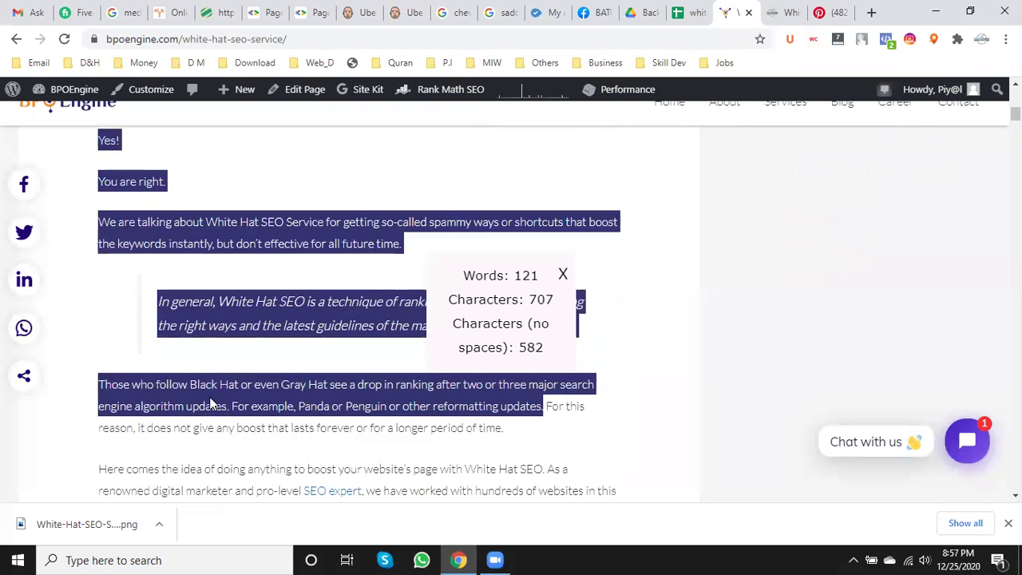
click(563, 275)
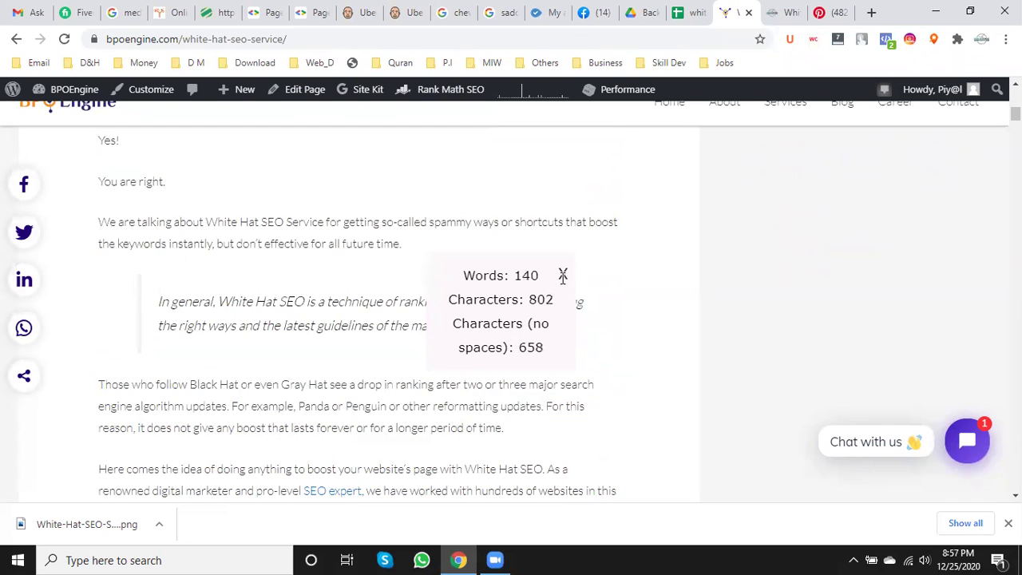
click(562, 274)
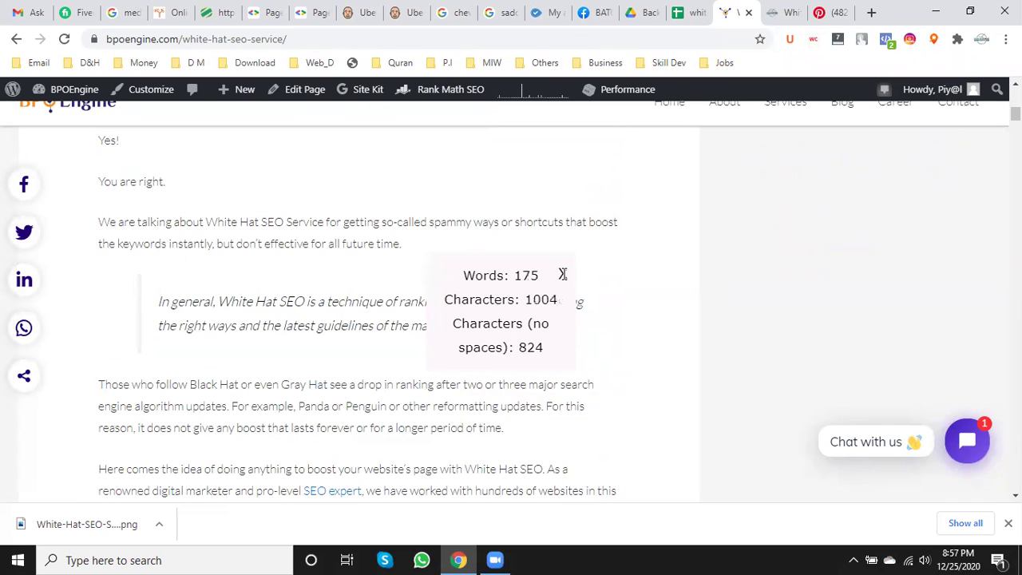
click(563, 275)
triple_click(563, 279)
click(452, 388)
- Select the opening passage ending 'all future time.', confirm 62 words, and copy it
scroll(417, 394, up, 2)
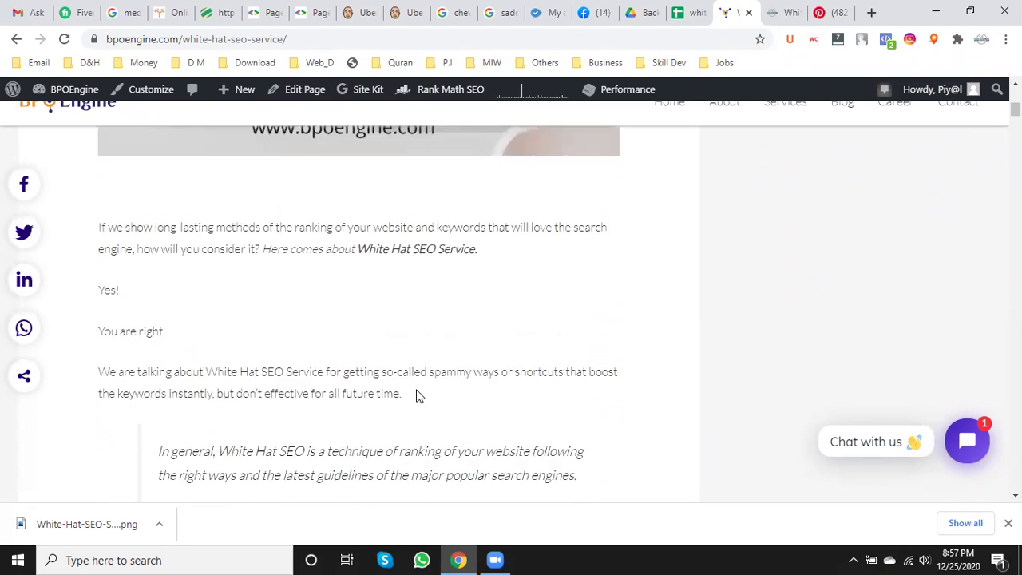
drag(406, 392, 95, 231)
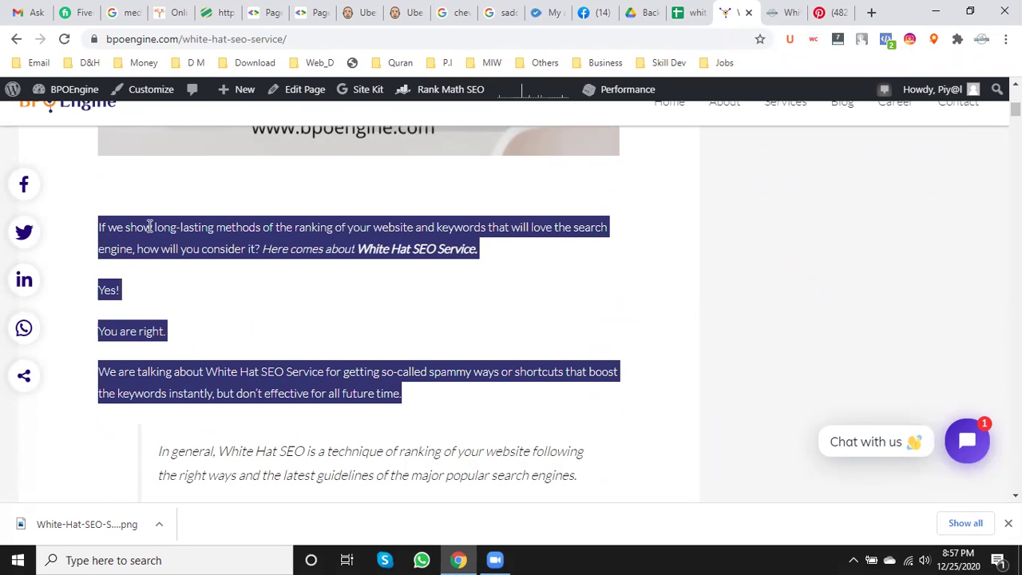
right_click(190, 229)
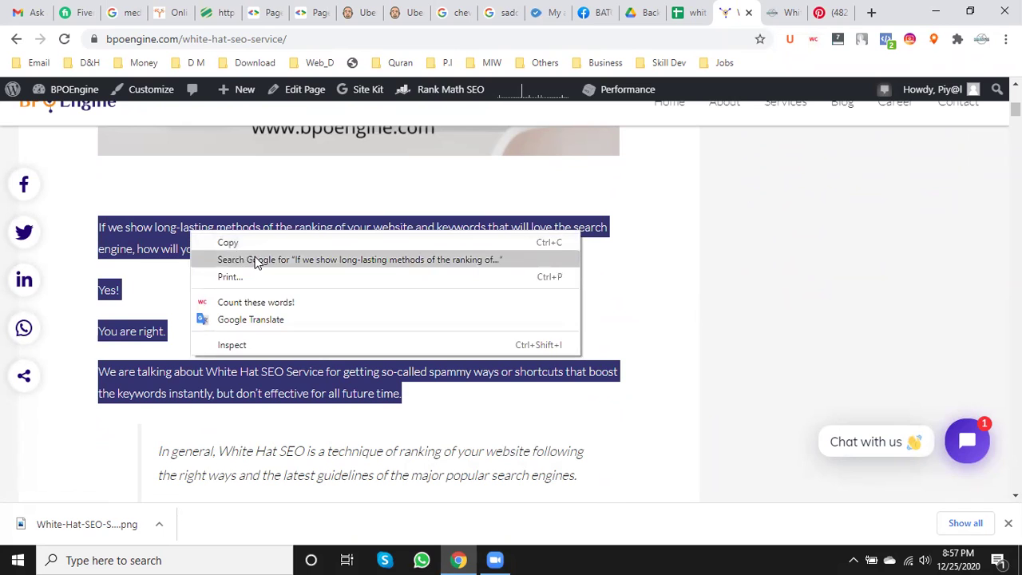
click(256, 302)
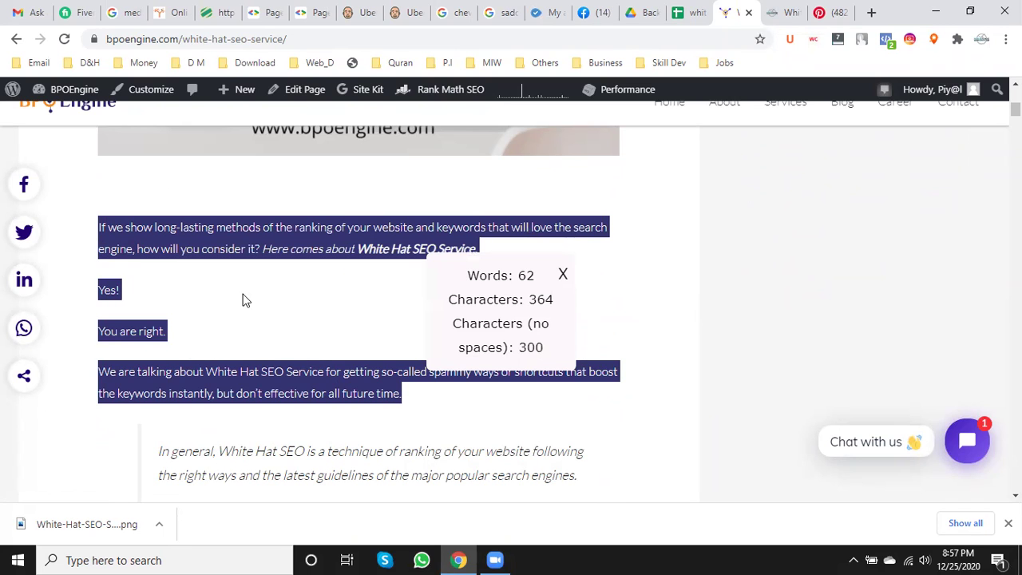
right_click(198, 232)
click(217, 245)
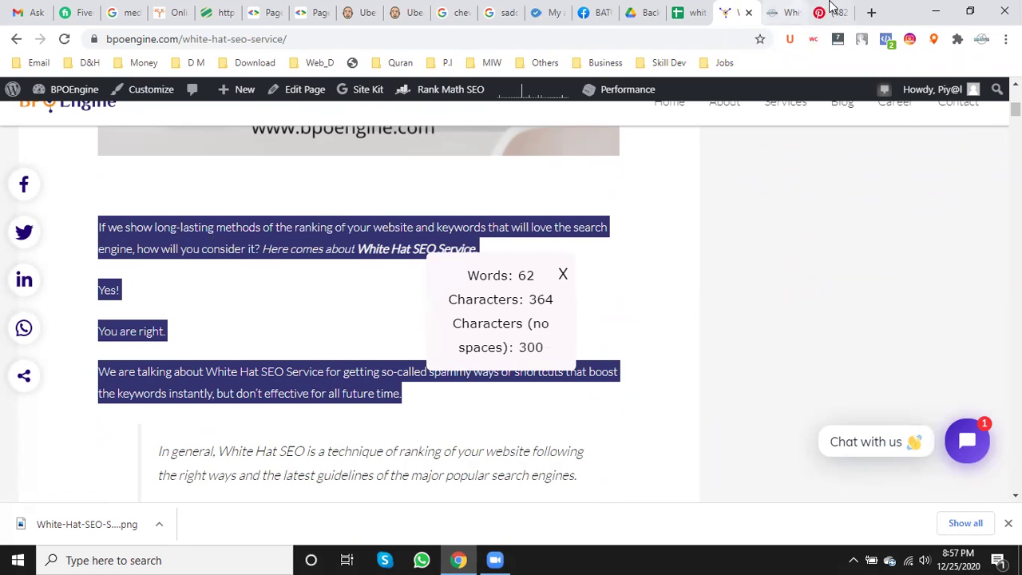
click(826, 12)
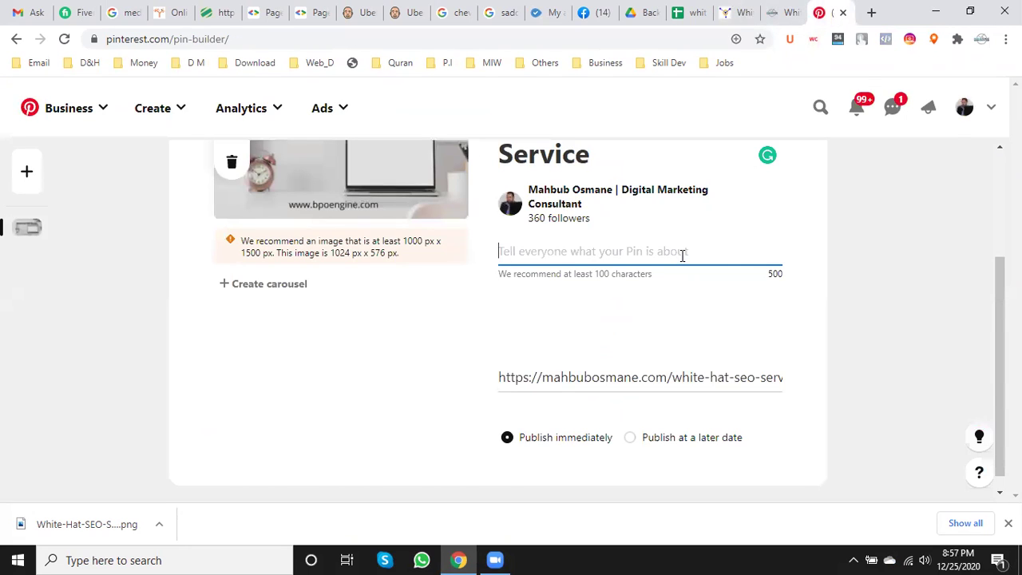
- Paste the passage ending 'all future time.' into the pin description and open the board list
click(681, 254)
key(ctrl+v)
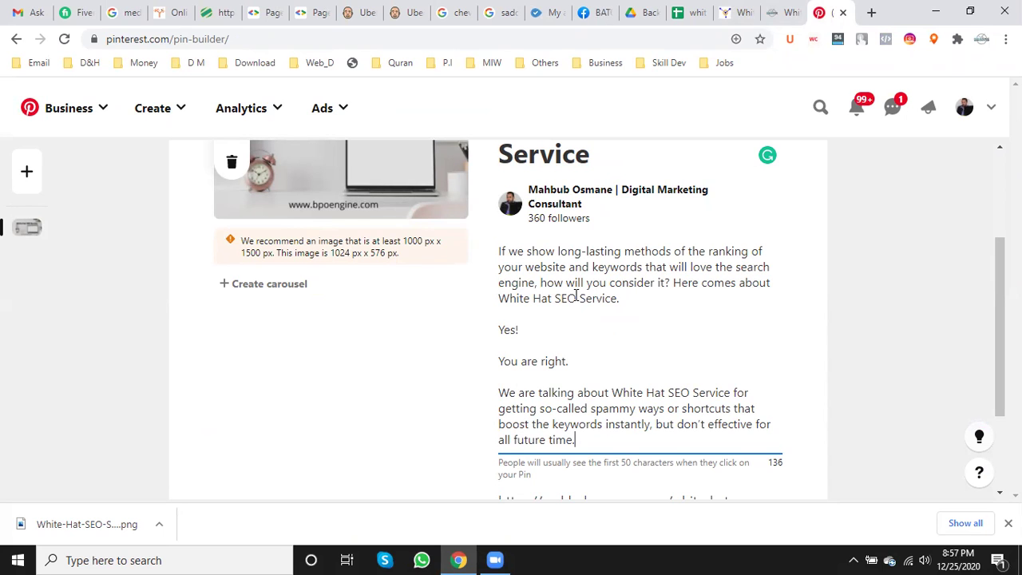
scroll(599, 299, down, 1)
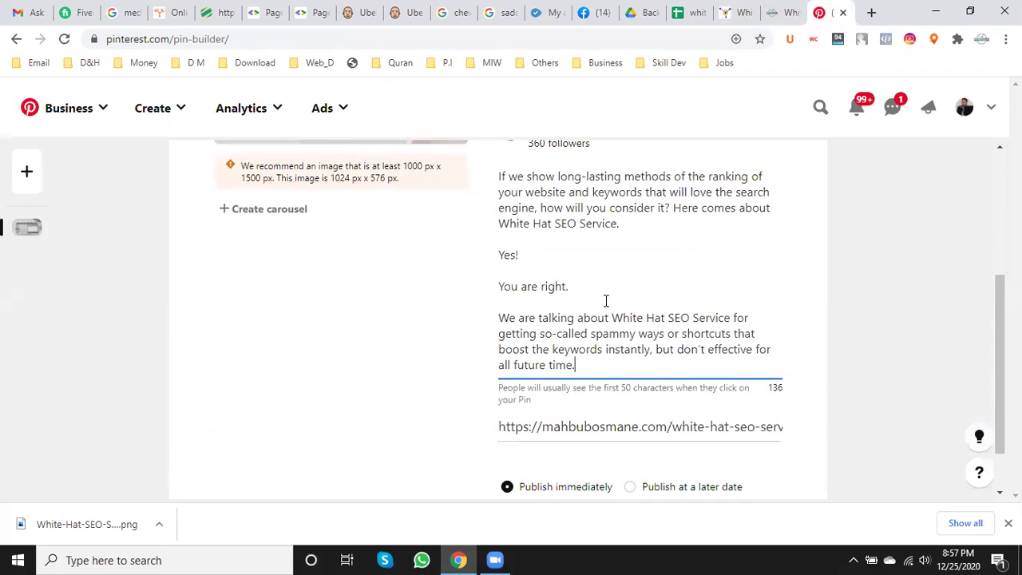
scroll(604, 299, down, 1)
scroll(349, 394, up, 4)
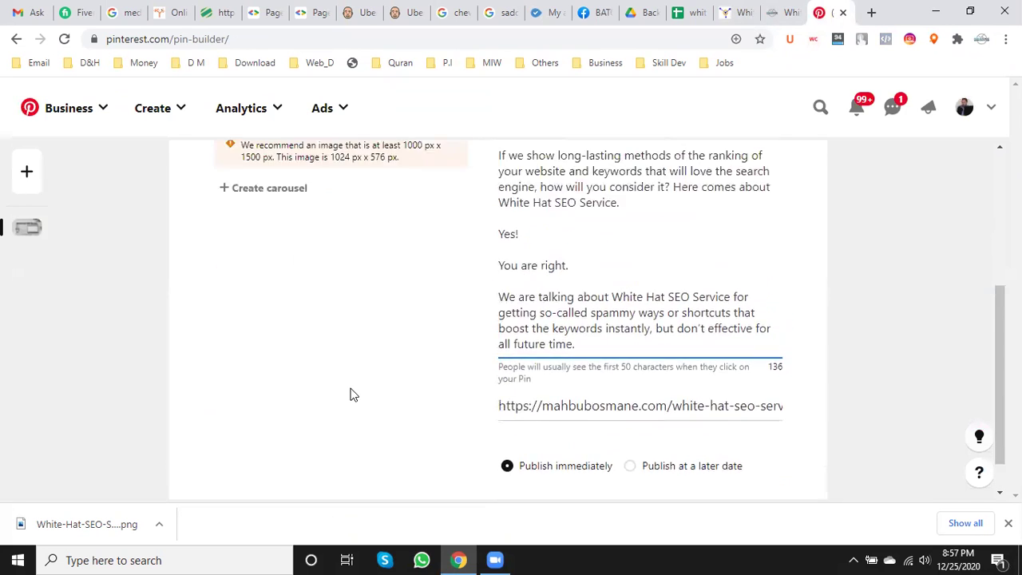
click(726, 216)
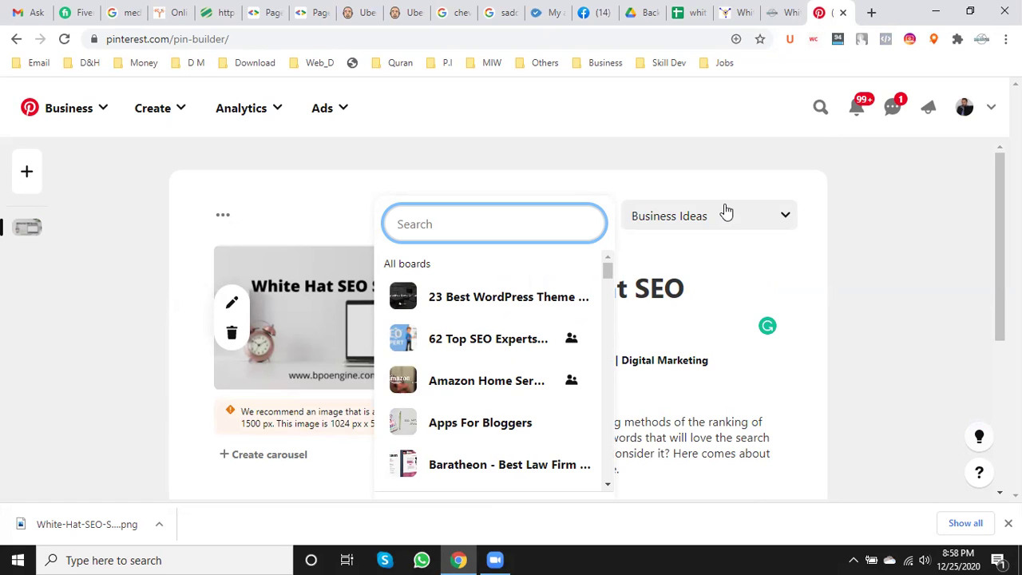
- Choose SEO audit services from the board list in place of Business Ideas
scroll(563, 312, down, 1)
scroll(563, 313, down, 8)
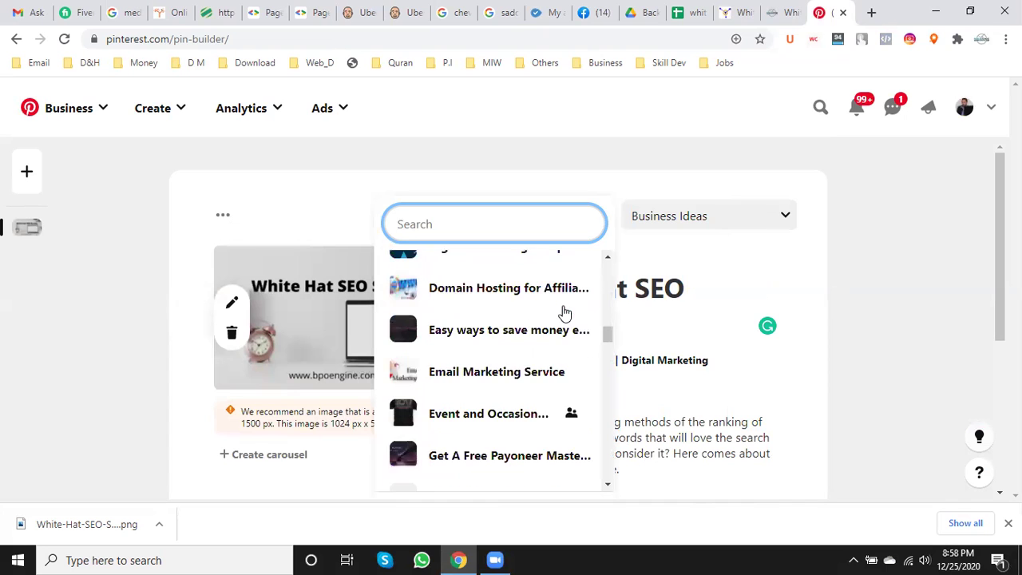
scroll(563, 311, down, 10)
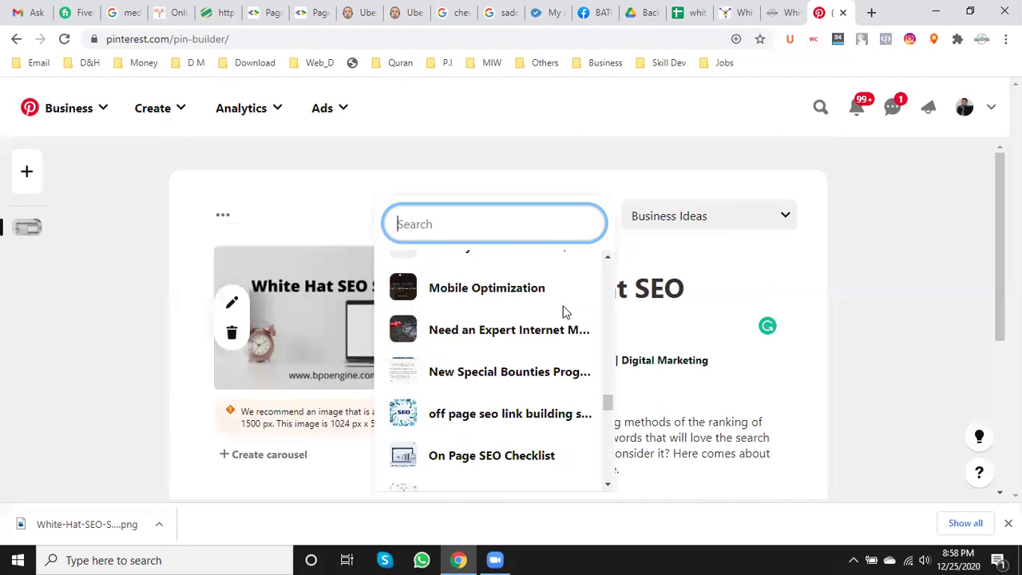
scroll(562, 312, down, 2)
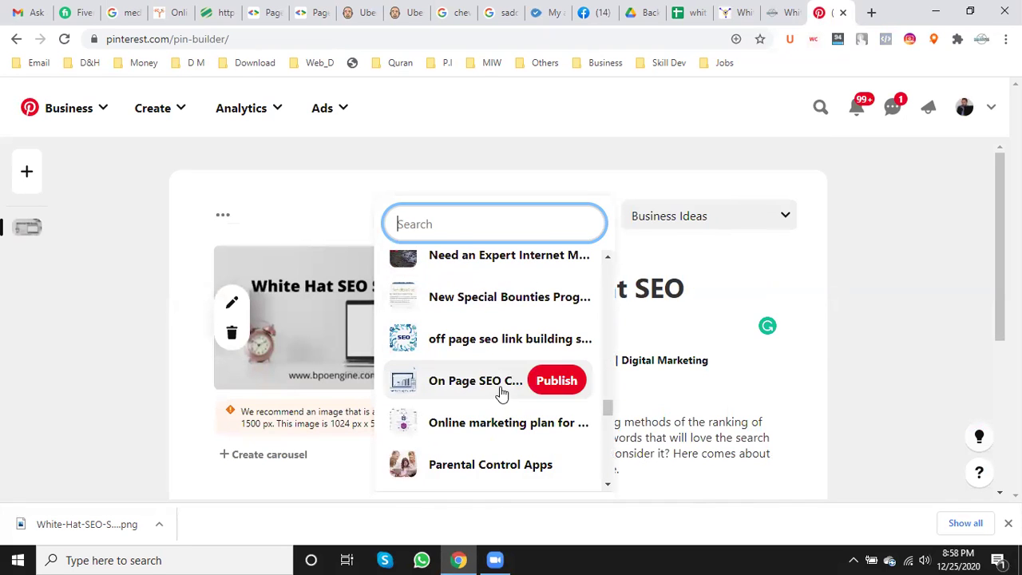
scroll(520, 354, down, 2)
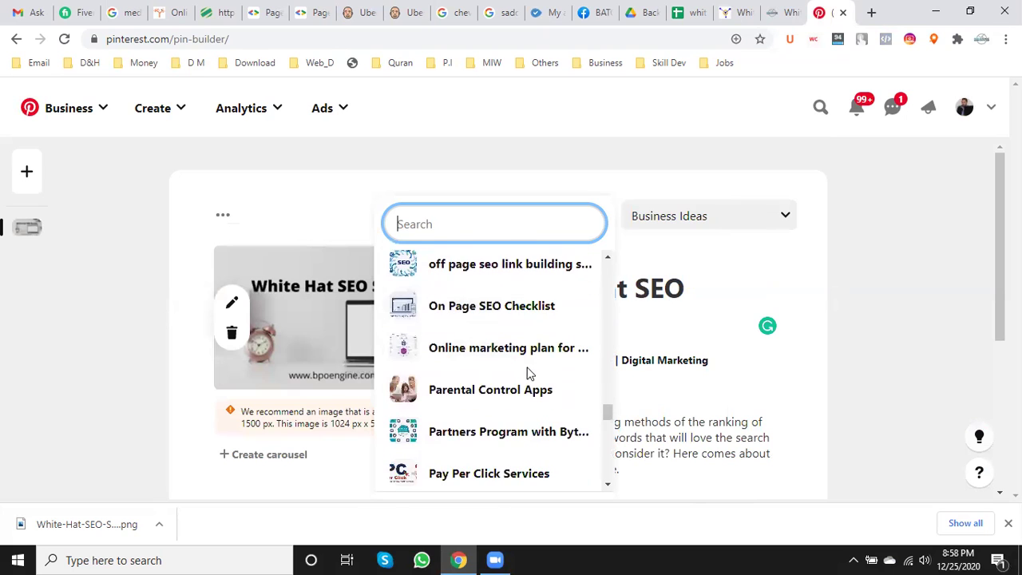
scroll(517, 316, down, 5)
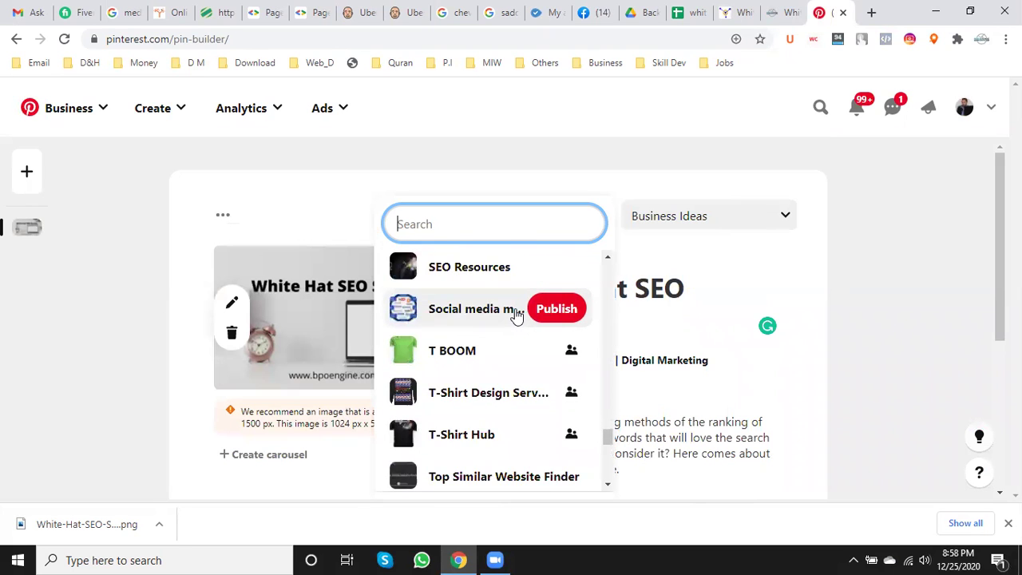
scroll(516, 315, up, 2)
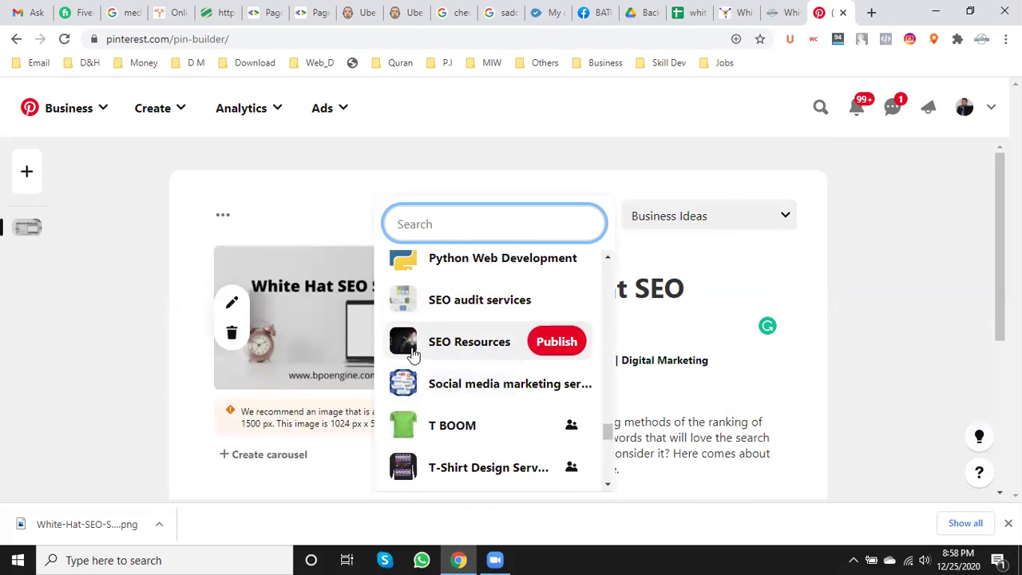
scroll(527, 367, down, 8)
scroll(544, 405, down, 3)
scroll(542, 402, up, 3)
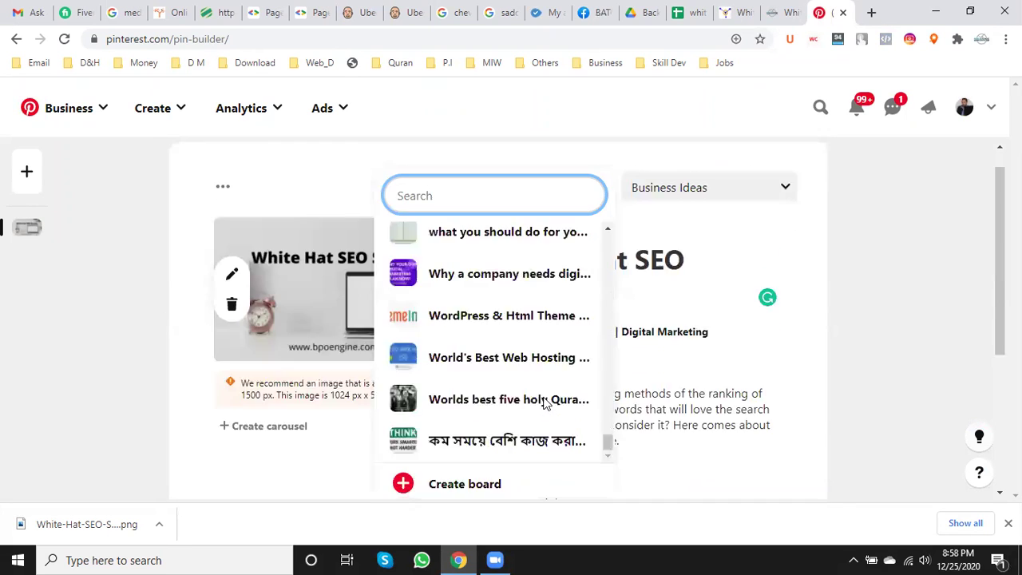
scroll(524, 392, down, 1)
scroll(518, 413, down, 3)
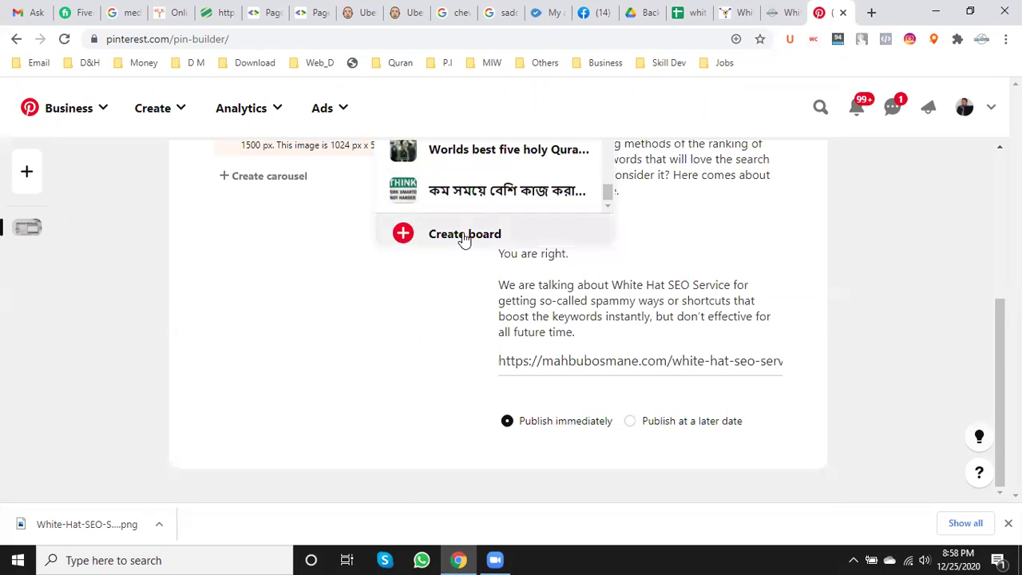
scroll(317, 390, up, 3)
scroll(459, 387, up, 1)
scroll(461, 388, up, 10)
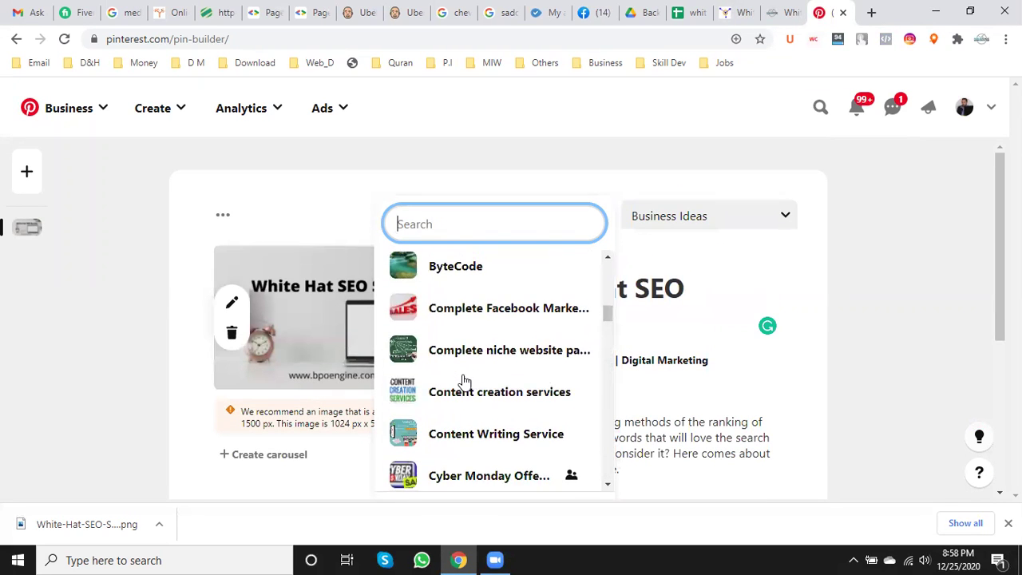
scroll(465, 378, down, 8)
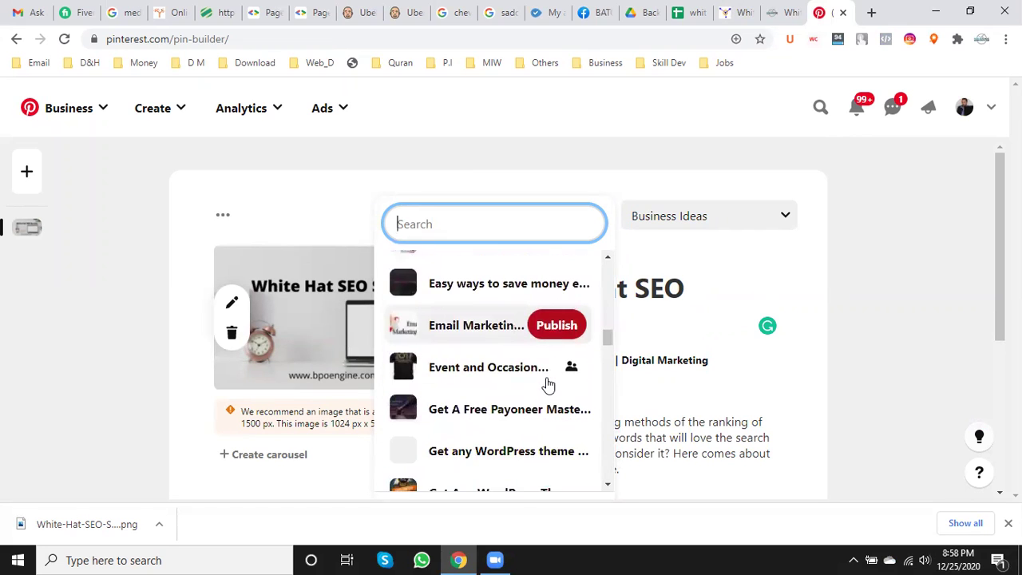
scroll(547, 386, down, 1)
scroll(548, 381, up, 10)
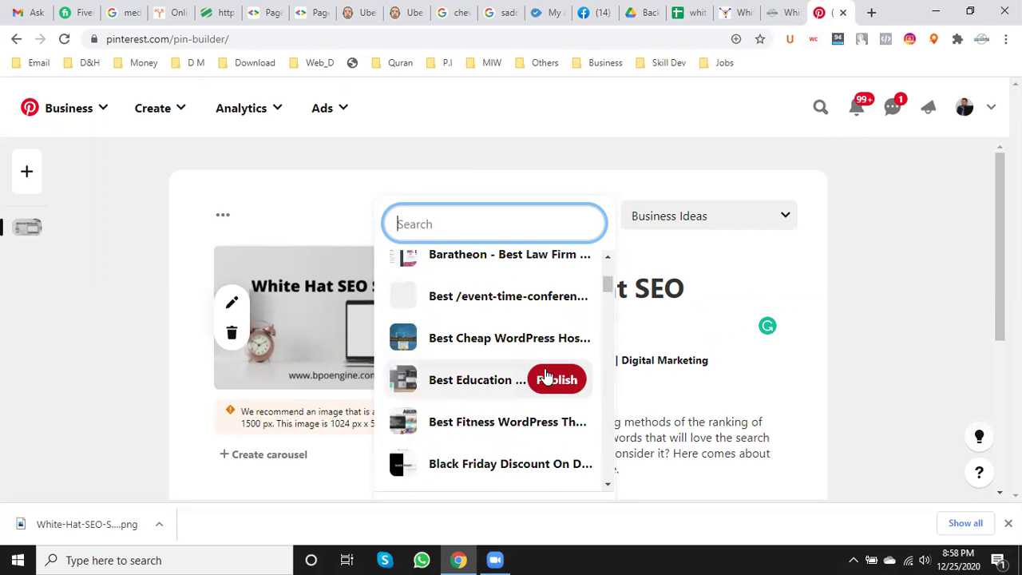
mouse_move(547, 376)
scroll(547, 375, down, 5)
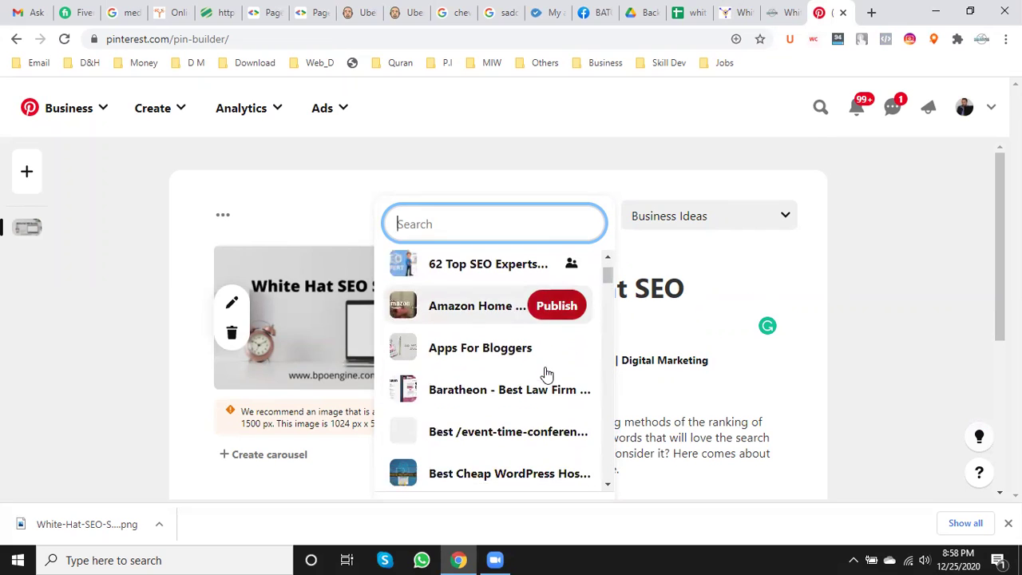
scroll(547, 376, down, 5)
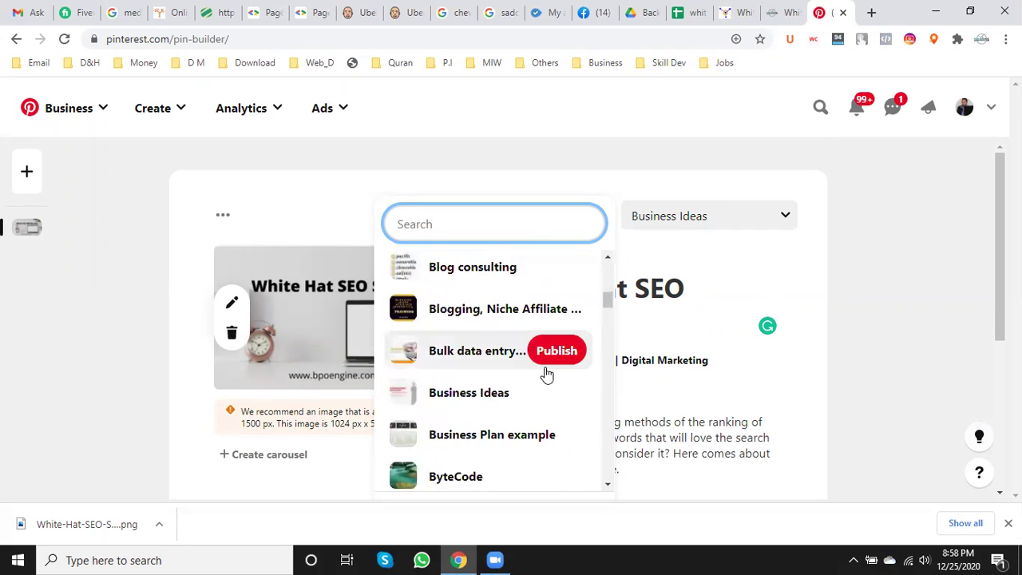
scroll(547, 373, down, 5)
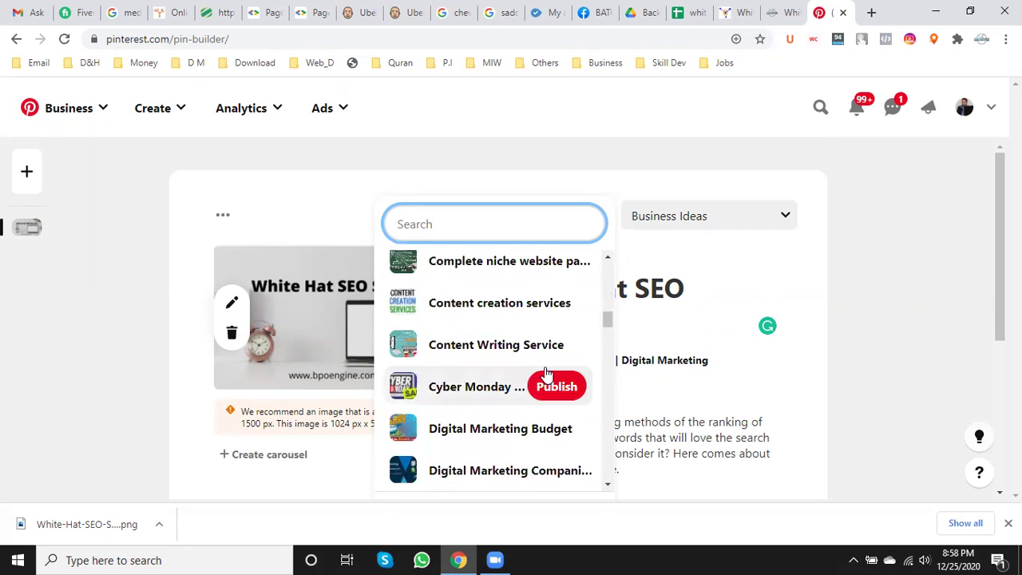
scroll(547, 374, down, 4)
scroll(545, 374, down, 5)
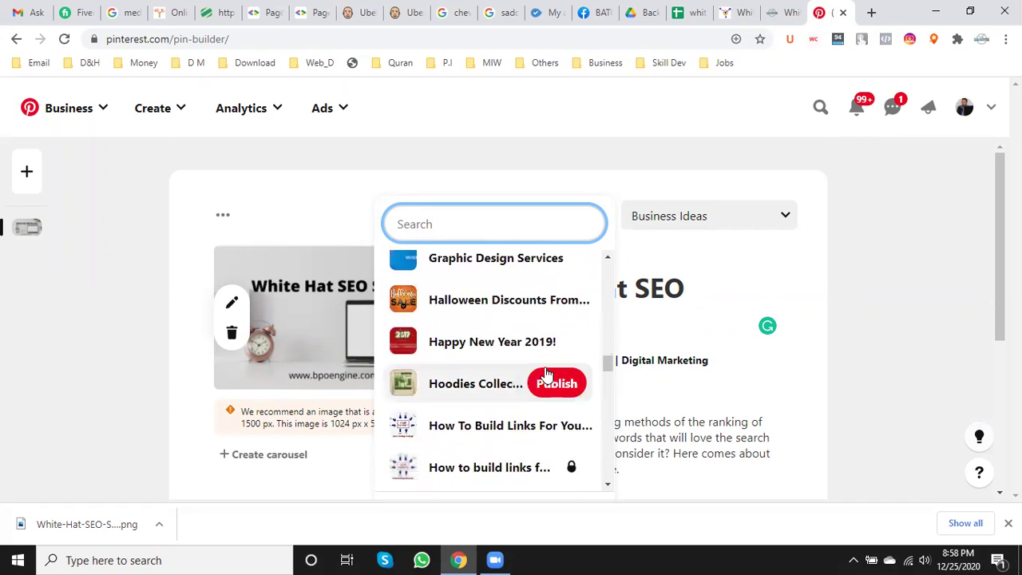
scroll(545, 374, down, 4)
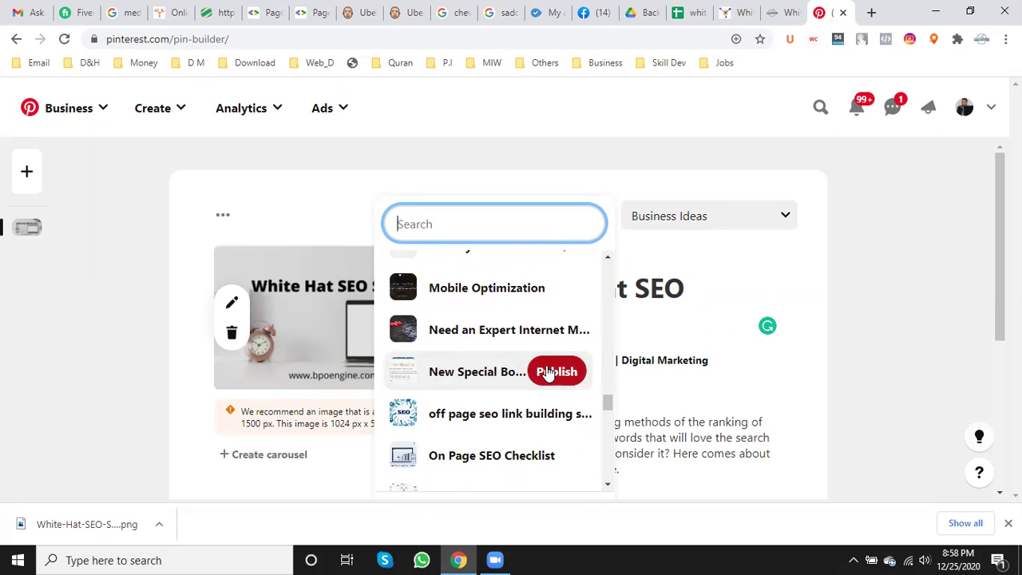
scroll(500, 391, down, 1)
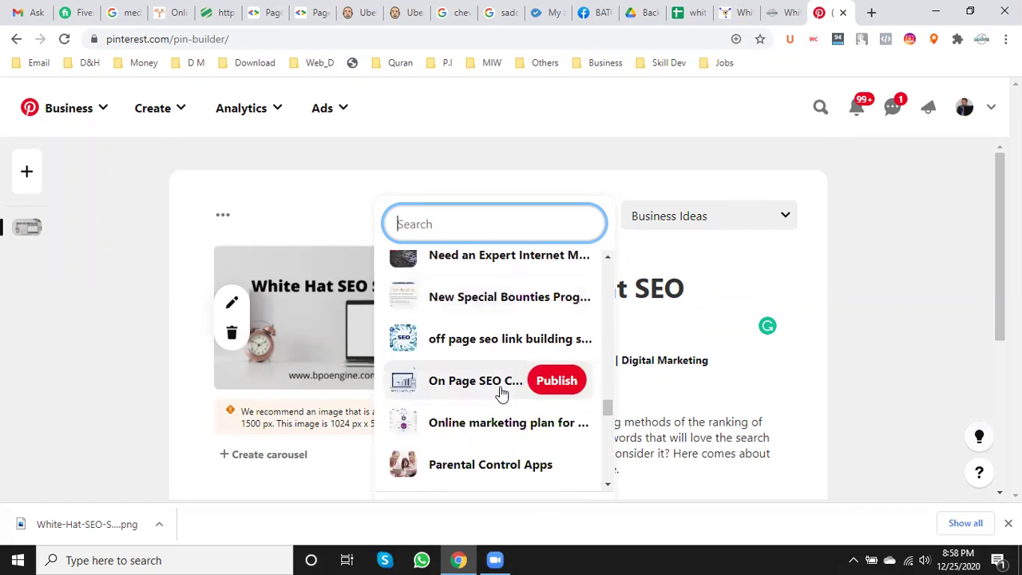
scroll(501, 391, down, 1)
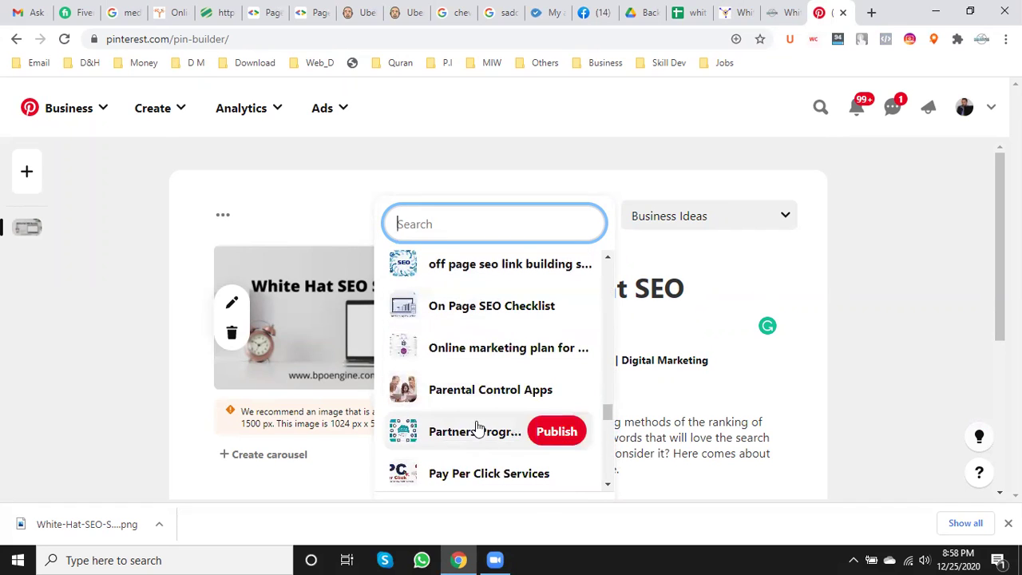
scroll(511, 424, down, 1)
scroll(541, 423, down, 2)
scroll(541, 423, down, 1)
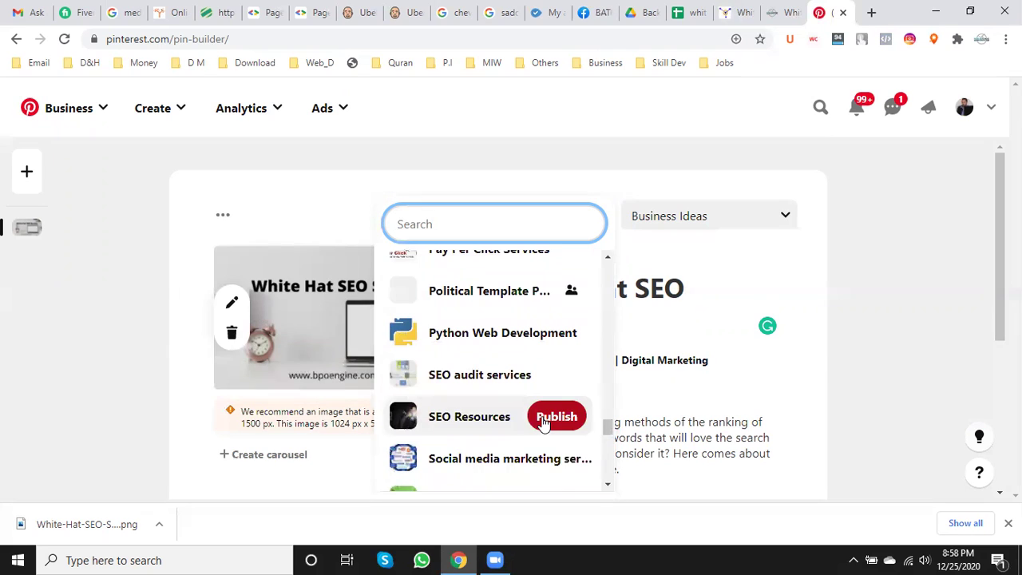
click(476, 375)
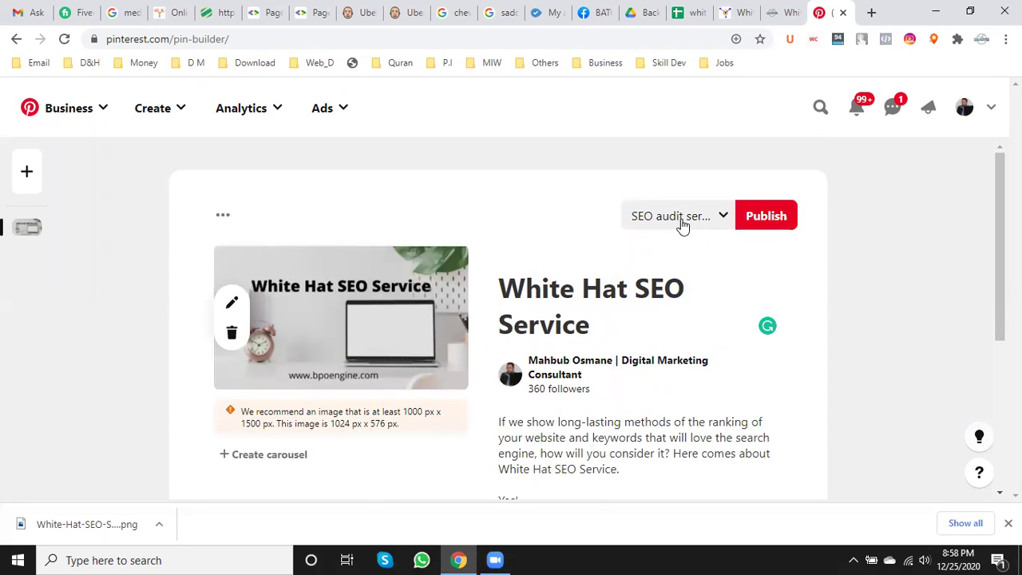
- Publish the White Hat SEO Service pin and view its live pin page
click(769, 229)
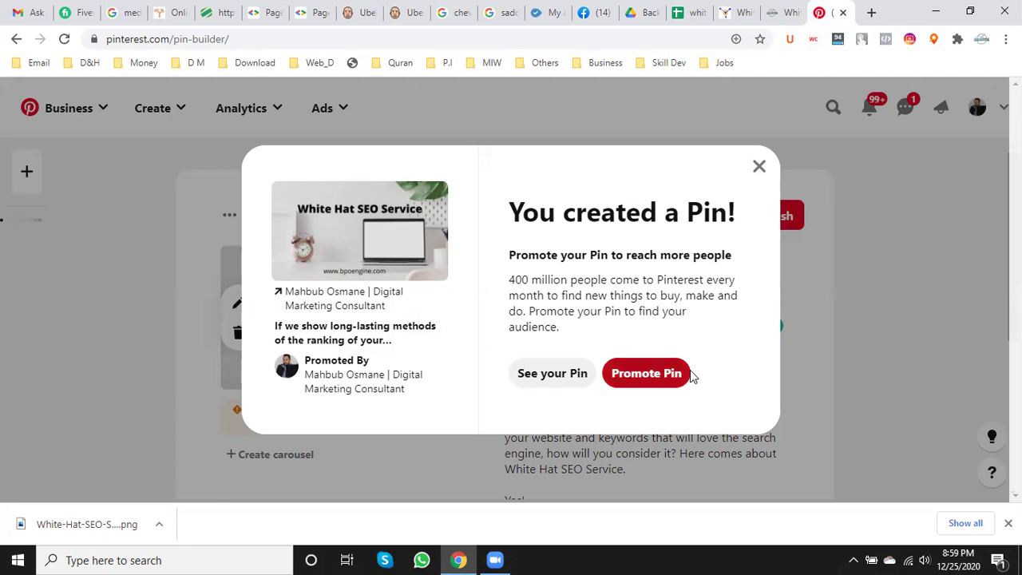
click(562, 375)
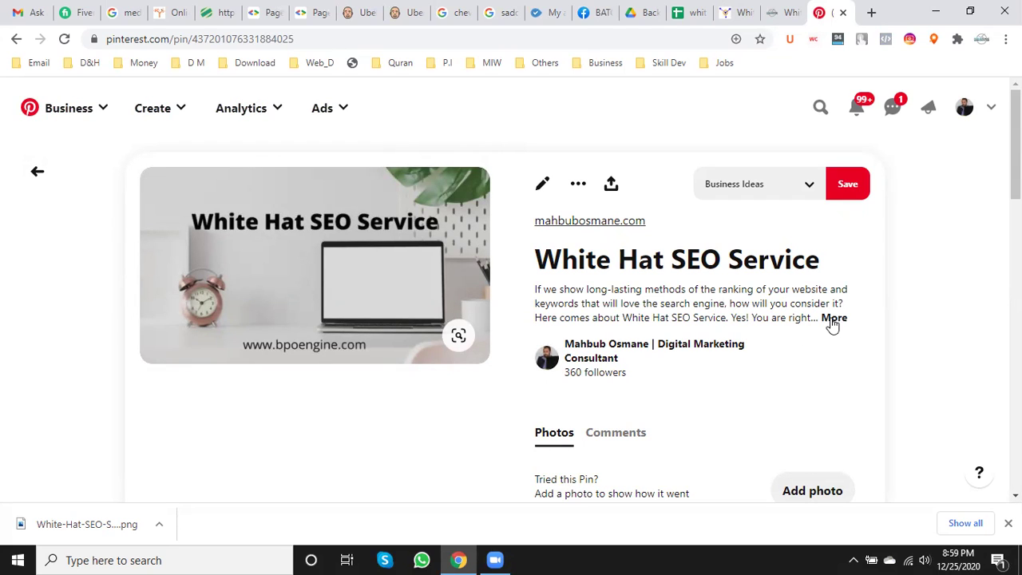
- Open the pin's mahbubosmane.com link in a new tab to check the White Hat SEO Service article, then close it
right_click(587, 219)
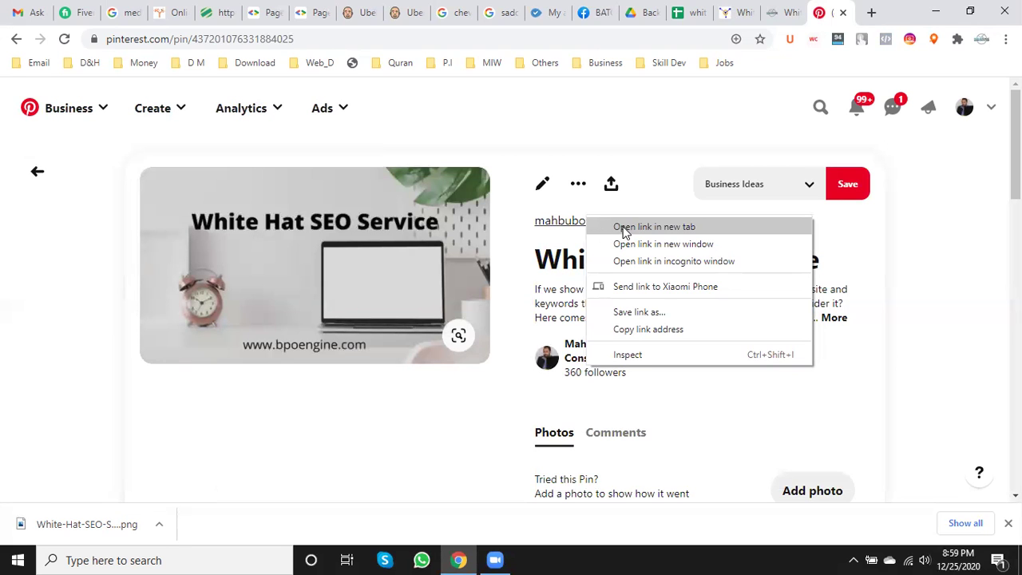
click(793, 13)
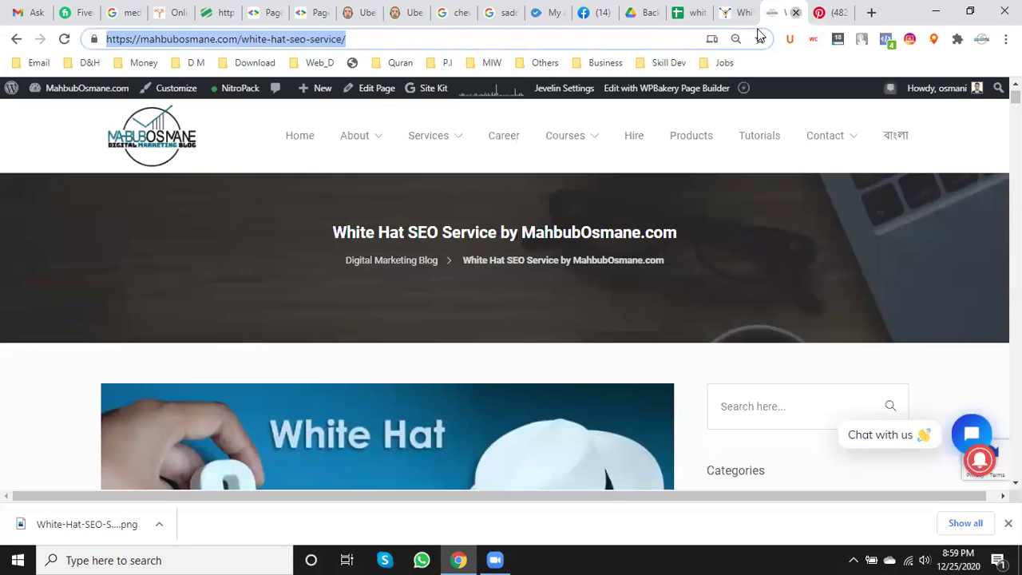
click(796, 14)
right_click(632, 228)
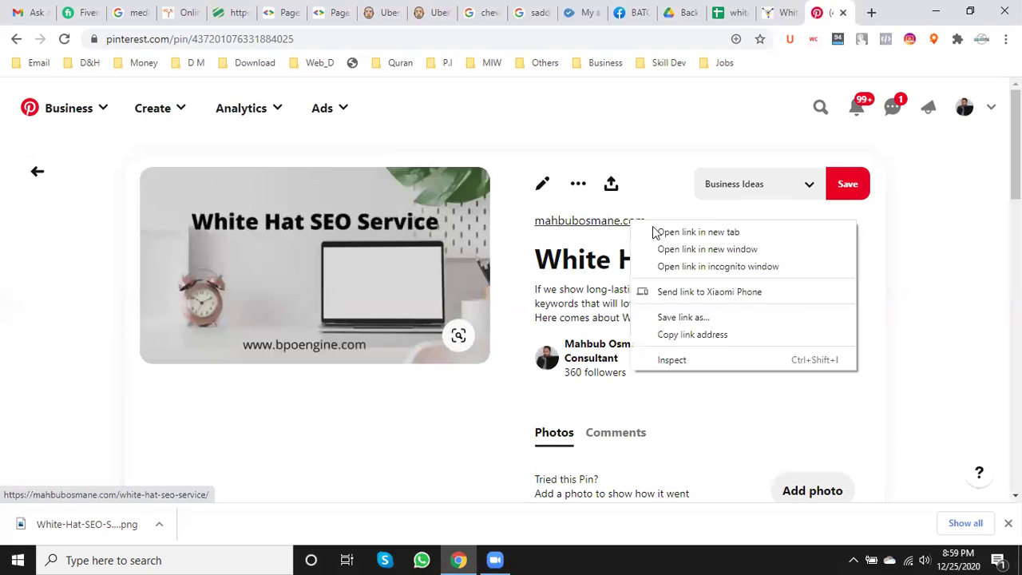
click(671, 232)
click(830, 8)
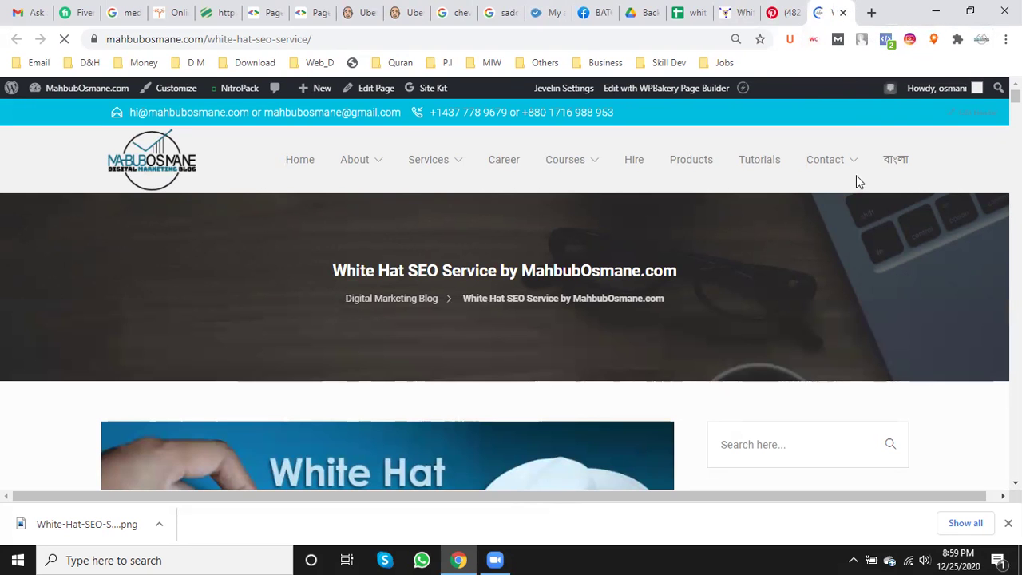
click(844, 15)
- Select the live pin's full page address in the address bar
scroll(638, 288, down, 2)
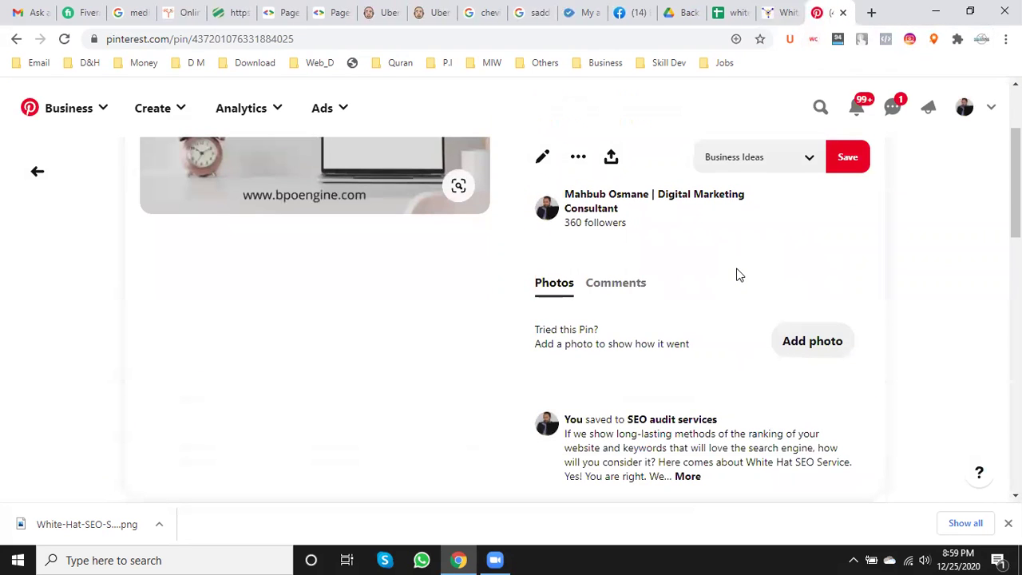
scroll(739, 269, down, 2)
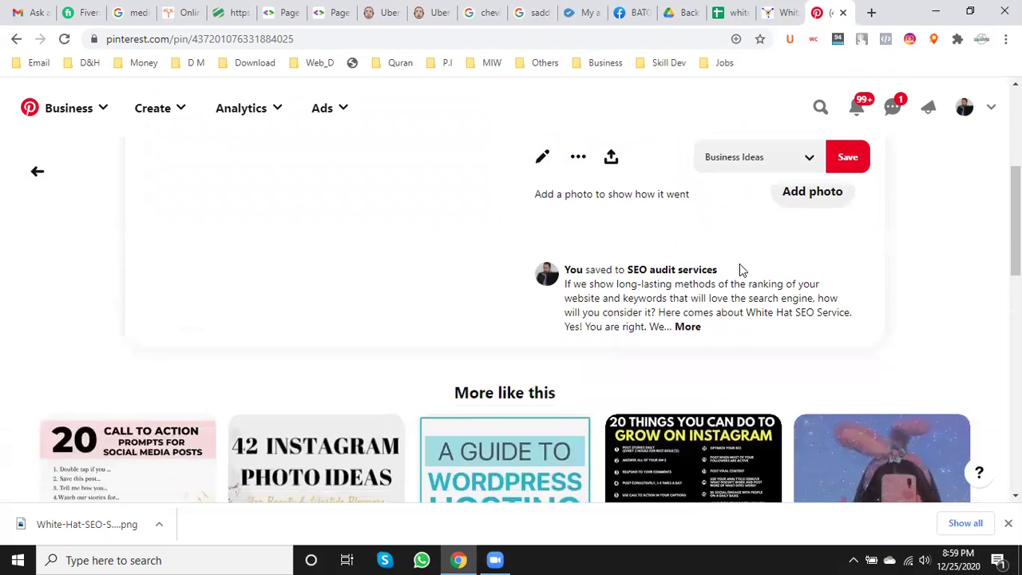
scroll(802, 389, up, 2)
scroll(804, 389, up, 2)
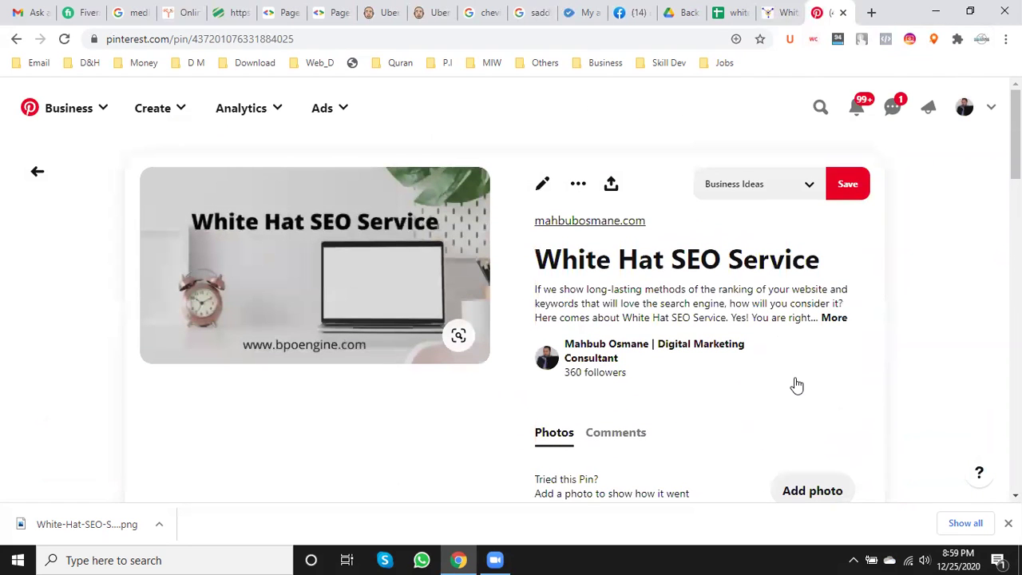
click(176, 42)
key(ctrl+c)
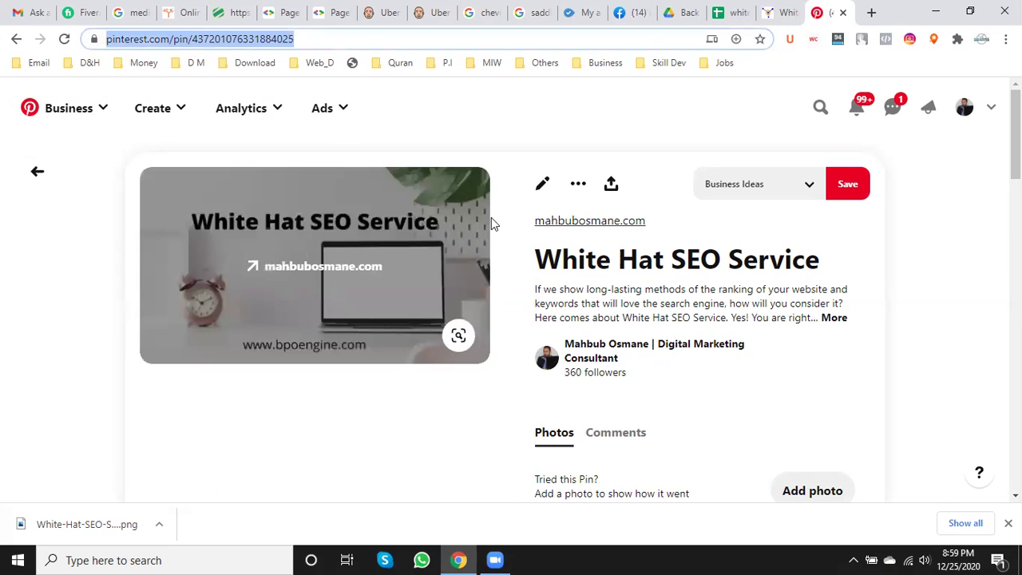
- Find the pinterest row in the tracker and paste the pin URL into E501
click(730, 12)
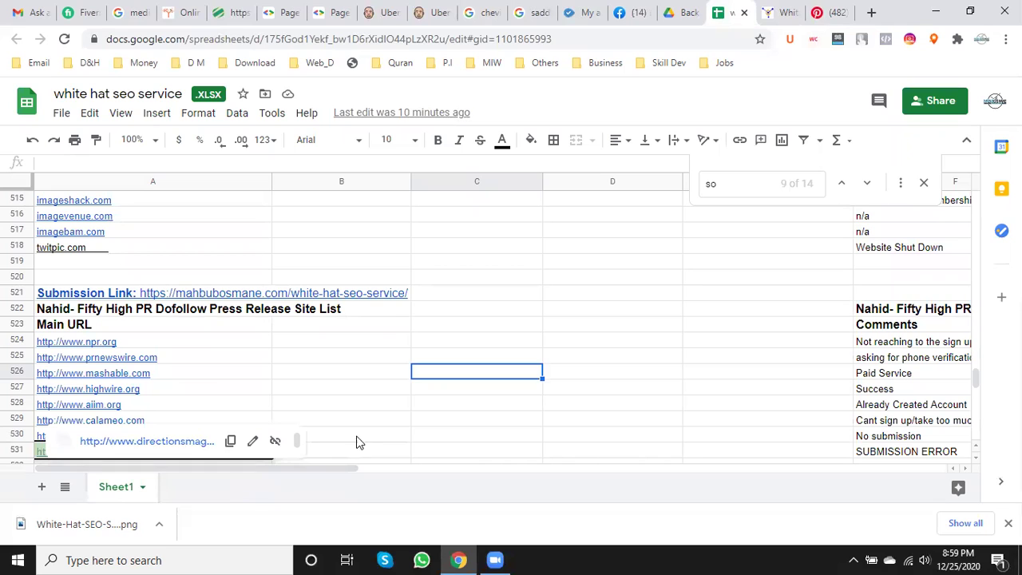
click(609, 391)
click(737, 184)
key(BackSpace)
key(BackSpace)
text(p)
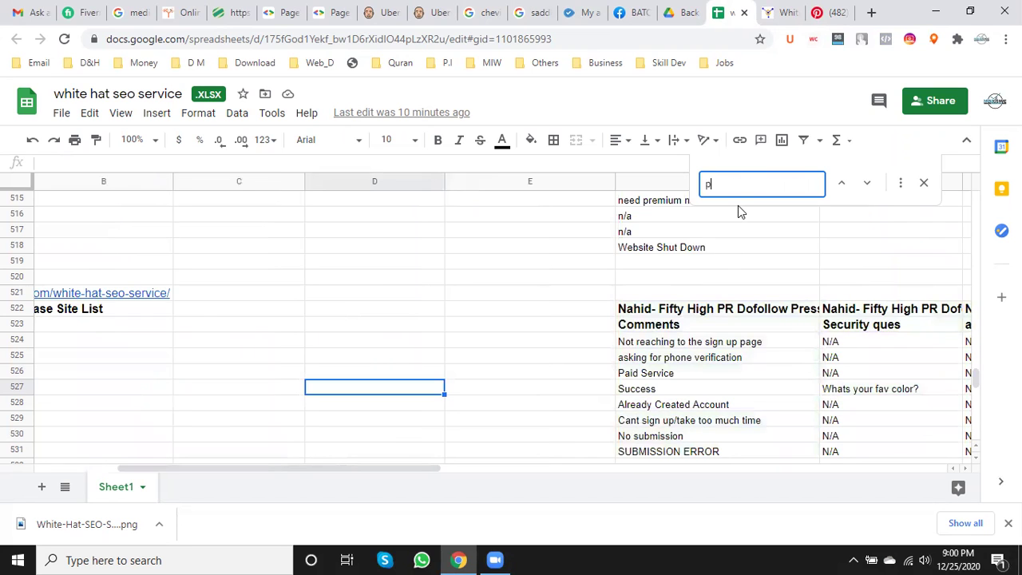
text(interest)
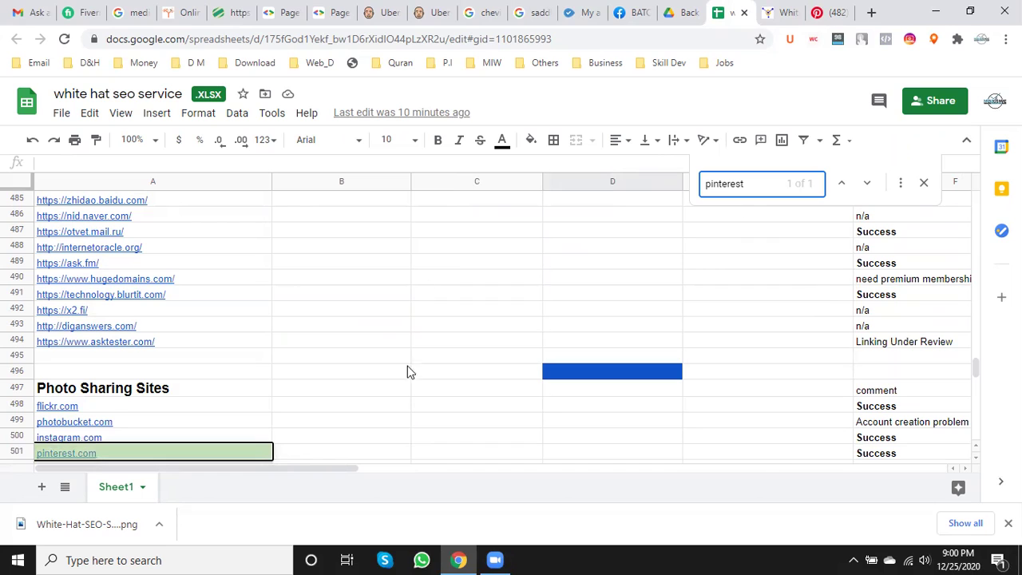
click(791, 460)
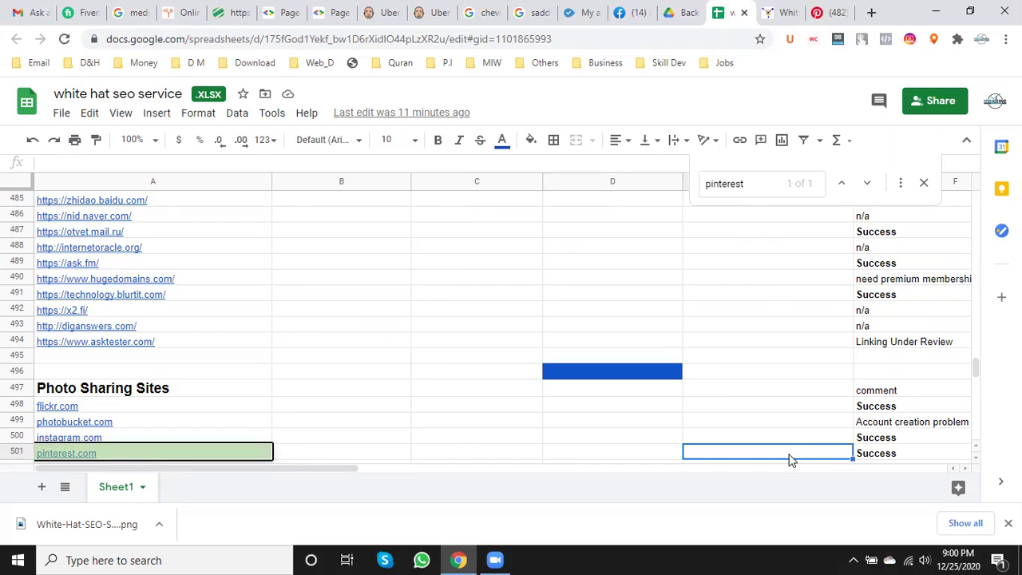
key(ctrl+v)
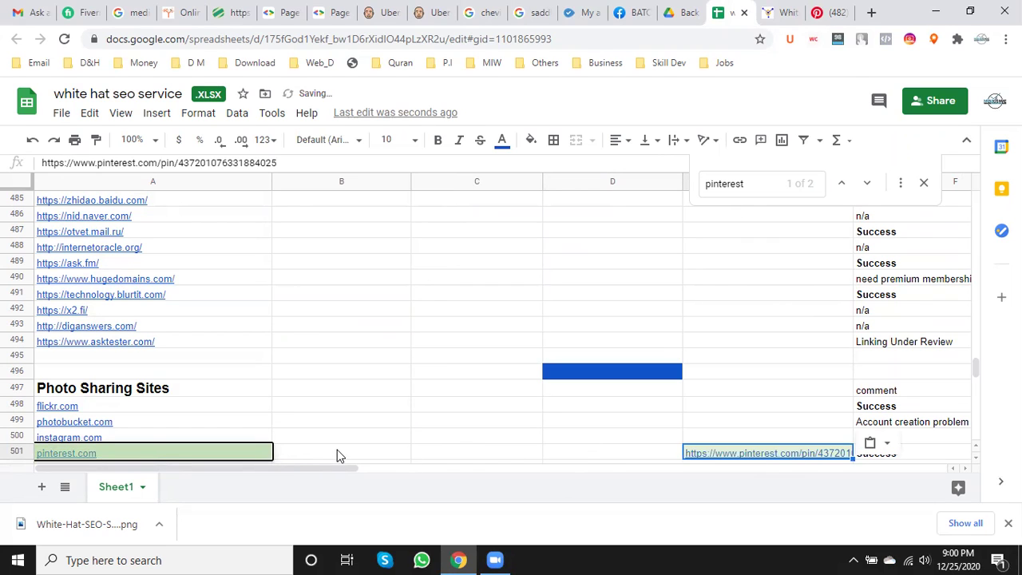
- Enter the account e-mail in B501 and the username in C501
click(336, 450)
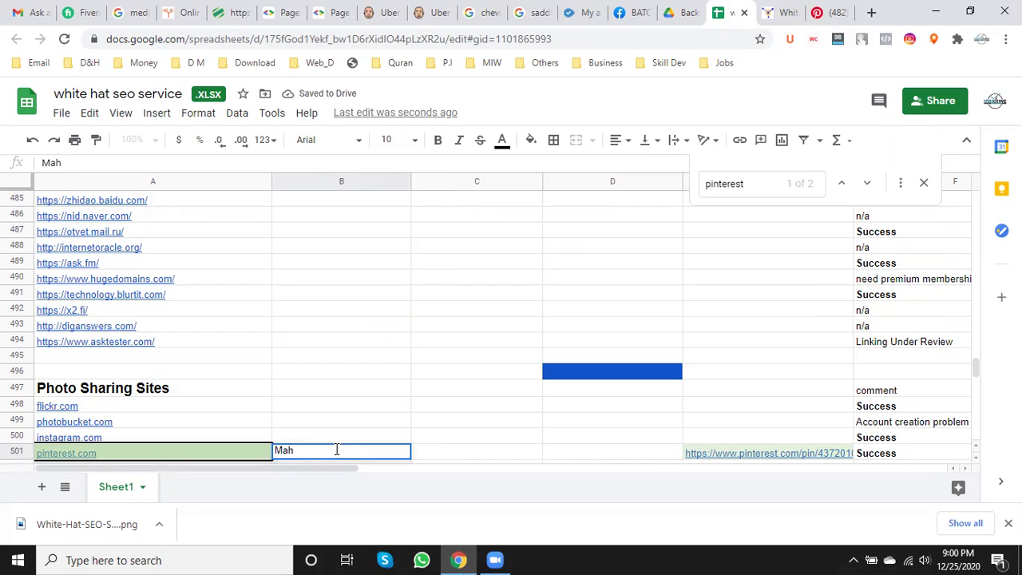
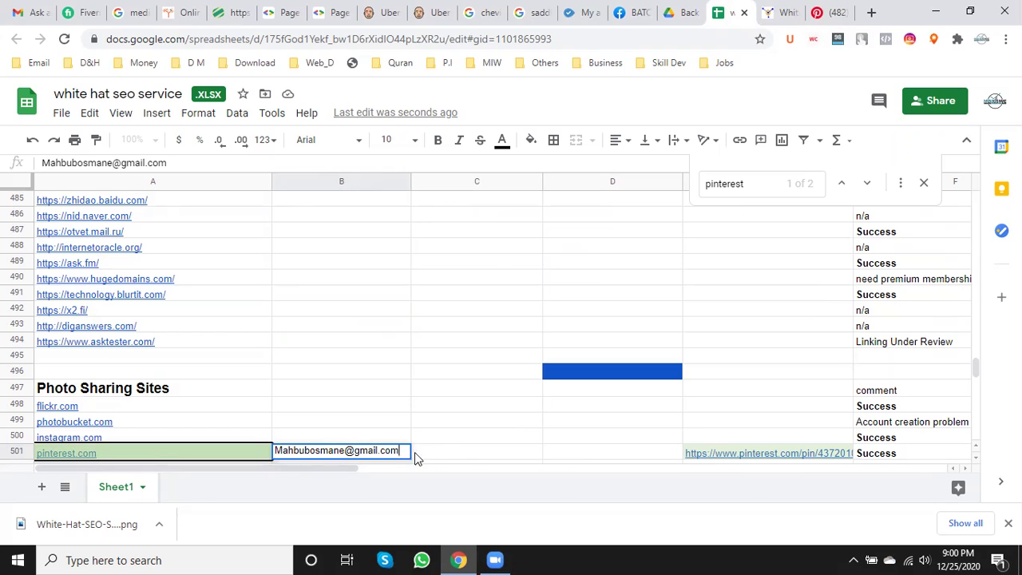
double_click(455, 448)
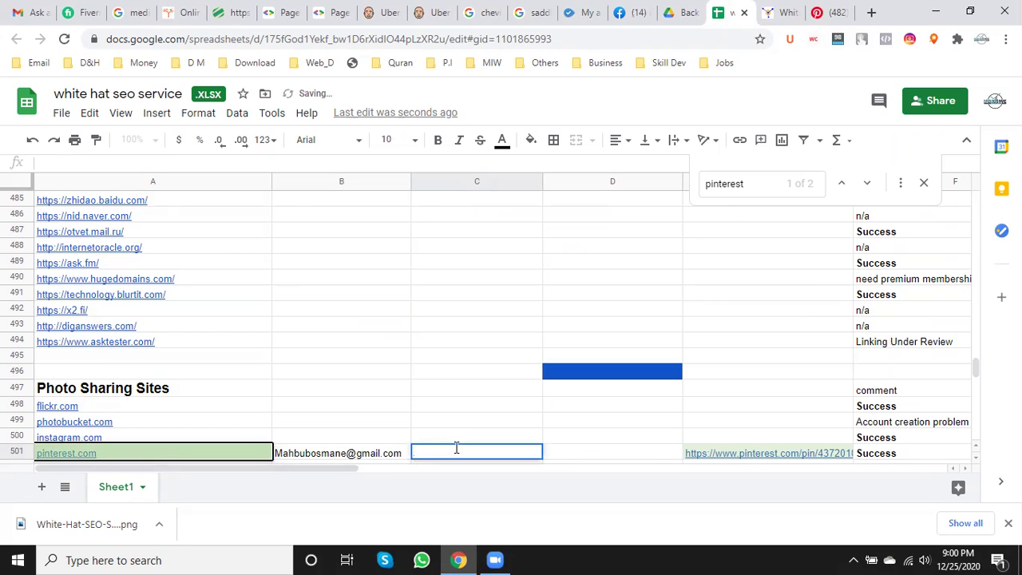
text(mahbub)
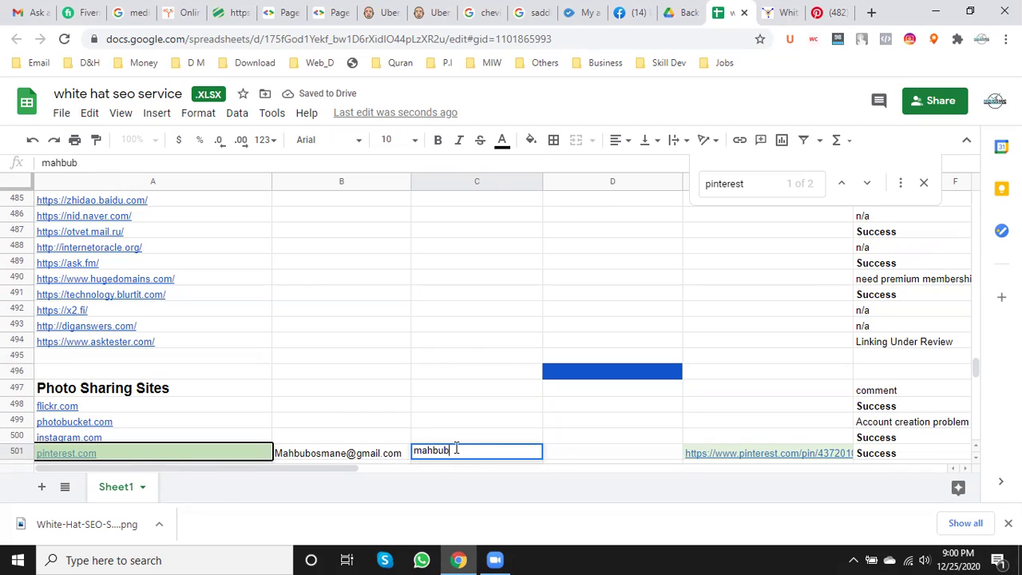
text(osmane)
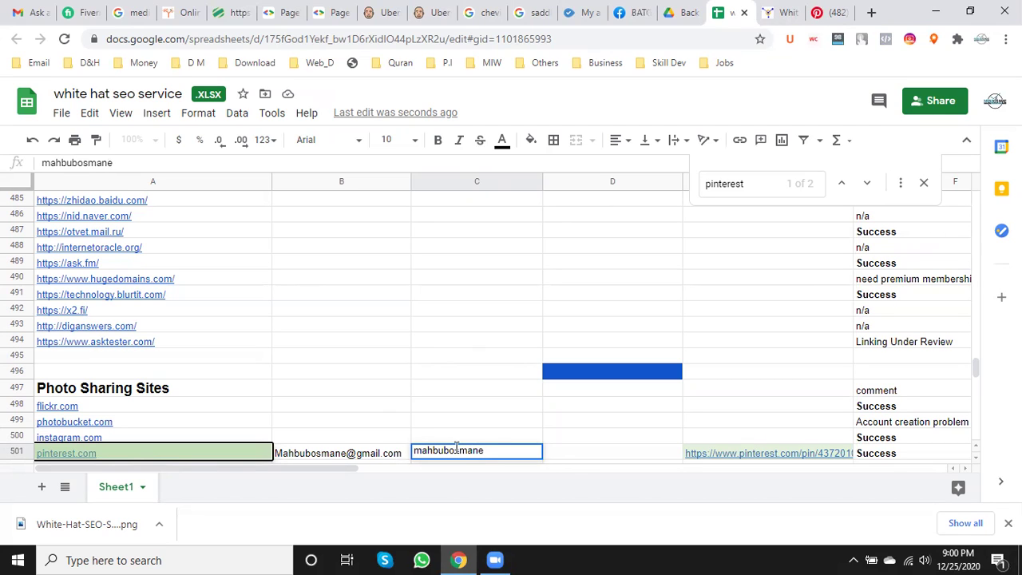
click(581, 452)
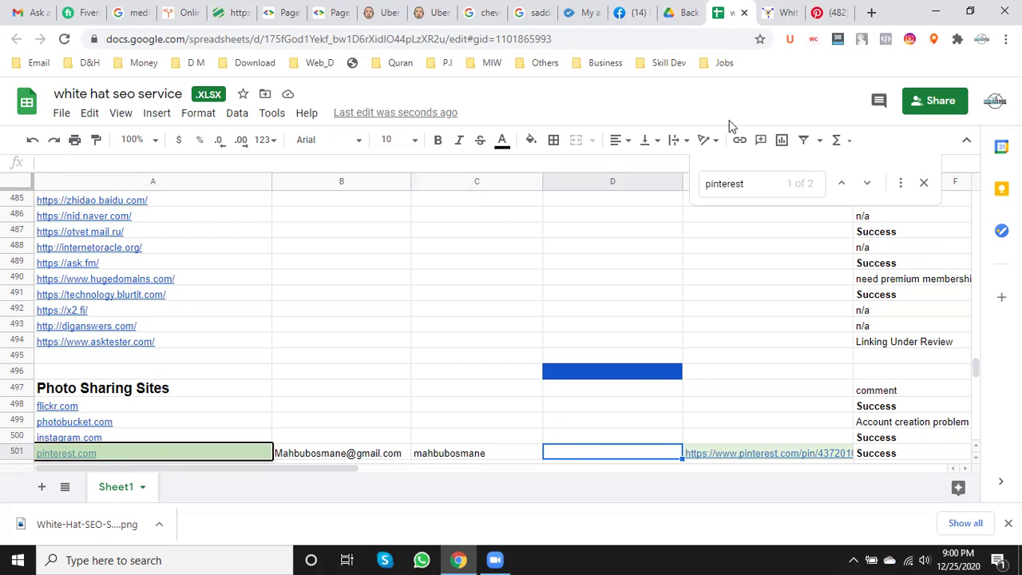
click(825, 7)
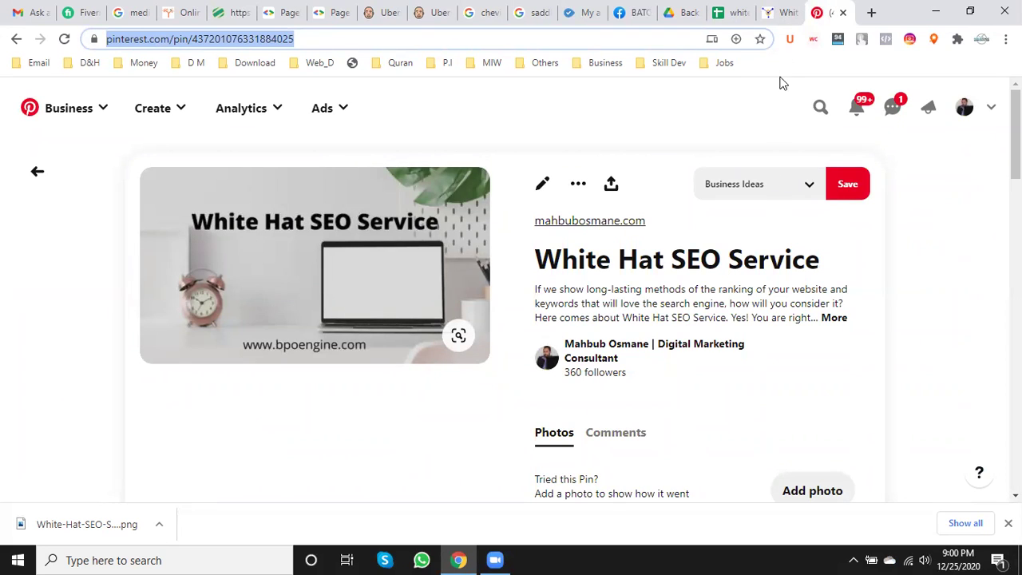
click(781, 12)
scroll(439, 271, up, 3)
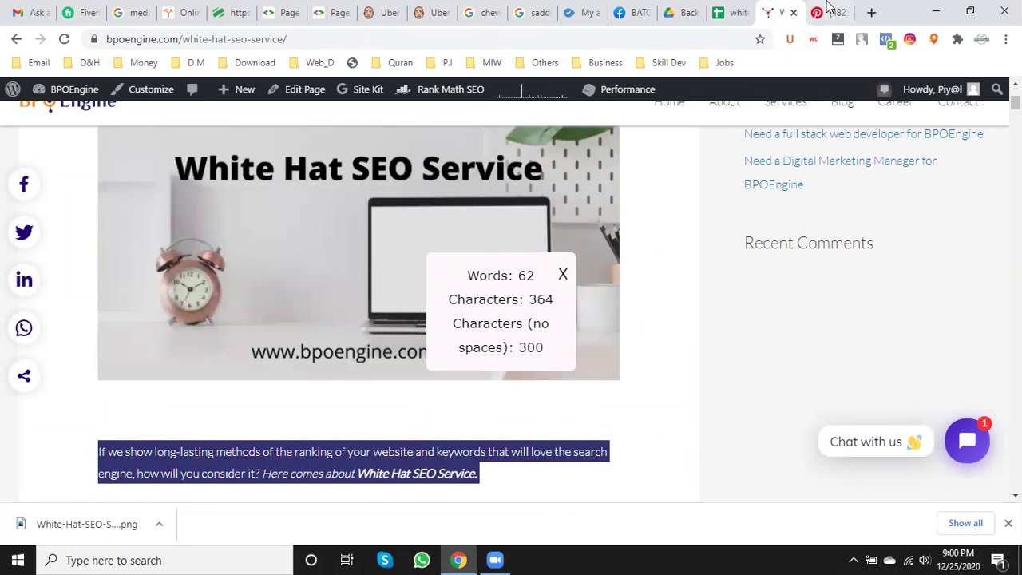
click(820, 9)
scroll(732, 205, down, 5)
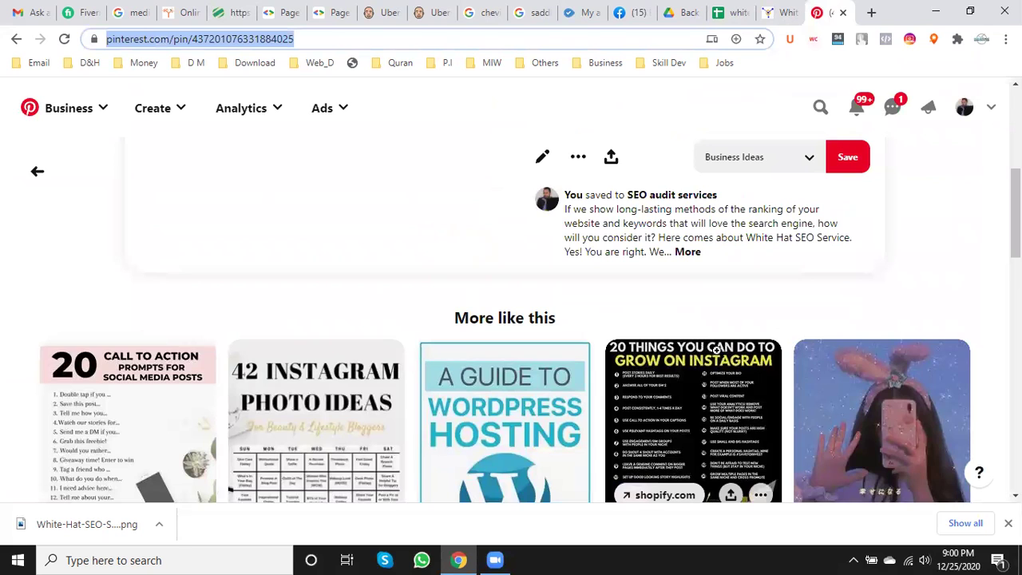
mouse_move(716, 350)
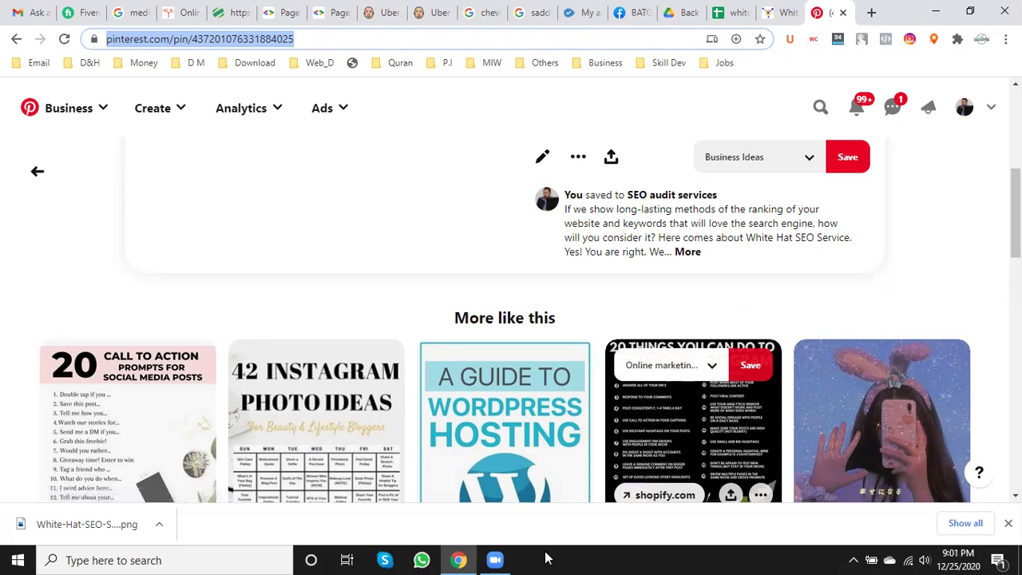
scroll(559, 363, down, 5)
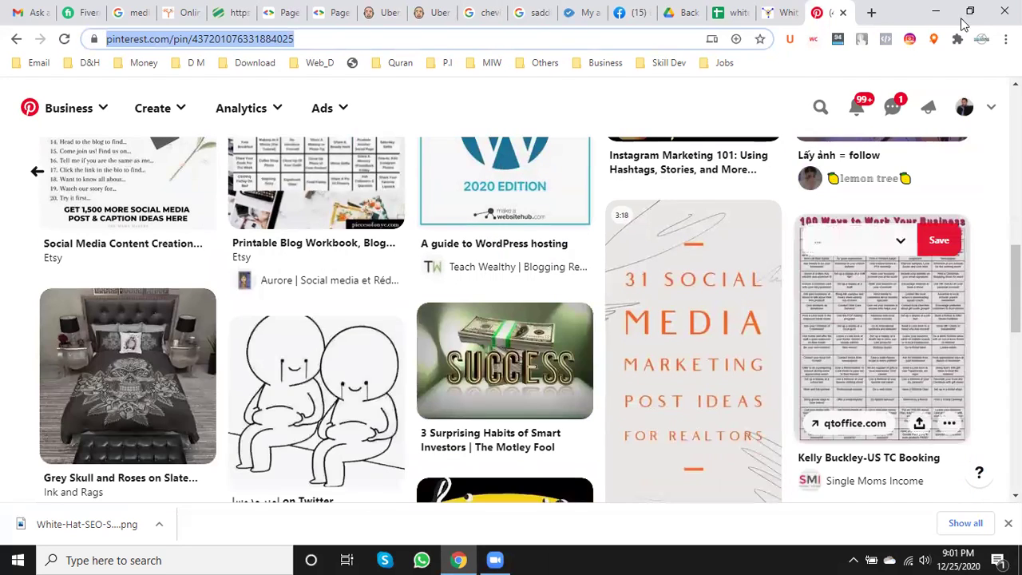
- Close the Pinterest pin tab, deselect the intro paragraph and dismiss the word-count popup
click(842, 14)
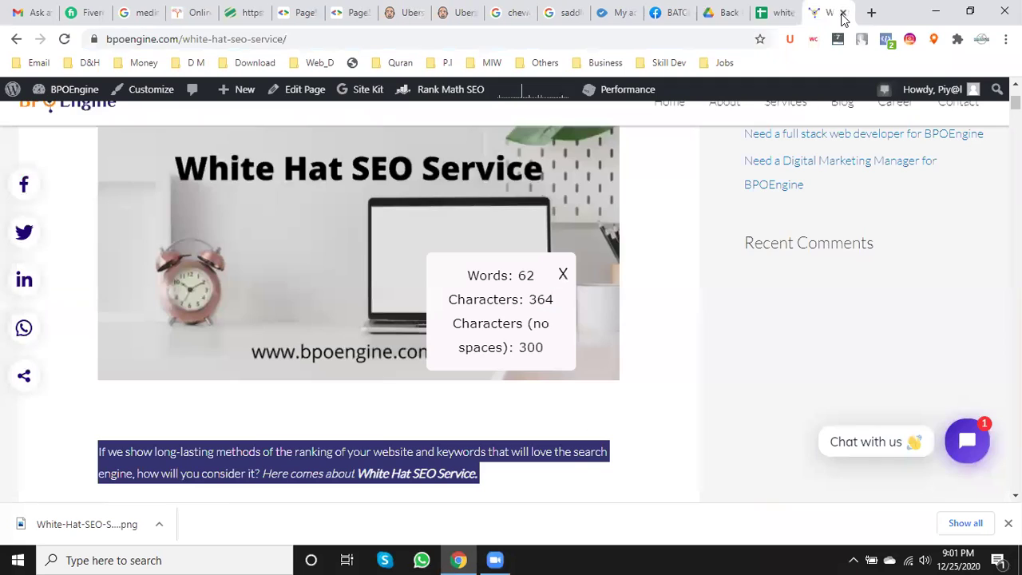
click(657, 312)
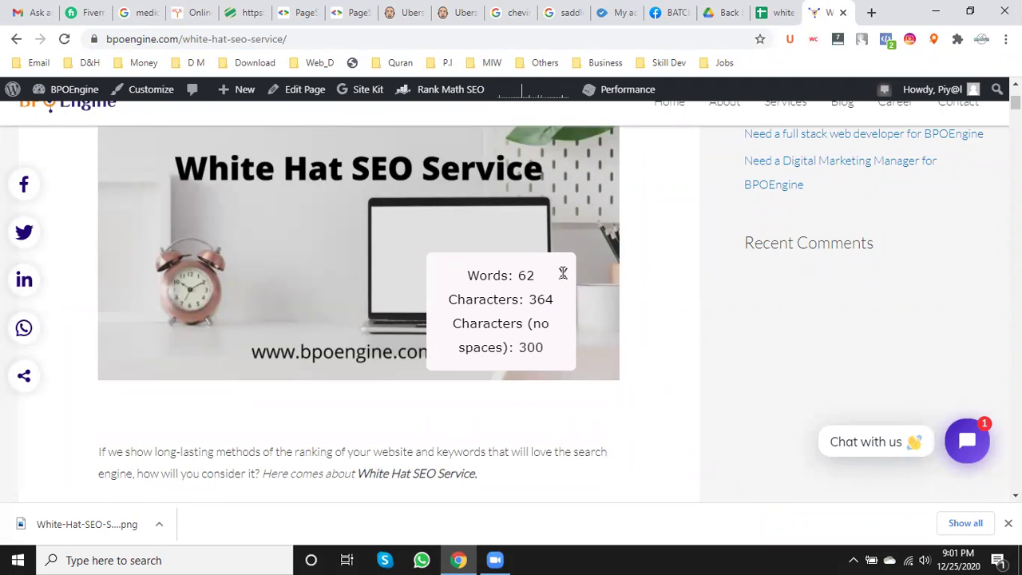
click(563, 273)
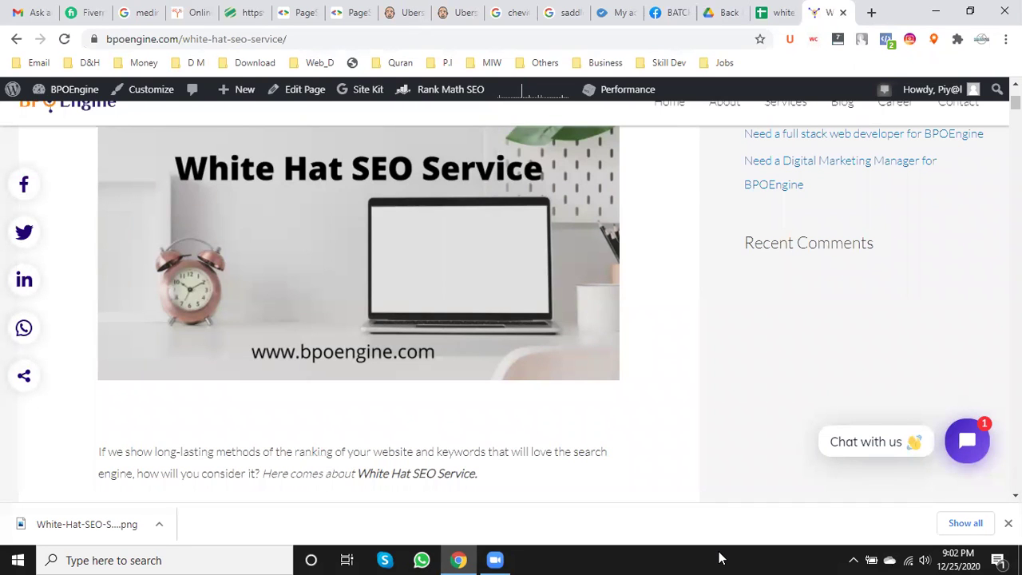
- View the live bpoengine.com White Hat SEO Service post and save its featured image to Downloads
click(719, 557)
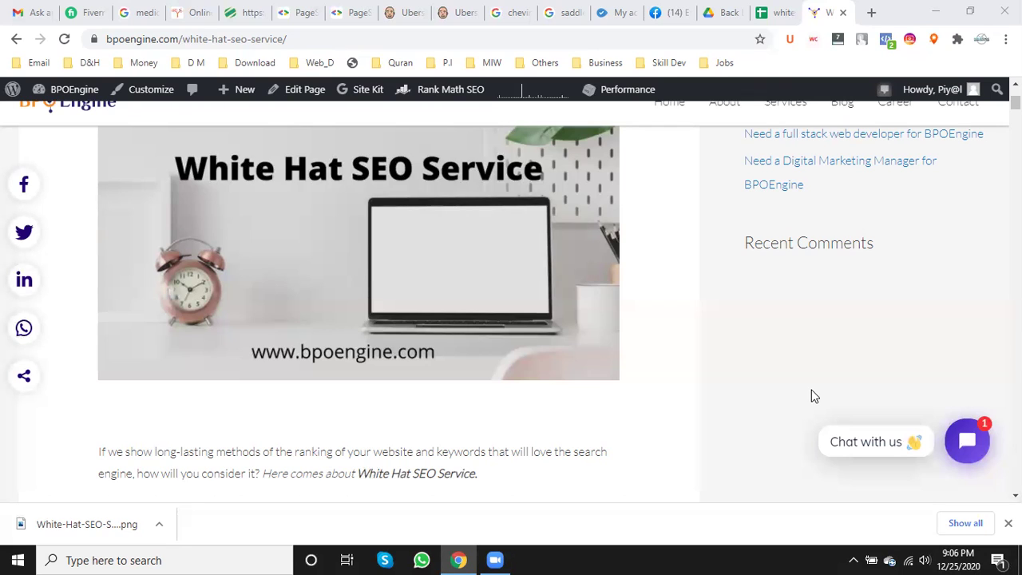
- Close the blog post and scroll the tracker up to check the bpoengine.com submission link in A1
click(842, 13)
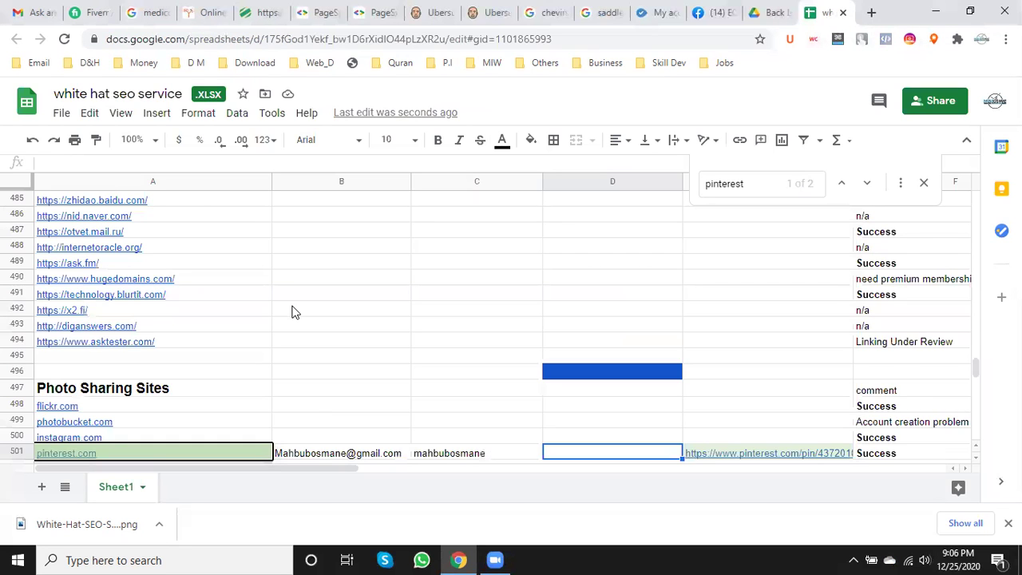
scroll(293, 312, up, 6)
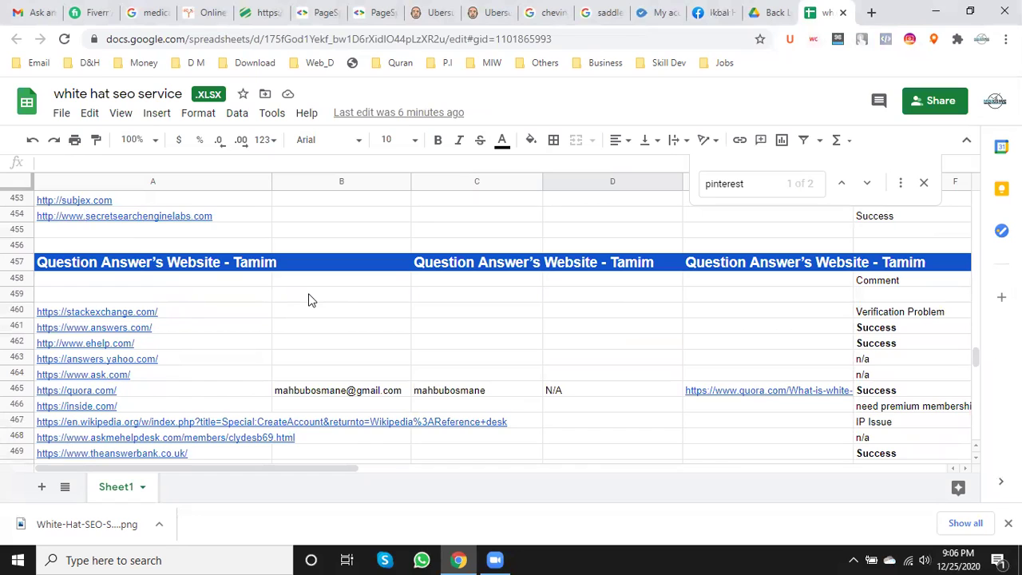
scroll(312, 293, up, 6)
scroll(313, 292, up, 8)
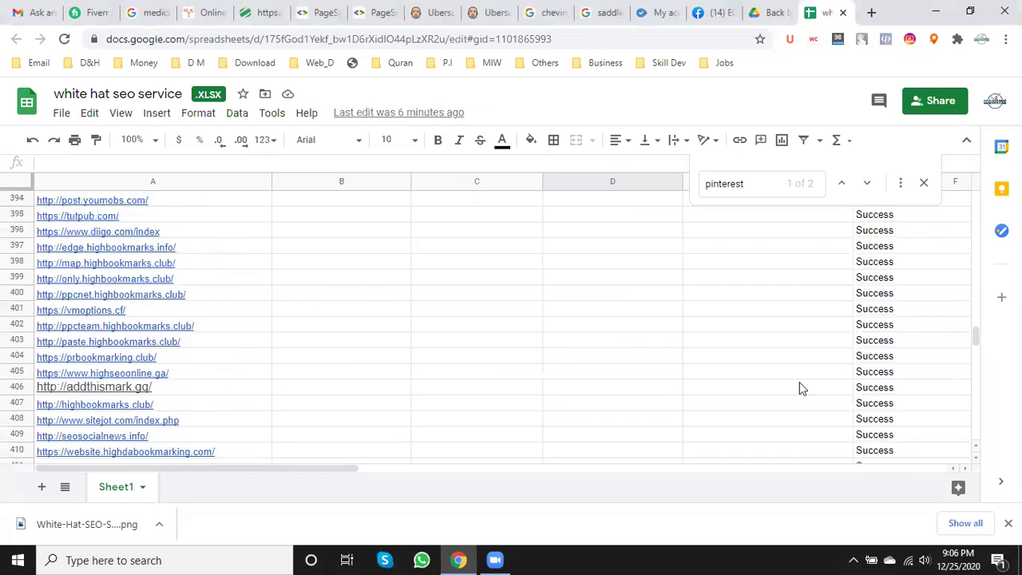
drag(969, 338, 995, 200)
scroll(194, 314, up, 2)
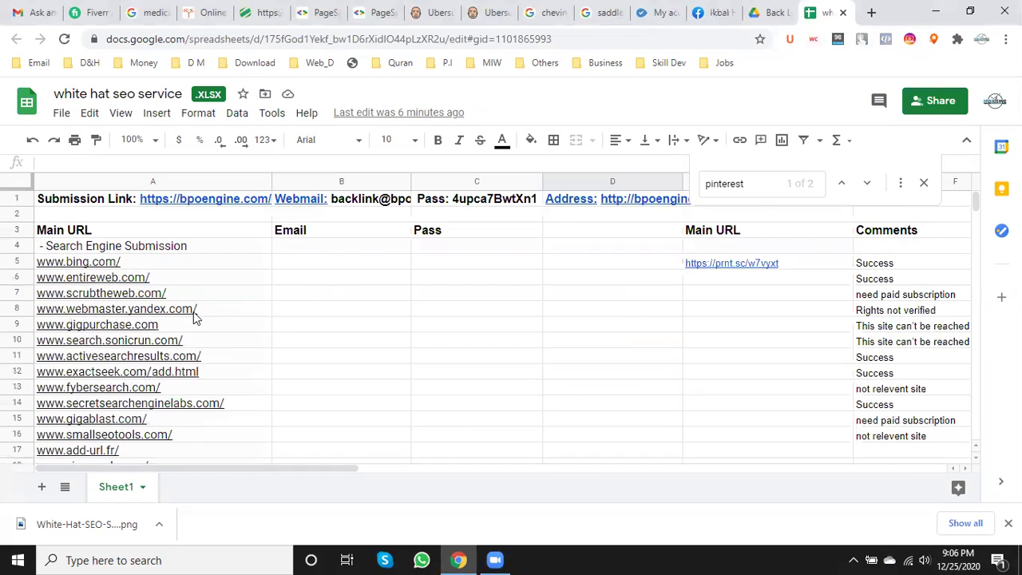
click(184, 204)
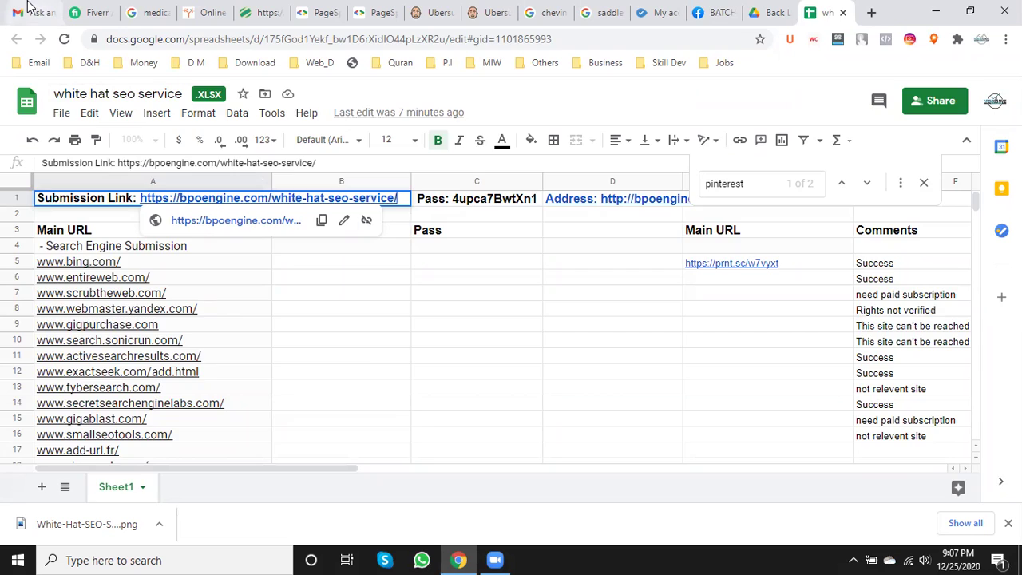
click(28, 7)
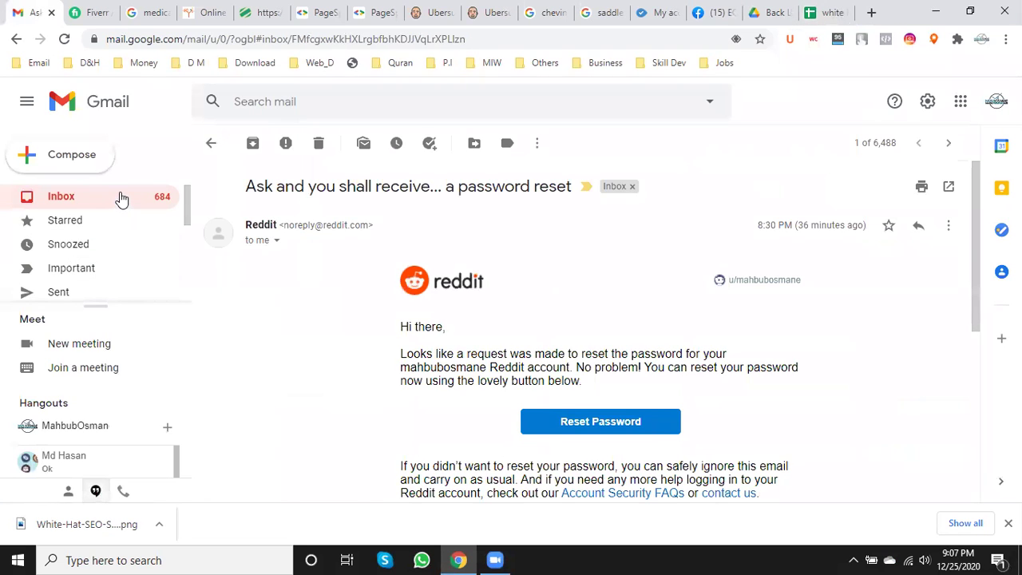
- Glance at the Reddit password-changed email, return to the inbox, then go back to the tracker sheet
click(121, 198)
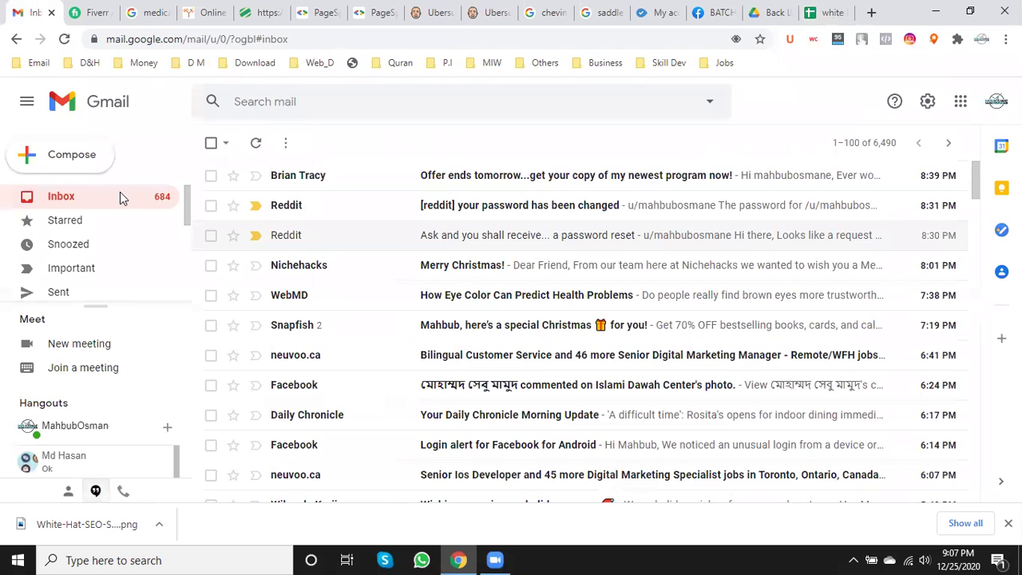
click(515, 205)
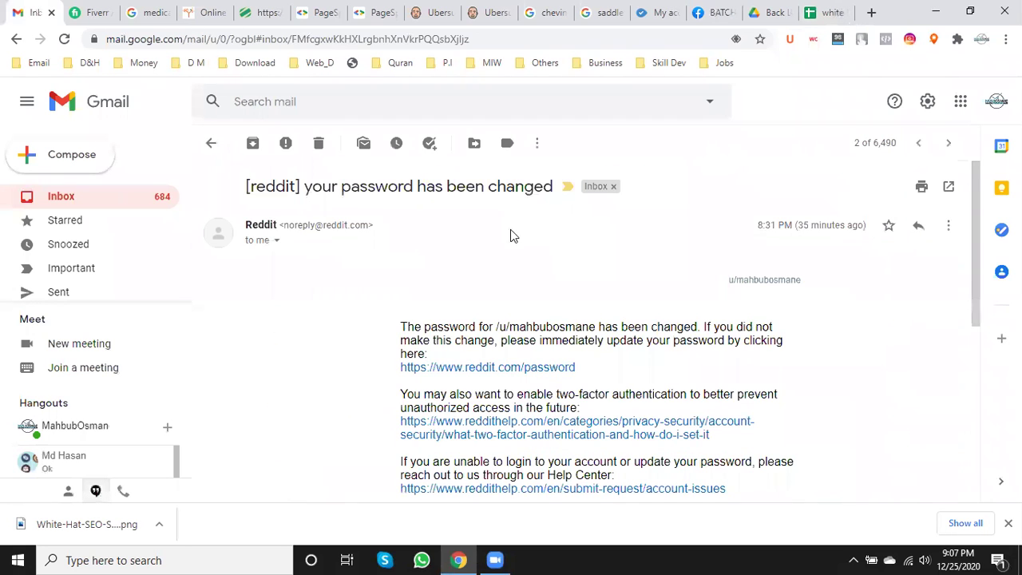
click(123, 199)
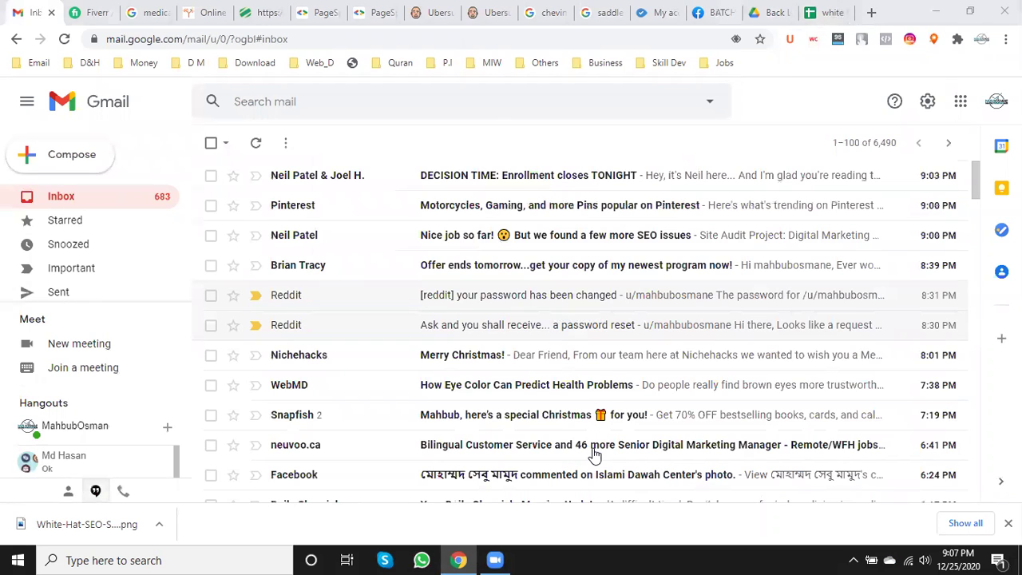
click(842, 11)
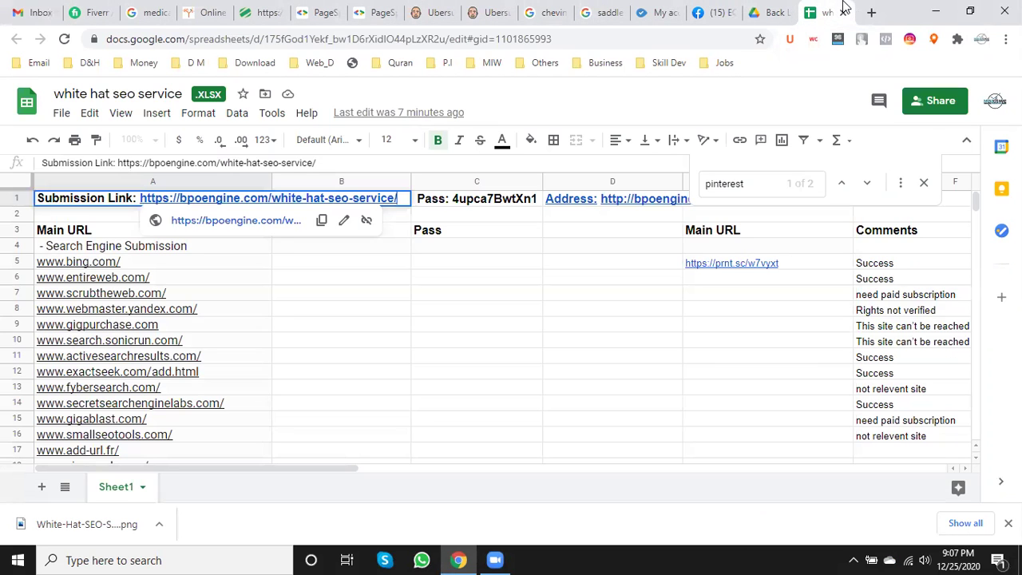
- Dismiss the A1 link preview and move to the Facebook group tab with Ctrl+Shift+Tab
click(435, 366)
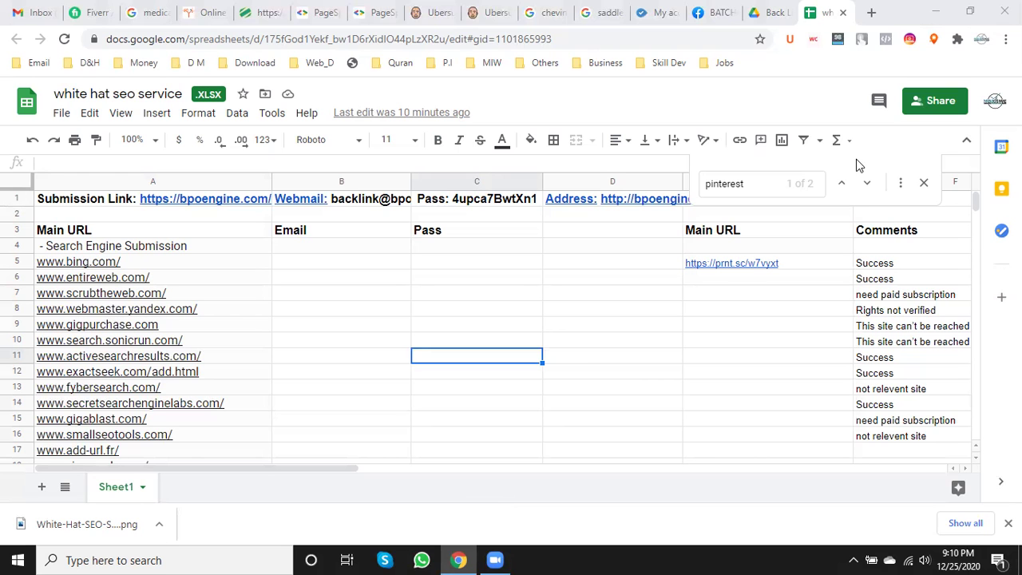
key(ctrl+shift+Tab)
key(ctrl+shift+Tab)
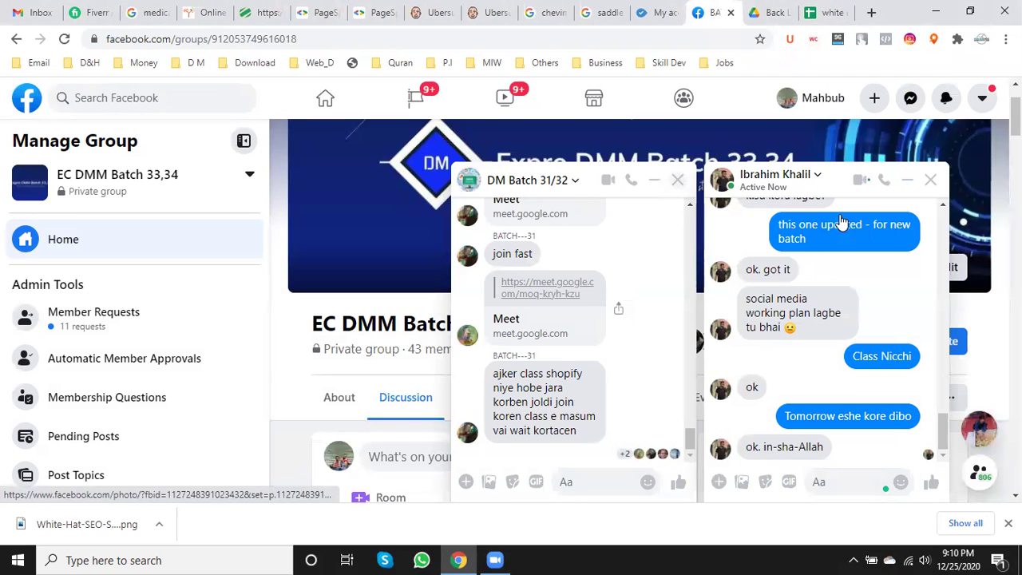
- Close both Messenger chat windows on the Facebook group page, then go to the Gmail inbox
click(939, 186)
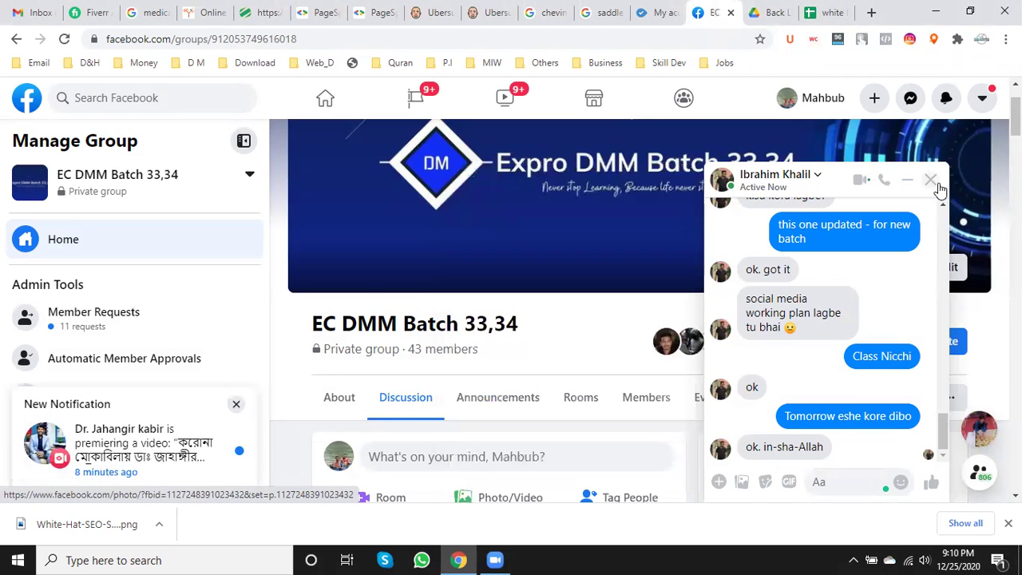
click(936, 185)
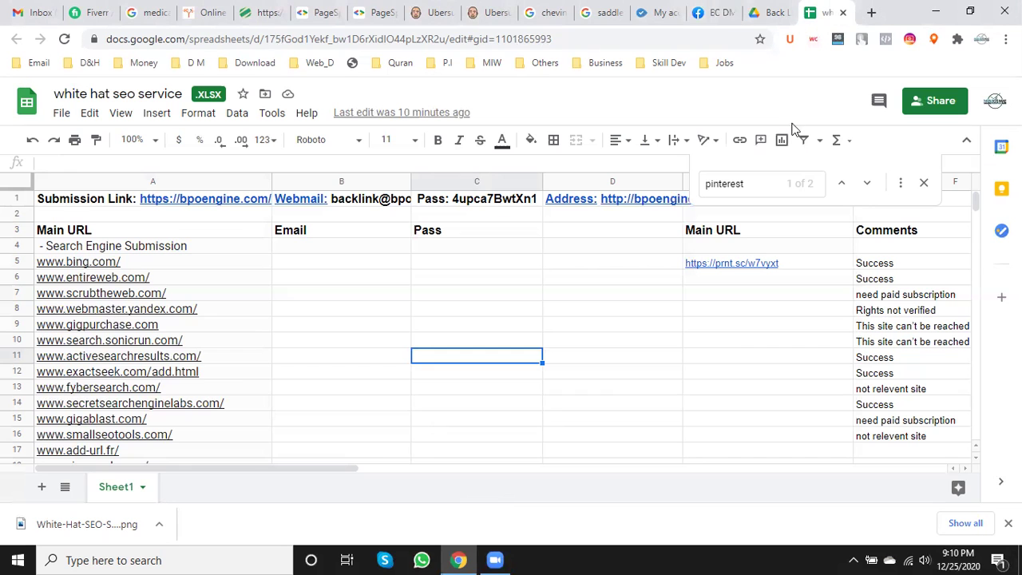
click(832, 12)
click(34, 10)
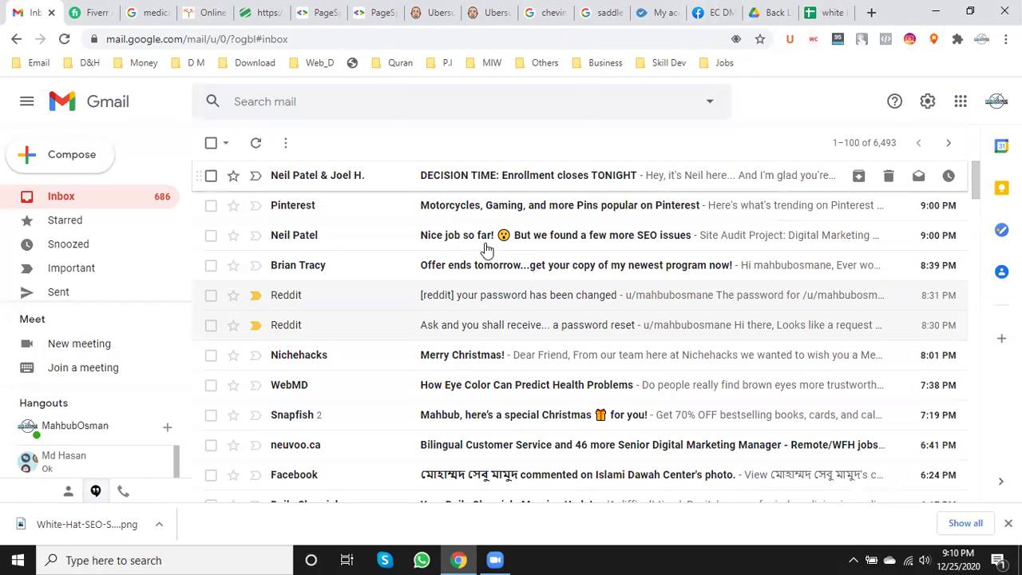
- Scroll down the inbox to tick the Thomas Industry Upd. message, then scroll back to the top
scroll(507, 282, down, 3)
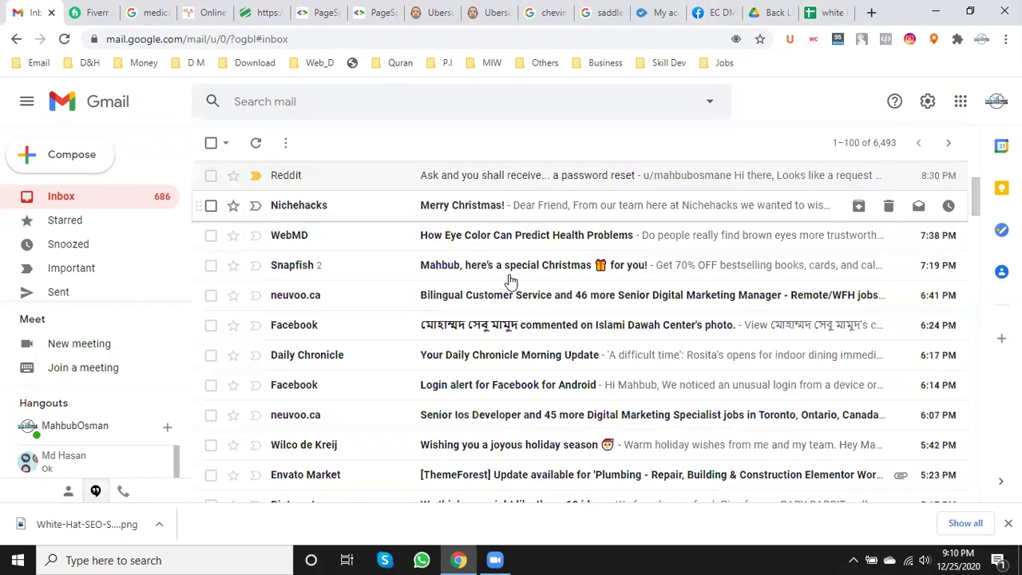
scroll(511, 281, down, 1)
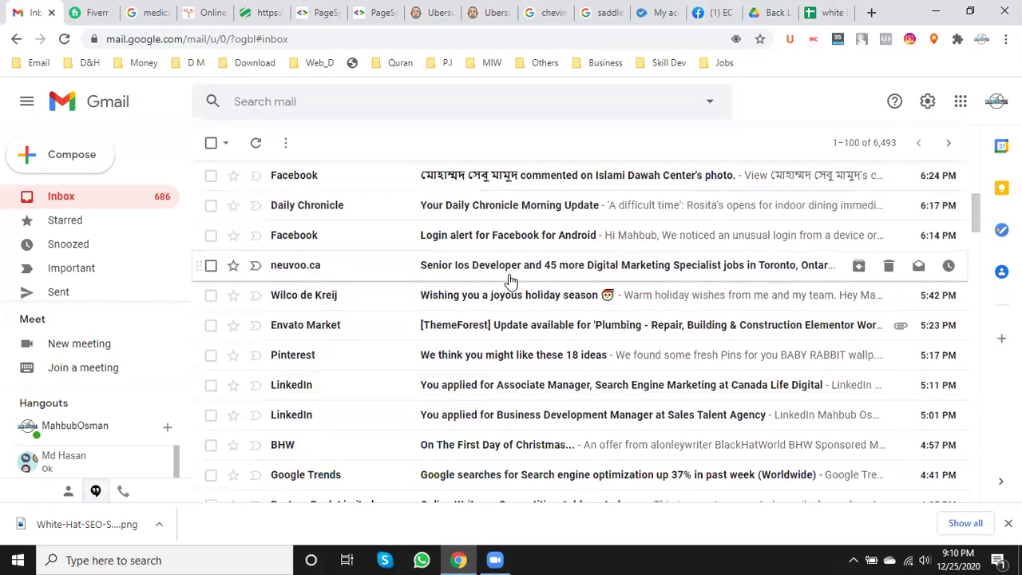
scroll(511, 281, down, 1)
scroll(511, 281, down, 2)
scroll(511, 279, down, 1)
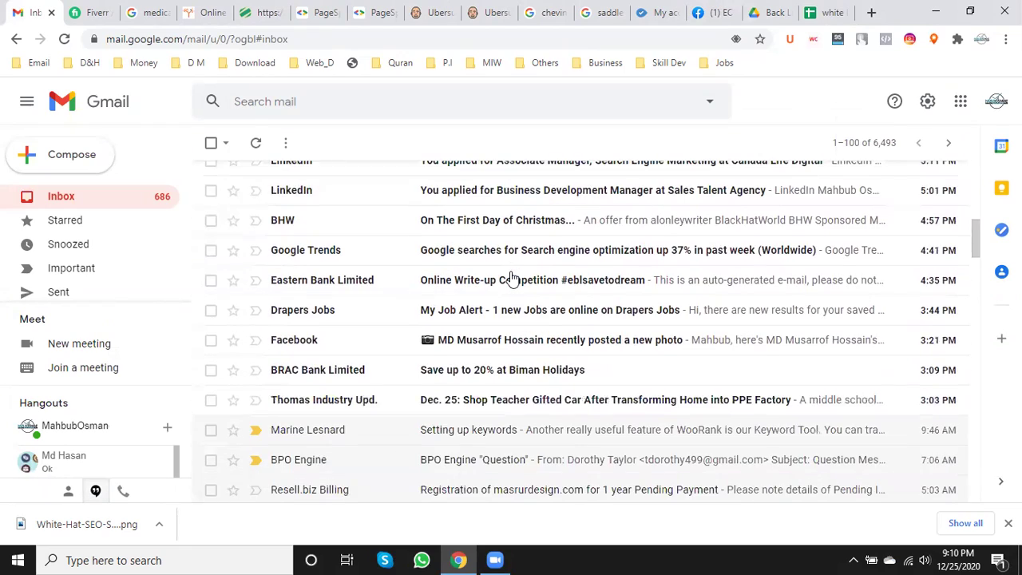
scroll(511, 278, down, 1)
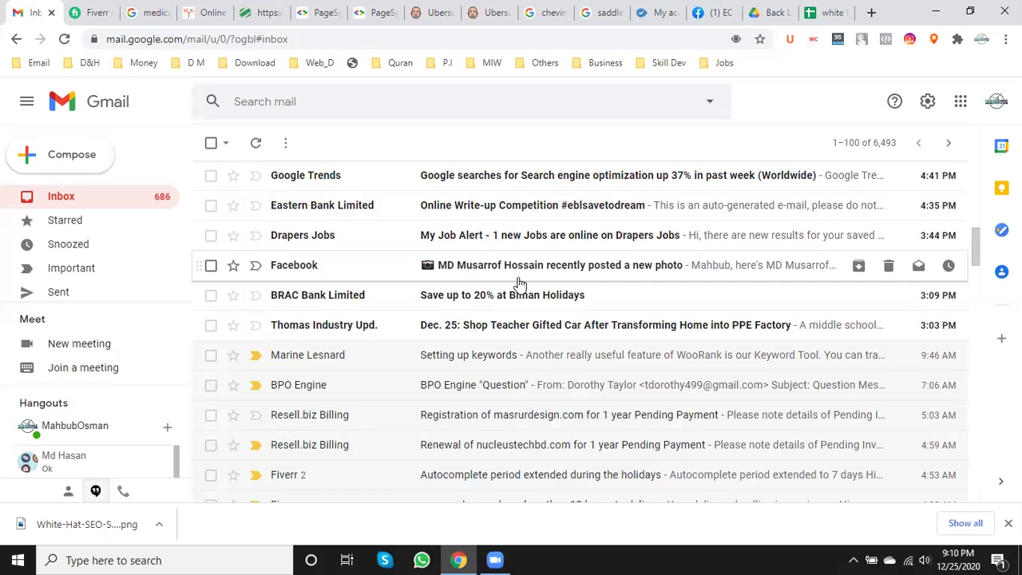
click(211, 325)
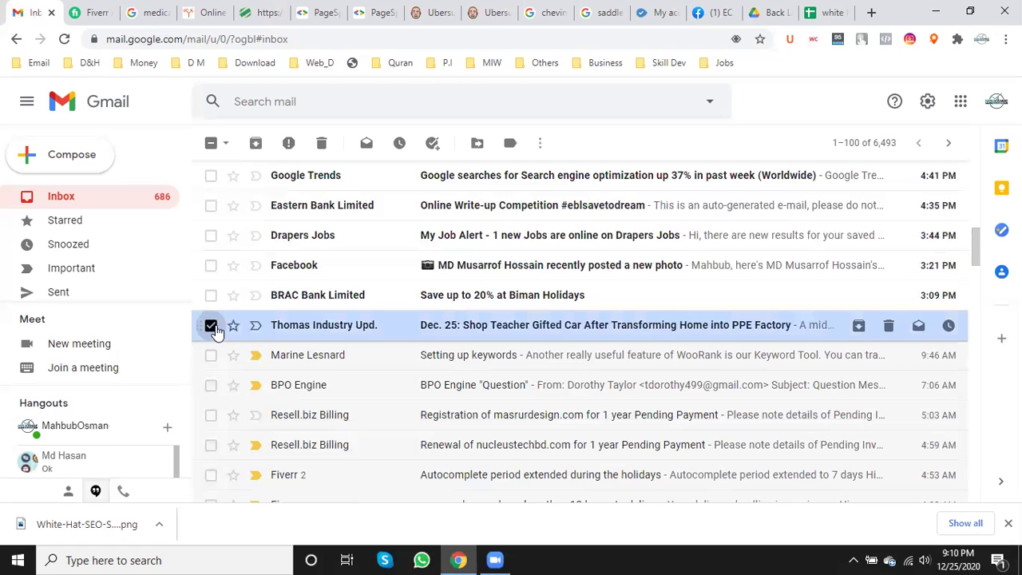
scroll(214, 330, up, 2)
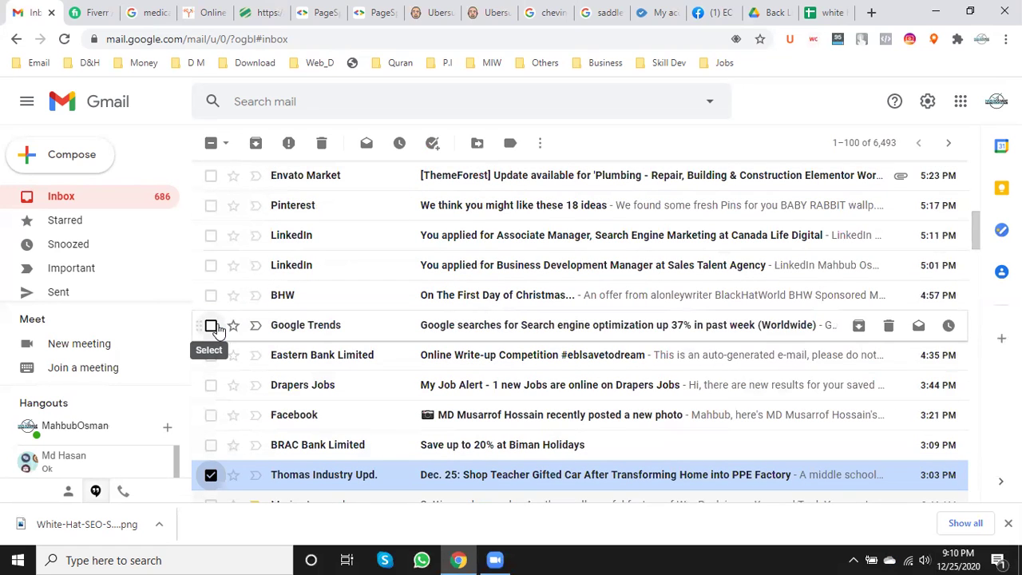
scroll(217, 329, up, 2)
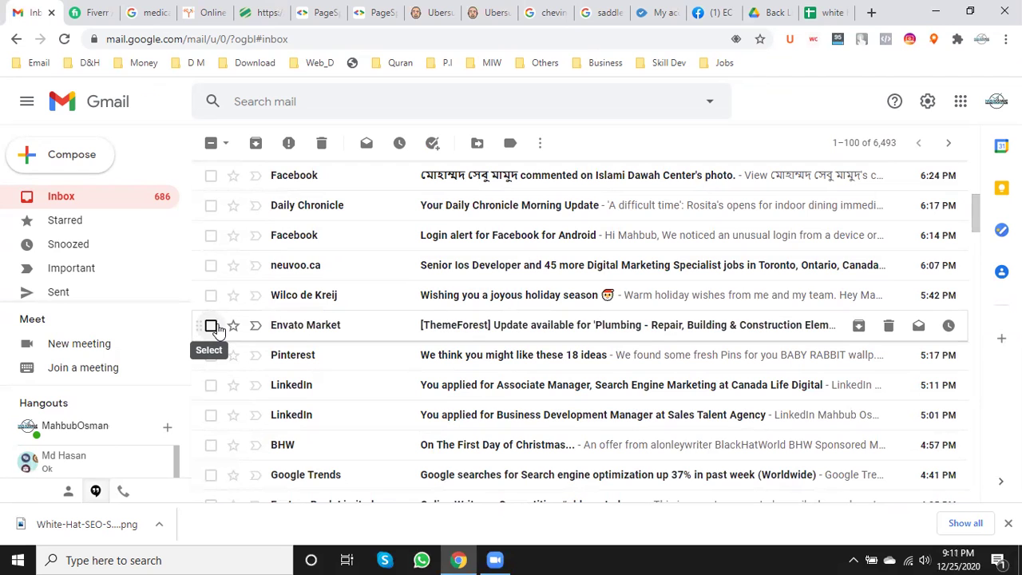
scroll(217, 330, up, 1)
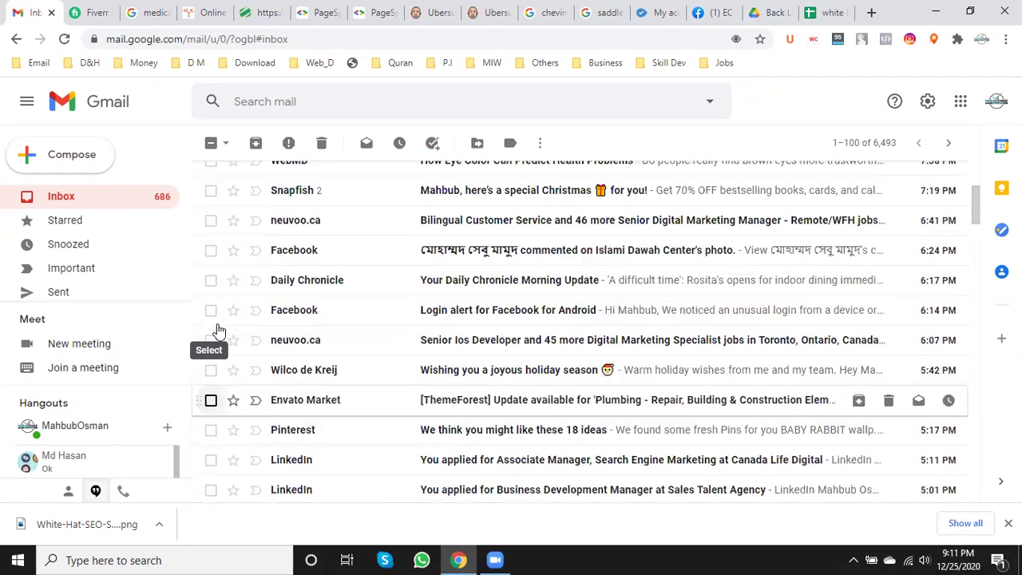
scroll(217, 328, up, 1)
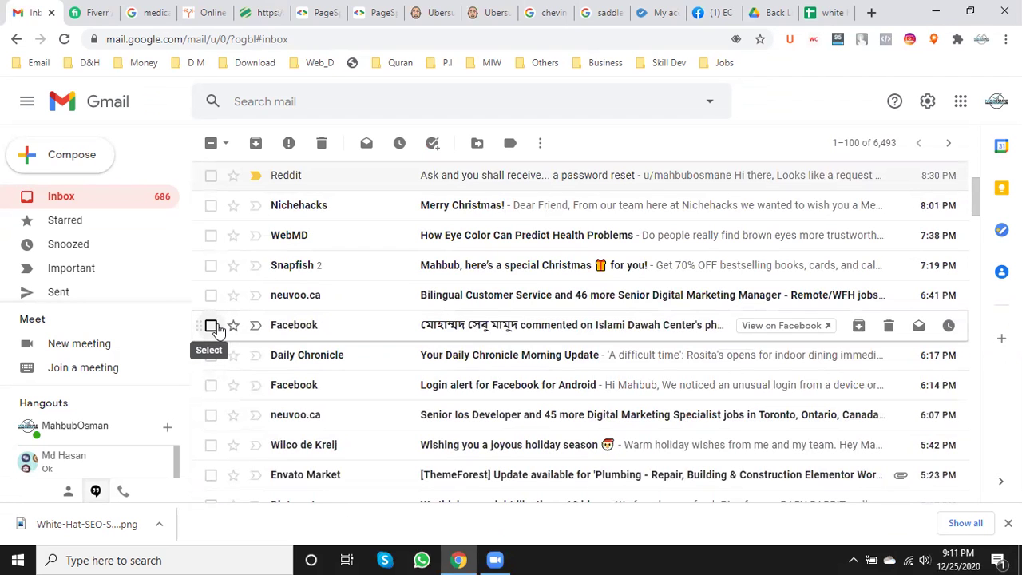
scroll(217, 329, up, 1)
scroll(231, 328, up, 1)
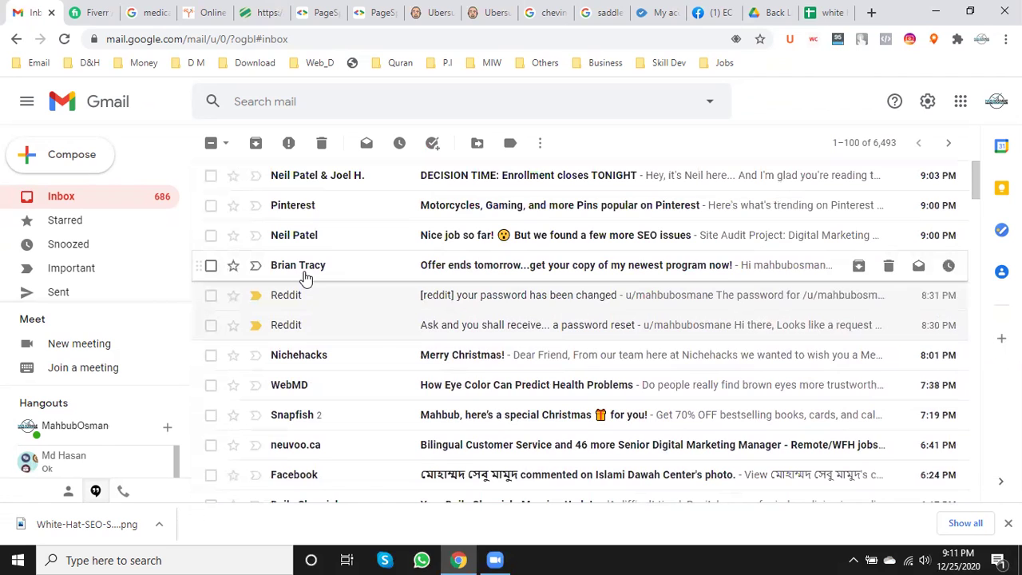
mouse_move(303, 276)
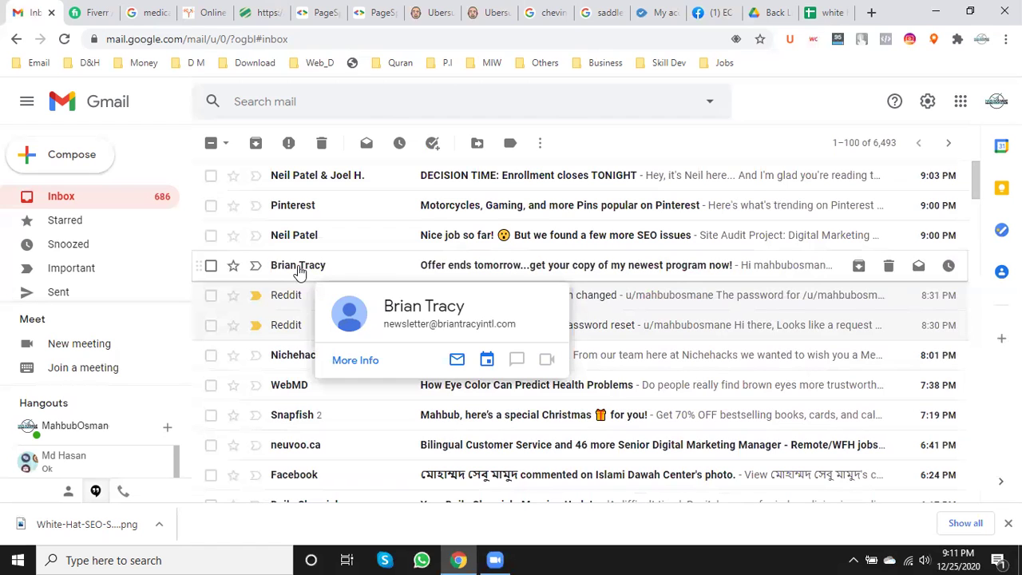
- Open the 'Nice job so far!' email's SEE ALL ISSUES report in a new tab, then start a blank tab
click(466, 234)
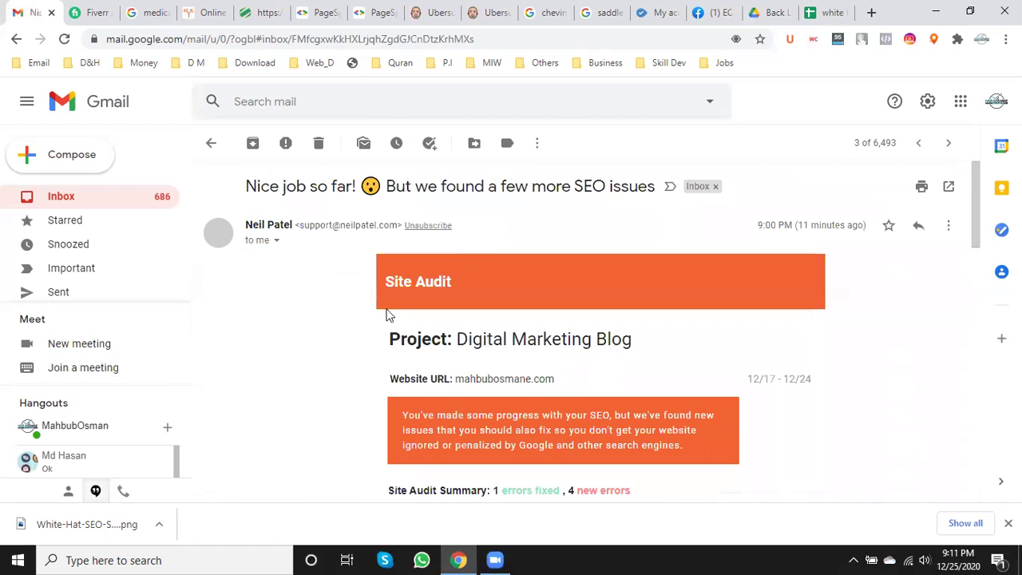
scroll(310, 364, down, 5)
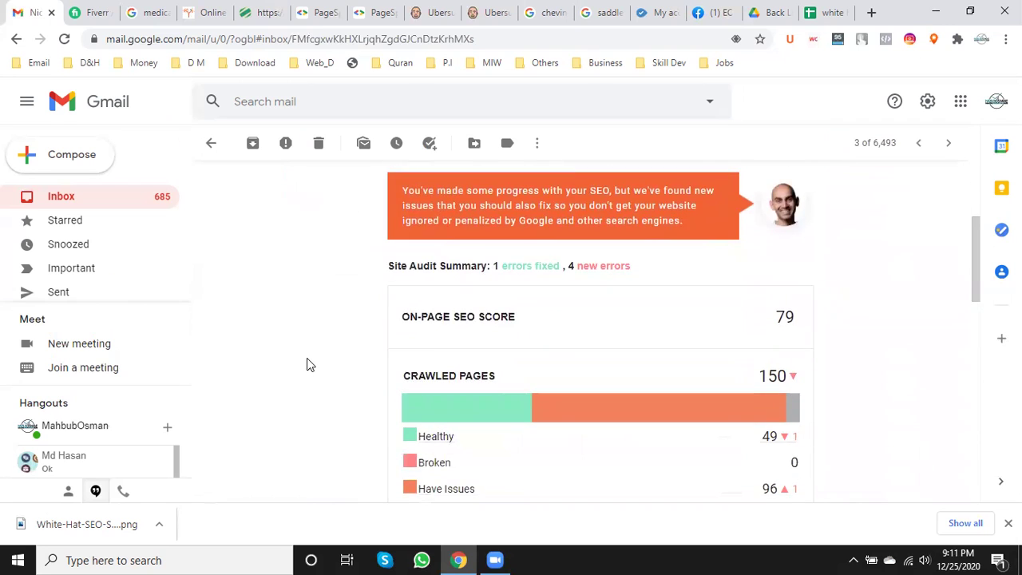
scroll(310, 364, down, 7)
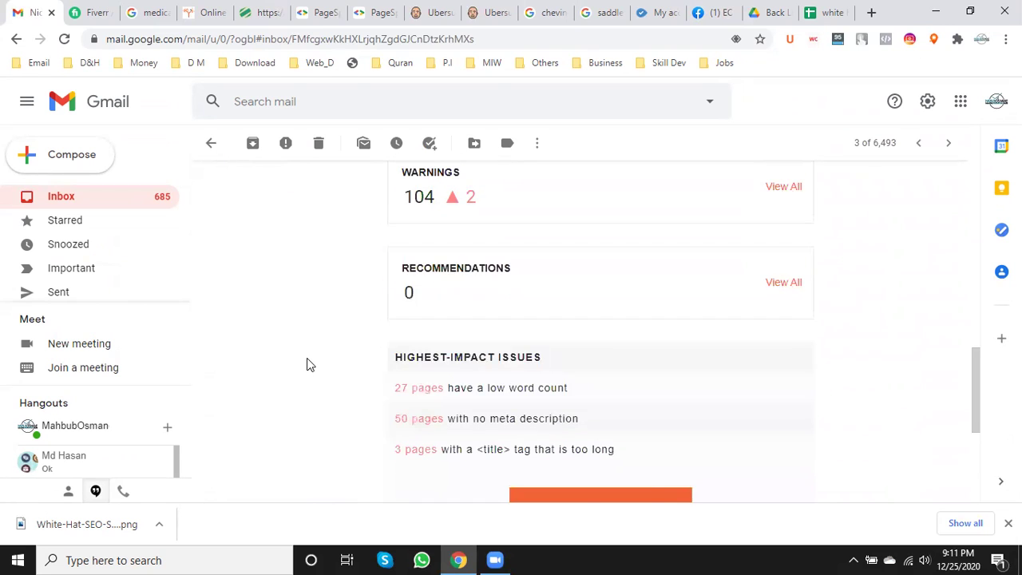
scroll(360, 362, down, 1)
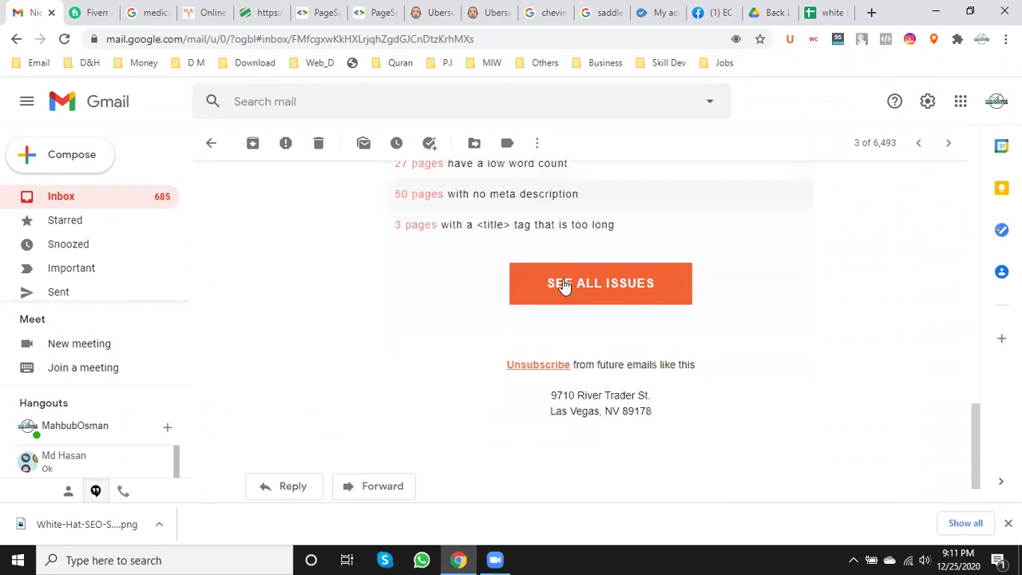
right_click(608, 286)
click(622, 290)
click(222, 146)
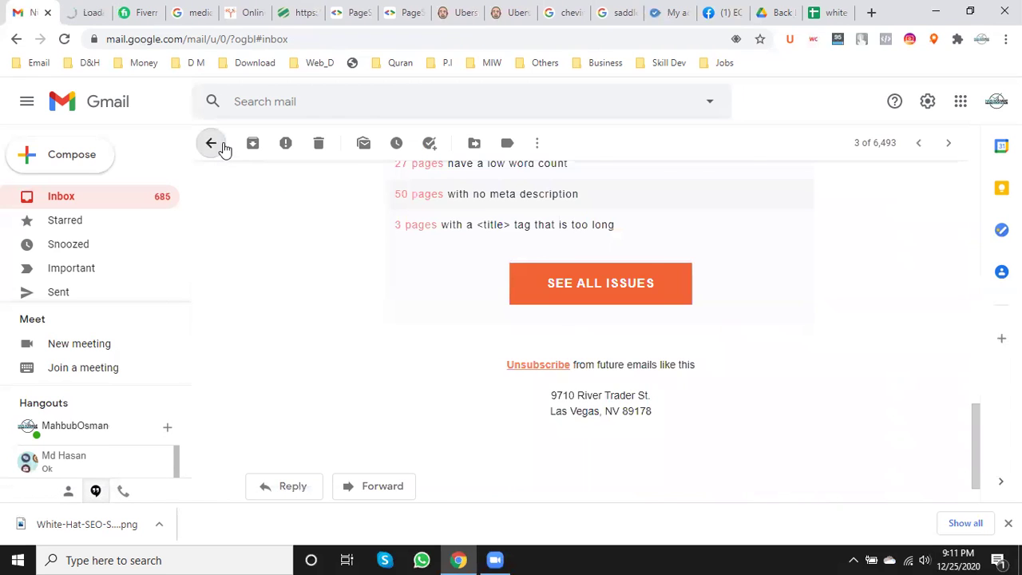
click(869, 13)
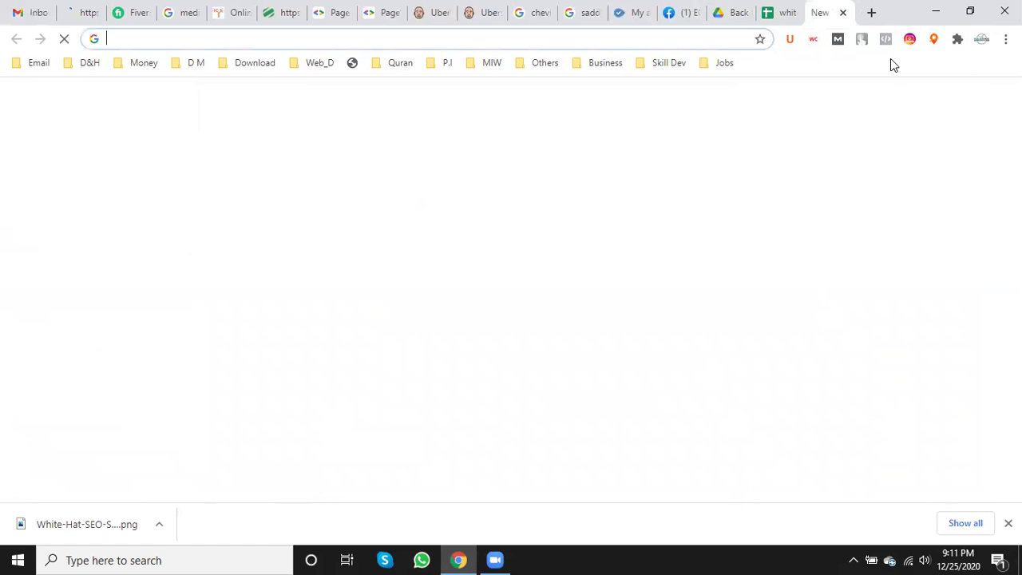
- Load the mahbubosmane.com site from the suggested address
text(ma)
key(Right)
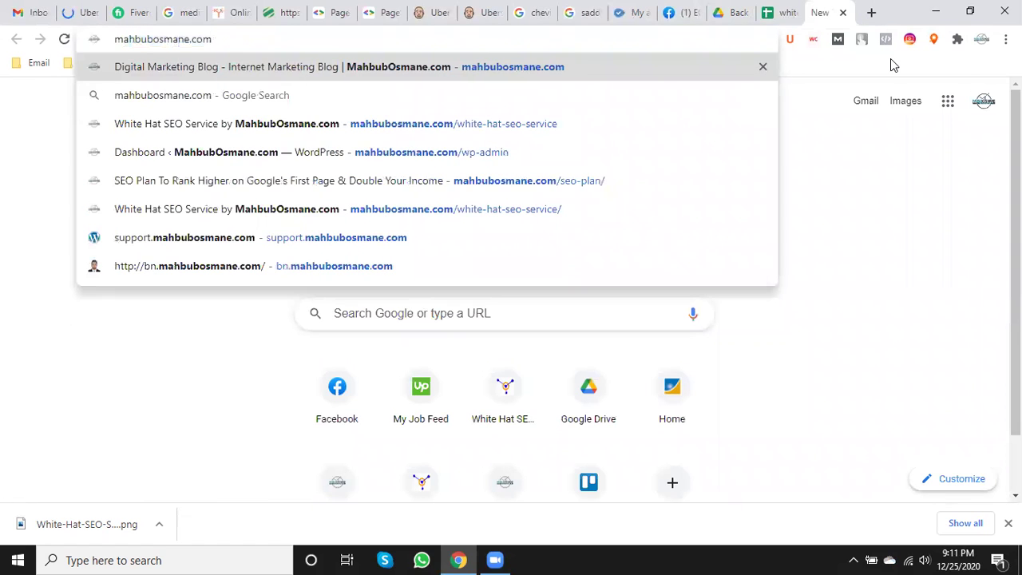
key(Return)
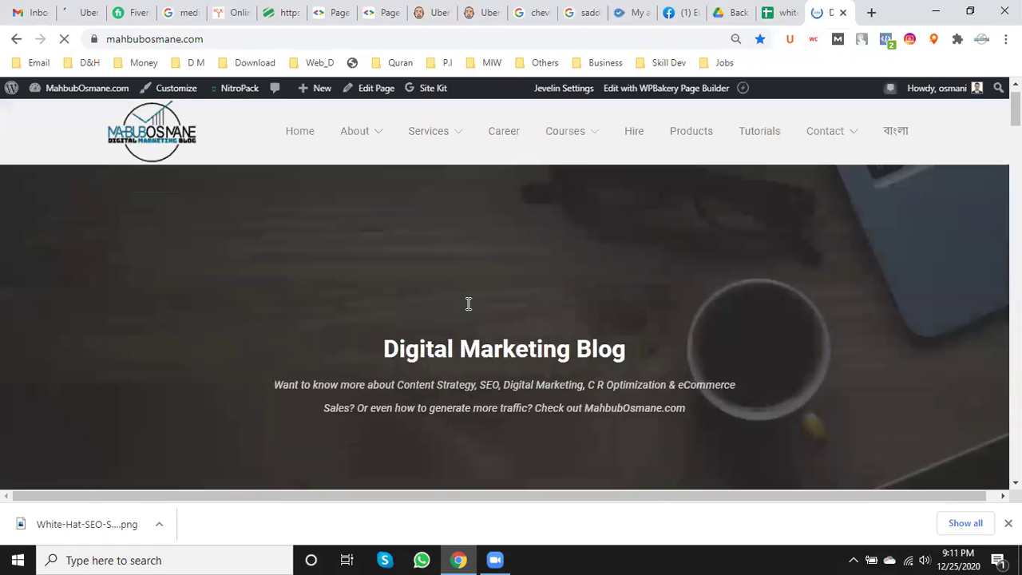
- Scroll the blog listing down to the 'What's Next for Digital Currencies Post Pandemic?' post
scroll(469, 304, down, 1)
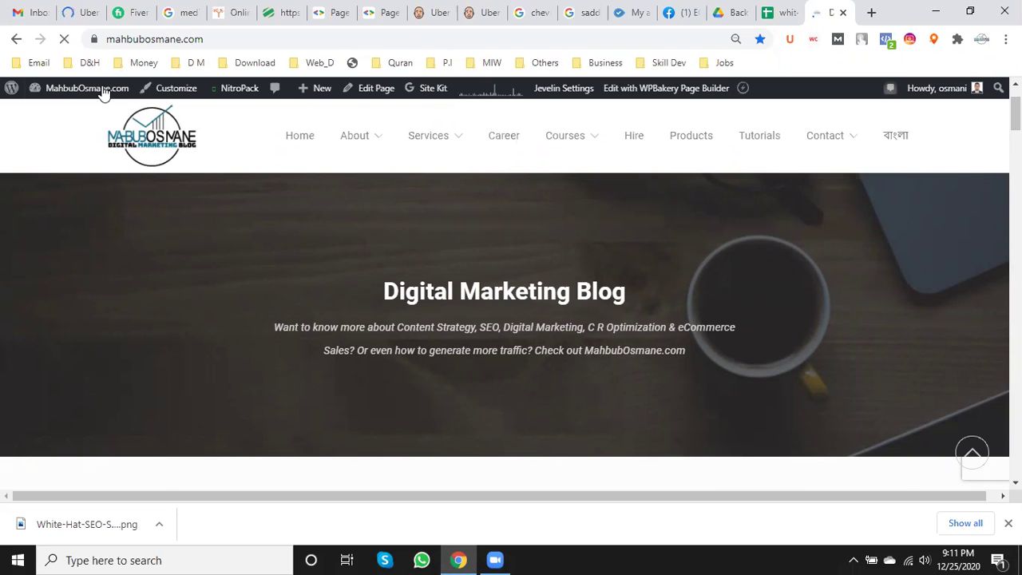
scroll(102, 93, down, 2)
scroll(454, 302, down, 1)
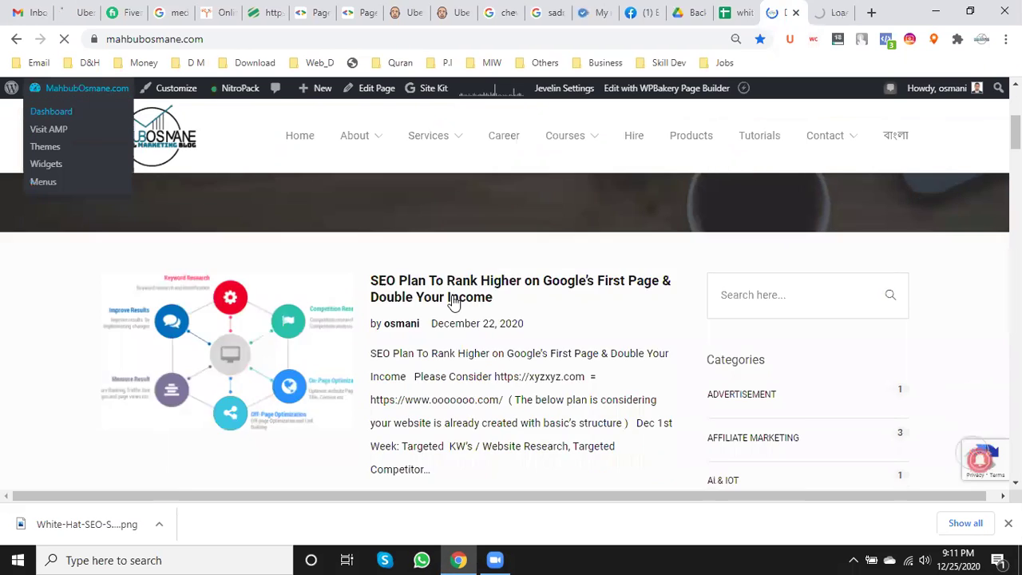
scroll(454, 303, down, 3)
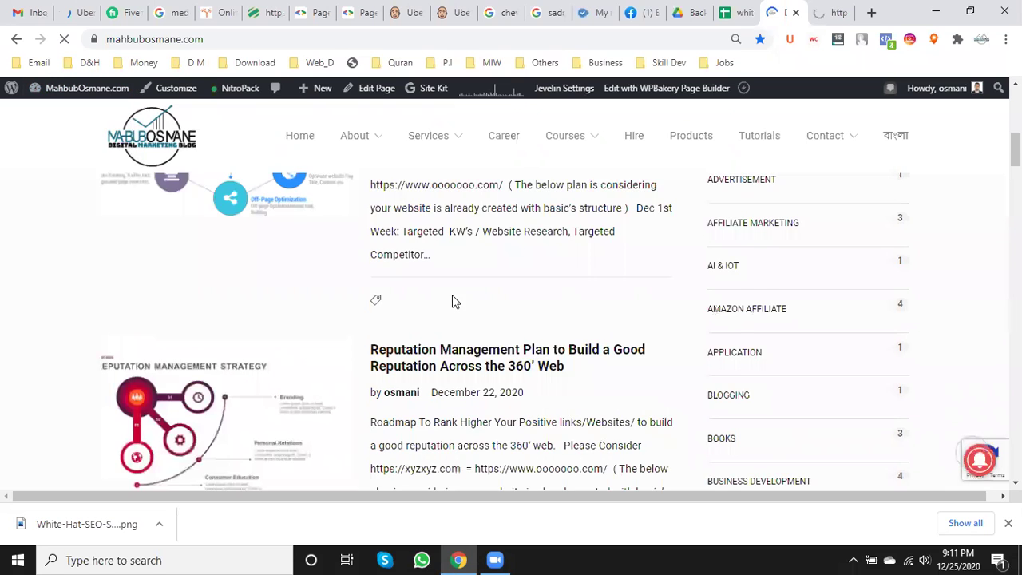
scroll(452, 301, down, 2)
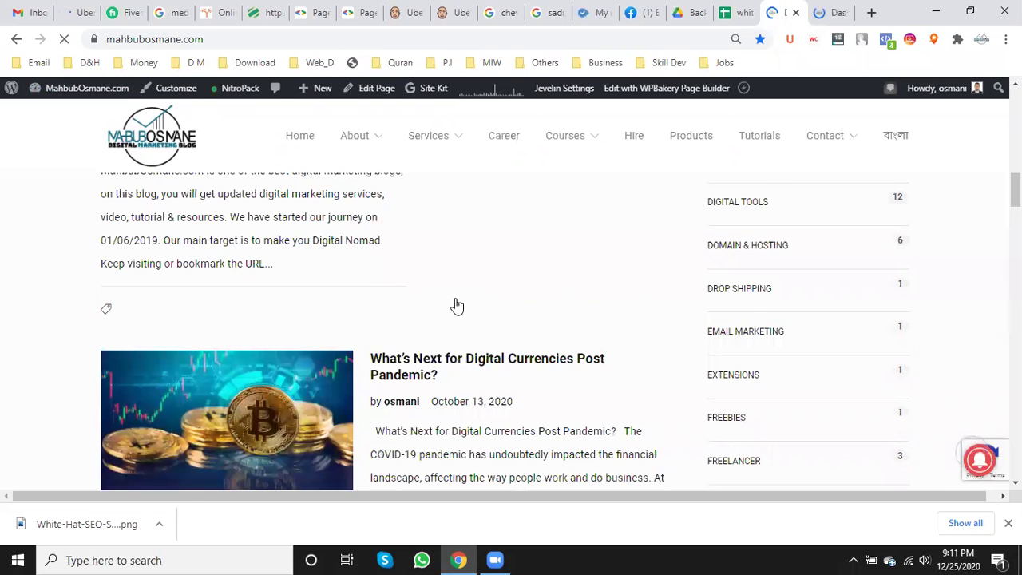
scroll(454, 303, down, 1)
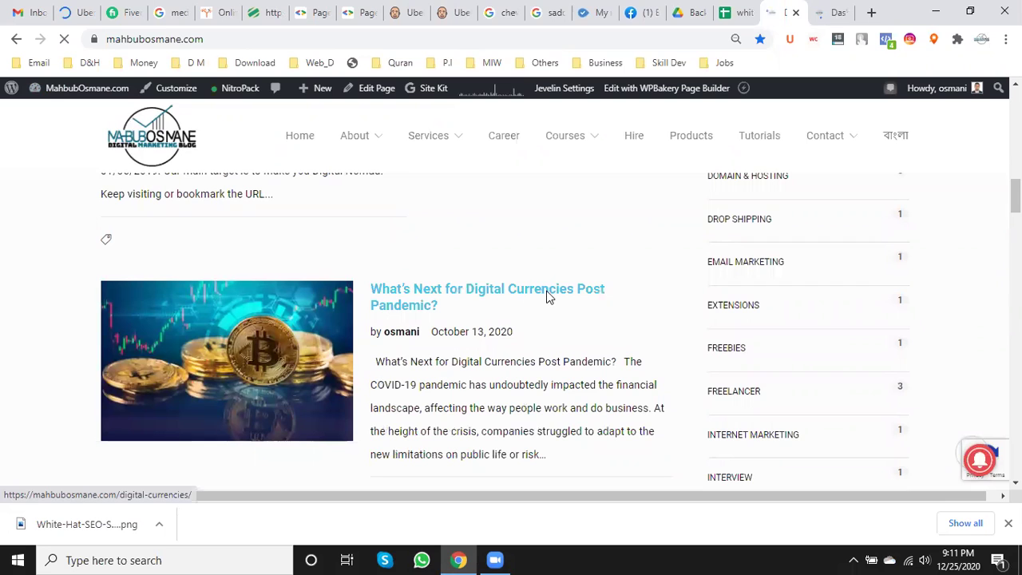
- Open the digital currencies post in a new tab and switch to it
right_click(597, 300)
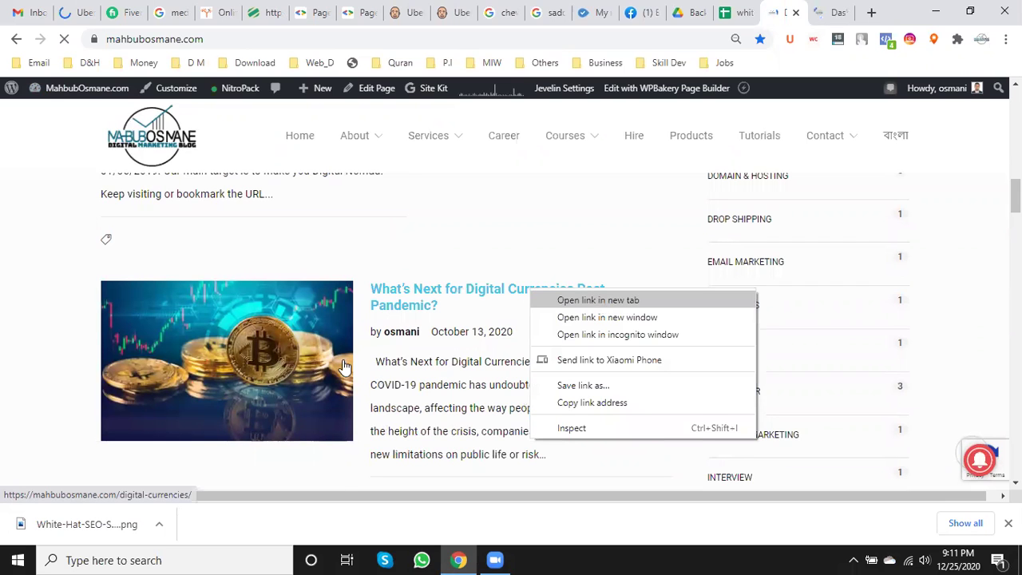
click(598, 300)
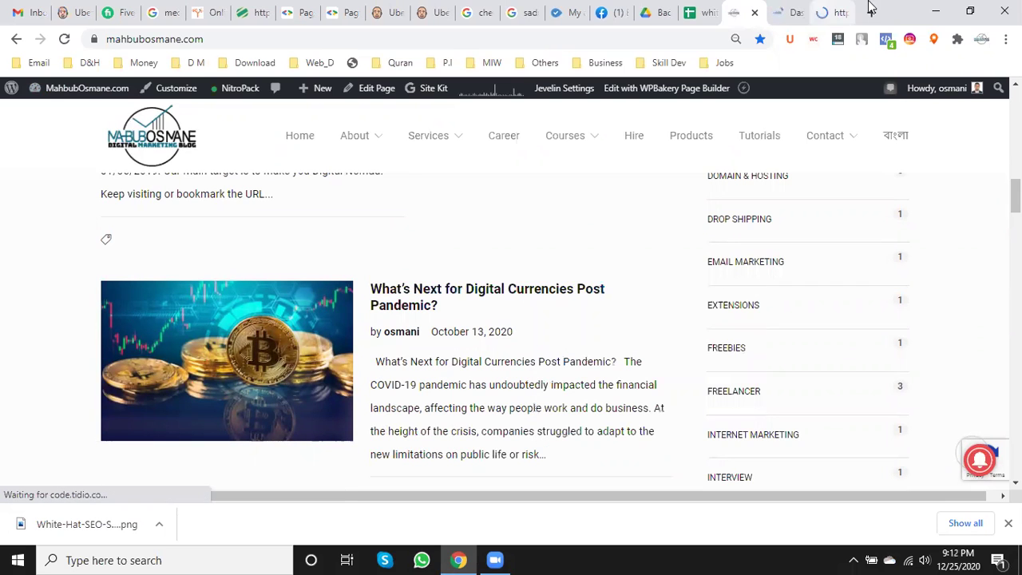
click(829, 8)
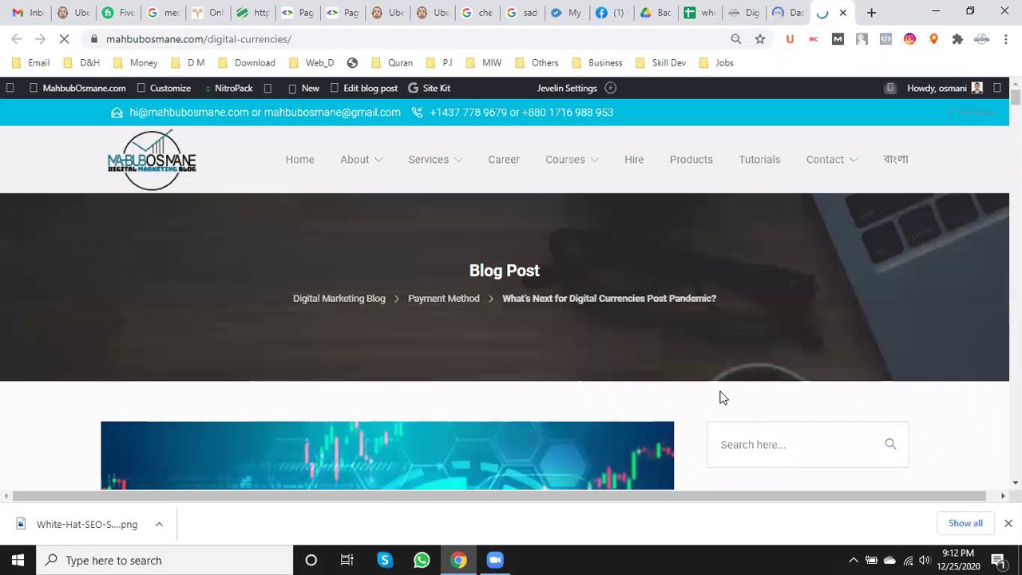
- Read through the digital currencies article
scroll(417, 260, down, 2)
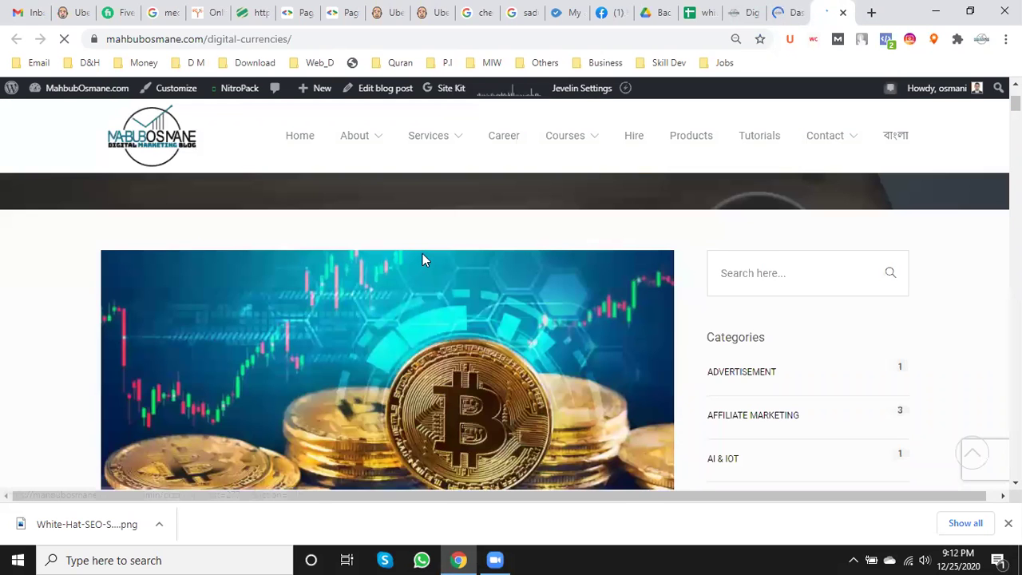
scroll(422, 253, down, 2)
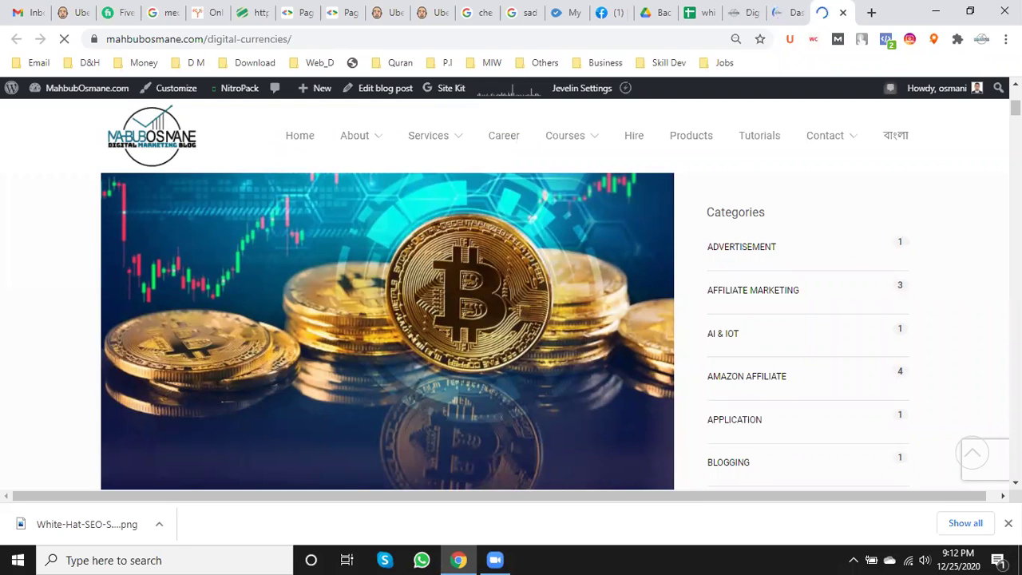
scroll(511, 319, down, 1)
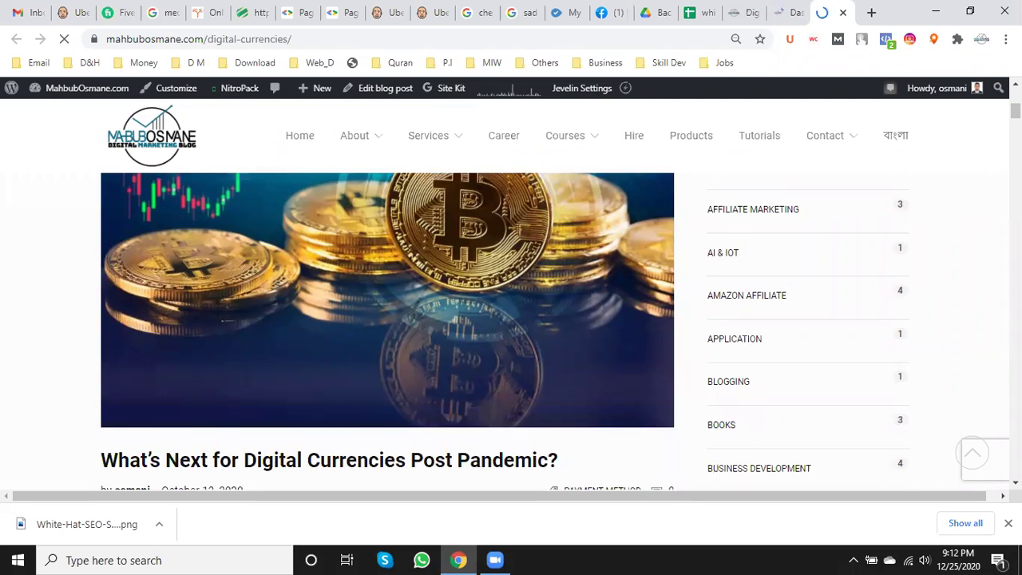
scroll(511, 319, down, 6)
scroll(511, 319, down, 5)
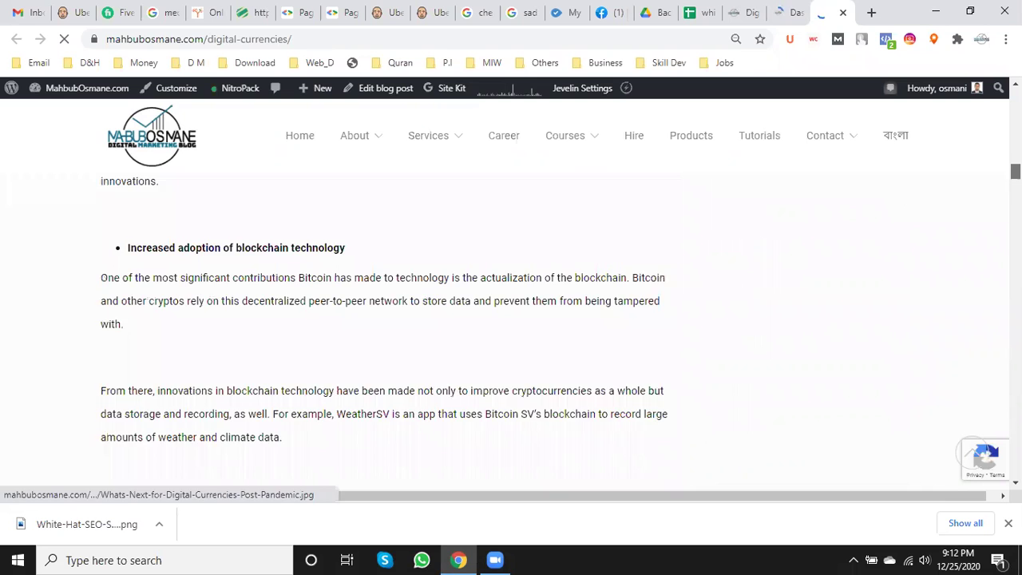
scroll(741, 346, down, 10)
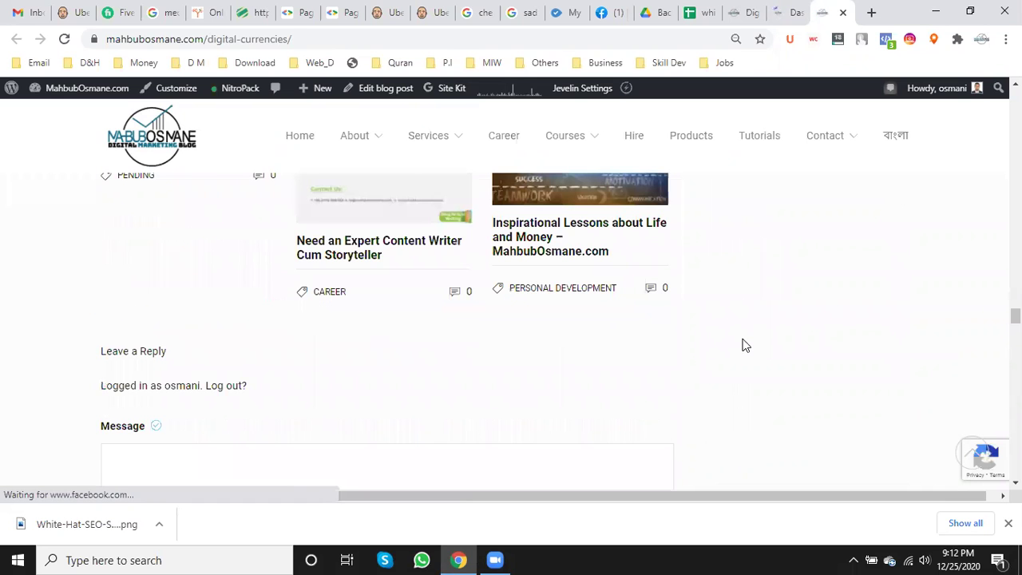
scroll(742, 346, up, 3)
scroll(743, 343, up, 3)
scroll(743, 337, down, 3)
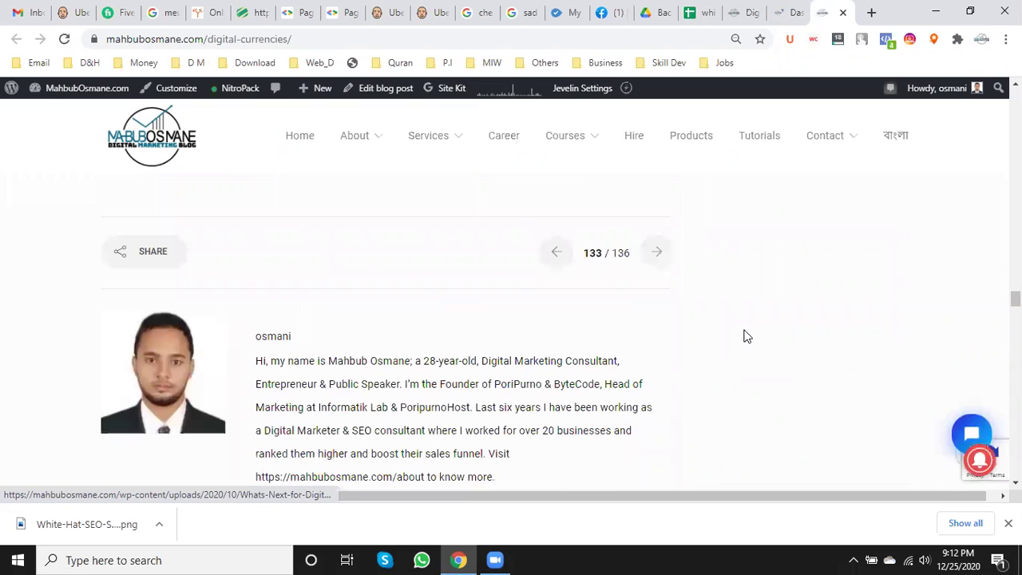
scroll(748, 330, down, 1)
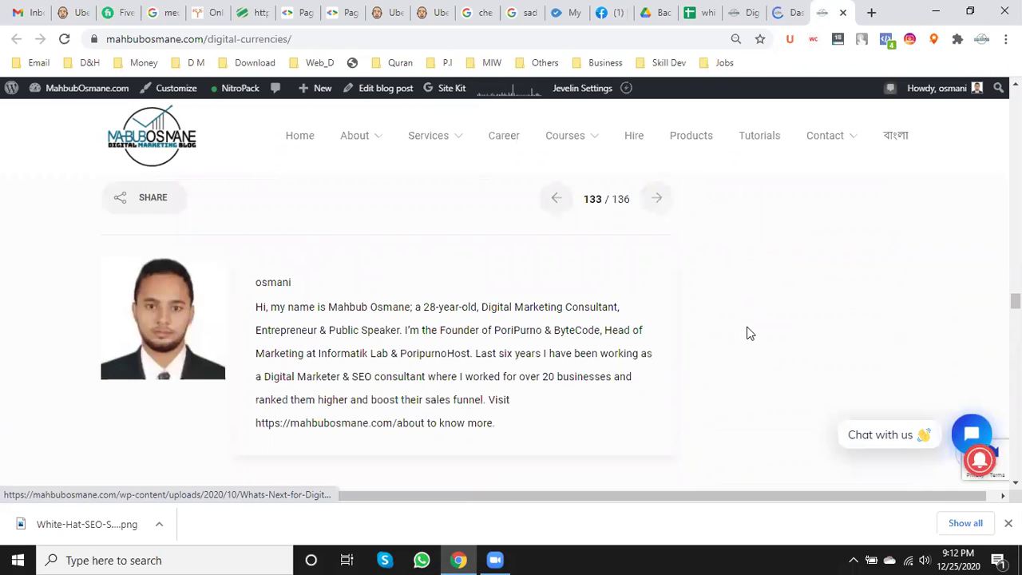
scroll(311, 395, up, 1)
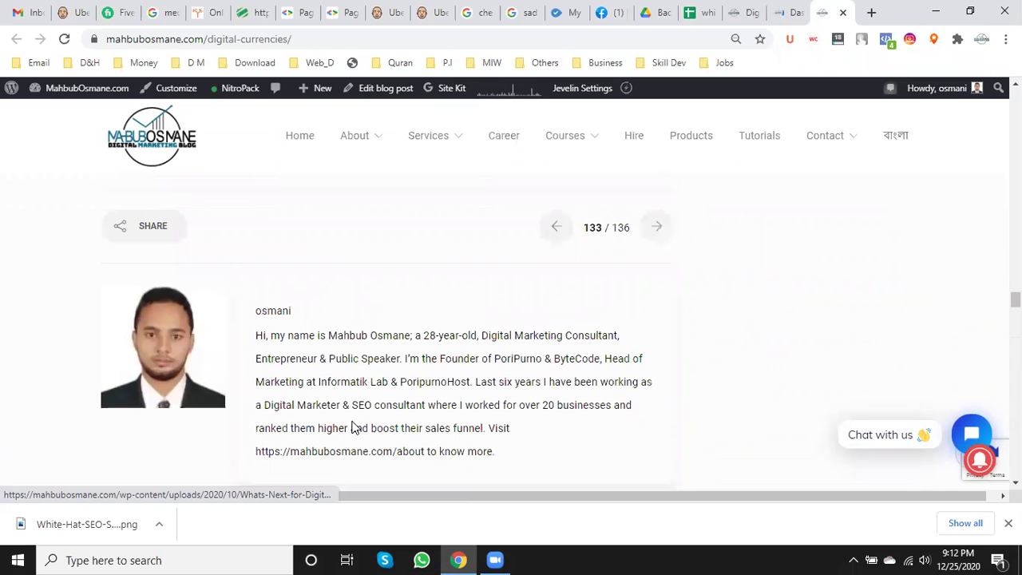
scroll(352, 415, up, 3)
scroll(353, 410, down, 10)
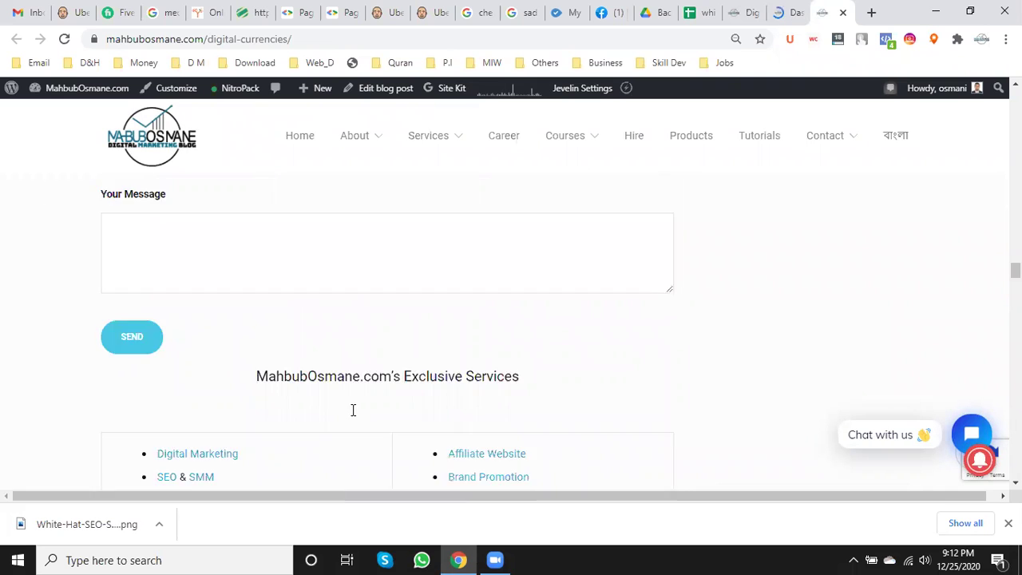
scroll(353, 411, up, 5)
scroll(181, 293, up, 2)
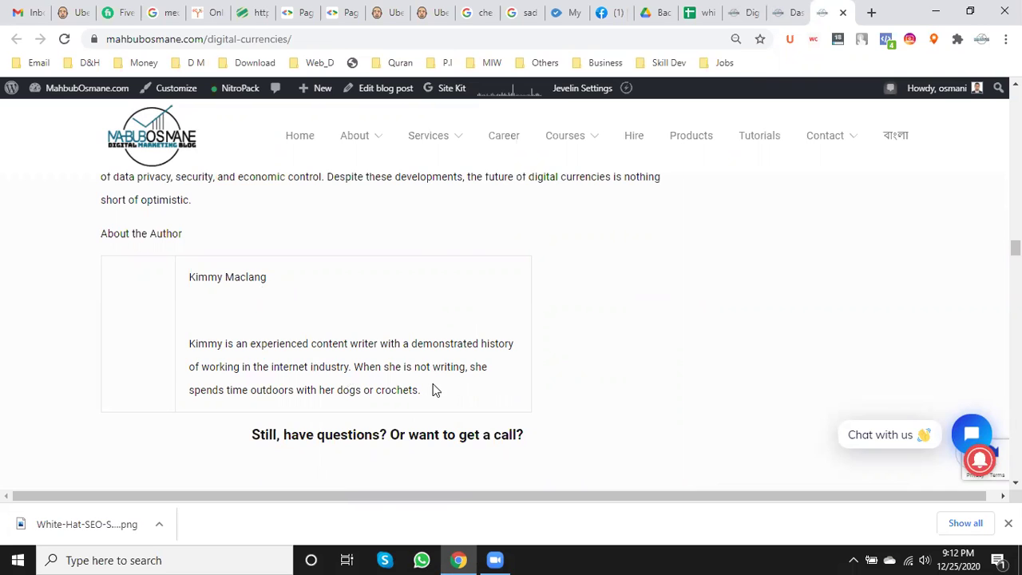
- Select the About the Author heading, then return to the top of the post
scroll(72, 303, up, 1)
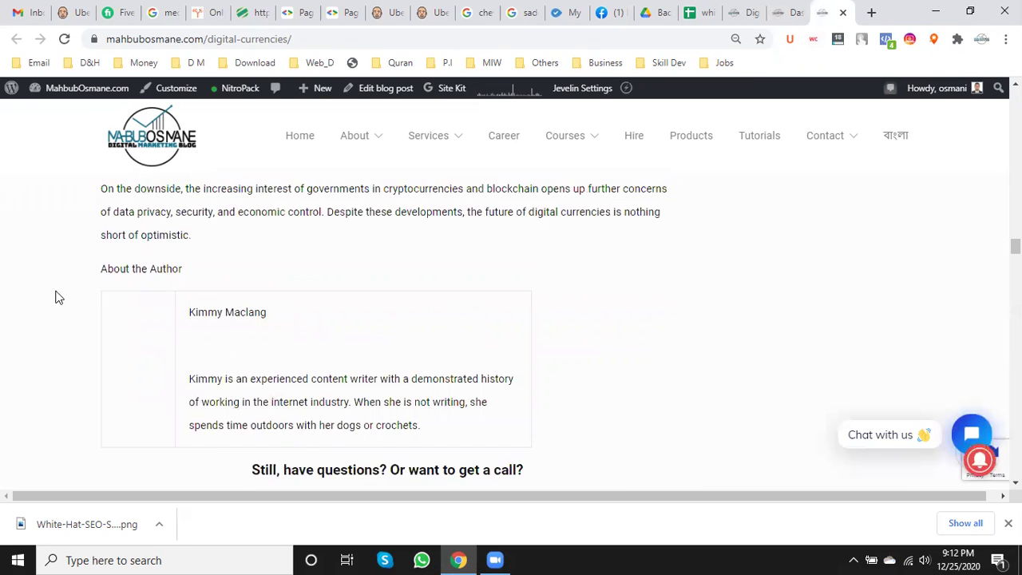
scroll(80, 295, up, 1)
triple_click(141, 284)
scroll(364, 423, up, 15)
scroll(362, 413, up, 5)
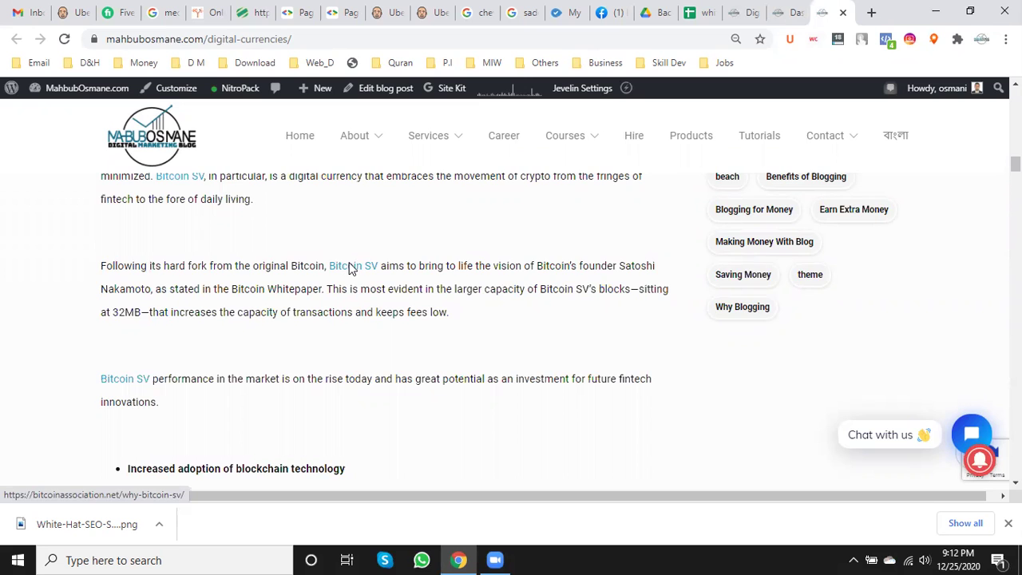
scroll(349, 269, up, 15)
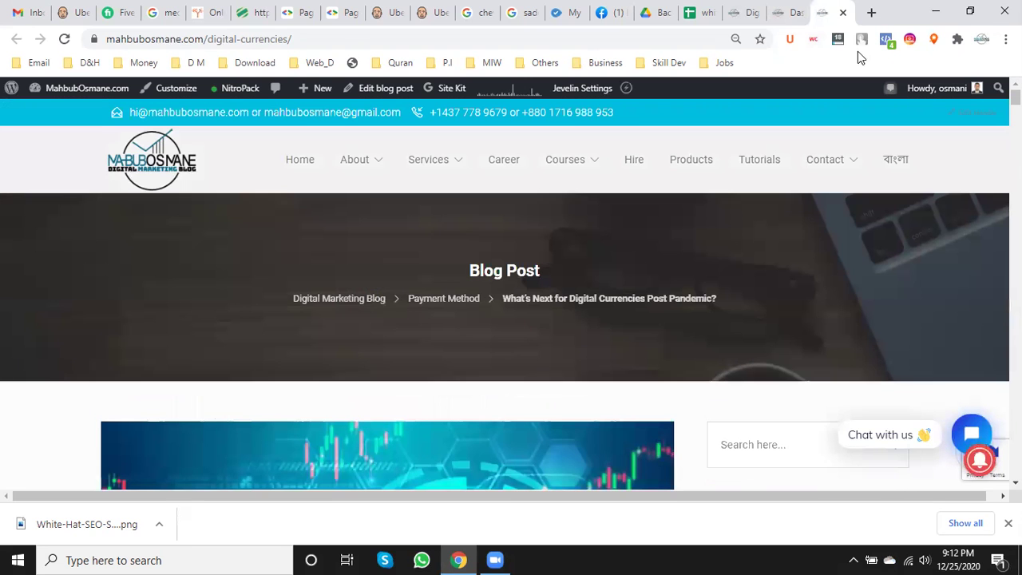
- Close the digital currencies post, review the Dashboard stats, and close the wp-admin tab with Ctrl+W
click(844, 12)
scroll(481, 257, down, 10)
scroll(481, 263, down, 1)
scroll(479, 263, up, 6)
scroll(486, 258, down, 2)
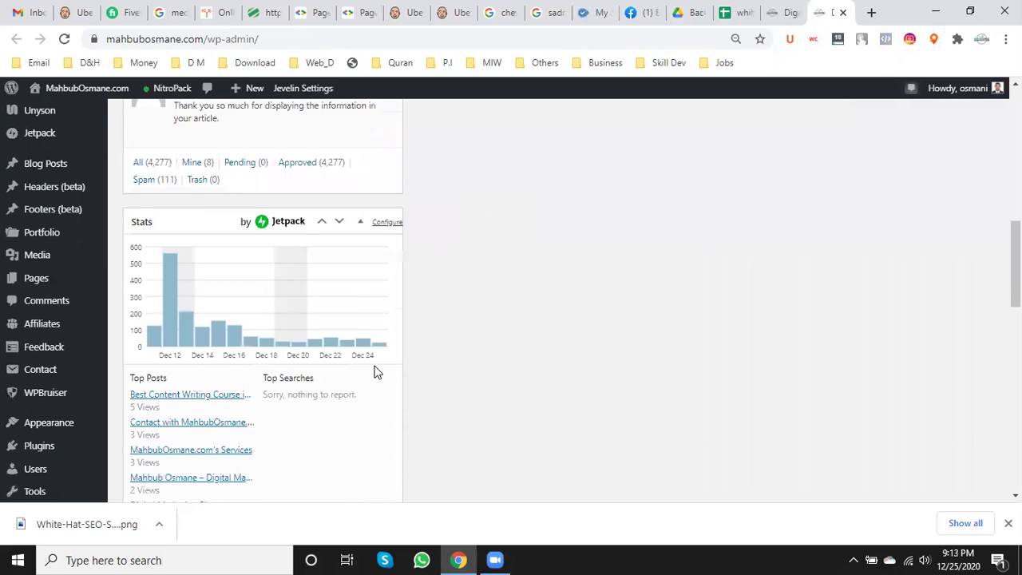
scroll(377, 368, down, 1)
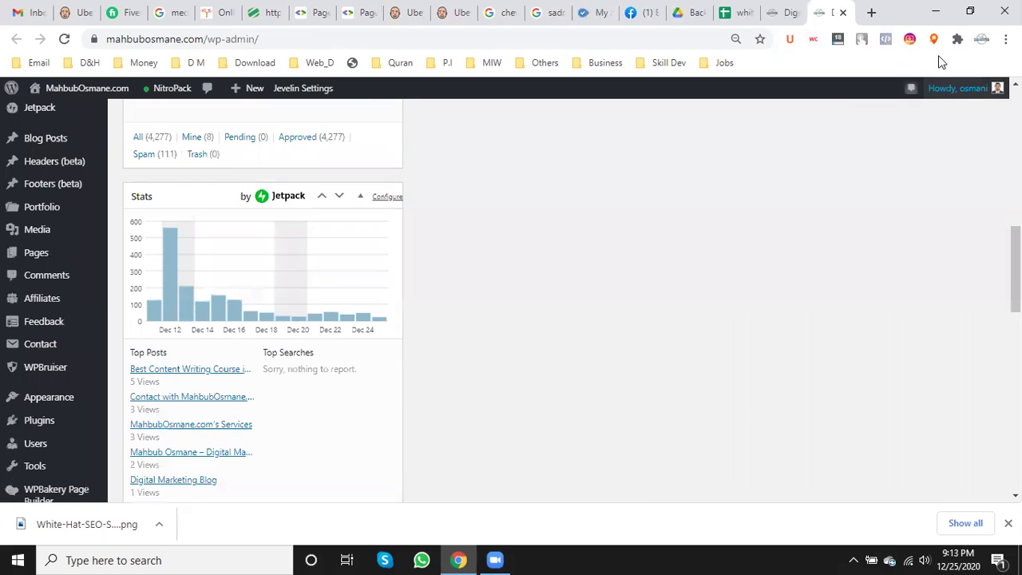
key(ctrl+w)
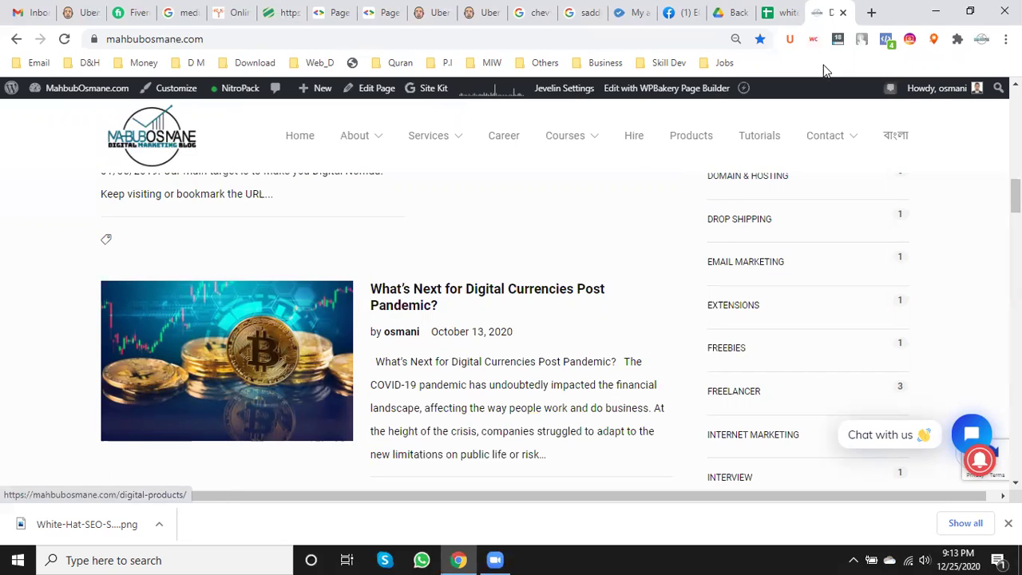
- Close the blog listing, the white hat SEO service spreadsheet and the Back Link / Link Building folder
click(843, 13)
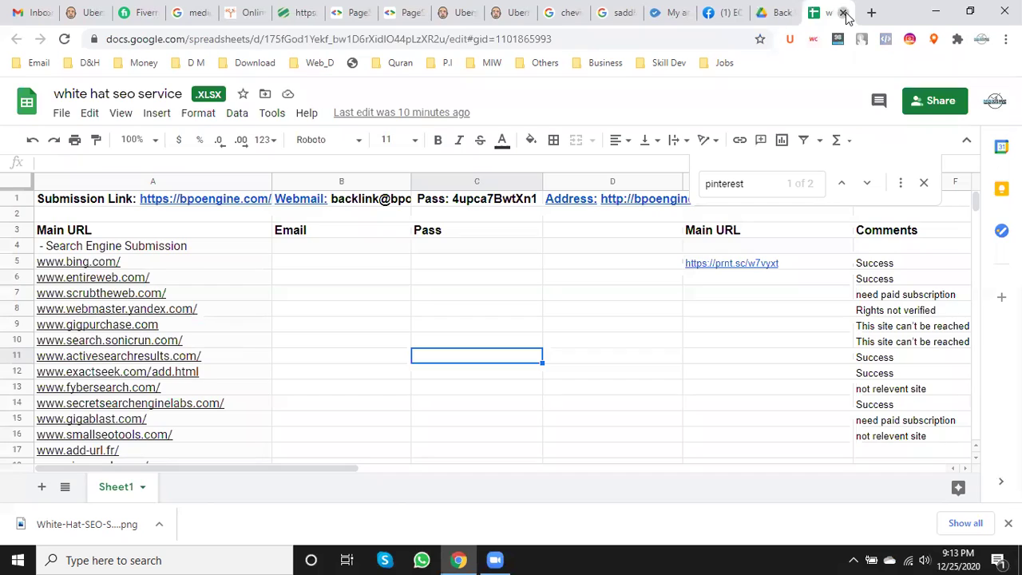
click(843, 13)
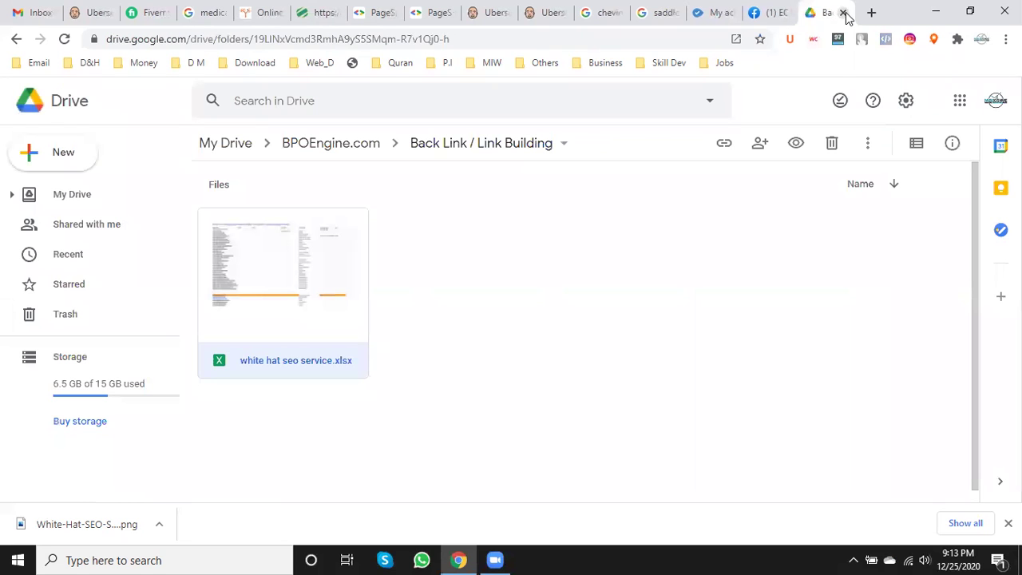
click(843, 13)
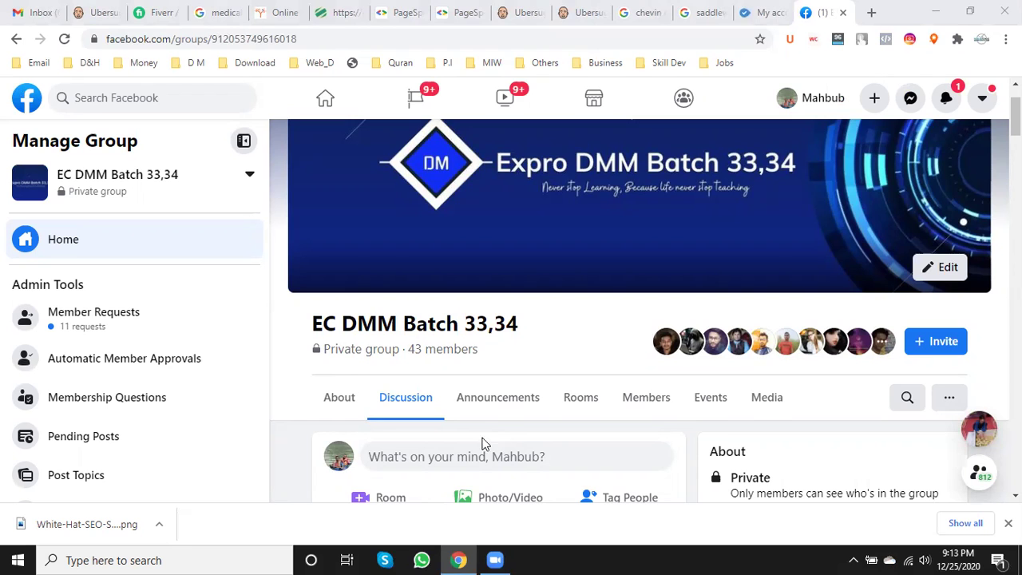
- Scroll through the EC DMM Batch 33,34 group feed and back to the top
scroll(445, 474, down, 10)
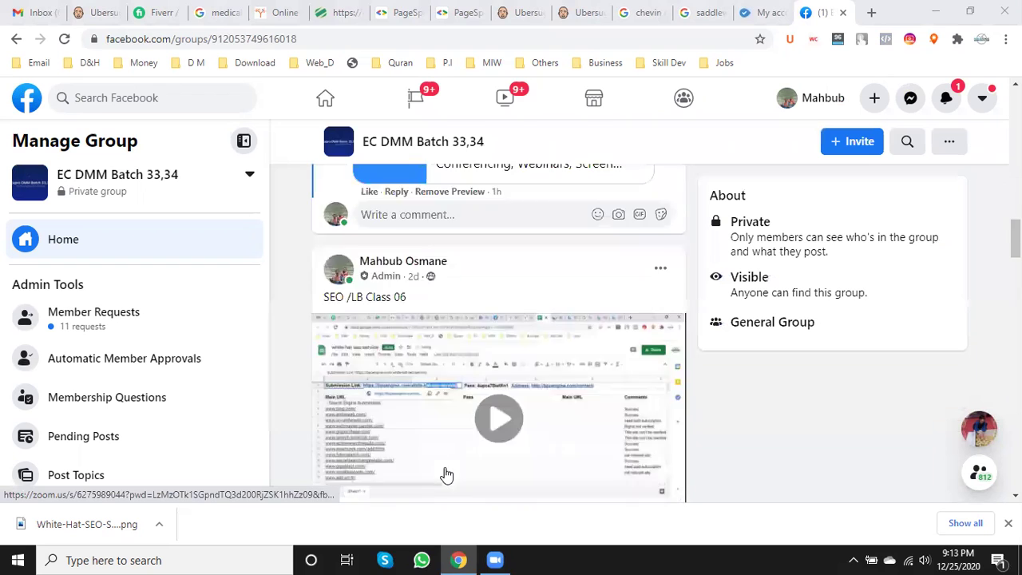
scroll(445, 475, down, 5)
scroll(445, 474, up, 9)
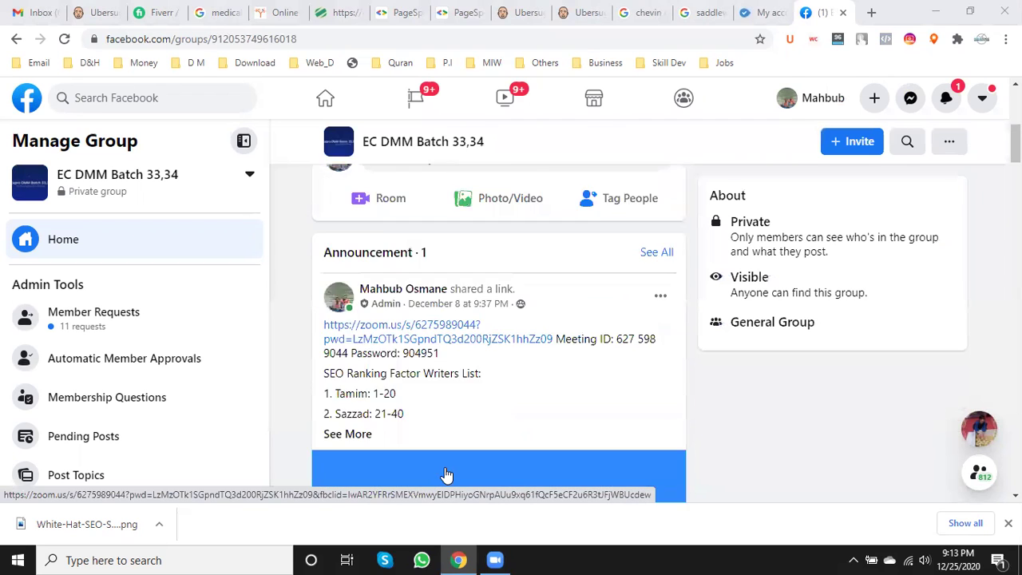
scroll(445, 474, up, 8)
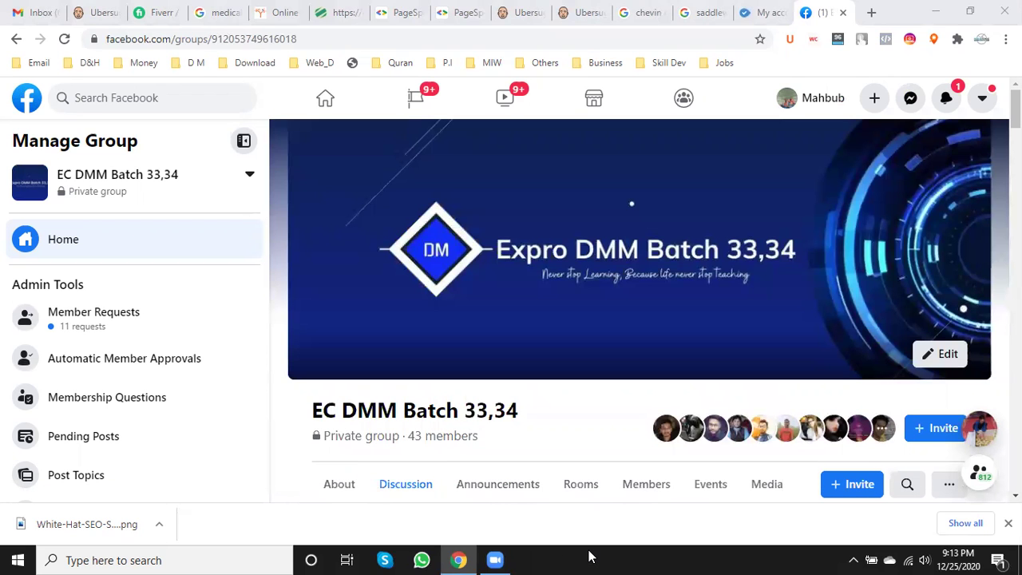